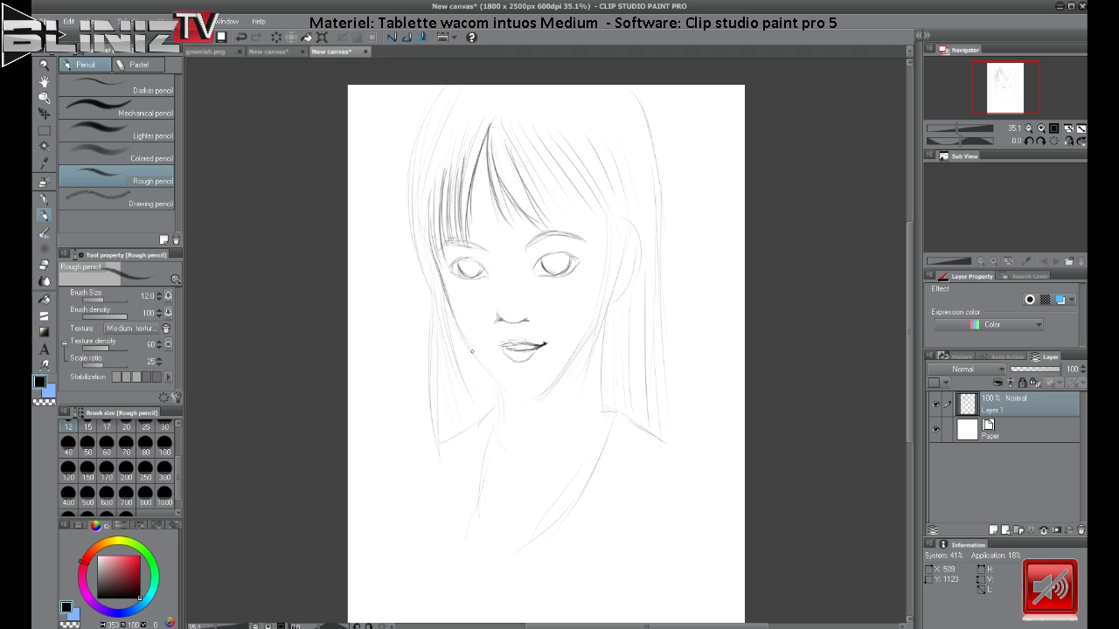
Darken the jaw and chin outline and sketch hair strands along the right side of the face.
mouse_move(481, 363)
left_mouse_down()
mouse_move(530, 402)
mouse_move(519, 399)
mouse_move(571, 359)
mouse_move(545, 393)
mouse_move(573, 361)
left_mouse_up()
left_click_drag(612, 226, 601, 332)
left_click_drag(606, 277, 577, 384)
left_click_drag(618, 278, 589, 364)
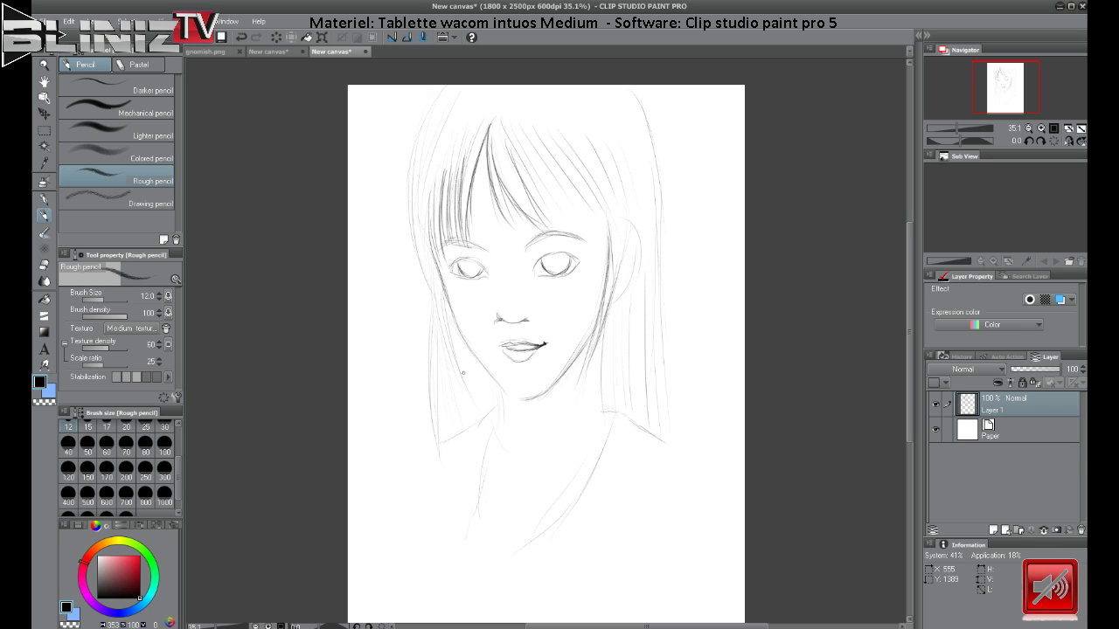
Sketch darker strands of hair framing the lower cheeks on both sides, running down to the neck.
left_click_drag(444, 288, 469, 388)
left_click_drag(448, 314, 471, 392)
mouse_move(439, 294)
left_mouse_down()
mouse_move(453, 363)
mouse_move(497, 432)
left_mouse_up()
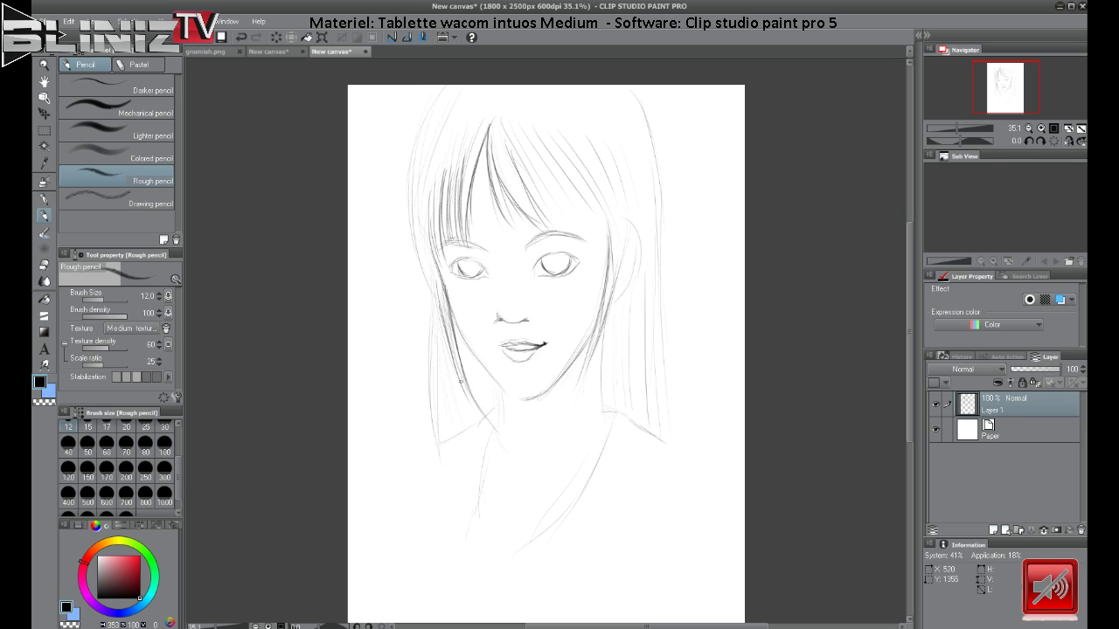
left_click_drag(460, 383, 490, 421)
left_click_drag(589, 352, 562, 398)
left_click_drag(595, 350, 565, 418)
left_click_drag(591, 364, 575, 407)
Darken the outer hair contour on the left side of the head with overlapping pencil strokes from the crown towards the shoulder.
left_click_drag(448, 85, 428, 116)
left_click_drag(430, 115, 418, 147)
mouse_move(444, 84)
left_mouse_down()
mouse_move(410, 197)
mouse_move(432, 106)
mouse_move(411, 197)
left_mouse_up()
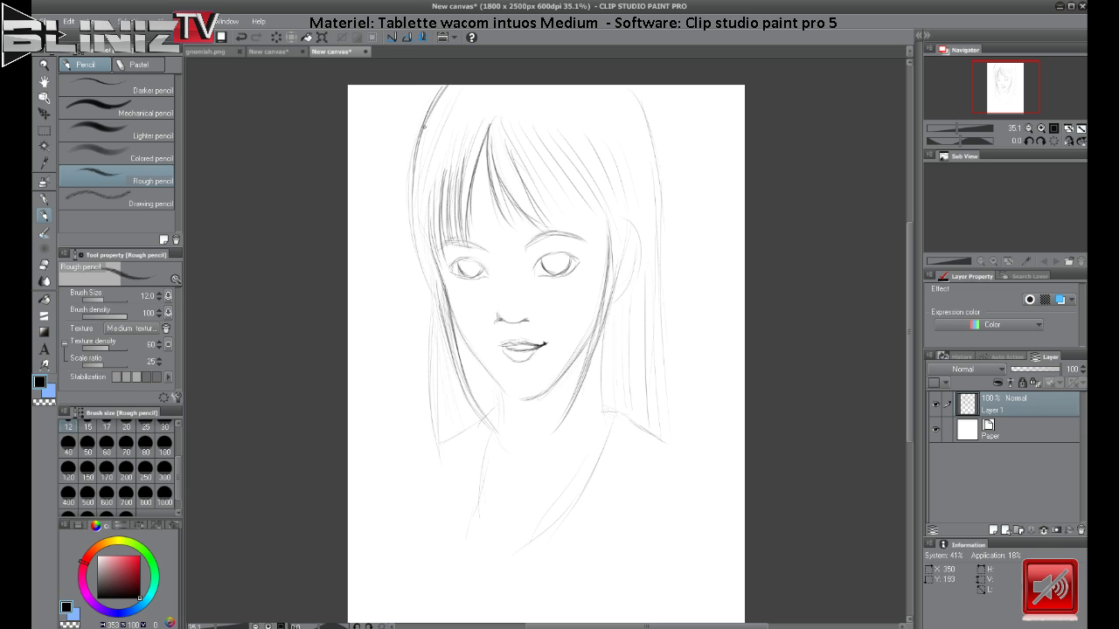
left_click_drag(425, 125, 415, 227)
left_click_drag(420, 147, 414, 250)
left_click_drag(425, 180, 409, 280)
mouse_move(425, 215)
left_mouse_down()
mouse_move(411, 274)
mouse_move(433, 305)
left_mouse_up()
left_click_drag(414, 236, 439, 325)
left_click_drag(423, 260, 446, 346)
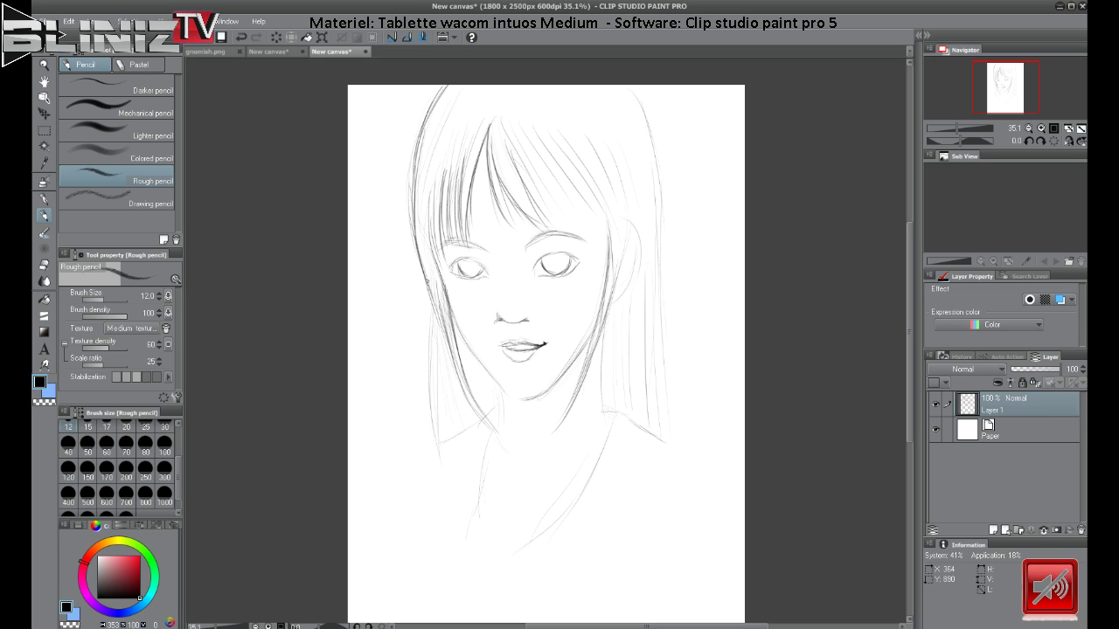
left_click_drag(433, 287, 428, 397)
left_click_drag(434, 308, 432, 416)
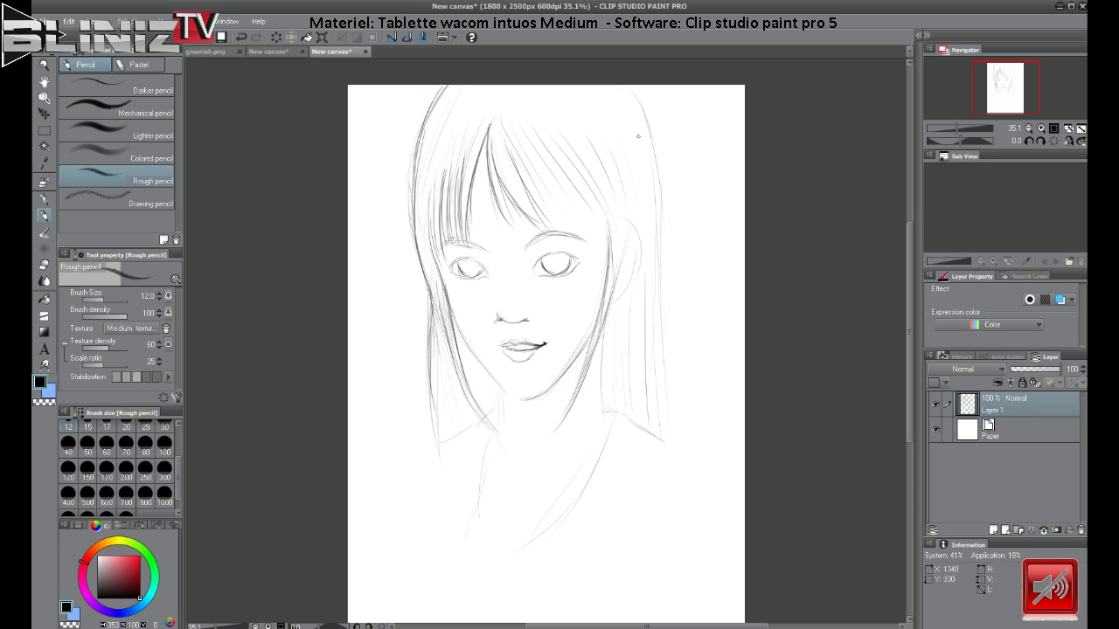
Darken the outer hair contour on the right side from the crown to the shoulder and reinforce the ear's outer curve.
left_click_drag(627, 85, 658, 189)
left_click_drag(644, 115, 661, 231)
left_click_drag(651, 150, 658, 194)
left_click_drag(657, 192, 662, 318)
left_click_drag(661, 230, 664, 374)
left_click_drag(662, 270, 671, 392)
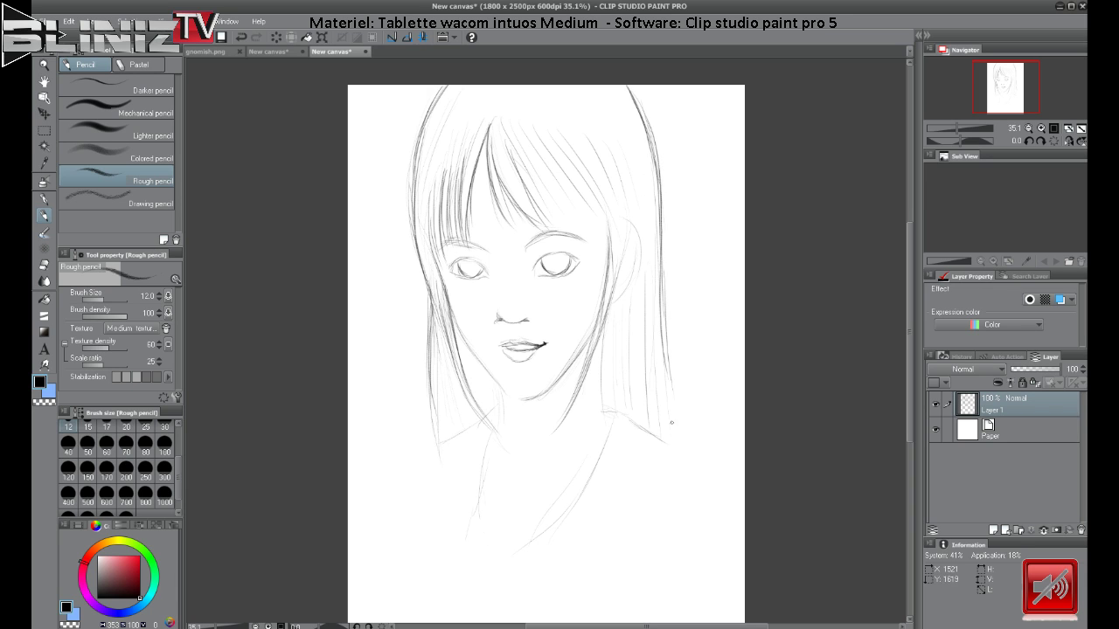
left_click_drag(660, 298, 676, 430)
left_click_drag(669, 353, 684, 433)
mouse_move(629, 224)
left_mouse_down()
mouse_move(640, 267)
mouse_move(638, 256)
mouse_move(631, 276)
left_mouse_up()
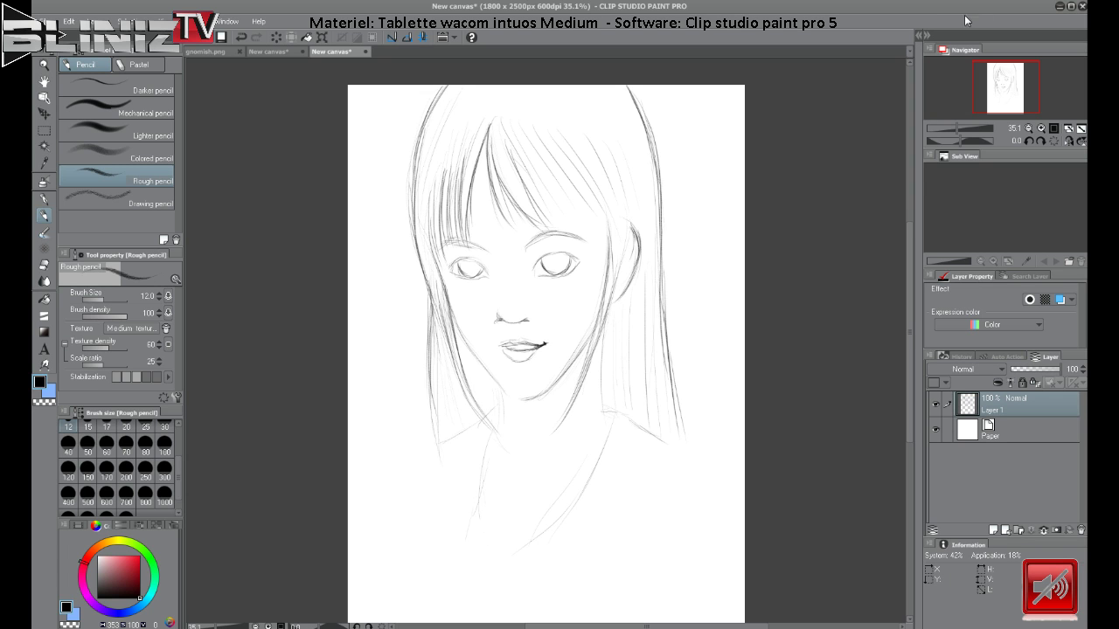
left_click_drag(1014, 5, 871, 8)
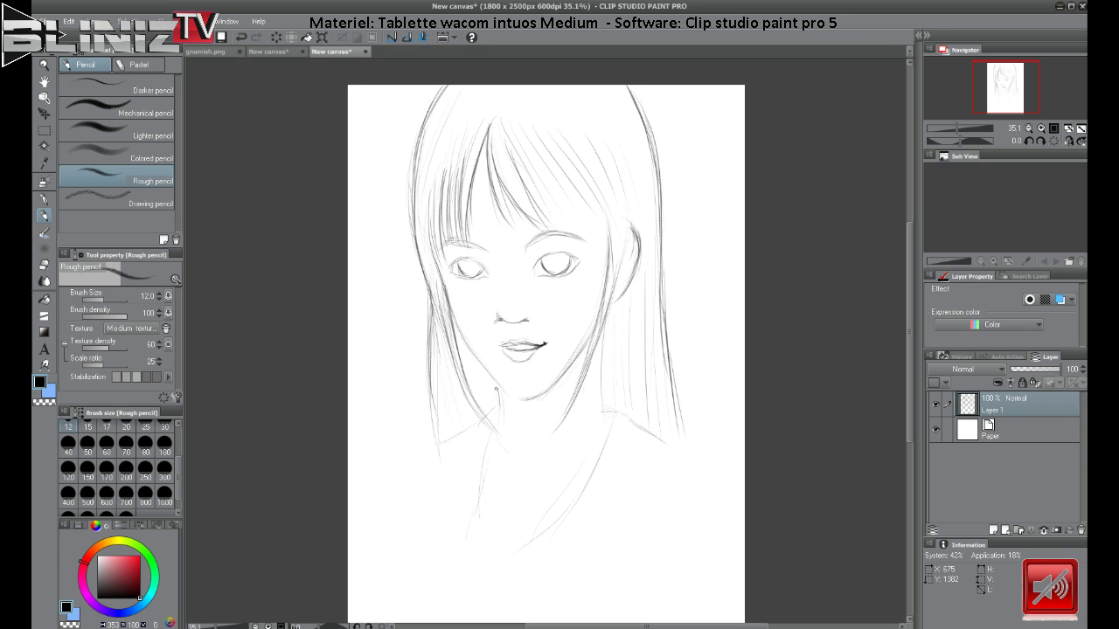
Darken both sides of the neck and the inner edges of the open collar with the Rough pencil.
left_click_drag(496, 383, 502, 437)
left_click_drag(602, 325, 600, 401)
mouse_move(600, 354)
left_mouse_down()
mouse_move(613, 416)
mouse_move(609, 424)
mouse_move(604, 413)
mouse_move(593, 471)
left_mouse_up()
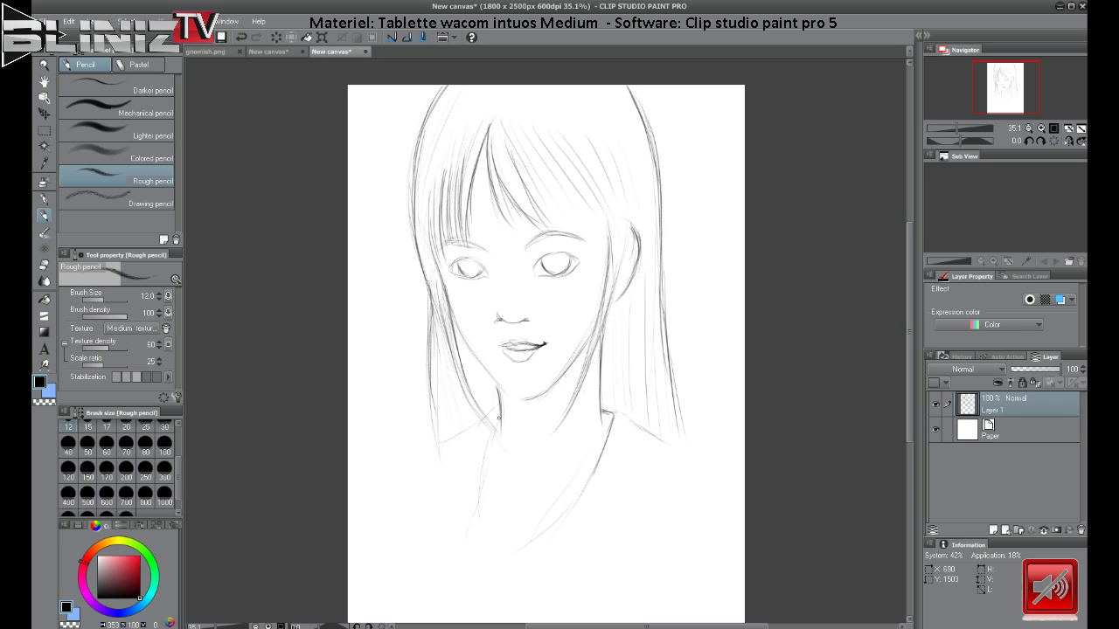
left_click_drag(497, 423, 479, 491)
left_click_drag(491, 446, 476, 519)
left_click_drag(483, 481, 478, 521)
Sketch the sailor collar's outer outline across both shoulders and down onto the chest.
left_click_drag(495, 409, 476, 428)
mouse_move(470, 429)
left_mouse_down()
mouse_move(420, 467)
mouse_move(407, 510)
mouse_move(413, 481)
mouse_move(412, 514)
left_mouse_up()
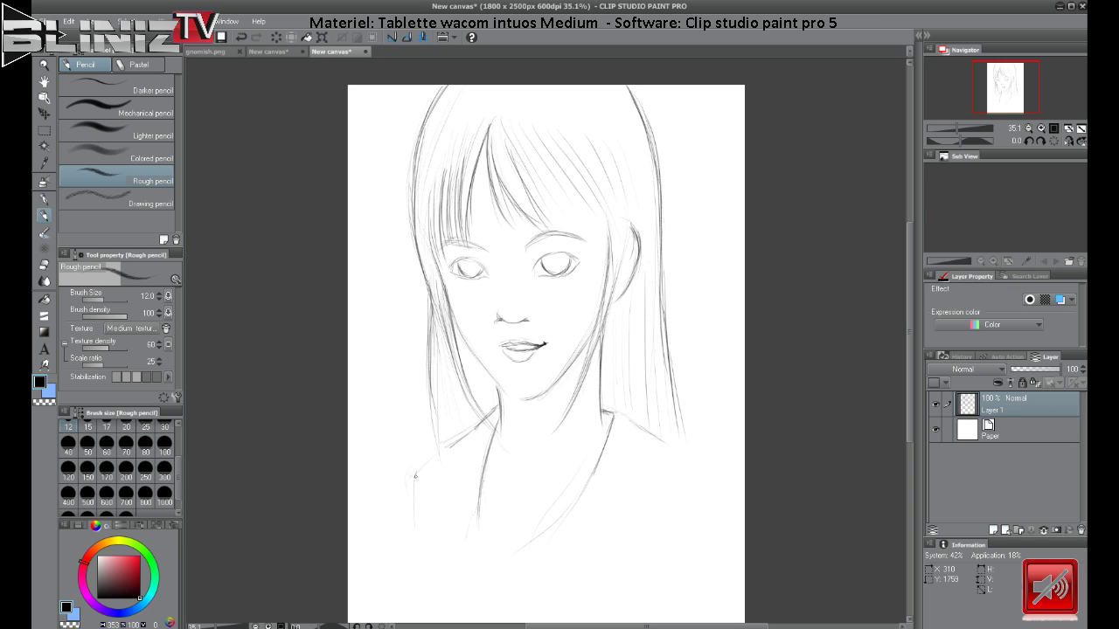
left_click_drag(416, 474, 412, 560)
left_click_drag(668, 441, 695, 448)
mouse_move(658, 436)
left_mouse_down()
mouse_move(671, 441)
mouse_move(675, 491)
mouse_move(529, 593)
left_mouse_up()
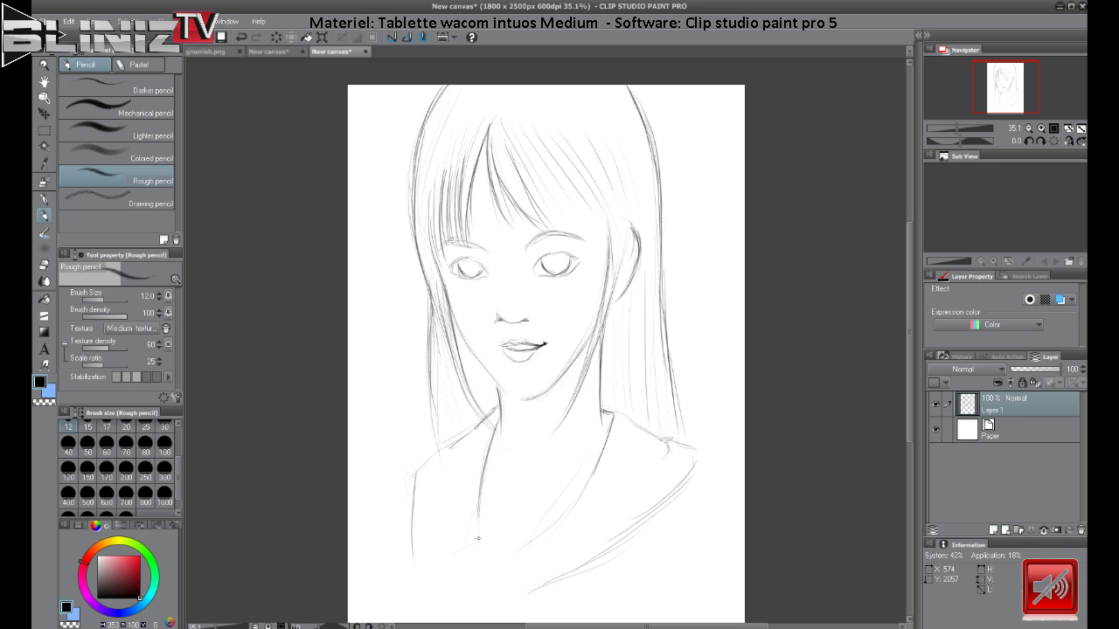
Sketch the scarf knot with its loops where the collar closes, and draw the curved neckline above it.
mouse_move(467, 547)
left_mouse_down()
mouse_move(436, 569)
mouse_move(458, 567)
mouse_move(457, 550)
mouse_move(425, 582)
mouse_move(430, 609)
left_mouse_up()
left_click_drag(434, 569, 429, 590)
mouse_move(496, 552)
left_mouse_down()
mouse_move(480, 540)
mouse_move(527, 545)
mouse_move(556, 605)
left_mouse_up()
mouse_move(471, 567)
left_mouse_down()
mouse_move(485, 557)
mouse_move(465, 589)
mouse_move(474, 608)
mouse_move(504, 614)
mouse_move(515, 601)
left_mouse_up()
mouse_move(498, 553)
left_mouse_down()
mouse_move(511, 597)
mouse_move(488, 584)
mouse_move(489, 566)
left_mouse_up()
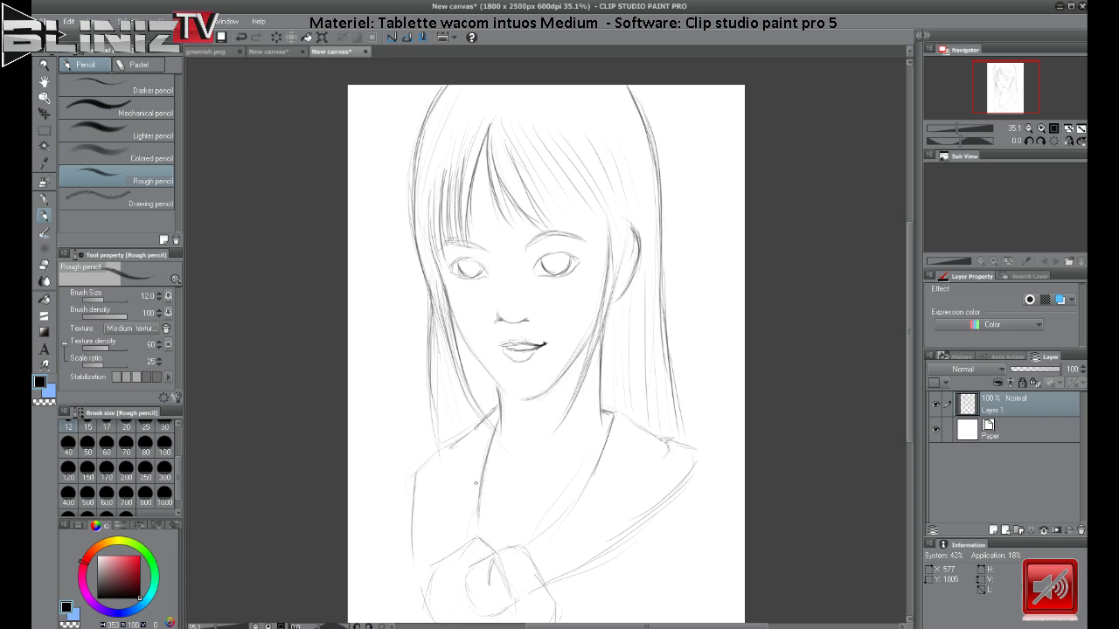
mouse_move(476, 483)
left_mouse_down()
mouse_move(528, 514)
mouse_move(536, 509)
mouse_move(519, 507)
mouse_move(549, 506)
mouse_move(579, 486)
left_mouse_up()
Sketch the shoulder slopes and arm lines on both sides of the torso.
mouse_move(404, 495)
left_mouse_down()
mouse_move(358, 523)
mouse_move(349, 551)
left_mouse_up()
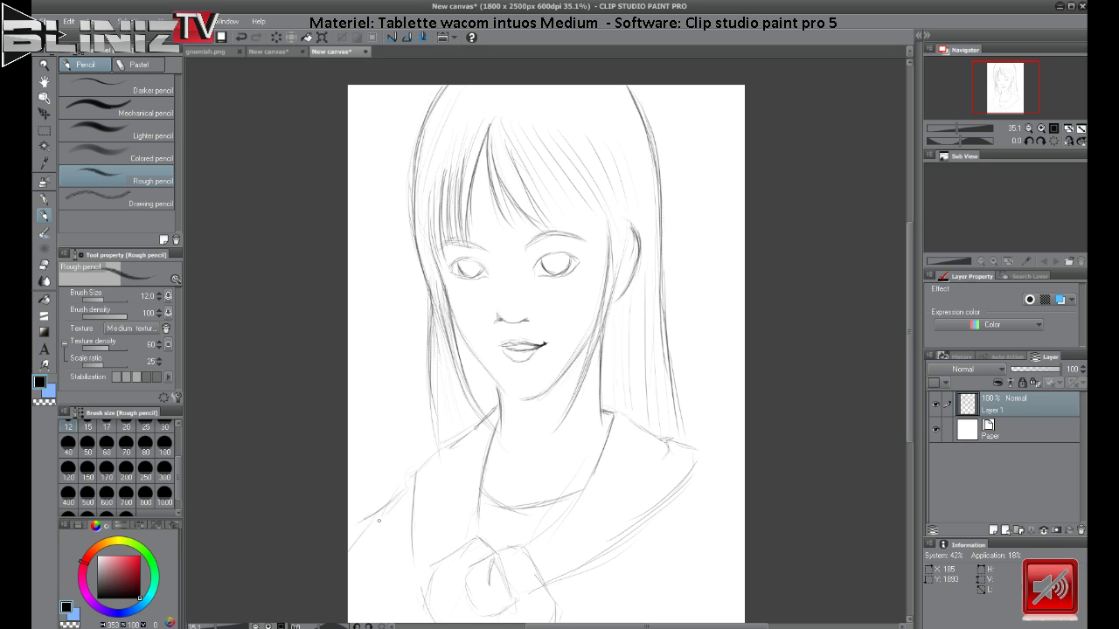
left_click_drag(389, 515, 364, 600)
left_click_drag(379, 545, 372, 584)
left_click_drag(386, 516, 374, 575)
left_click_drag(699, 469, 735, 520)
left_click_drag(678, 594, 668, 619)
left_click_drag(660, 580, 671, 611)
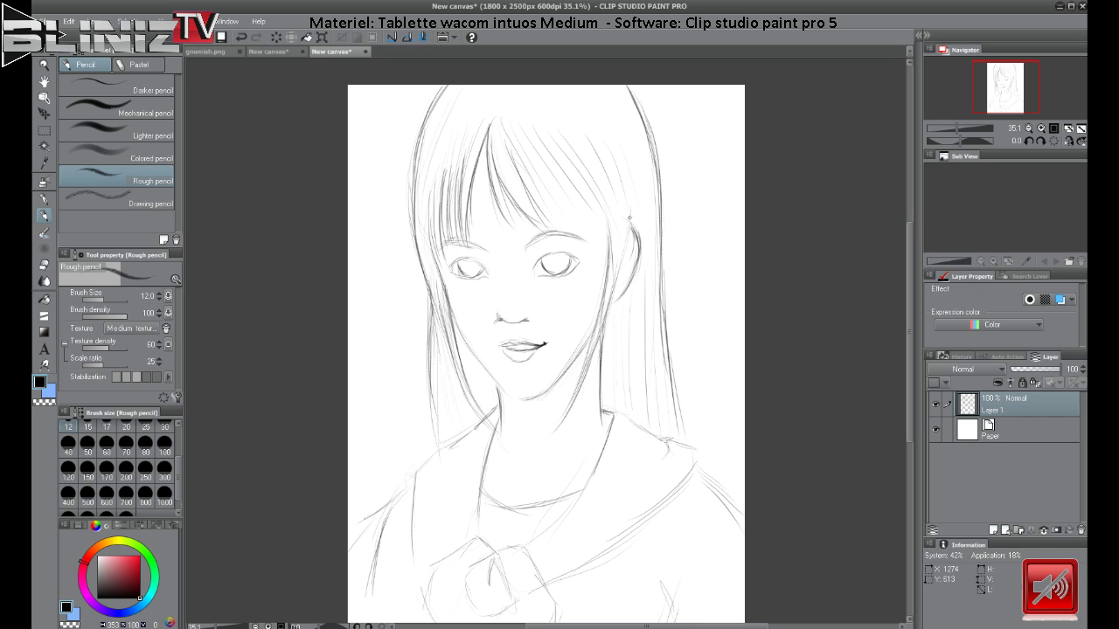
Reinforce the lines around the ear, chin and neck, and add a second line to the curved neckline.
left_click_drag(629, 217, 607, 289)
mouse_move(474, 351)
left_mouse_down()
mouse_move(540, 448)
mouse_move(525, 472)
left_mouse_up()
mouse_move(479, 492)
left_mouse_down()
mouse_move(516, 501)
mouse_move(487, 493)
mouse_move(484, 478)
mouse_move(514, 494)
mouse_move(496, 494)
mouse_move(579, 487)
left_mouse_up()
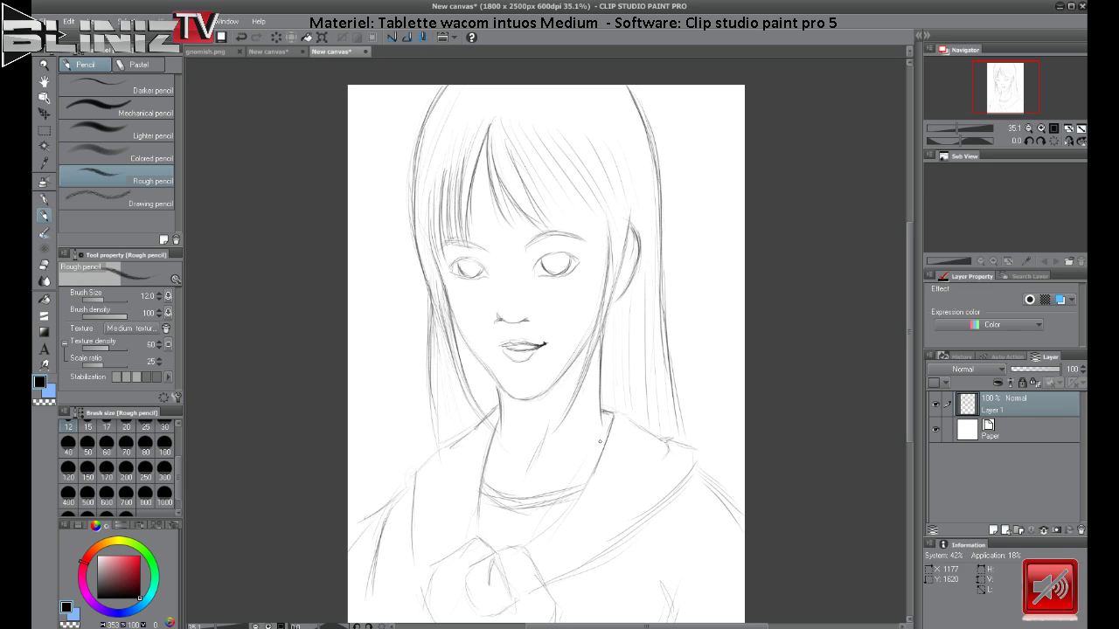
Draw a lock of hair falling beside the neck and over the right side of the collar opening.
mouse_move(599, 364)
left_mouse_down()
mouse_move(606, 409)
mouse_move(573, 460)
left_mouse_up()
left_click_drag(603, 376, 565, 469)
mouse_move(602, 411)
left_mouse_down()
mouse_move(591, 445)
mouse_move(605, 398)
mouse_move(563, 506)
mouse_move(600, 422)
mouse_move(558, 551)
left_mouse_up()
left_click_drag(576, 446, 554, 539)
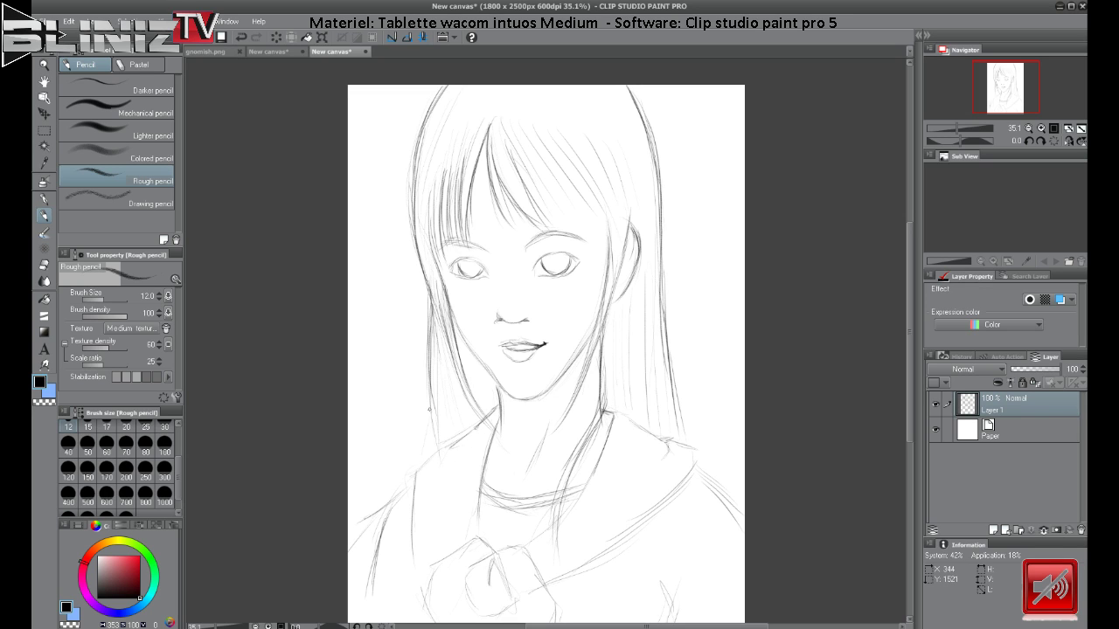
Extend the left outer hair strands down over the shoulder with darker, flaring strokes.
mouse_move(430, 356)
left_mouse_down()
mouse_move(417, 456)
mouse_move(432, 329)
mouse_move(424, 456)
left_mouse_up()
left_click_drag(432, 376, 417, 454)
left_click_drag(432, 378, 413, 477)
left_click_drag(424, 430, 400, 486)
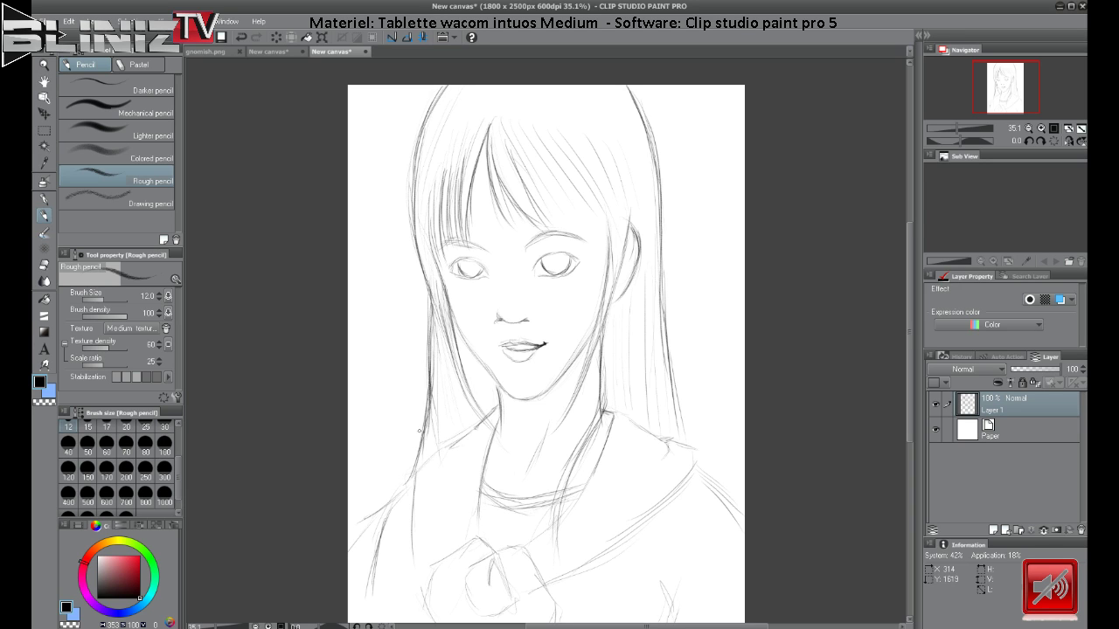
left_click_drag(435, 353, 429, 447)
left_click_drag(439, 372, 433, 439)
Lengthen the right outer hair contour so that it flares past the shoulder.
left_click_drag(659, 297, 674, 423)
left_click_drag(665, 341, 687, 445)
left_click_drag(659, 269, 698, 453)
left_click_drag(678, 379, 713, 488)
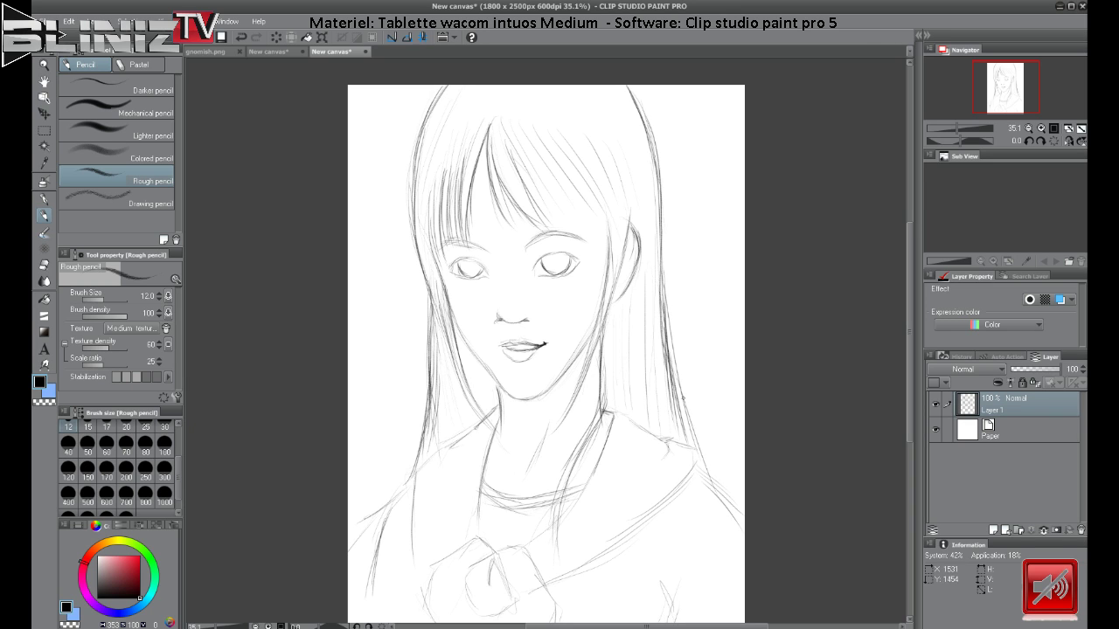
Draw parallel stripe lines along both flaps of the sailor collar.
left_click_drag(431, 485, 425, 548)
left_click_drag(426, 495, 427, 543)
left_click_drag(435, 457, 430, 513)
left_click_drag(431, 469, 438, 567)
left_click_drag(441, 447, 442, 549)
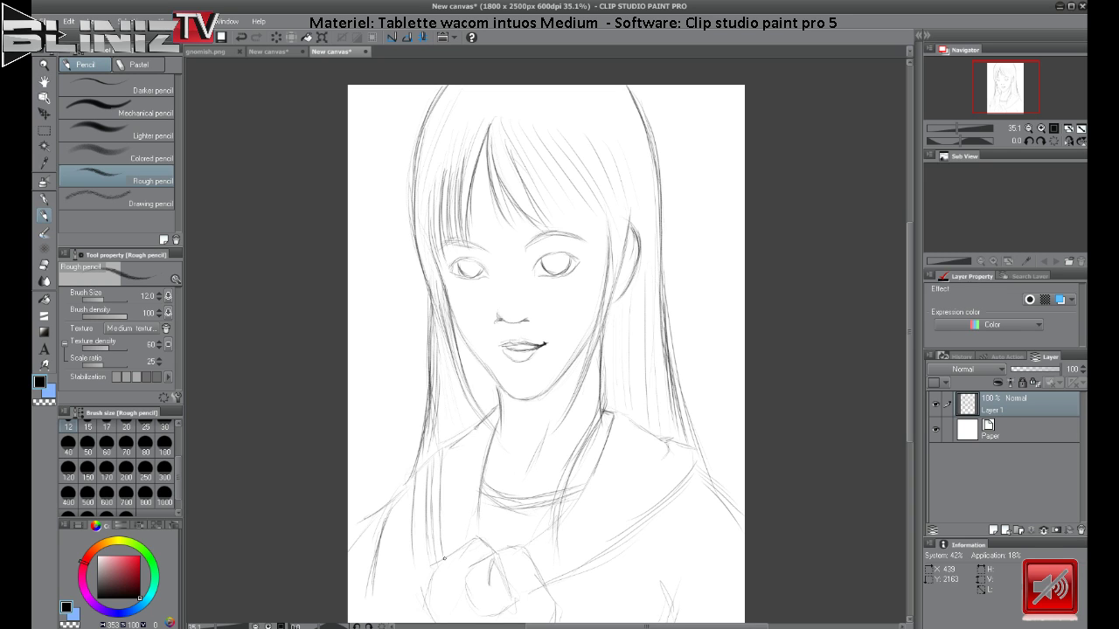
left_click_drag(447, 447, 446, 554)
left_click_drag(633, 474, 547, 556)
left_click_drag(653, 462, 544, 565)
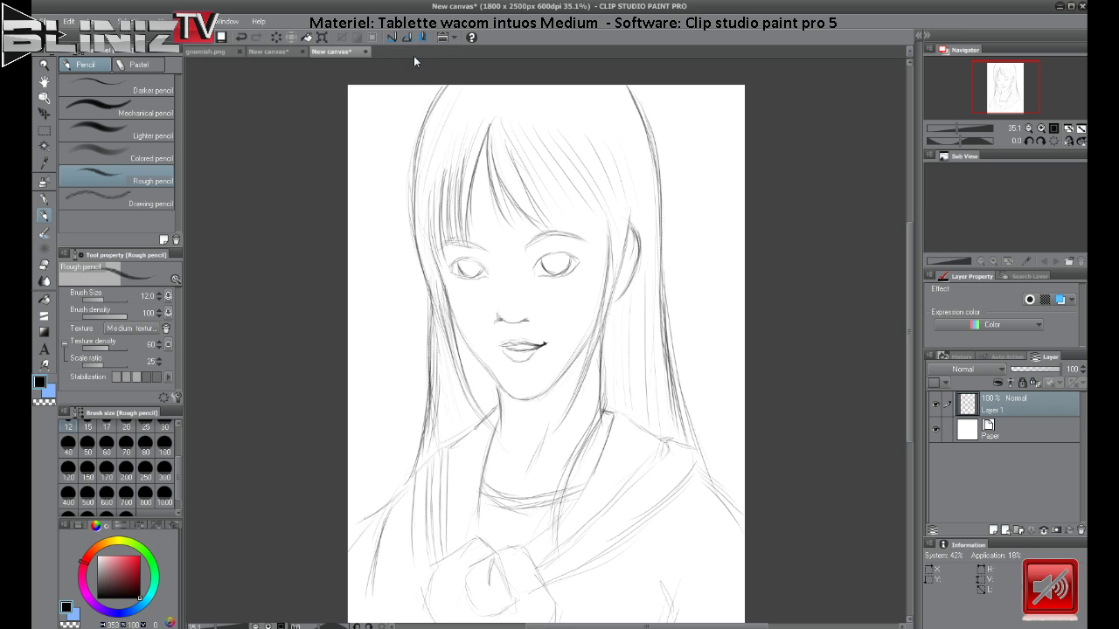
Start saving the canvas and create a new folder named DessinLive inside the SUDIO folder.
key("ctrl+s")
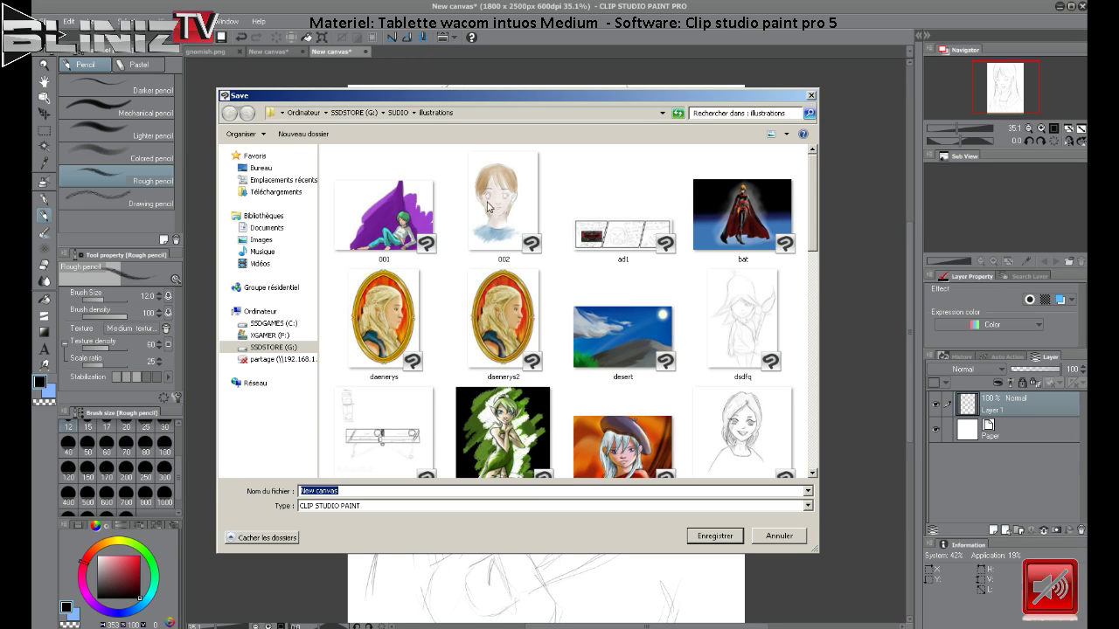
left_click(403, 114)
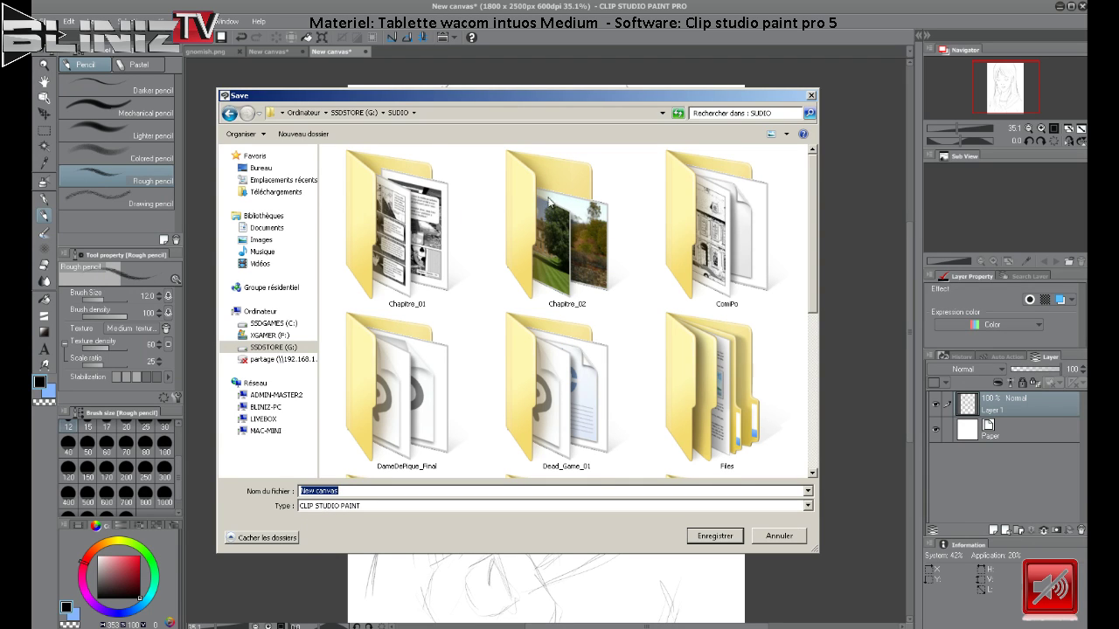
left_click(297, 134)
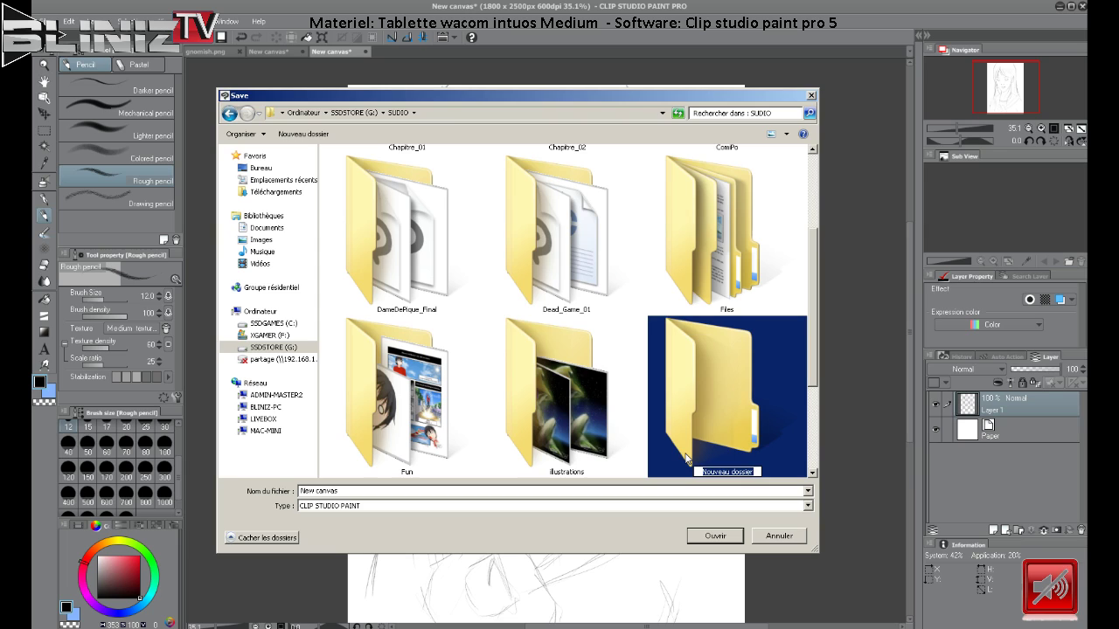
type("Ds")
type("ssin")
type("Live")
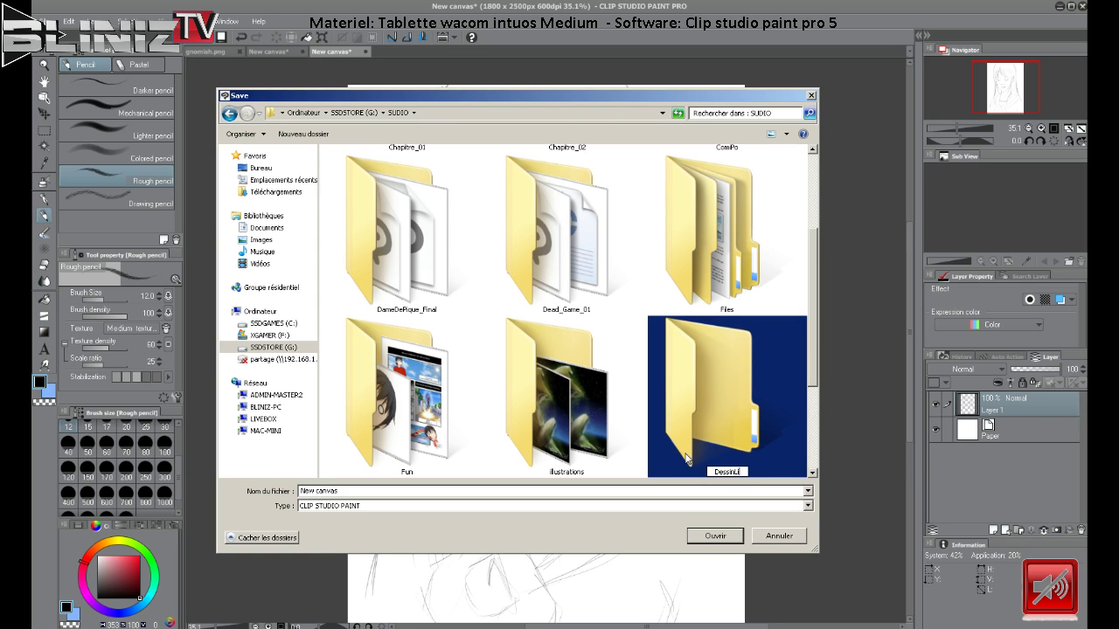
key("Return")
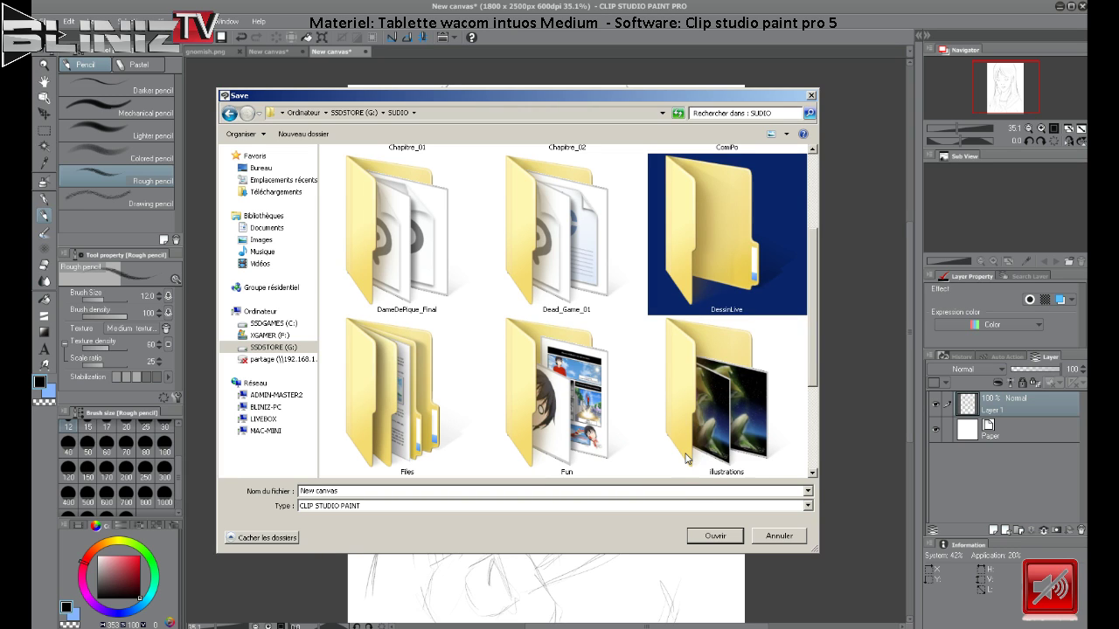
Save the drawing in the DessinLive folder as Dessin_150806 in CLIP STUDIO PAINT format.
double_click(687, 201)
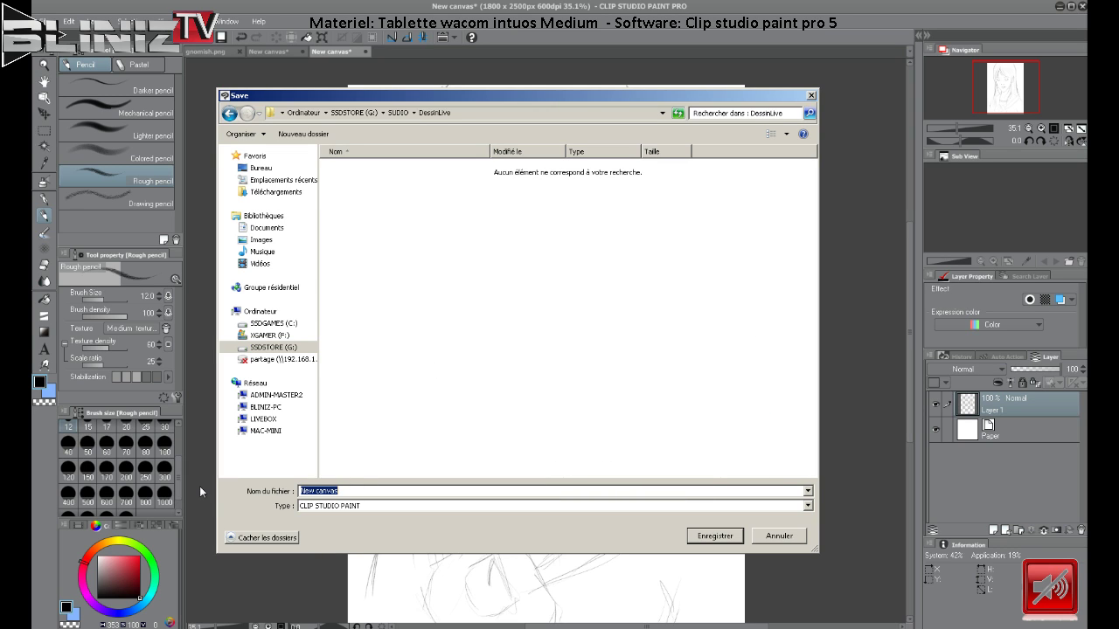
type("Dessin_150806")
key("Return")
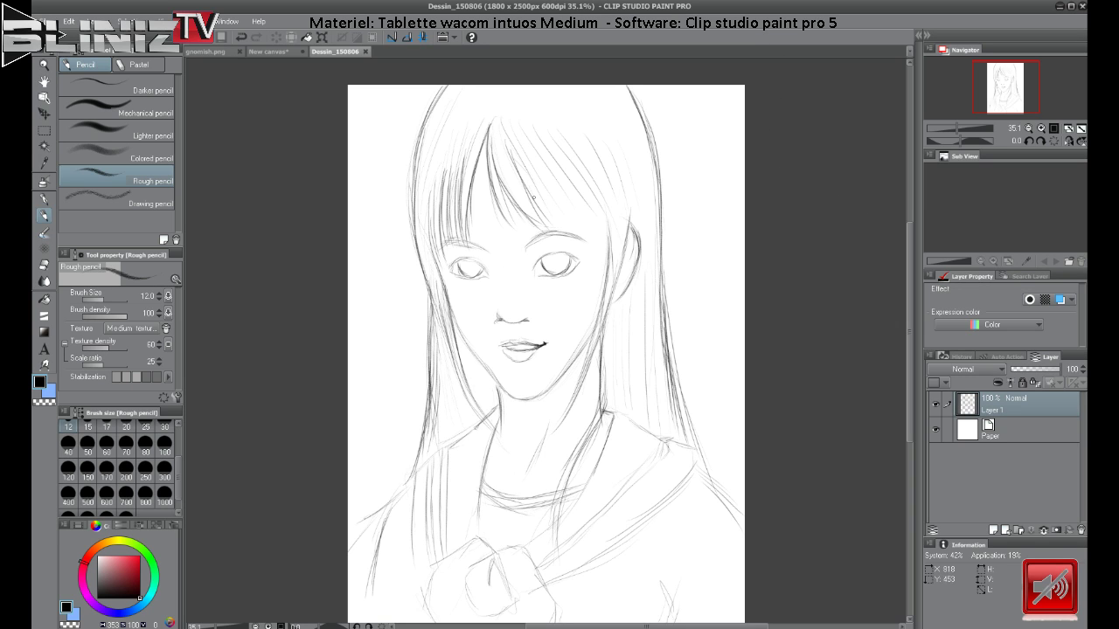
Add denser, darker strands to the right part of the fringe, sweeping from the parting towards the ear.
mouse_move(533, 198)
left_mouse_down()
mouse_move(551, 224)
mouse_move(544, 198)
mouse_move(541, 223)
left_mouse_up()
mouse_move(534, 175)
left_mouse_down()
mouse_move(556, 223)
mouse_move(595, 227)
mouse_move(579, 201)
left_mouse_up()
left_click_drag(538, 131, 604, 215)
left_click_drag(555, 154, 603, 224)
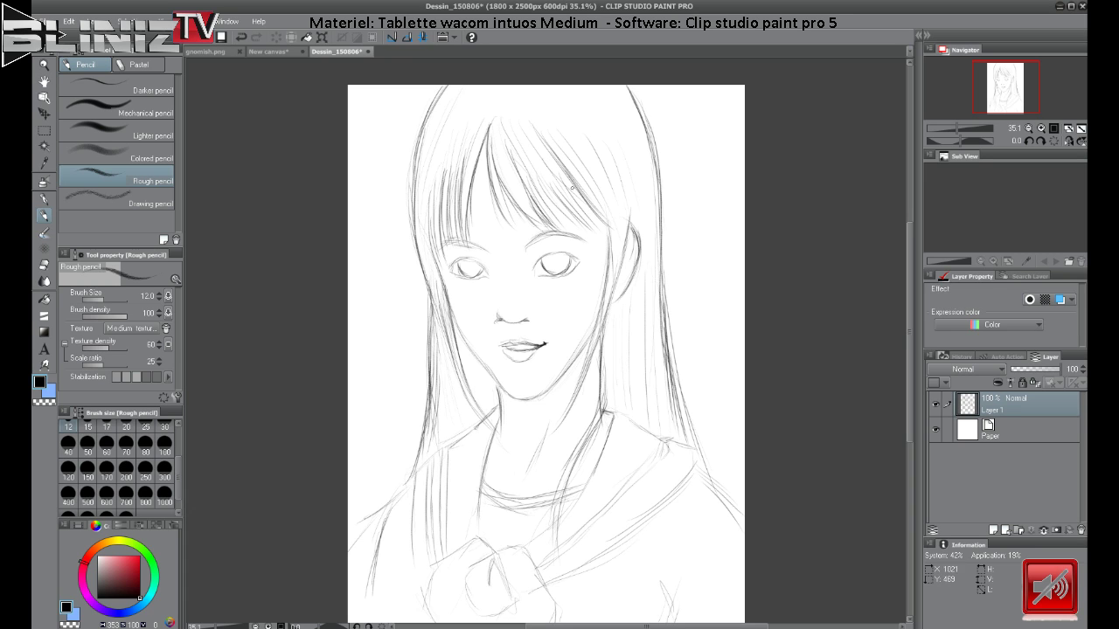
left_click_drag(567, 187, 606, 231)
mouse_move(535, 177)
left_mouse_down()
mouse_move(580, 224)
mouse_move(571, 219)
left_mouse_up()
left_click_drag(532, 184, 584, 231)
left_click_drag(531, 198, 570, 228)
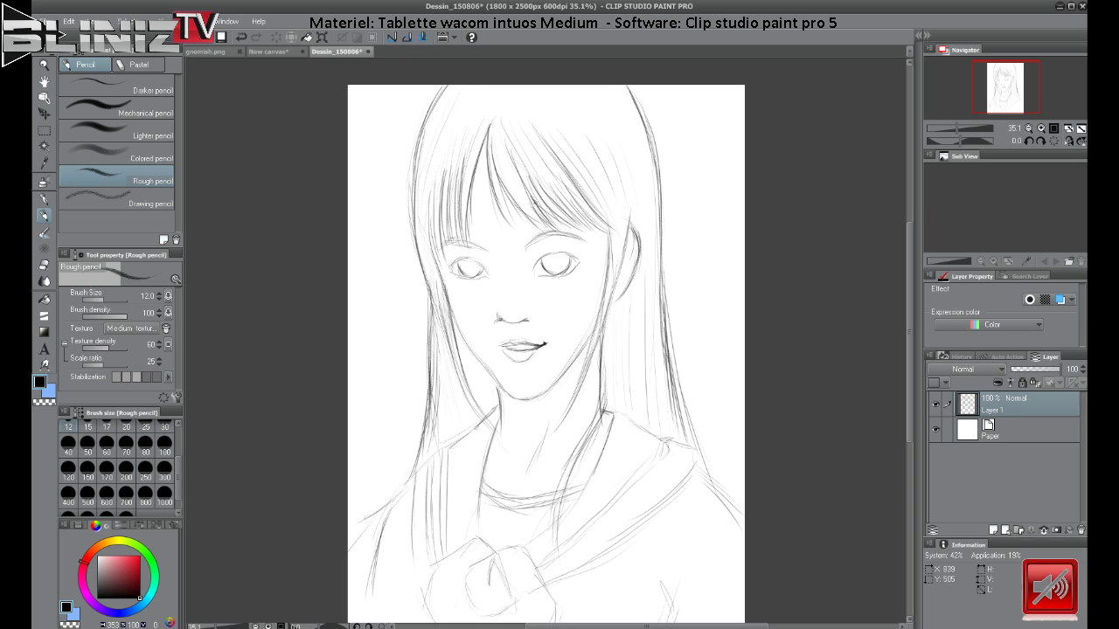
Darken the fringe around its parting and add detail strokes to the left hair contour and the ear.
mouse_move(498, 173)
left_mouse_down()
mouse_move(564, 231)
mouse_move(512, 196)
mouse_move(553, 230)
left_mouse_up()
left_click_drag(492, 119, 483, 157)
left_click_drag(423, 249, 439, 304)
left_click_drag(631, 278, 616, 297)
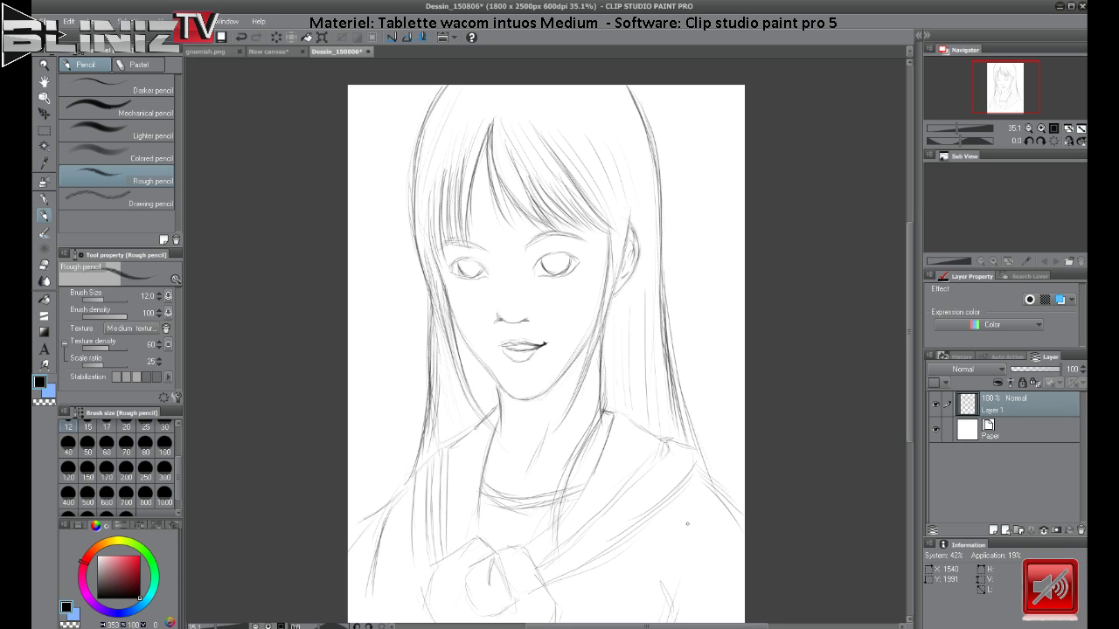
Add a new layer above the sketch and choose the Opaque watercolor brush with a dark red colour.
left_click(994, 529)
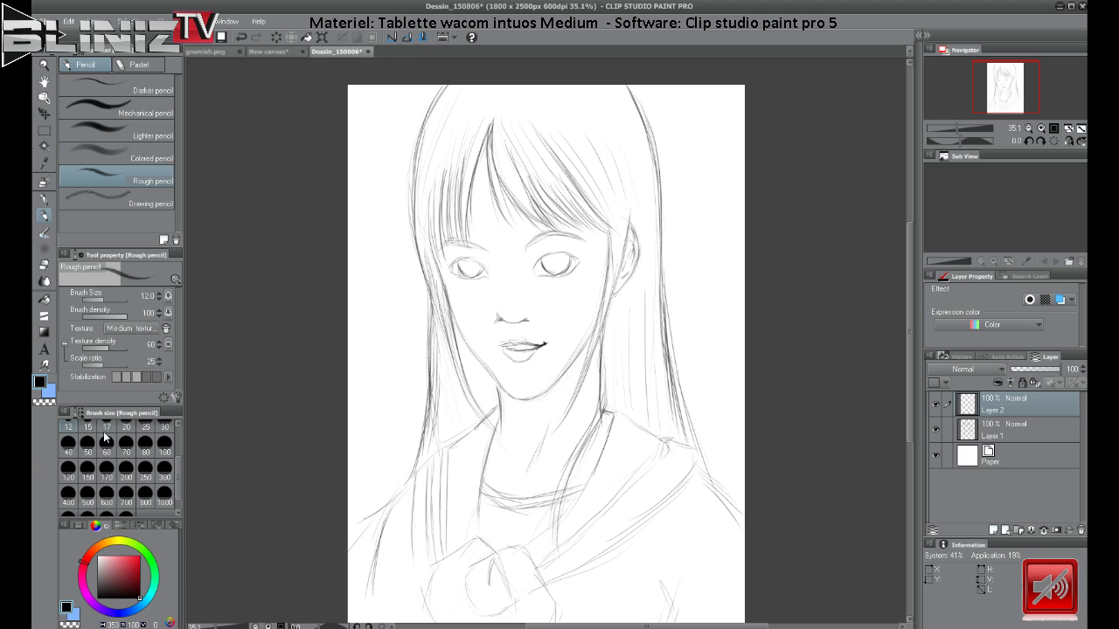
left_click_drag(181, 470, 193, 443)
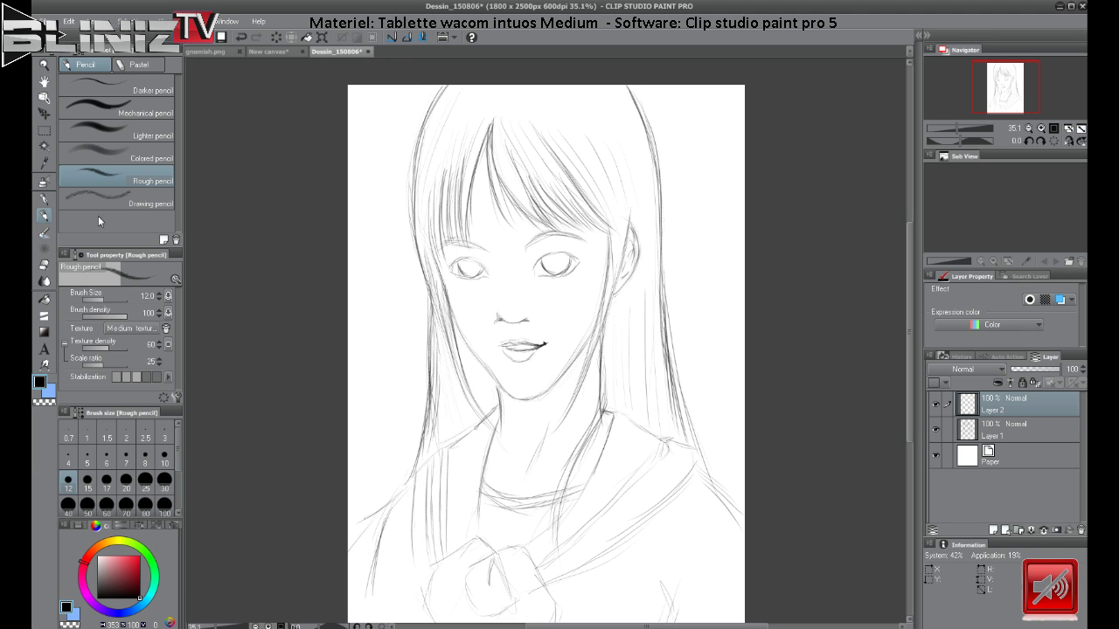
left_click(46, 234)
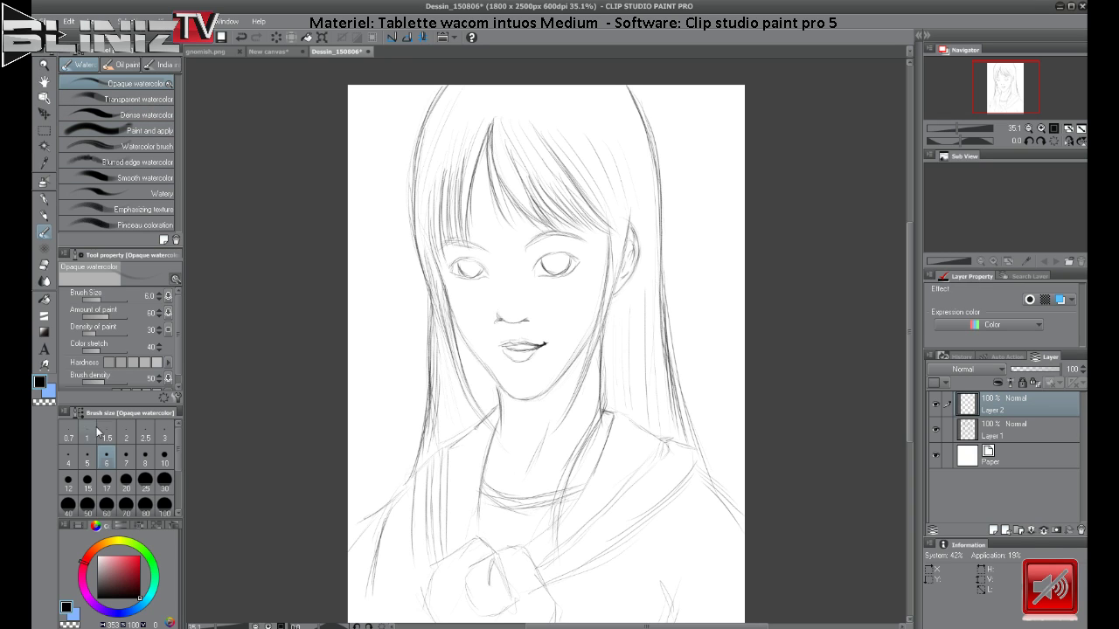
left_click_drag(127, 578, 135, 575)
left_click(149, 103)
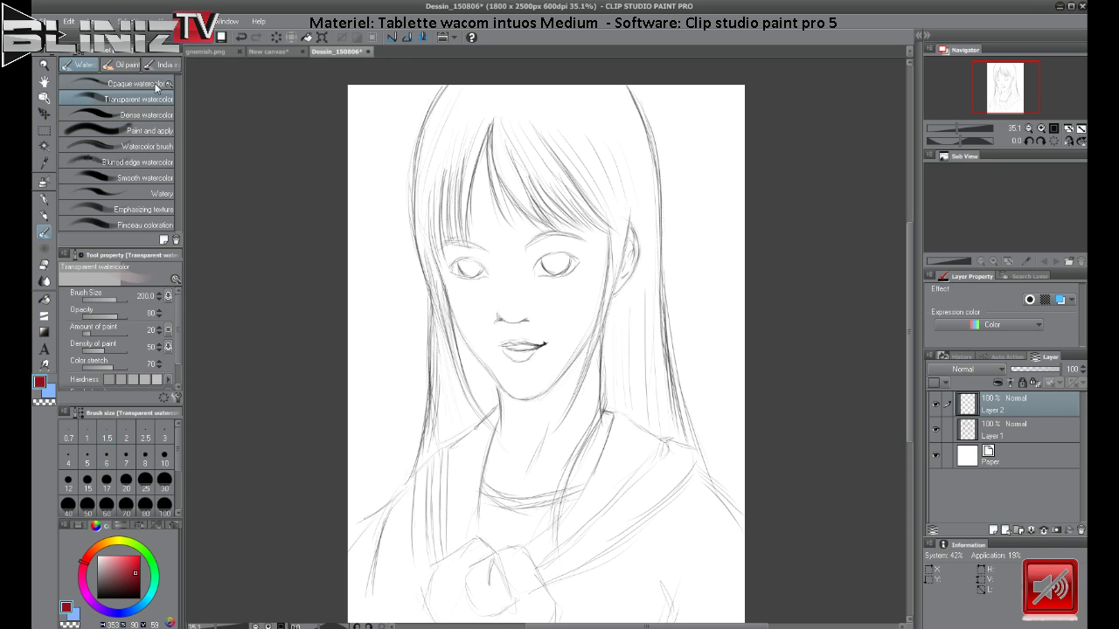
left_click(140, 83)
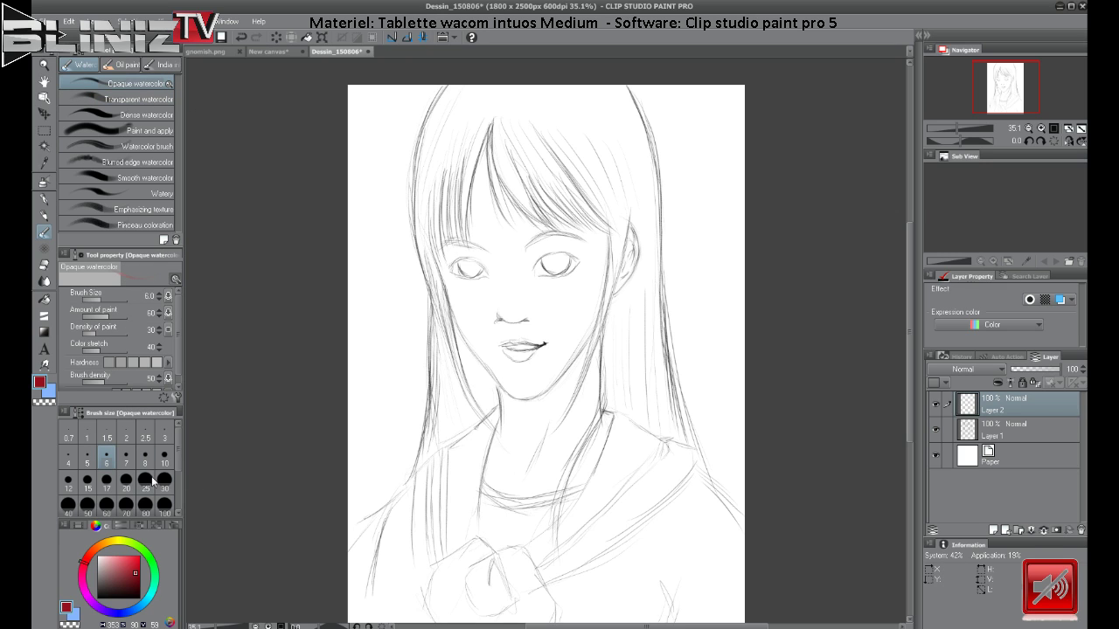
Move the new layer below the sketch and paint the right half of the face dark red with a size 100 brush.
left_click(131, 480)
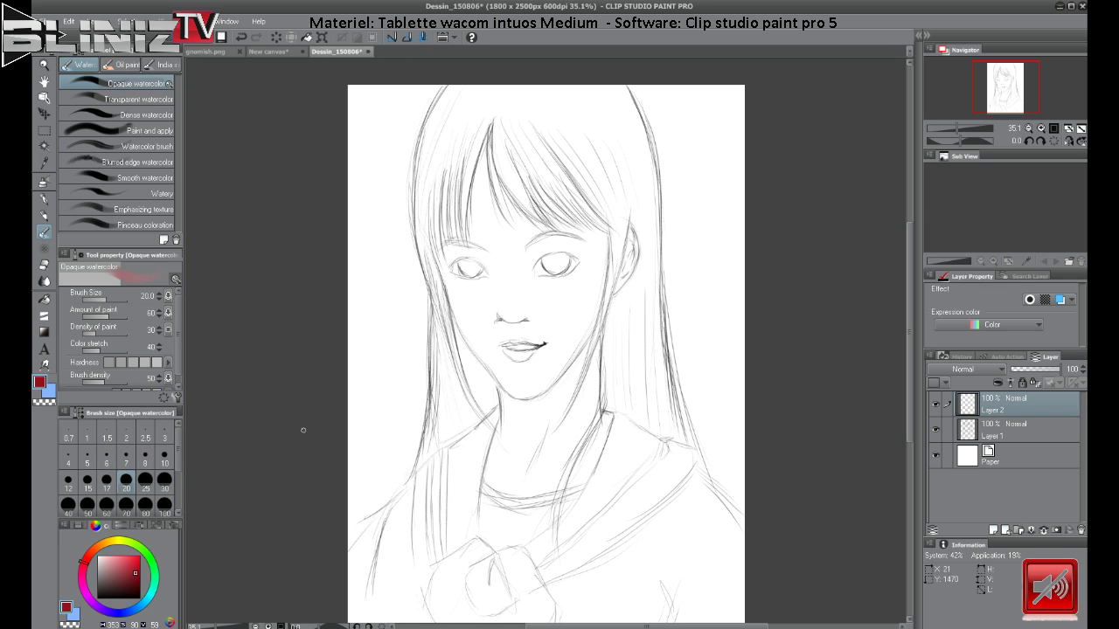
left_click(162, 483)
left_click(163, 504)
mouse_move(594, 247)
left_mouse_down()
mouse_move(583, 279)
mouse_move(596, 238)
mouse_move(598, 273)
mouse_move(551, 356)
mouse_move(590, 286)
mouse_move(579, 329)
mouse_move(591, 295)
mouse_move(571, 339)
mouse_move(591, 308)
mouse_move(521, 389)
mouse_move(575, 331)
mouse_move(532, 384)
mouse_move(562, 355)
mouse_move(519, 393)
mouse_move(541, 382)
mouse_move(504, 385)
mouse_move(521, 393)
mouse_move(560, 370)
mouse_move(514, 385)
mouse_move(538, 380)
mouse_move(580, 281)
mouse_move(527, 366)
mouse_move(572, 311)
mouse_move(594, 249)
mouse_move(568, 206)
mouse_move(588, 238)
mouse_move(551, 208)
mouse_move(600, 231)
mouse_move(526, 371)
mouse_move(570, 242)
mouse_move(523, 387)
mouse_move(557, 255)
mouse_move(555, 297)
mouse_move(525, 273)
mouse_move(562, 229)
mouse_move(483, 352)
mouse_move(553, 223)
mouse_move(523, 325)
mouse_move(563, 232)
mouse_move(548, 278)
mouse_move(590, 252)
mouse_move(515, 321)
mouse_move(576, 240)
mouse_move(496, 371)
mouse_move(574, 266)
mouse_move(514, 394)
left_mouse_up()
left_click_drag(1028, 396, 1026, 450)
mouse_move(572, 222)
left_mouse_down()
mouse_move(571, 292)
mouse_move(592, 247)
mouse_move(570, 300)
left_mouse_up()
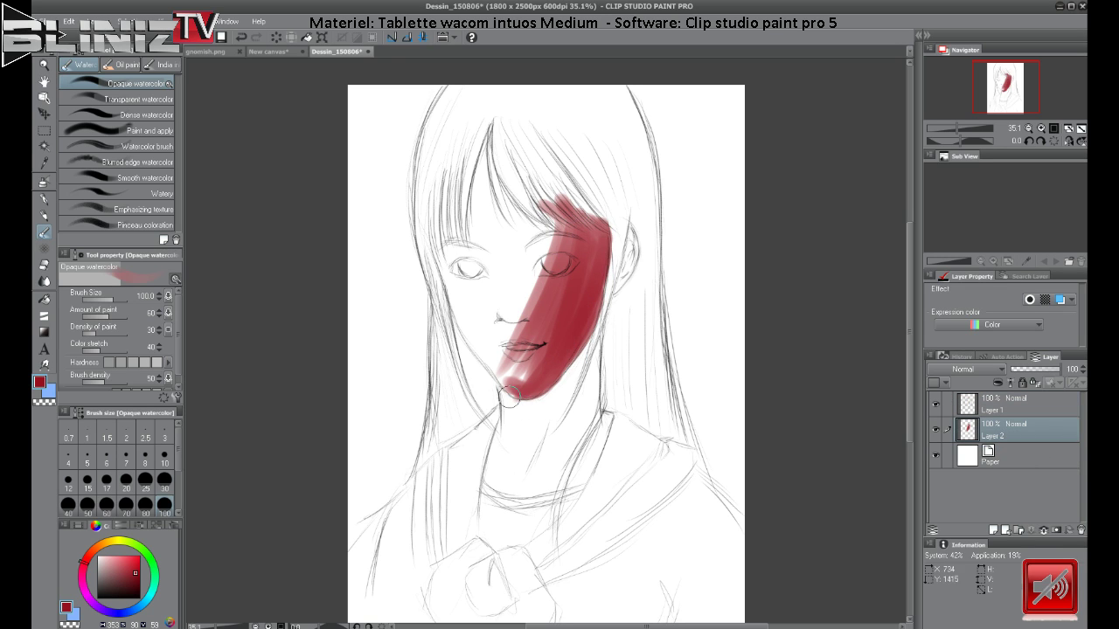
Extend the dark red over the neck, the ear, the forehead under the parted fringe and the middle of the face.
mouse_move(510, 398)
left_mouse_down()
mouse_move(506, 436)
mouse_move(504, 405)
mouse_move(518, 435)
mouse_move(518, 408)
mouse_move(534, 418)
mouse_move(538, 392)
mouse_move(521, 418)
mouse_move(585, 338)
mouse_move(519, 428)
mouse_move(580, 352)
mouse_move(543, 420)
mouse_move(574, 360)
mouse_move(553, 407)
mouse_move(590, 357)
mouse_move(578, 437)
mouse_move(586, 415)
mouse_move(589, 428)
mouse_move(606, 418)
mouse_move(578, 476)
mouse_move(584, 415)
mouse_move(562, 459)
mouse_move(565, 389)
mouse_move(568, 406)
mouse_move(522, 432)
mouse_move(559, 406)
mouse_move(541, 440)
mouse_move(544, 471)
mouse_move(576, 446)
mouse_move(583, 483)
left_mouse_up()
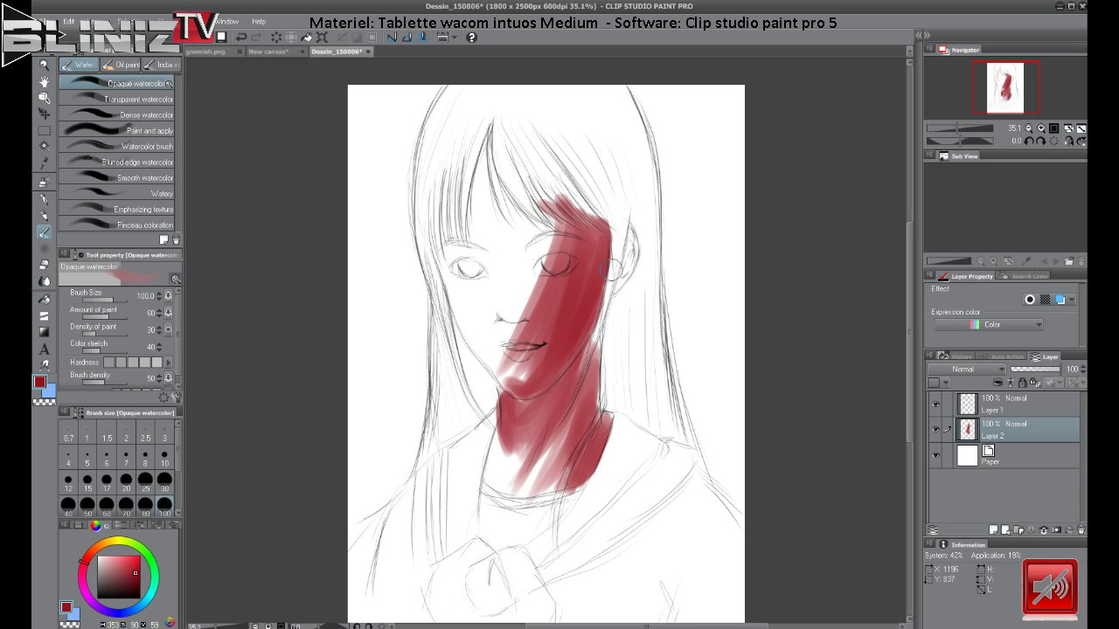
left_click_drag(628, 243, 626, 281)
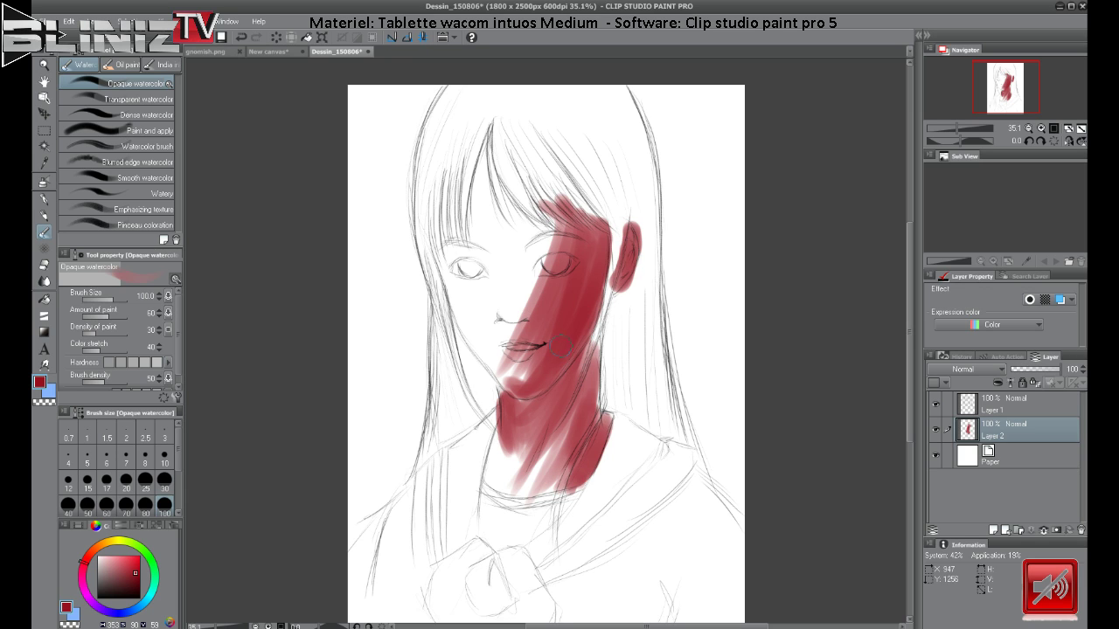
left_click_drag(491, 138, 482, 247)
mouse_move(487, 181)
left_mouse_down()
mouse_move(560, 247)
mouse_move(534, 262)
mouse_move(549, 222)
mouse_move(533, 263)
mouse_move(525, 243)
mouse_move(490, 405)
mouse_move(563, 230)
mouse_move(540, 301)
mouse_move(508, 331)
mouse_move(553, 270)
mouse_move(490, 391)
mouse_move(568, 245)
mouse_move(492, 412)
mouse_move(521, 347)
left_mouse_up()
mouse_move(509, 216)
left_mouse_down()
mouse_move(519, 254)
mouse_move(503, 253)
mouse_move(521, 242)
mouse_move(499, 267)
mouse_move(515, 238)
mouse_move(473, 324)
mouse_move(517, 217)
mouse_move(456, 362)
mouse_move(513, 200)
mouse_move(459, 310)
mouse_move(507, 232)
mouse_move(486, 222)
mouse_move(479, 300)
mouse_move(507, 178)
left_mouse_up()
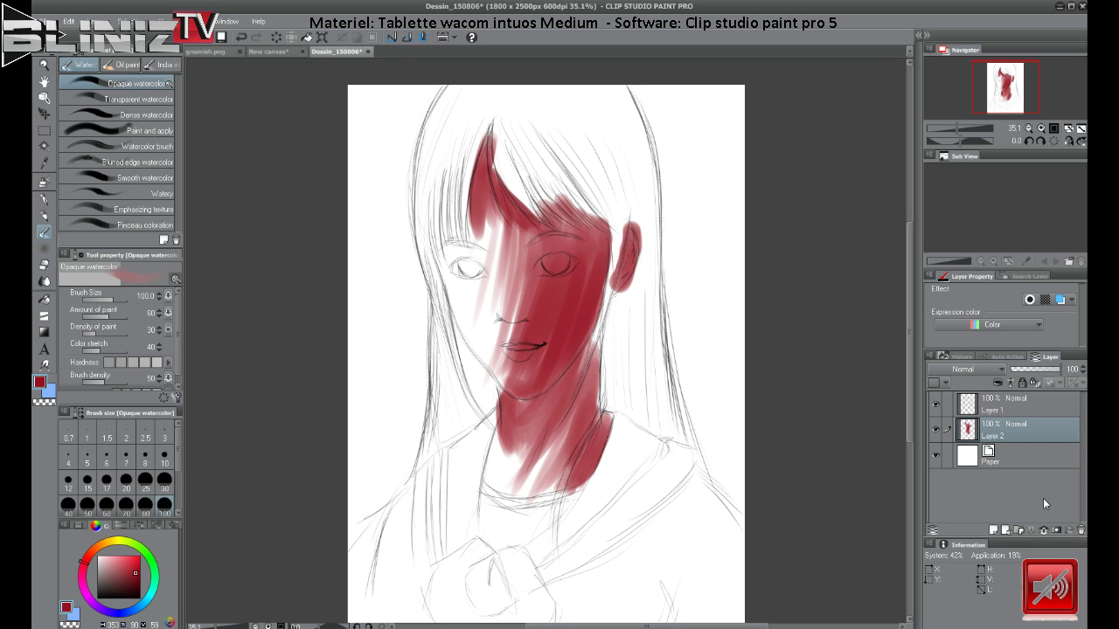
Add a layer above the red one and paint the left half of the face and forehead light blue.
left_click(994, 529)
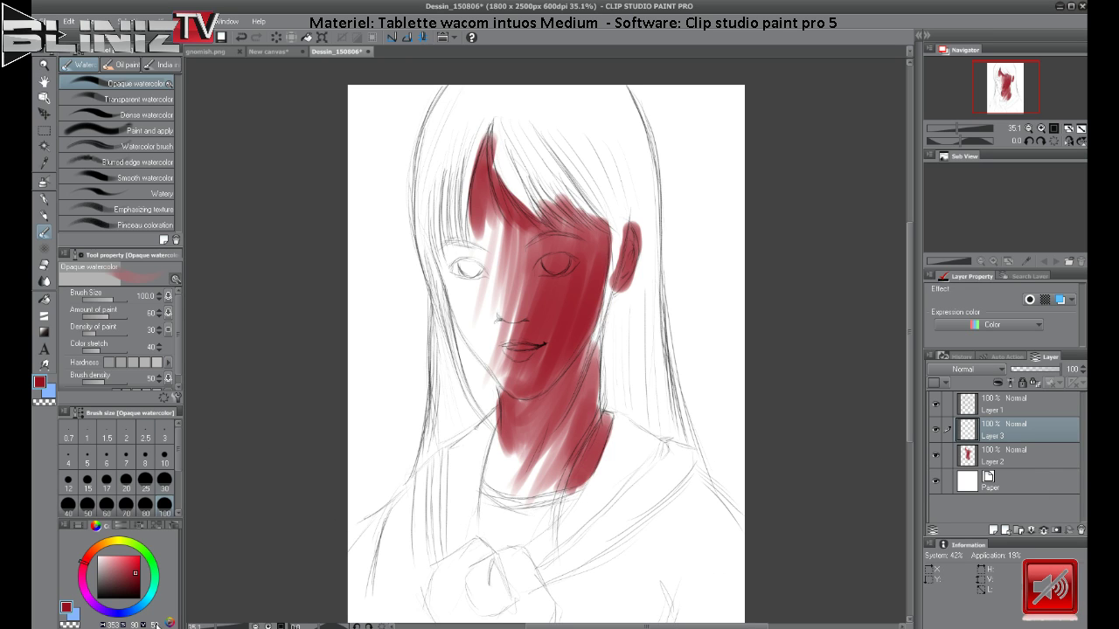
left_click_drag(138, 614, 127, 567)
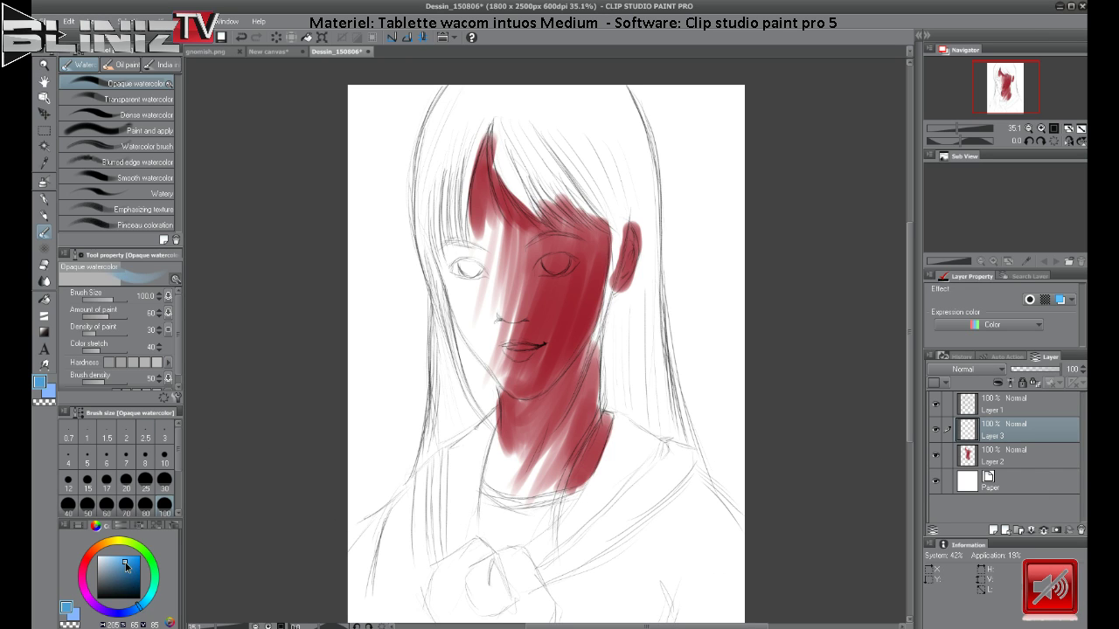
mouse_move(444, 258)
left_mouse_down()
mouse_move(506, 357)
mouse_move(445, 270)
mouse_move(456, 308)
mouse_move(510, 382)
mouse_move(472, 337)
mouse_move(498, 372)
left_mouse_up()
mouse_move(442, 193)
left_mouse_down()
mouse_move(500, 329)
mouse_move(462, 203)
mouse_move(507, 330)
mouse_move(485, 211)
mouse_move(497, 236)
mouse_move(493, 145)
mouse_move(506, 245)
mouse_move(484, 140)
mouse_move(523, 280)
left_mouse_up()
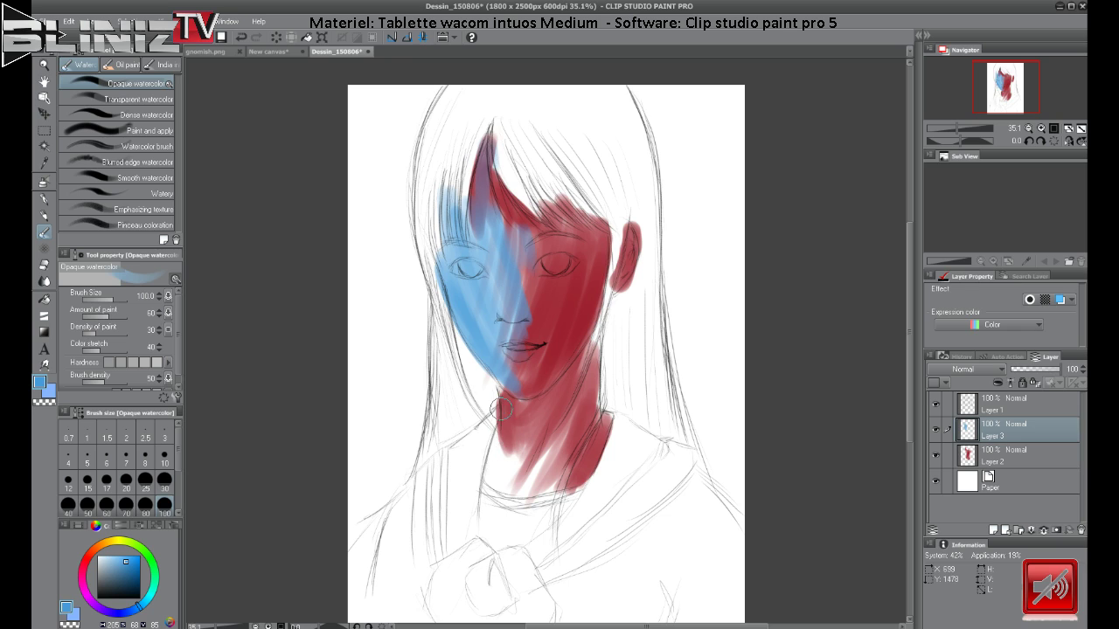
Add light blue strokes to the base of the neck, the ear and the forehead along the right fringe.
mouse_move(500, 409)
left_mouse_down()
mouse_move(492, 477)
mouse_move(527, 438)
mouse_move(496, 472)
mouse_move(512, 497)
mouse_move(554, 472)
mouse_move(512, 473)
mouse_move(566, 425)
mouse_move(544, 469)
mouse_move(577, 484)
mouse_move(532, 481)
mouse_move(614, 446)
left_mouse_up()
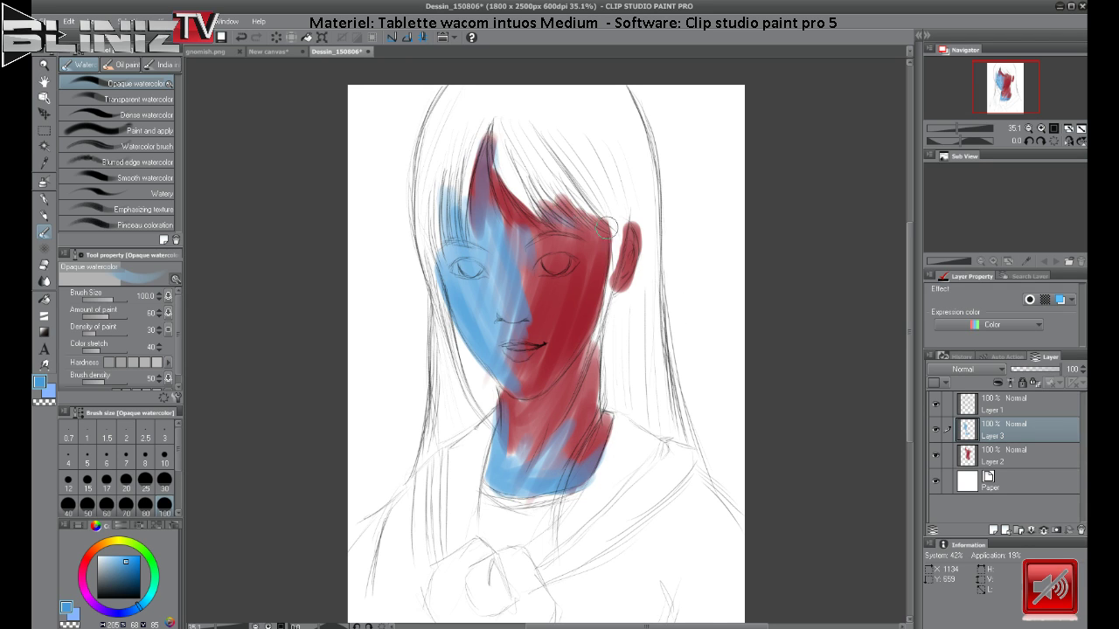
left_click_drag(621, 275, 606, 323)
left_click_drag(495, 156, 527, 214)
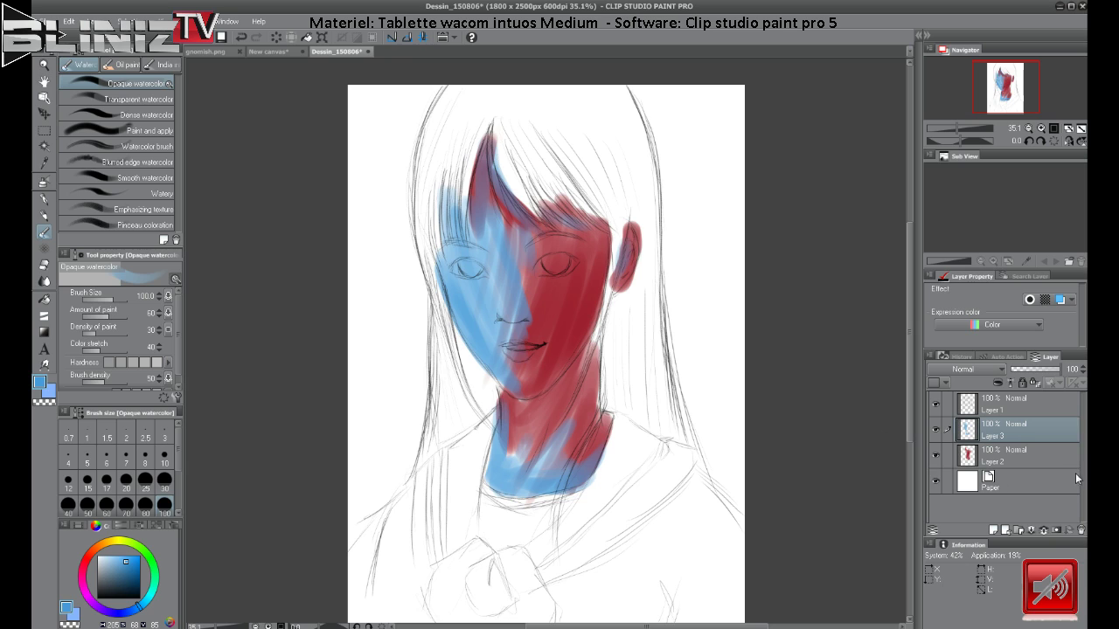
Add another layer above the blue one and lay a first pale cream tone on the left cheek.
left_click(992, 531)
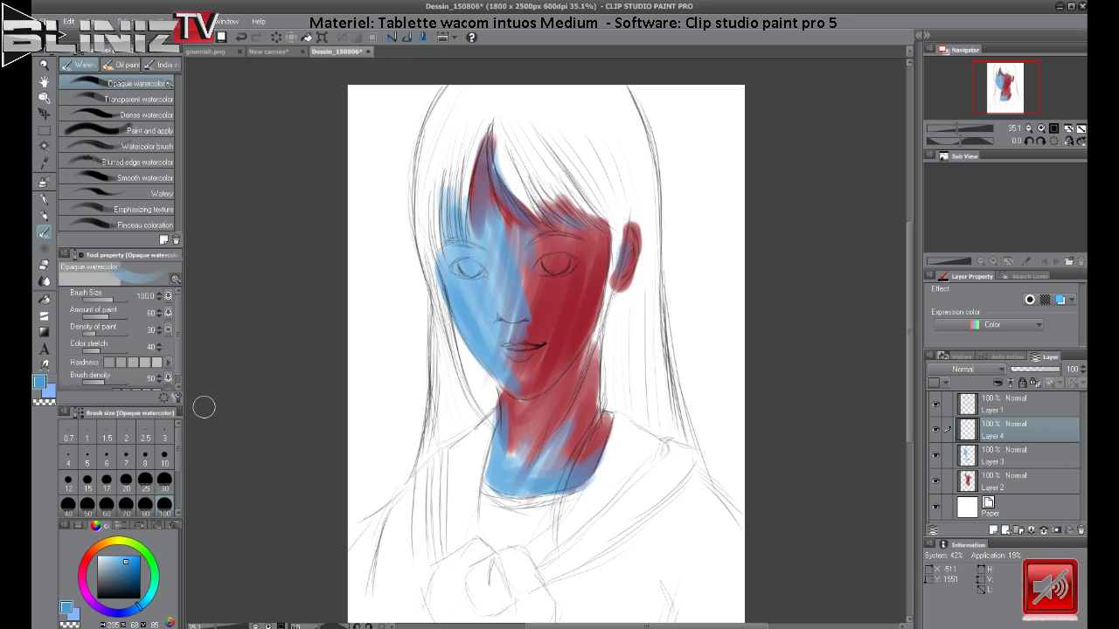
left_click(107, 545)
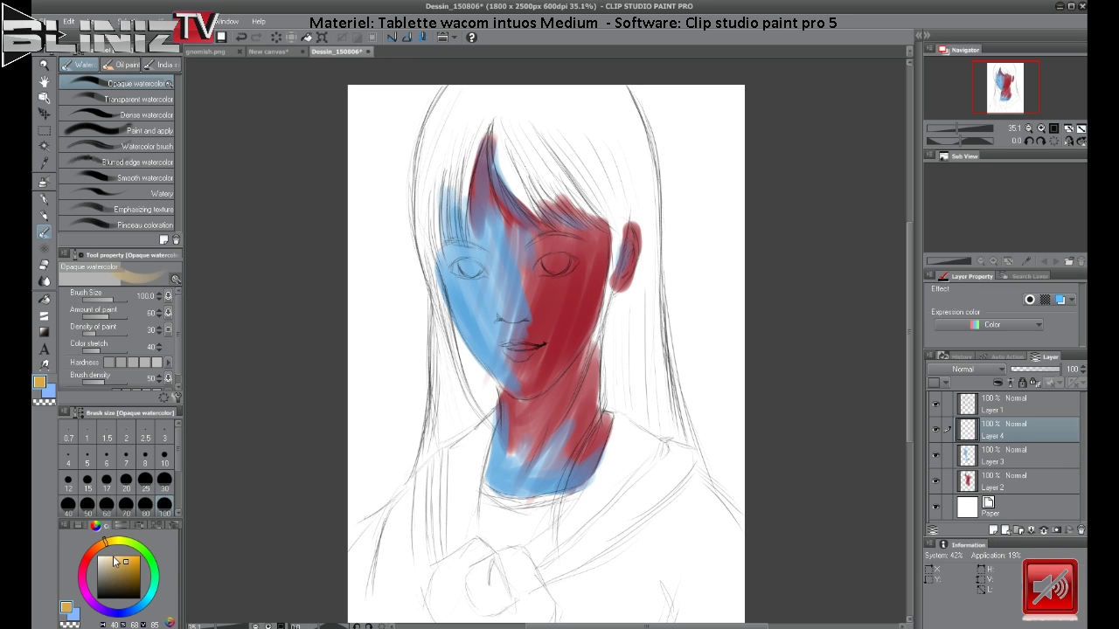
left_click(113, 560)
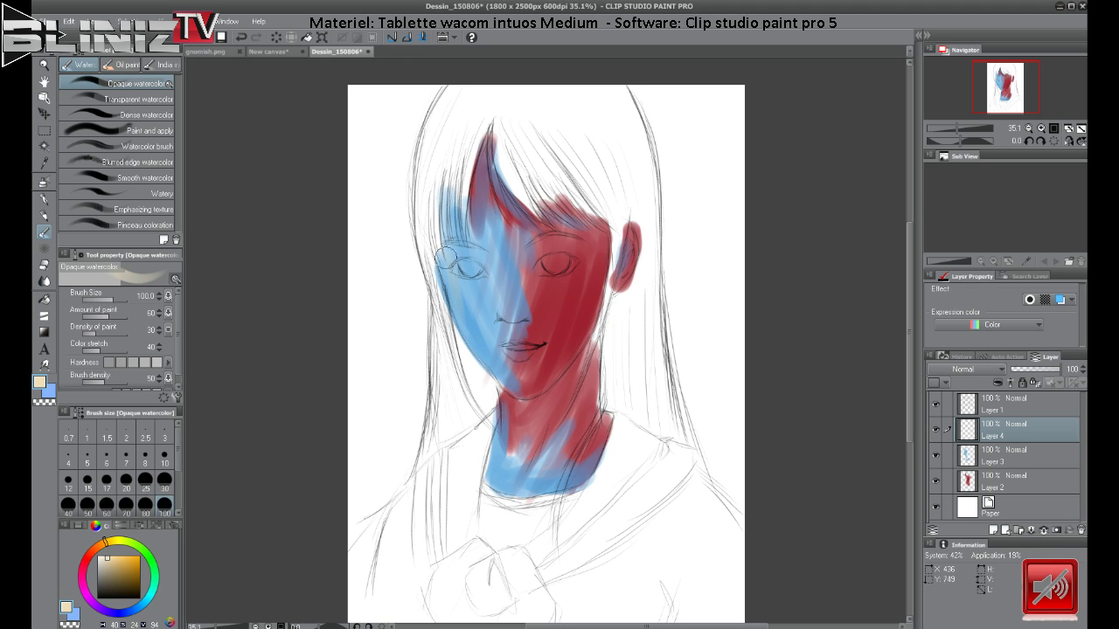
left_click_drag(446, 257, 461, 247)
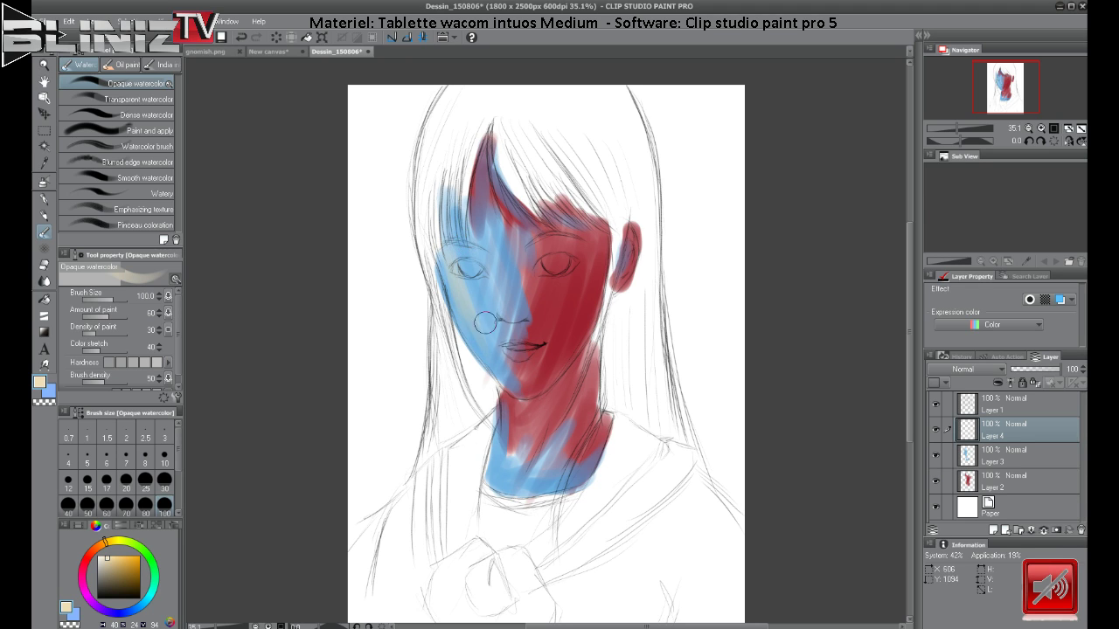
Glaze the face and forehead with pale cream using the Transparent watercolor brush at size 200, blending the red and blue halves.
left_click(139, 100)
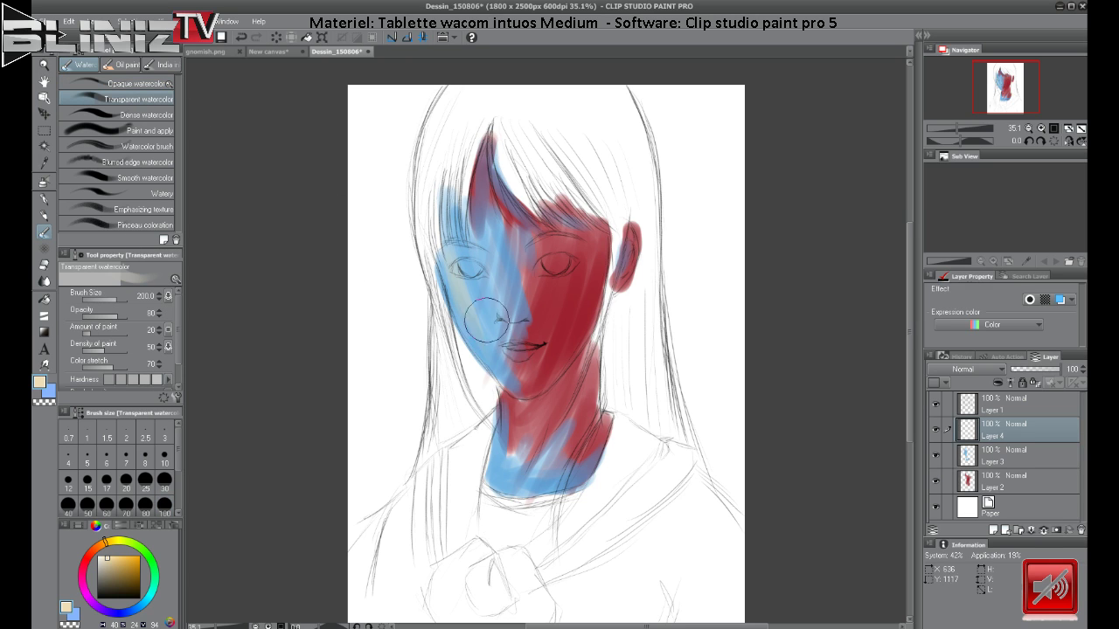
mouse_move(499, 334)
left_mouse_down()
mouse_move(462, 255)
mouse_move(521, 367)
mouse_move(464, 249)
mouse_move(488, 322)
mouse_move(467, 294)
mouse_move(473, 309)
mouse_move(485, 294)
mouse_move(466, 253)
mouse_move(538, 351)
mouse_move(470, 214)
mouse_move(524, 314)
mouse_move(479, 202)
mouse_move(496, 233)
mouse_move(479, 170)
mouse_move(527, 317)
mouse_move(495, 192)
mouse_move(575, 368)
left_mouse_up()
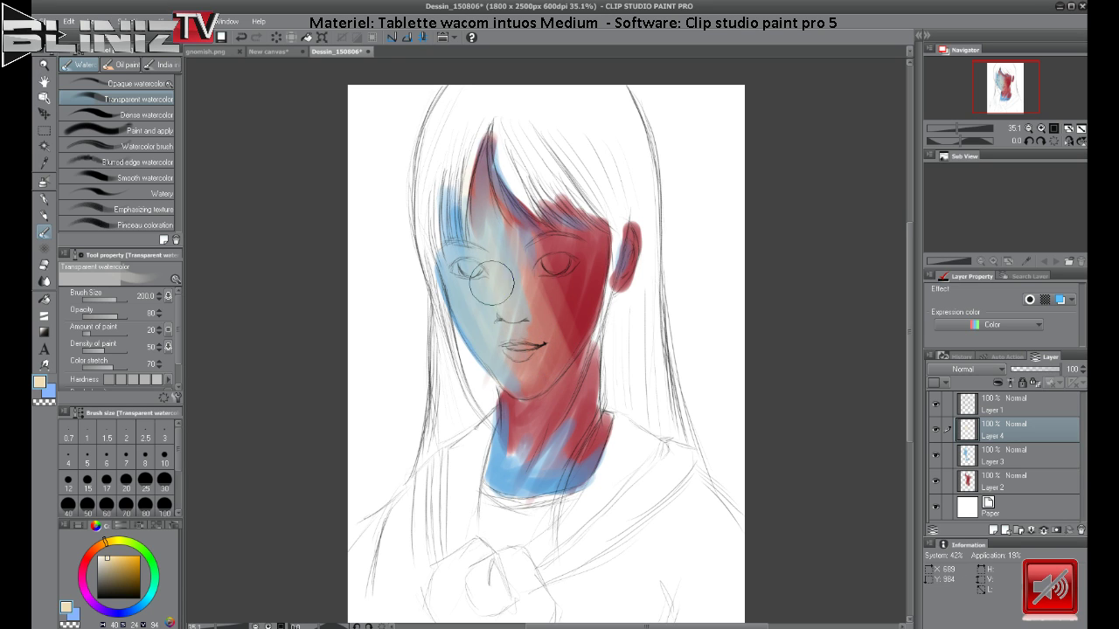
mouse_move(511, 258)
left_mouse_down()
mouse_move(551, 315)
mouse_move(568, 262)
mouse_move(581, 297)
mouse_move(564, 254)
left_mouse_up()
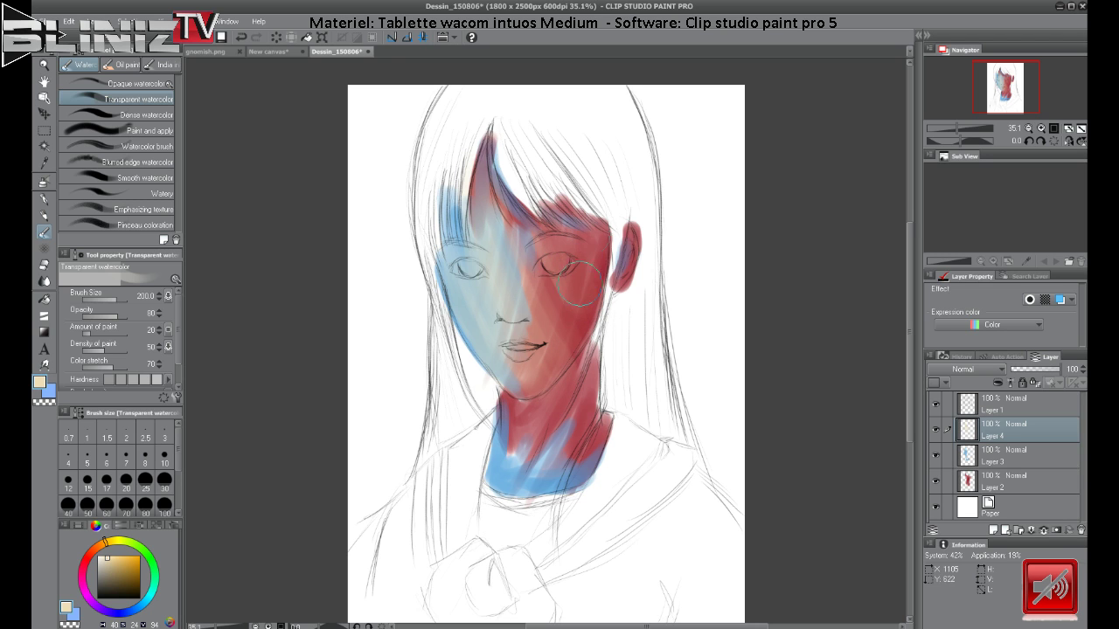
left_click_drag(559, 350, 572, 253)
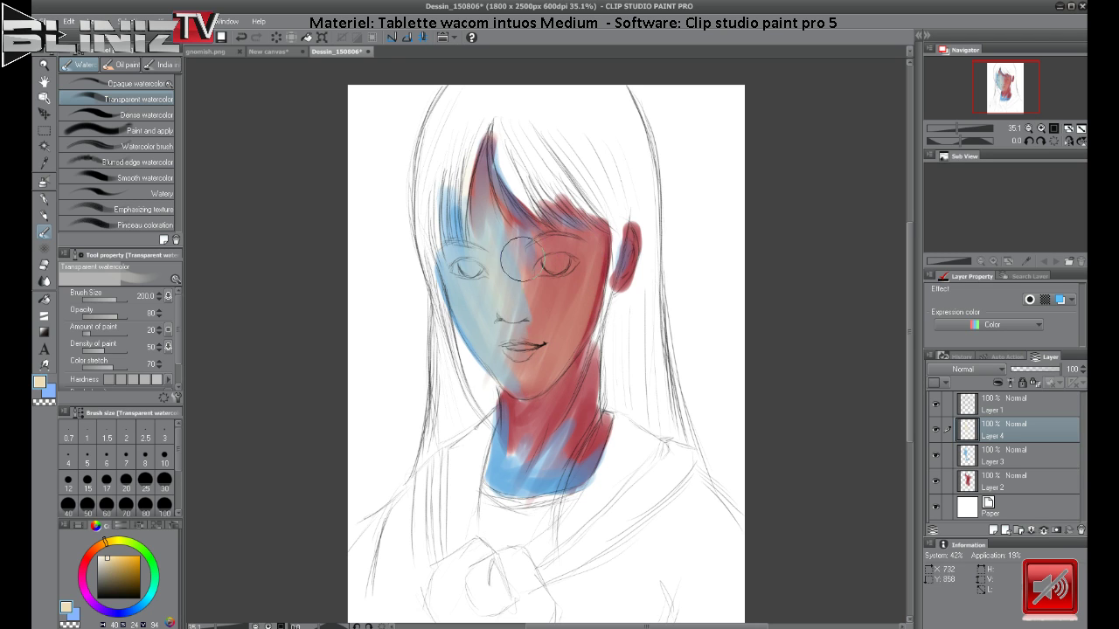
left_click_drag(560, 337, 503, 276)
mouse_move(558, 251)
left_mouse_down()
mouse_move(543, 282)
mouse_move(586, 236)
mouse_move(519, 297)
mouse_move(580, 262)
mouse_move(556, 291)
mouse_move(582, 267)
mouse_move(539, 296)
mouse_move(587, 232)
mouse_move(504, 354)
mouse_move(578, 223)
mouse_move(537, 350)
mouse_move(532, 267)
mouse_move(541, 291)
mouse_move(494, 288)
mouse_move(536, 234)
mouse_move(505, 229)
mouse_move(482, 168)
mouse_move(544, 314)
mouse_move(497, 167)
mouse_move(572, 303)
mouse_move(498, 174)
mouse_move(563, 289)
mouse_move(514, 206)
mouse_move(537, 285)
mouse_move(502, 224)
mouse_move(518, 285)
mouse_move(488, 258)
mouse_move(504, 311)
mouse_move(478, 292)
mouse_move(506, 355)
mouse_move(469, 269)
mouse_move(512, 349)
mouse_move(486, 169)
mouse_move(570, 367)
mouse_move(486, 166)
mouse_move(499, 190)
mouse_move(484, 179)
mouse_move(490, 158)
mouse_move(484, 226)
mouse_move(488, 165)
mouse_move(504, 278)
mouse_move(493, 179)
mouse_move(555, 271)
mouse_move(495, 195)
mouse_move(562, 236)
mouse_move(495, 197)
mouse_move(555, 220)
mouse_move(604, 266)
mouse_move(528, 214)
mouse_move(593, 240)
mouse_move(558, 246)
mouse_move(547, 265)
mouse_move(558, 243)
mouse_move(487, 347)
left_mouse_up()
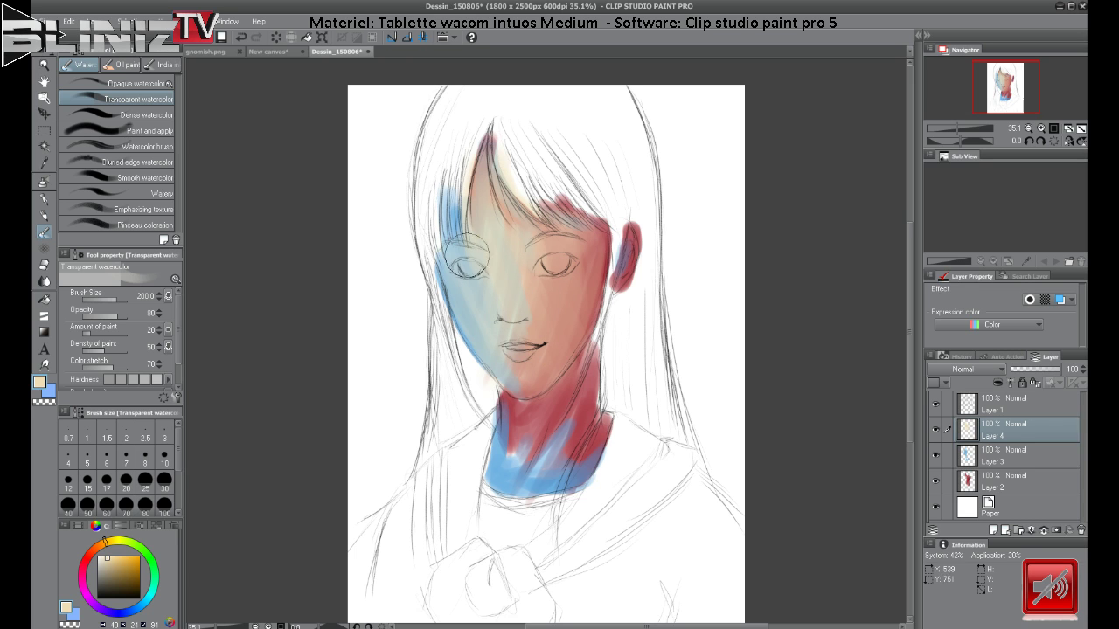
mouse_move(463, 254)
left_mouse_down()
mouse_move(493, 319)
mouse_move(461, 229)
mouse_move(465, 271)
mouse_move(577, 407)
mouse_move(469, 205)
mouse_move(511, 312)
mouse_move(485, 265)
mouse_move(490, 318)
left_mouse_up()
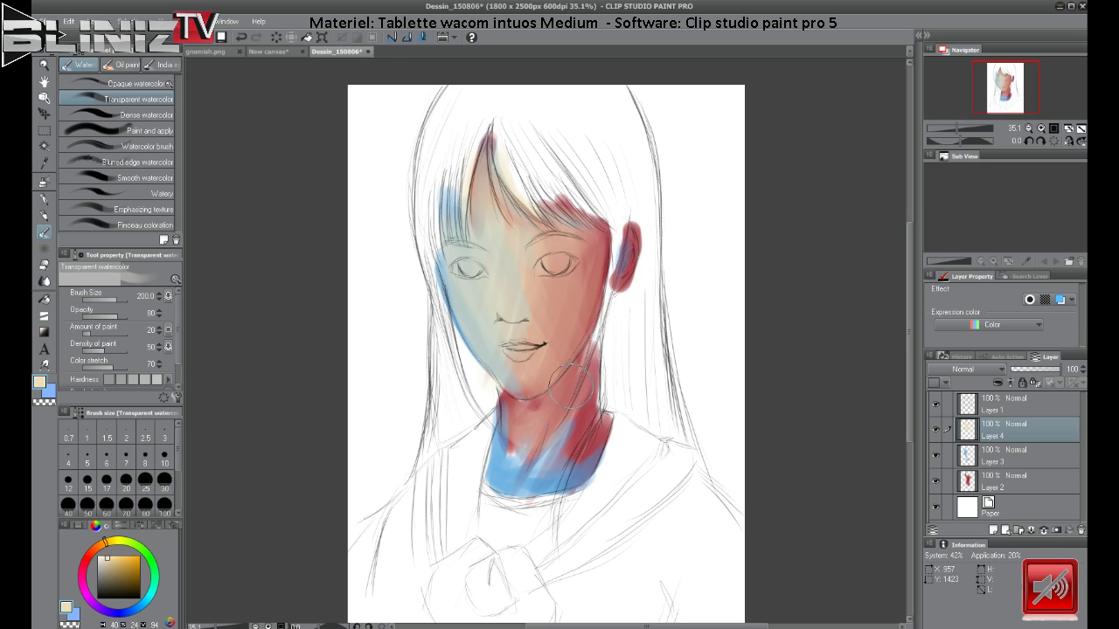
Glaze the neck with pale cream, then refine its right side and the face's right edge at brush size 120.
mouse_move(547, 402)
left_mouse_down()
mouse_move(583, 349)
mouse_move(557, 418)
mouse_move(588, 376)
mouse_move(551, 459)
mouse_move(583, 394)
mouse_move(570, 483)
mouse_move(513, 413)
mouse_move(495, 466)
mouse_move(505, 411)
mouse_move(511, 467)
mouse_move(572, 432)
mouse_move(522, 481)
mouse_move(504, 418)
mouse_move(547, 481)
mouse_move(559, 407)
mouse_move(497, 483)
mouse_move(560, 402)
mouse_move(490, 489)
mouse_move(547, 387)
mouse_move(505, 465)
mouse_move(560, 403)
mouse_move(555, 433)
mouse_move(559, 403)
mouse_move(586, 388)
mouse_move(547, 437)
mouse_move(568, 415)
mouse_move(487, 464)
mouse_move(495, 445)
mouse_move(592, 439)
mouse_move(509, 458)
mouse_move(587, 422)
mouse_move(560, 405)
mouse_move(590, 450)
mouse_move(549, 440)
mouse_move(537, 412)
mouse_move(506, 476)
mouse_move(531, 404)
mouse_move(515, 450)
mouse_move(504, 426)
mouse_move(492, 506)
mouse_move(551, 415)
mouse_move(582, 425)
left_mouse_up()
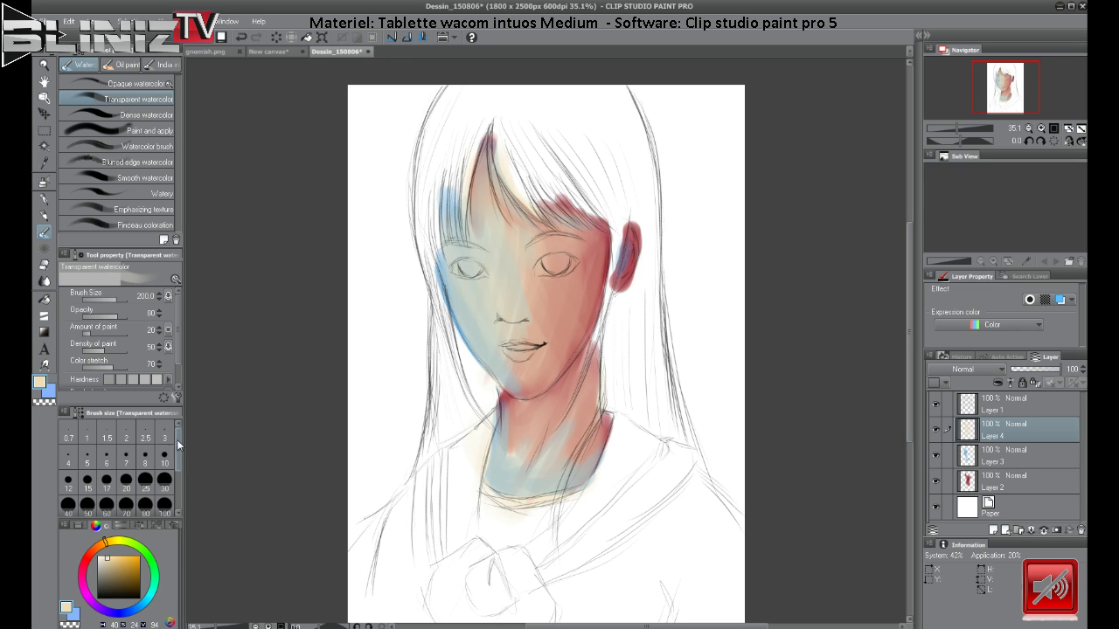
scroll(177, 445, "down", 2)
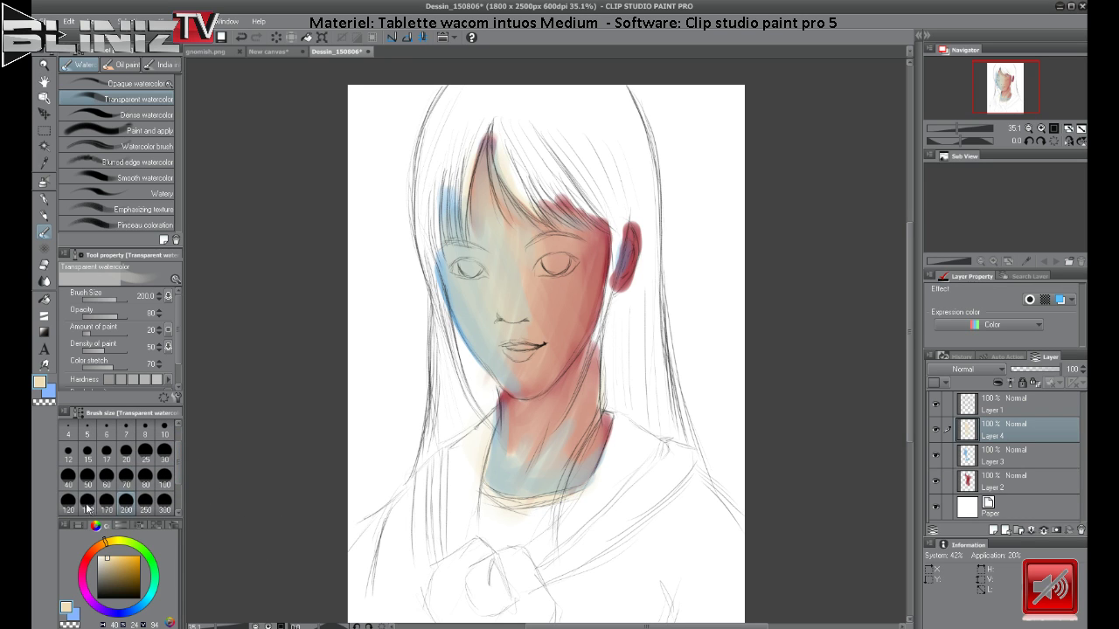
left_click(68, 499)
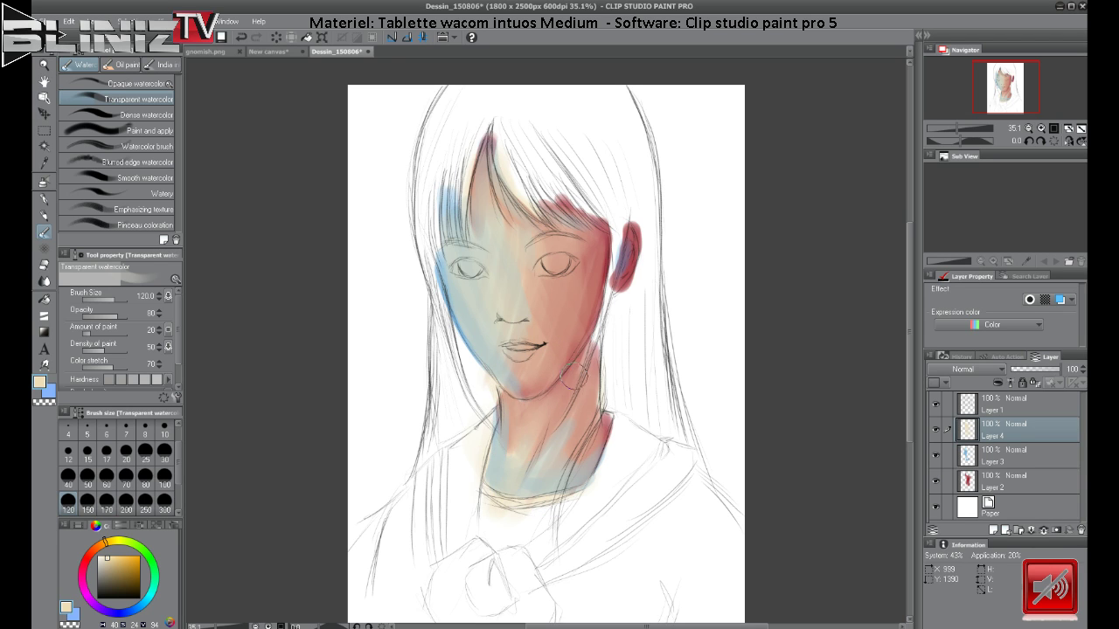
left_click_drag(588, 451, 597, 431)
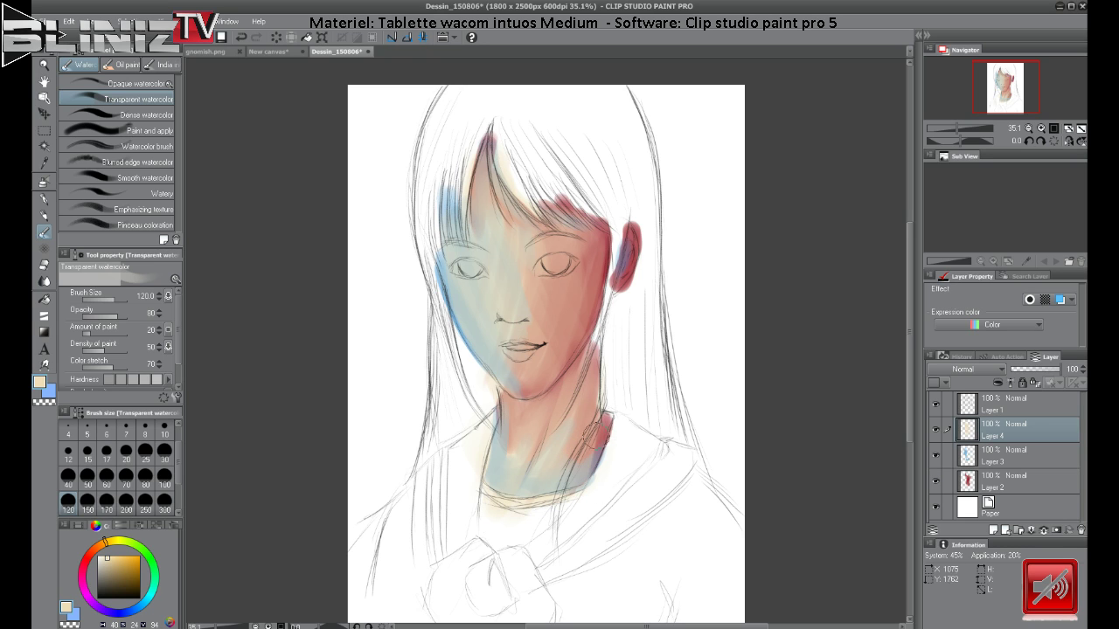
mouse_move(605, 233)
left_mouse_down()
mouse_move(599, 222)
mouse_move(595, 262)
mouse_move(533, 284)
mouse_move(568, 302)
left_mouse_up()
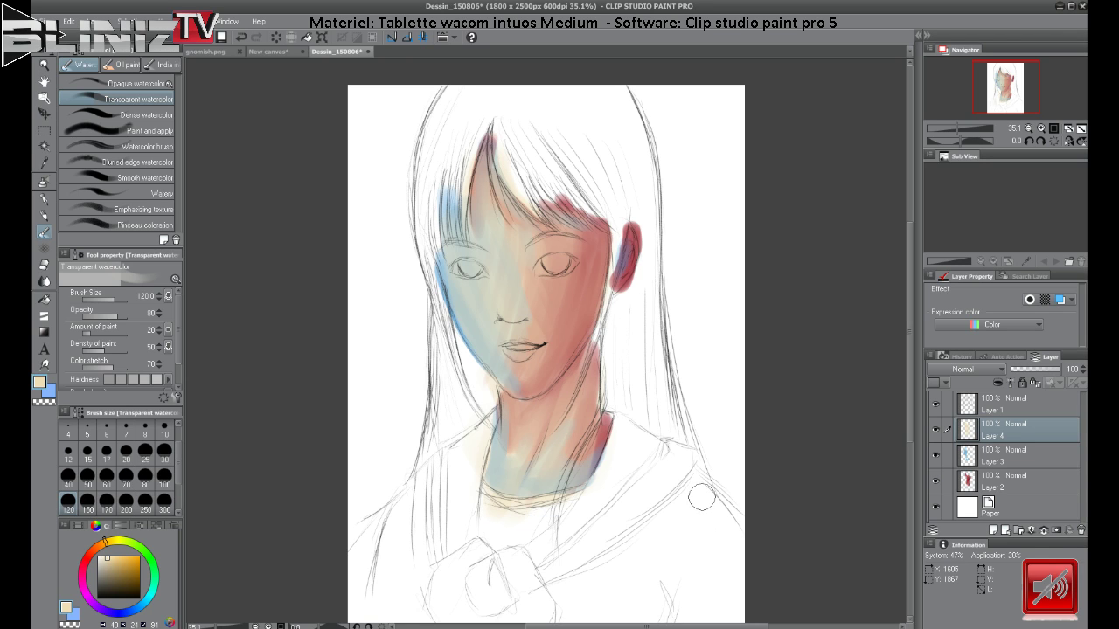
Select the red layer, hide the cream and blue layers, and sample the painted red as the brush colour.
left_click(1009, 479)
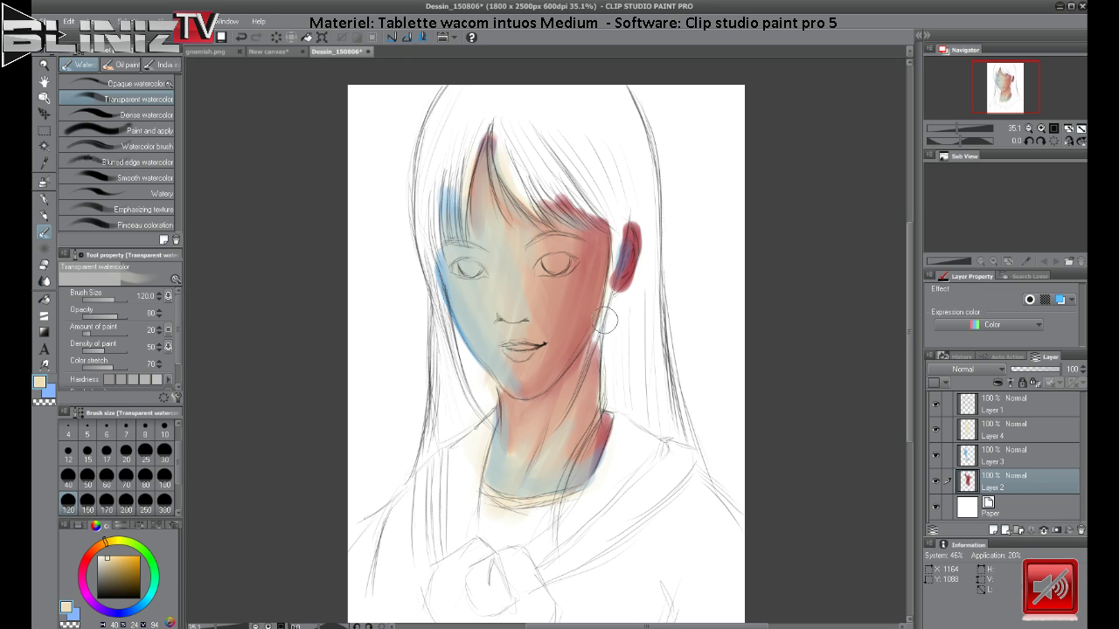
left_click(935, 430)
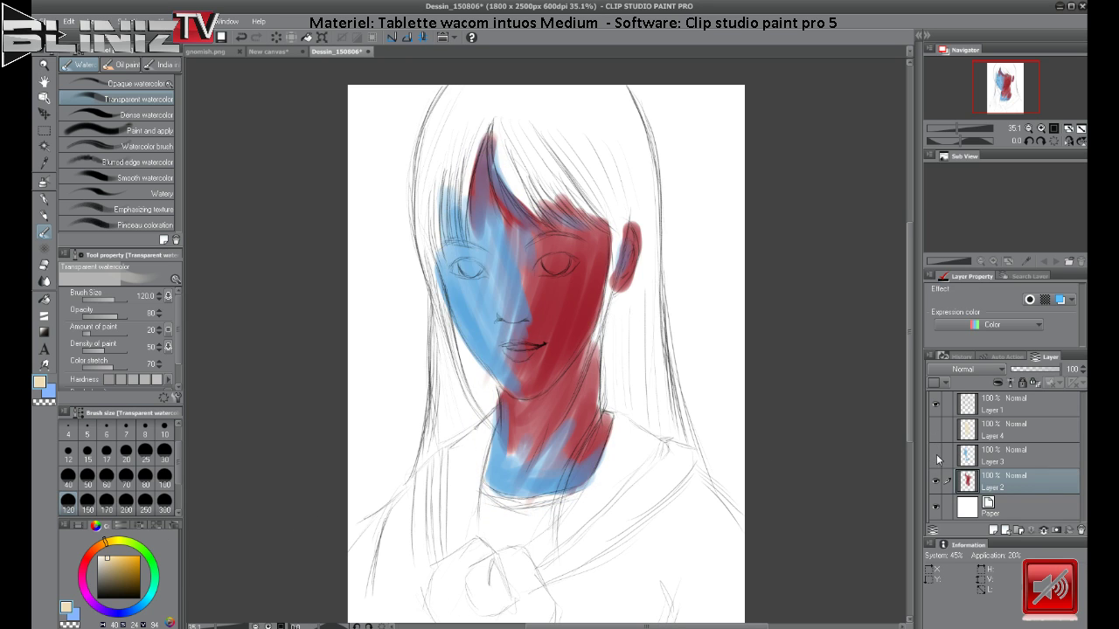
left_click(936, 454)
left_click(611, 399, "alt")
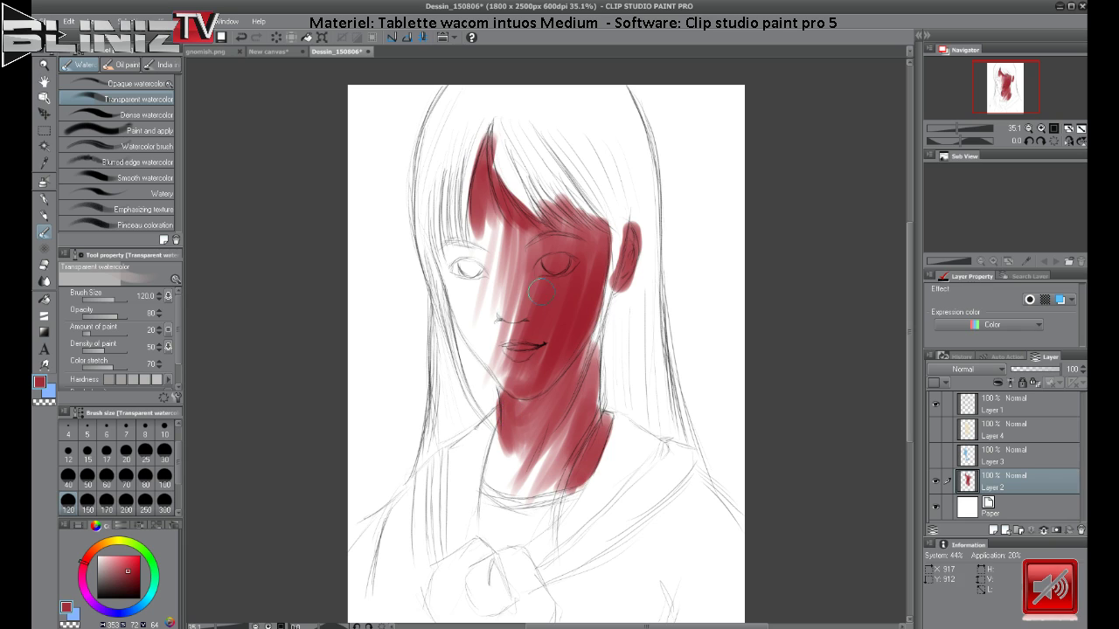
Soften the red layer's edge across the middle of the face and forehead, and smooth the right cheek with transparent red strokes.
mouse_move(514, 278)
left_mouse_down()
mouse_move(479, 374)
mouse_move(502, 393)
left_mouse_up()
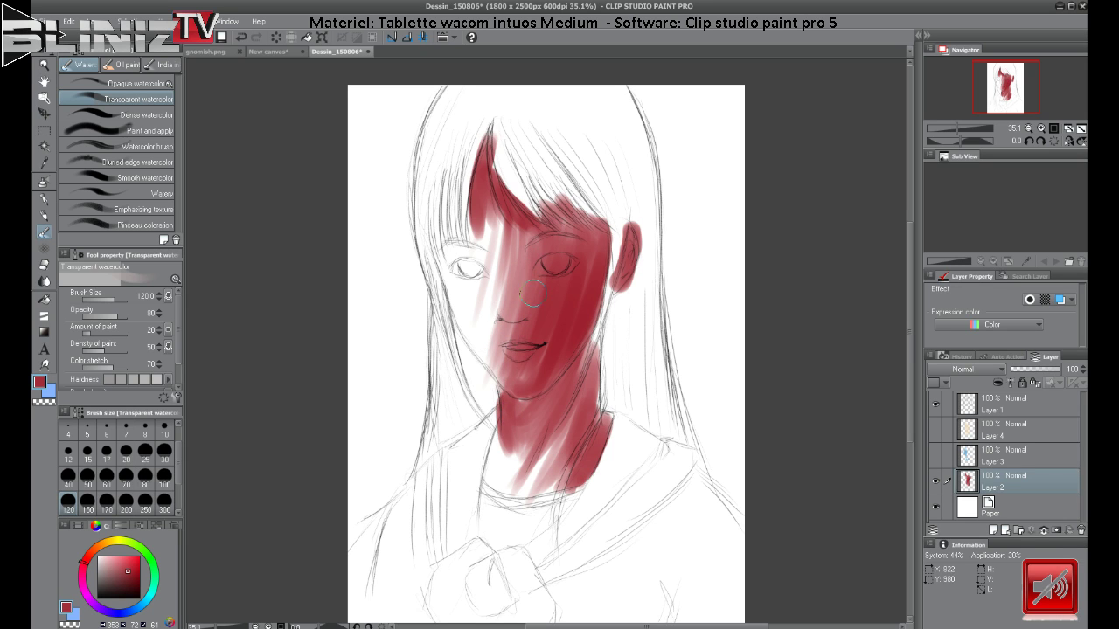
mouse_move(503, 194)
left_mouse_down()
mouse_move(450, 355)
mouse_move(494, 187)
mouse_move(440, 345)
mouse_move(494, 189)
mouse_move(456, 354)
mouse_move(486, 198)
mouse_move(460, 293)
left_mouse_up()
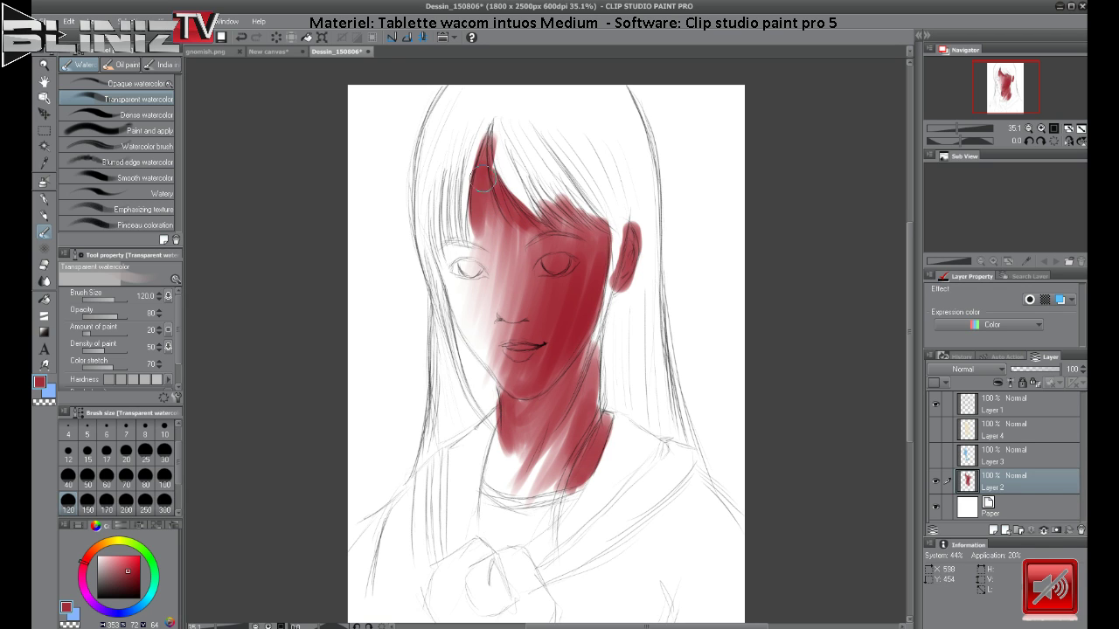
mouse_move(482, 180)
left_mouse_down()
mouse_move(472, 266)
mouse_move(459, 261)
mouse_move(470, 260)
left_mouse_up()
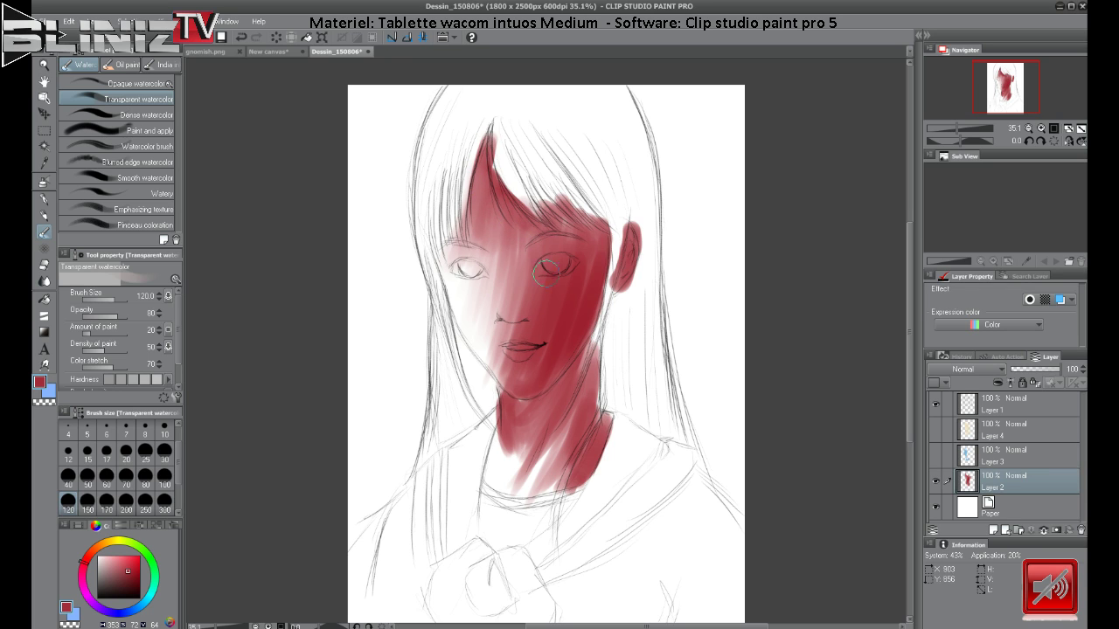
left_click_drag(594, 258, 581, 350)
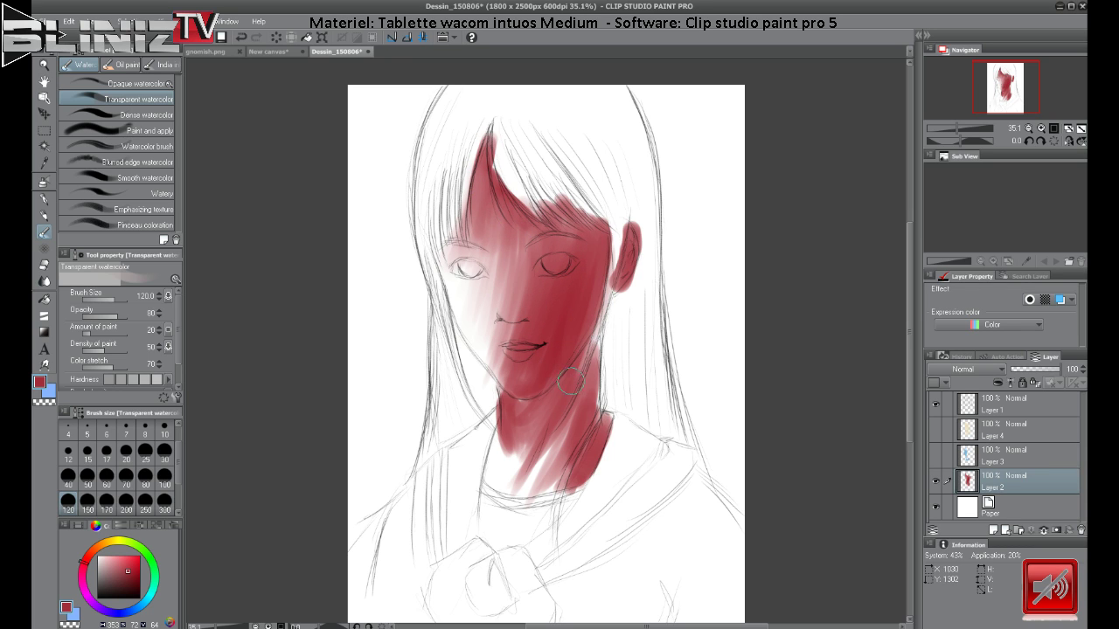
Fill the gaps and smooth the red on the neck with transparent strokes, from the collar up to below the ear.
left_click_drag(541, 433, 525, 491)
mouse_move(529, 404)
left_mouse_down()
mouse_move(516, 490)
mouse_move(496, 461)
left_mouse_up()
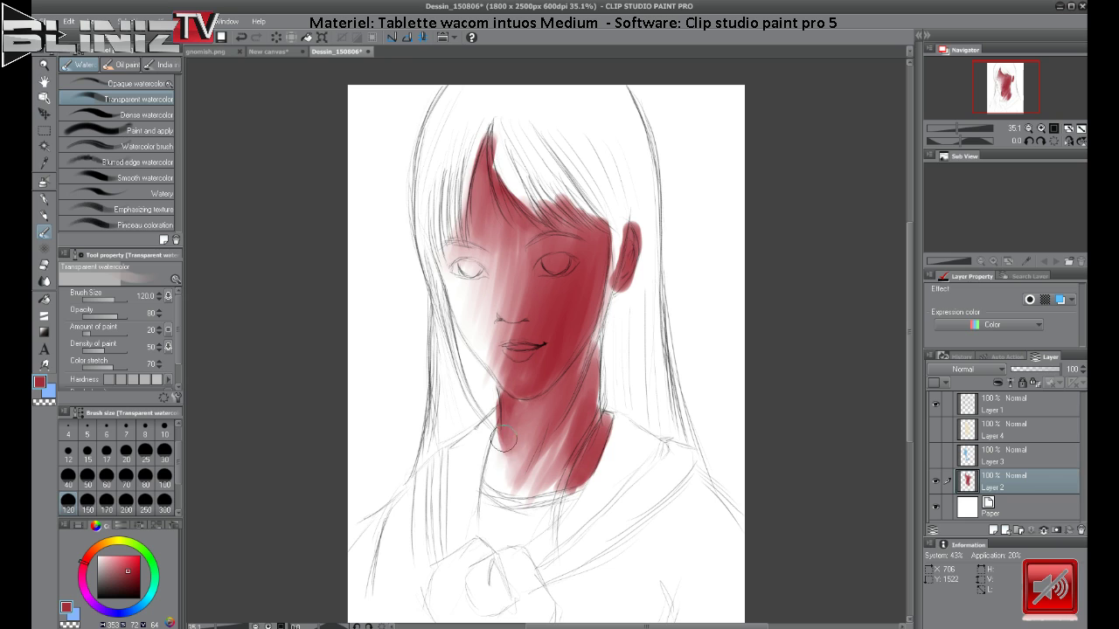
left_click_drag(503, 416, 490, 456)
left_click_drag(506, 395, 495, 468)
left_click_drag(554, 402, 529, 472)
left_click_drag(581, 391, 525, 498)
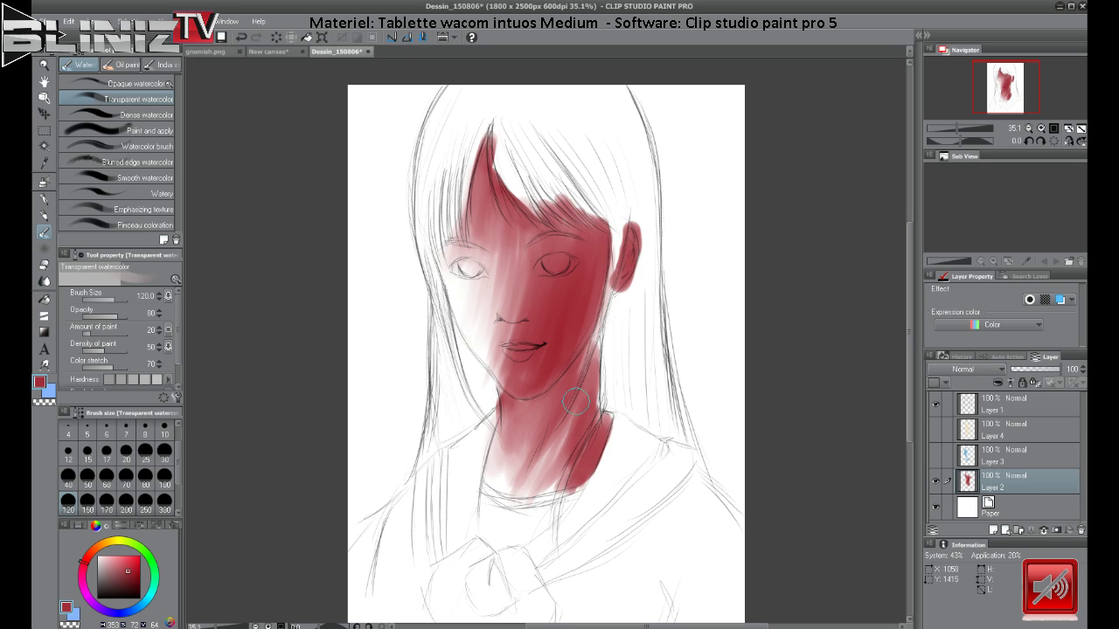
mouse_move(590, 432)
left_mouse_down()
mouse_move(577, 461)
mouse_move(529, 503)
left_mouse_up()
mouse_move(599, 459)
left_mouse_down()
mouse_move(524, 493)
mouse_move(533, 486)
mouse_move(513, 460)
mouse_move(580, 359)
mouse_move(586, 411)
mouse_move(603, 325)
left_mouse_up()
left_click_drag(602, 367, 614, 293)
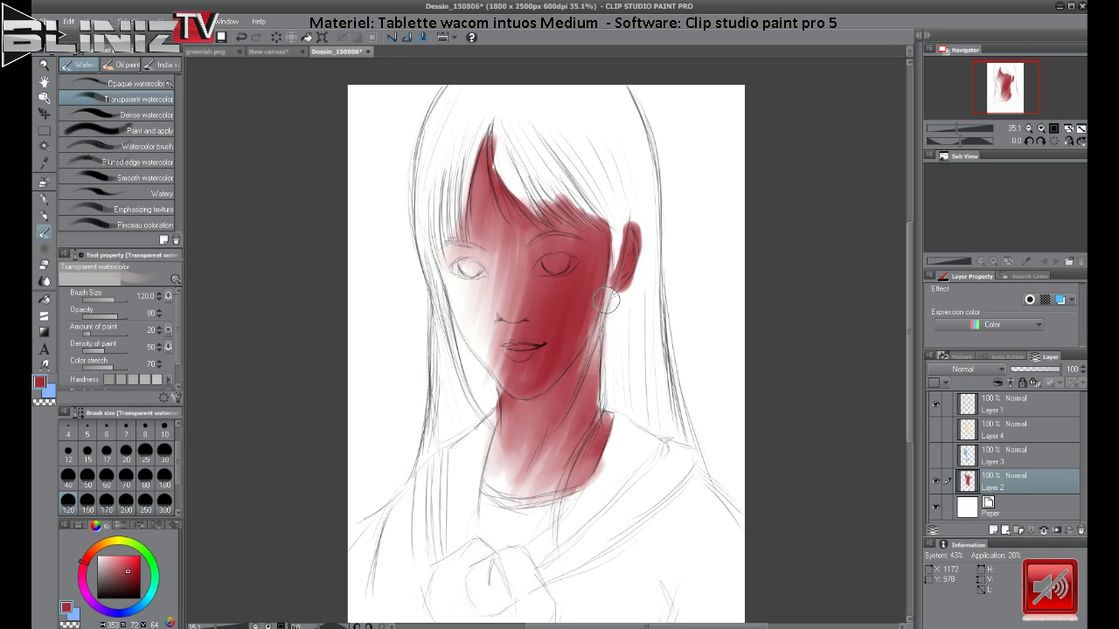
Finish the red on the ear, hide the red layer, and show and select the blue layer, sampling its painted blue.
left_click_drag(633, 217, 633, 252)
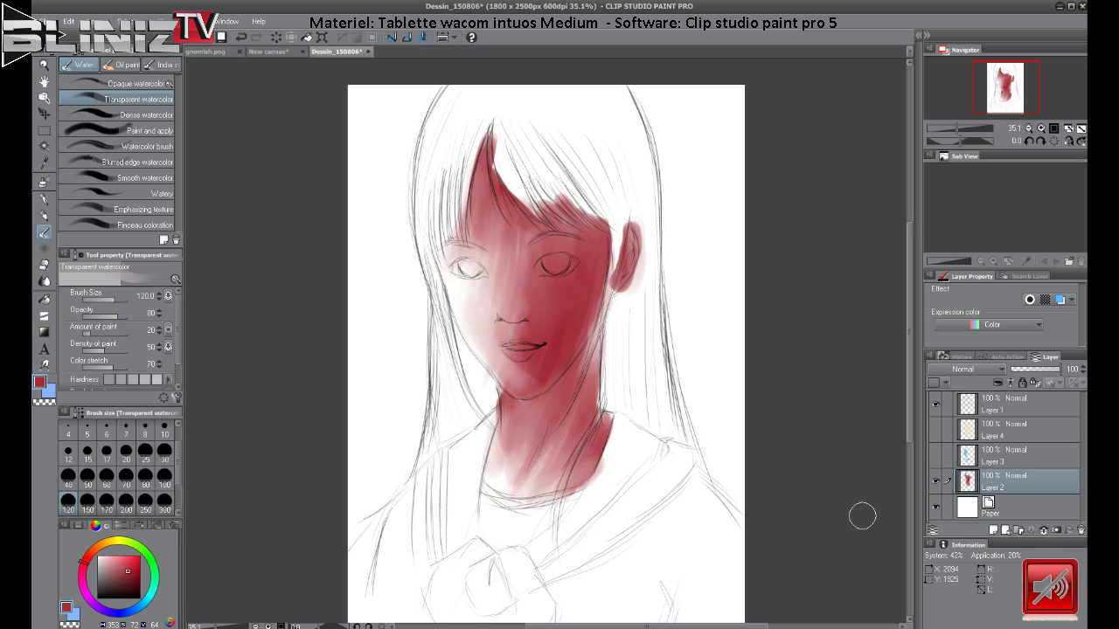
left_click(935, 481)
left_click(934, 453)
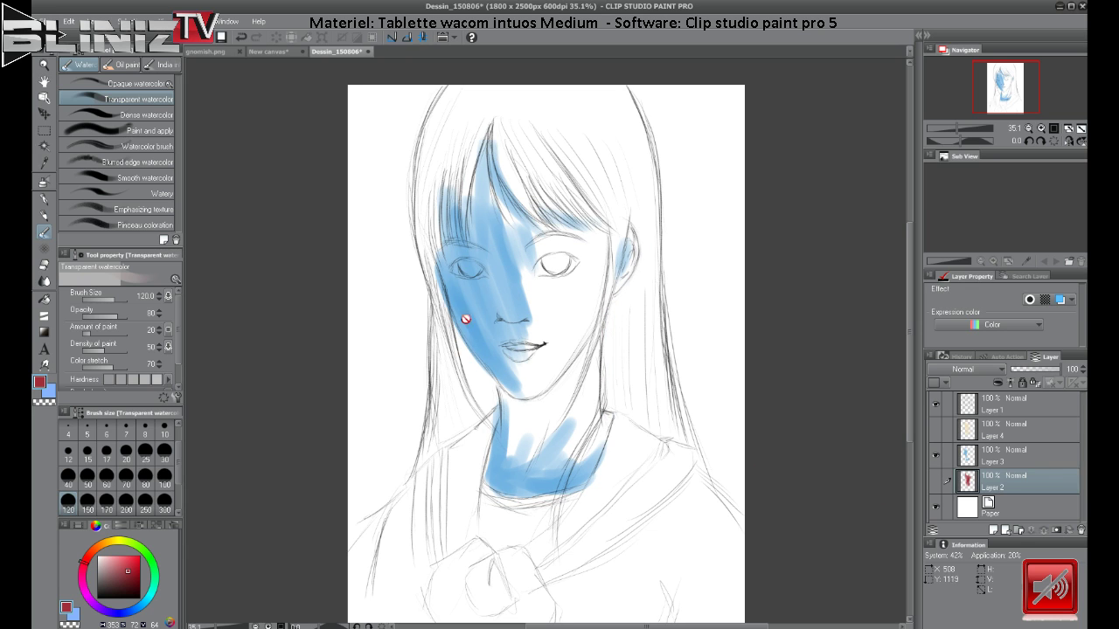
left_click(1014, 449)
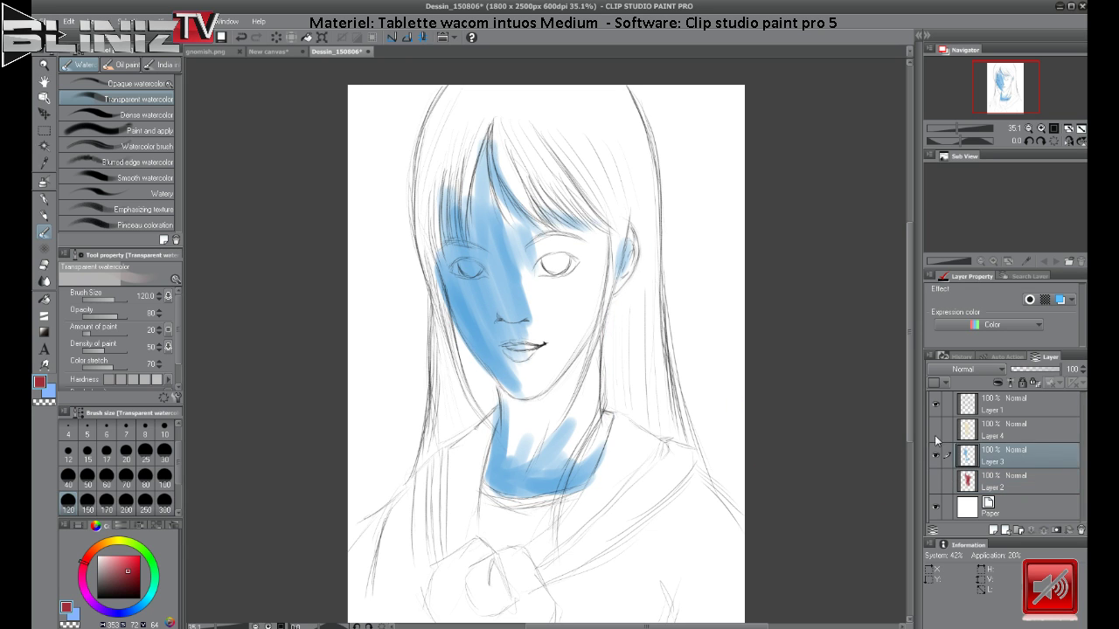
left_click(492, 296, "alt")
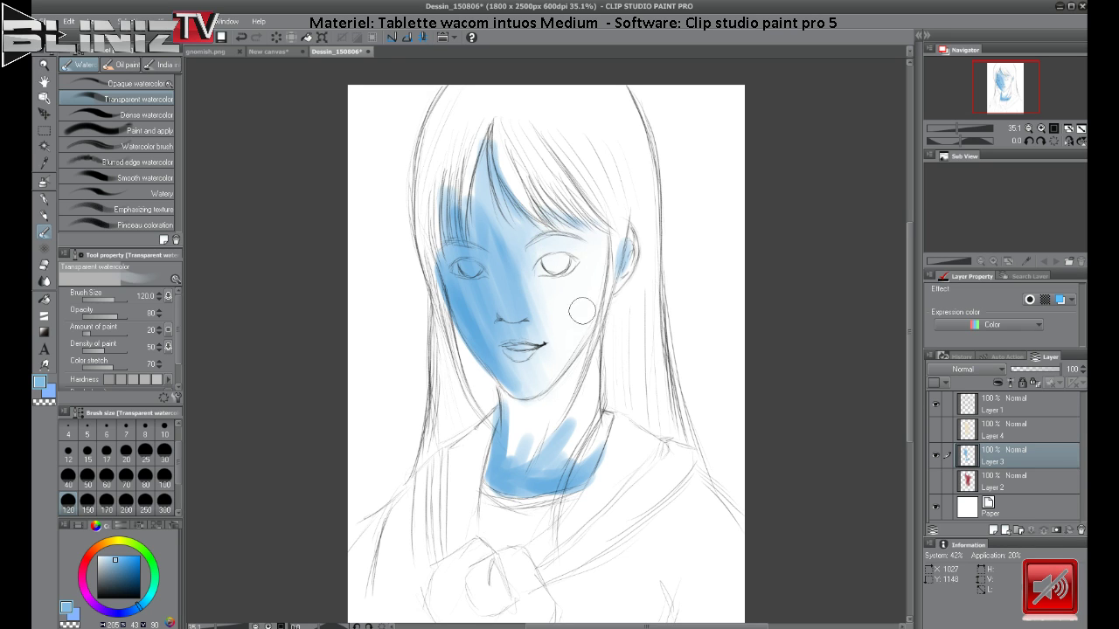
Smooth the blue on the neck and soften its edge across the nose and right cheek with transparent strokes.
mouse_move(523, 471)
left_mouse_down()
mouse_move(506, 390)
mouse_move(512, 437)
mouse_move(534, 426)
mouse_move(546, 391)
mouse_move(555, 398)
mouse_move(578, 465)
mouse_move(552, 456)
mouse_move(608, 420)
mouse_move(542, 459)
mouse_move(536, 426)
left_mouse_up()
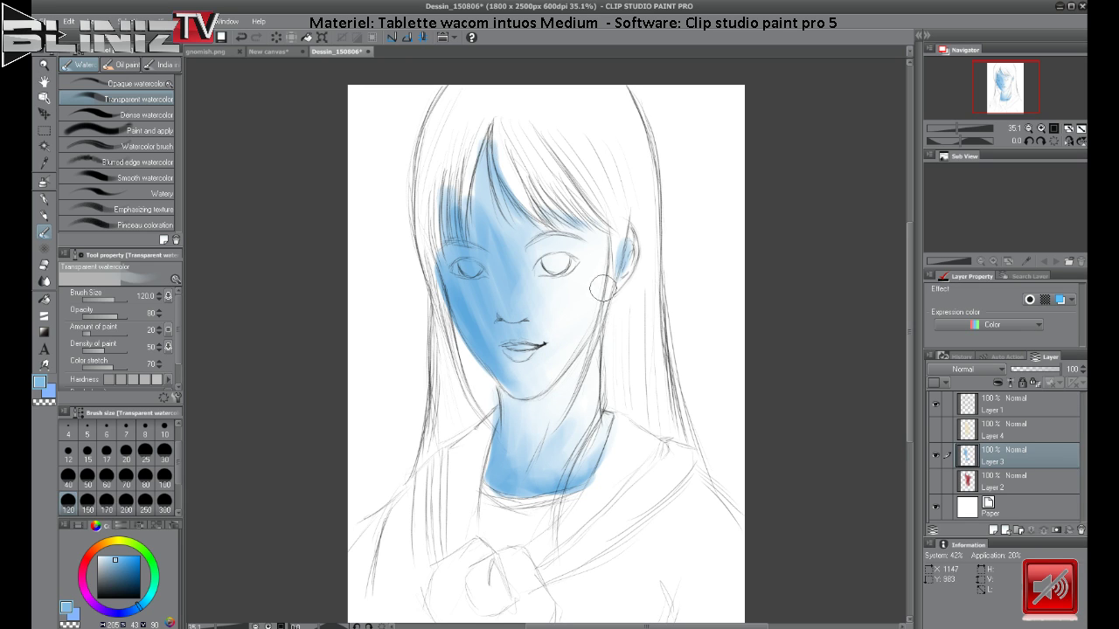
left_click_drag(542, 268, 570, 320)
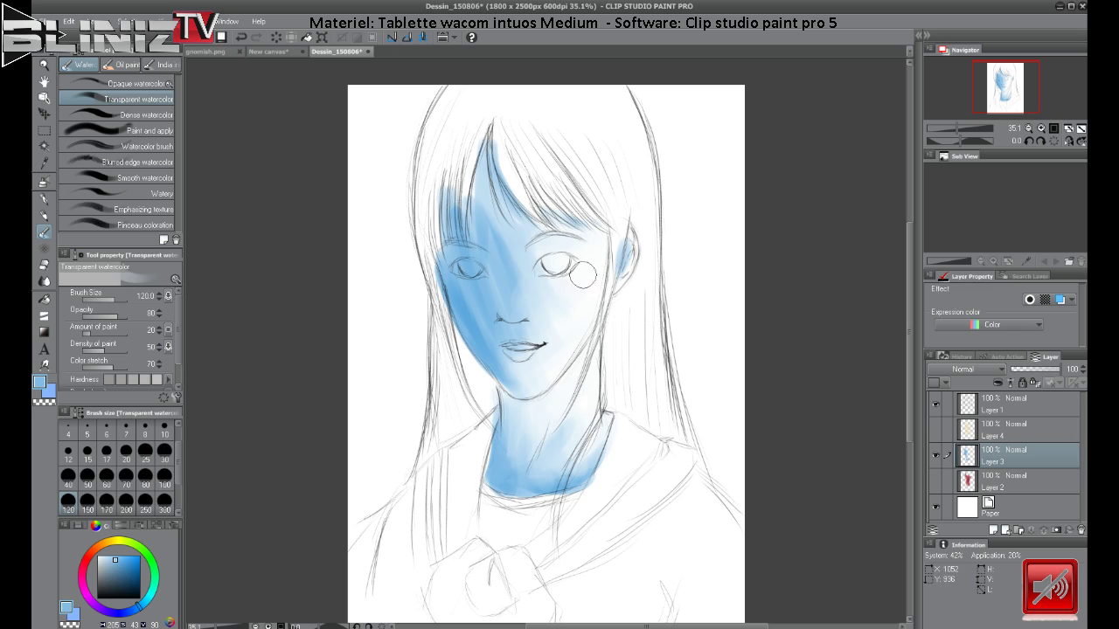
left_click_drag(515, 276, 513, 262)
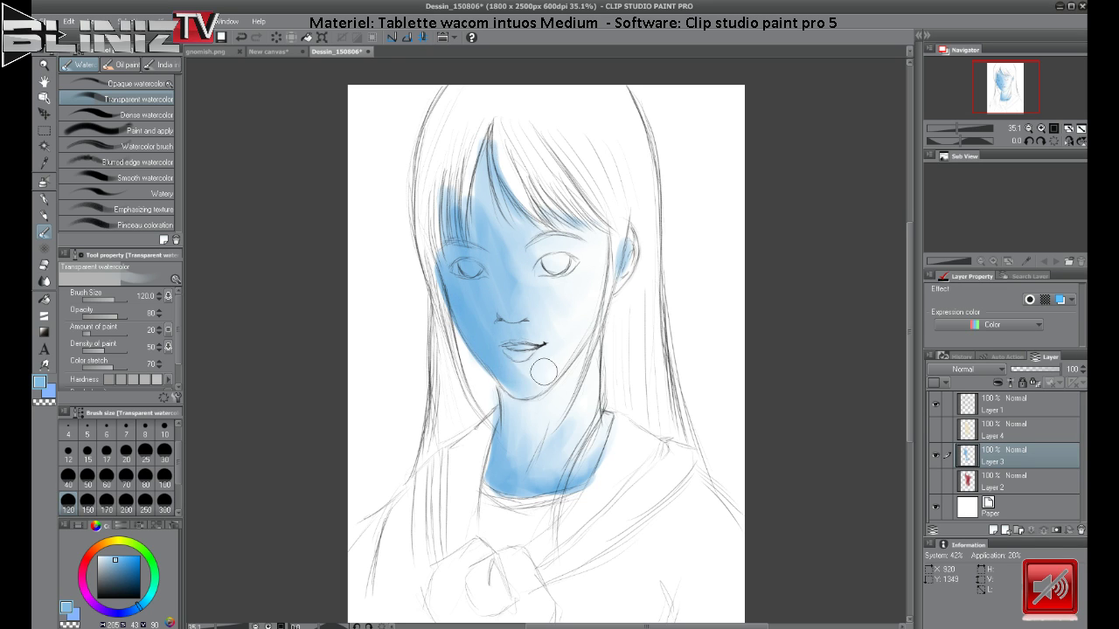
Show the red and cream layers again, select the cream layer, and soften the red at the neck's right edge with sampled beige.
left_click(936, 480)
left_click(935, 429)
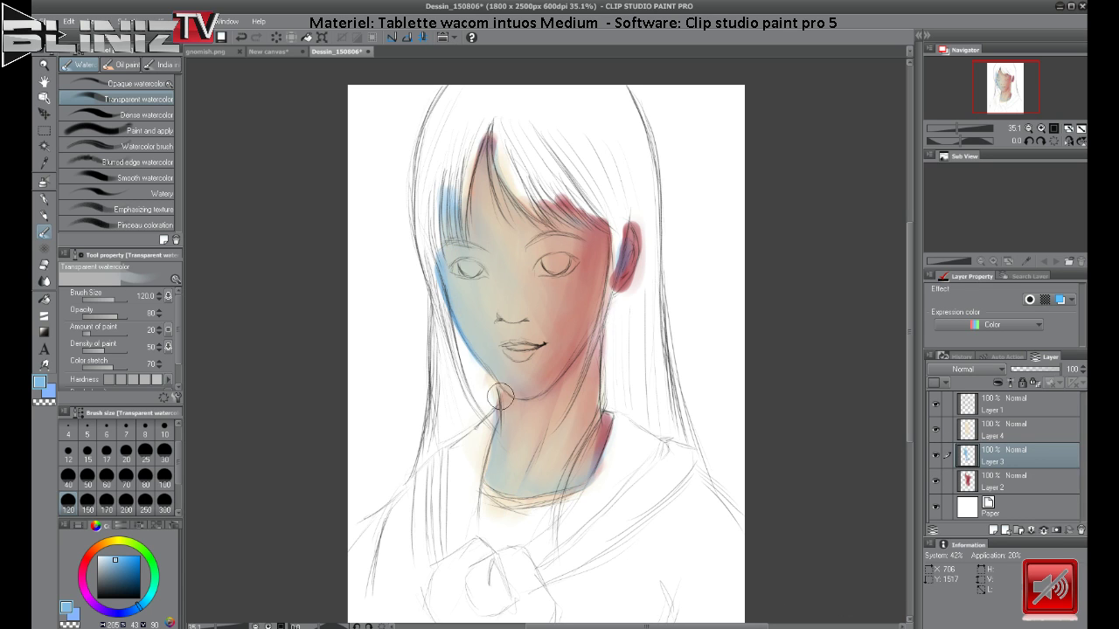
left_click(1034, 426)
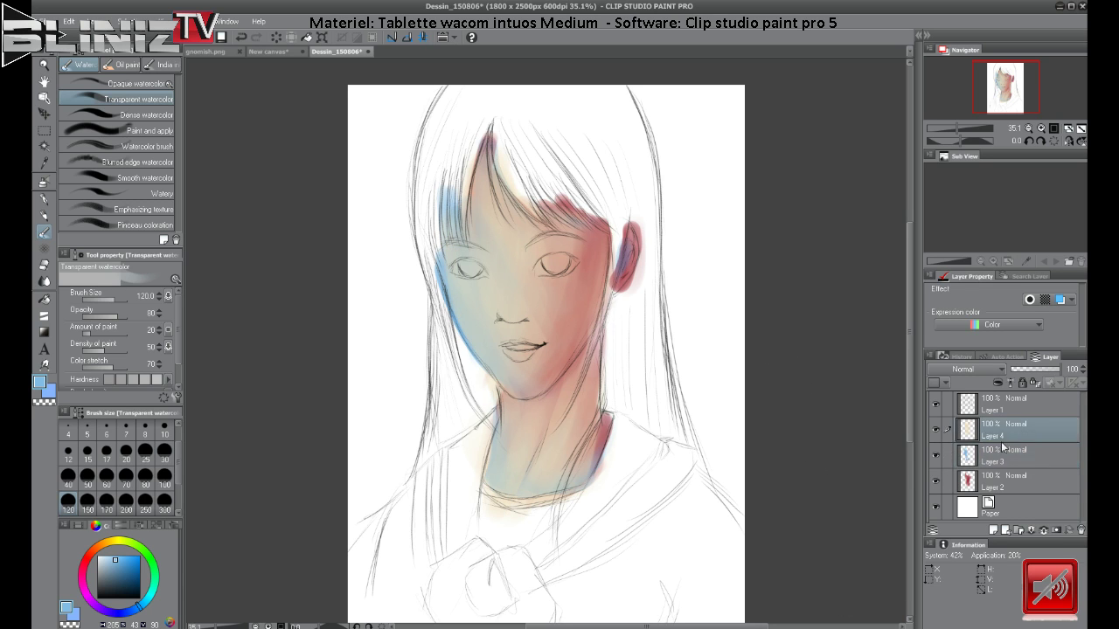
left_click(514, 268, "alt")
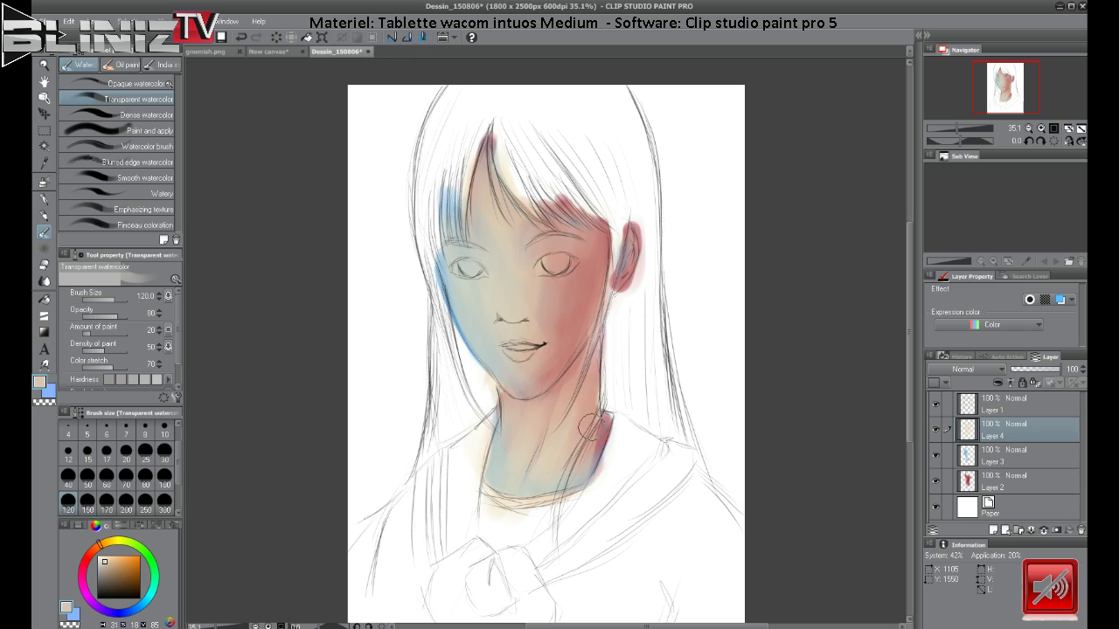
left_click_drag(587, 427, 611, 418)
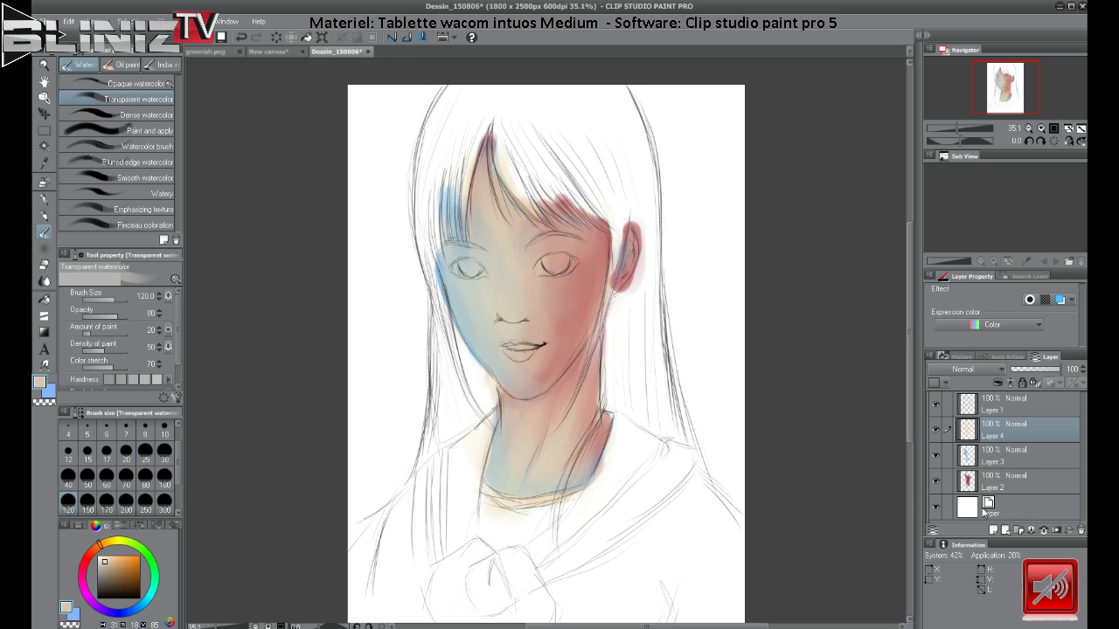
Add a new layer above the cream layer and glaze the right side of the face with orange-brown at brush size 80.
left_click(994, 531)
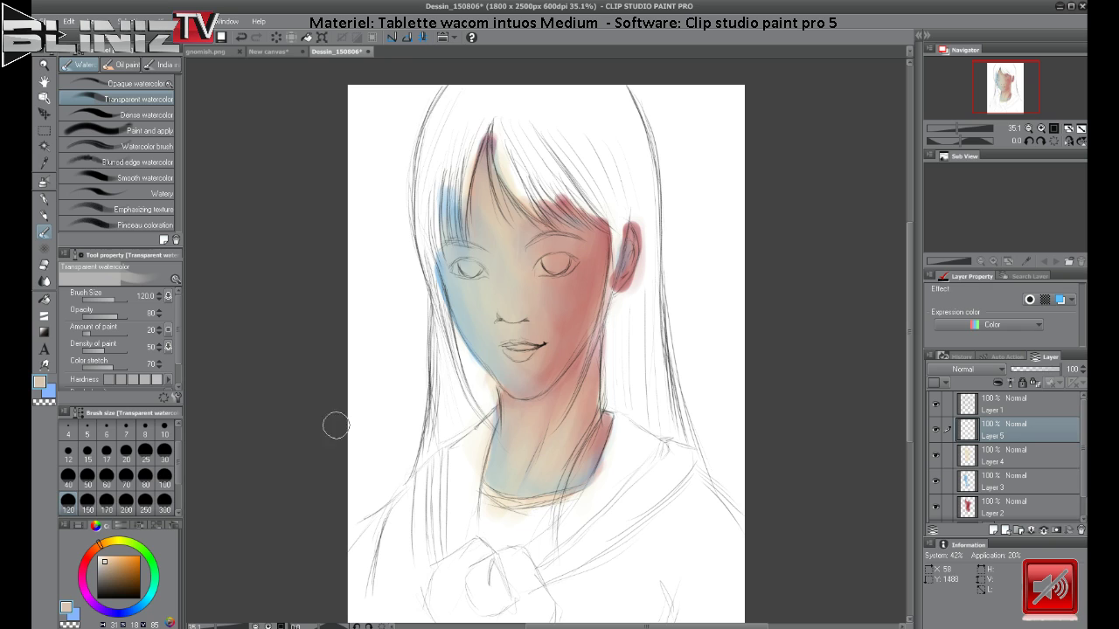
left_click(118, 560)
left_click_drag(120, 568, 121, 573)
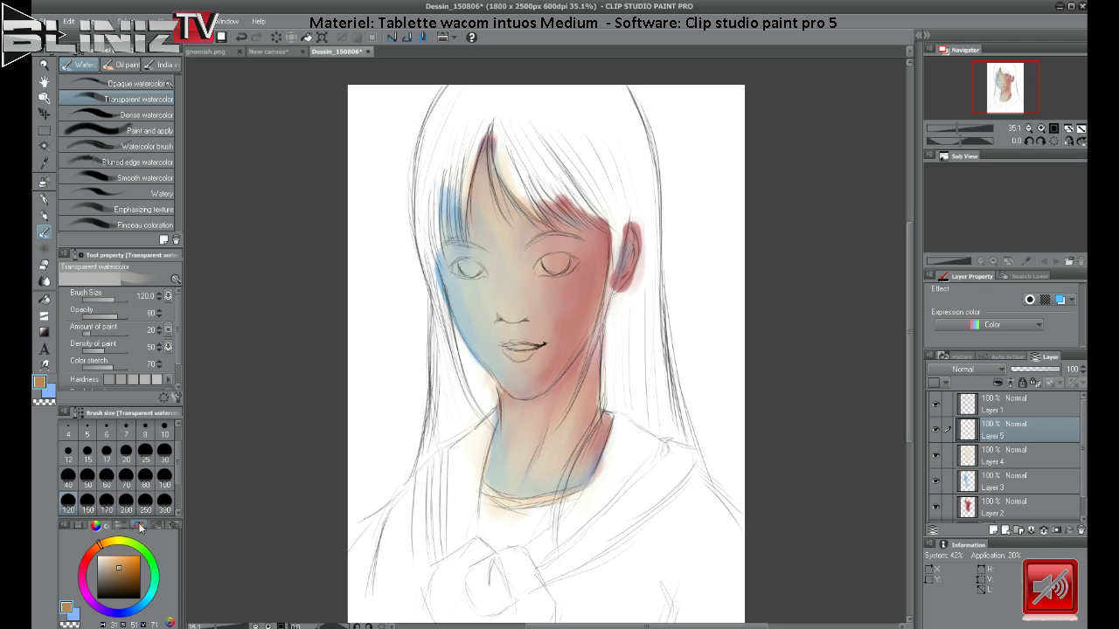
left_click(145, 477)
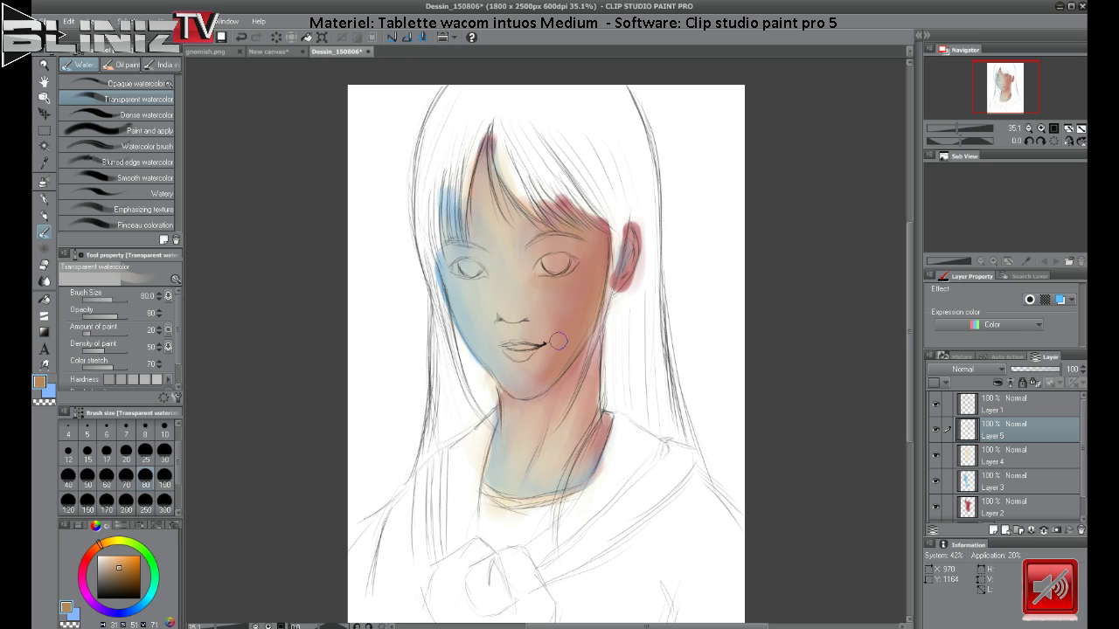
Sample the salmon tone from the right cheek and brush it over the ear and neck.
left_click(565, 312, "alt")
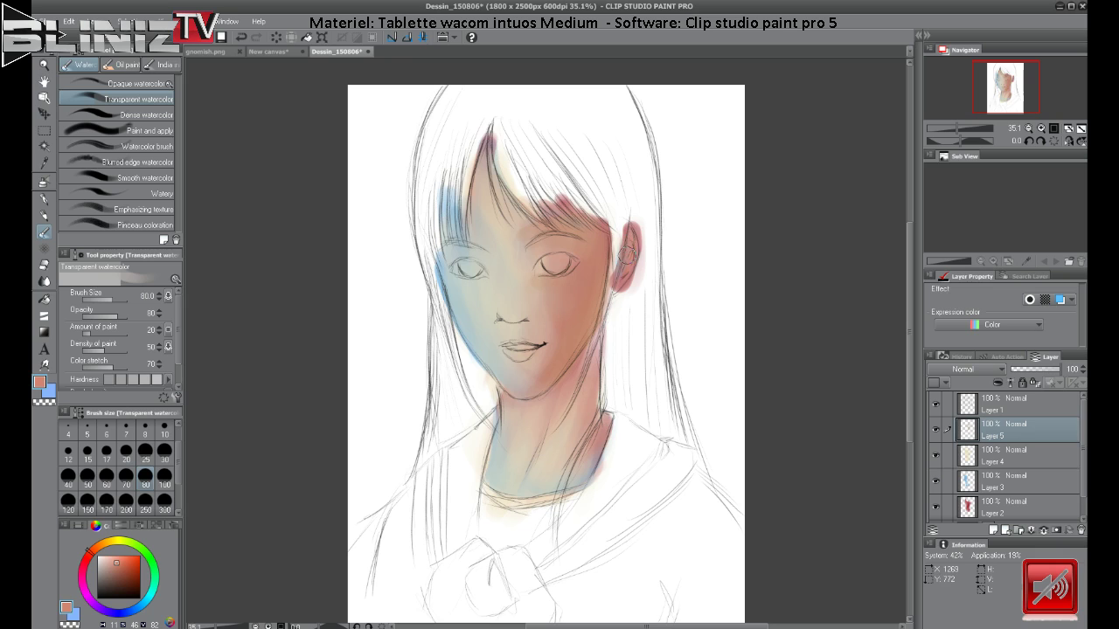
left_click_drag(636, 227, 641, 267)
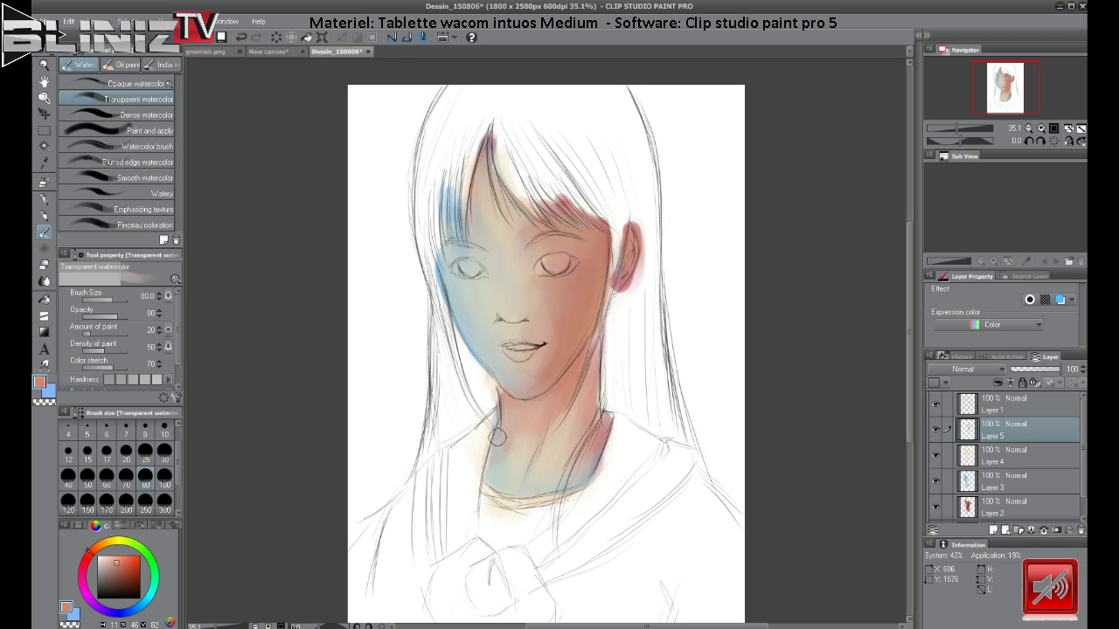
left_click_drag(495, 459, 498, 438)
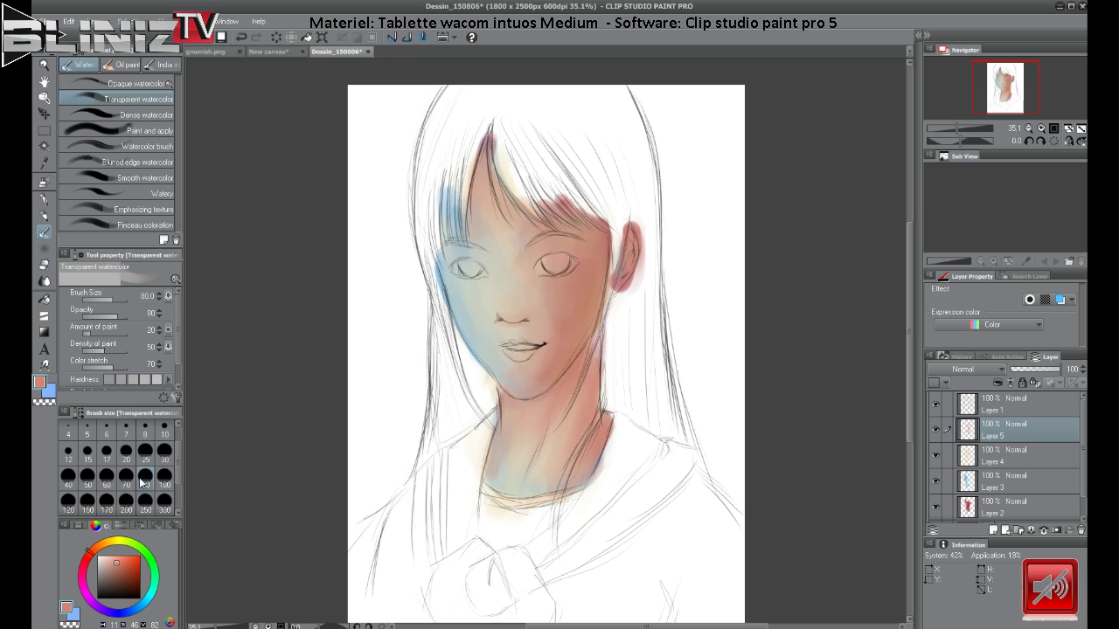
Blend salmon strokes over the lower neck and along the neckline at brush size 40.
left_click(68, 476)
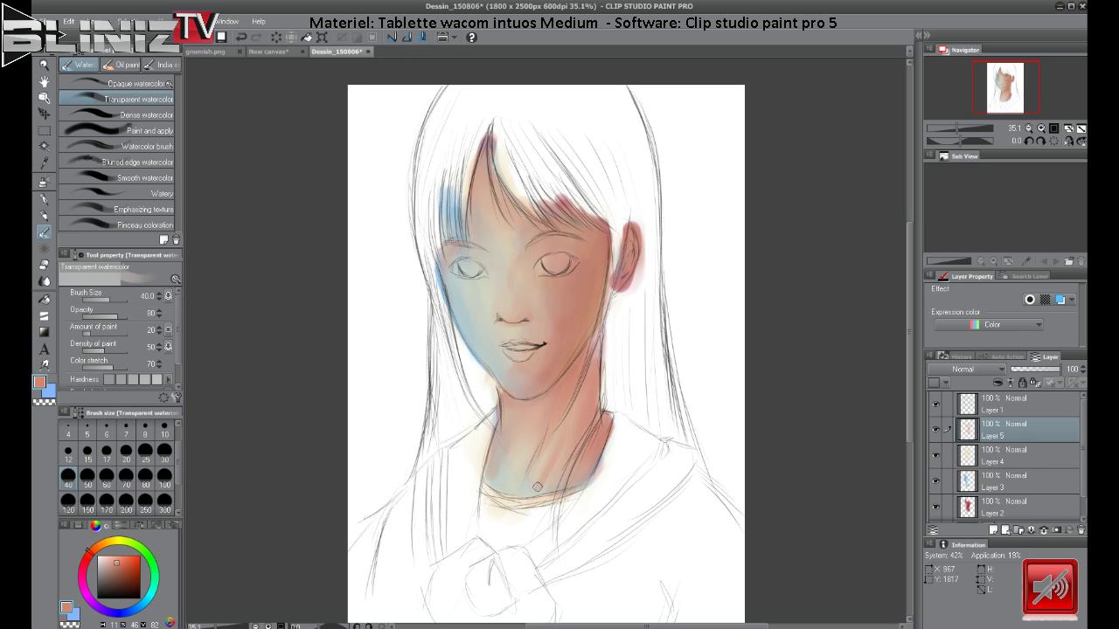
left_click_drag(538, 487, 559, 446)
left_click_drag(544, 432, 518, 481)
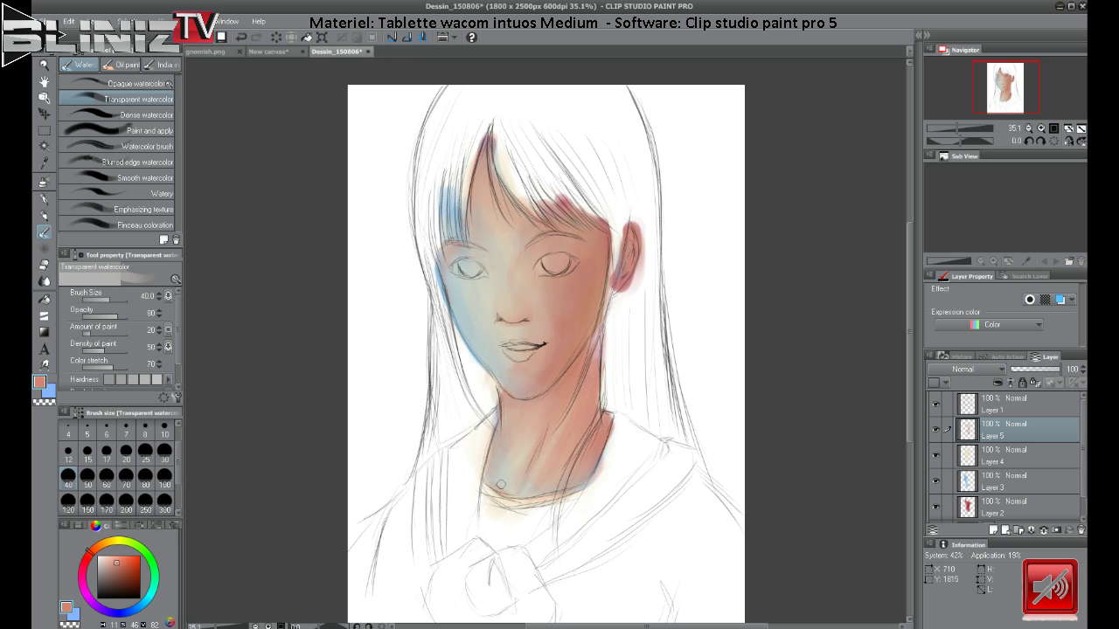
mouse_move(485, 481)
left_mouse_down()
mouse_move(548, 493)
mouse_move(507, 494)
mouse_move(485, 469)
mouse_move(496, 433)
mouse_move(487, 477)
mouse_move(493, 429)
mouse_move(486, 455)
mouse_move(509, 488)
mouse_move(482, 463)
mouse_move(517, 495)
mouse_move(597, 478)
mouse_move(567, 489)
mouse_move(613, 449)
left_mouse_up()
mouse_move(493, 465)
left_mouse_down()
mouse_move(503, 439)
mouse_move(491, 484)
mouse_move(522, 497)
mouse_move(492, 485)
left_mouse_up()
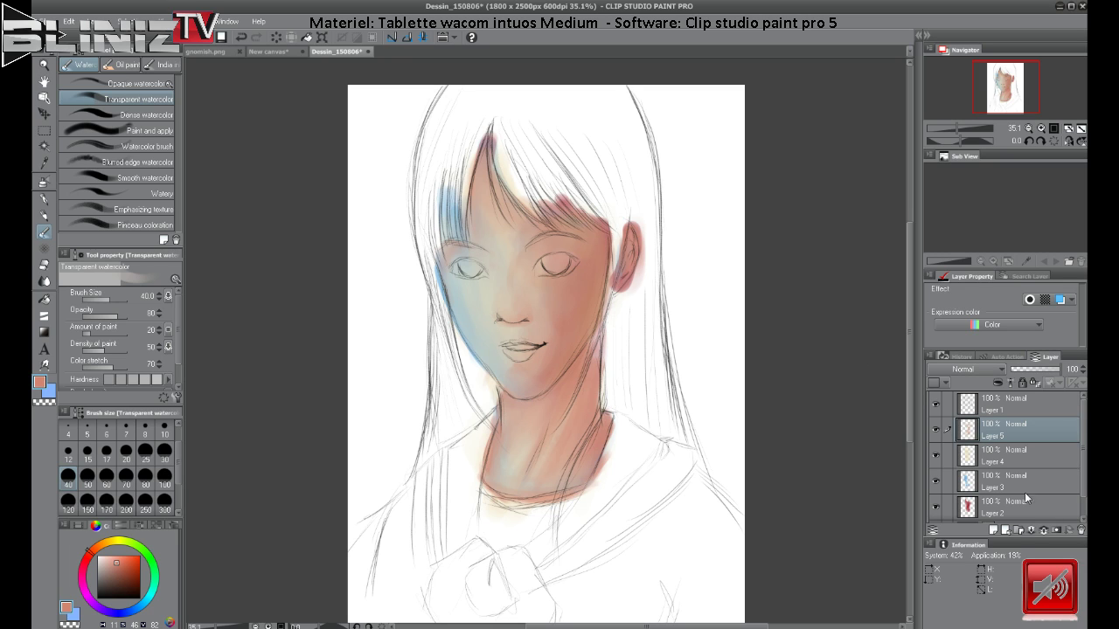
Add another new layer and brush near-white highlights on the left cheek, around the nose and under the eyes, using sizes 40, 6 and 12.
left_click(993, 530)
left_click(100, 555)
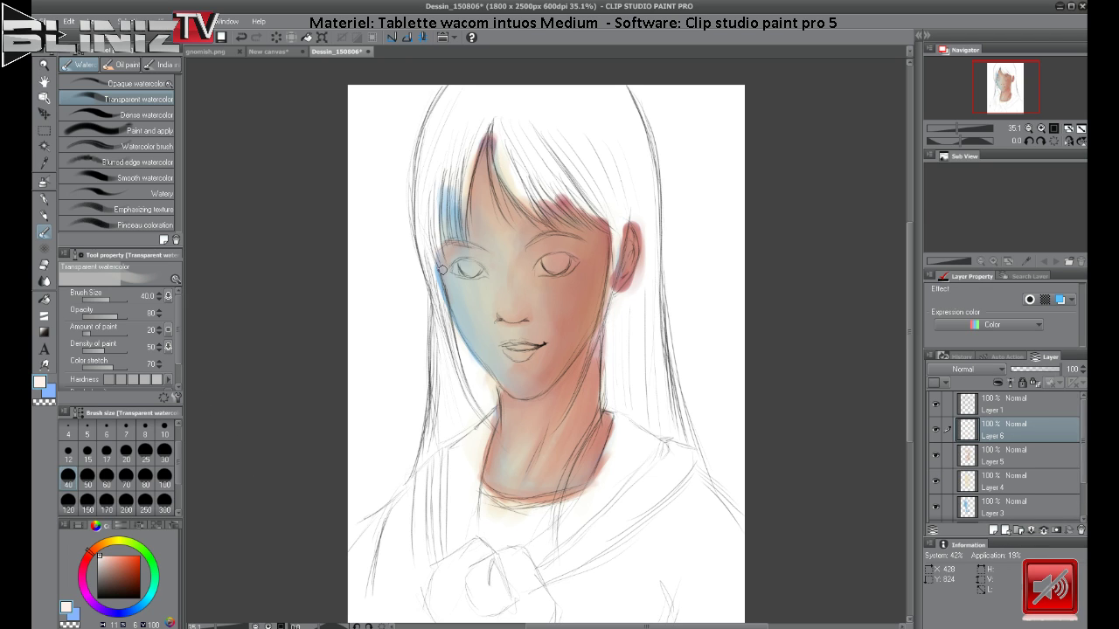
mouse_move(442, 270)
left_mouse_down()
mouse_move(485, 369)
mouse_move(452, 305)
mouse_move(506, 387)
mouse_move(499, 372)
mouse_move(521, 389)
mouse_move(507, 387)
mouse_move(545, 383)
left_mouse_up()
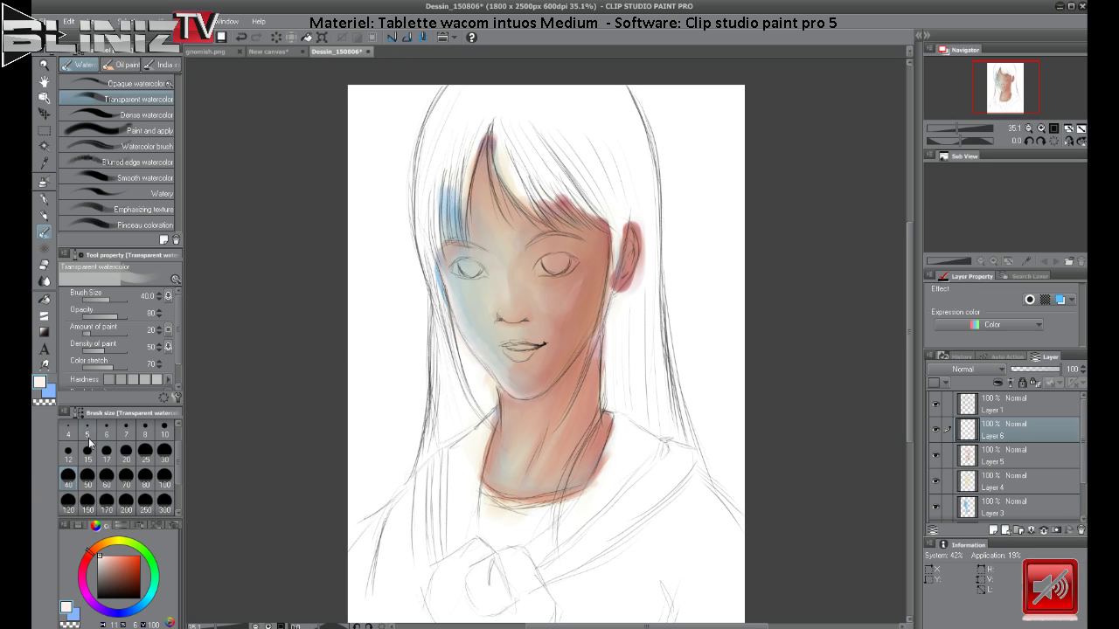
left_click(106, 430)
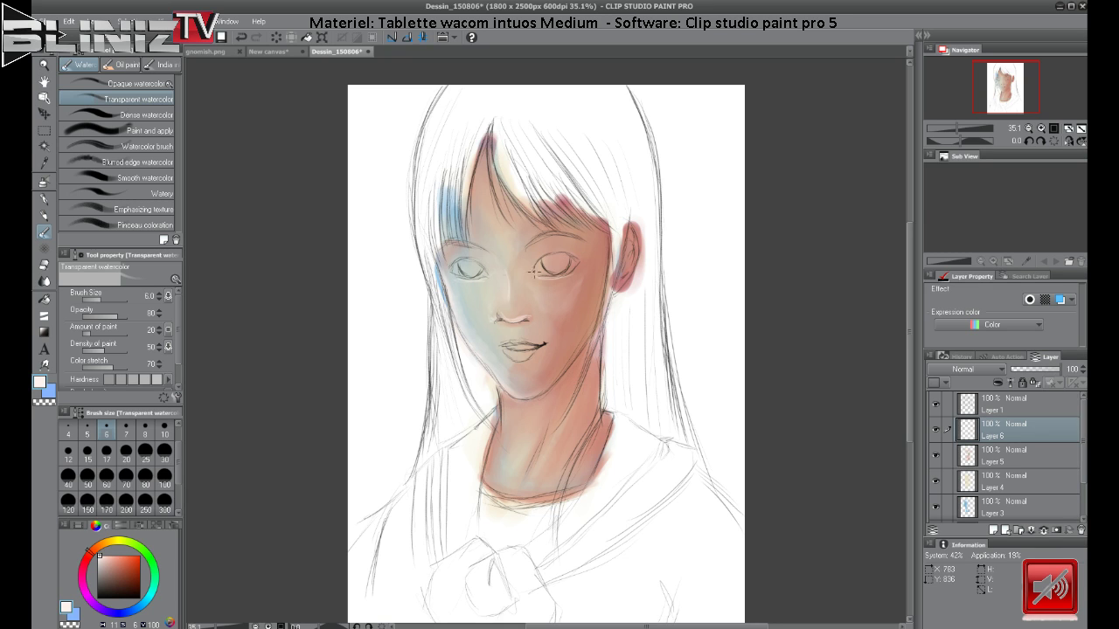
left_click(68, 452)
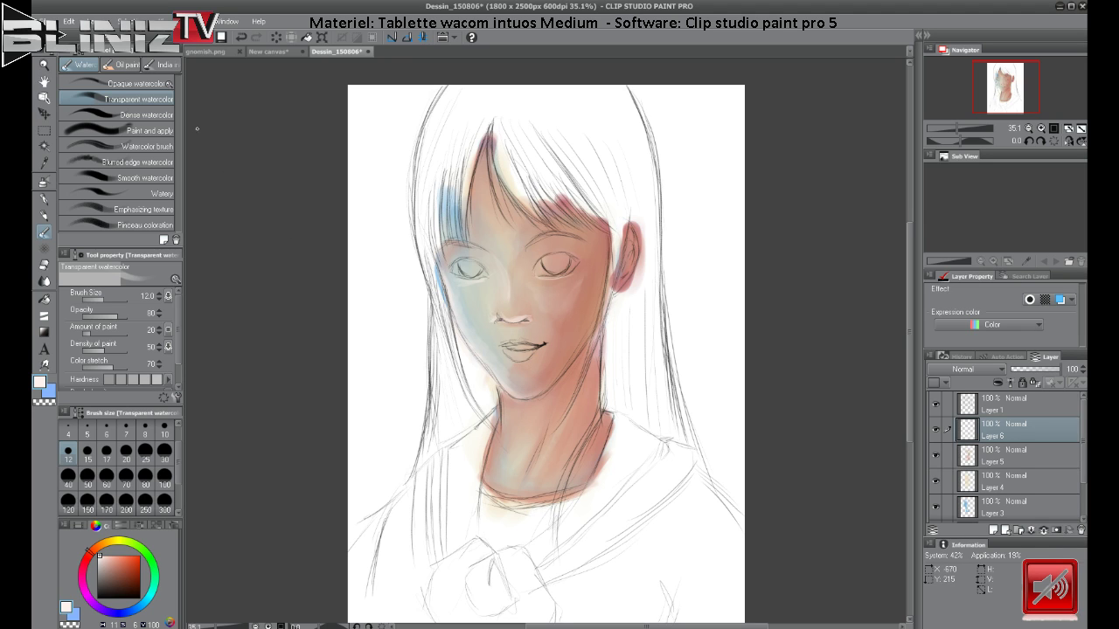
Fill the teeth between the lips with near-white using the Dense watercolor brush at size 25.
left_click(147, 115)
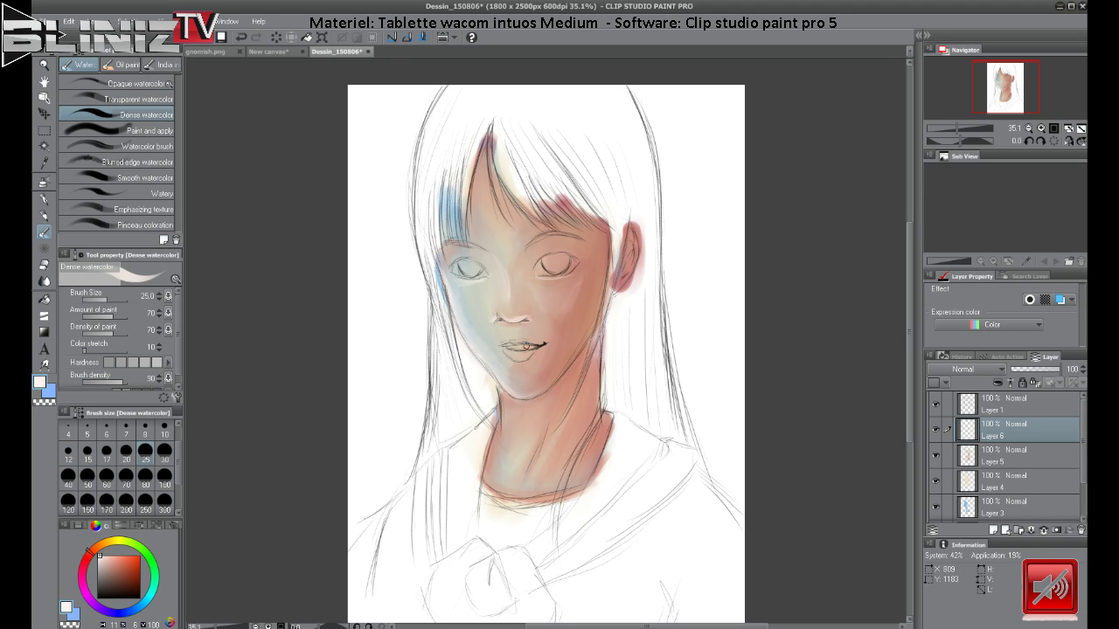
left_click_drag(525, 347, 511, 347)
scroll(468, 303, "up", 5)
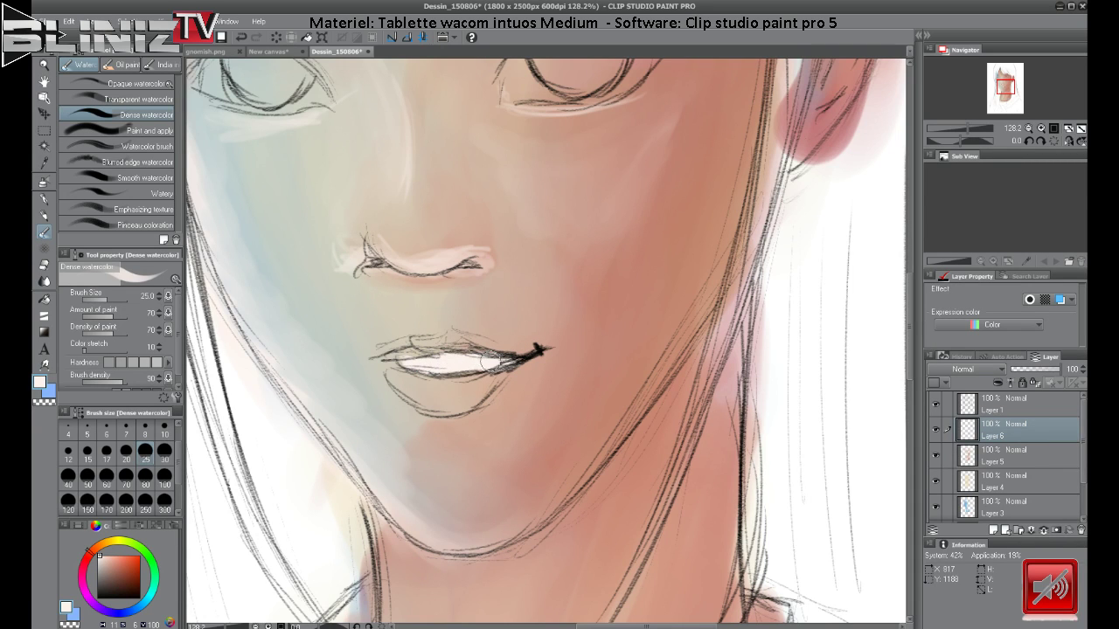
Paint the whites of both eyes near-white on either side of the irises.
left_click_drag(579, 192, 547, 376)
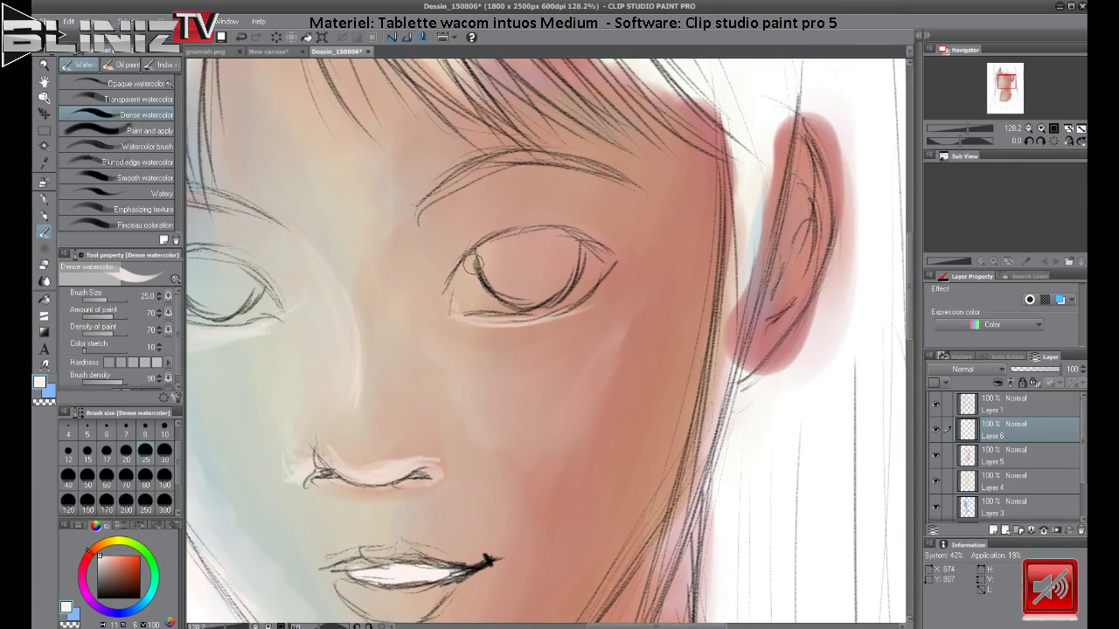
mouse_move(461, 269)
left_mouse_down()
mouse_move(458, 312)
mouse_move(463, 278)
mouse_move(455, 310)
mouse_move(459, 283)
mouse_move(457, 306)
mouse_move(475, 310)
mouse_move(456, 307)
mouse_move(497, 304)
mouse_move(464, 278)
mouse_move(471, 254)
mouse_move(476, 289)
mouse_move(474, 266)
mouse_move(496, 305)
mouse_move(467, 271)
mouse_move(504, 300)
mouse_move(474, 293)
mouse_move(505, 310)
mouse_move(476, 293)
mouse_move(526, 307)
mouse_move(468, 281)
mouse_move(462, 293)
mouse_move(483, 310)
left_mouse_up()
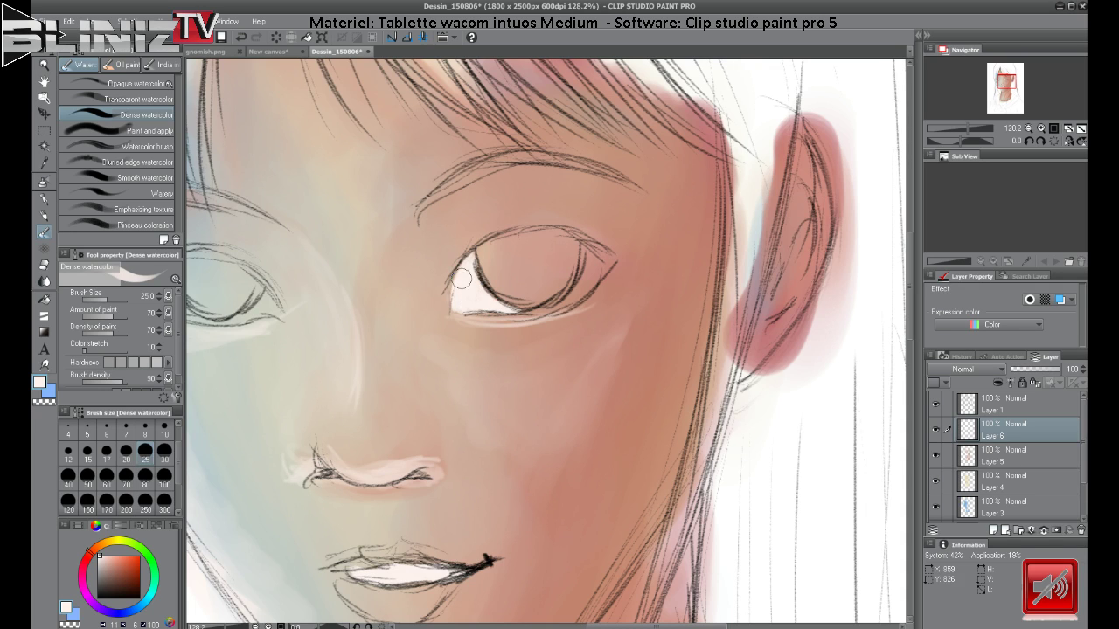
mouse_move(533, 309)
left_mouse_down()
mouse_move(568, 303)
mouse_move(543, 304)
mouse_move(569, 299)
mouse_move(579, 285)
mouse_move(555, 308)
mouse_move(600, 269)
mouse_move(533, 310)
mouse_move(591, 280)
mouse_move(552, 309)
mouse_move(608, 263)
mouse_move(583, 237)
mouse_move(609, 254)
mouse_move(578, 242)
mouse_move(581, 287)
mouse_move(582, 255)
mouse_move(573, 262)
mouse_move(583, 253)
mouse_move(547, 306)
mouse_move(574, 274)
mouse_move(537, 302)
mouse_move(590, 253)
mouse_move(606, 256)
mouse_move(569, 300)
mouse_move(592, 270)
left_mouse_up()
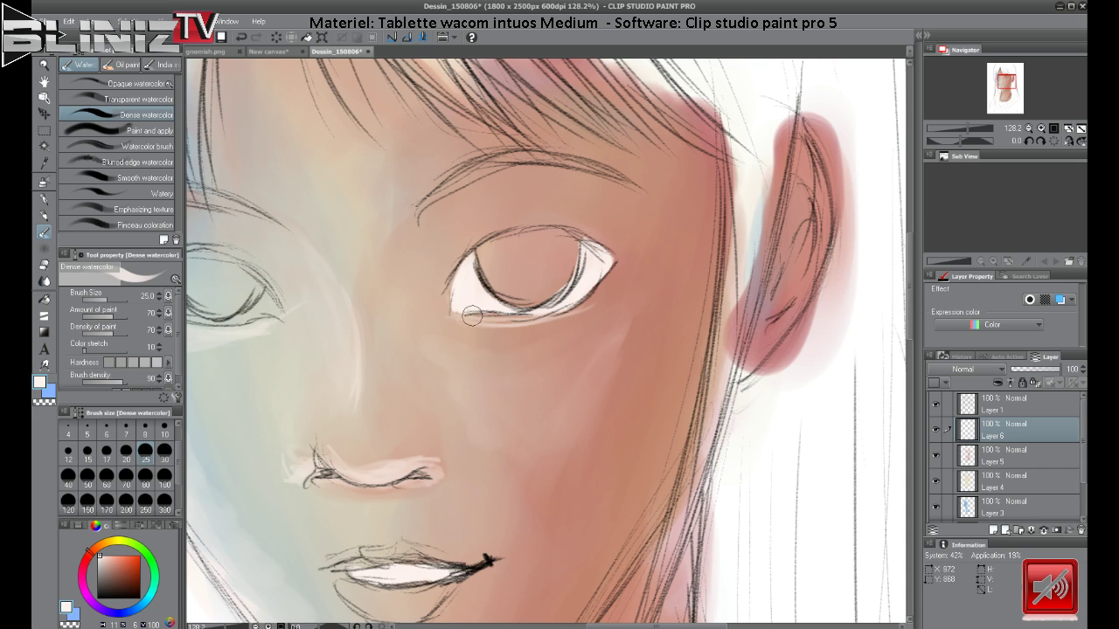
left_click_drag(367, 382, 541, 411)
mouse_move(342, 349)
left_mouse_down()
mouse_move(311, 325)
mouse_move(333, 332)
mouse_move(308, 327)
mouse_move(341, 339)
mouse_move(324, 305)
mouse_move(321, 319)
mouse_move(327, 297)
mouse_move(314, 310)
mouse_move(319, 299)
mouse_move(302, 321)
mouse_move(322, 299)
mouse_move(323, 325)
mouse_move(322, 311)
mouse_move(342, 345)
mouse_move(320, 304)
mouse_move(373, 349)
mouse_move(371, 364)
mouse_move(313, 321)
mouse_move(356, 346)
mouse_move(323, 327)
mouse_move(381, 344)
mouse_move(334, 342)
mouse_move(378, 351)
mouse_move(420, 336)
mouse_move(435, 337)
left_mouse_up()
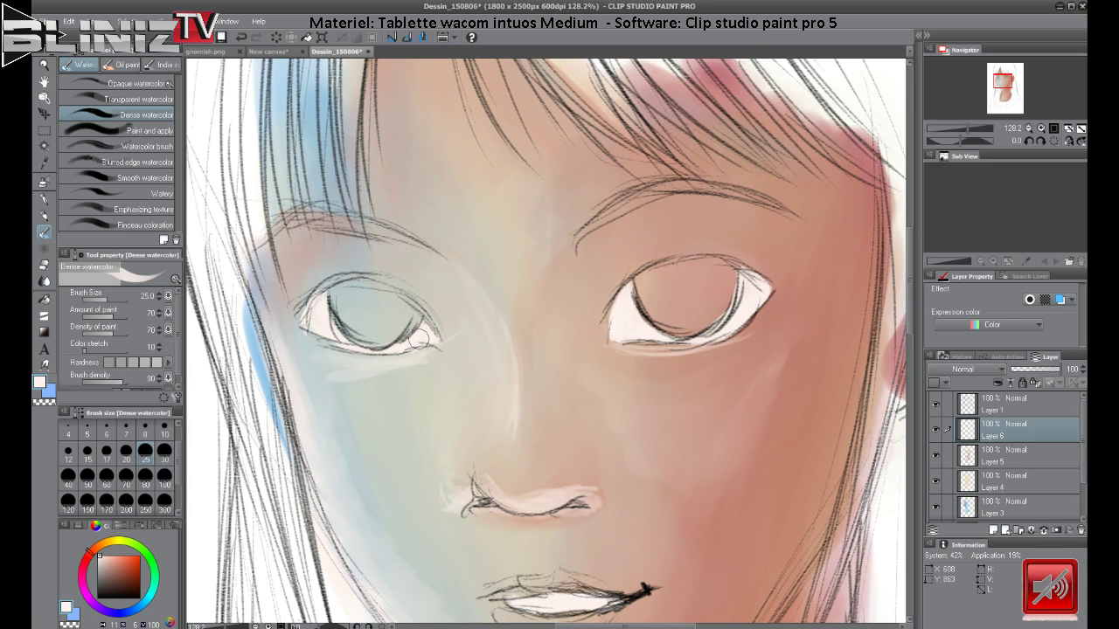
Brush soft near-white highlights around the left eye with Transparent watercolor at size 20, and merge the highlight layer into the layer below.
left_click_drag(704, 419, 688, 299)
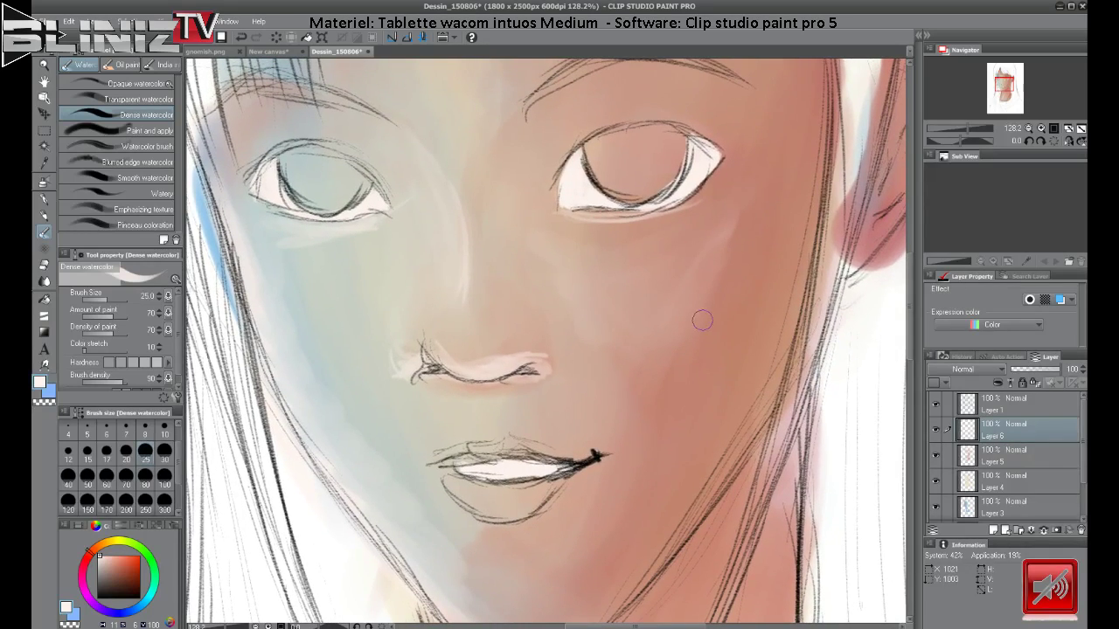
left_click(965, 129)
left_click_drag(965, 128, 962, 128)
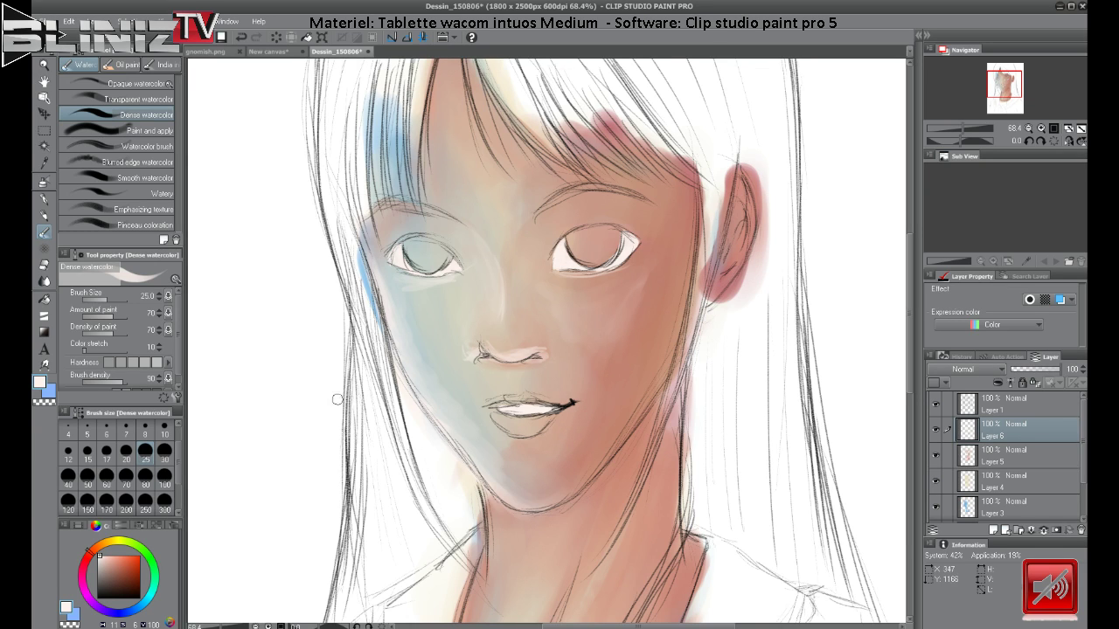
left_click(131, 99)
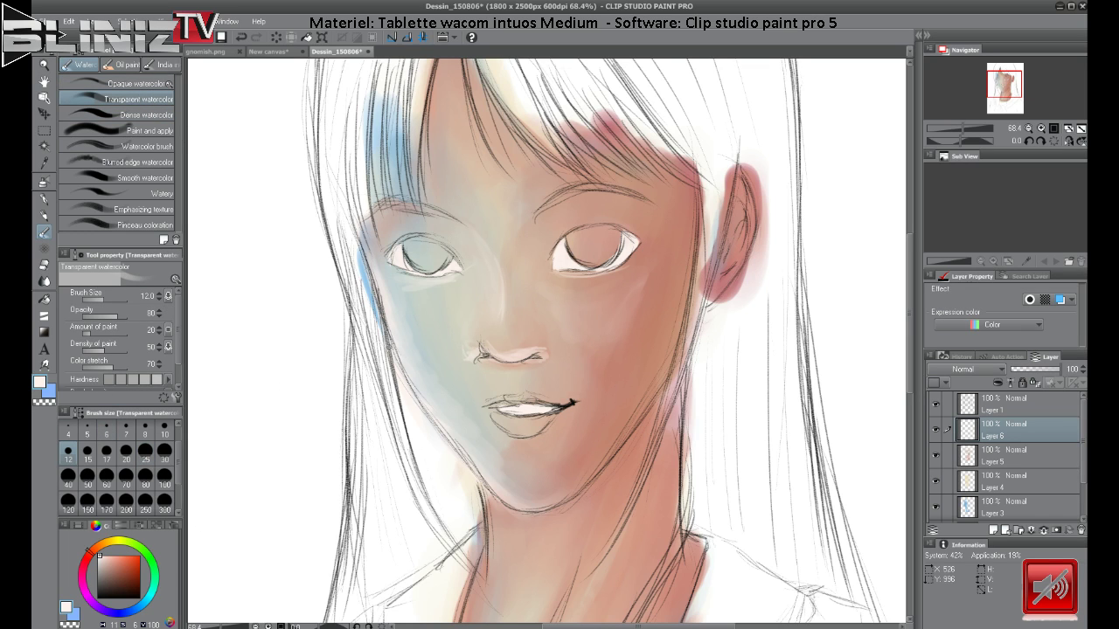
left_click(125, 453)
mouse_move(392, 280)
left_mouse_down()
mouse_move(414, 288)
mouse_move(453, 278)
left_mouse_up()
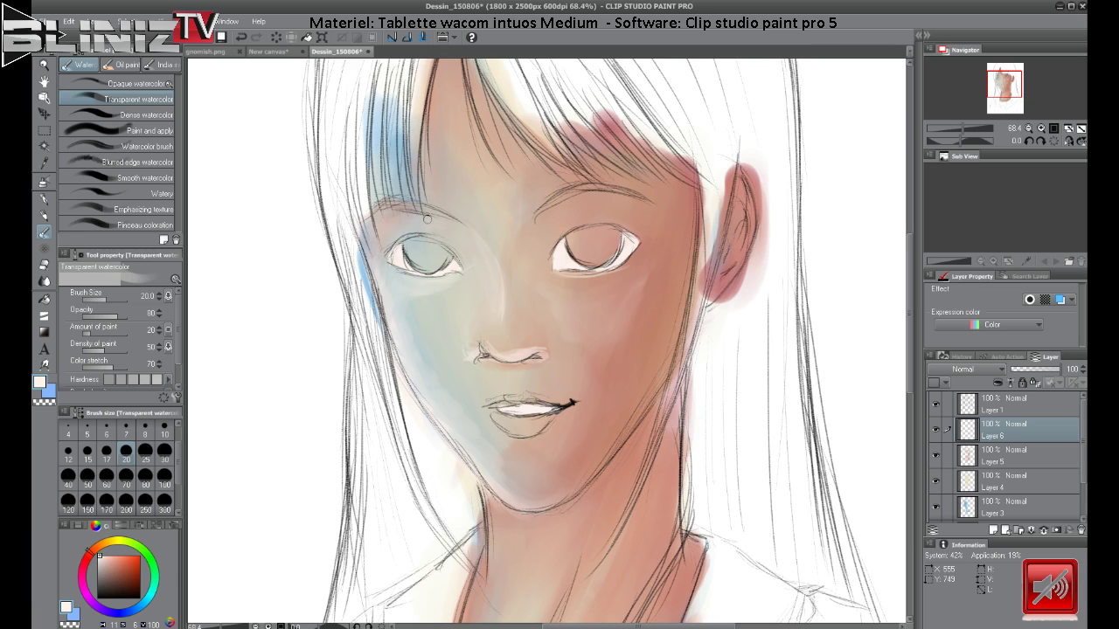
left_click_drag(468, 234, 470, 235)
left_click(1042, 530)
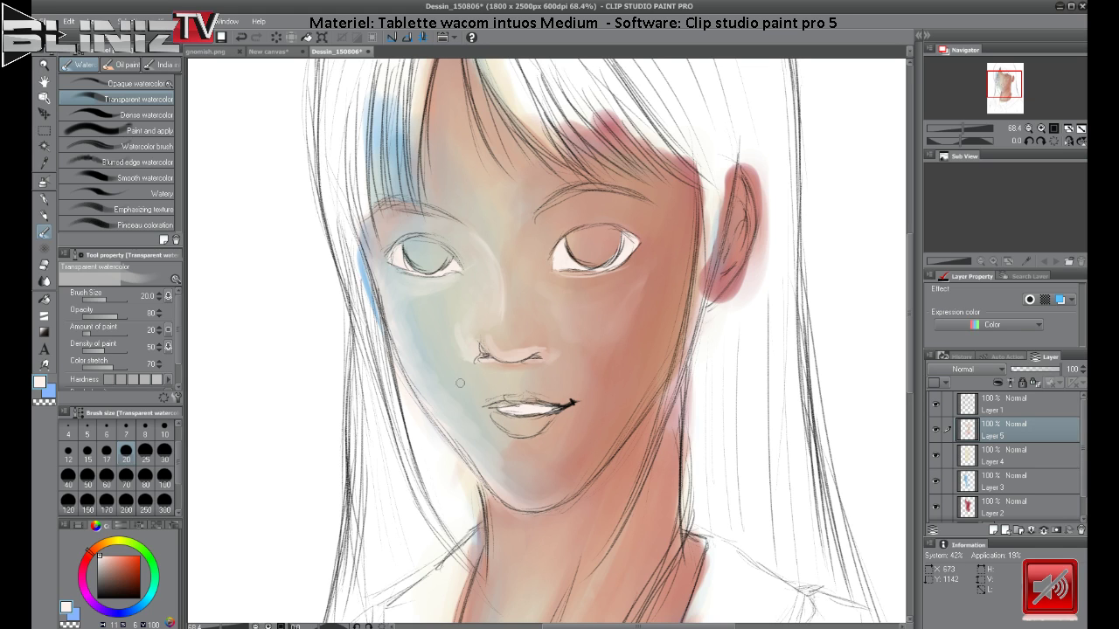
Blend skin tones sampled from the face around the nose, mouth and cheeks using Transparent watercolor at size 20.
key("z")
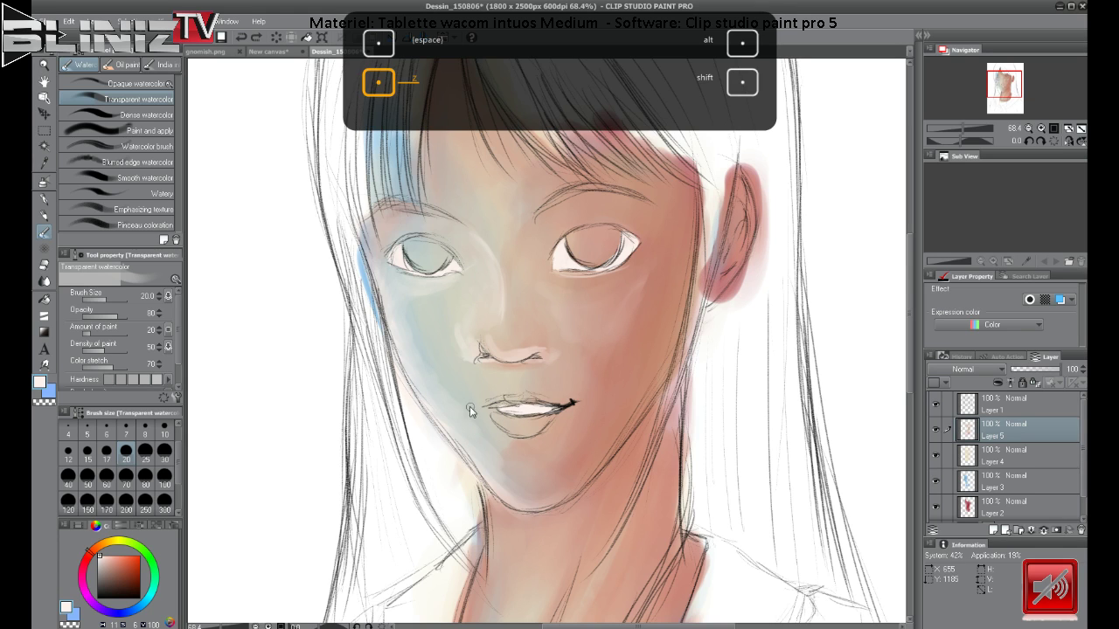
left_click(589, 396, "alt")
left_click(456, 315, "alt")
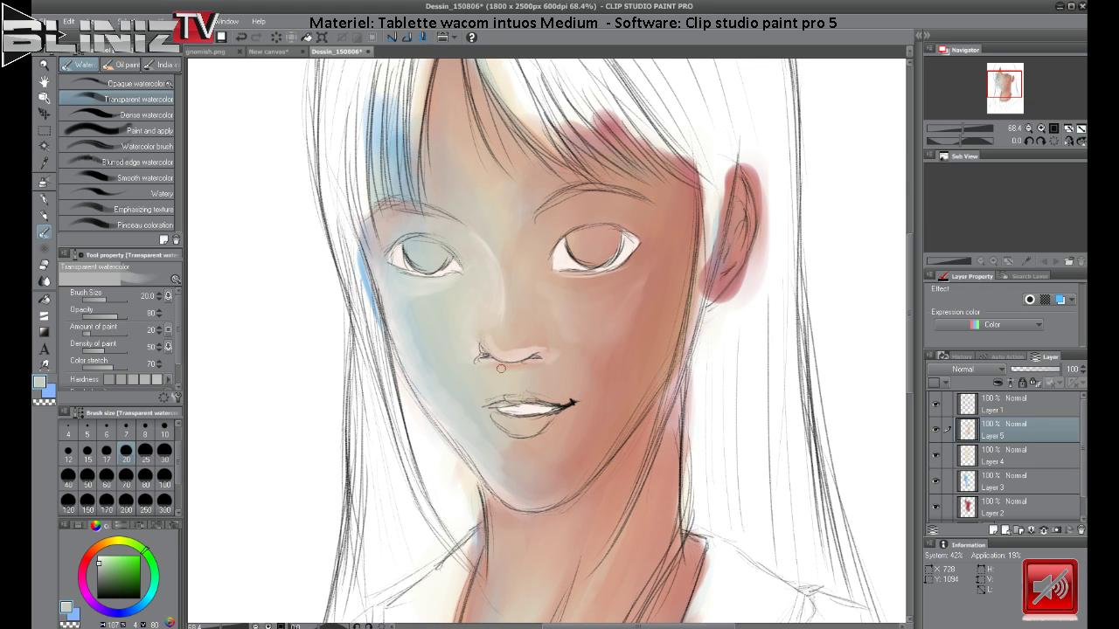
left_click(504, 360, "alt")
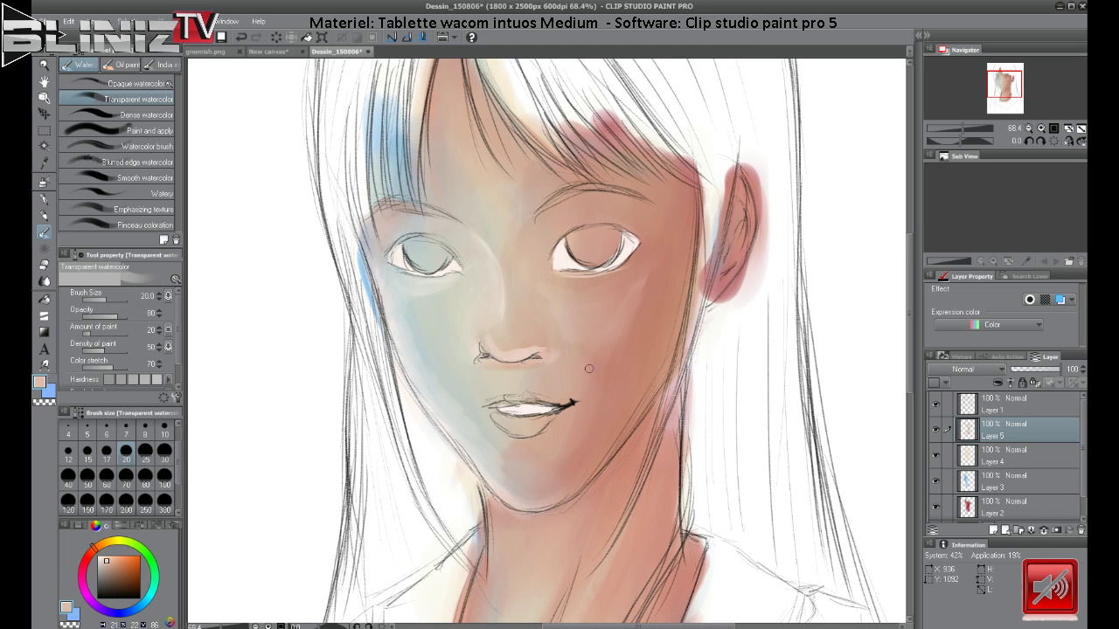
left_click(524, 325, "alt")
left_click(543, 335, "alt")
left_click(644, 236, "alt")
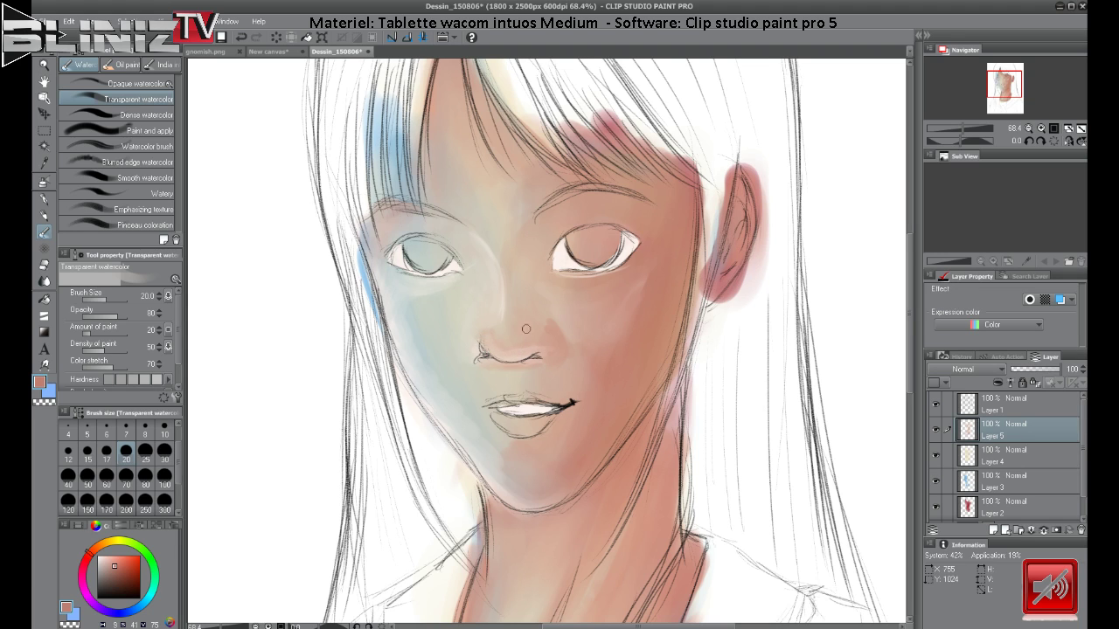
left_click_drag(965, 128, 964, 128)
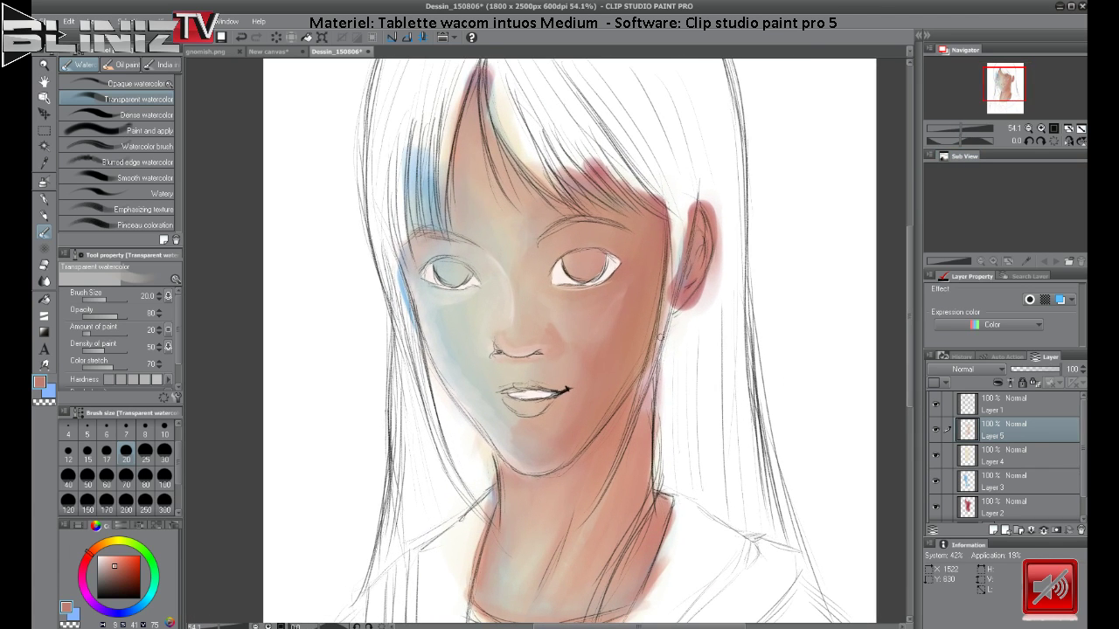
left_click(482, 322, "alt")
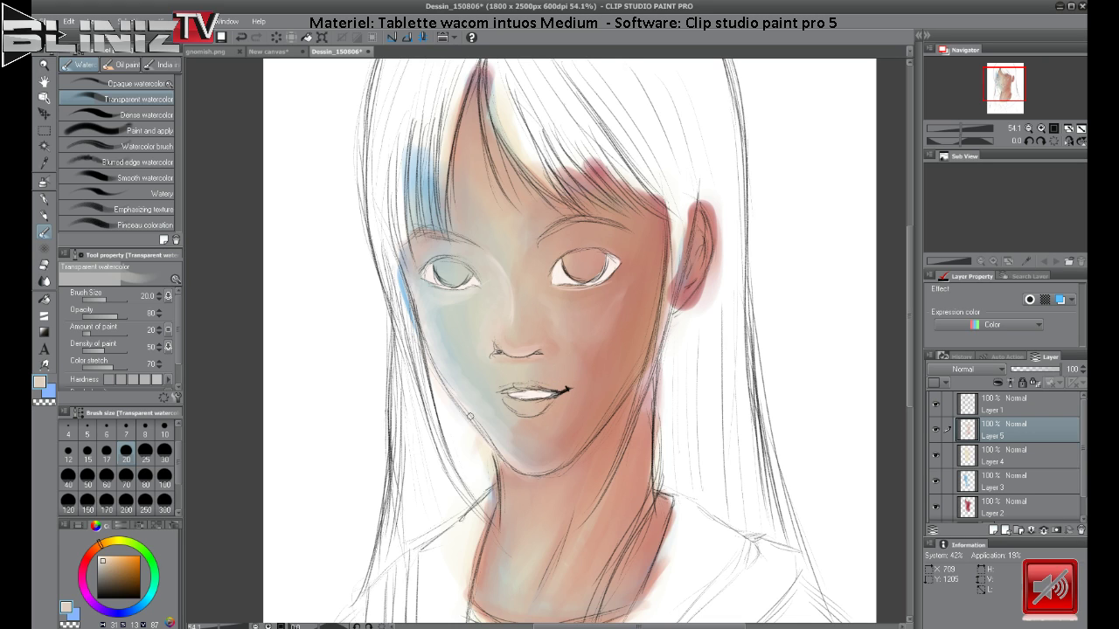
Brush near-white highlights along the lip edges and between nose and upper lip using Opaque watercolor at size 8.
left_click_drag(105, 559, 95, 547)
left_click(136, 83)
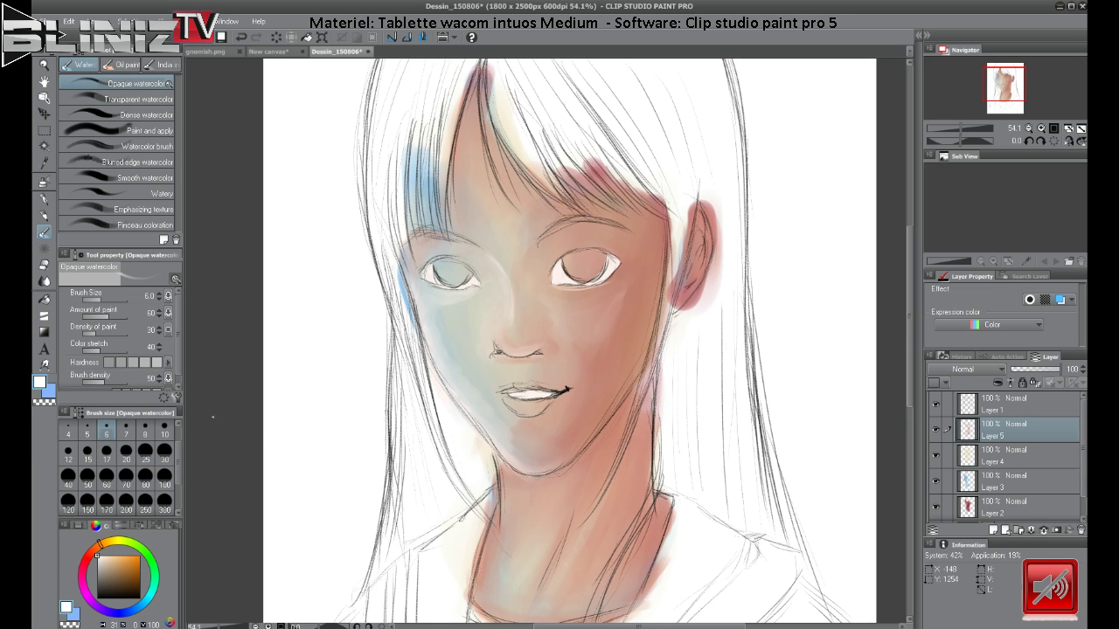
left_click(145, 430)
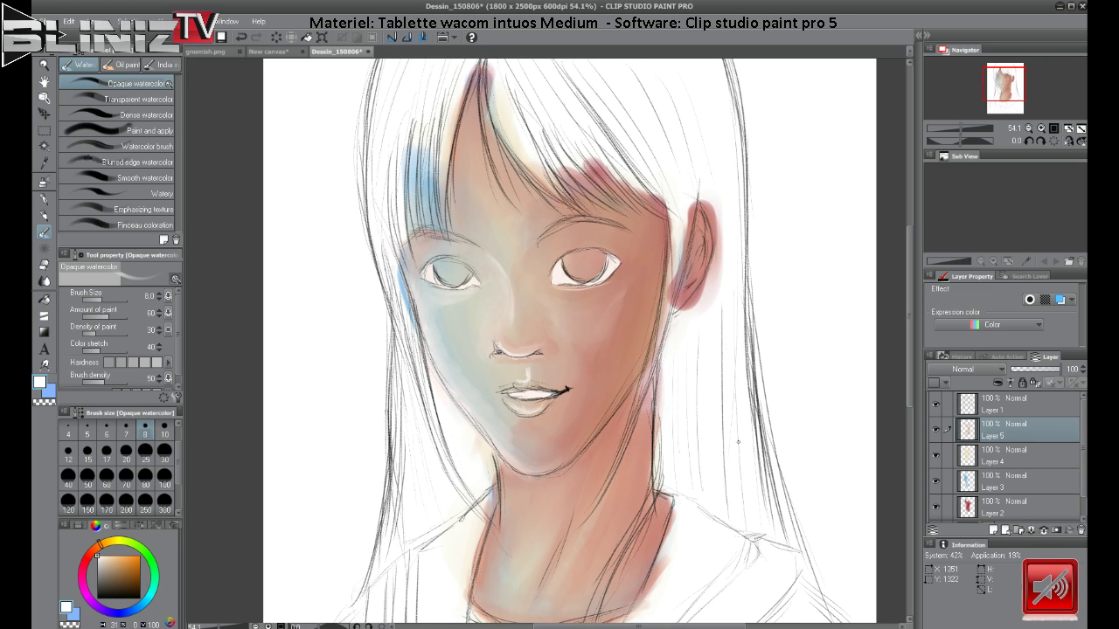
On Layer 4, tint the lips with a sampled reddish skin tone and a darker brown, using Transparent watercolor at size 20.
left_click(1020, 456)
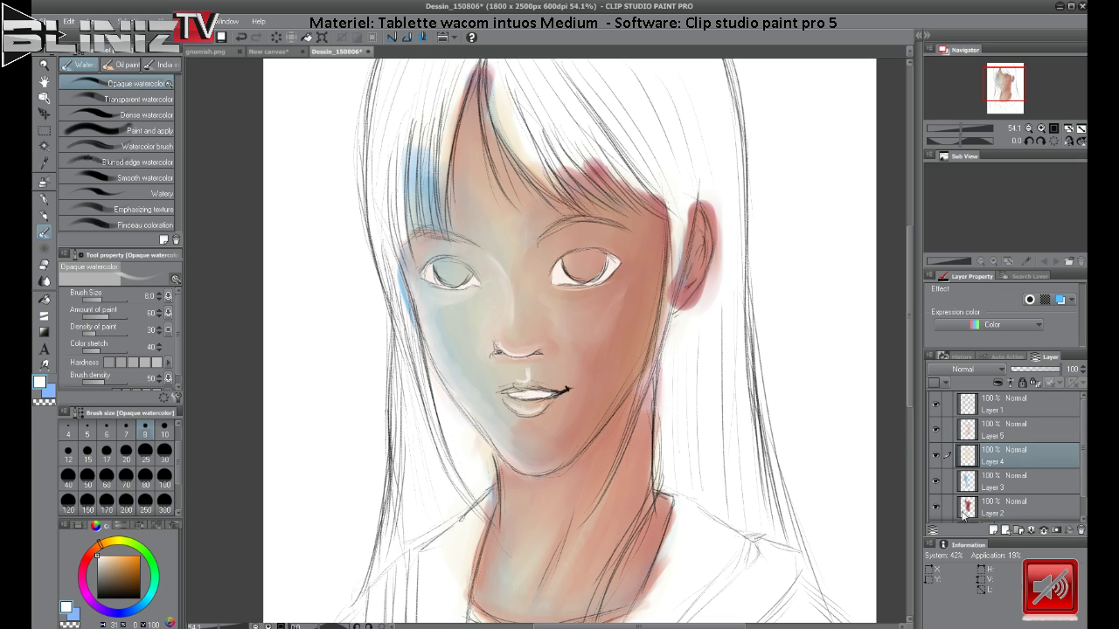
left_click(653, 244, "alt")
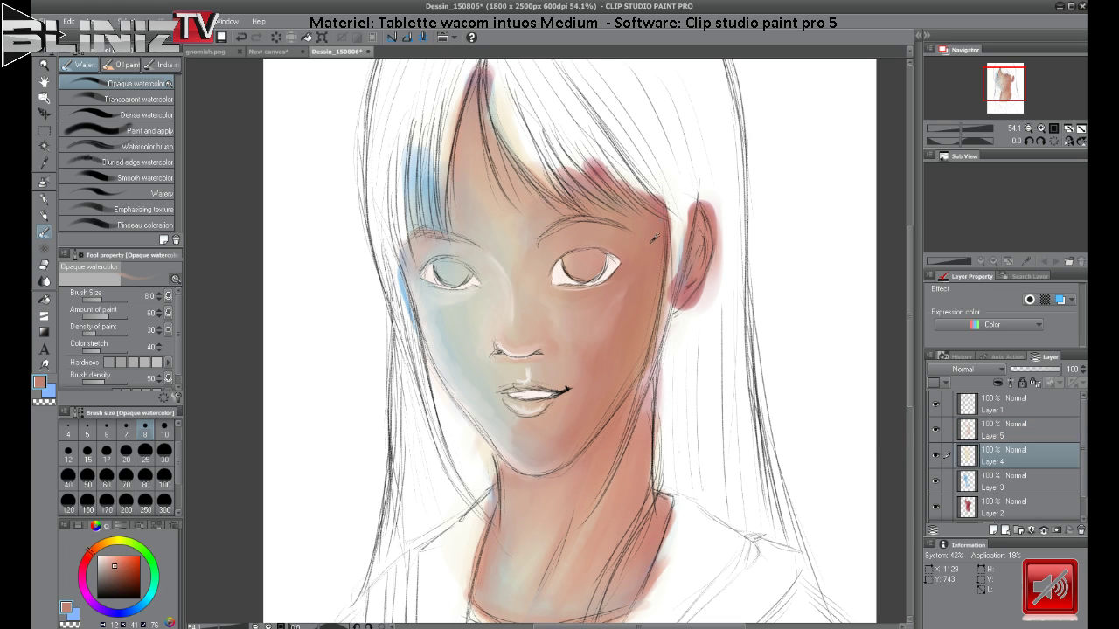
left_click(149, 99)
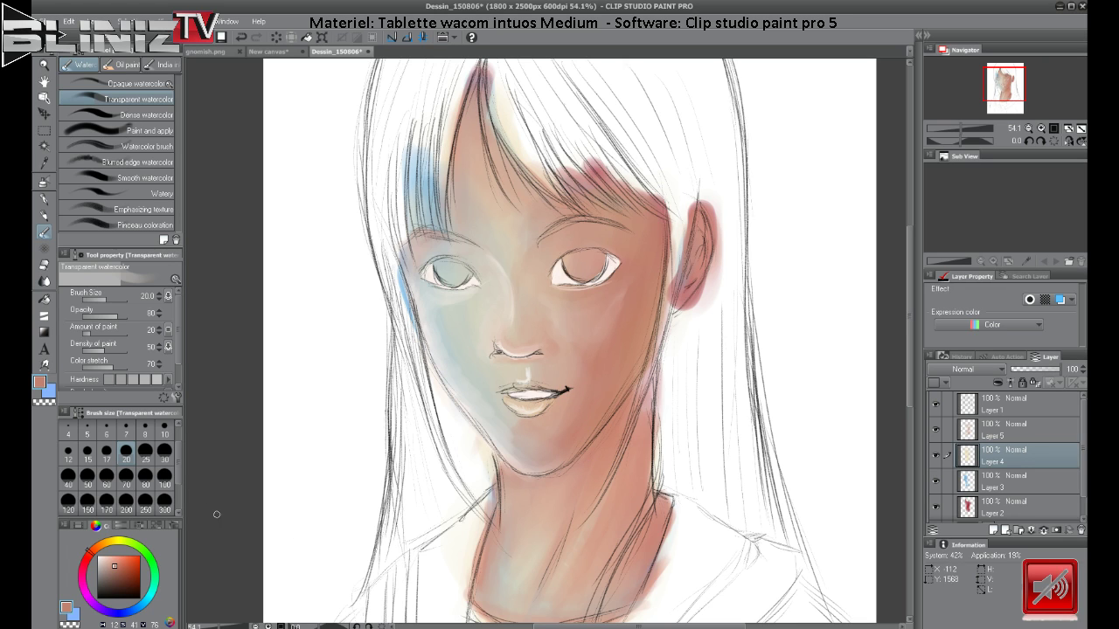
left_click(122, 572)
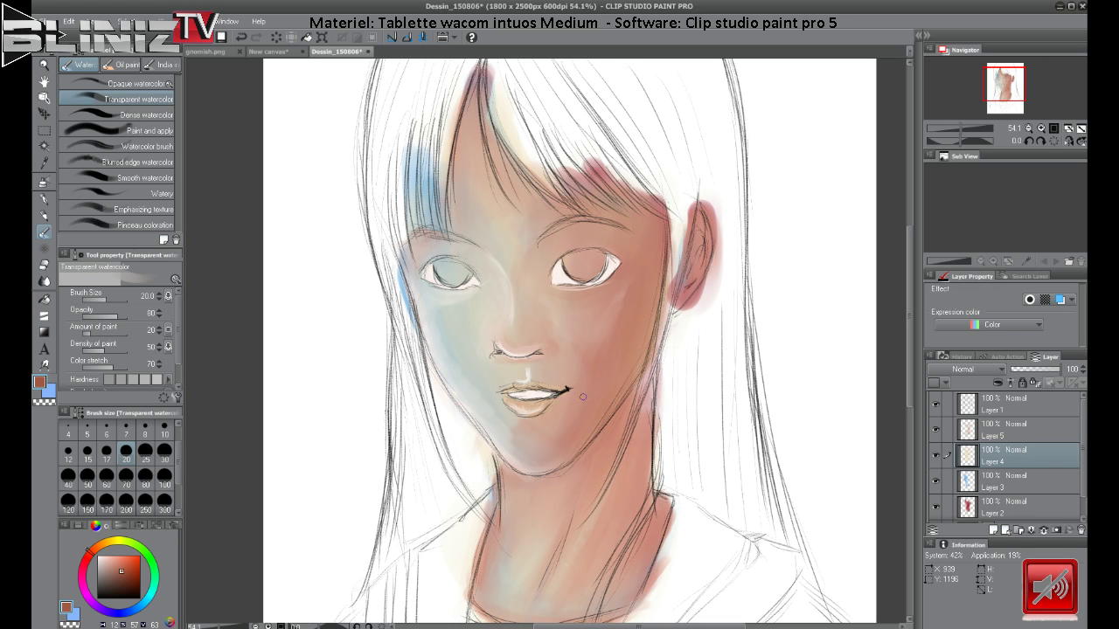
Shade the lower and upper lips with a darker reddish brown using Opaque watercolor at size 12.
left_click(146, 85)
left_click(120, 573)
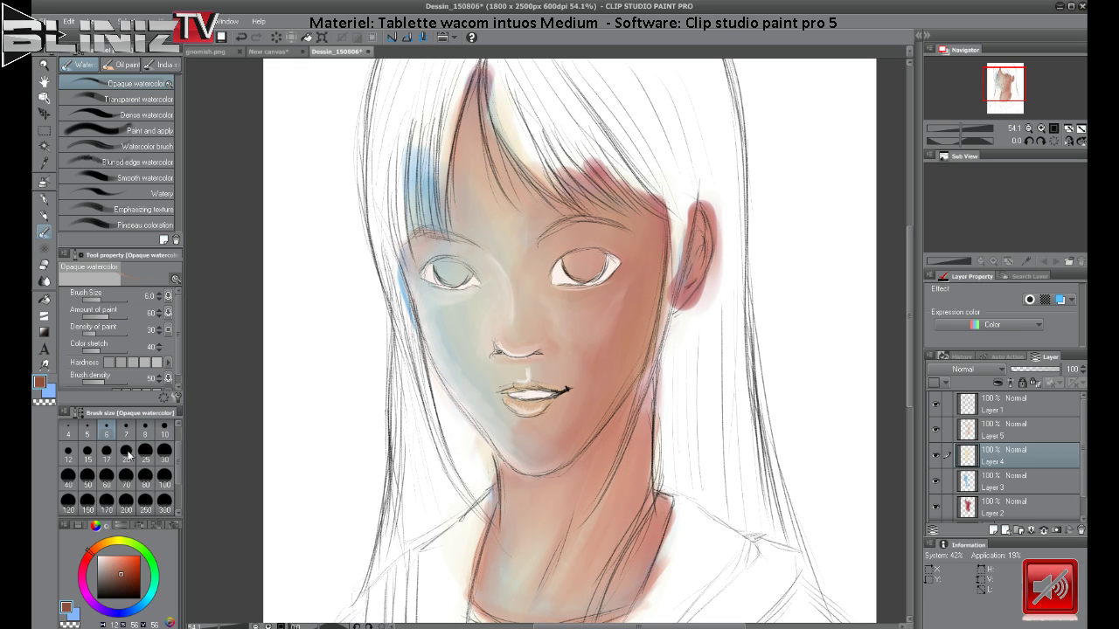
left_click(68, 451)
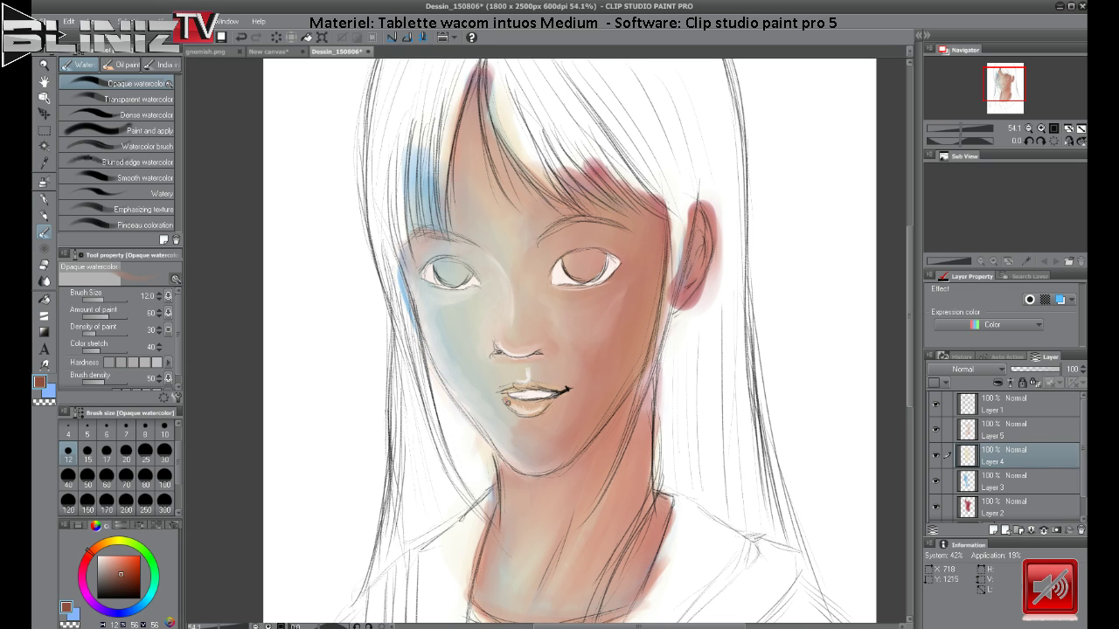
left_click_drag(508, 403, 538, 405)
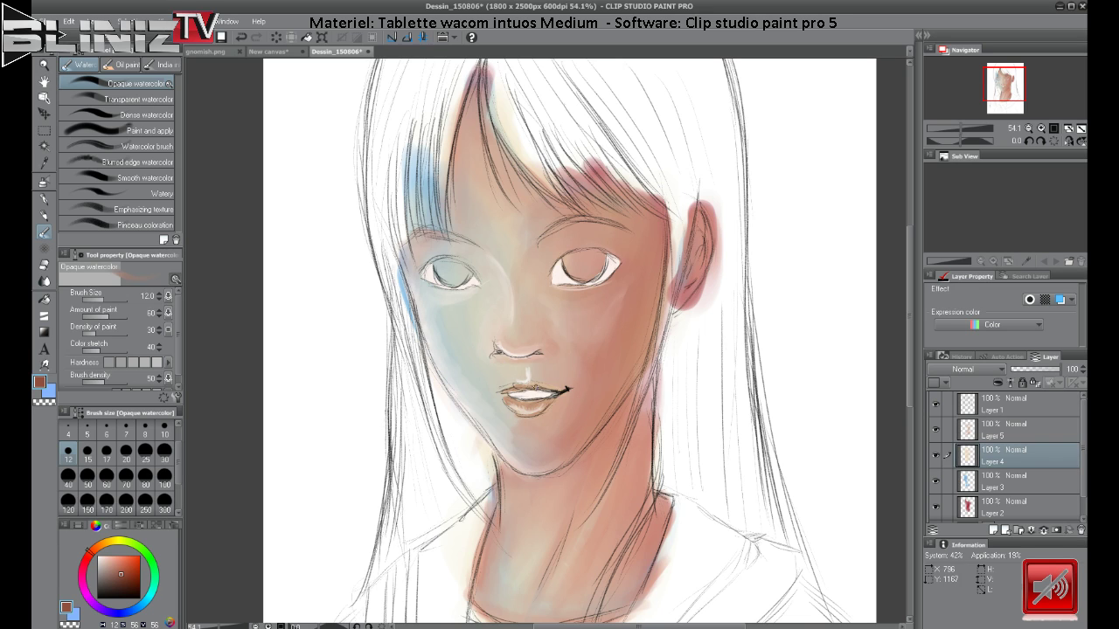
left_click_drag(556, 390, 546, 387)
Hide and reshow the pencil sketch on Layer 1 to inspect the colouring without its lines.
left_click(1013, 406)
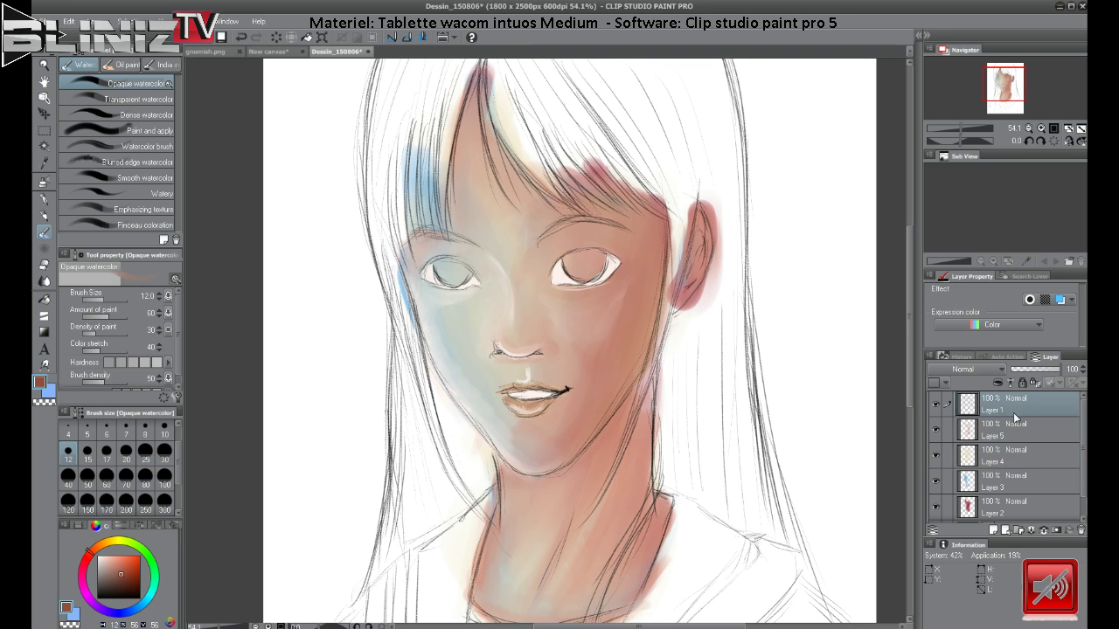
left_click(936, 404)
left_click(936, 404)
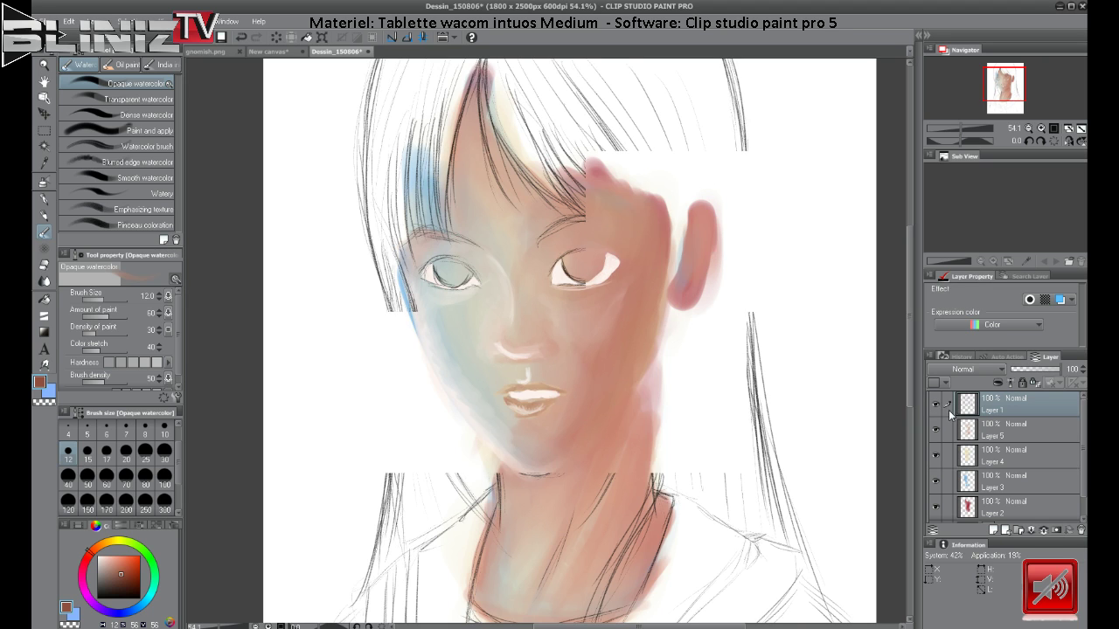
On Layer 5, soften the highlights around the lips with near-white and a sampled skin tone, ending with Transparent watercolor at size 20.
left_click(941, 425)
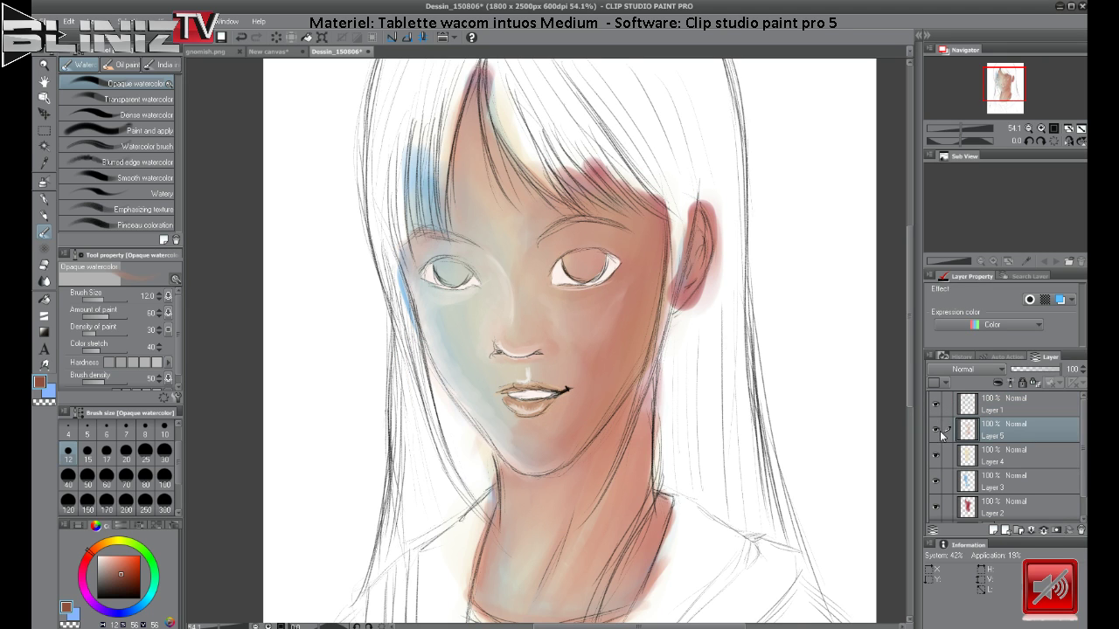
left_click(936, 430)
left_click(936, 429)
left_click(432, 470, "alt")
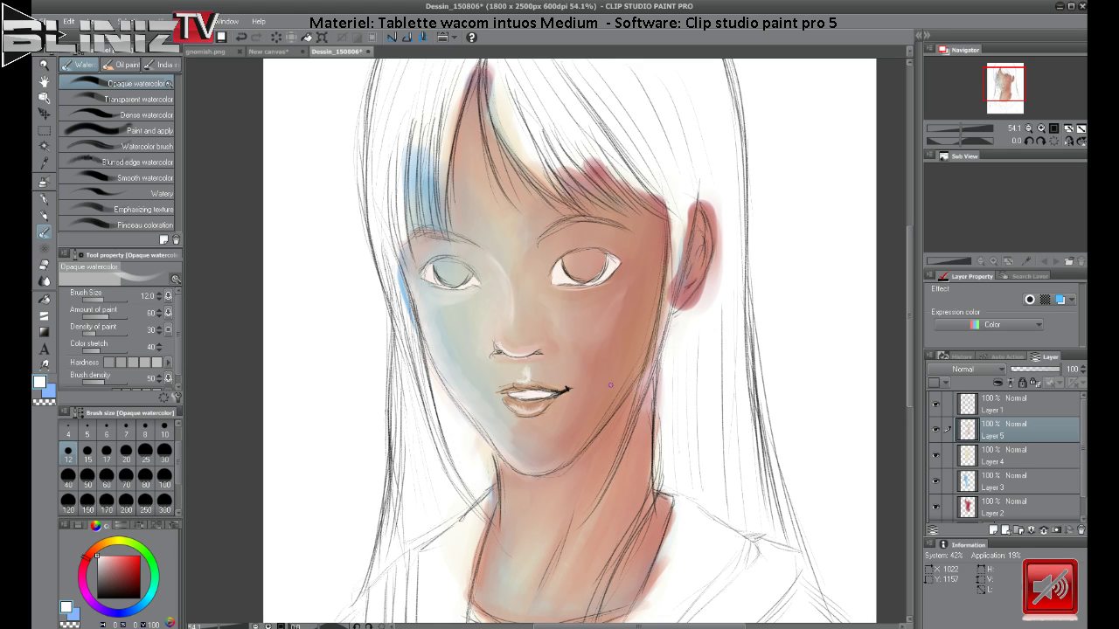
left_click(127, 98)
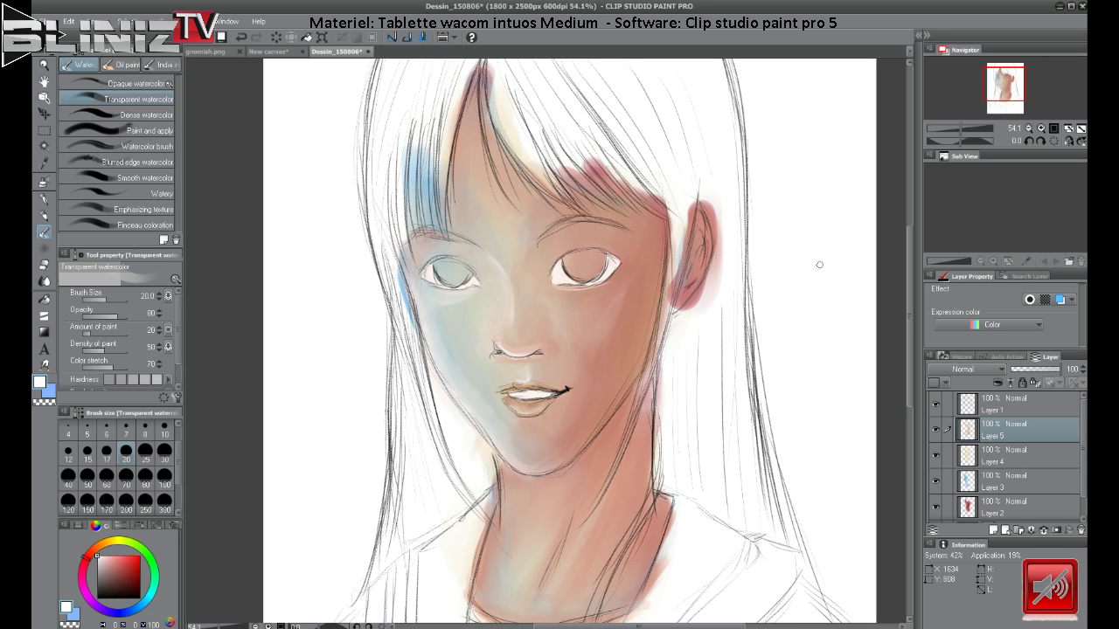
left_click(641, 430, "alt")
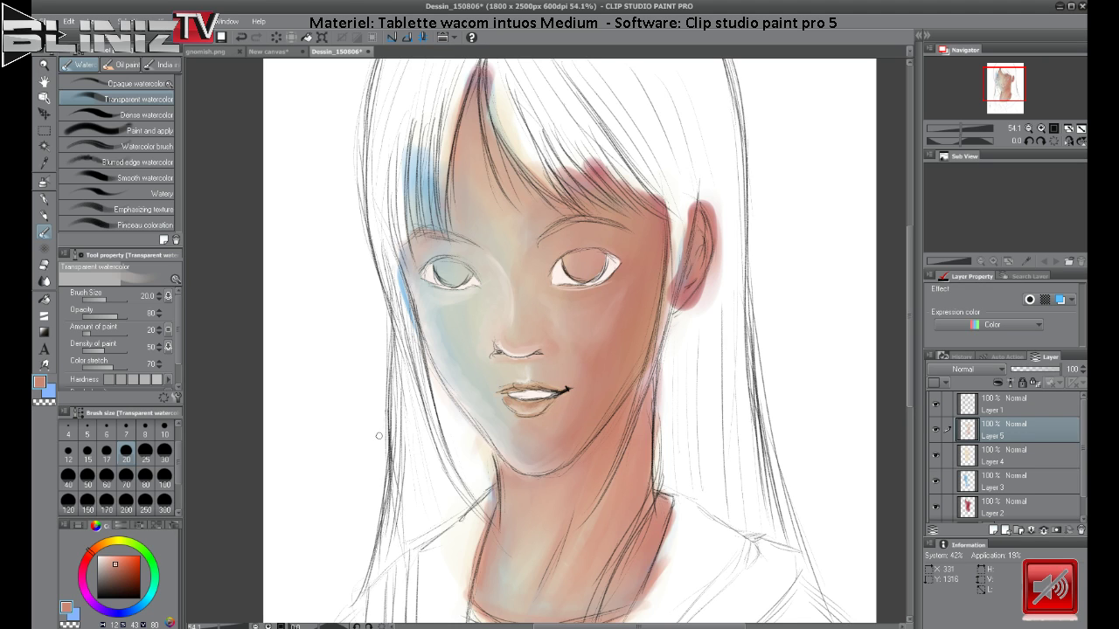
Brush soft near-white highlights above the right eye and inside the ear with Transparent watercolor at size 20, and save the drawing.
left_click(374, 394, "alt")
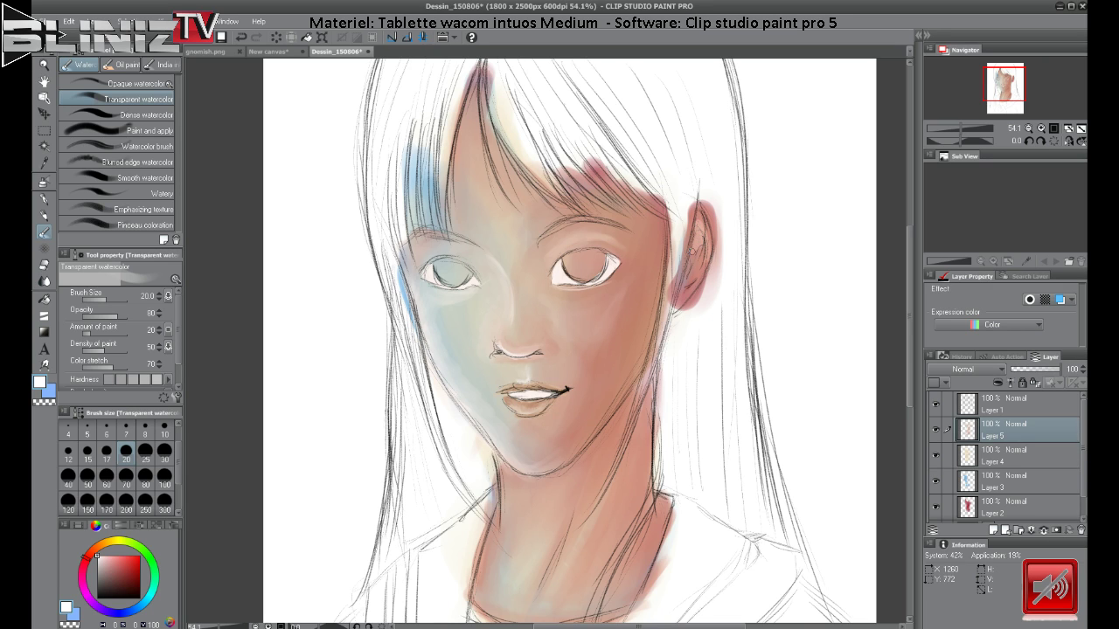
mouse_move(707, 251)
left_mouse_down()
mouse_move(685, 306)
mouse_move(697, 285)
left_mouse_up()
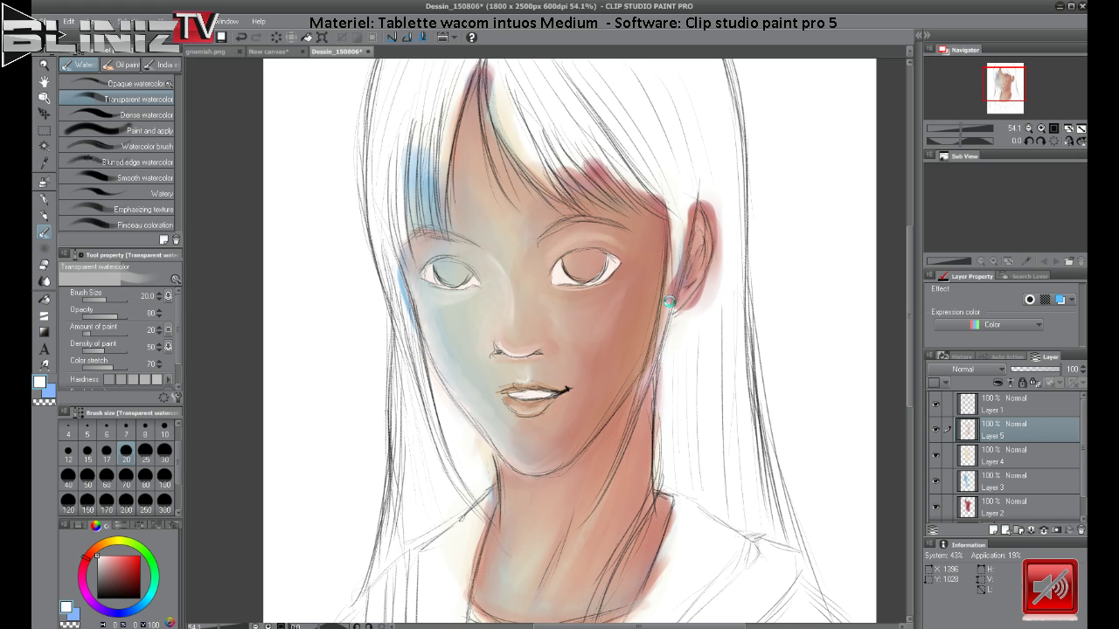
key("ctrl+s")
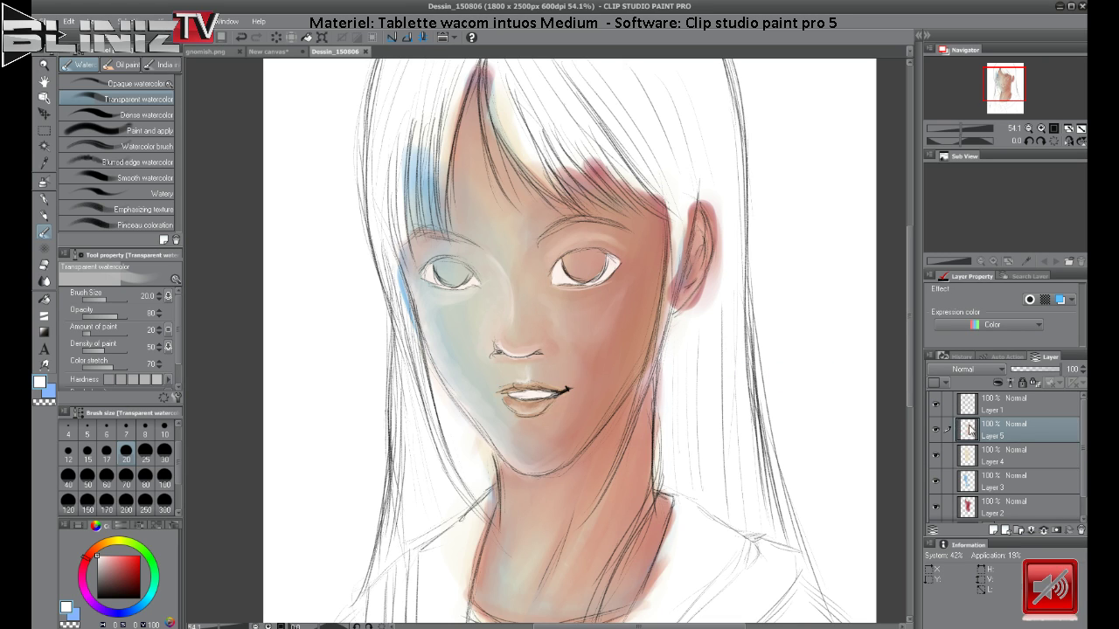
Merge Layers 5, 4 and 3 down into Layer 2, keeping the pencil sketch on its own layer.
left_click(1044, 530)
left_click(1044, 531)
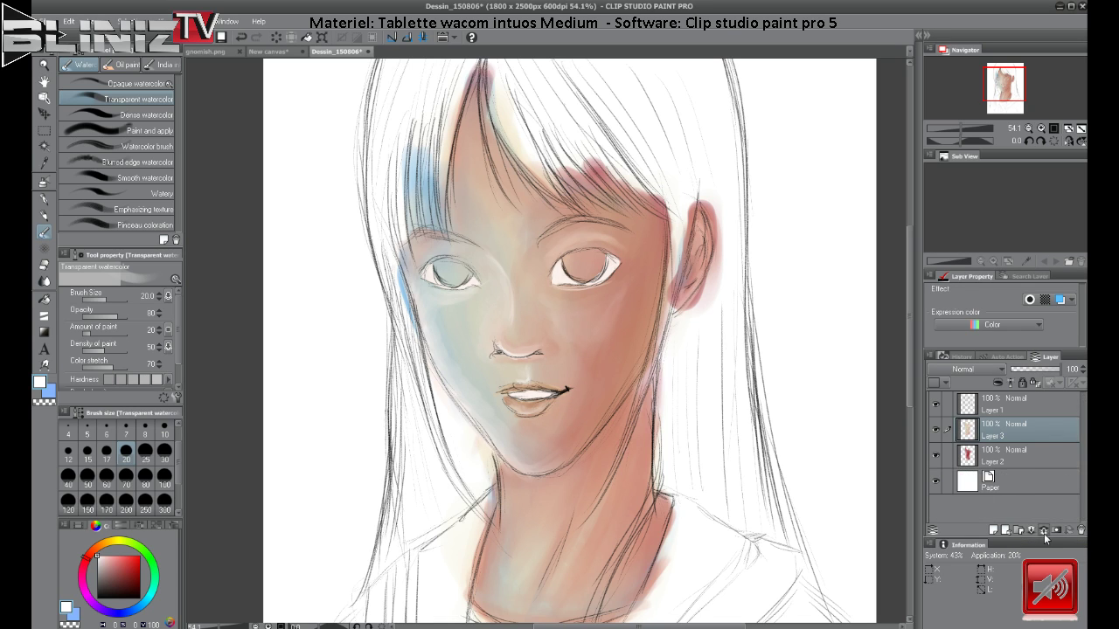
left_click(1043, 531)
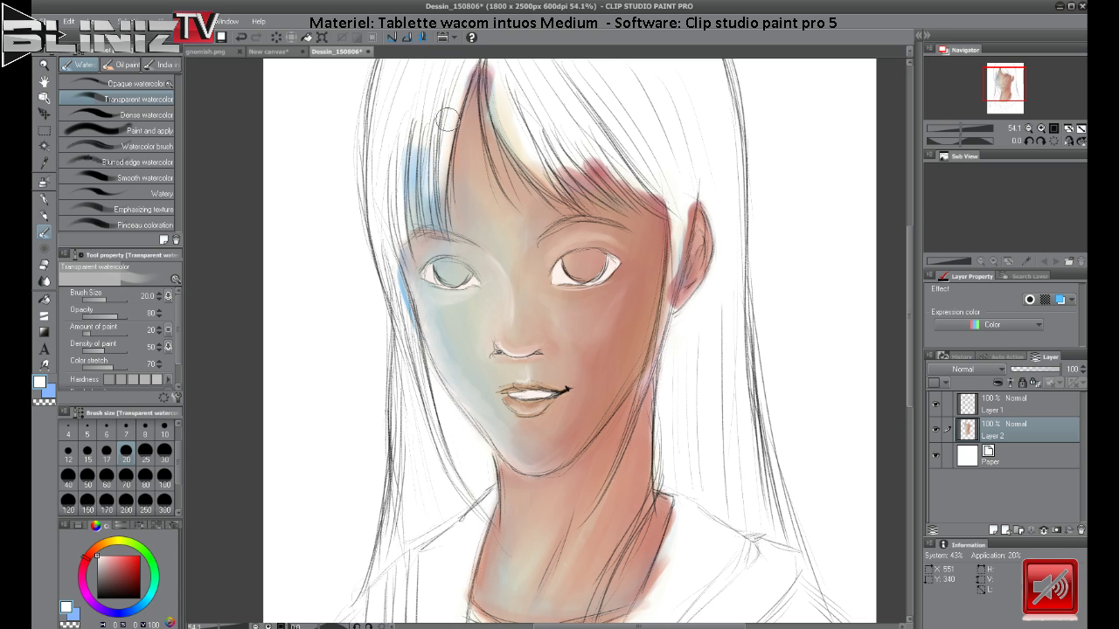
Erase the colour spilling past the outlines at the fringe, left side of the face and collar with the Soft eraser at size 70.
mouse_move(448, 120)
left_mouse_down()
mouse_move(433, 200)
mouse_move(436, 96)
mouse_move(408, 207)
mouse_move(401, 116)
mouse_move(422, 86)
mouse_move(429, 125)
left_mouse_up()
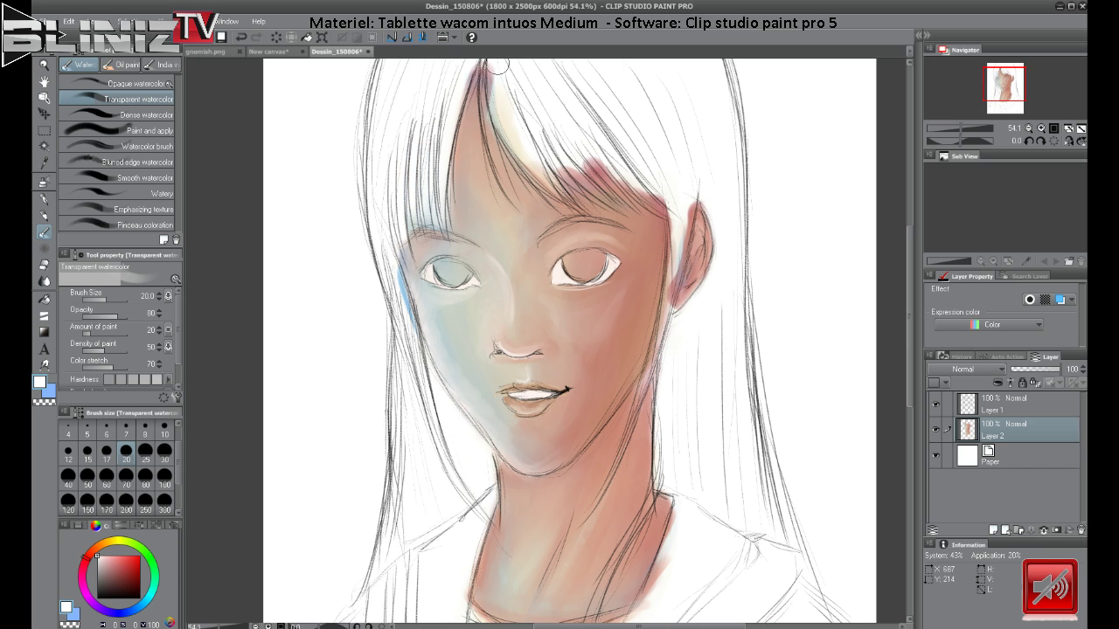
mouse_move(497, 65)
left_mouse_down()
mouse_move(515, 133)
mouse_move(510, 108)
mouse_move(543, 164)
mouse_move(553, 173)
mouse_move(573, 138)
mouse_move(659, 181)
mouse_move(628, 190)
left_mouse_up()
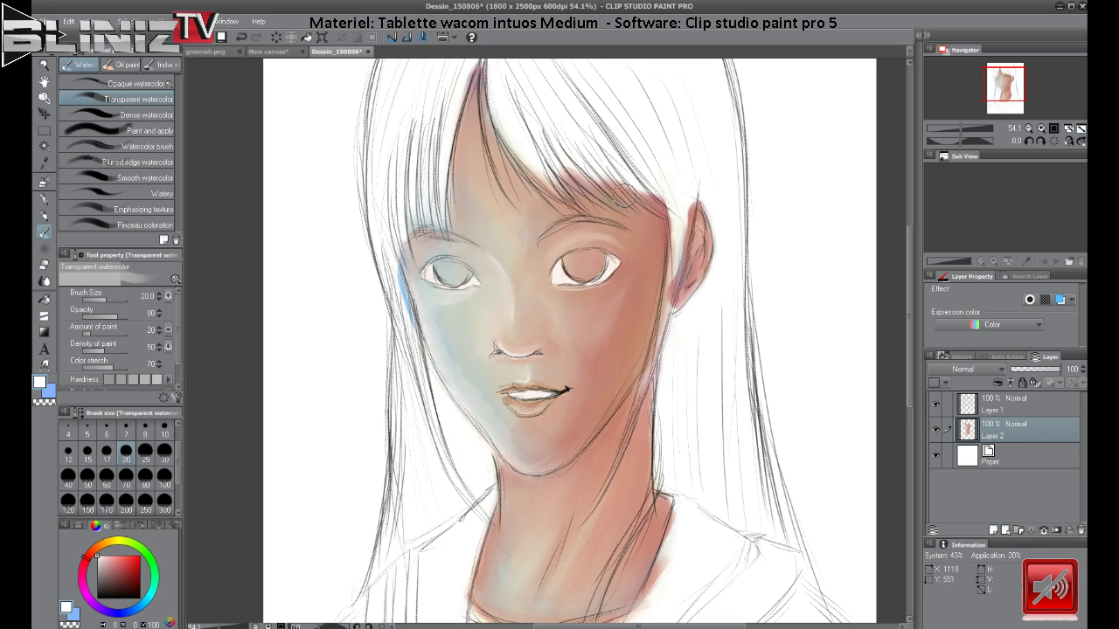
mouse_move(361, 292)
left_mouse_down()
mouse_move(387, 261)
mouse_move(400, 298)
mouse_move(376, 256)
mouse_move(397, 313)
left_mouse_up()
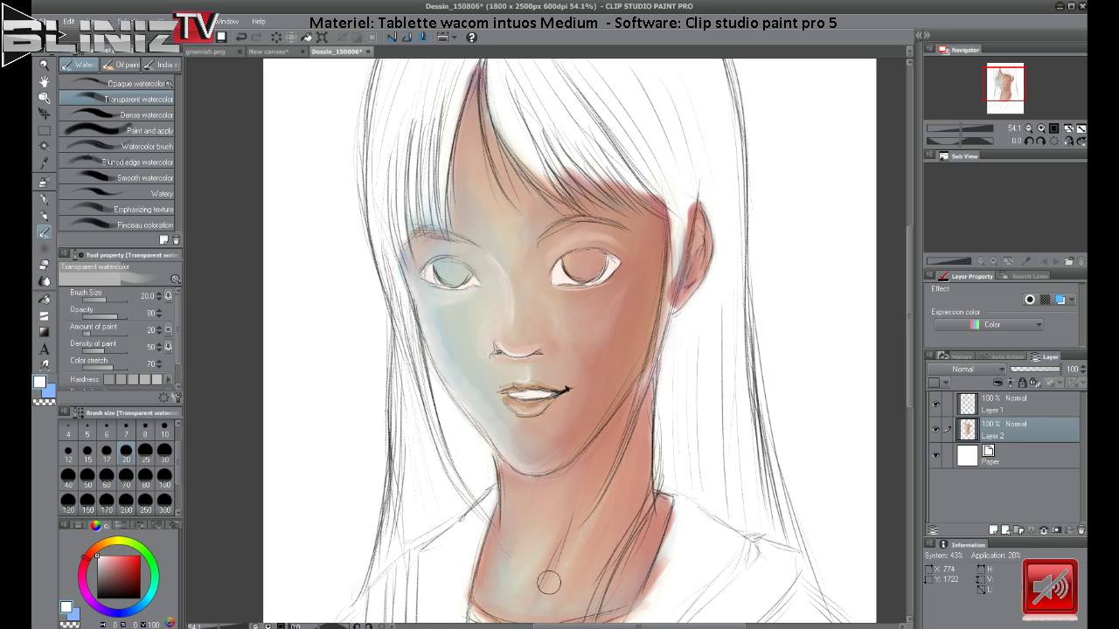
mouse_move(691, 497)
left_mouse_down()
mouse_move(713, 555)
mouse_move(690, 532)
mouse_move(691, 494)
mouse_move(646, 616)
left_mouse_up()
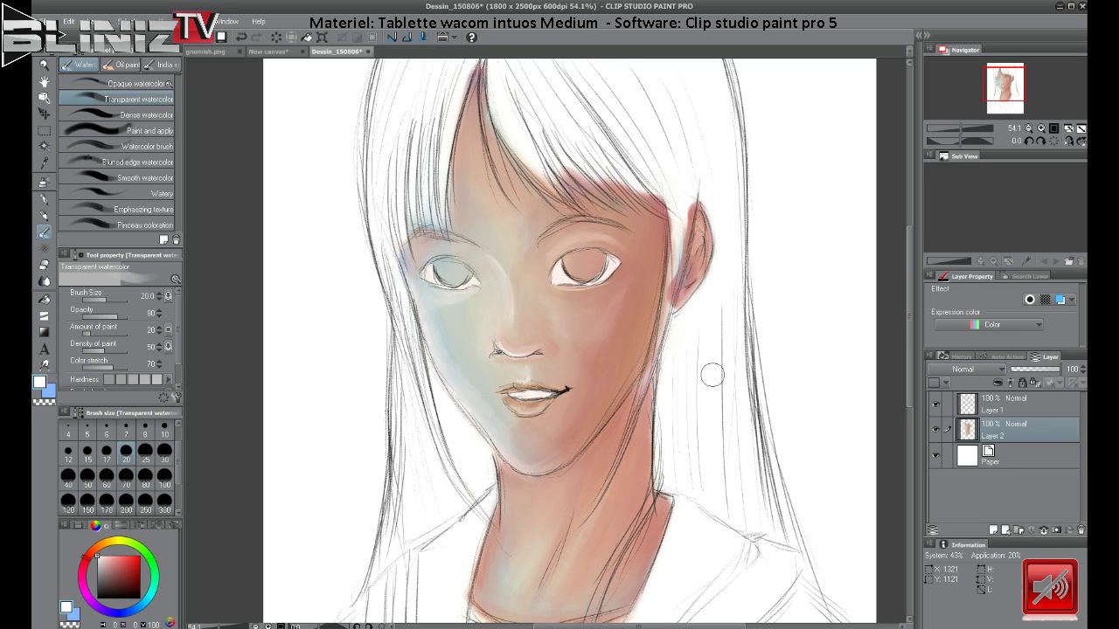
Erase the skin colour from the hair strands between face and ear and down across the neck, using the Soft eraser at size 20.
left_click(50, 264)
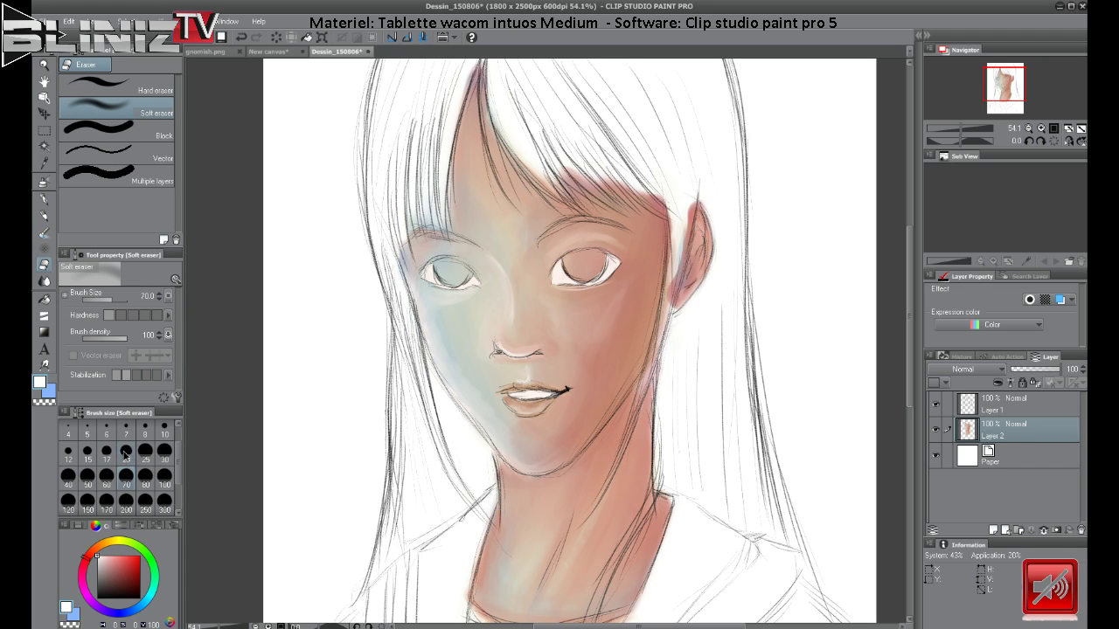
left_click(126, 451)
mouse_move(693, 204)
left_mouse_down()
mouse_move(666, 316)
mouse_move(669, 205)
left_mouse_up()
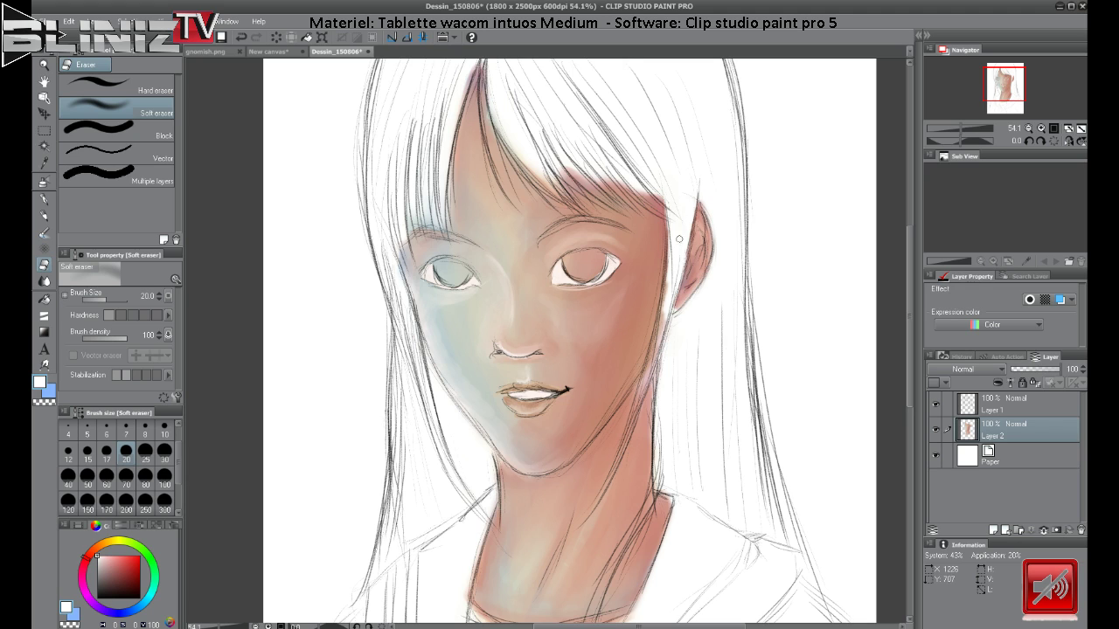
mouse_move(666, 292)
left_mouse_down()
mouse_move(647, 376)
mouse_move(648, 363)
left_mouse_up()
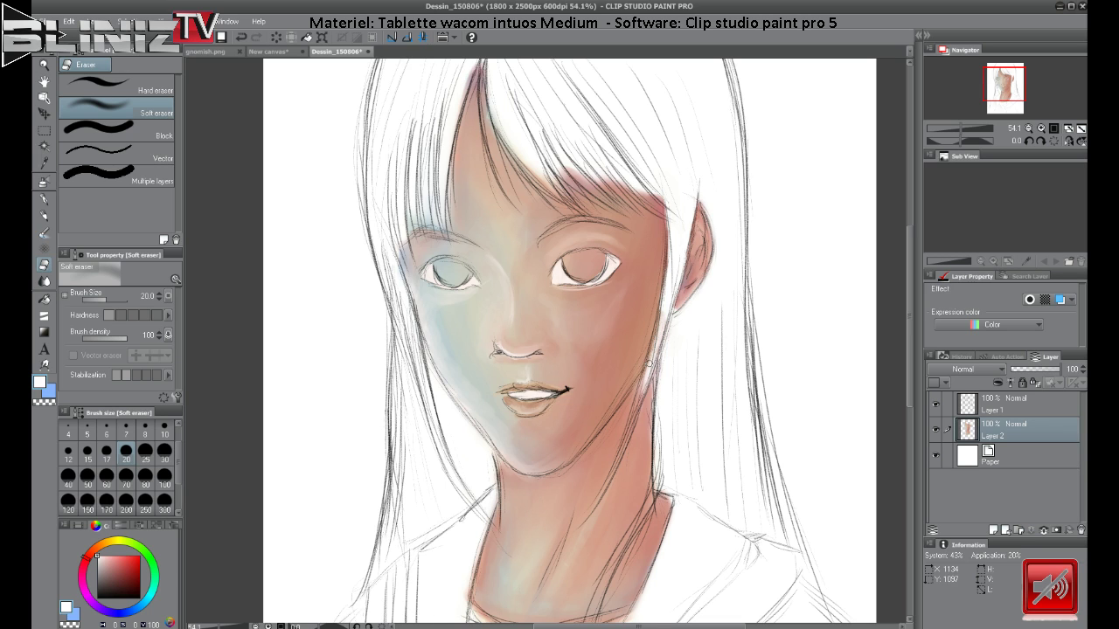
left_click_drag(638, 407, 629, 434)
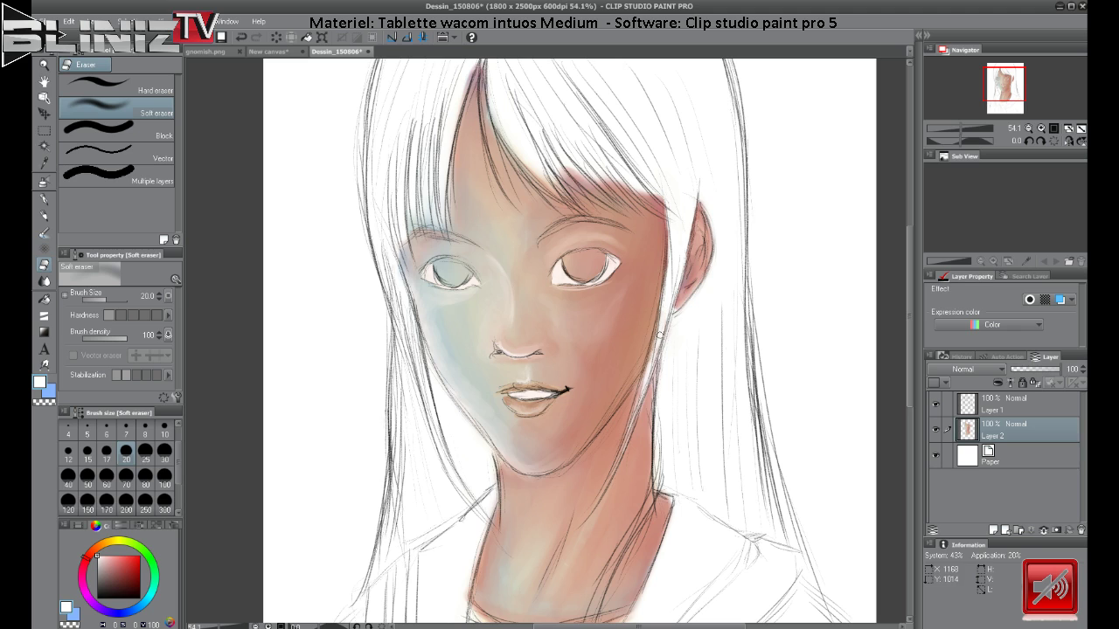
mouse_move(659, 478)
left_mouse_down()
mouse_move(597, 608)
mouse_move(617, 545)
mouse_move(601, 599)
left_mouse_up()
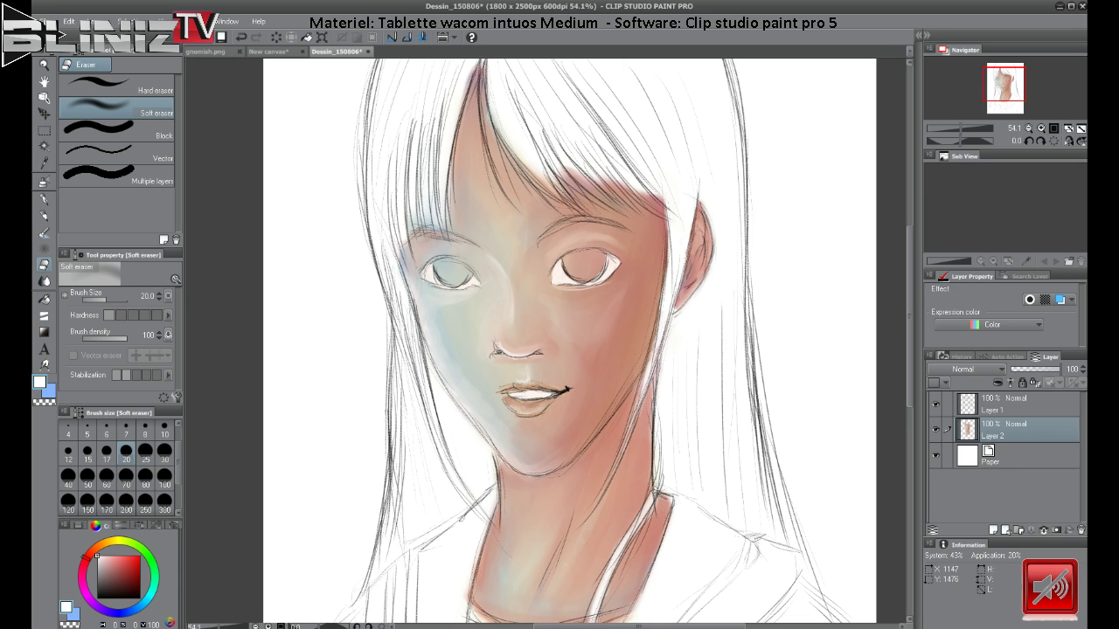
Erase the colour spilling below the neckline onto the collar and chest with the Soft eraser at size 70.
left_click_drag(984, 83, 1010, 99)
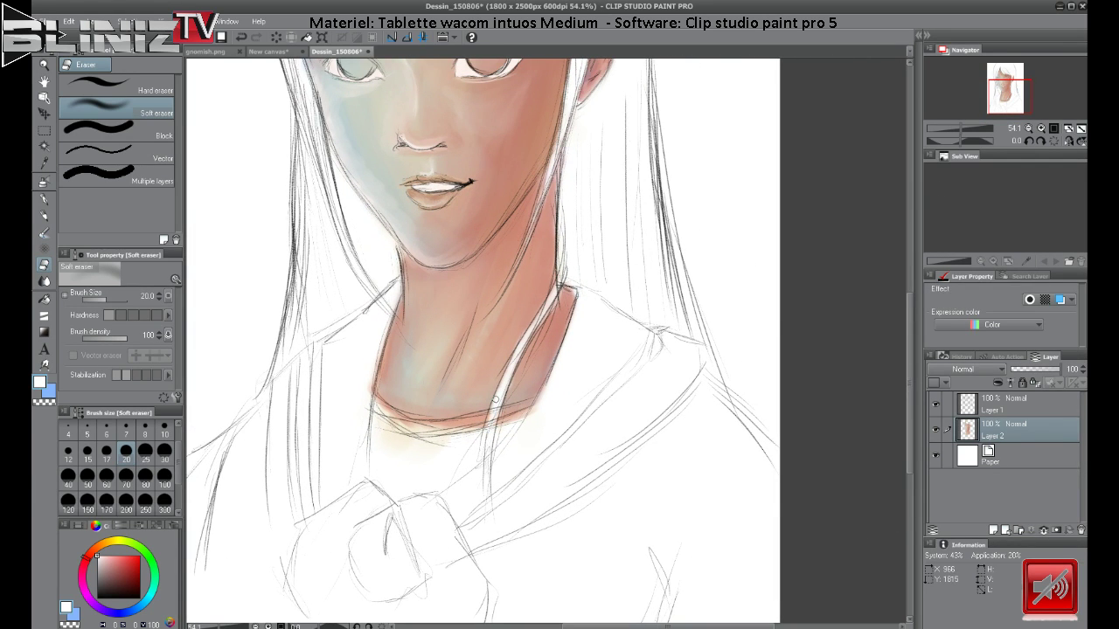
left_click(126, 475)
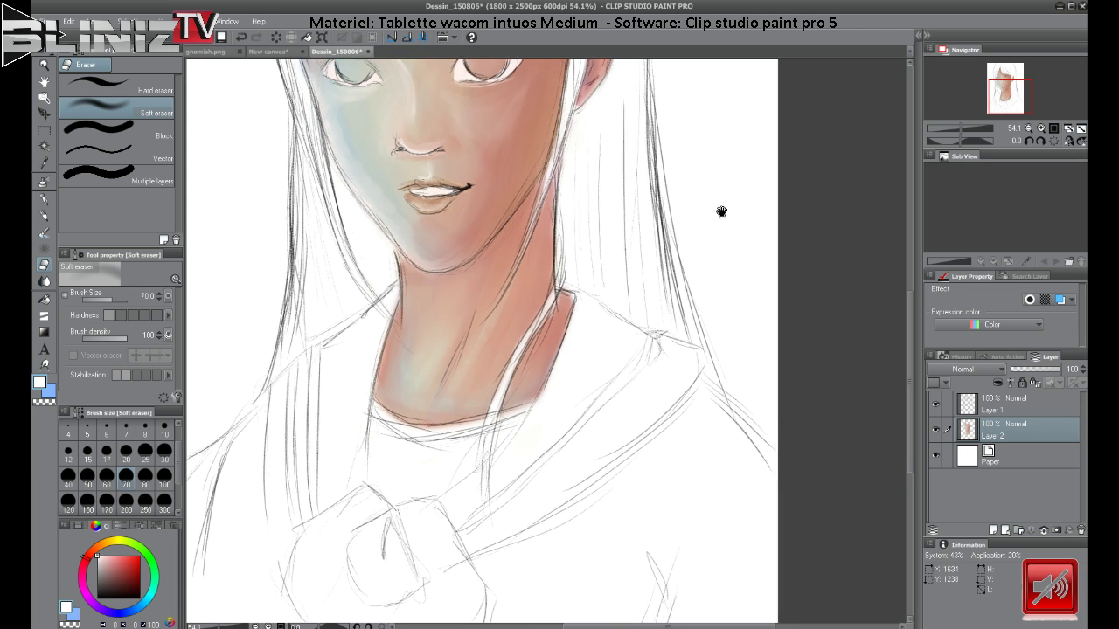
mouse_move(722, 210)
left_mouse_down()
mouse_move(790, 469)
mouse_move(821, 402)
mouse_move(813, 382)
left_mouse_up()
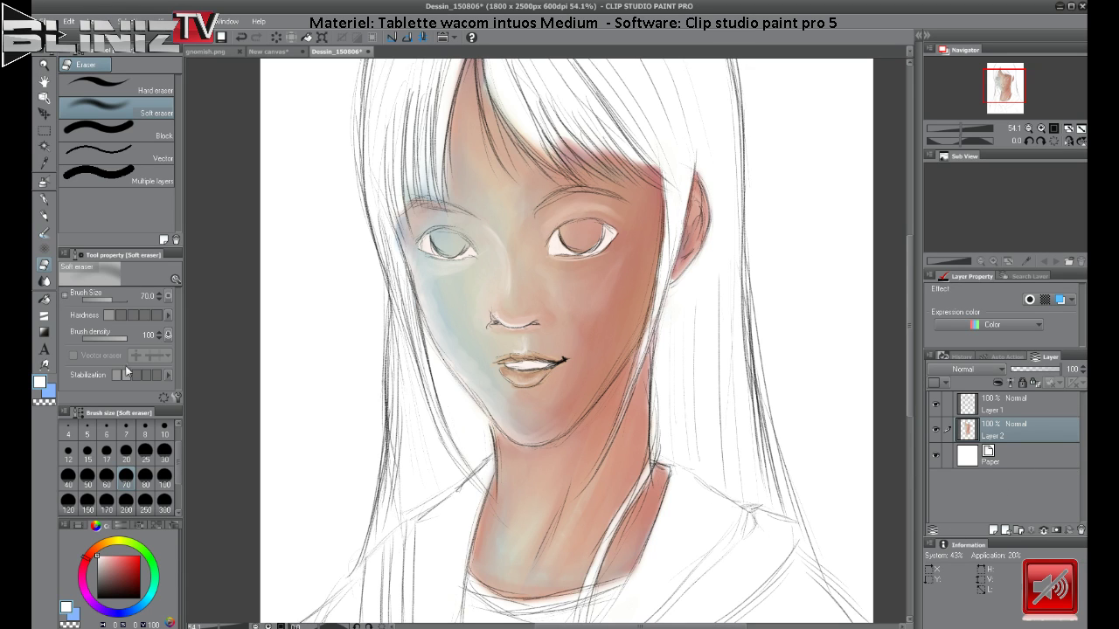
Paint near-white highlight streaks down the middle and left side of the neck with Opaque watercolor at size 15.
left_click(43, 234)
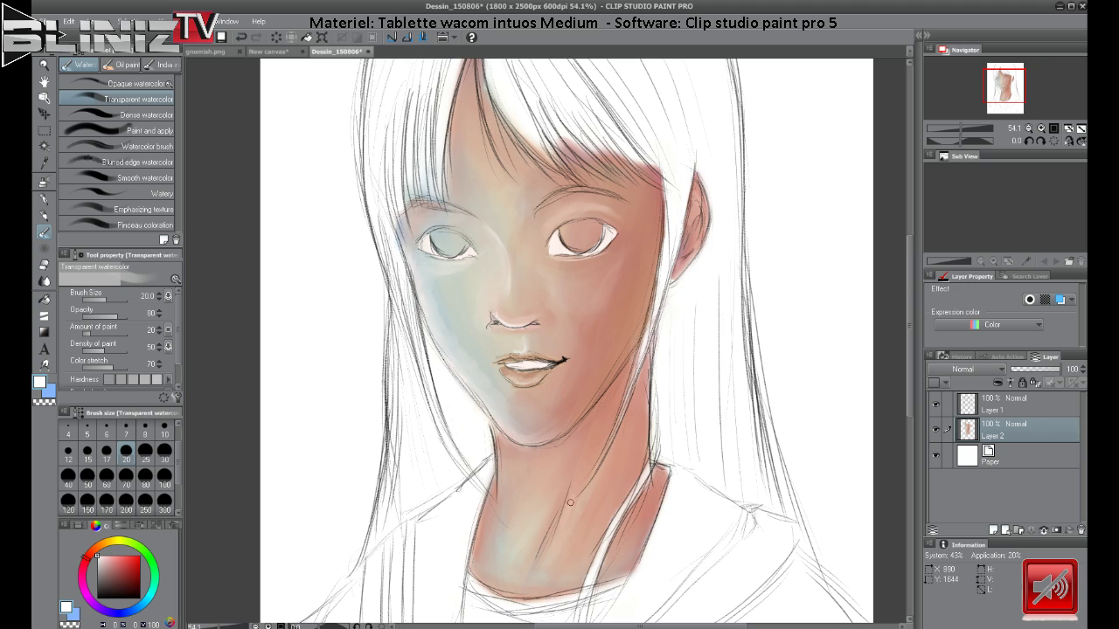
left_click(139, 84)
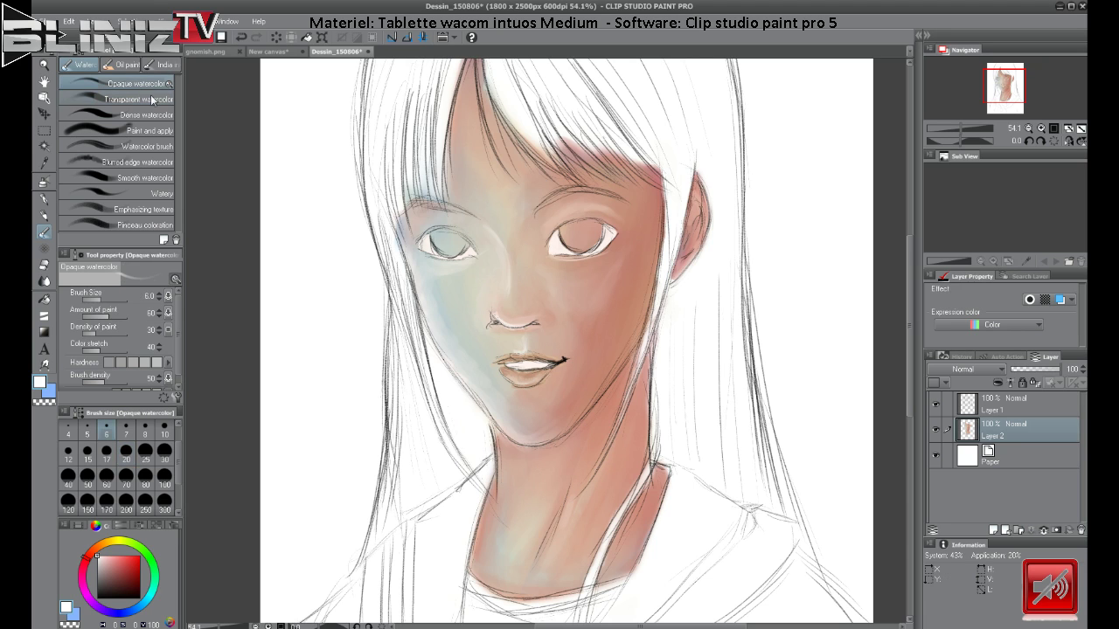
left_click(87, 452)
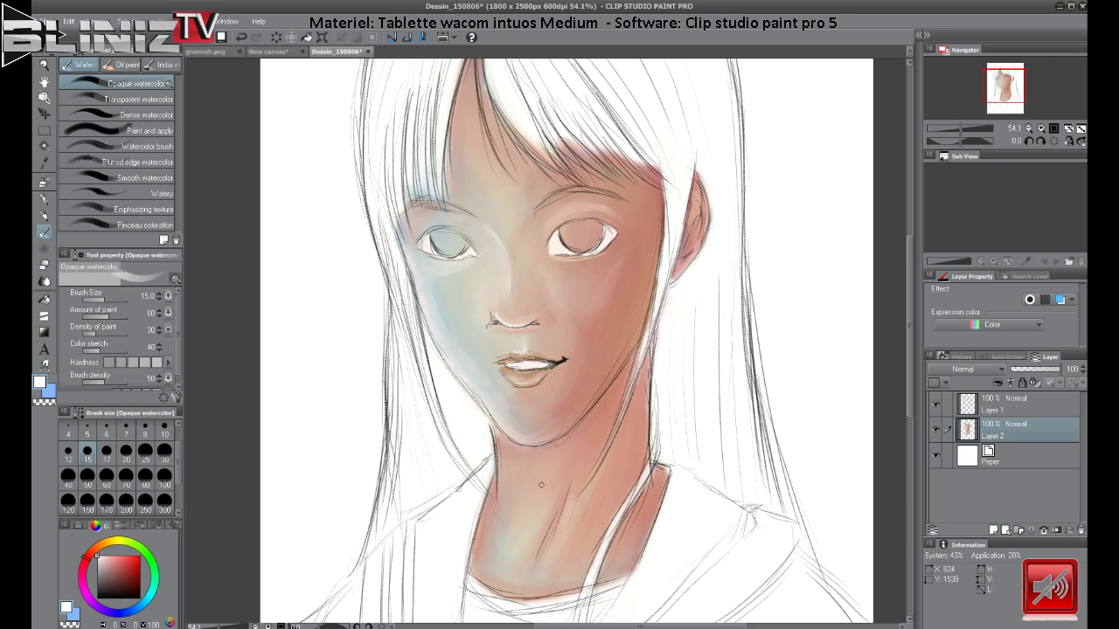
left_click_drag(575, 488, 551, 564)
left_click_drag(564, 518, 527, 587)
left_click_drag(569, 495, 550, 553)
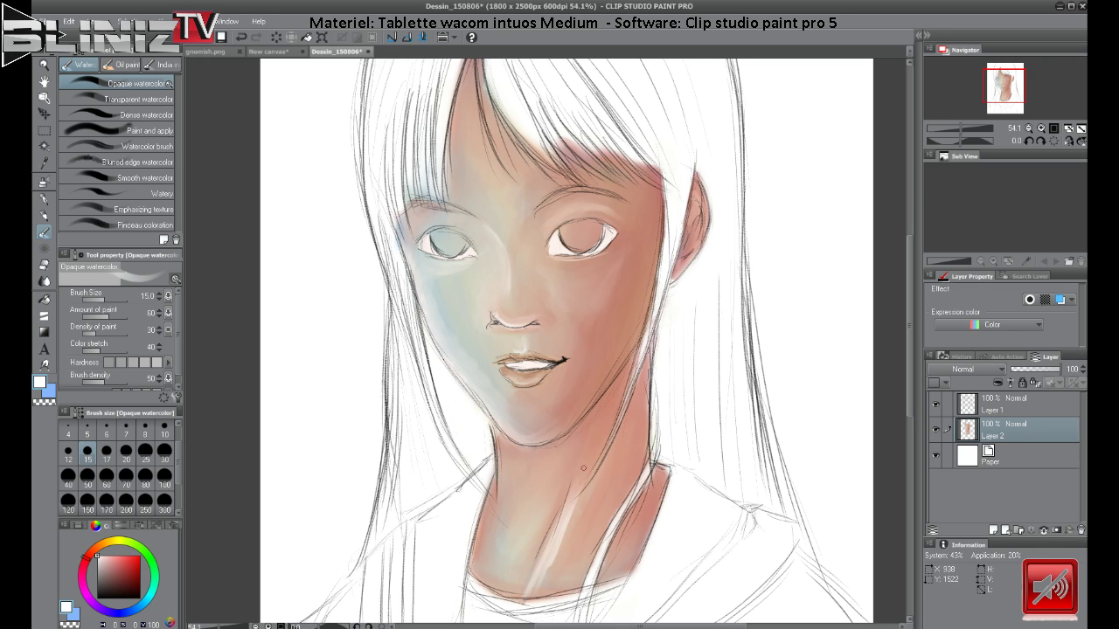
left_click_drag(586, 456, 567, 500)
left_click_drag(500, 459, 501, 523)
left_click_drag(498, 511, 496, 567)
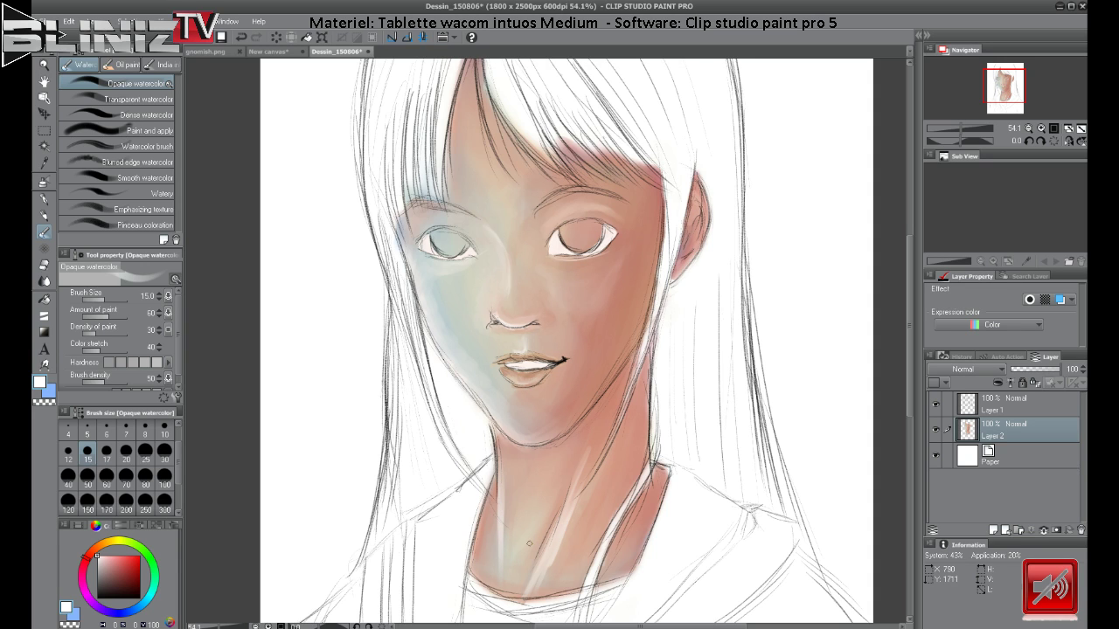
Blend the neck highlights into the skin with a sampled salmon tone, using Transparent watercolor at size 30.
left_click(594, 543, "alt")
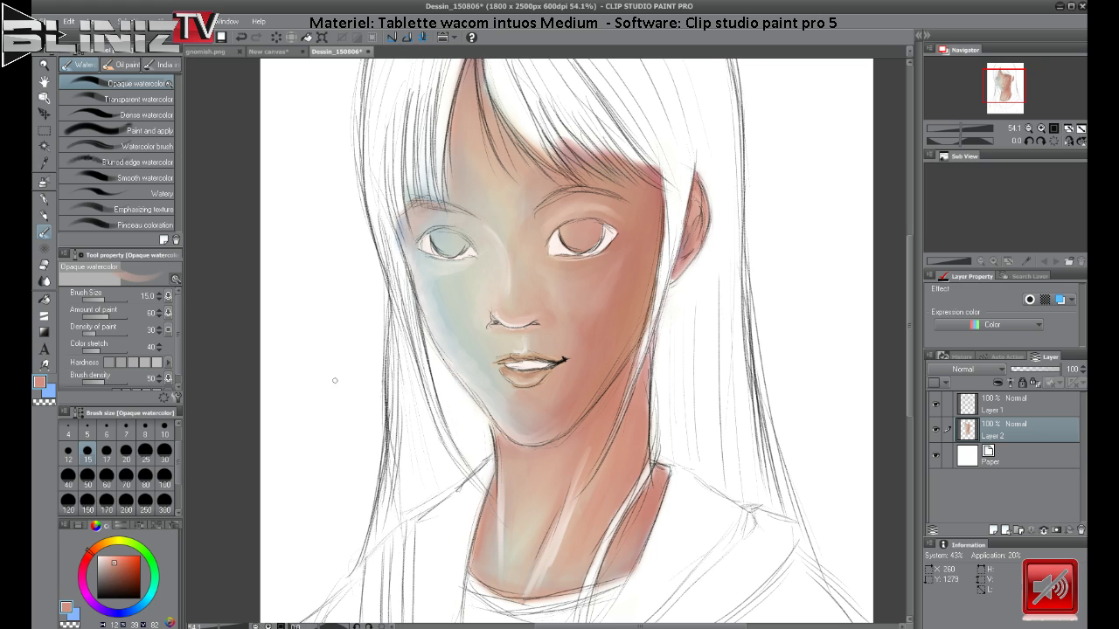
left_click(155, 98)
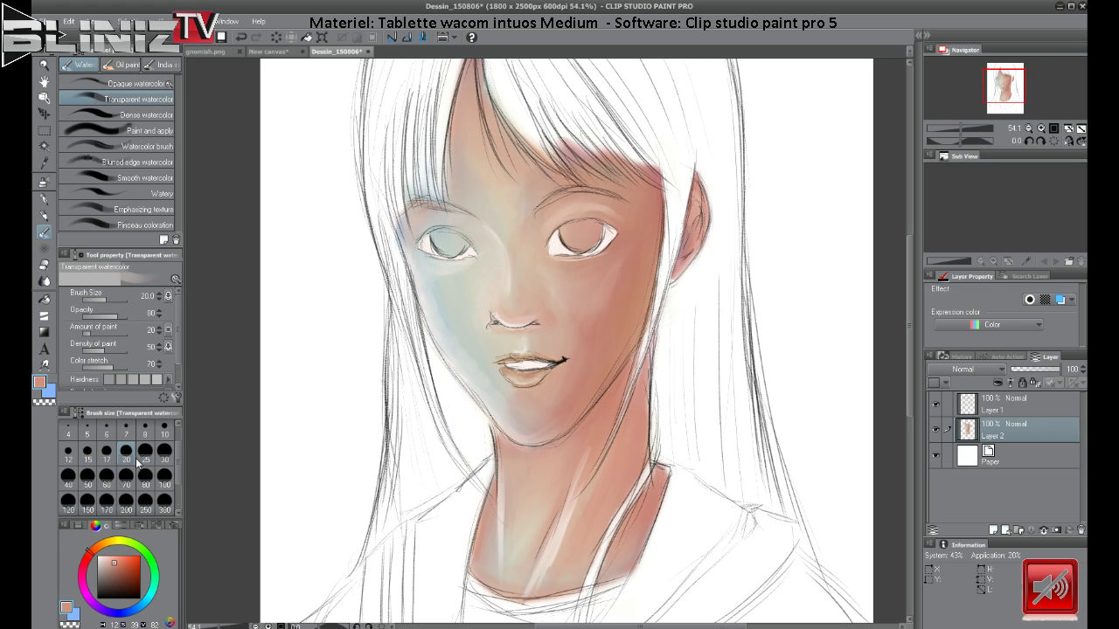
left_click(164, 451)
left_click_drag(576, 510, 531, 590)
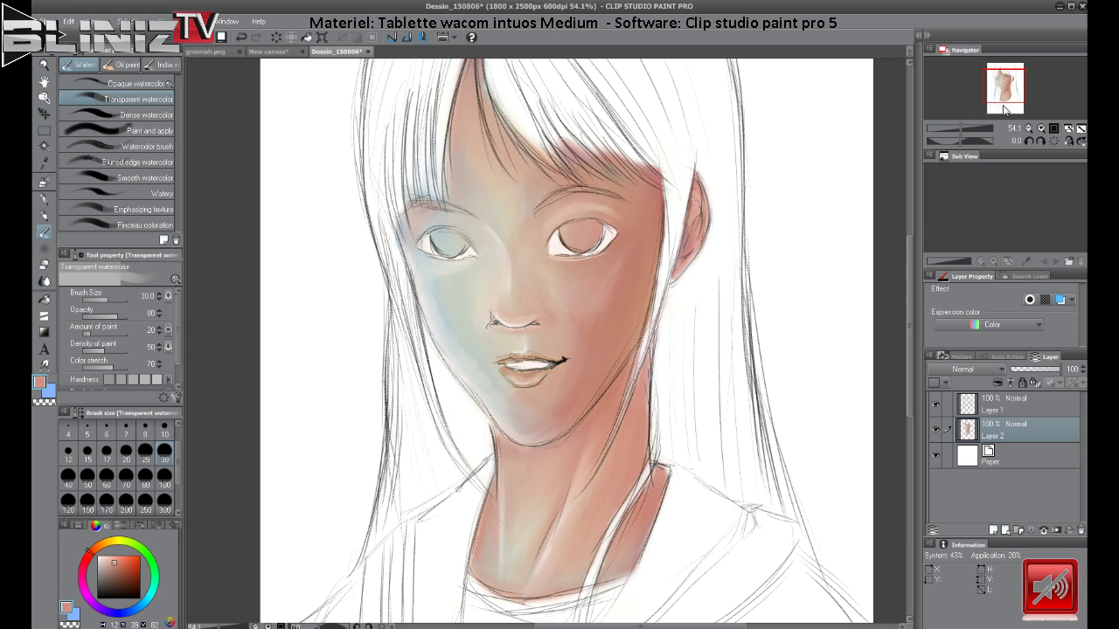
Blend sampled beige, skin and white tones over the forehead and left cheek with Transparent watercolor at size 50.
left_click_drag(1014, 88, 1006, 83)
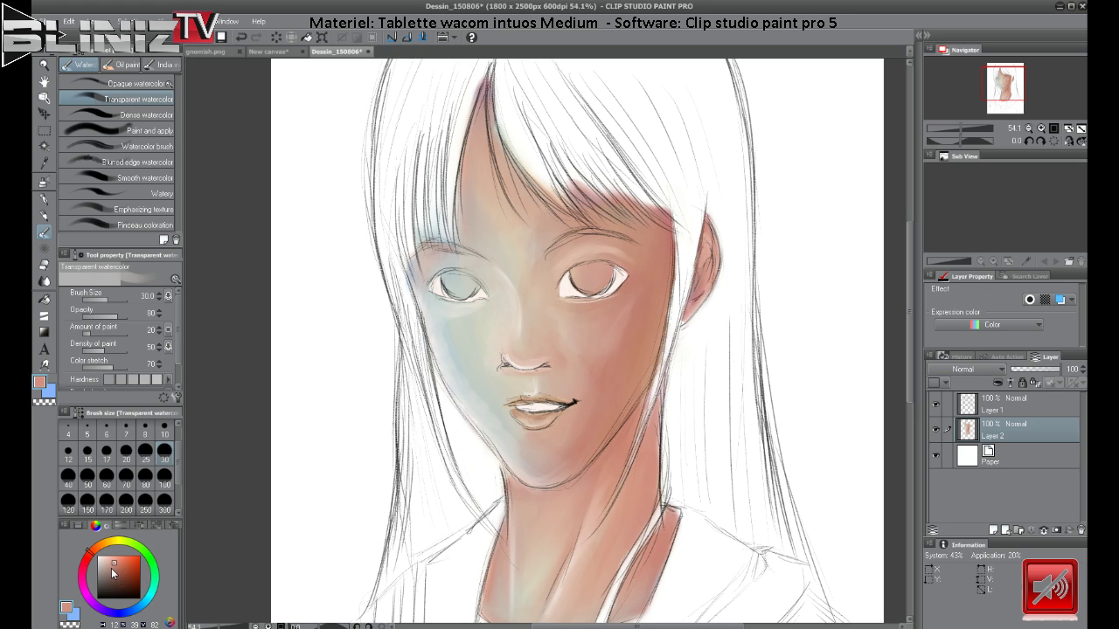
left_click(505, 327, "alt")
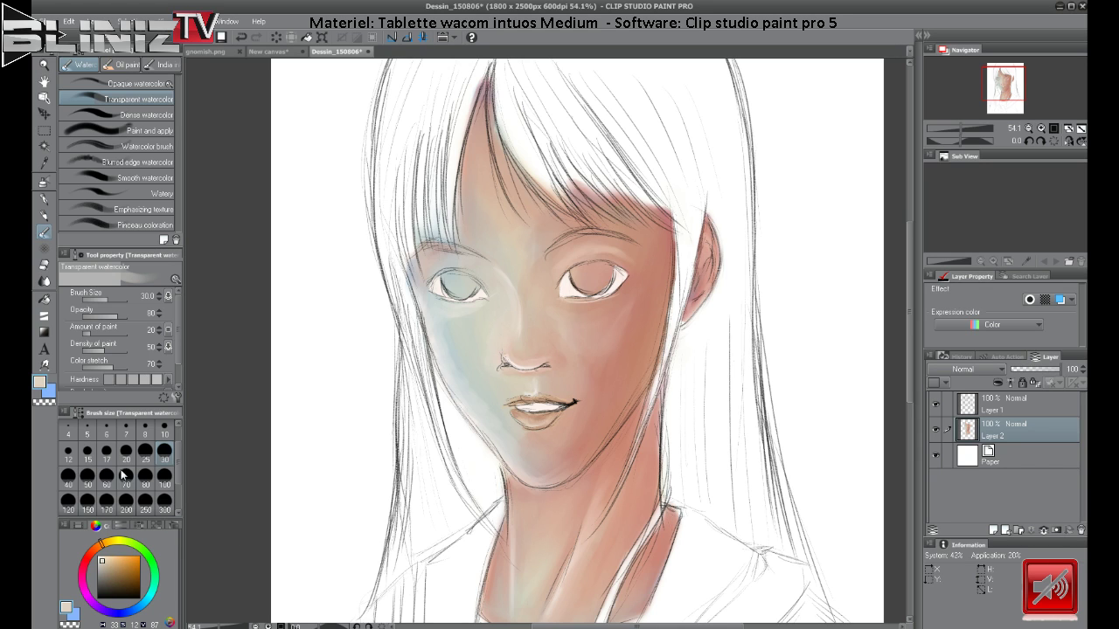
left_click(88, 476)
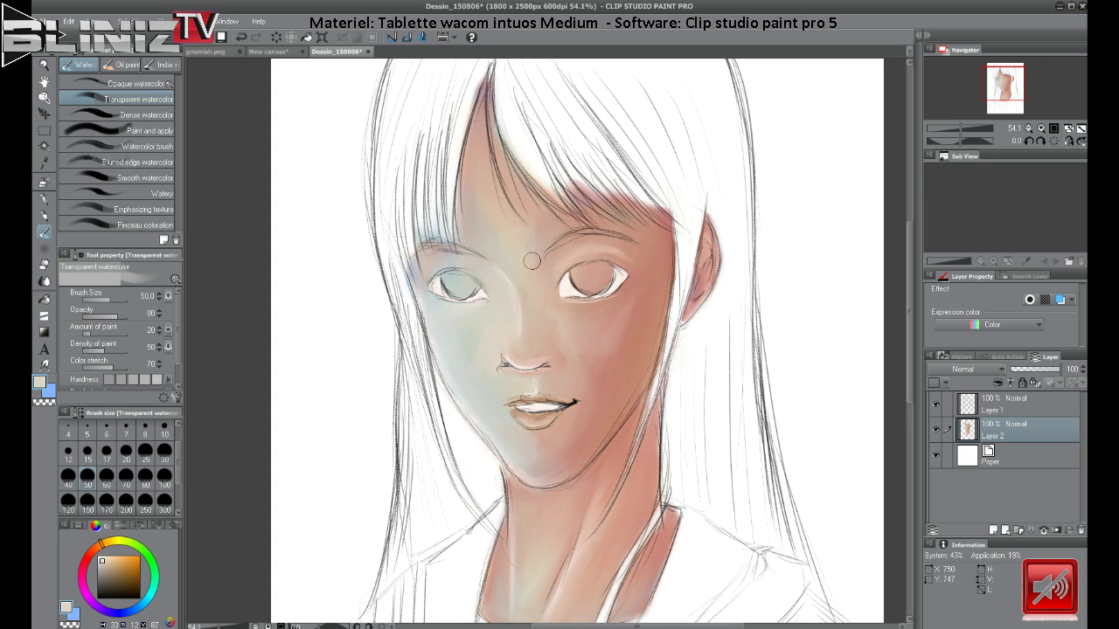
left_click(478, 163, "alt")
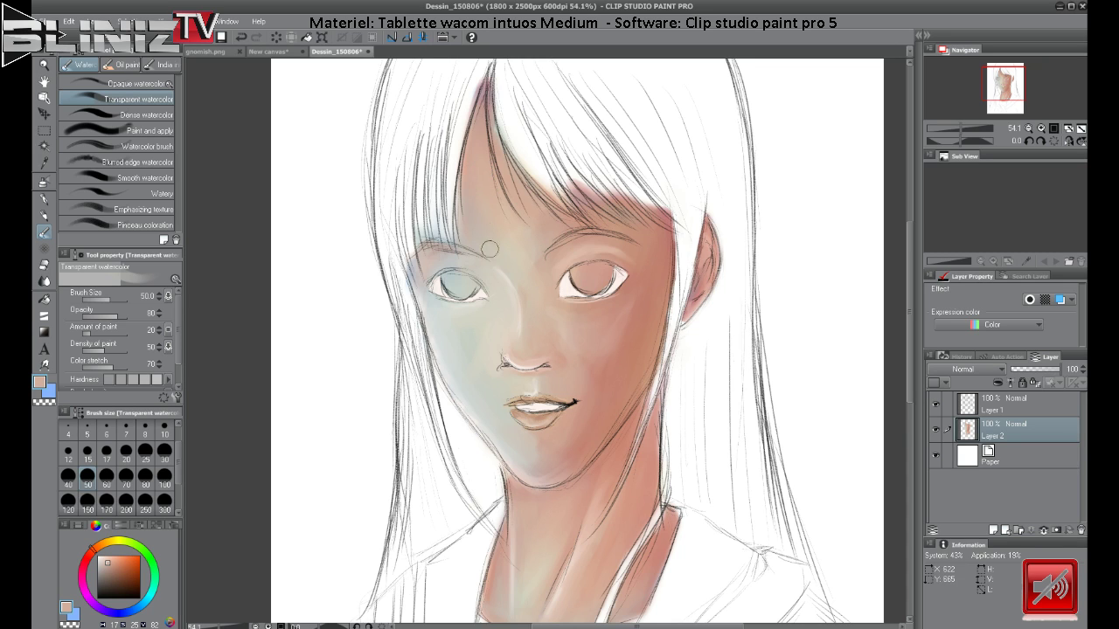
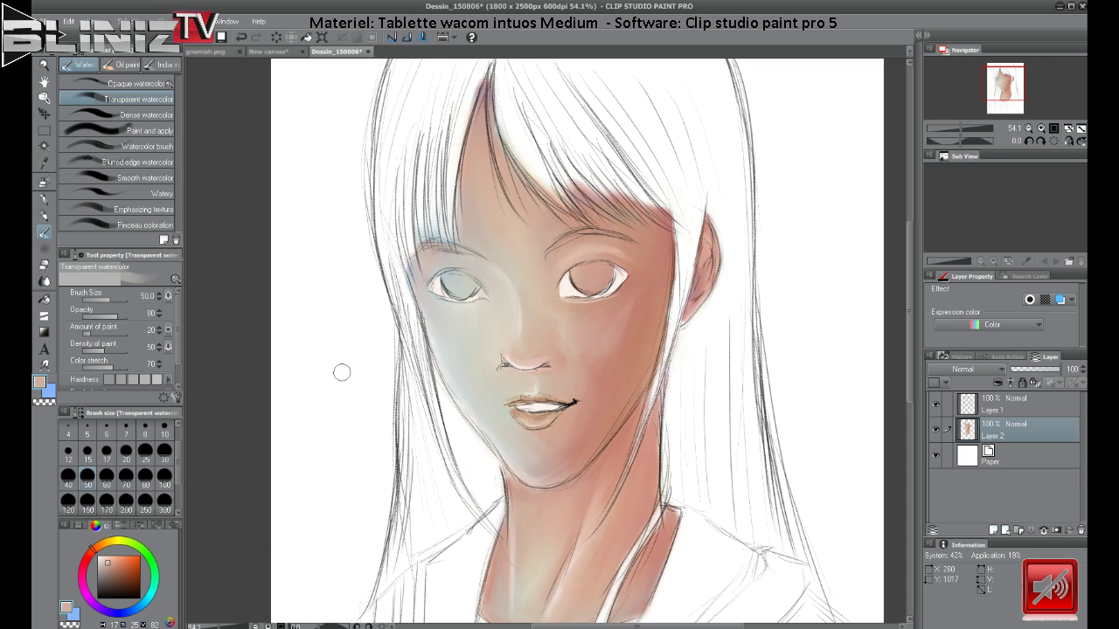
left_click(378, 358, "alt")
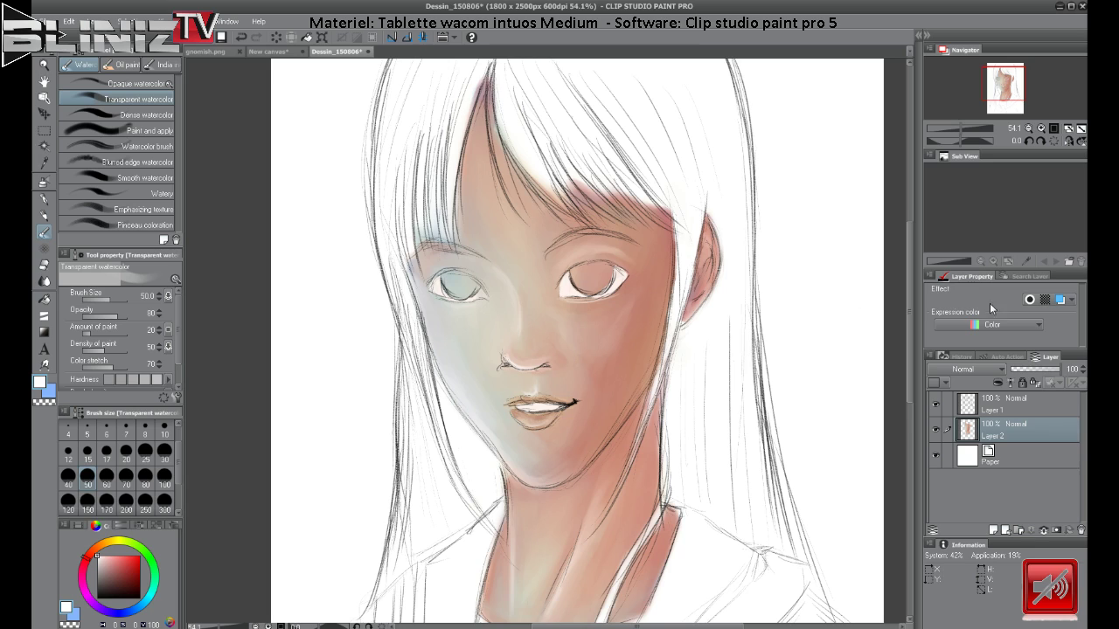
Add a new layer above Layer 2 and rename Layer 2 as Flesh.
left_click(994, 530)
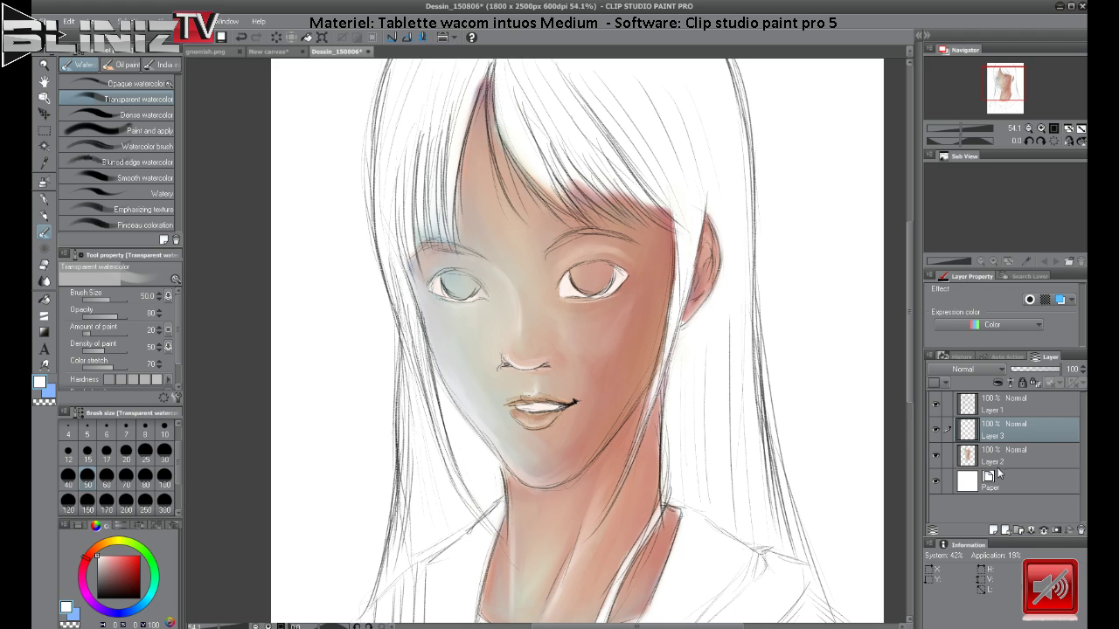
double_click(999, 461)
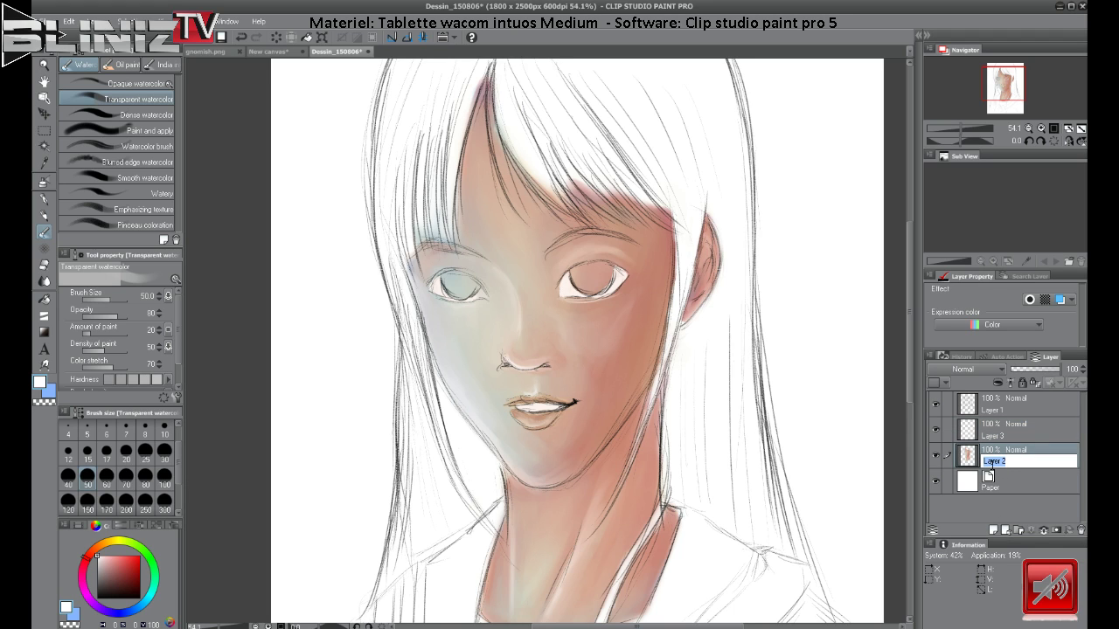
type("Flesh")
key("Return")
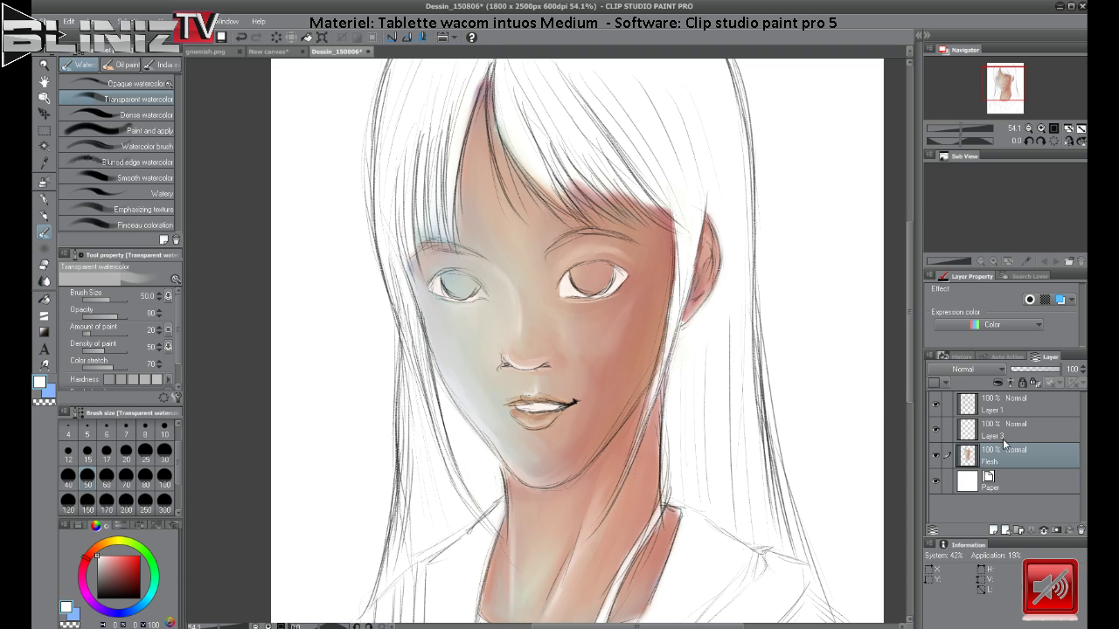
Rename the new empty layer above Flesh as Eyes.
left_click(1005, 434)
double_click(1005, 435)
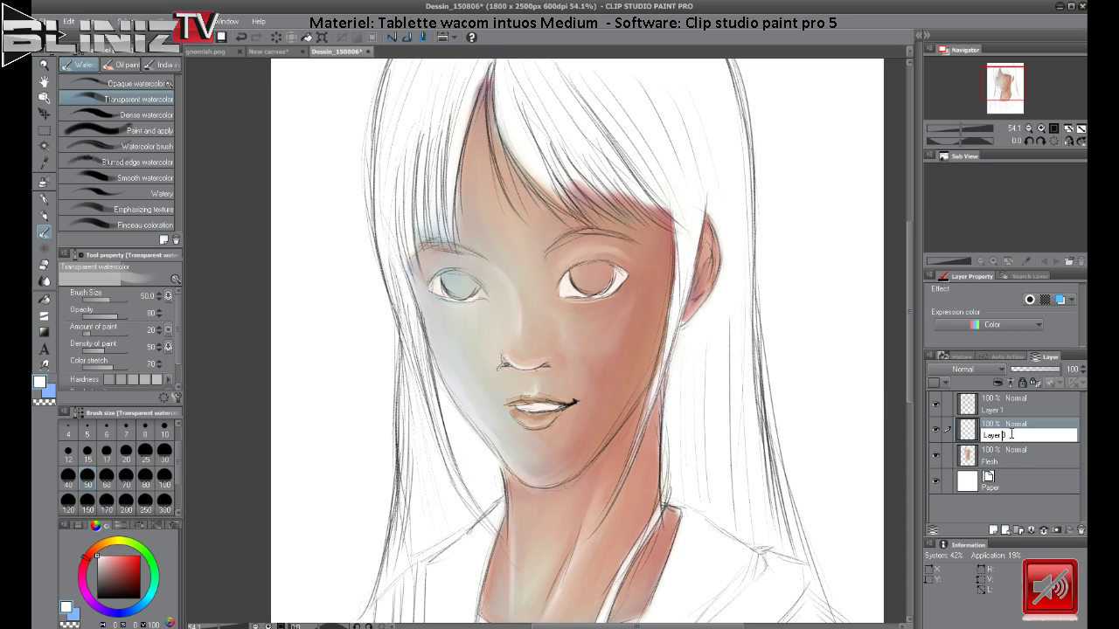
key("ctrl+a")
type("Eyes")
key("Return")
Draw reddish-brown lines at the inner corner of the right eye with the Darker pencil at size 10.
left_click(45, 203)
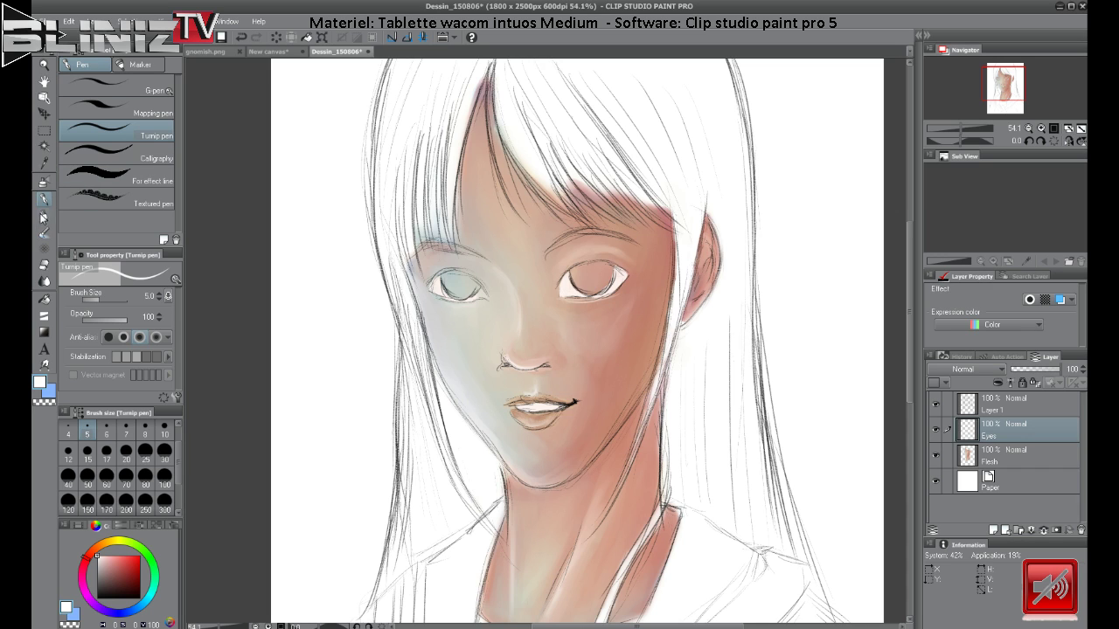
left_click(44, 216)
left_click(133, 85)
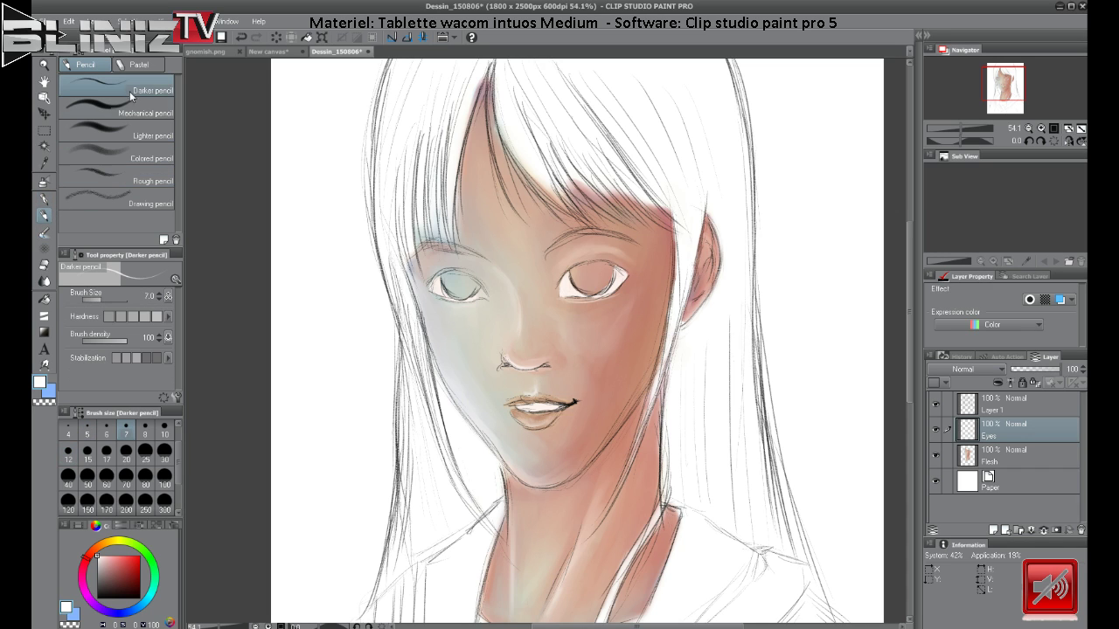
left_click(89, 451)
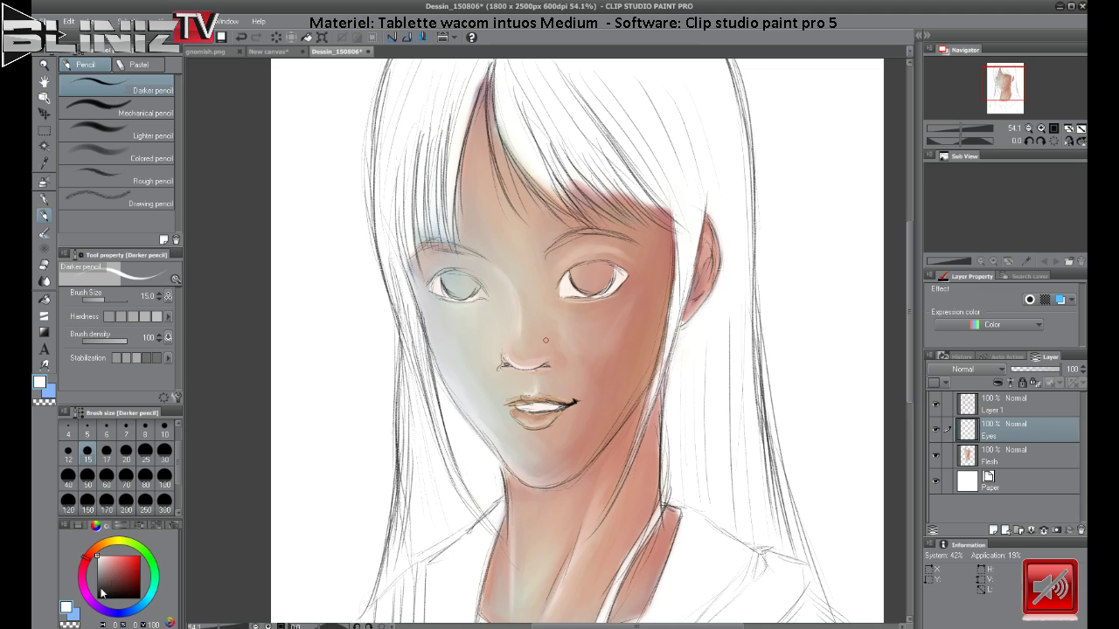
left_click_drag(101, 591, 139, 598)
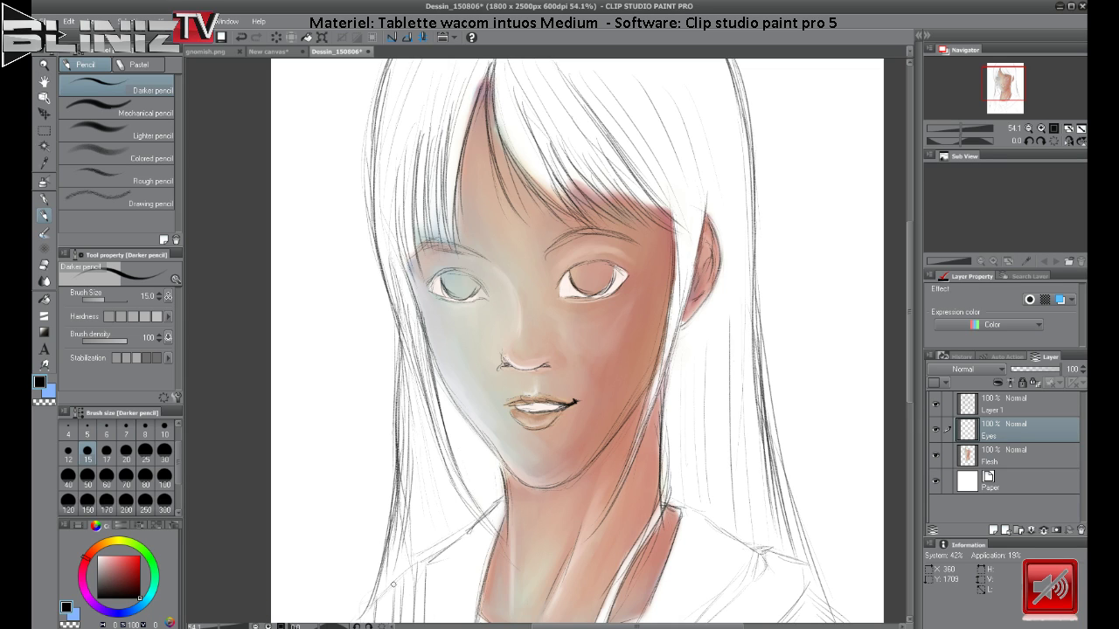
left_click(164, 430)
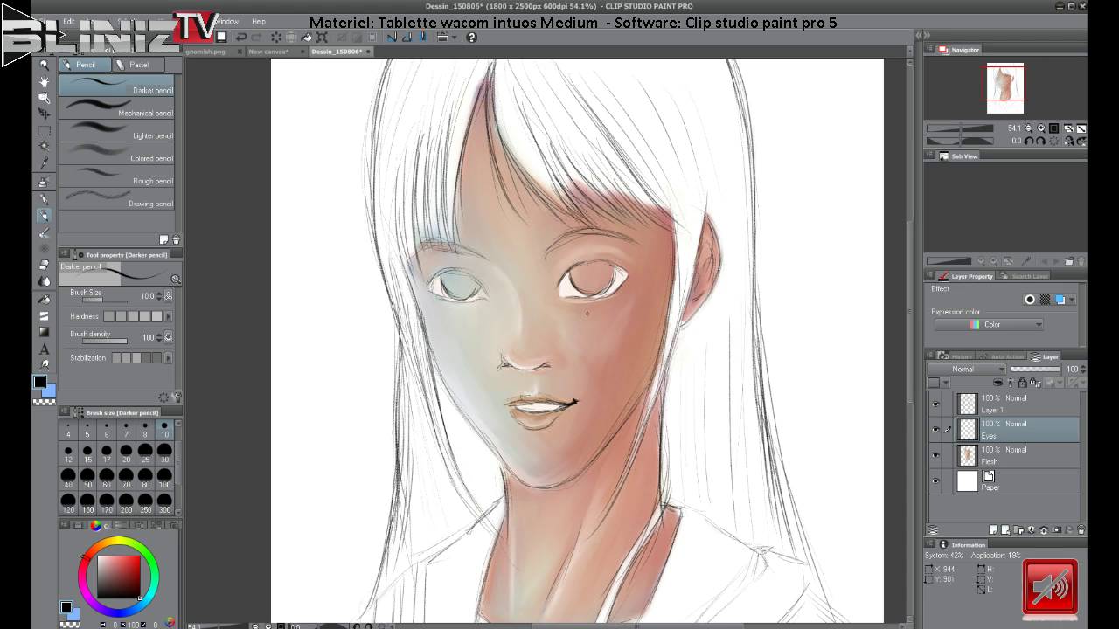
left_click(663, 252, "alt")
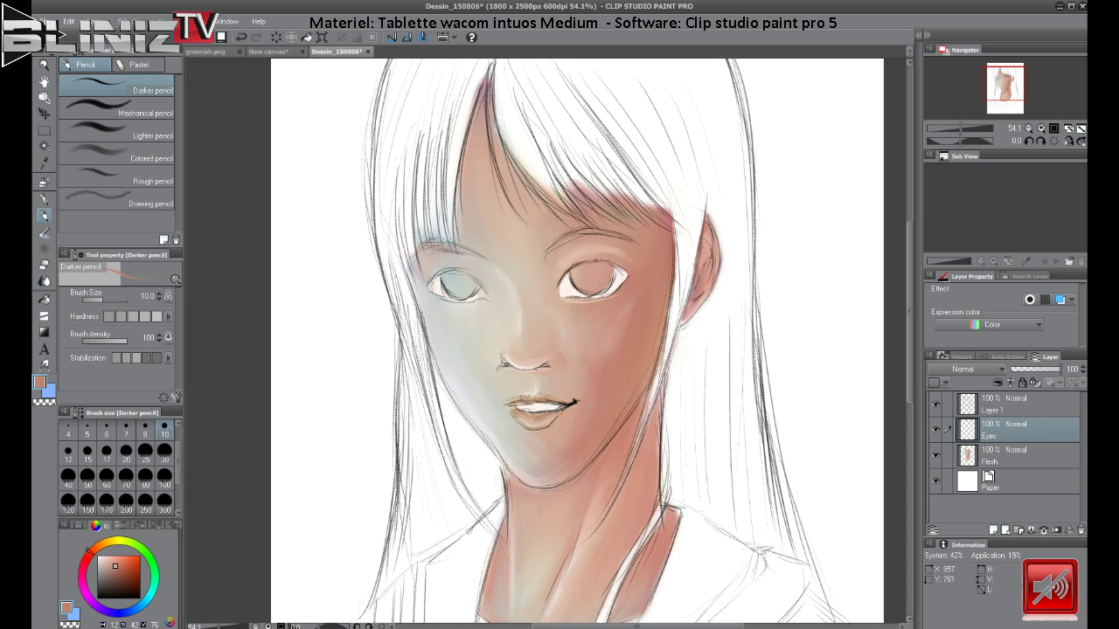
left_click(123, 572)
key("ctrl+z")
left_click_drag(962, 131, 972, 129)
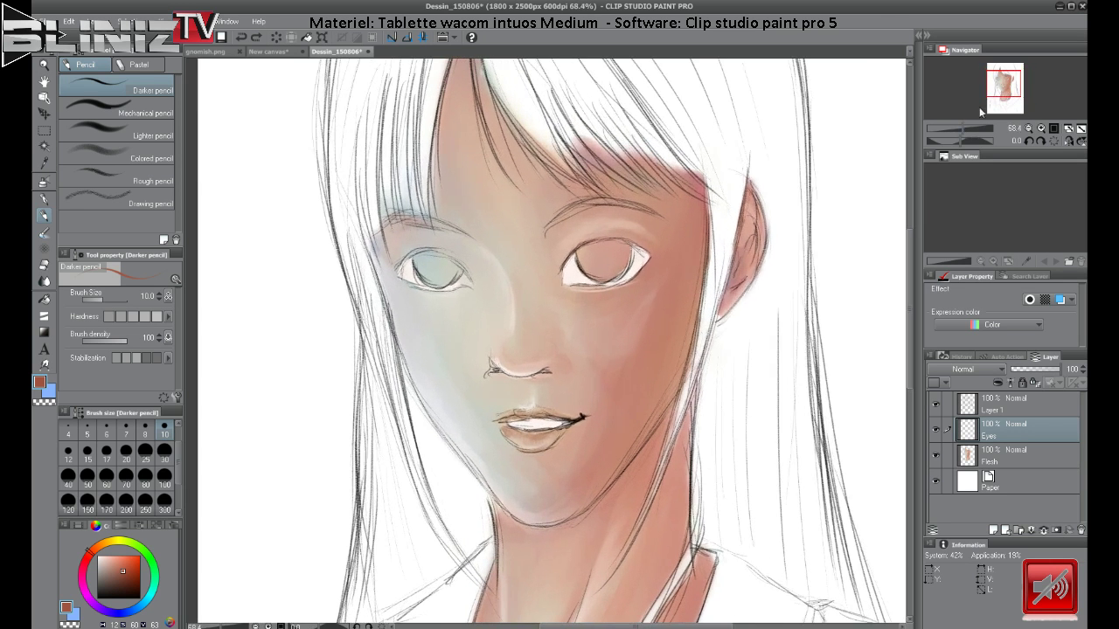
left_click_drag(1005, 87, 1012, 83)
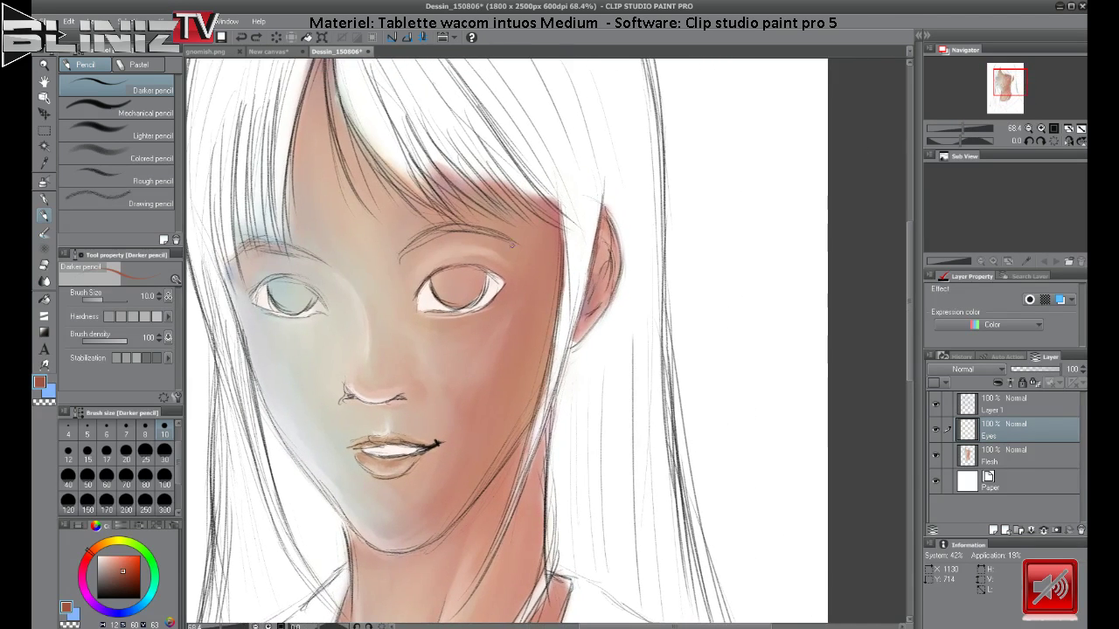
left_click(423, 283)
left_click_drag(415, 304, 421, 290)
Trace the upper and lower lids of the right eye in a darker brown with the Darker pencil.
left_click(122, 583)
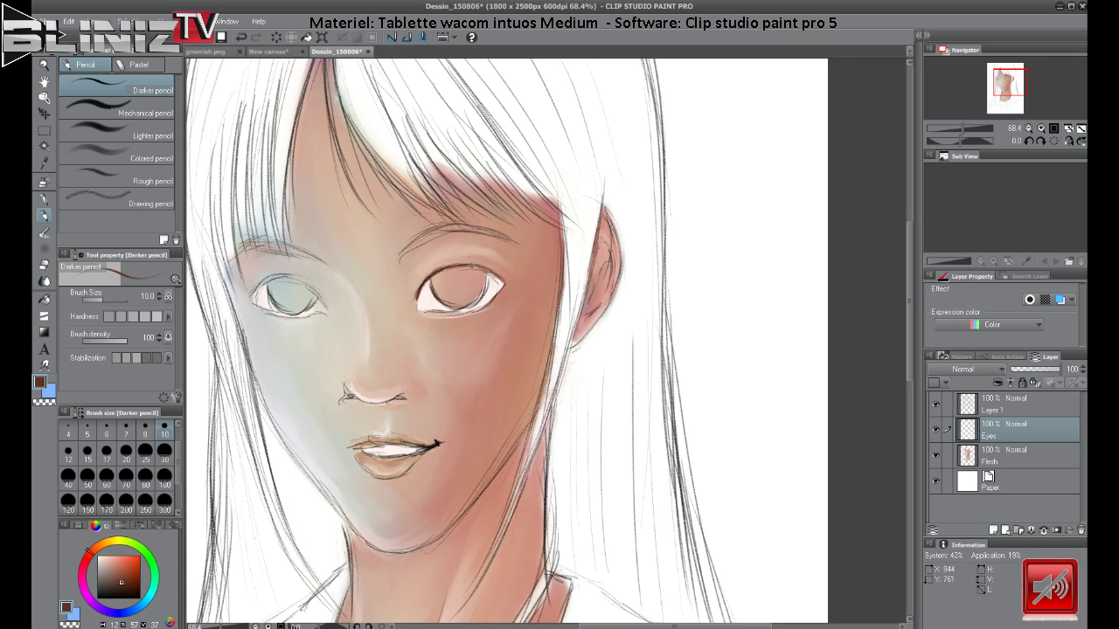
left_click_drag(437, 270, 460, 264)
left_click_drag(452, 316, 482, 312)
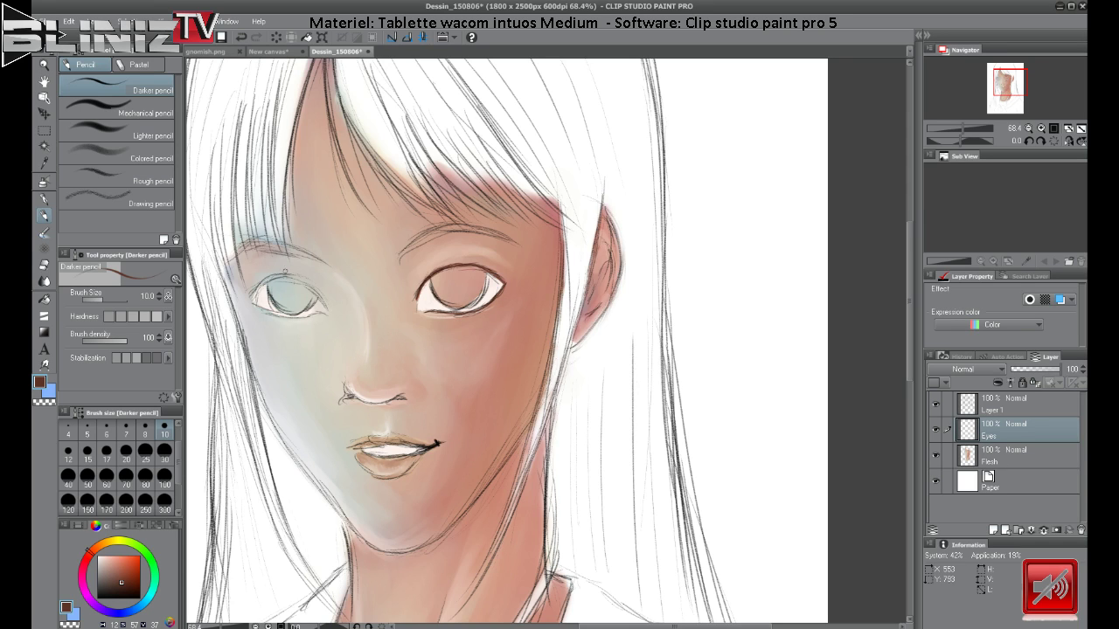
Outline the upper and lower lids of the left eye in the same dark brown.
mouse_move(256, 292)
left_mouse_down()
mouse_move(292, 274)
mouse_move(327, 306)
left_mouse_up()
left_click_drag(255, 305, 282, 315)
mouse_move(257, 307)
left_mouse_down()
mouse_move(290, 320)
mouse_move(328, 308)
left_mouse_up()
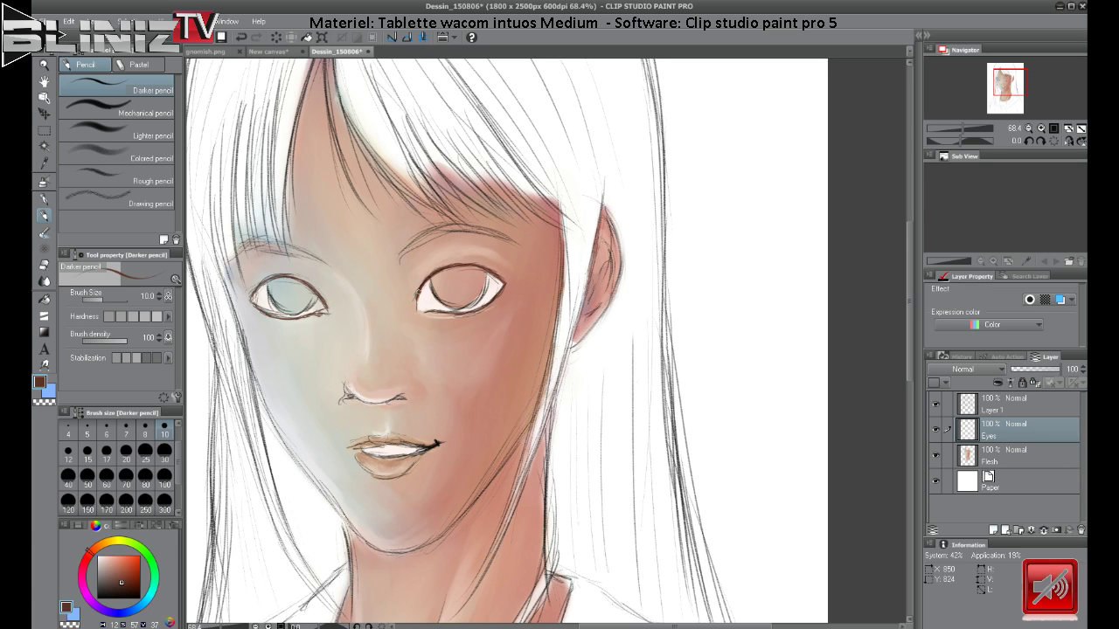
Reinforce the inner corner of the right eye with short dark brown pencil strokes.
left_click_drag(416, 299, 419, 312)
mouse_move(418, 311)
left_mouse_down()
mouse_move(429, 311)
mouse_move(420, 299)
left_mouse_up()
left_click_drag(422, 307, 415, 309)
Soften the lower lid line of the left eye in dark brown with Transparent watercolor at size 15.
left_click(46, 233)
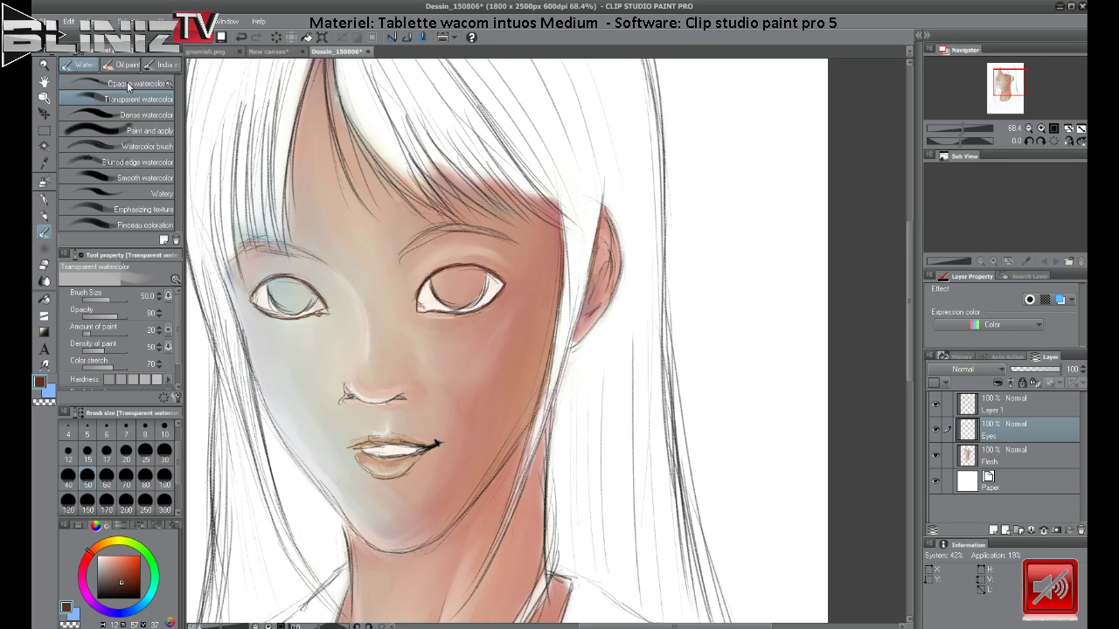
left_click(87, 451)
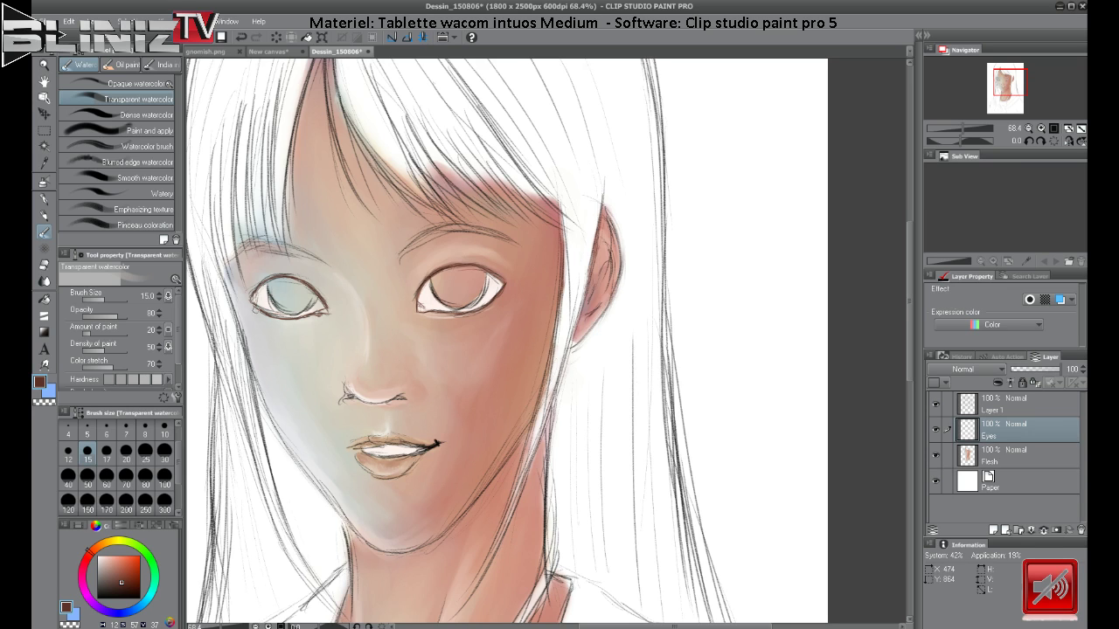
mouse_move(285, 320)
left_mouse_down()
mouse_move(258, 307)
mouse_move(315, 317)
left_mouse_up()
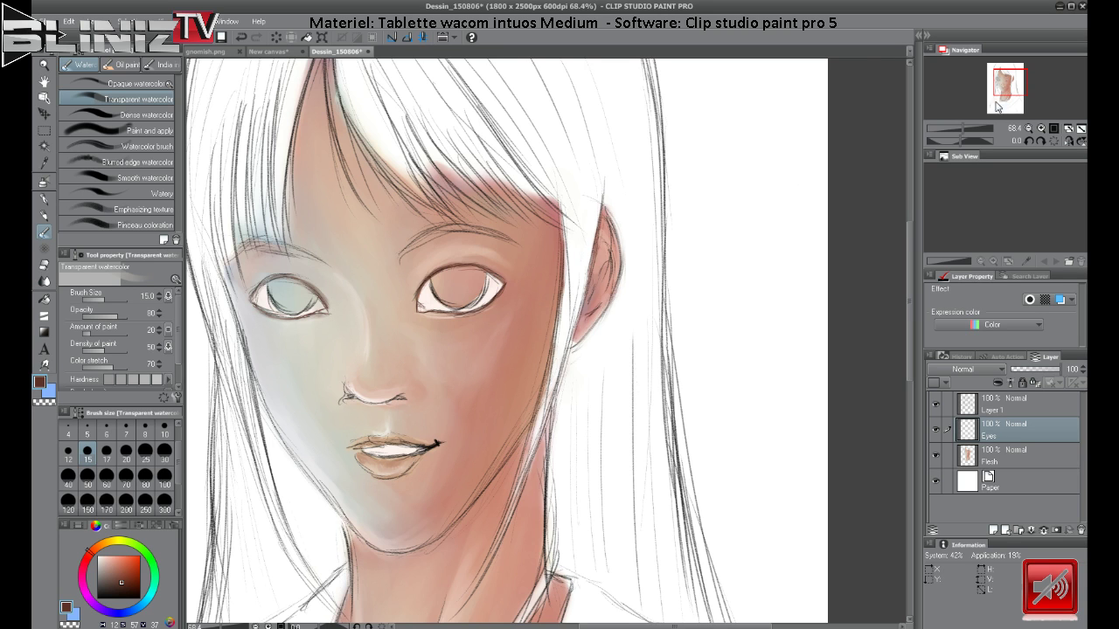
Merge the Eyes layer down into the Flesh layer.
mouse_move(958, 125)
left_mouse_down()
mouse_move(944, 127)
mouse_move(965, 122)
left_mouse_up()
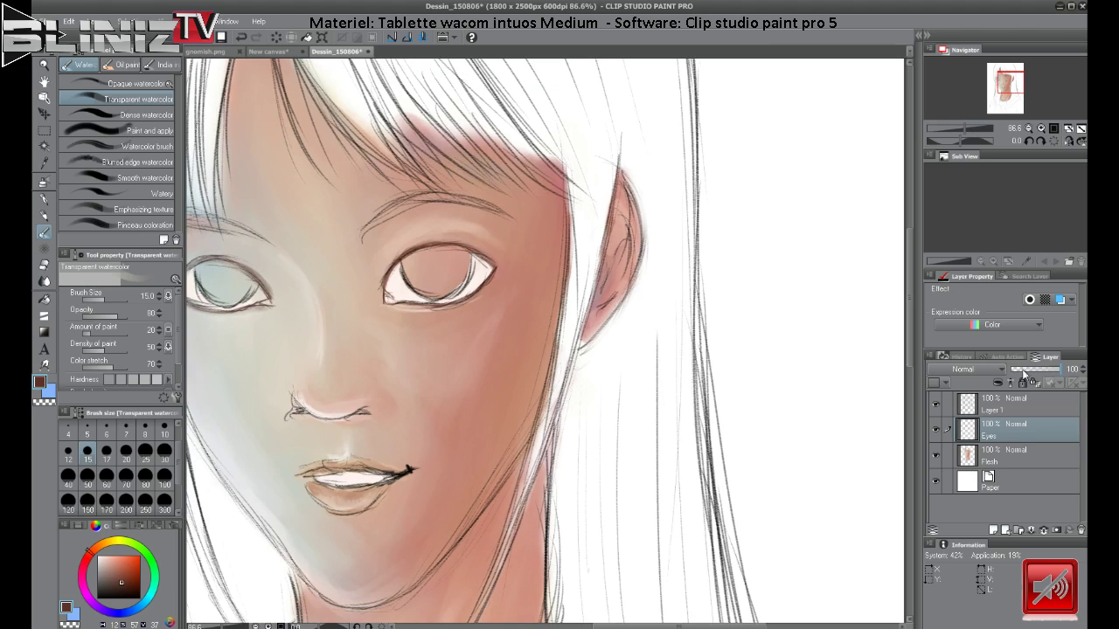
left_click(1043, 530)
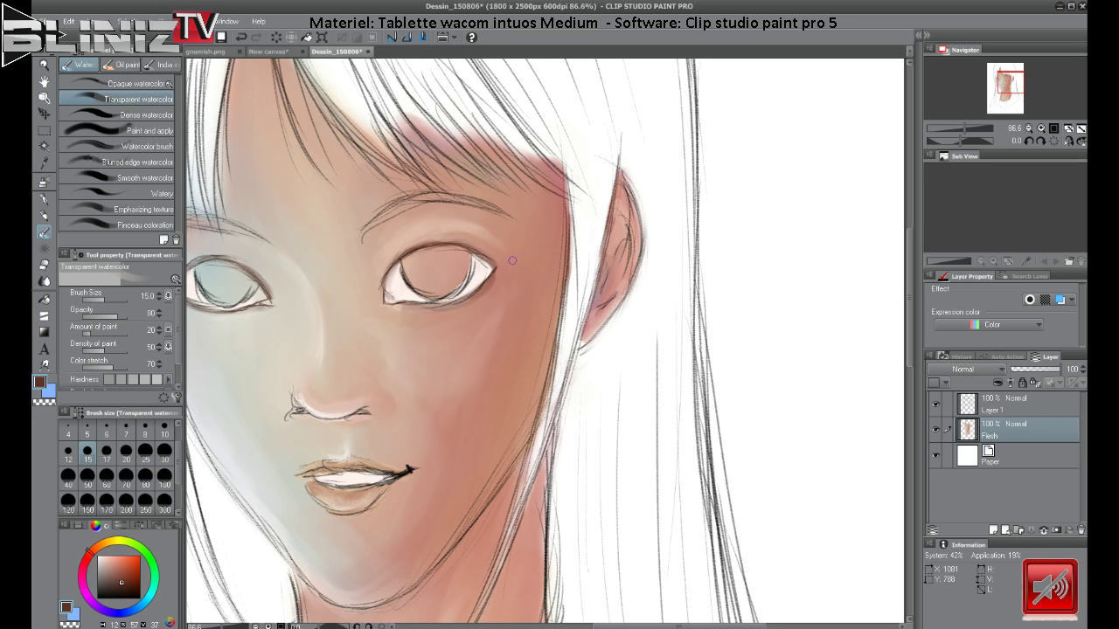
mouse_move(486, 281)
left_mouse_down()
mouse_move(574, 300)
mouse_move(577, 282)
left_mouse_up()
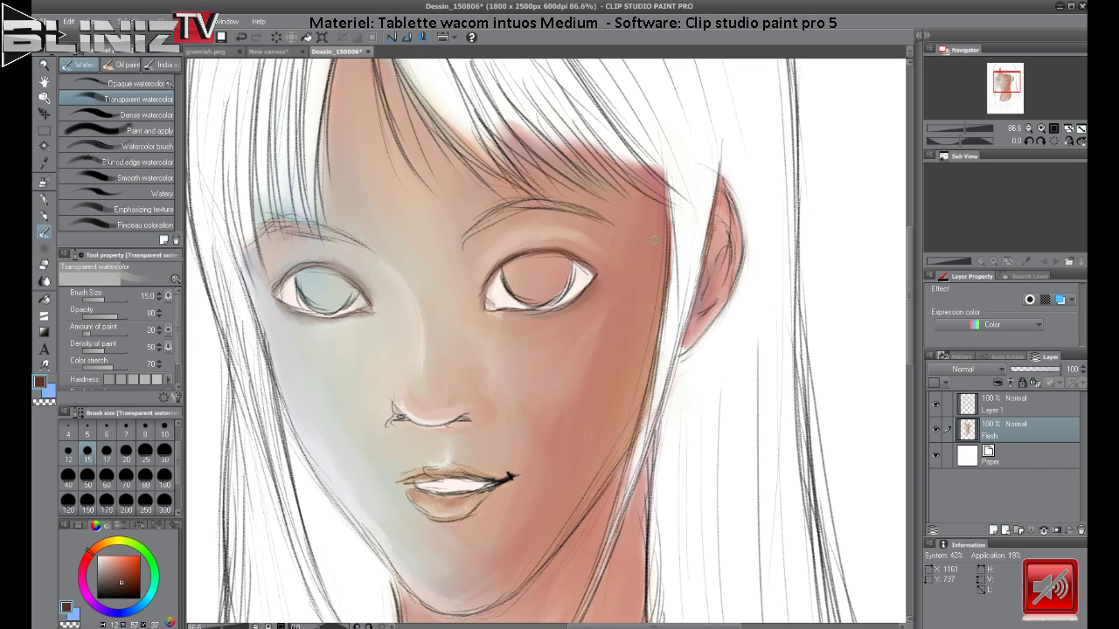
On a new layer above Flesh, fill the iris of the left eye in dark brown with Dense watercolor at size 25.
left_click(993, 530)
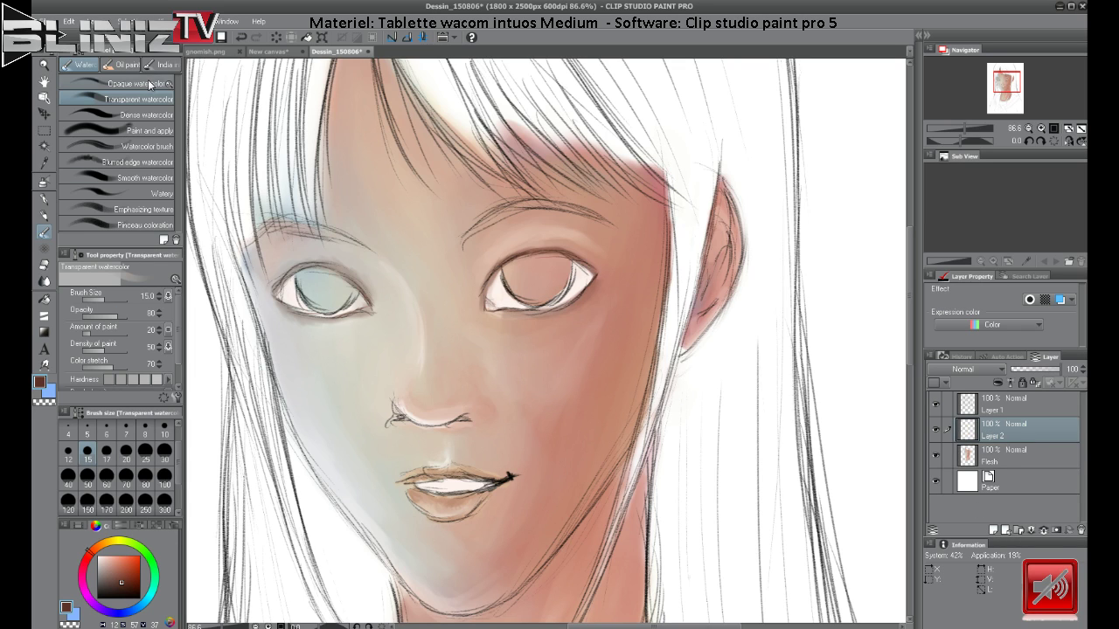
left_click(150, 84)
left_click(147, 115)
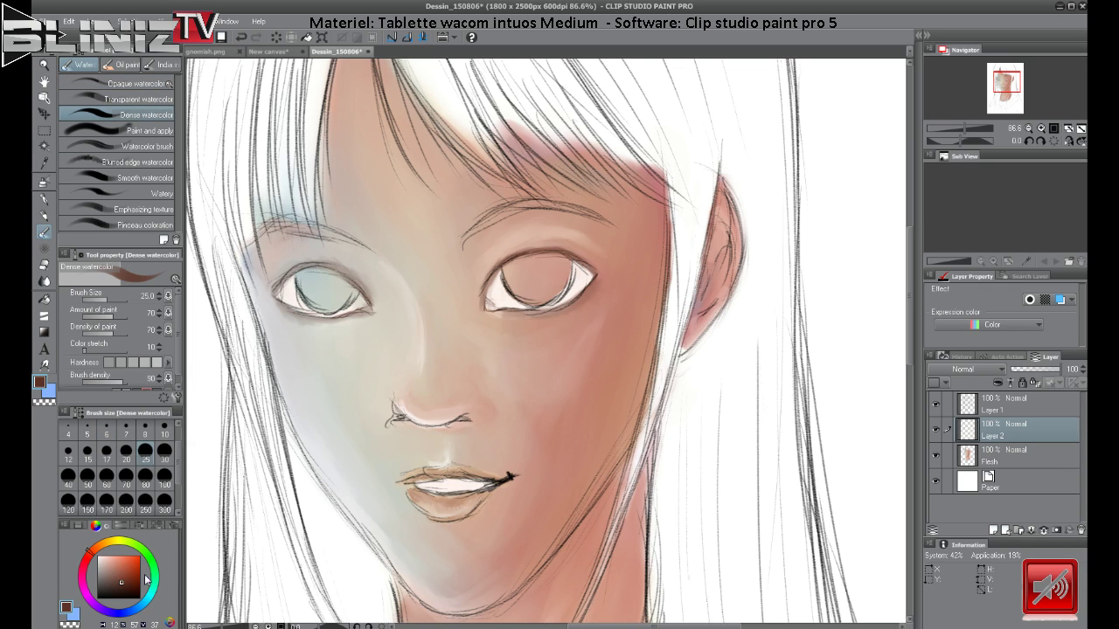
left_click_drag(128, 573, 133, 591)
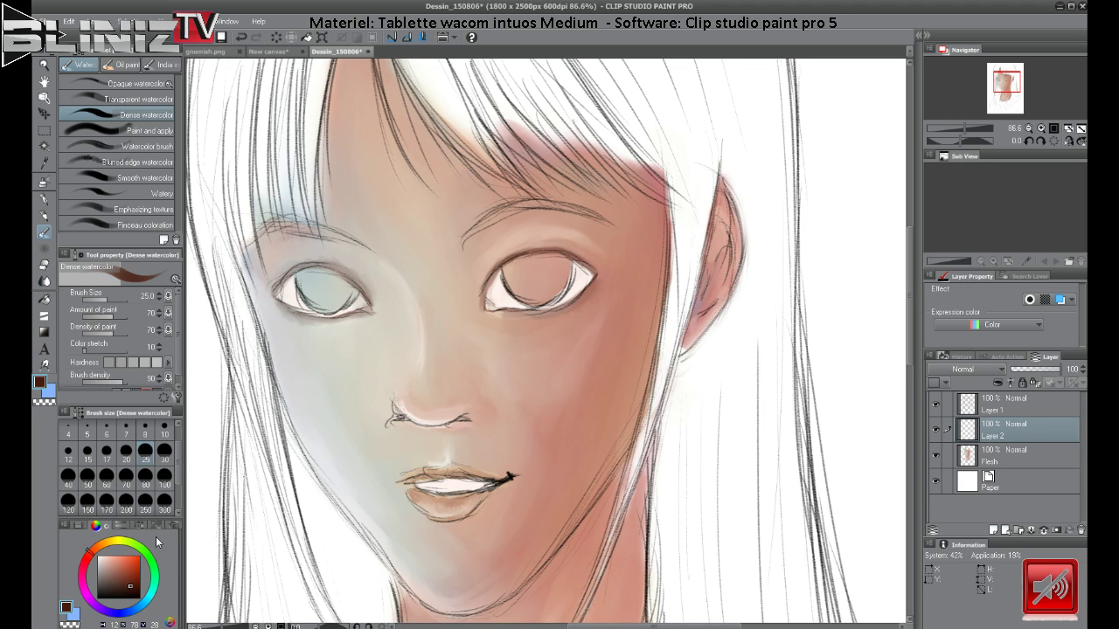
mouse_move(305, 288)
left_mouse_down()
mouse_move(334, 298)
mouse_move(305, 292)
mouse_move(327, 307)
mouse_move(311, 293)
mouse_move(332, 308)
mouse_move(334, 292)
mouse_move(326, 309)
mouse_move(342, 292)
mouse_move(329, 310)
mouse_move(349, 287)
mouse_move(328, 312)
mouse_move(355, 287)
left_mouse_up()
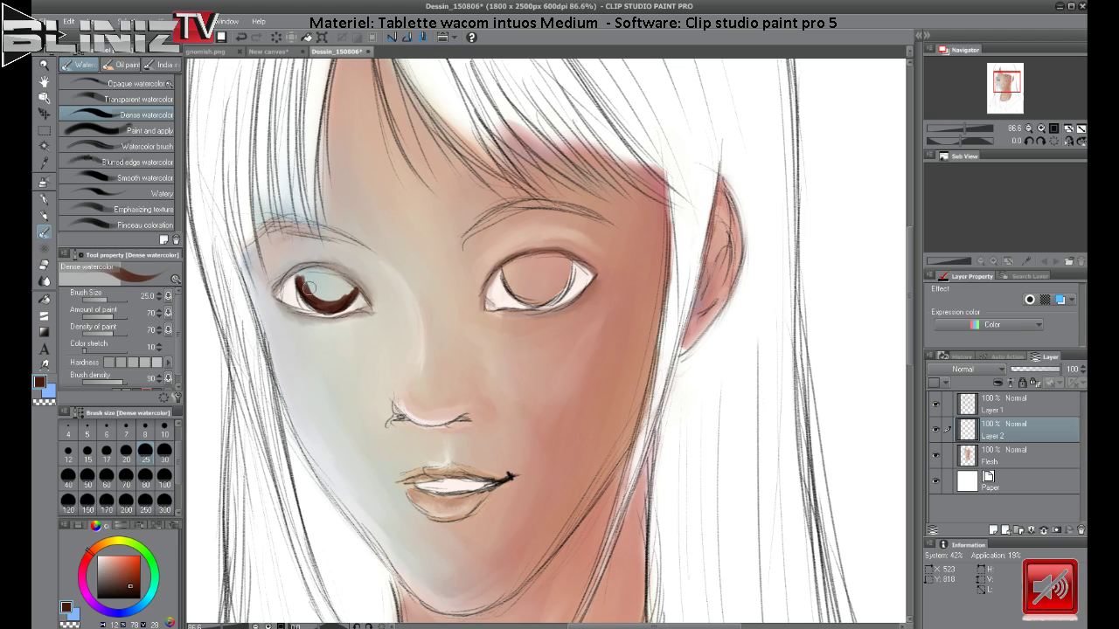
mouse_move(306, 282)
left_mouse_down()
mouse_move(306, 271)
mouse_move(334, 268)
mouse_move(347, 283)
left_mouse_up()
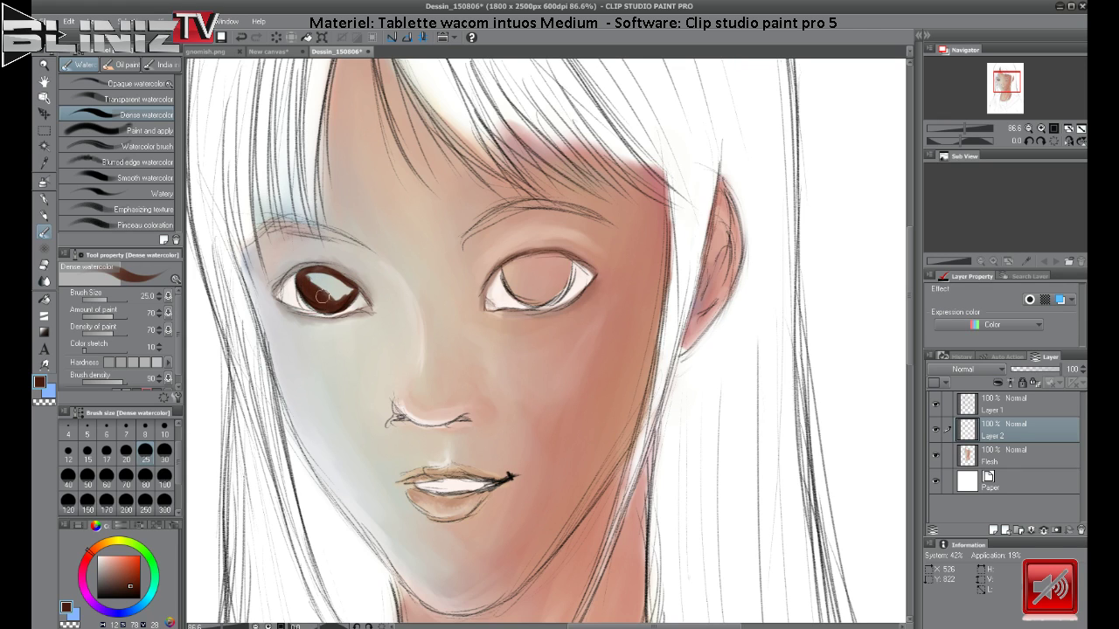
left_click_drag(321, 298, 305, 275)
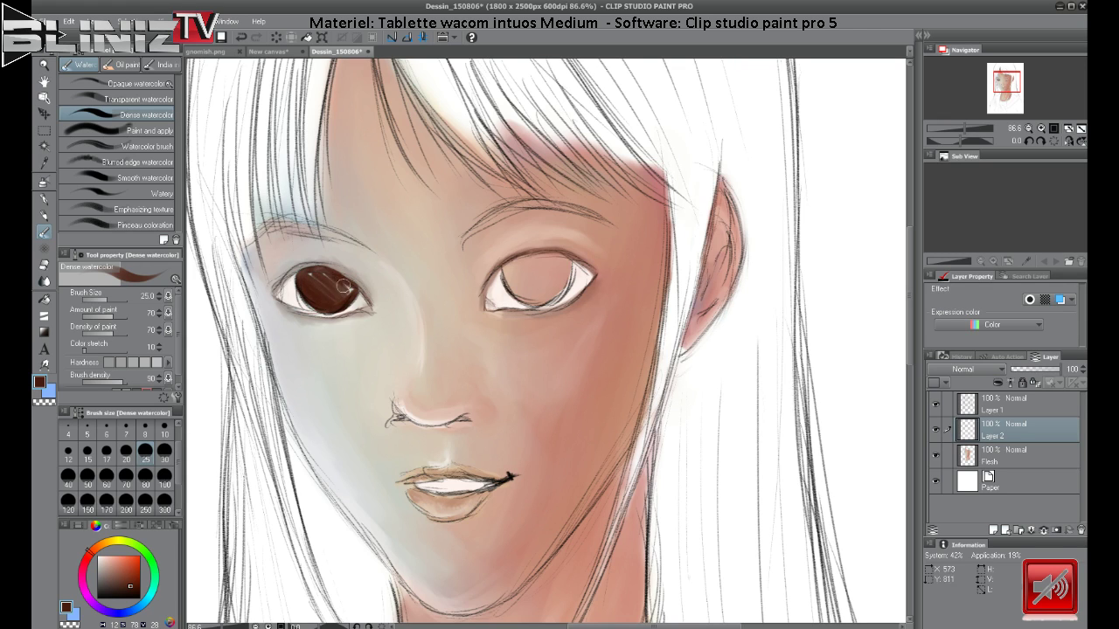
left_click_drag(347, 292, 337, 295)
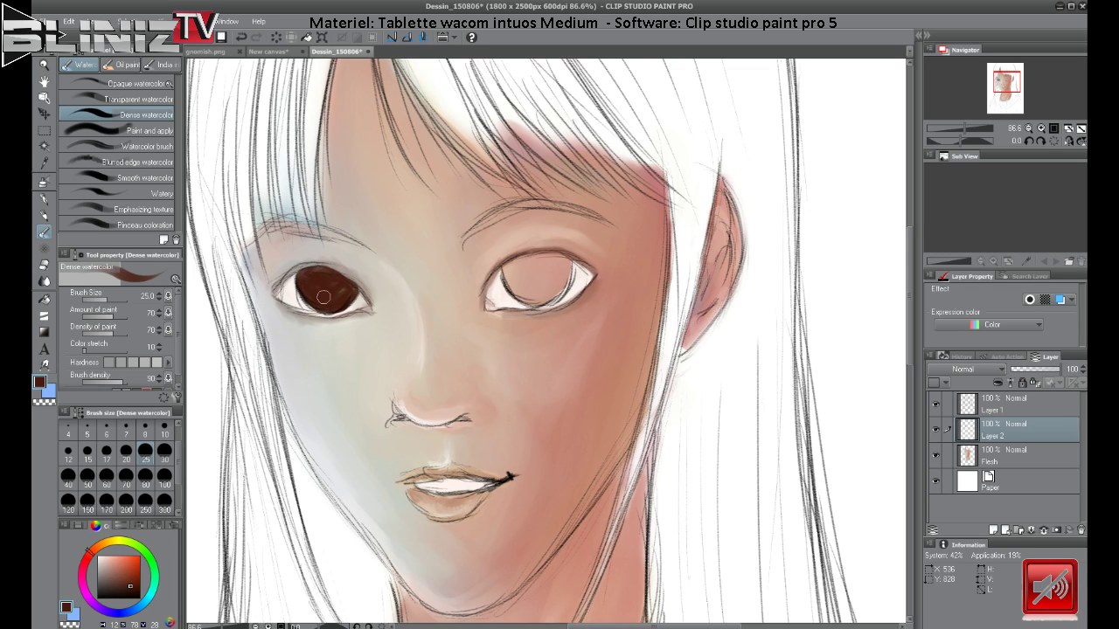
mouse_move(322, 281)
left_mouse_down()
mouse_move(344, 279)
mouse_move(306, 274)
mouse_move(327, 273)
mouse_move(300, 278)
mouse_move(334, 303)
mouse_move(312, 282)
mouse_move(353, 289)
mouse_move(323, 322)
left_mouse_up()
Fill the iris of the right eye in the same dark brown with Dense watercolor.
mouse_move(508, 269)
left_mouse_down()
mouse_move(546, 287)
mouse_move(526, 294)
mouse_move(549, 295)
mouse_move(539, 299)
mouse_move(551, 280)
mouse_move(534, 300)
mouse_move(564, 275)
mouse_move(556, 294)
mouse_move(568, 263)
mouse_move(563, 288)
mouse_move(569, 261)
mouse_move(568, 277)
mouse_move(569, 264)
mouse_move(549, 300)
mouse_move(568, 268)
mouse_move(548, 293)
mouse_move(557, 278)
mouse_move(532, 295)
mouse_move(505, 279)
mouse_move(527, 282)
mouse_move(507, 271)
mouse_move(532, 262)
left_mouse_up()
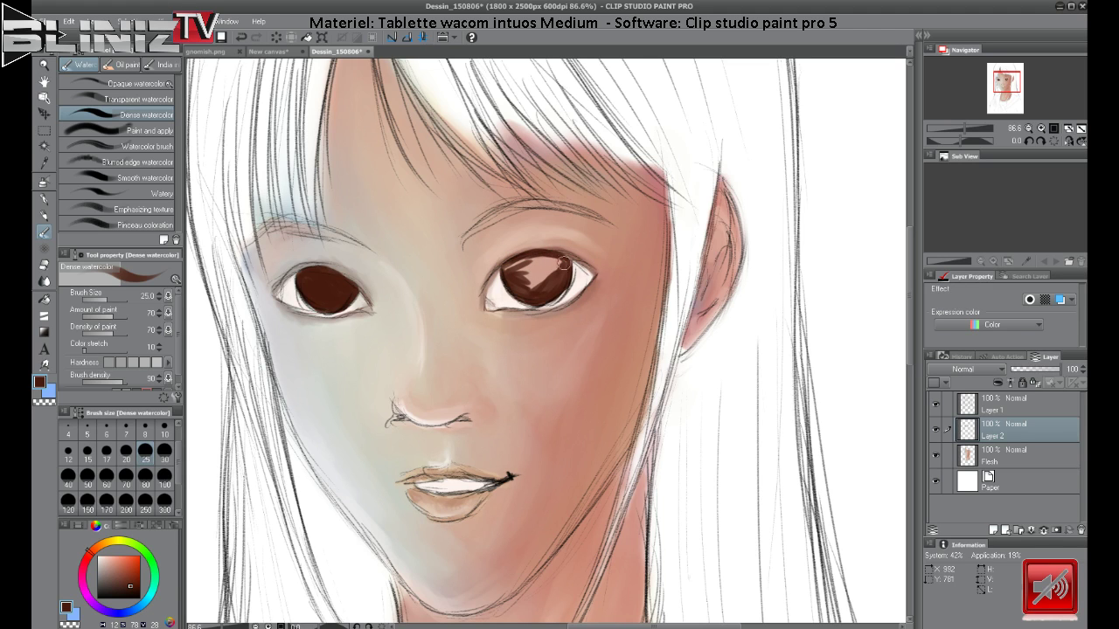
mouse_move(565, 272)
left_mouse_down()
mouse_move(537, 289)
mouse_move(543, 278)
mouse_move(525, 284)
mouse_move(511, 272)
mouse_move(526, 295)
mouse_move(508, 270)
mouse_move(544, 292)
mouse_move(519, 278)
mouse_move(542, 276)
mouse_move(512, 268)
mouse_move(562, 267)
left_mouse_up()
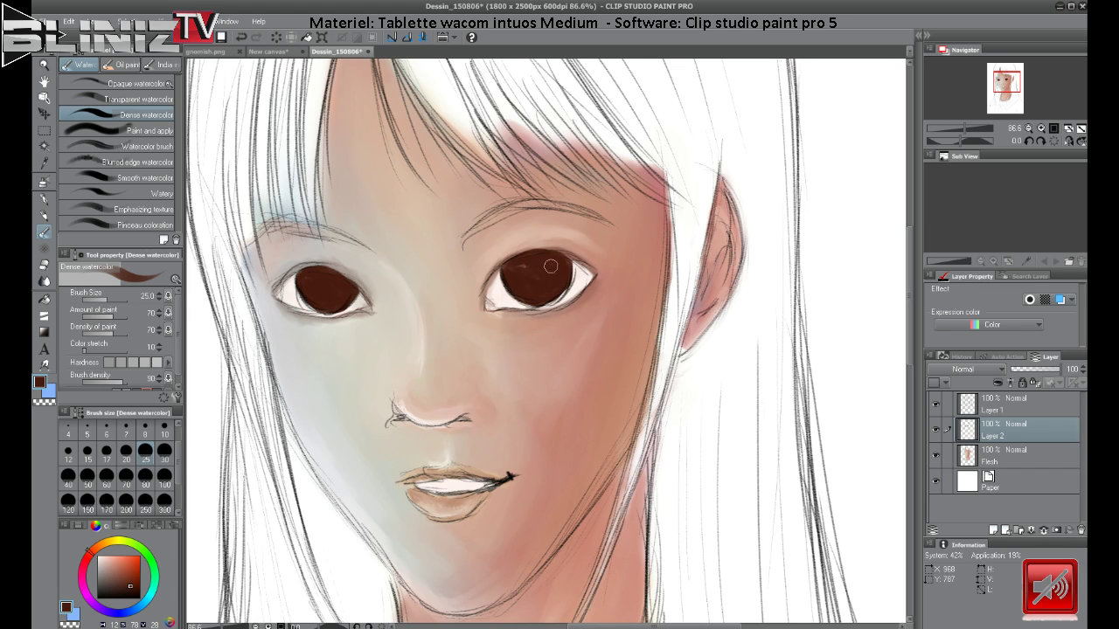
mouse_move(551, 265)
left_mouse_down()
mouse_move(516, 272)
mouse_move(542, 265)
mouse_move(529, 284)
mouse_move(513, 274)
mouse_move(538, 291)
left_mouse_up()
Sketch the lower curve of the pupil in both eyes in black with the Darker pencil at size 20.
left_click(44, 216)
left_click(111, 108)
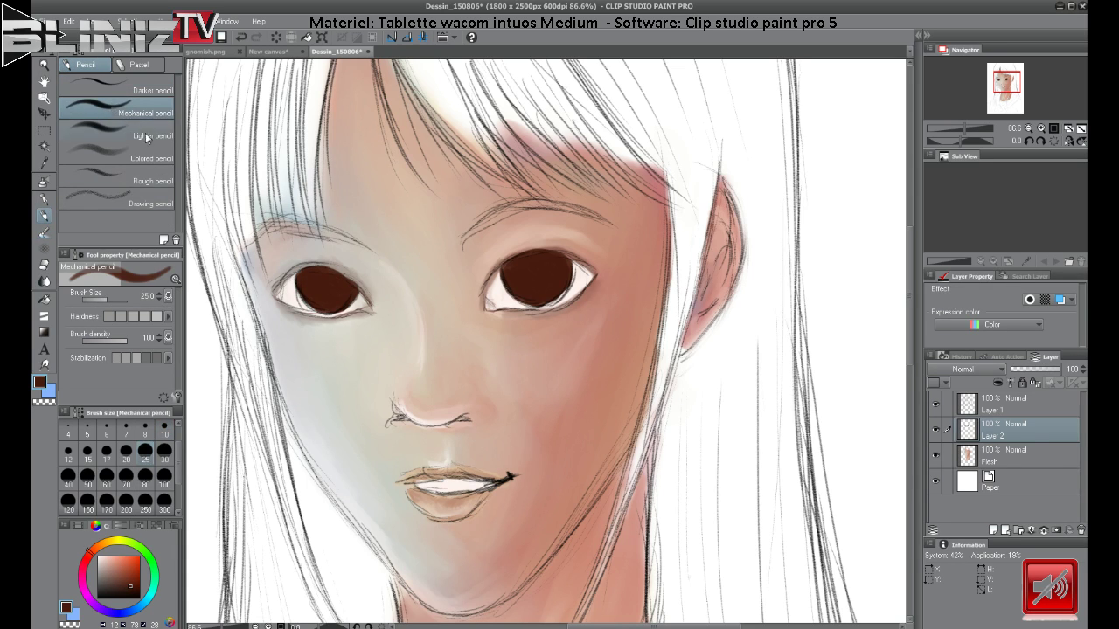
left_click(145, 86)
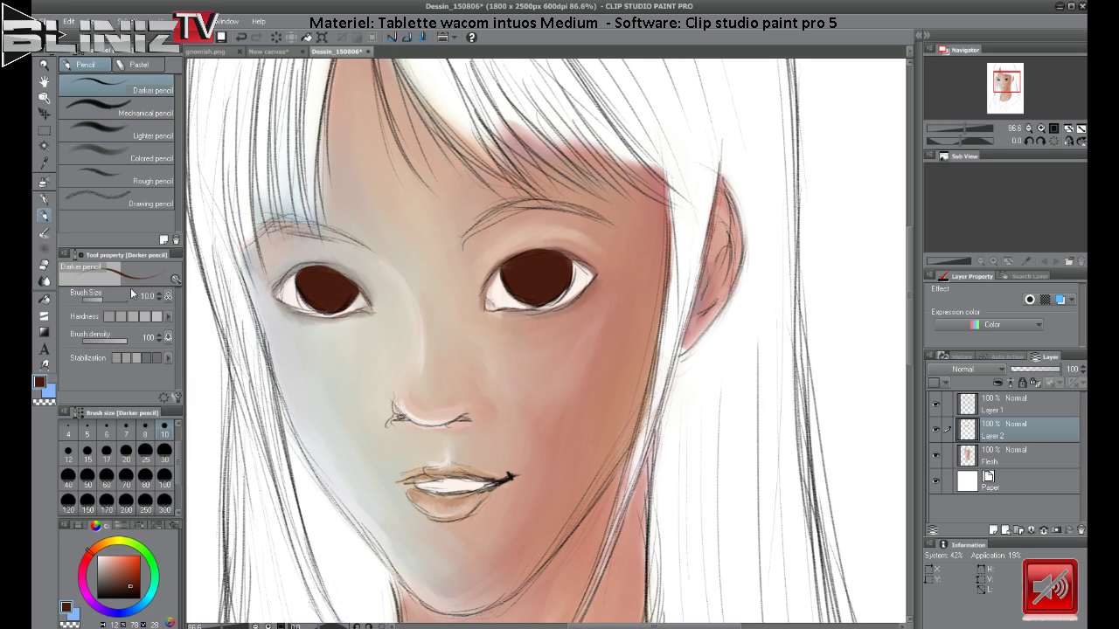
left_click_drag(118, 586, 140, 597)
left_click(131, 453)
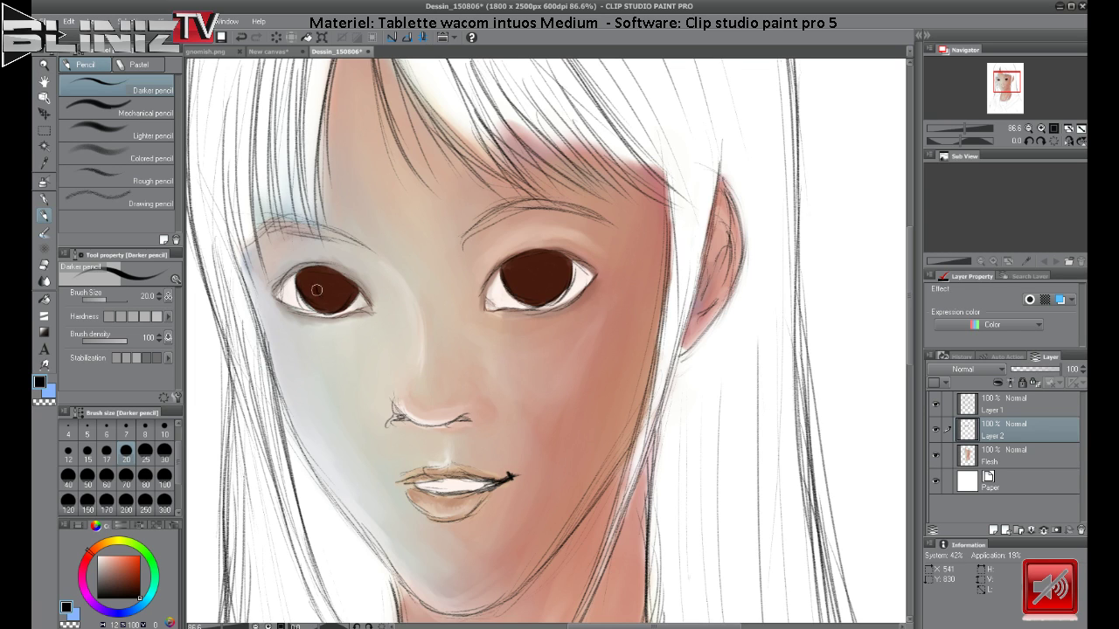
mouse_move(317, 290)
left_mouse_down()
mouse_move(339, 290)
mouse_move(323, 301)
mouse_move(314, 285)
mouse_move(327, 299)
mouse_move(318, 288)
mouse_move(341, 291)
left_mouse_up()
left_click_drag(522, 277, 530, 290)
mouse_move(522, 281)
left_mouse_down()
mouse_move(533, 287)
mouse_move(545, 275)
left_mouse_up()
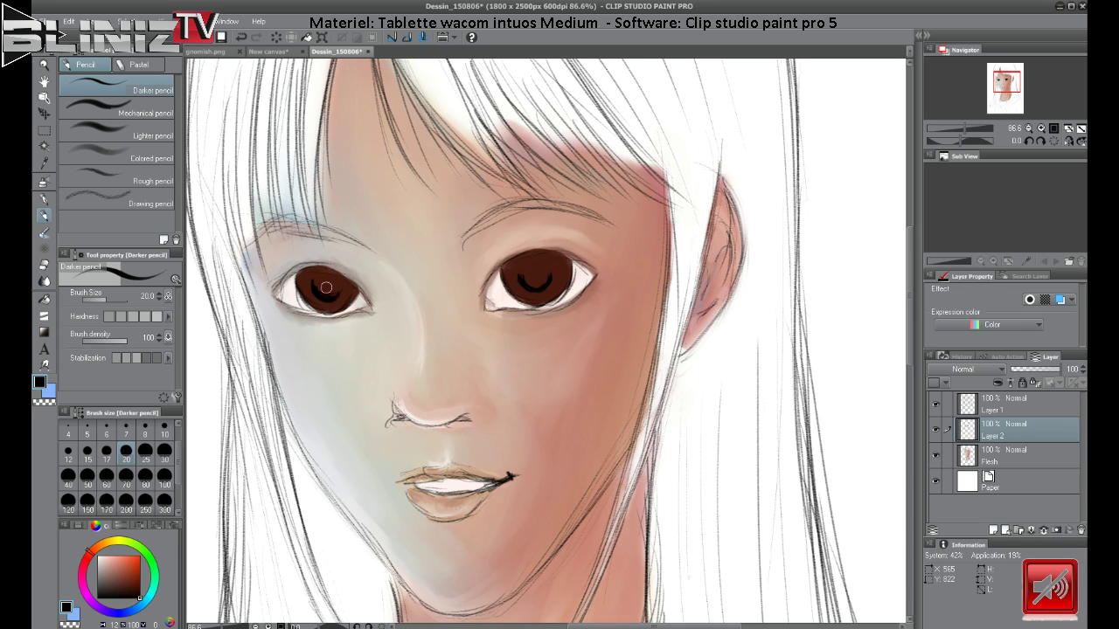
Fill in the black pupils of both eyes and soften their edges with Opaque watercolor at size 15.
mouse_move(317, 289)
left_mouse_down()
mouse_move(339, 292)
mouse_move(322, 288)
left_mouse_up()
key("ctrl+z")
left_click_drag(531, 267, 542, 278)
left_click_drag(521, 278, 546, 271)
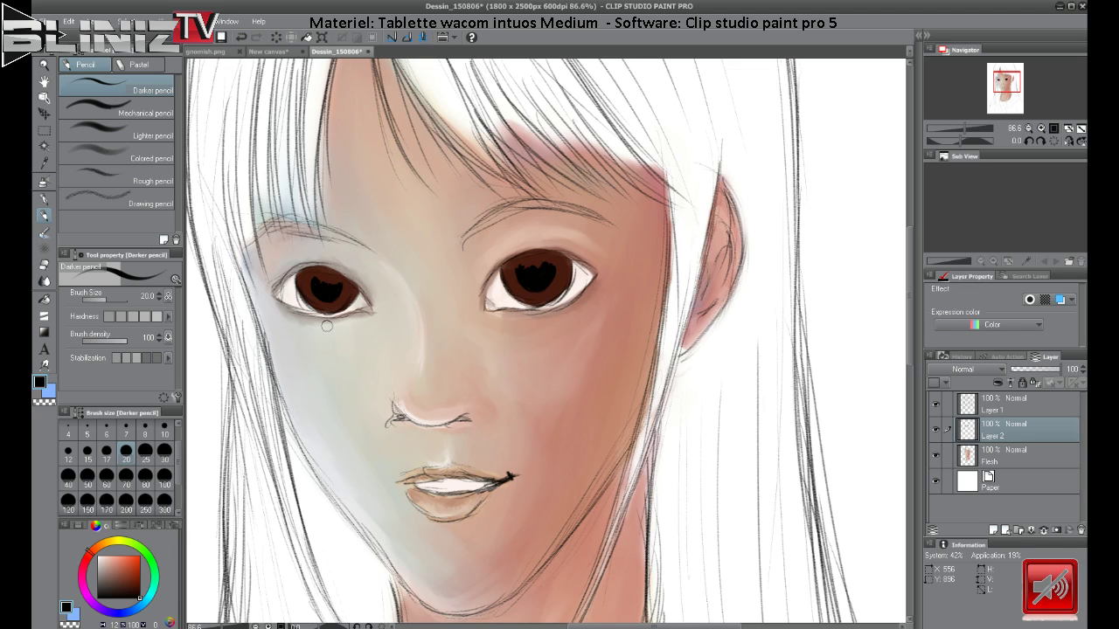
left_click(44, 232)
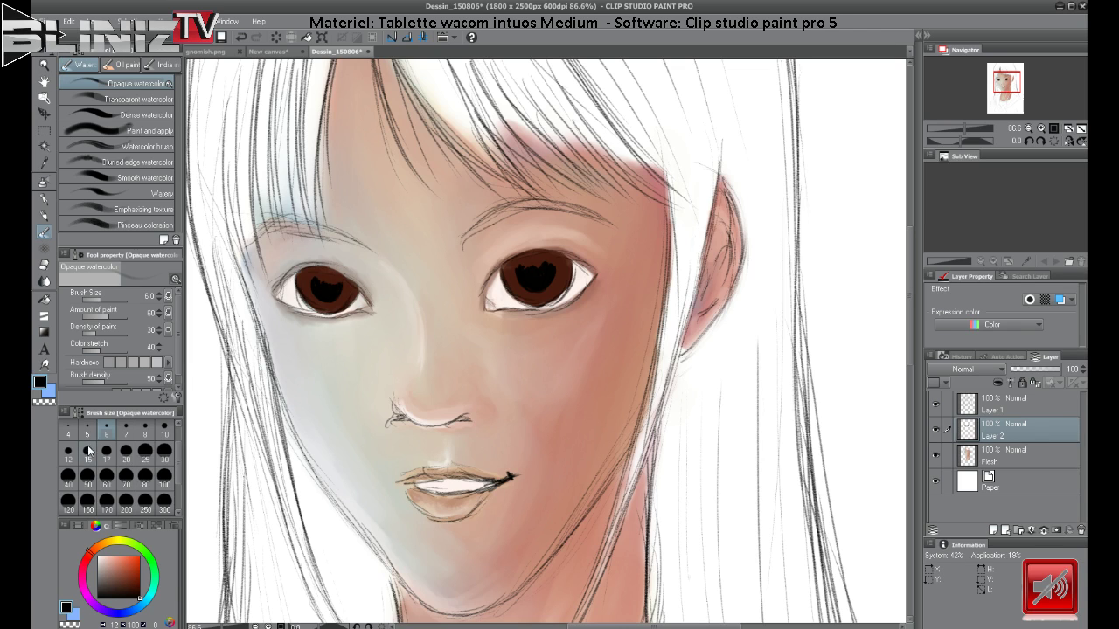
left_click(88, 451)
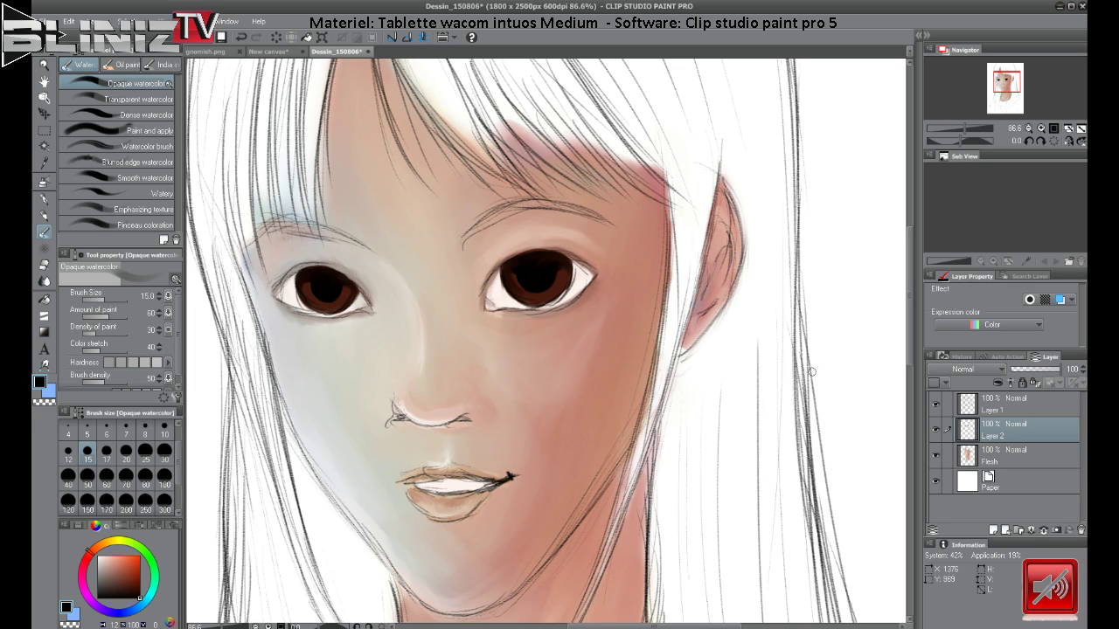
On another new layer, trace the lash lines of both eyes in black with Dense watercolor at size 15, and soften them with Transparent watercolor.
left_click(993, 529)
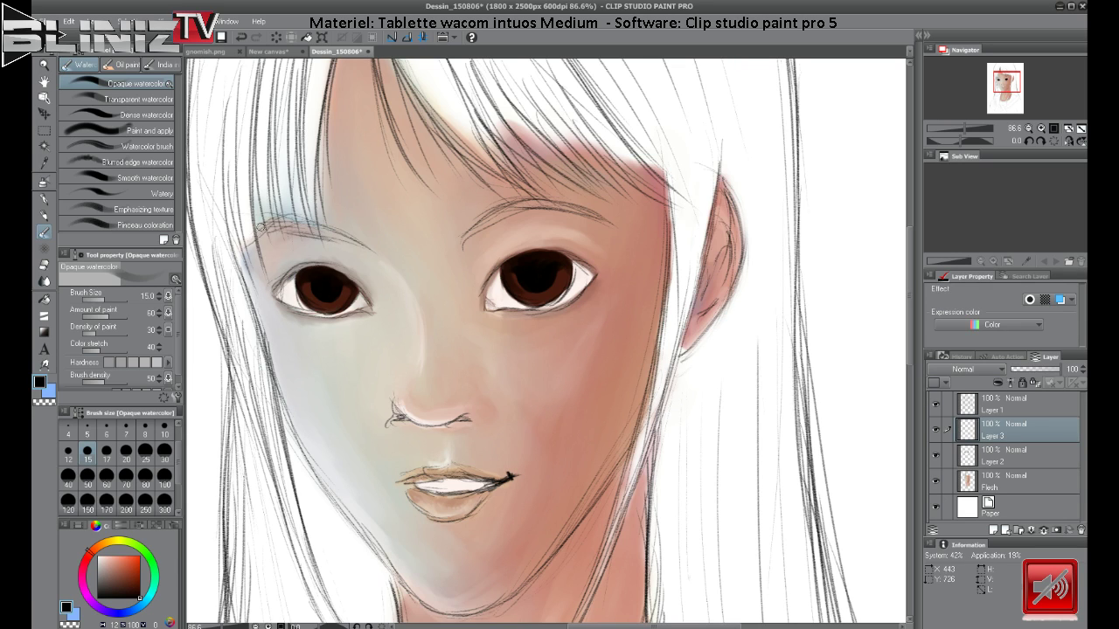
left_click(96, 113)
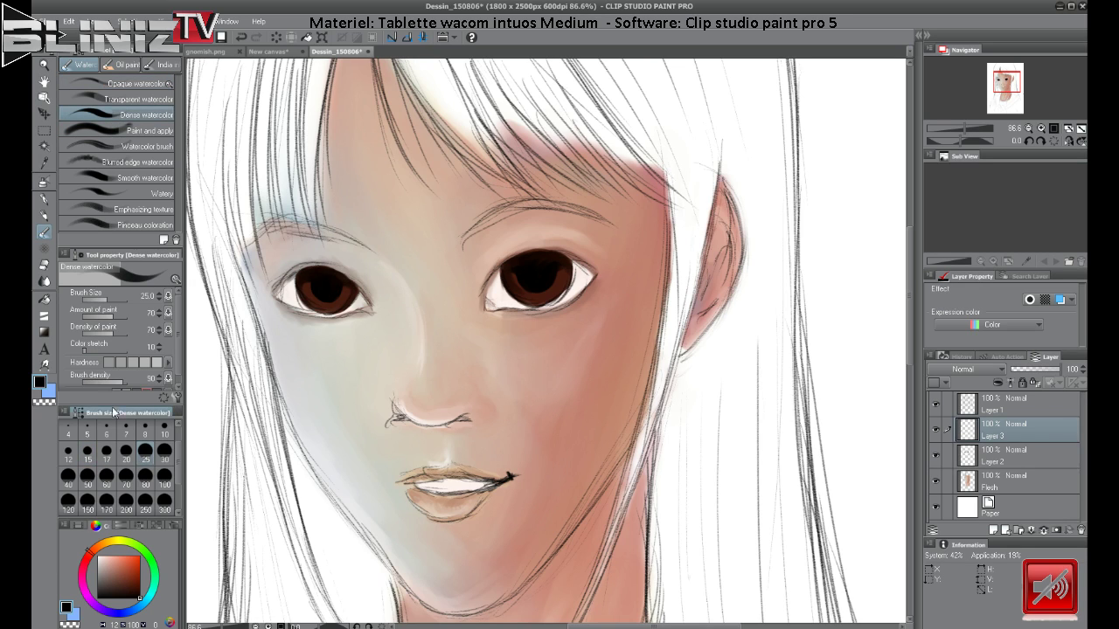
left_click(87, 452)
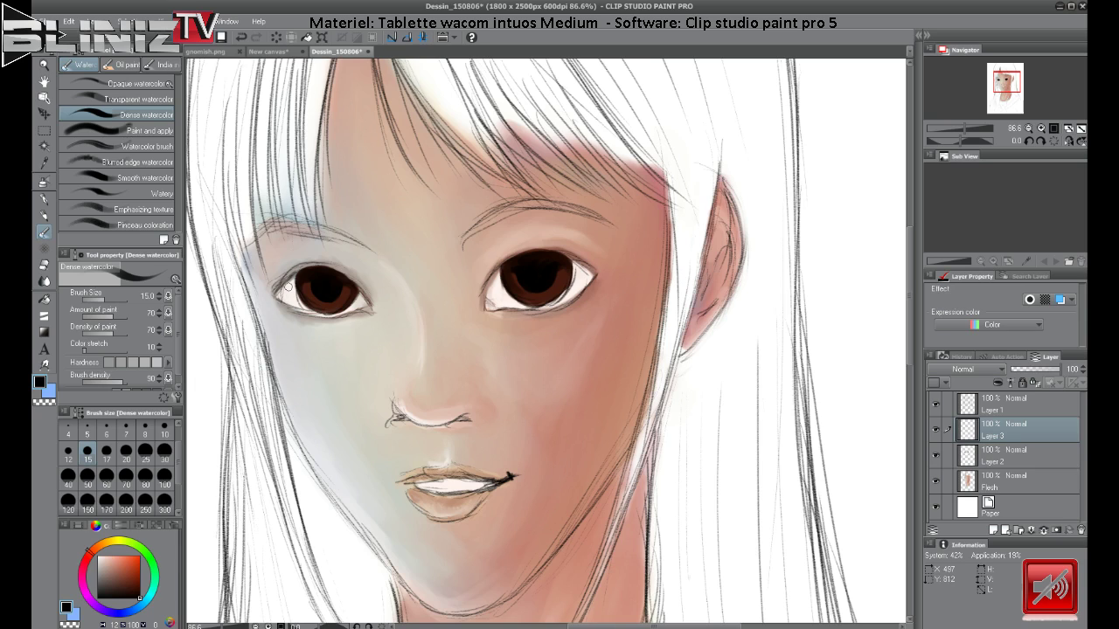
mouse_move(279, 291)
left_mouse_down()
mouse_move(311, 270)
mouse_move(282, 288)
mouse_move(308, 269)
mouse_move(285, 287)
mouse_move(307, 266)
mouse_move(287, 285)
mouse_move(295, 269)
mouse_move(313, 276)
mouse_move(290, 271)
mouse_move(325, 264)
mouse_move(345, 278)
mouse_move(311, 265)
mouse_move(350, 280)
mouse_move(308, 263)
mouse_move(353, 281)
mouse_move(340, 271)
mouse_move(337, 309)
left_mouse_up()
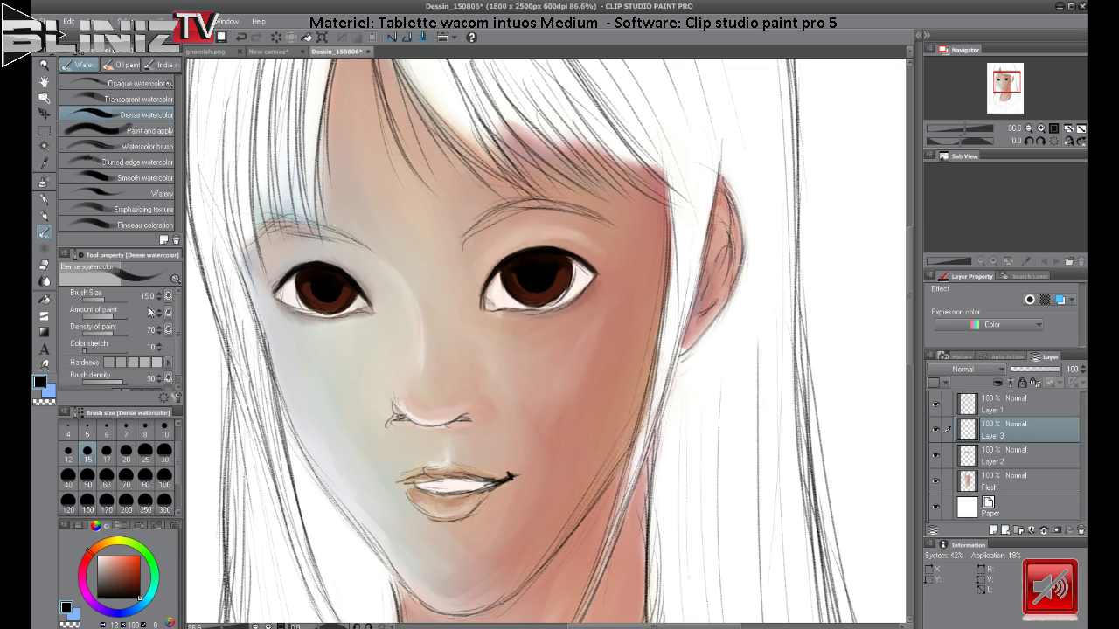
left_click(113, 101)
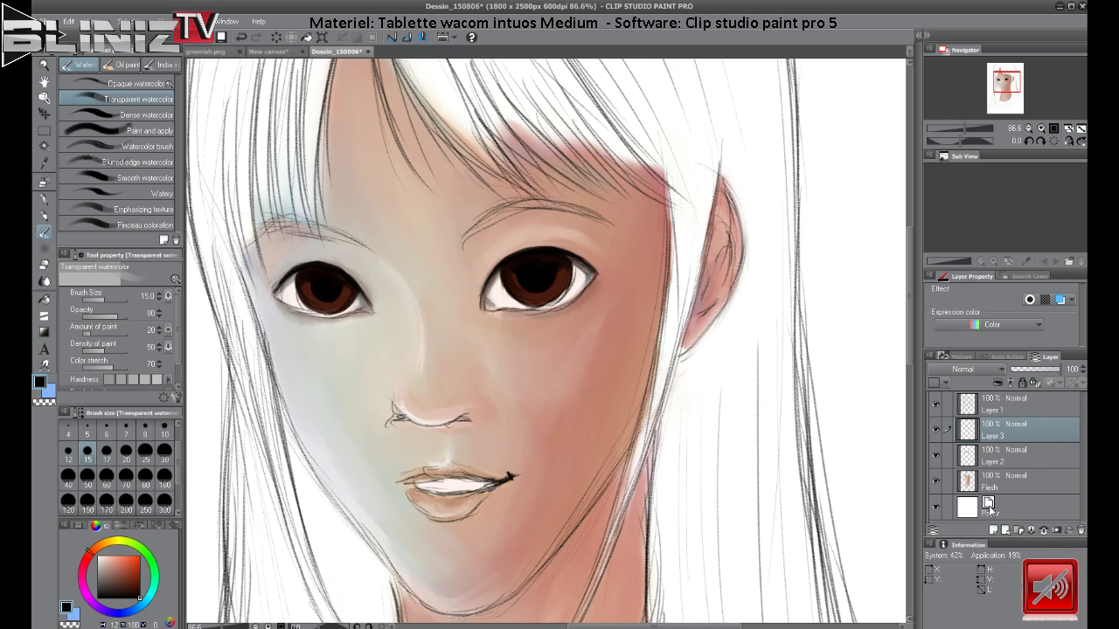
Add another raster layer directly above Layer 3.
left_click(1018, 455)
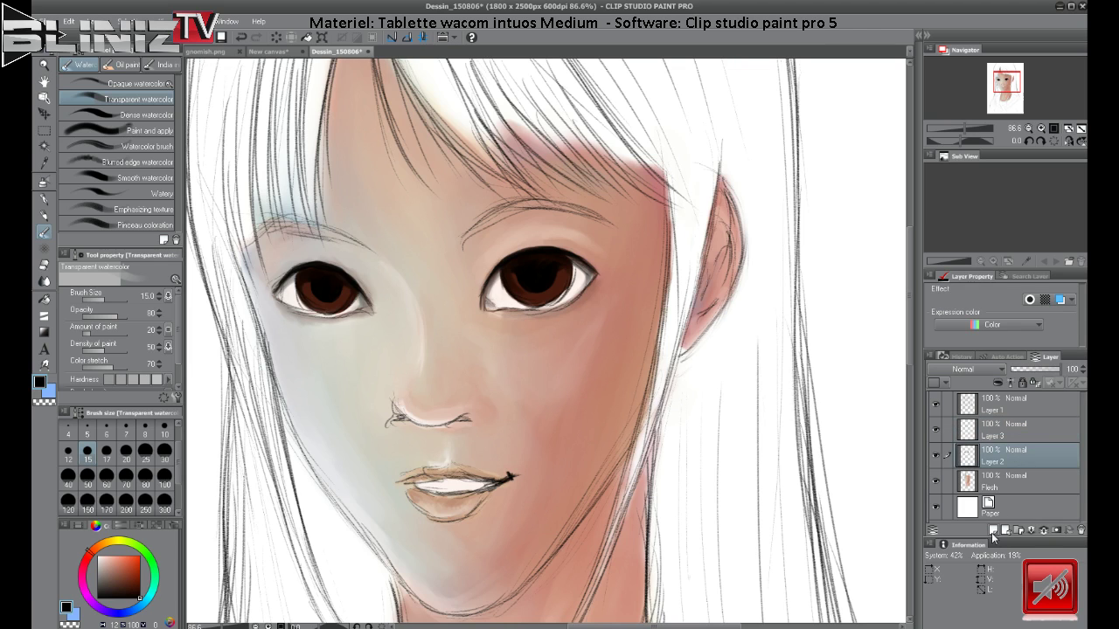
left_click(1018, 434)
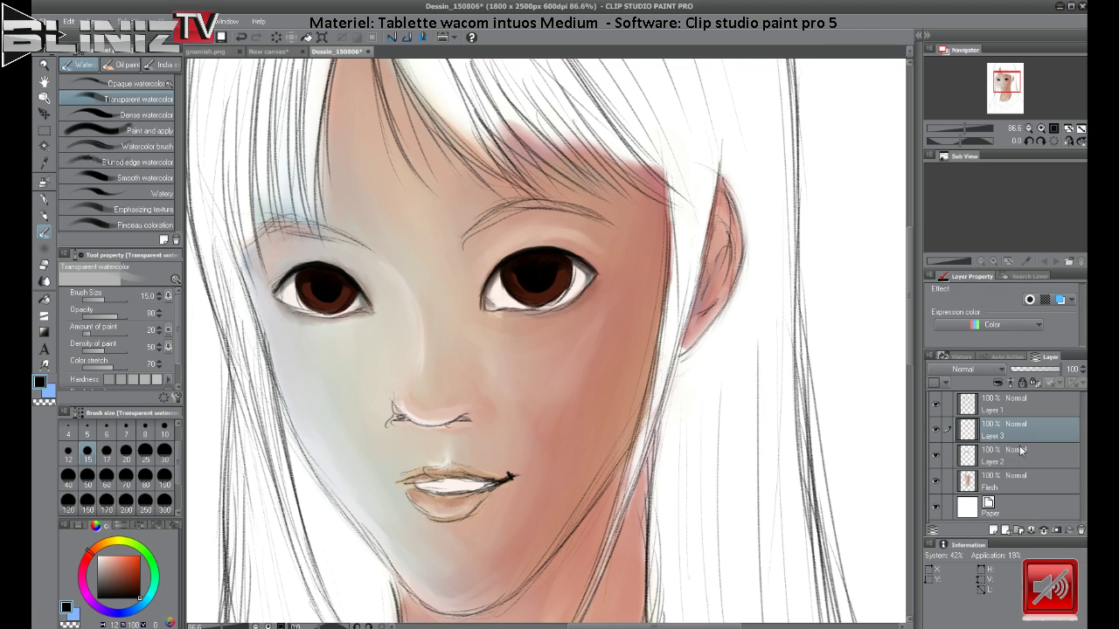
left_click(994, 530)
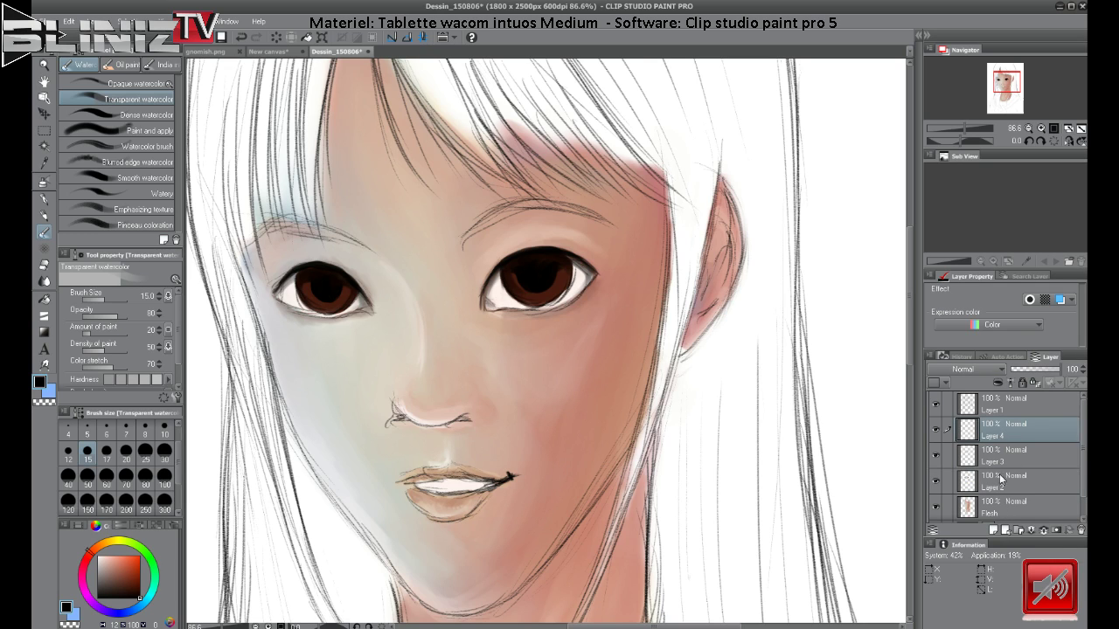
Rename Layer 2 as eyes, Layer 3 as cils and Layer 4 as shadows.
left_click(992, 490)
double_click(997, 489)
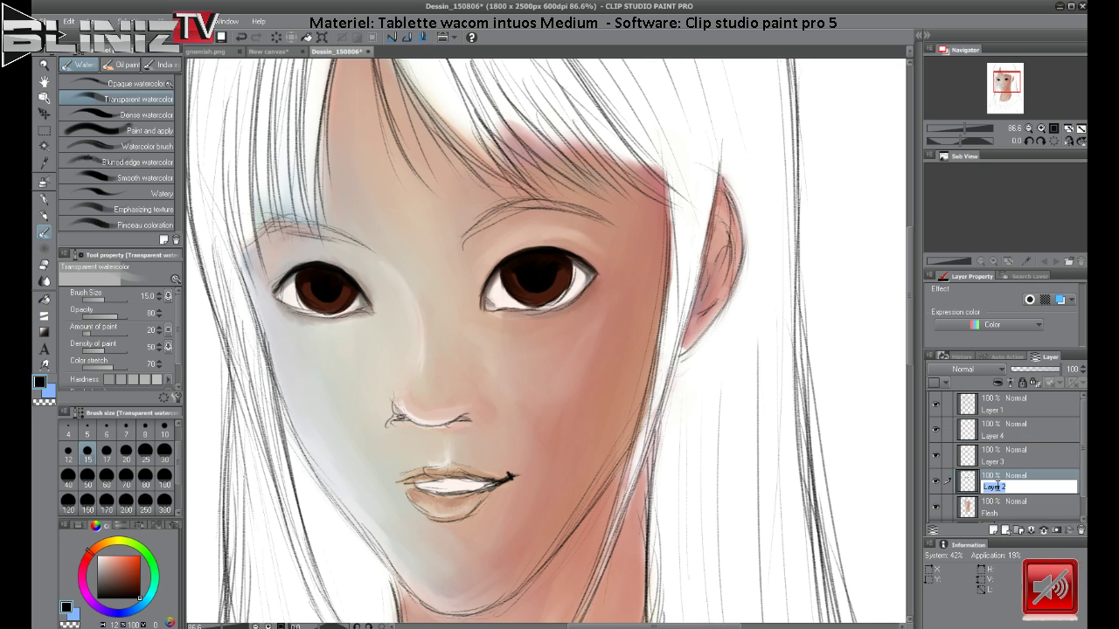
type("eyes")
double_click(1001, 461)
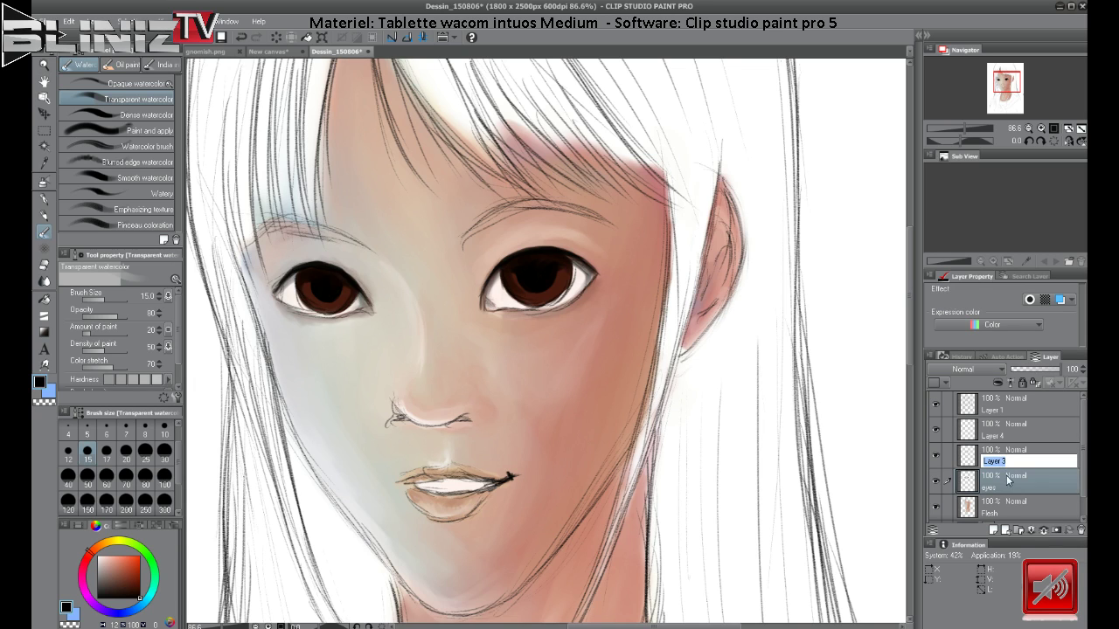
type("cils")
key("Return")
double_click(999, 435)
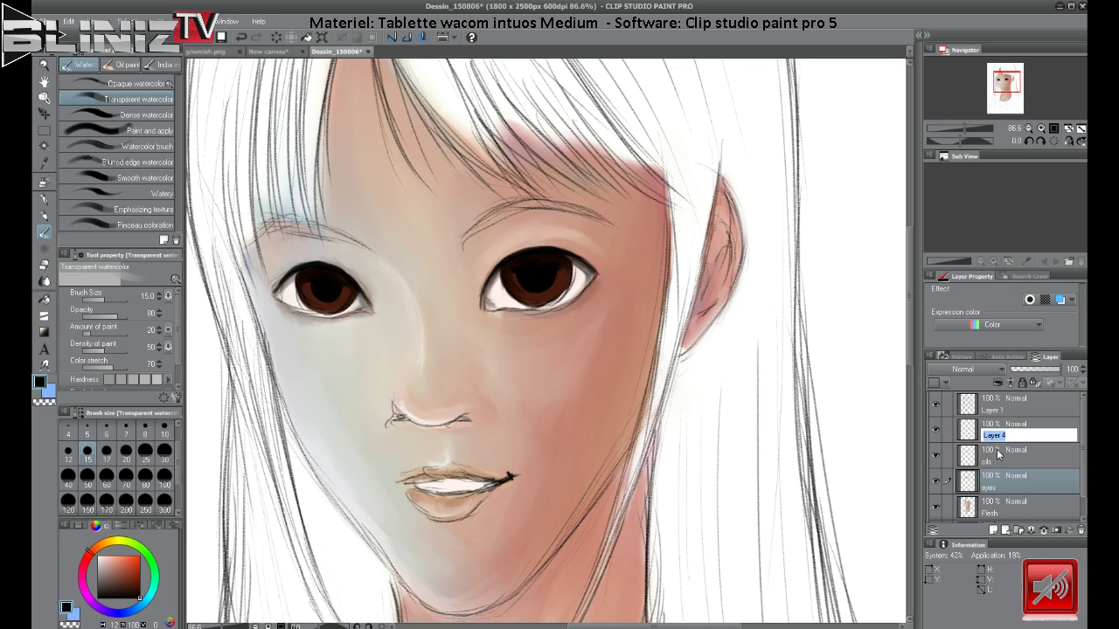
type("shadows")
key("Return")
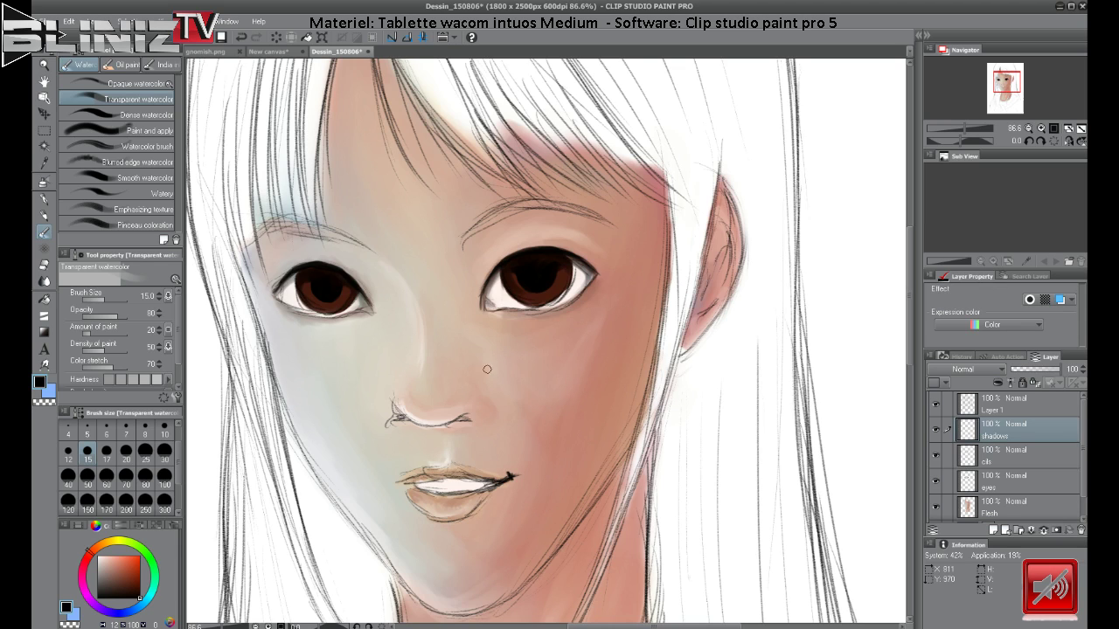
Dab white highlights into both irises on the shadows layer with Opaque watercolor at size 12.
left_click(98, 556)
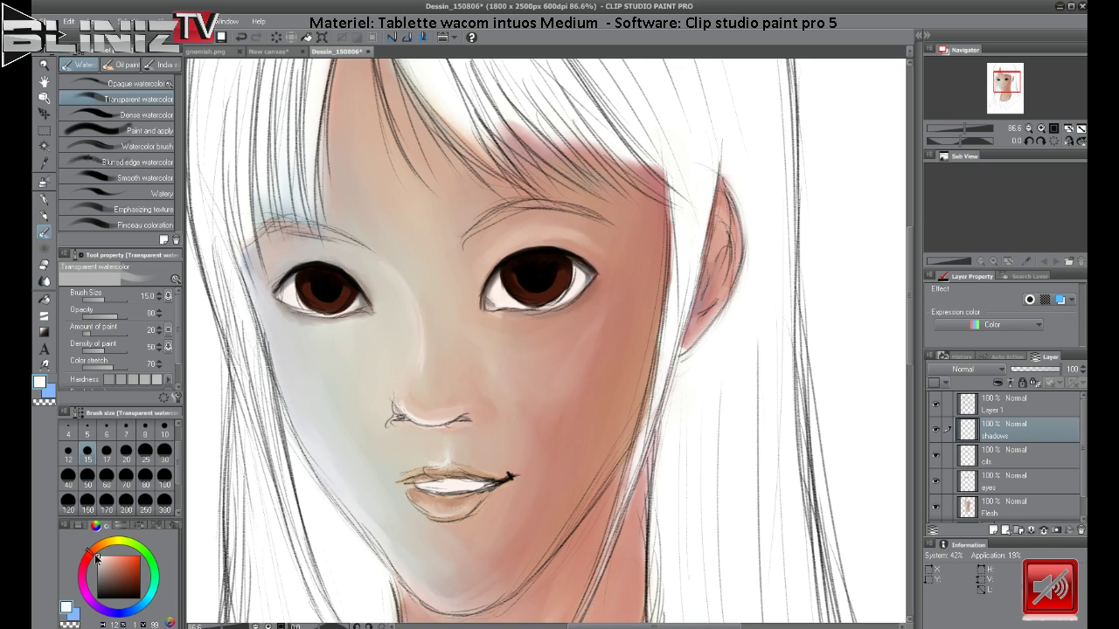
left_click(139, 84)
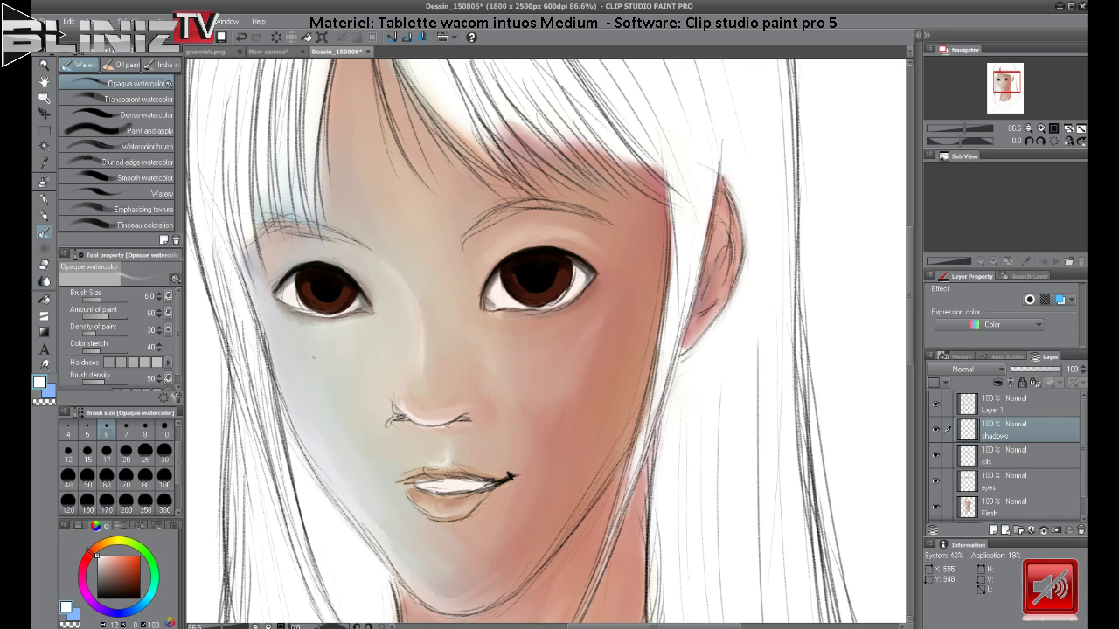
left_click(108, 451)
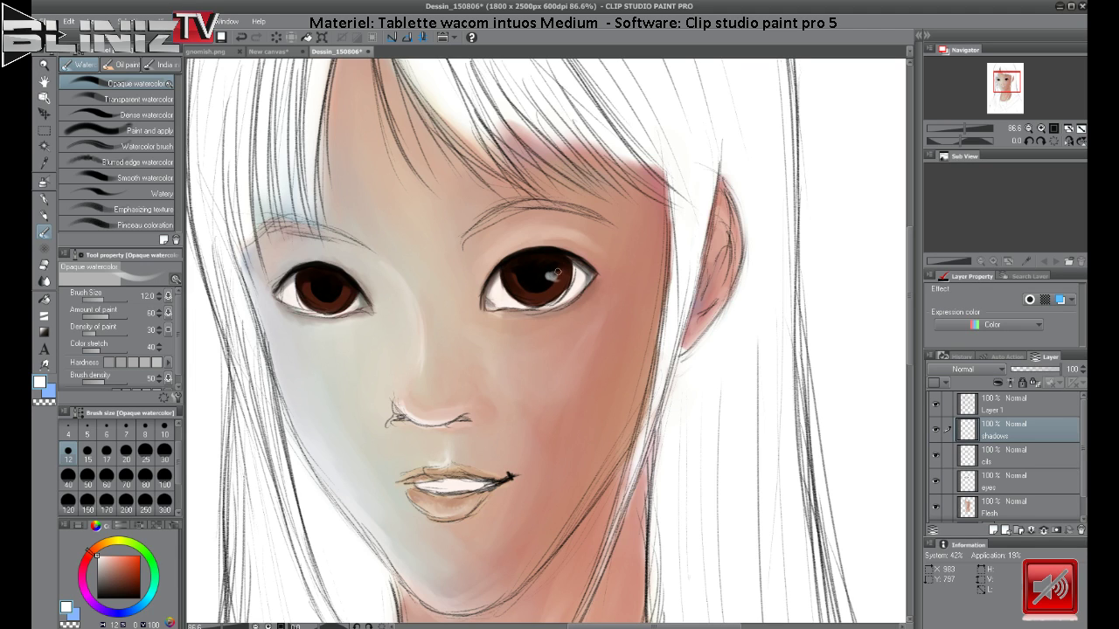
left_click_drag(558, 272, 562, 278)
left_click_drag(556, 276, 558, 272)
left_click_drag(340, 290, 342, 289)
left_click_drag(333, 302, 338, 305)
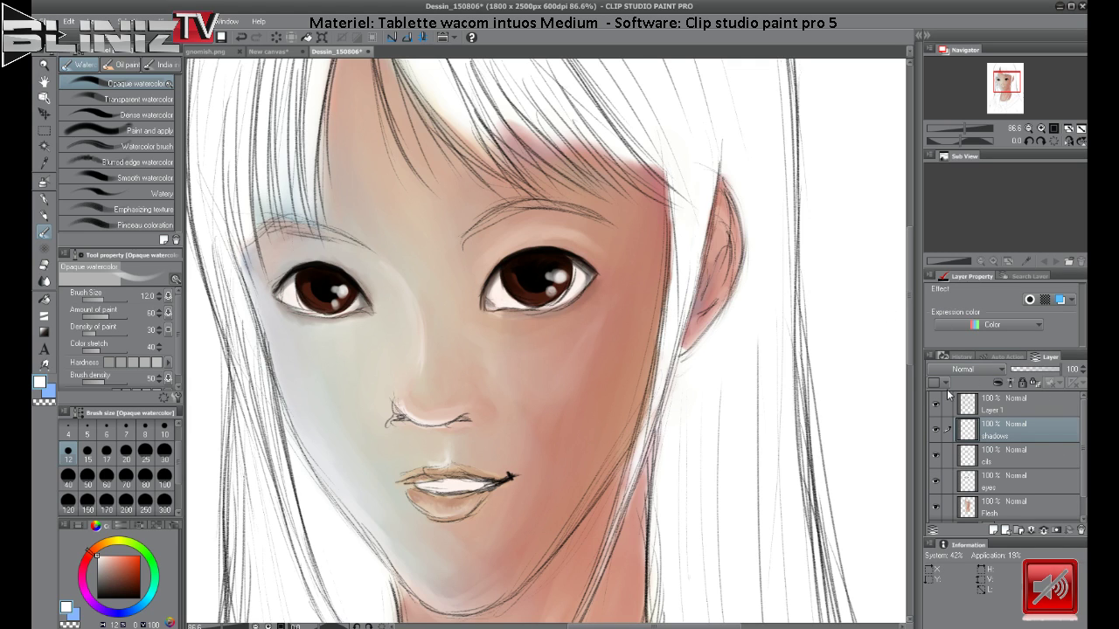
On the cils layer, paint fine streaks in both irises with Dense watercolor at size 5, and switch the colour to black.
left_click(1018, 461)
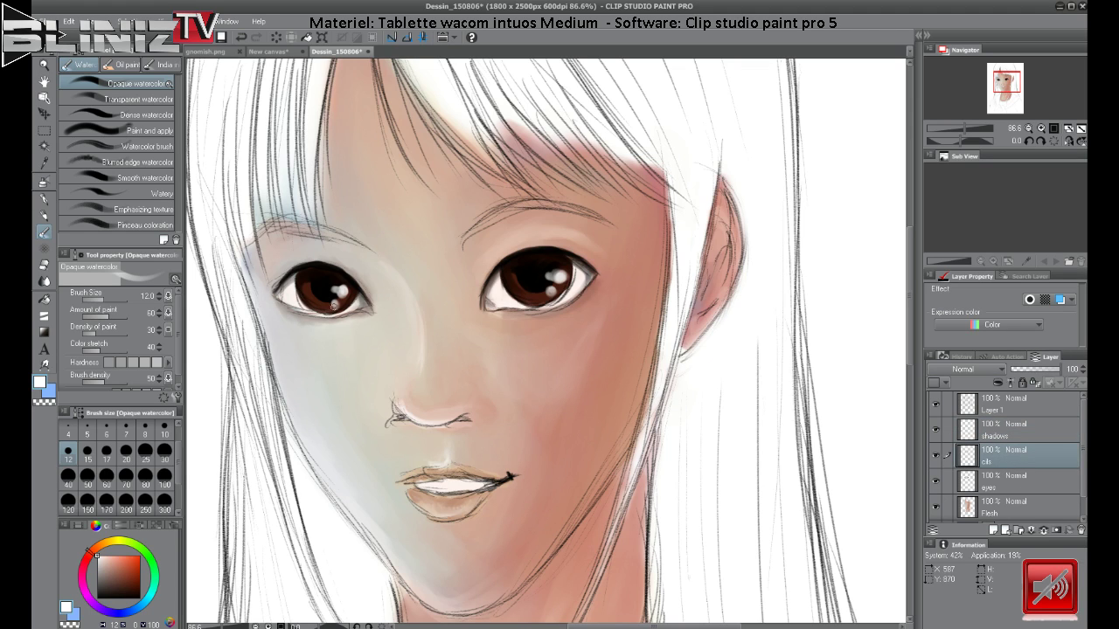
left_click(113, 115)
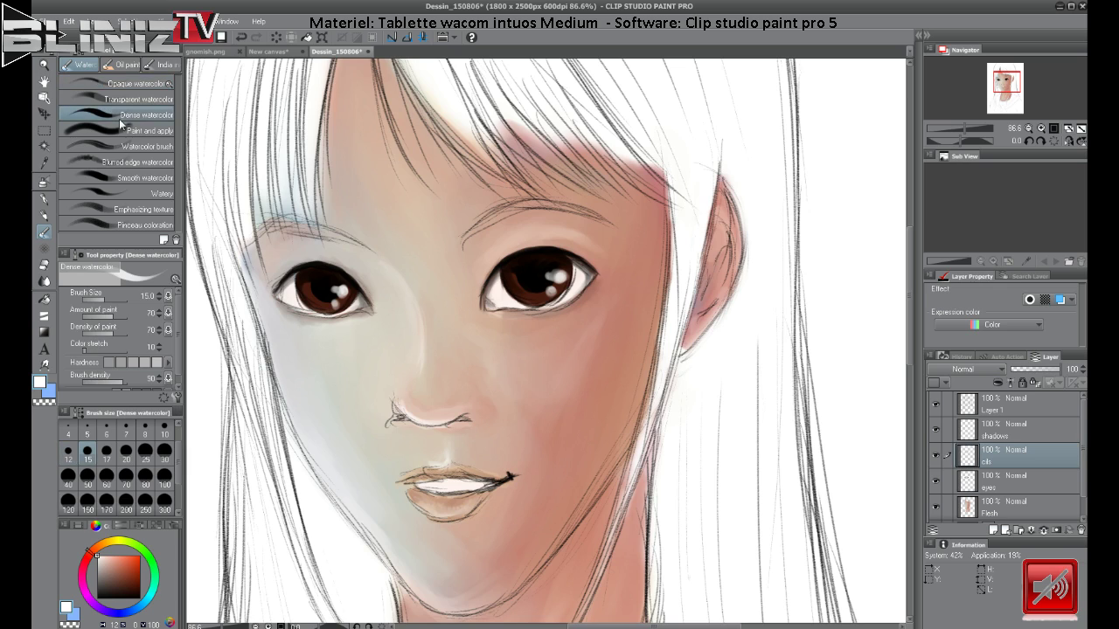
left_click(87, 429)
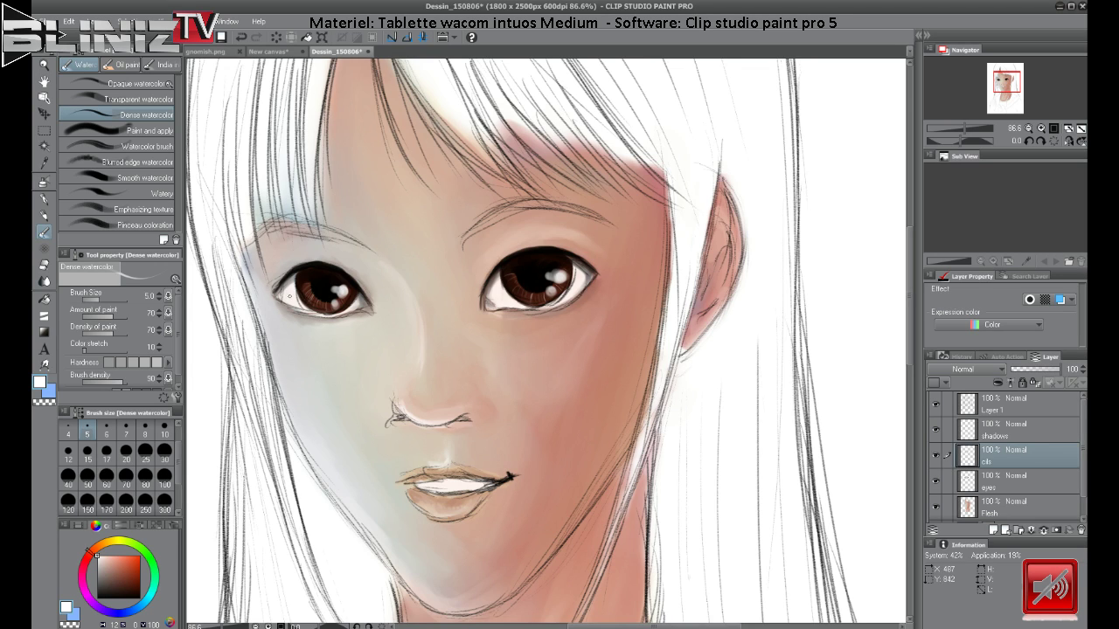
left_click_drag(125, 578, 169, 615)
left_click_drag(126, 580, 139, 598)
left_click_drag(311, 290, 306, 293)
left_click_drag(986, 127, 959, 128)
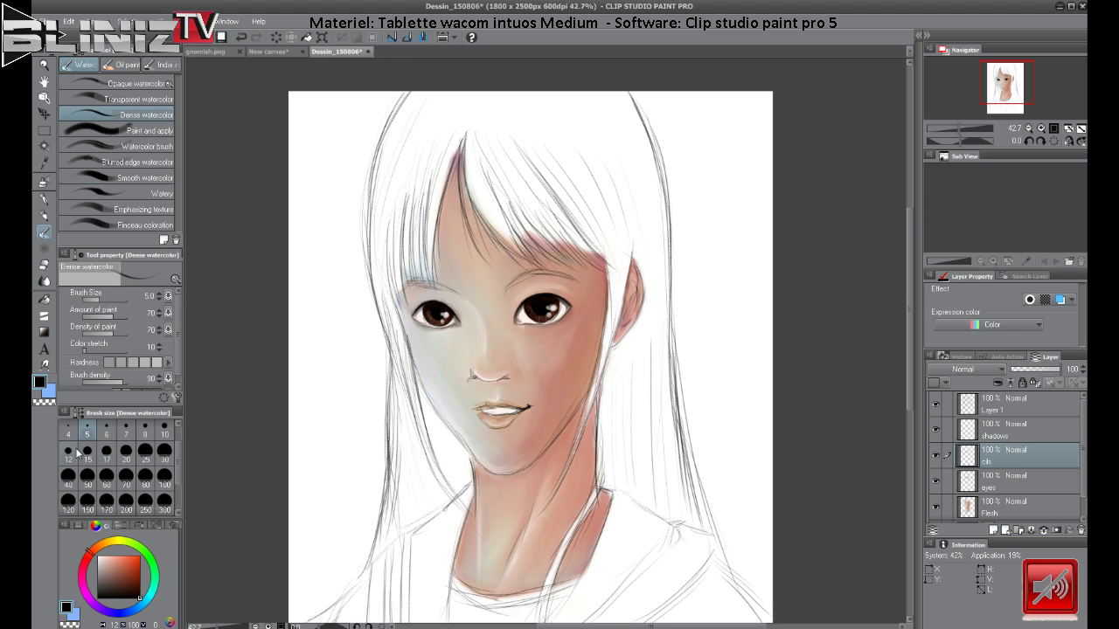
With Dense watercolor at size 8, retouch the skin below the outer lid of the right-hand eye in a sampled skin tone on Layer 1.
left_click(145, 429)
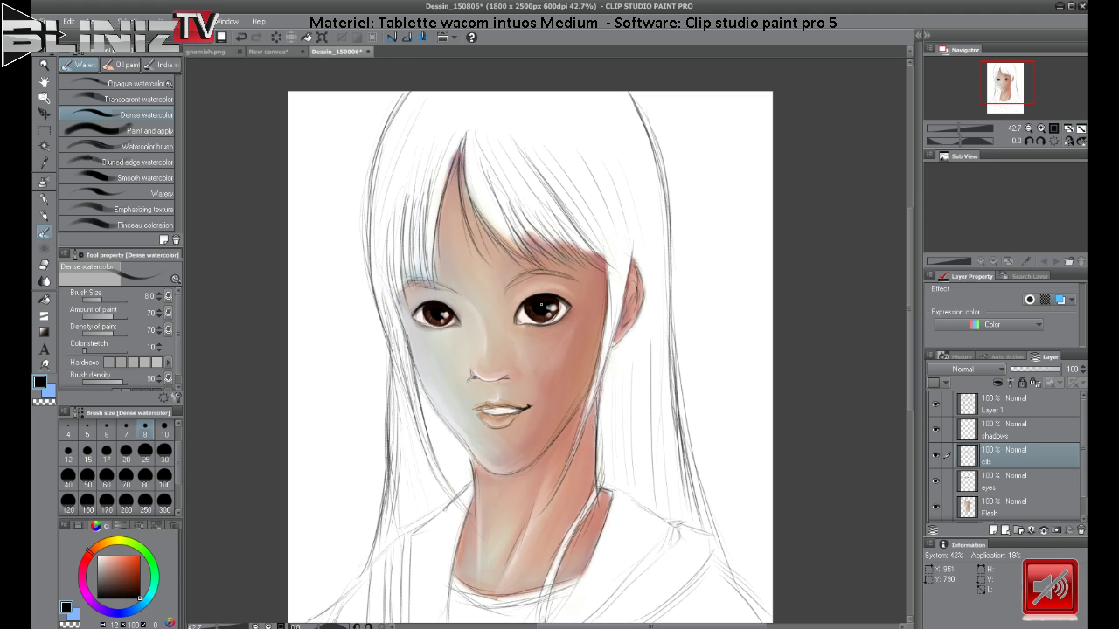
left_click(594, 303, "alt")
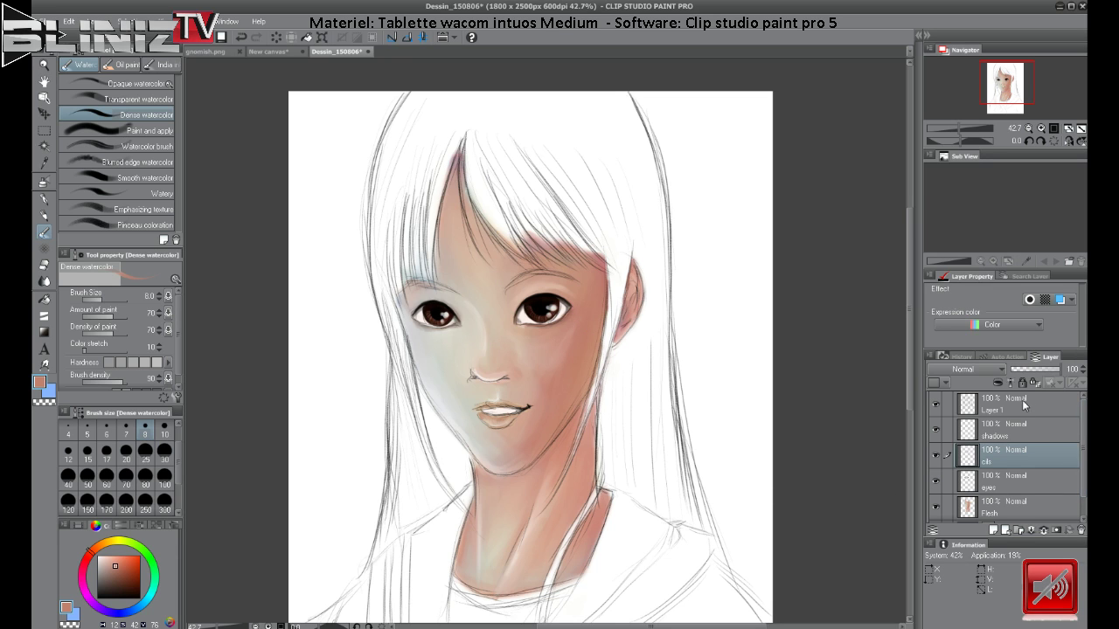
left_click(934, 403)
left_click(934, 403)
left_click(1006, 408)
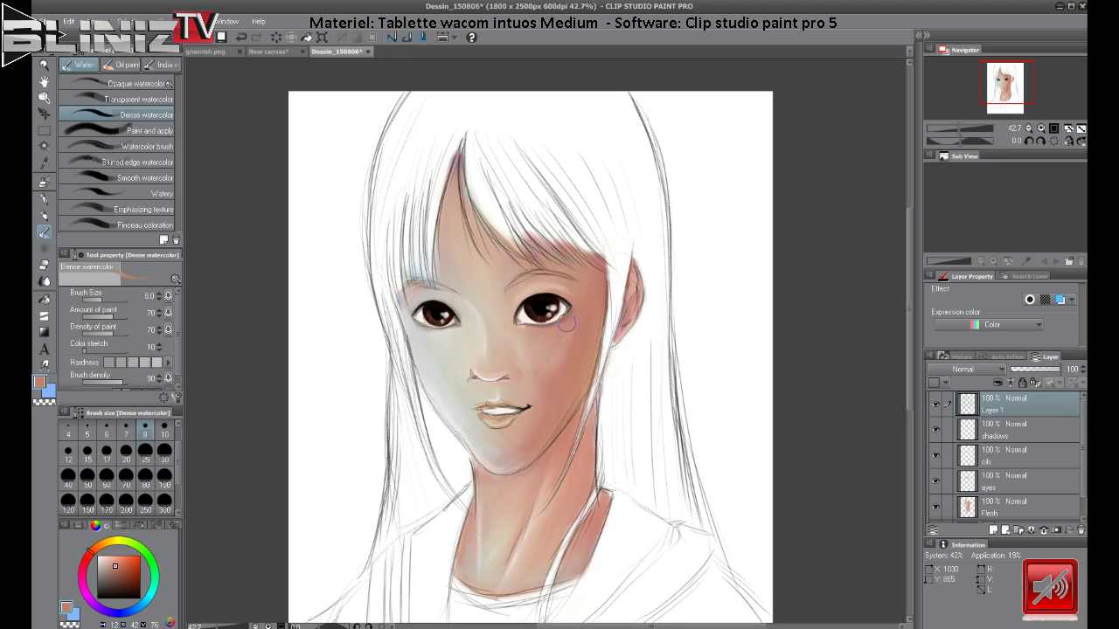
left_click_drag(557, 323, 564, 316)
On the eyes layer, shade the edges and inner corners of both eyes with Dense watercolor at size 8, using sampled dark brown and skin tones.
left_click_drag(958, 124, 969, 129)
left_click(555, 273, "alt")
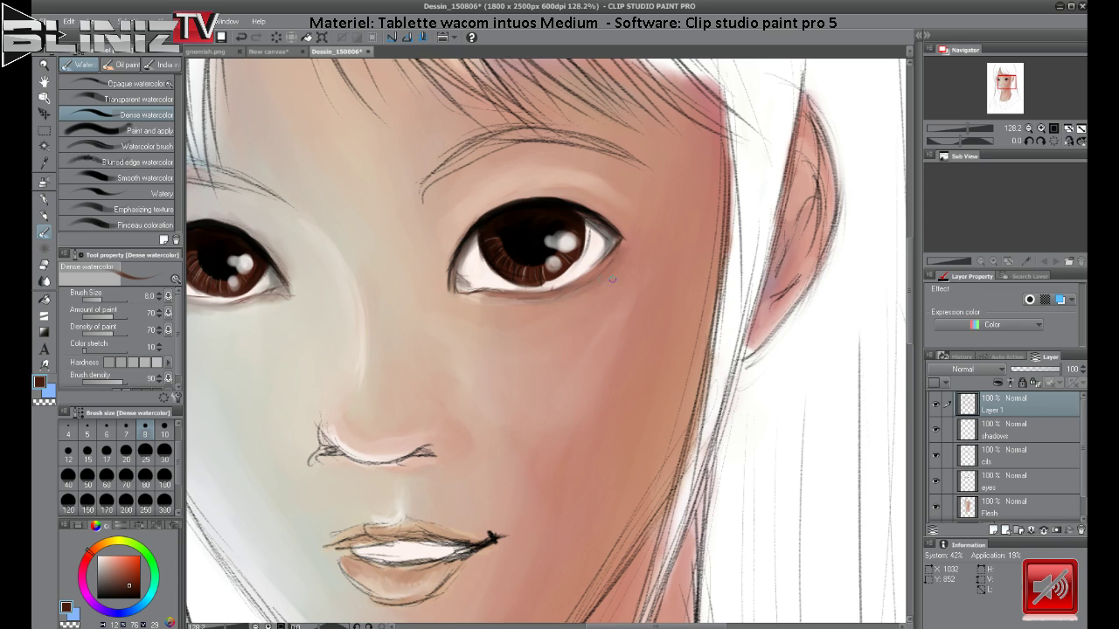
left_click(1002, 486)
mouse_move(537, 282)
left_mouse_down()
mouse_move(557, 279)
mouse_move(547, 280)
left_mouse_up()
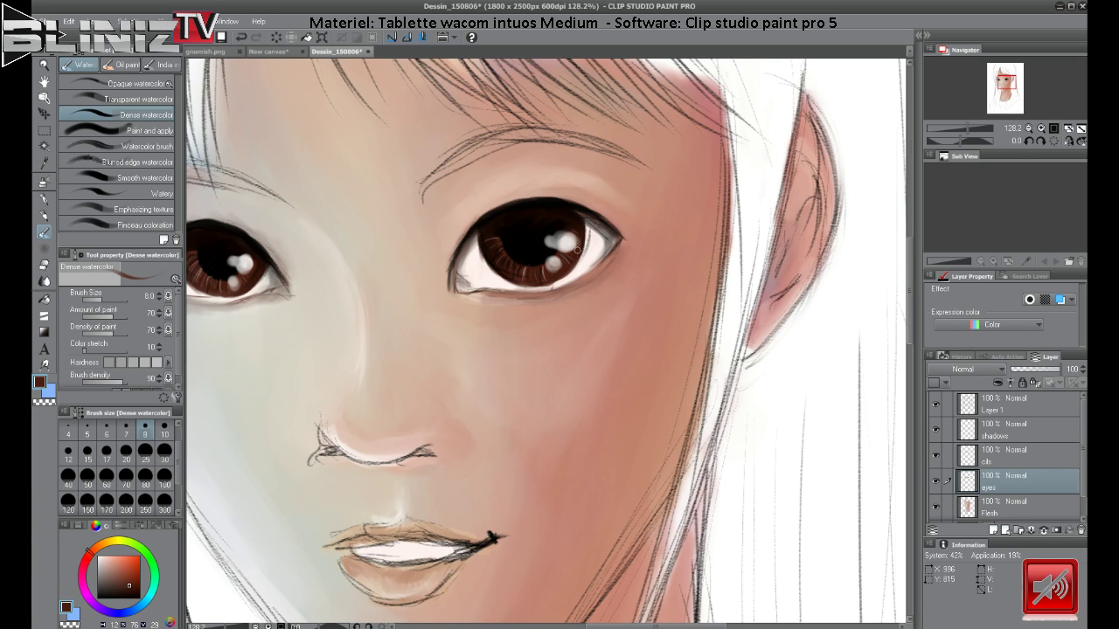
left_click(486, 254, "alt")
left_click(440, 335, "alt")
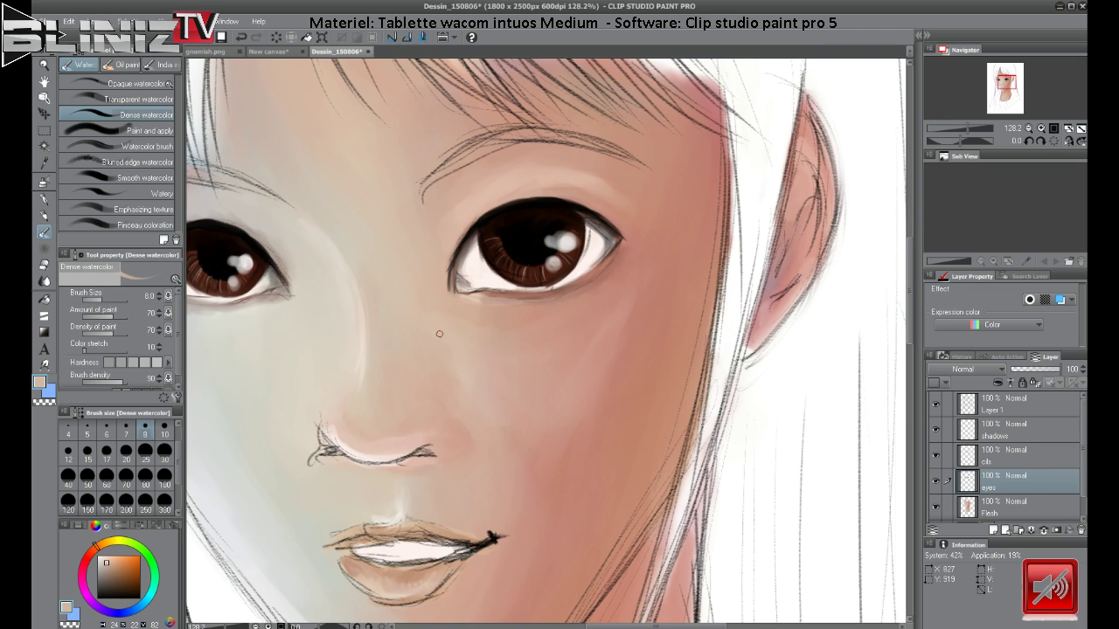
left_click_drag(437, 334, 553, 330)
left_click(367, 261, "alt")
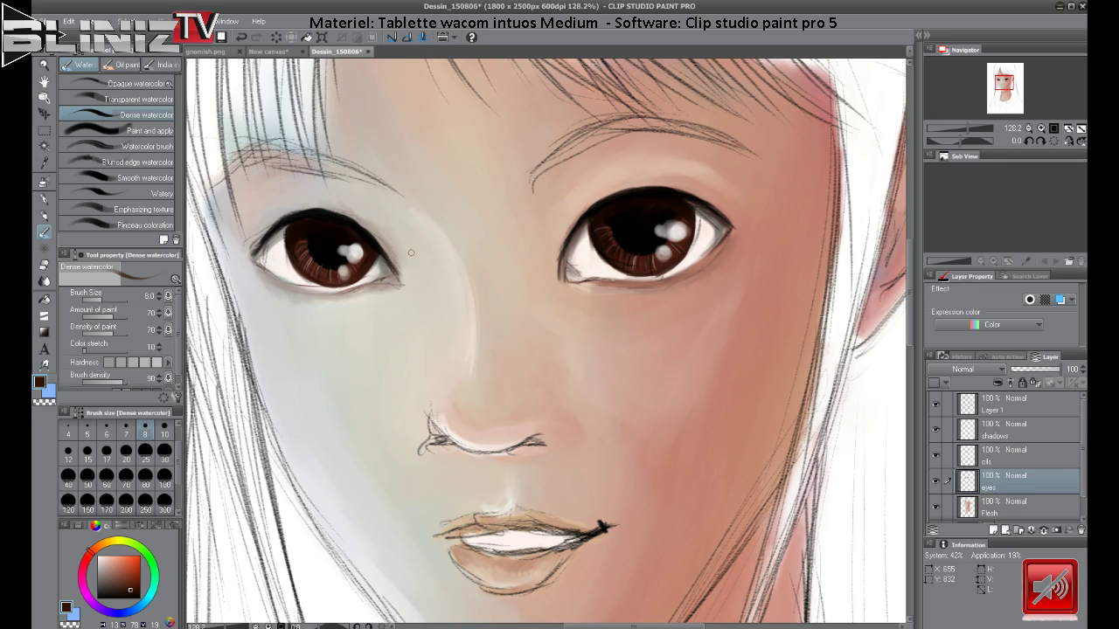
On the Flesh layer, brighten the whites of both eyes with Dense watercolor at size 8, using a sampled light grey and pure white.
left_click(1008, 507)
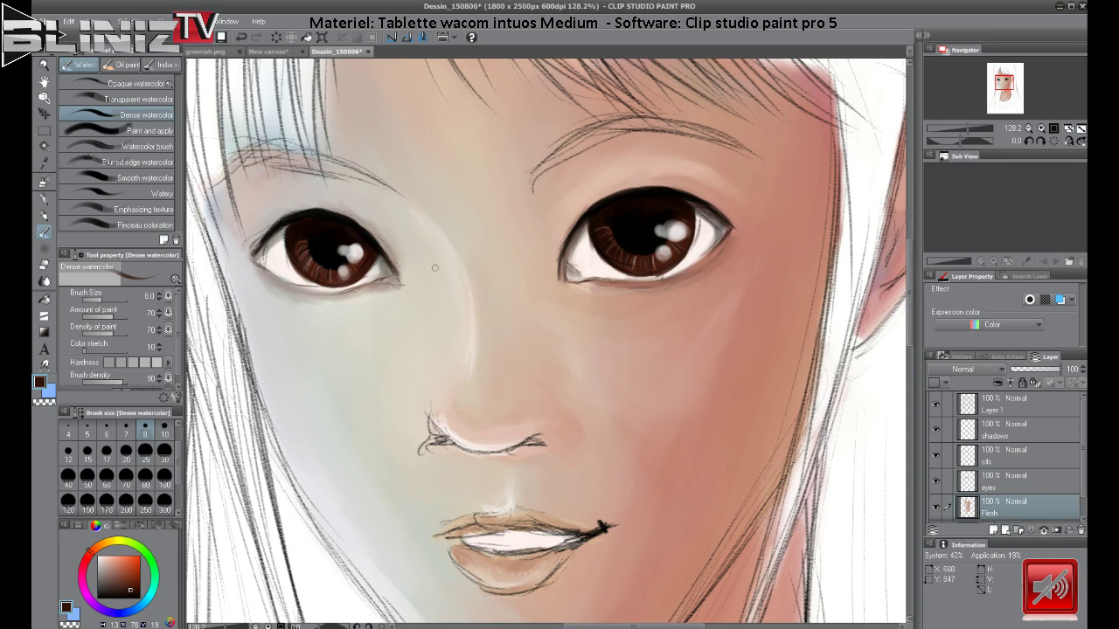
left_click(435, 353, "alt")
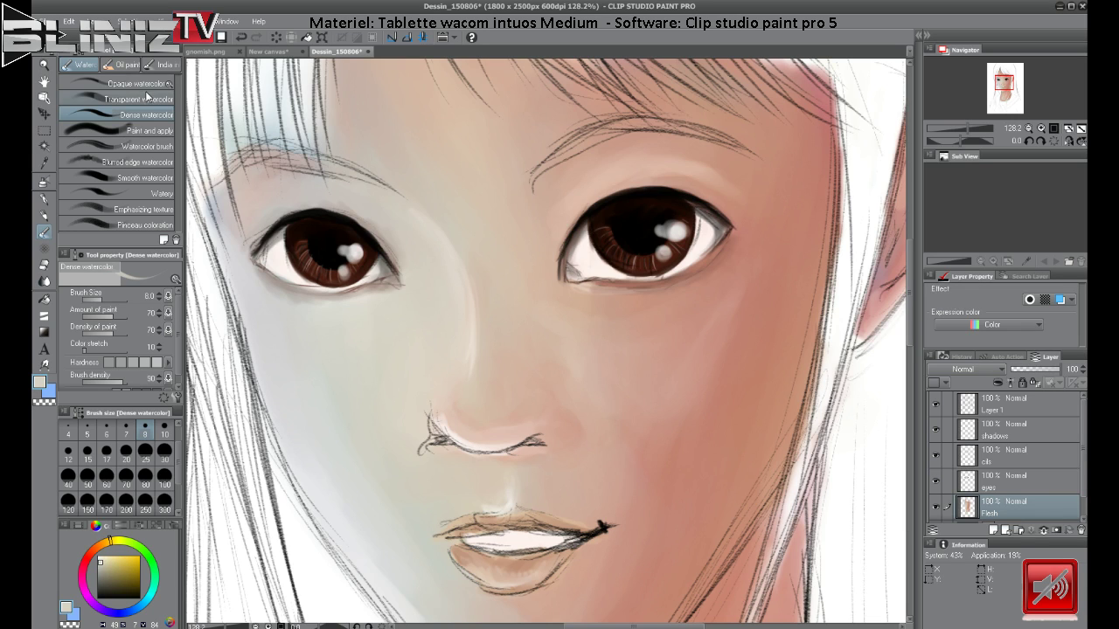
left_click(147, 84)
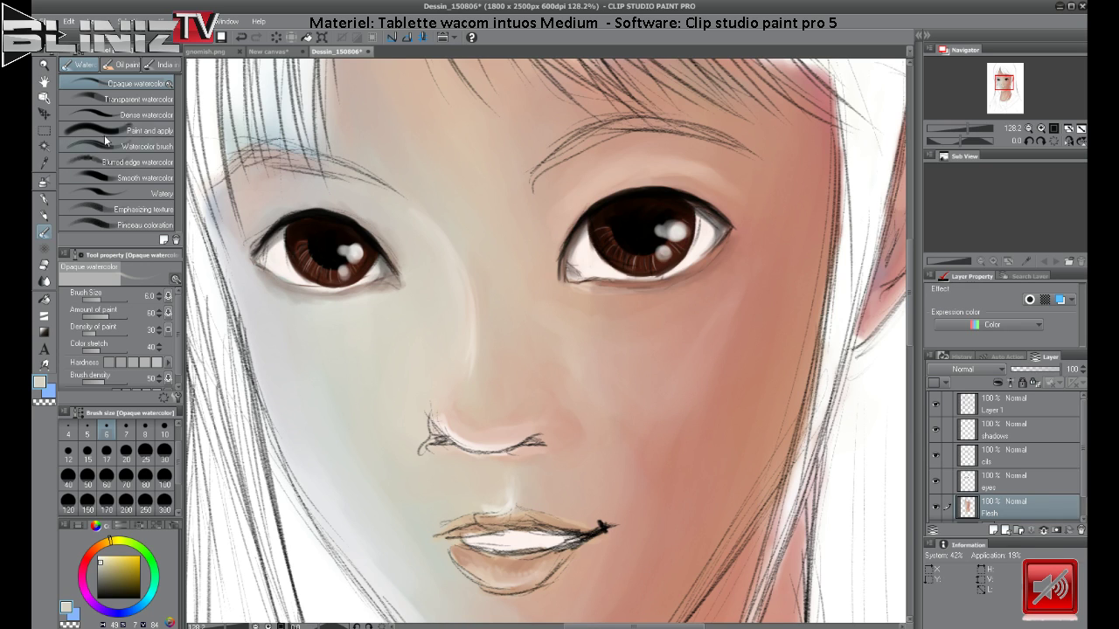
left_click(141, 111)
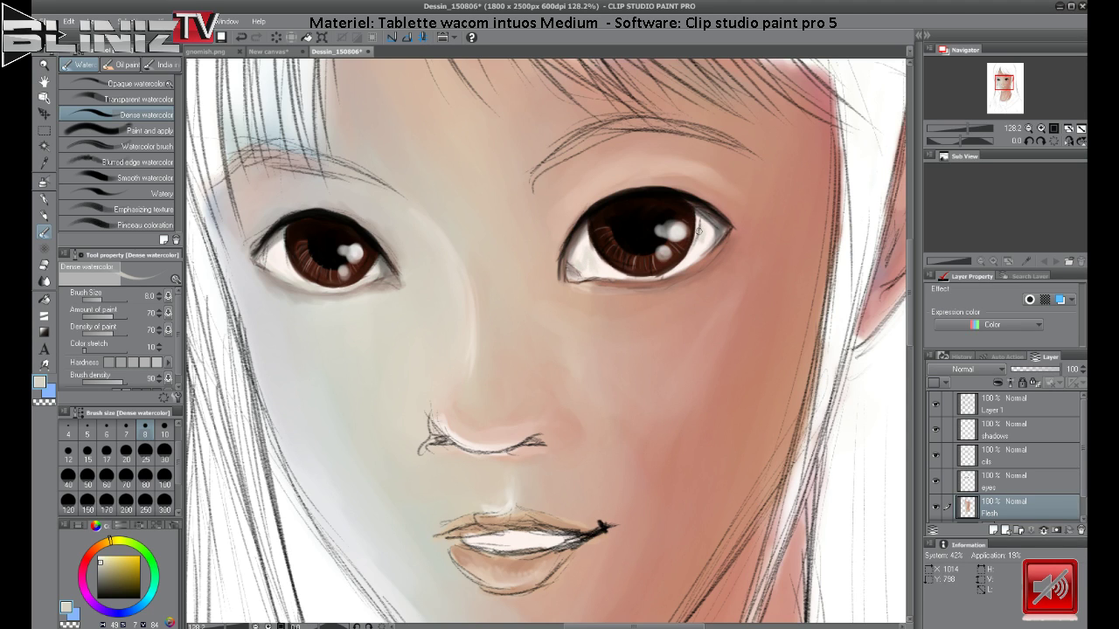
left_click(90, 555)
left_click(90, 556)
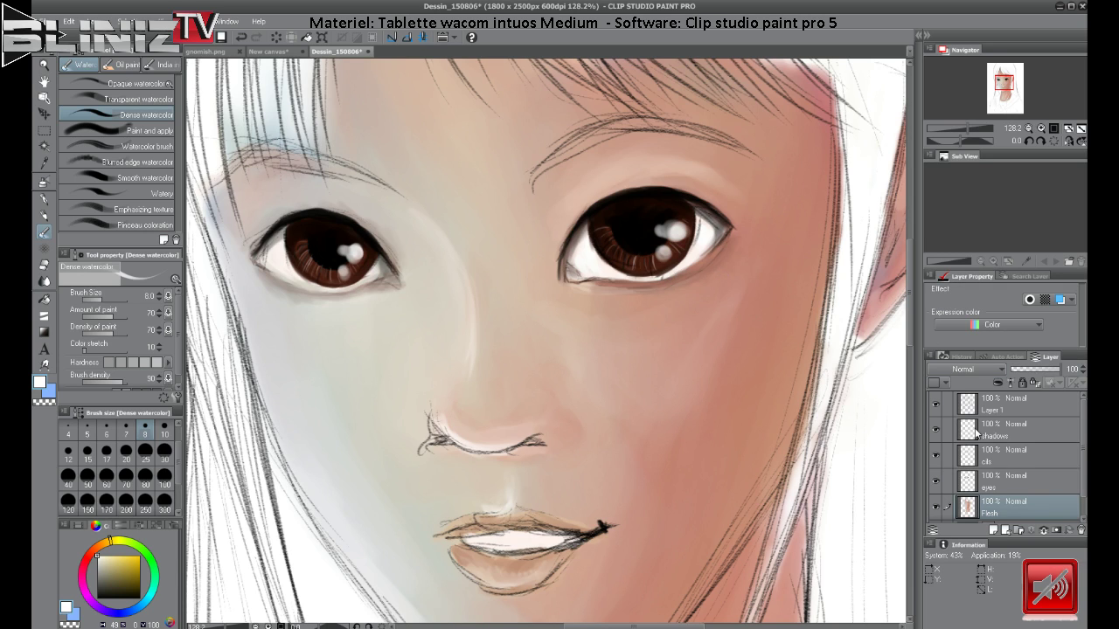
Check the eyes and cils layers by toggling their visibility, and merge both down into Flesh.
left_click(936, 480)
left_click(936, 481)
left_click(936, 455)
left_click(936, 454)
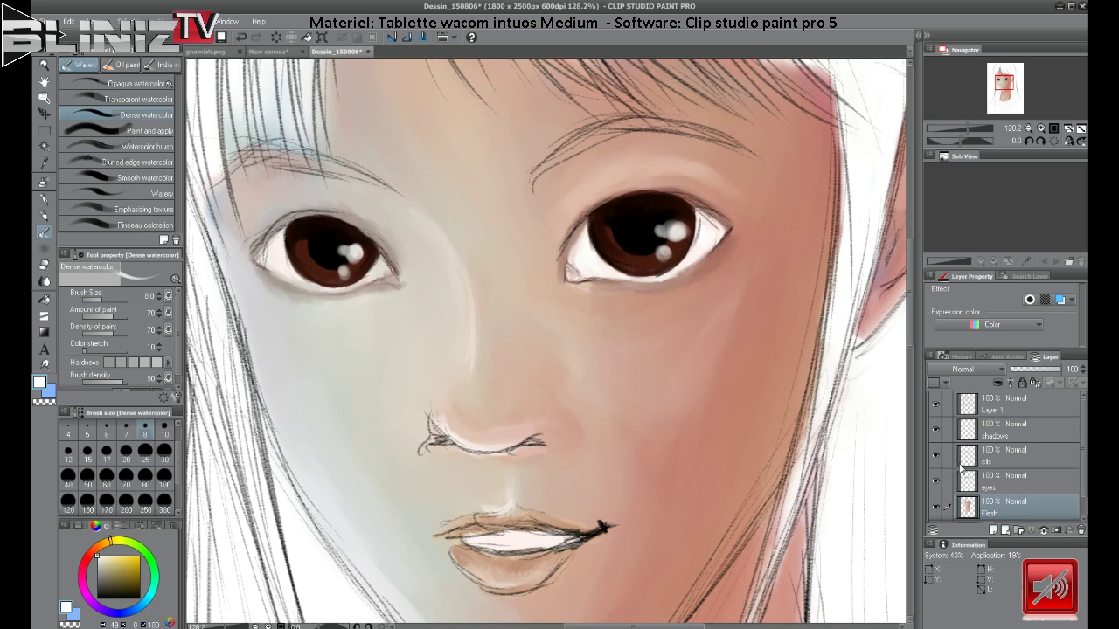
left_click(1010, 461)
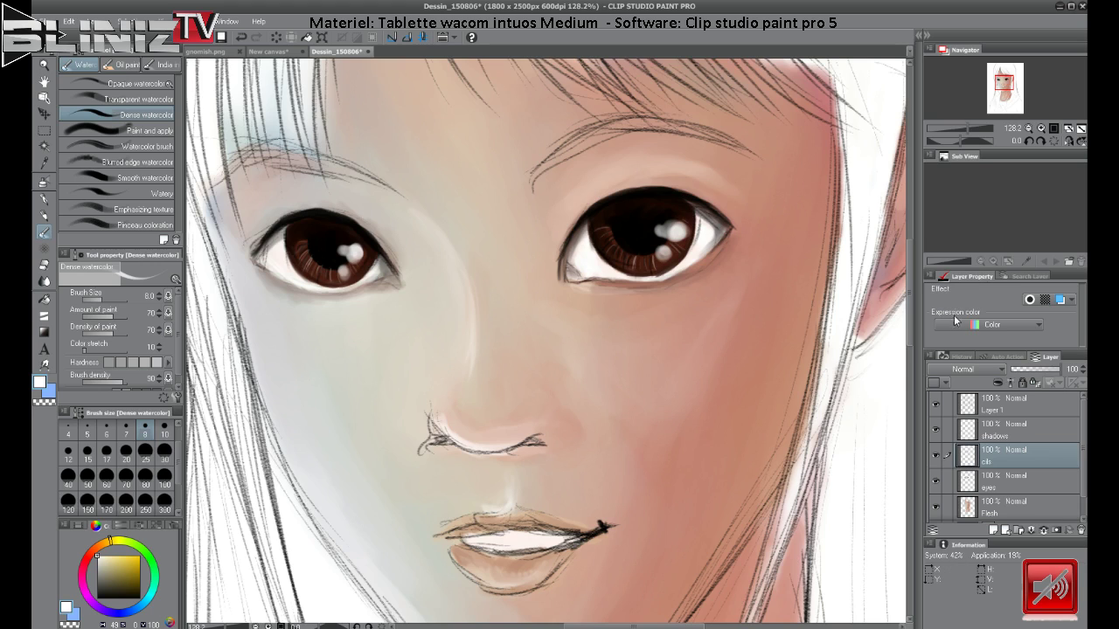
left_click(1044, 530)
left_click(1044, 530)
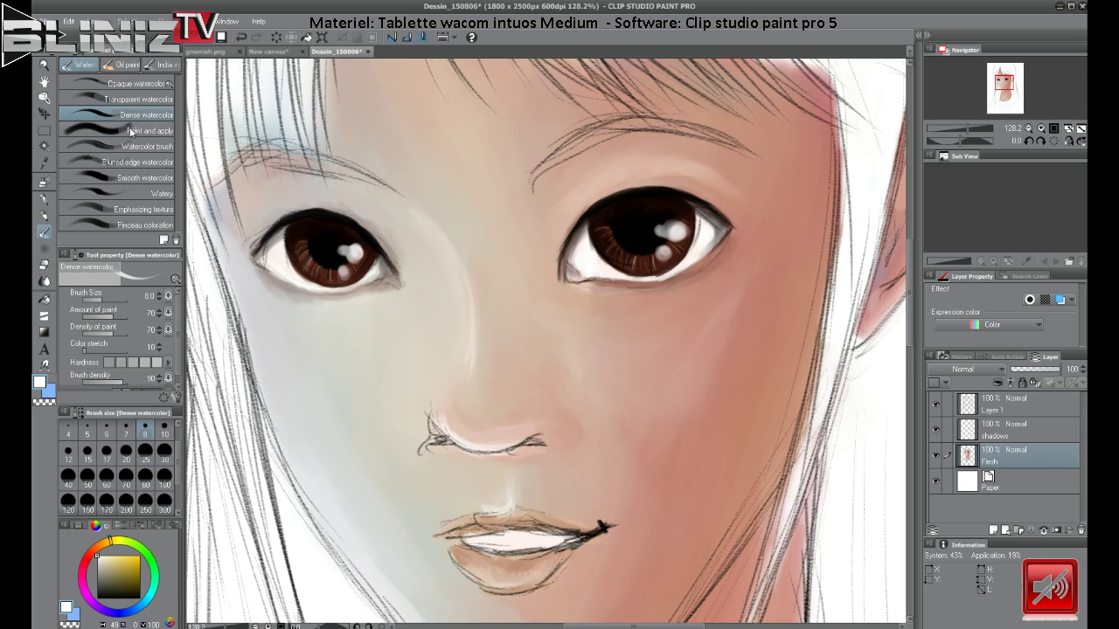
On Flesh, line both lower lids in sampled dark brown with Dense watercolor at size 8, and soften them with Transparent watercolor at size 15.
left_click(711, 242, "alt")
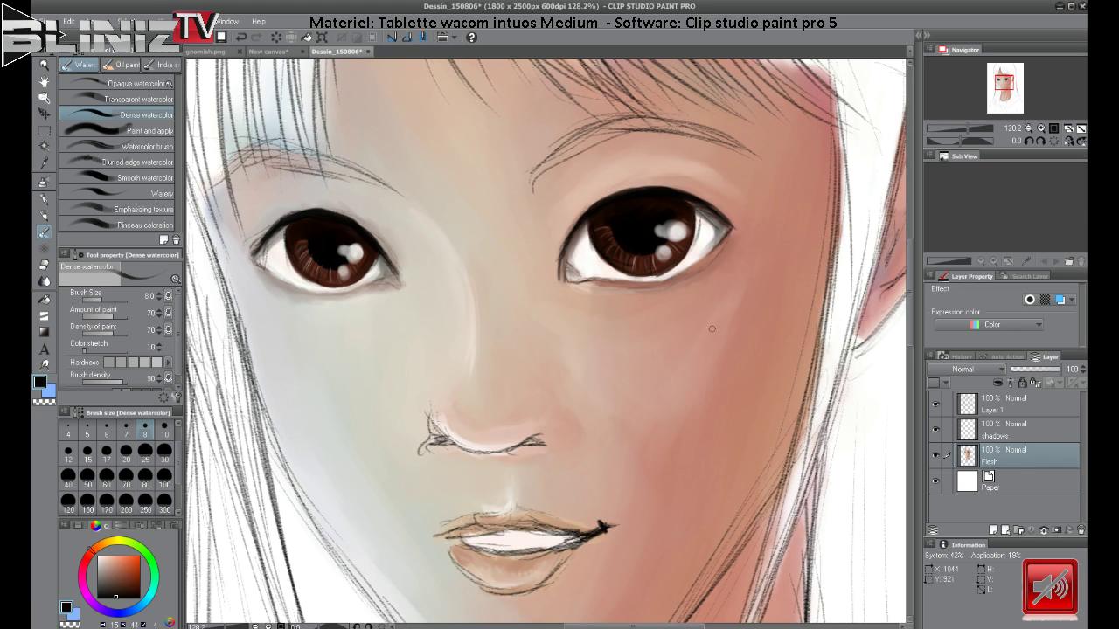
left_click(685, 252, "alt")
left_click(680, 260, "alt")
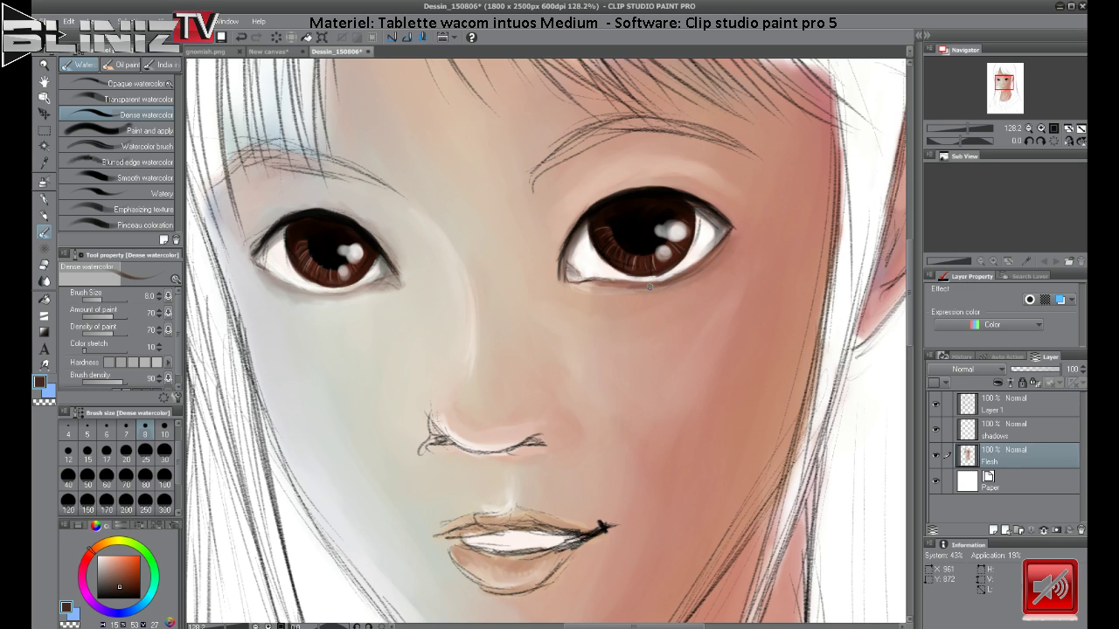
left_click_drag(622, 286, 650, 288)
left_click_drag(260, 270, 299, 284)
left_click(119, 98)
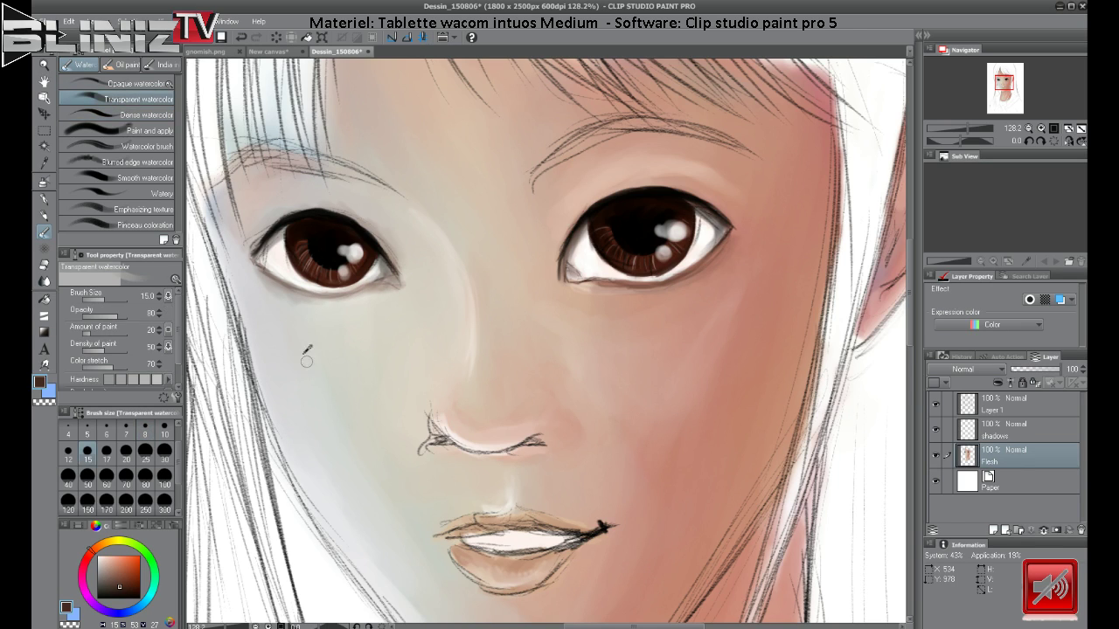
left_click(307, 357, "alt")
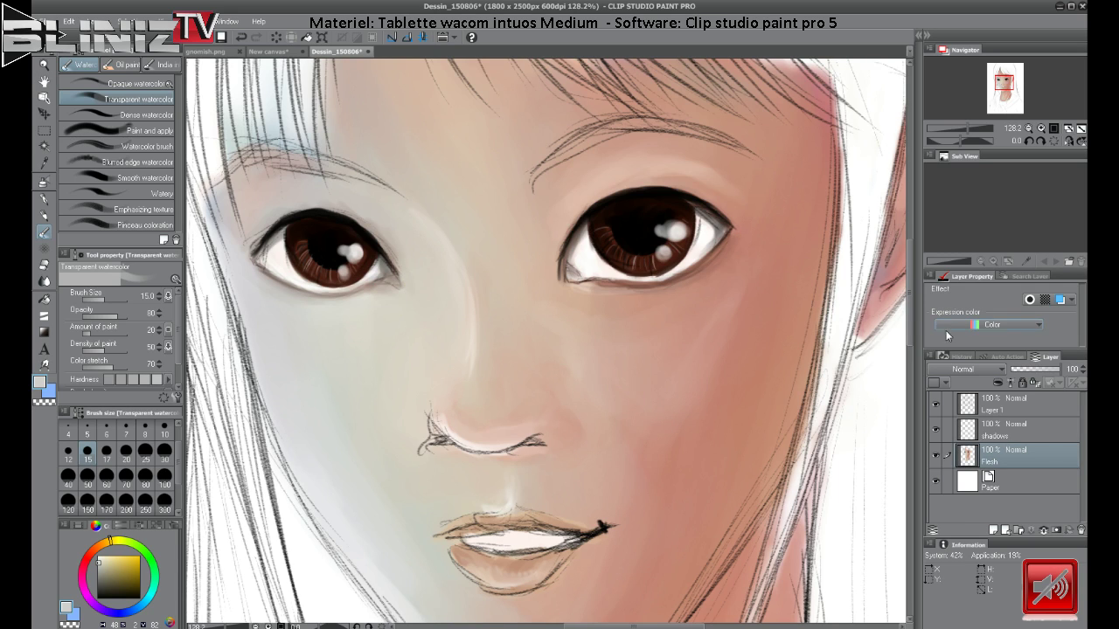
Set the Soft eraser to size 15 and rename the sketch layer Layer 1 as contours.
left_click_drag(972, 128, 958, 130)
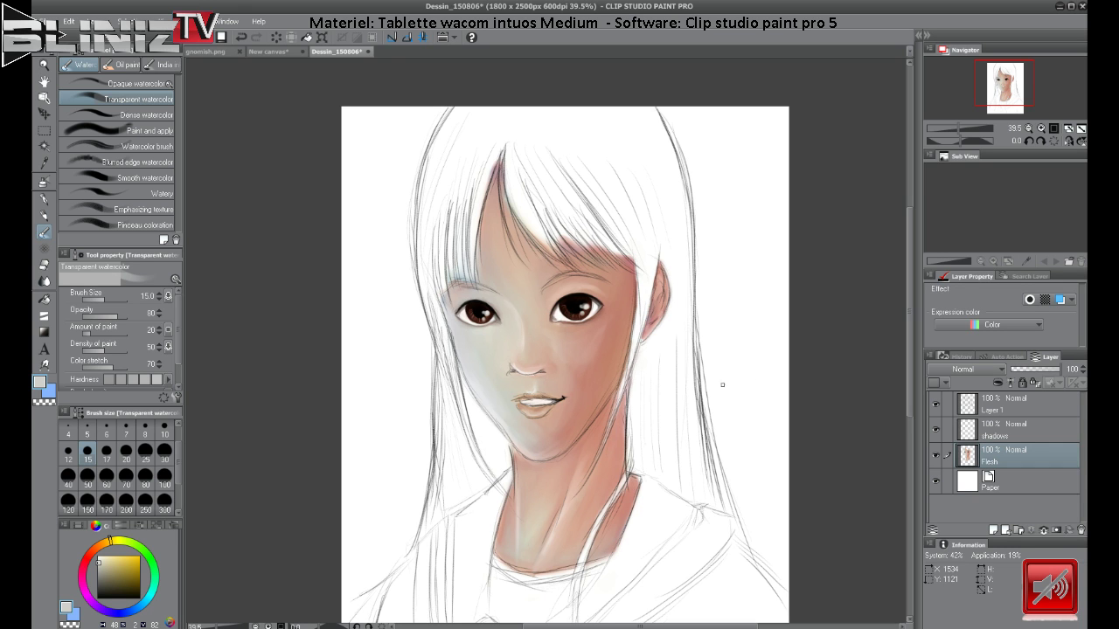
left_click_drag(961, 124, 967, 125)
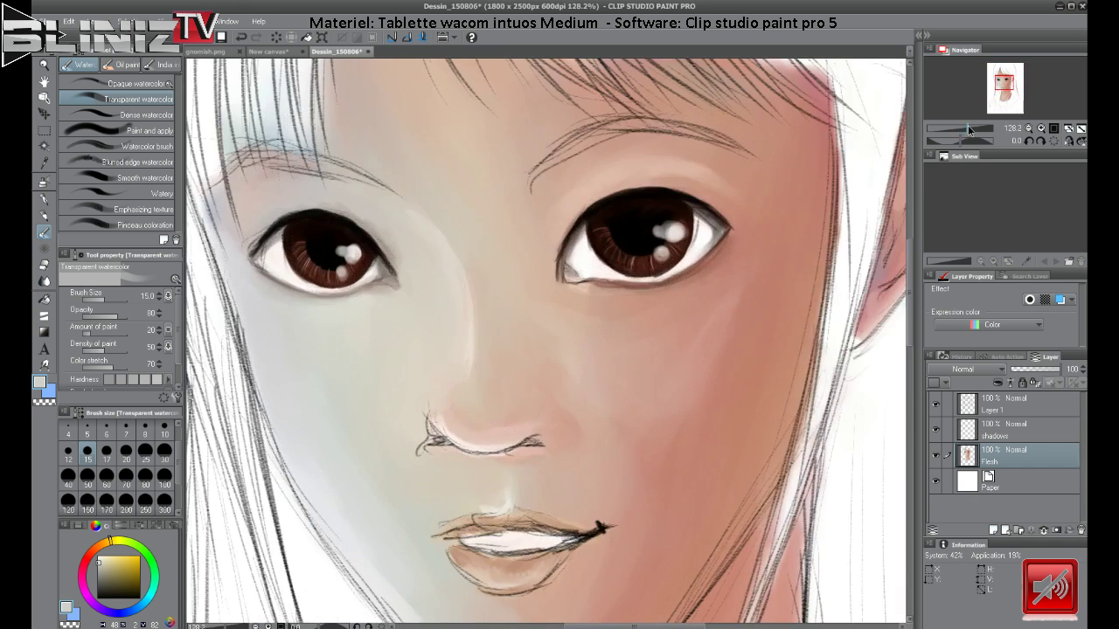
left_click_drag(998, 87, 997, 91)
left_click(42, 265)
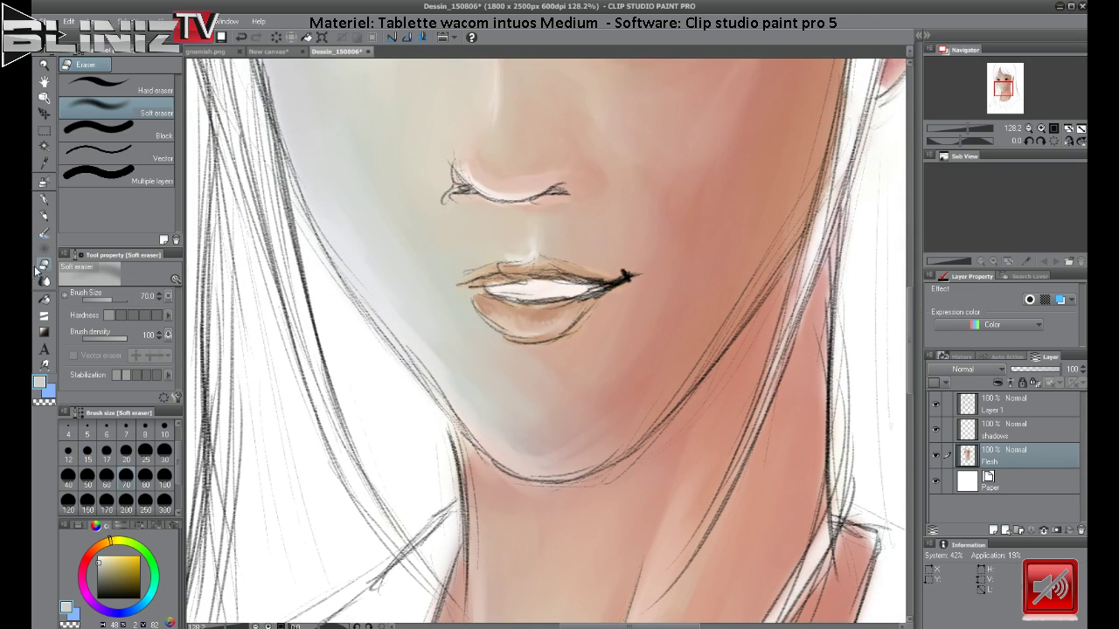
left_click(87, 451)
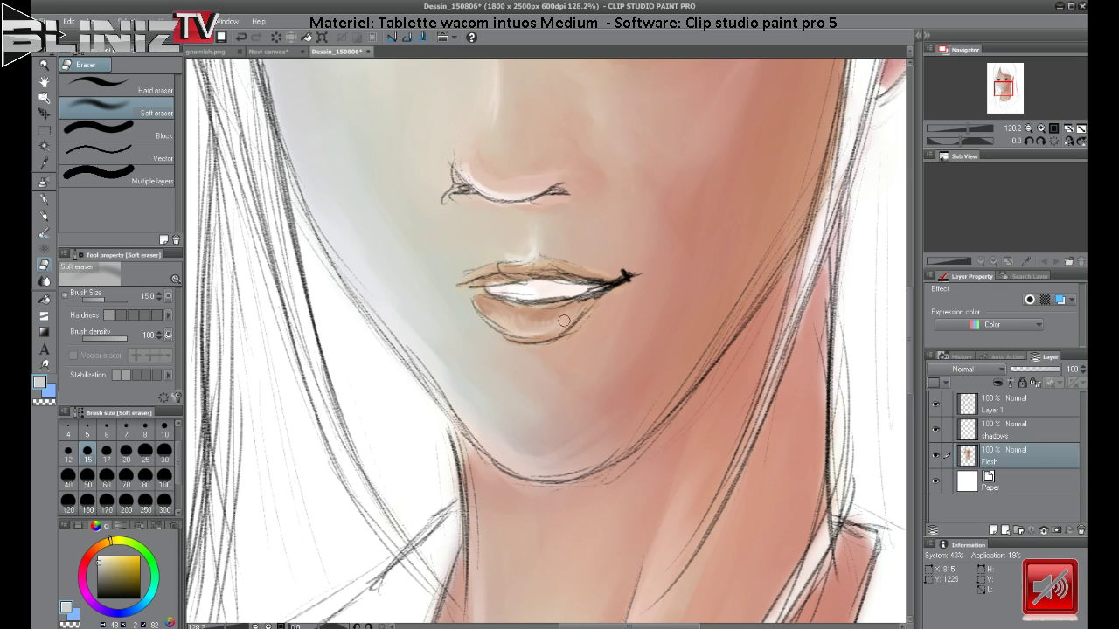
double_click(1010, 409)
type("d")
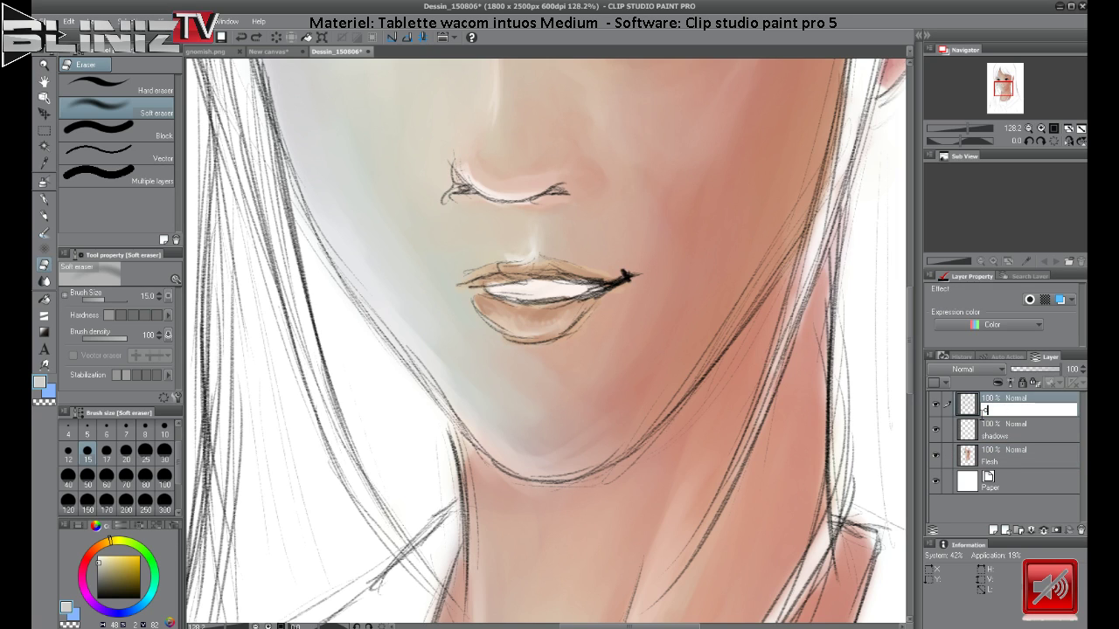
type("ontours")
key("Return")
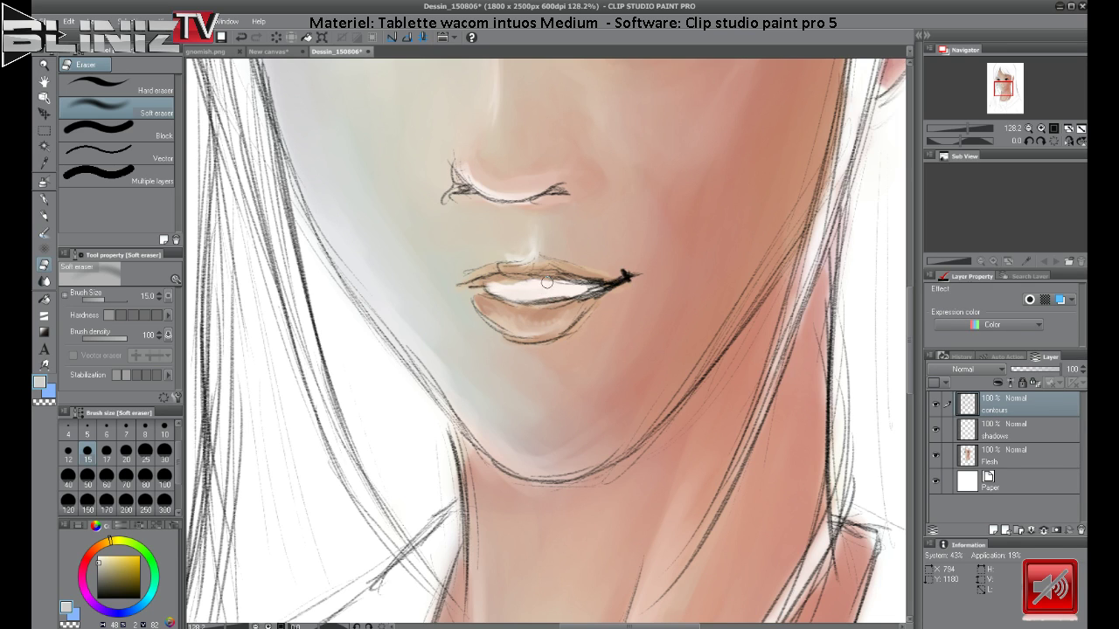
Erase the pencil lines around the upper lip, the teeth and the lower lip on the contours layer with the Soft eraser.
mouse_move(569, 288)
left_mouse_down()
mouse_move(606, 282)
mouse_move(539, 298)
mouse_move(568, 290)
mouse_move(490, 289)
mouse_move(513, 298)
mouse_move(488, 288)
mouse_move(542, 300)
mouse_move(504, 299)
mouse_move(567, 294)
mouse_move(523, 303)
mouse_move(589, 299)
mouse_move(572, 312)
mouse_move(548, 304)
mouse_move(594, 291)
mouse_move(540, 300)
mouse_move(573, 299)
mouse_move(560, 306)
mouse_move(482, 288)
left_mouse_up()
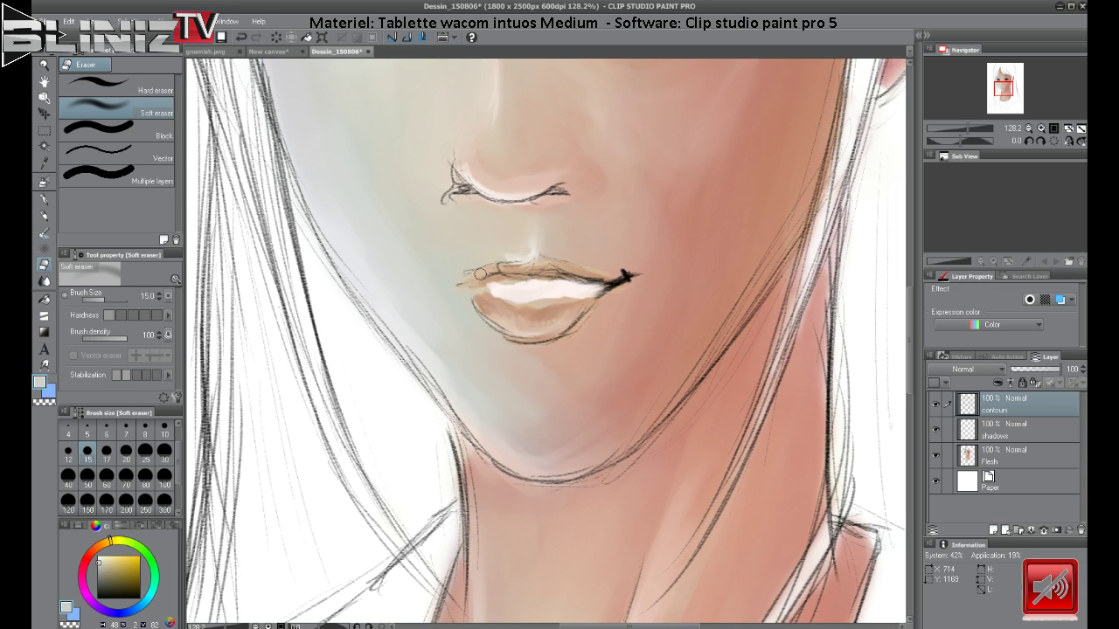
mouse_move(460, 283)
left_mouse_down()
mouse_move(525, 268)
mouse_move(587, 282)
mouse_move(544, 260)
mouse_move(636, 278)
mouse_move(595, 292)
mouse_move(592, 279)
mouse_move(622, 276)
left_mouse_up()
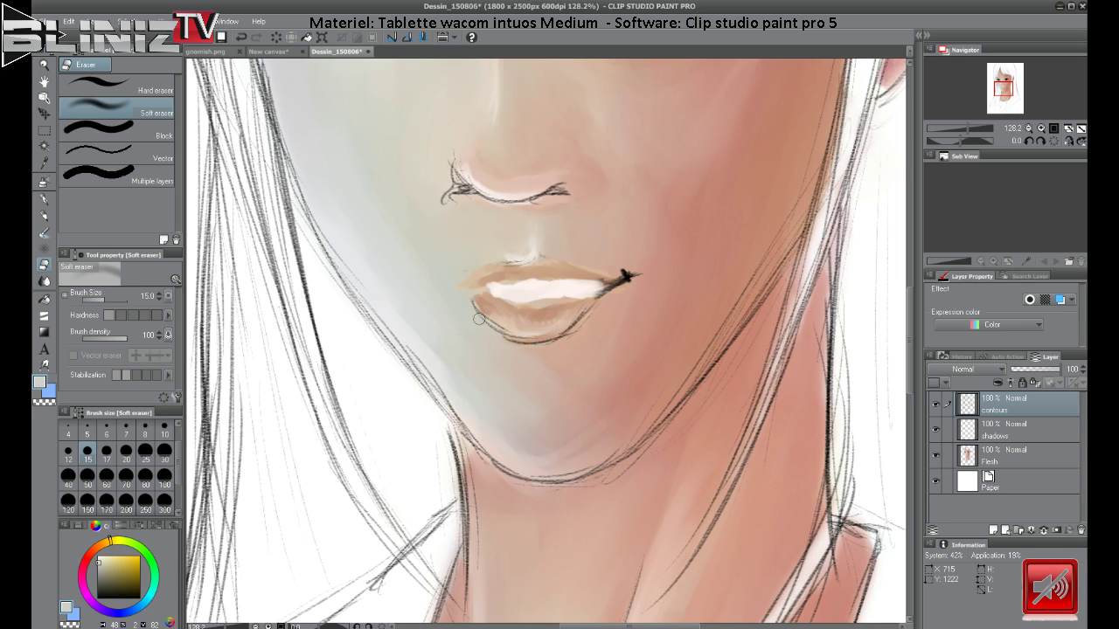
mouse_move(474, 308)
left_mouse_down()
mouse_move(509, 341)
mouse_move(478, 307)
mouse_move(538, 345)
mouse_move(495, 332)
mouse_move(482, 318)
mouse_move(535, 347)
mouse_move(583, 314)
mouse_move(527, 335)
mouse_move(590, 301)
mouse_move(558, 336)
mouse_move(587, 308)
left_mouse_up()
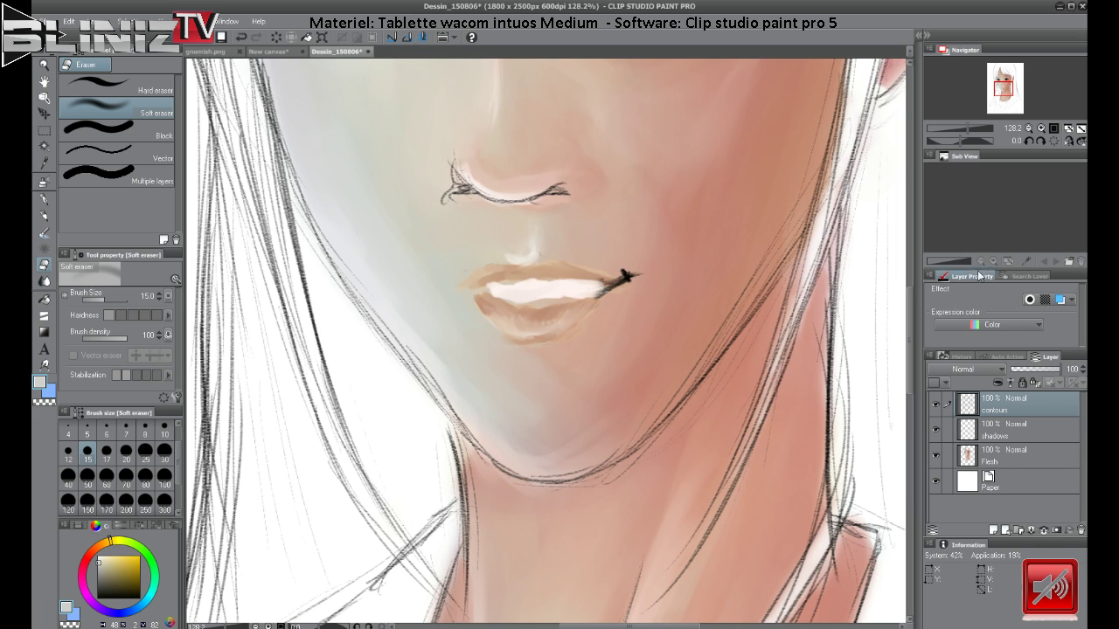
Add a new raster layer directly above Flesh and sample a tan tone from the lips.
mouse_move(967, 125)
left_mouse_down()
mouse_move(945, 128)
mouse_move(972, 131)
left_mouse_up()
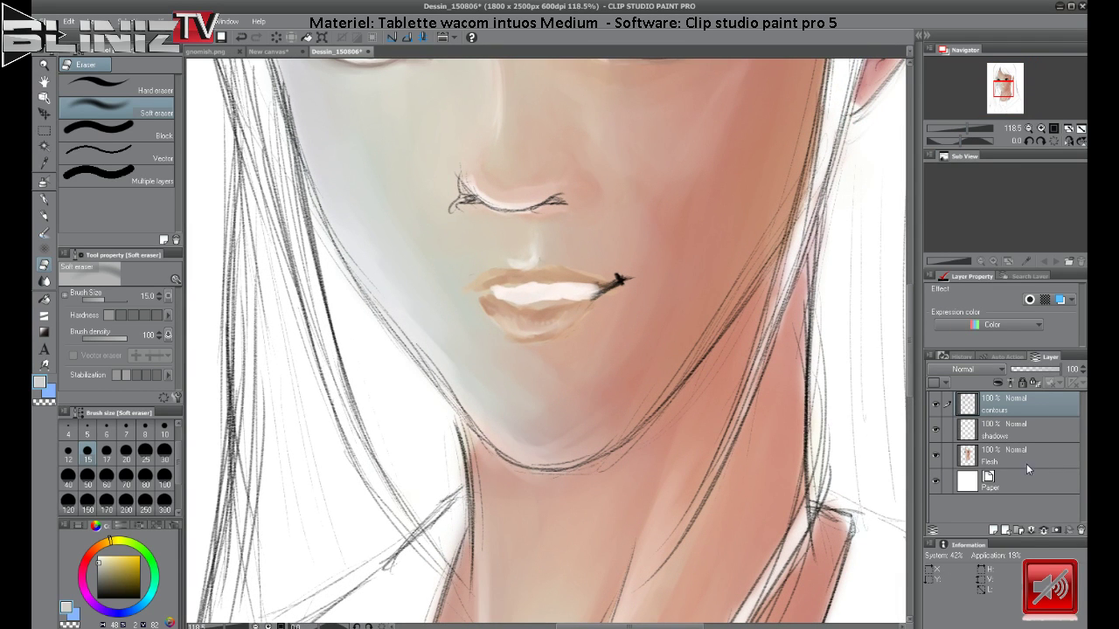
left_click(1027, 465)
left_click(994, 531)
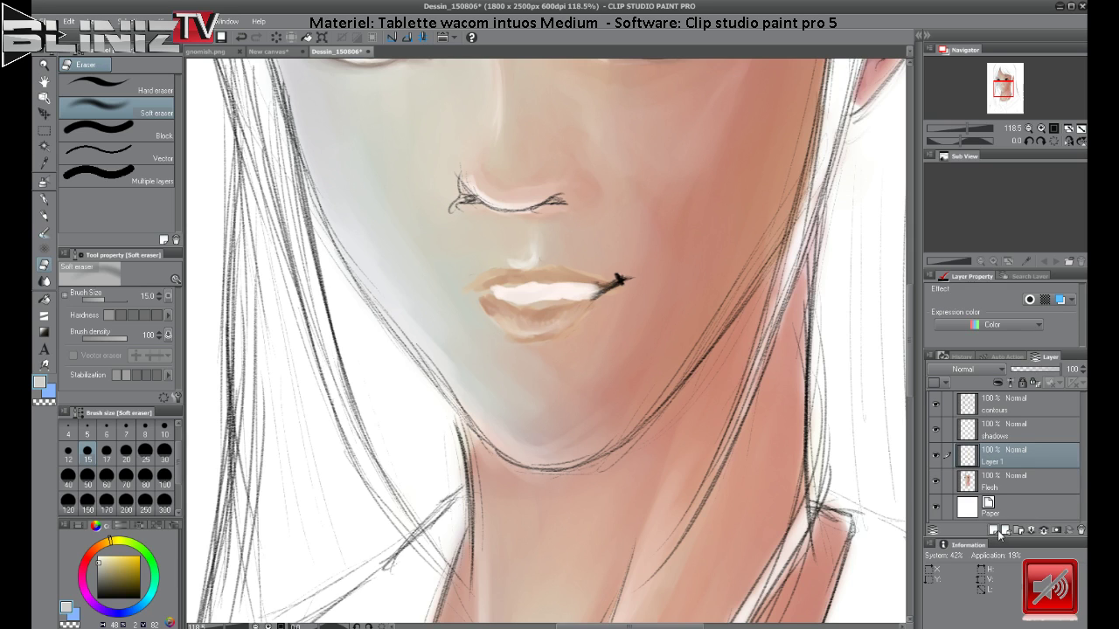
left_click(494, 298, "alt")
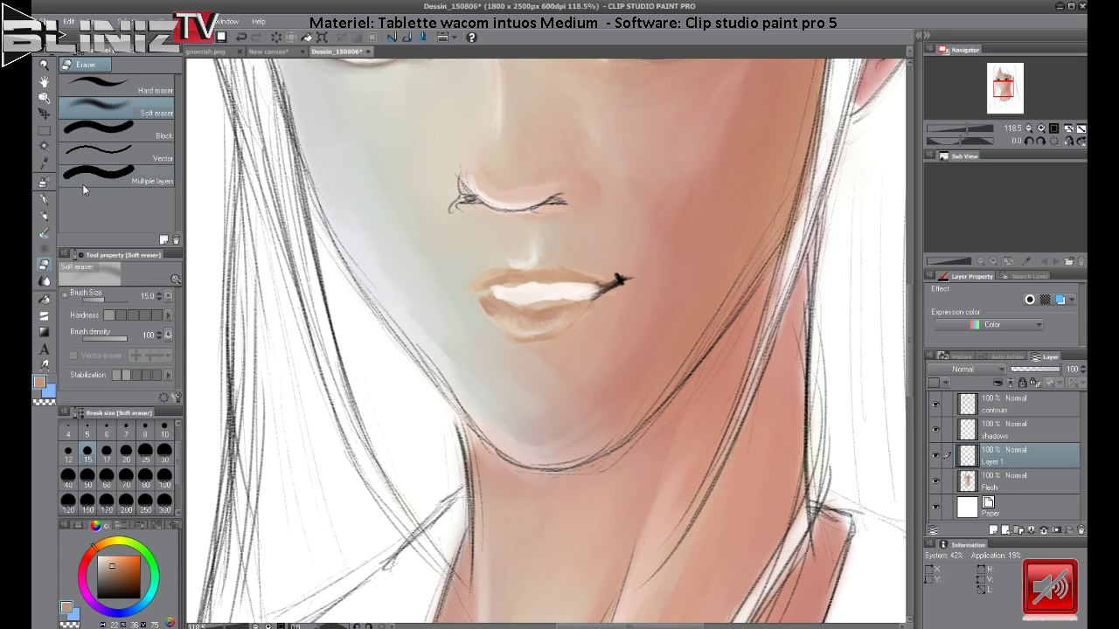
Refine the lower edge and the corner of the lips on Layer 1 in the sampled tan with Opaque watercolor at size 6.
left_click(44, 232)
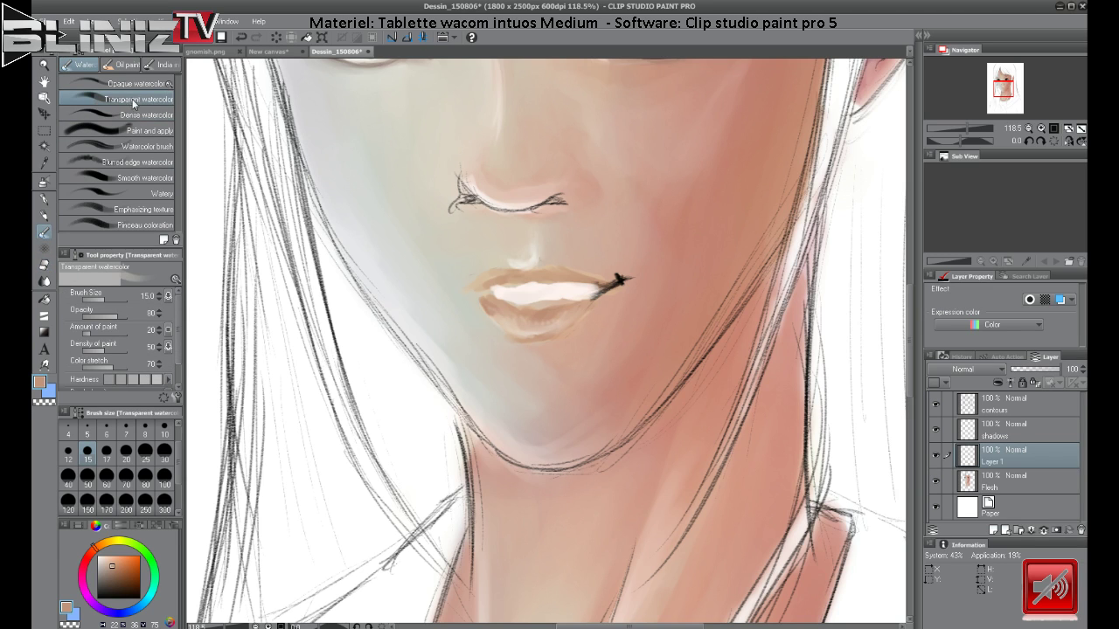
left_click(135, 83)
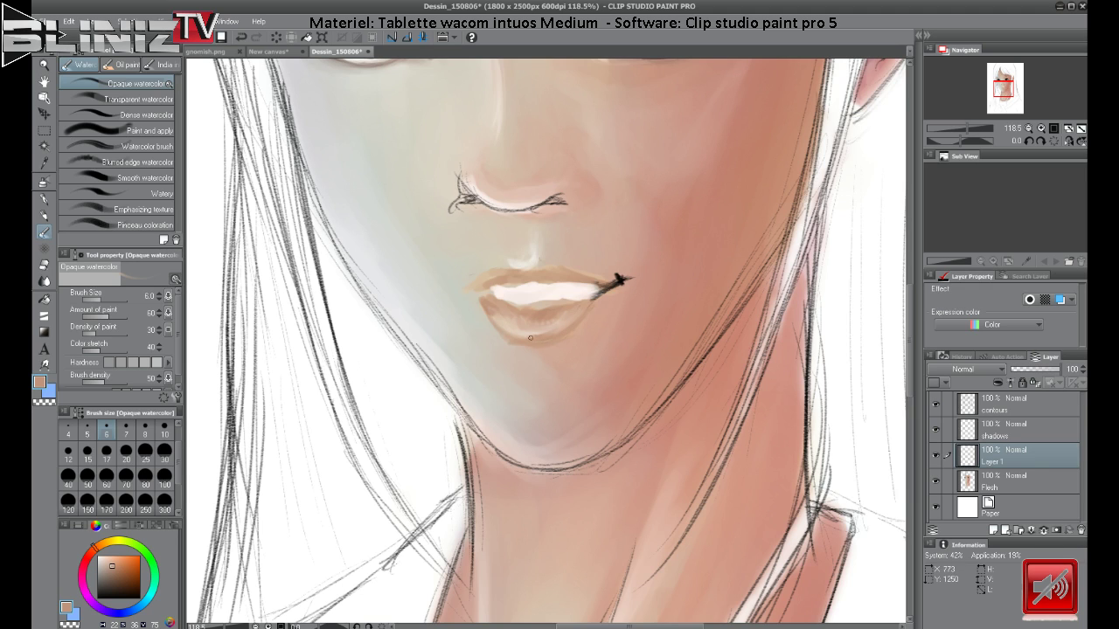
mouse_move(530, 338)
left_mouse_down()
mouse_move(496, 324)
mouse_move(559, 352)
mouse_move(502, 332)
mouse_move(524, 343)
left_mouse_up()
mouse_move(484, 285)
left_mouse_down()
mouse_move(472, 292)
mouse_move(489, 292)
mouse_move(483, 303)
left_mouse_up()
Clear the remaining pencil line at the corner of the mouth on the contours layer and reactivate Layer 1.
left_click_drag(968, 125, 960, 128)
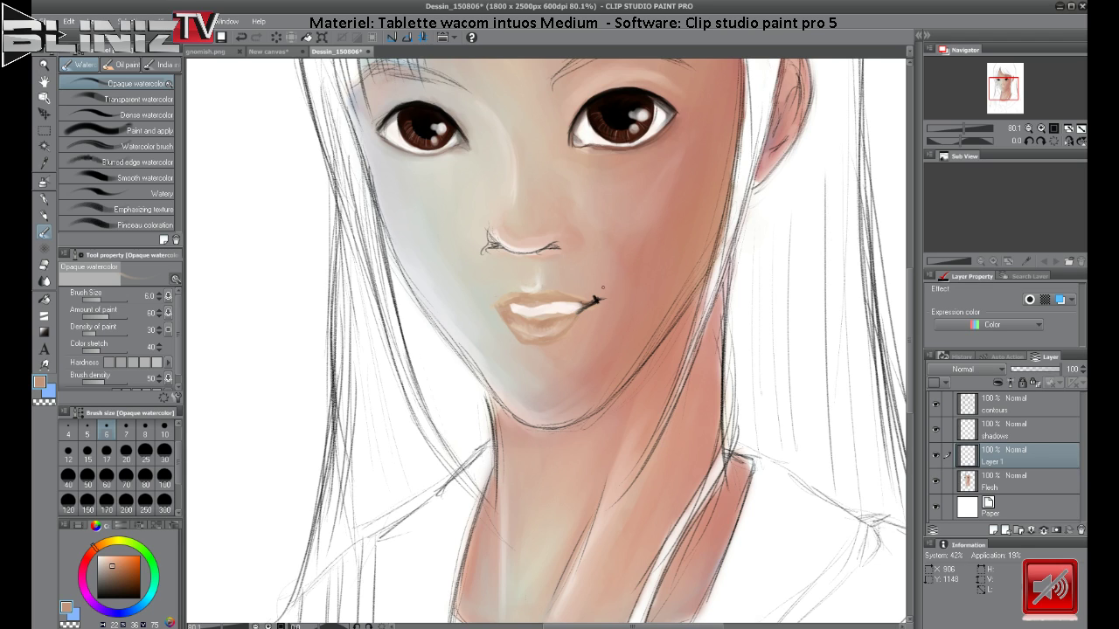
left_click(1018, 410)
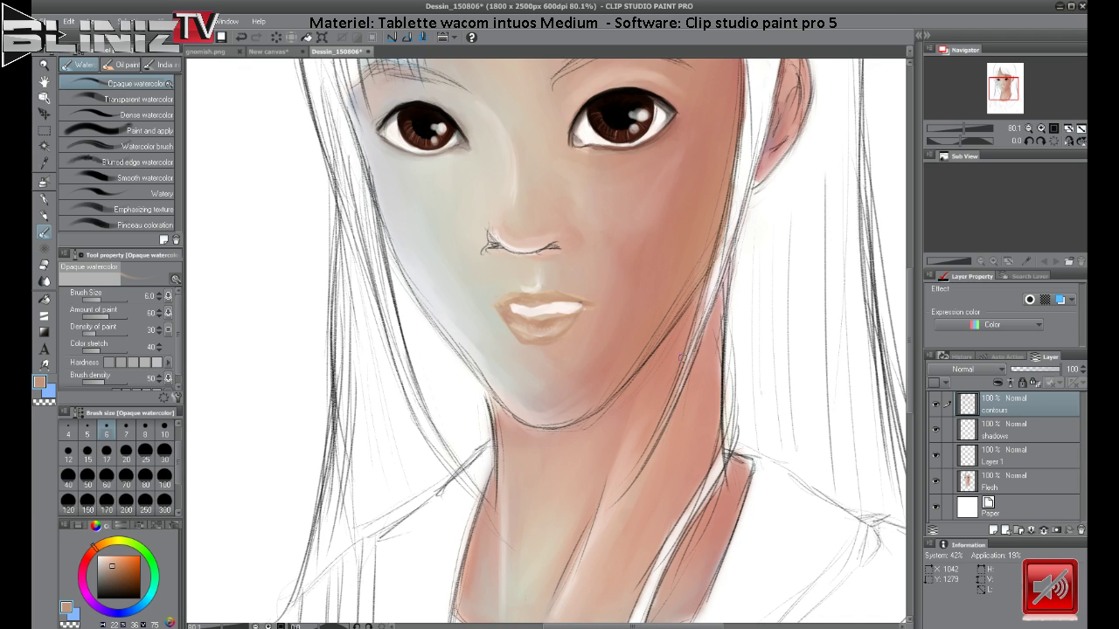
left_click(1017, 462)
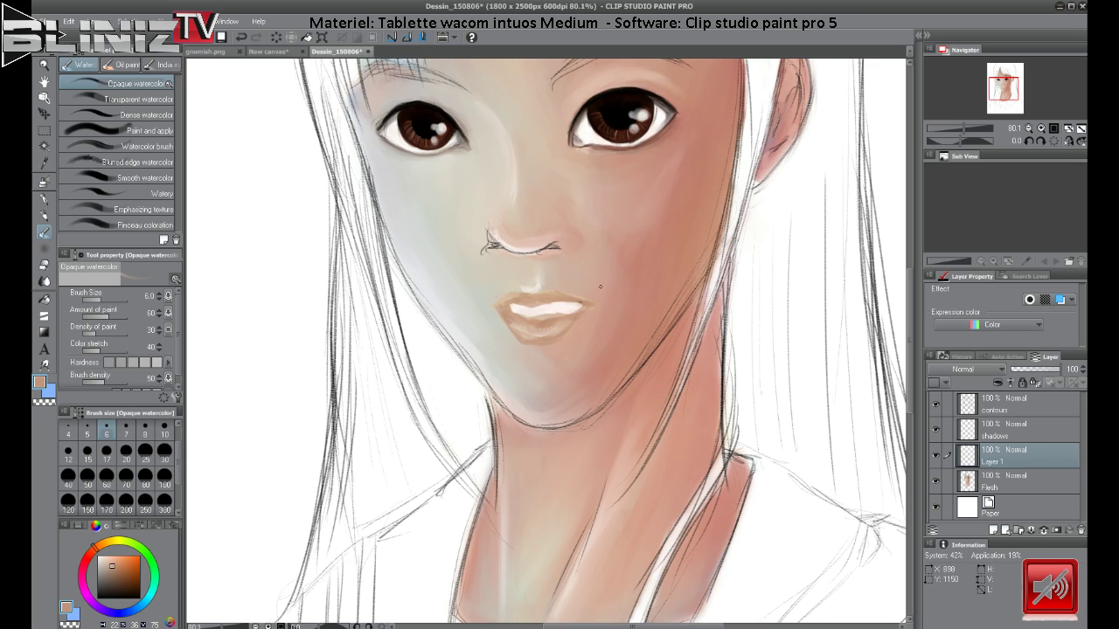
Sample skin tones around the mouth and clean up the corner and outer edge of the lips with Opaque watercolor.
left_click(597, 305, "alt")
left_click(508, 349, "alt")
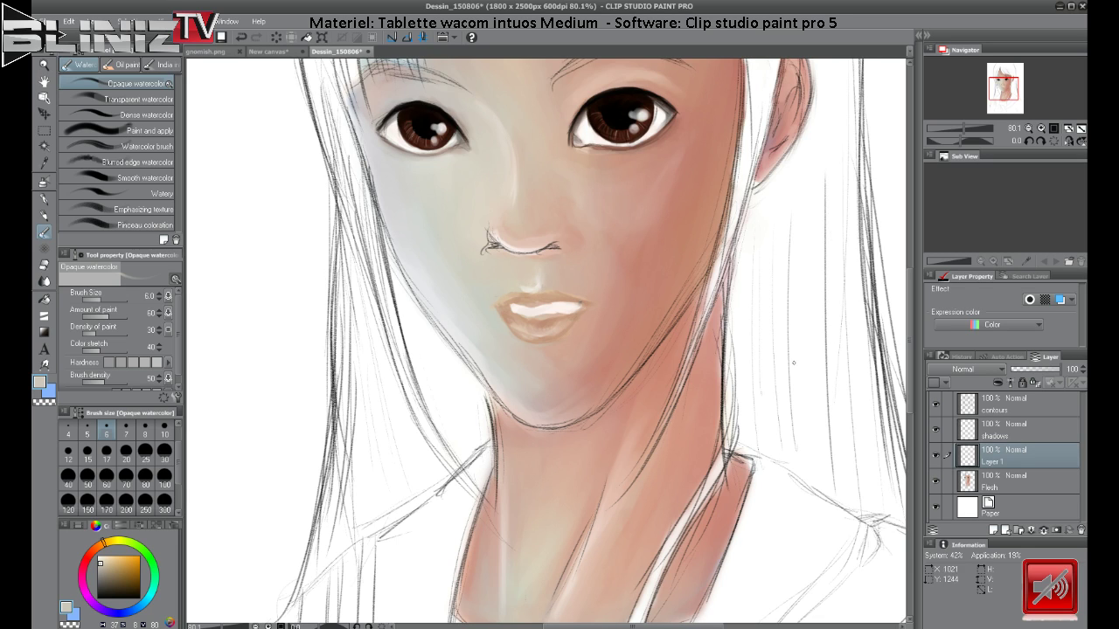
left_click(1000, 411)
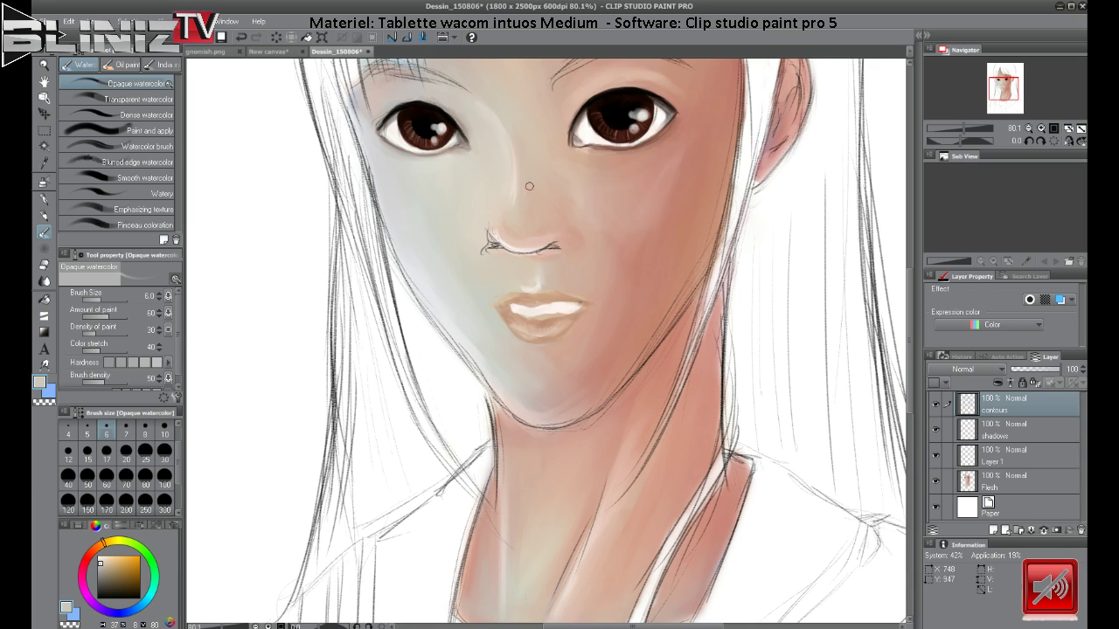
left_click(1013, 458)
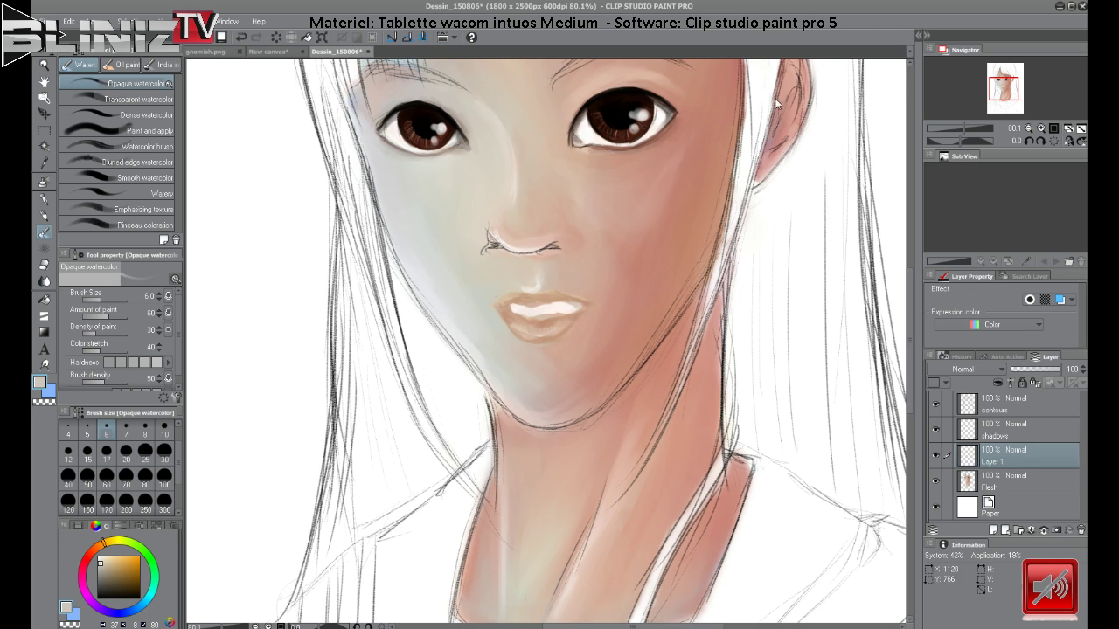
left_click_drag(967, 126, 695, 113)
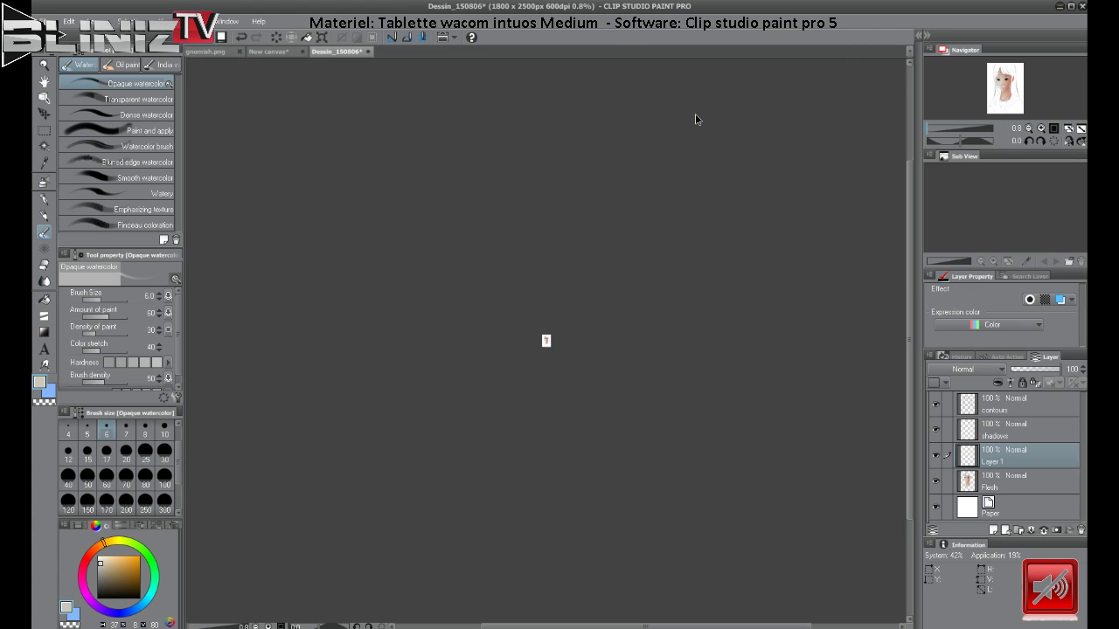
left_click_drag(952, 128, 962, 128)
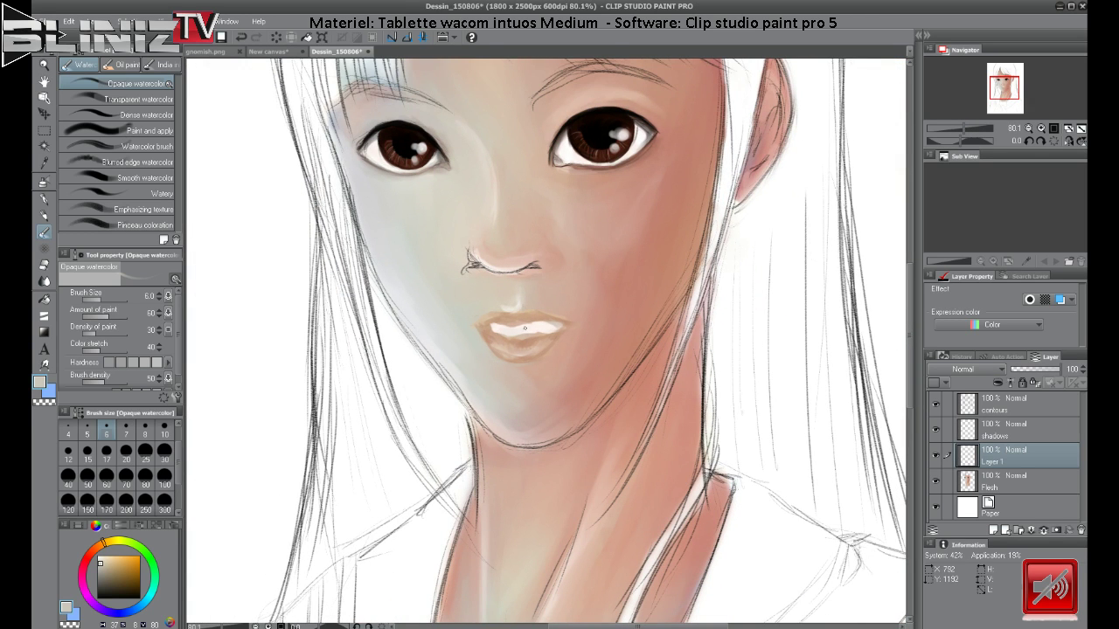
Rework the mouth opening in sampled tan with Dense watercolor, and shade the teeth in dark brown with Transparent watercolor at size 15.
left_click(525, 321, "alt")
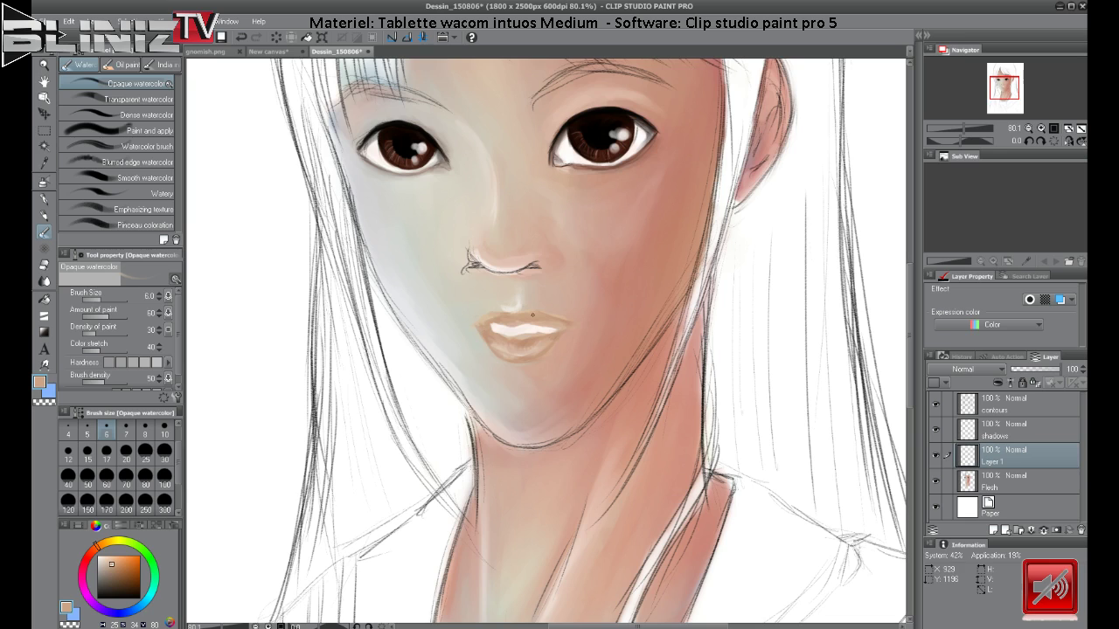
left_click(145, 114)
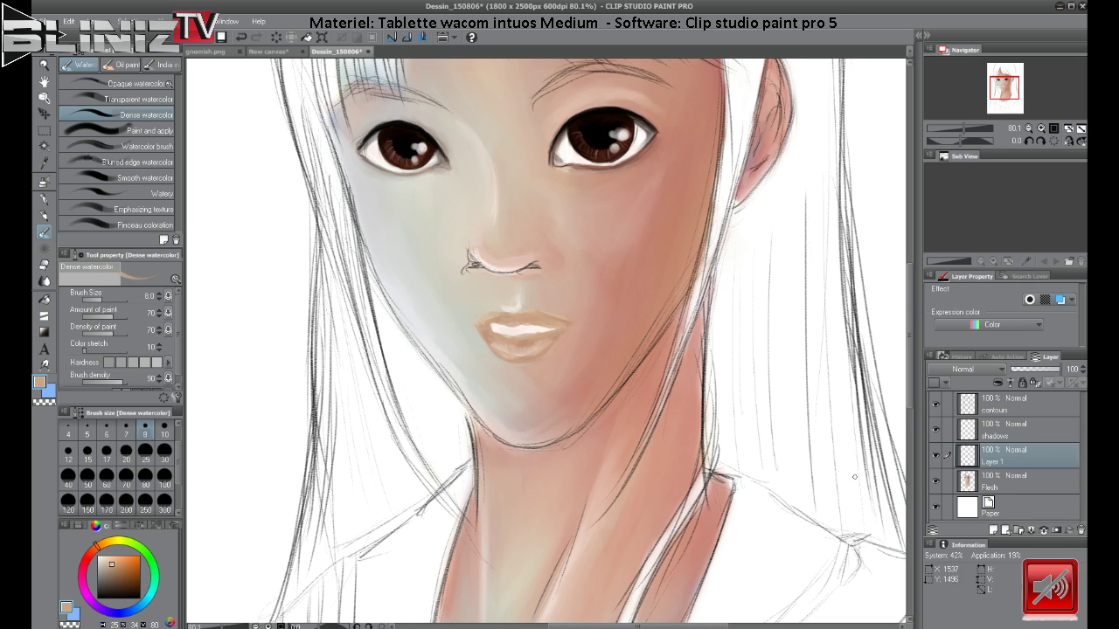
left_click(95, 95)
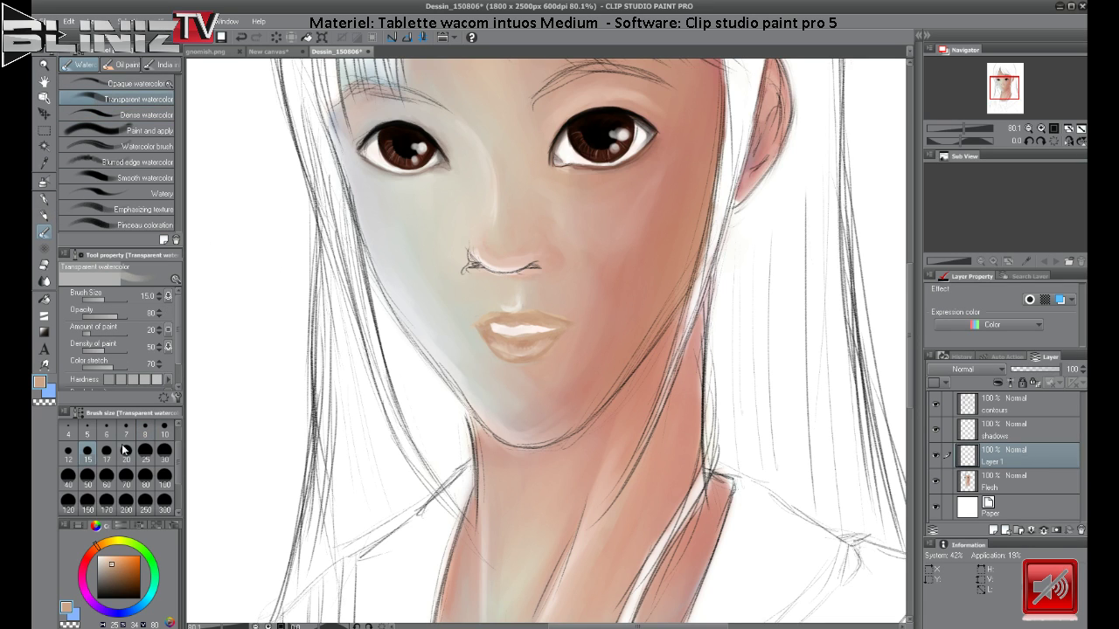
left_click(135, 592)
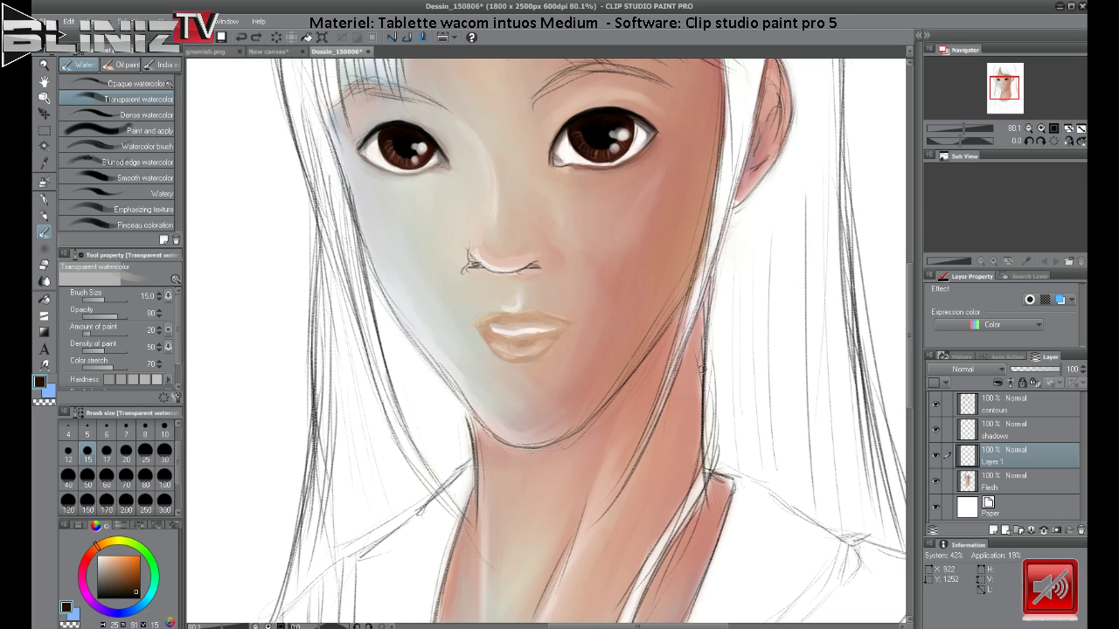
Duplicate the contours layer.
left_click_drag(965, 129, 957, 123)
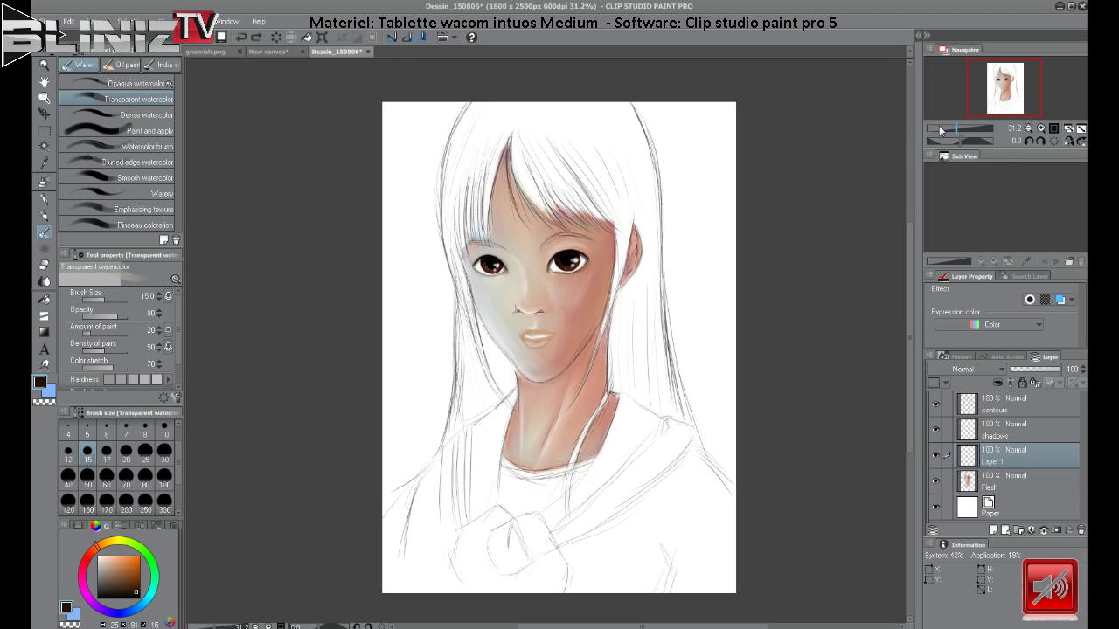
mouse_move(957, 129)
left_mouse_down()
mouse_move(929, 129)
mouse_move(961, 130)
left_mouse_up()
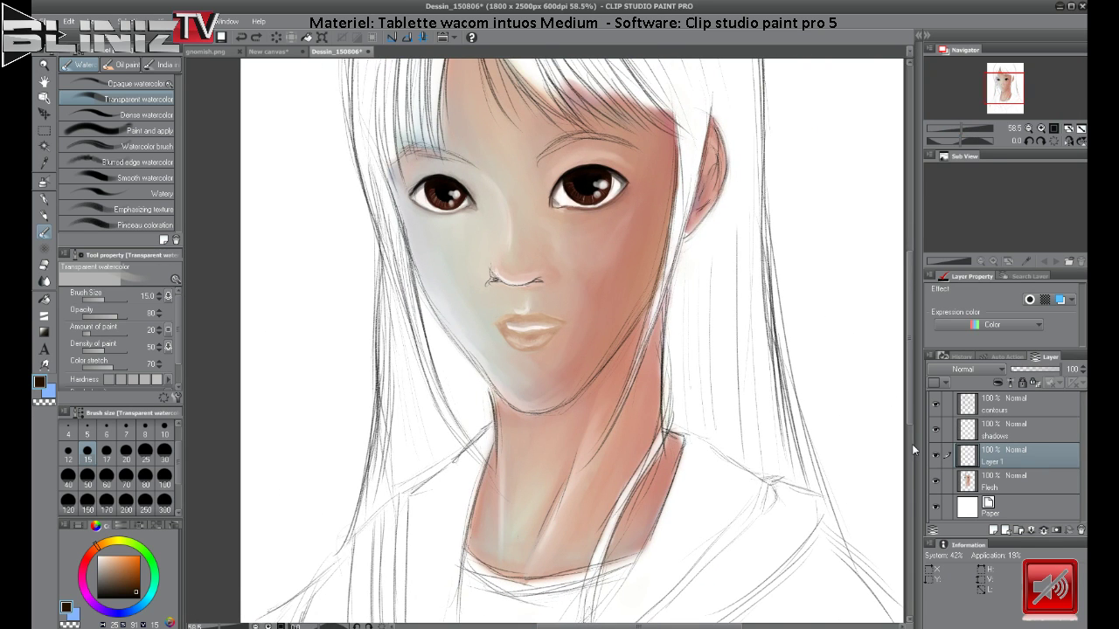
left_click(1011, 416)
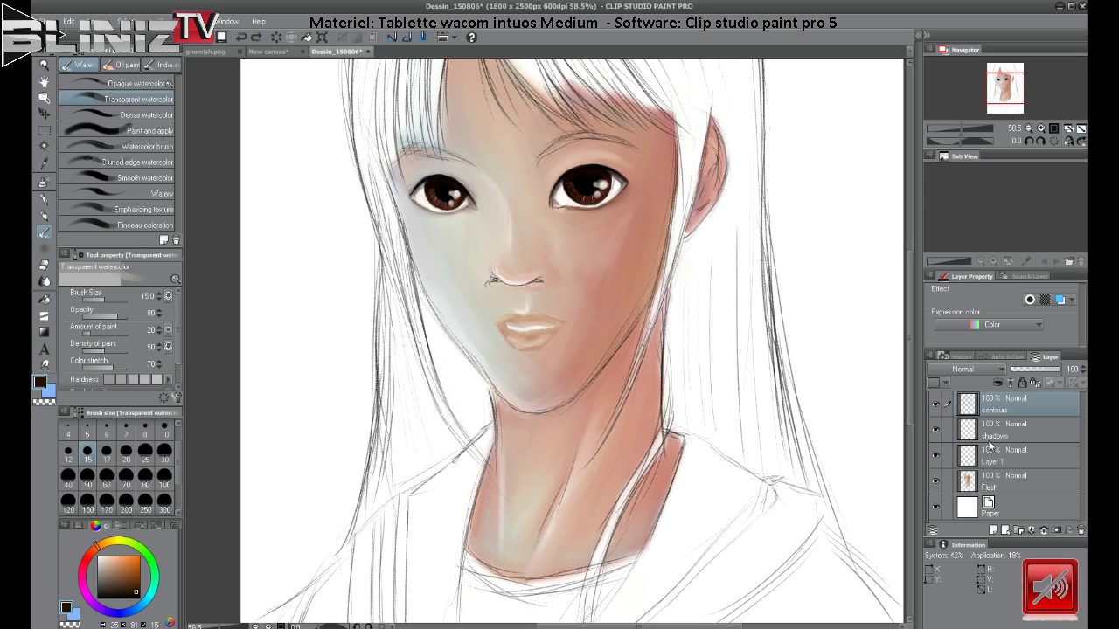
right_click(1029, 410)
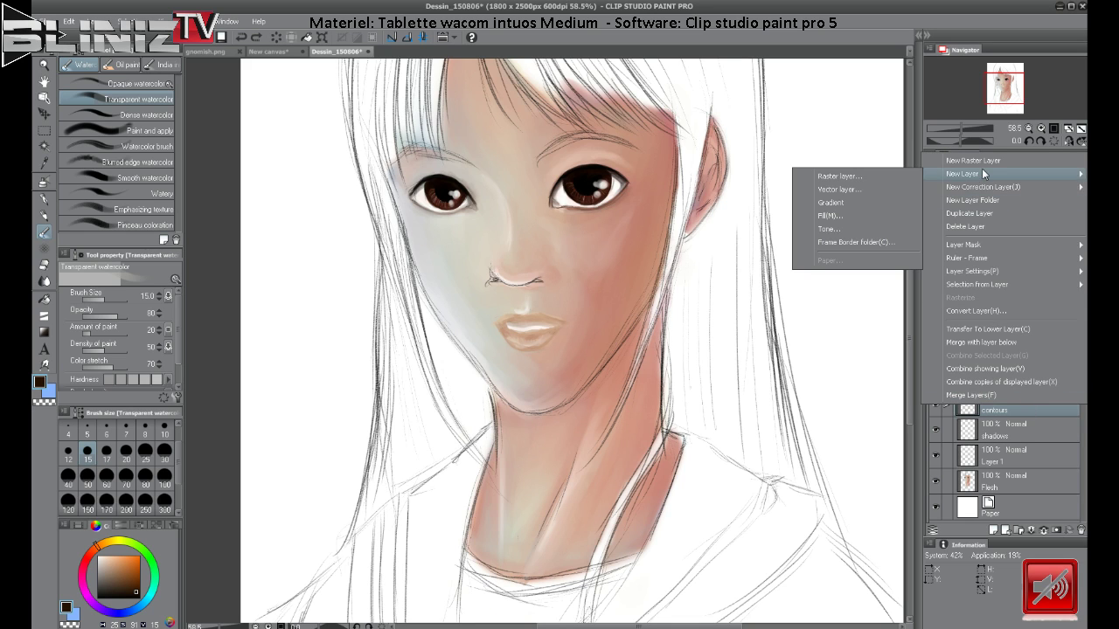
left_click(967, 221)
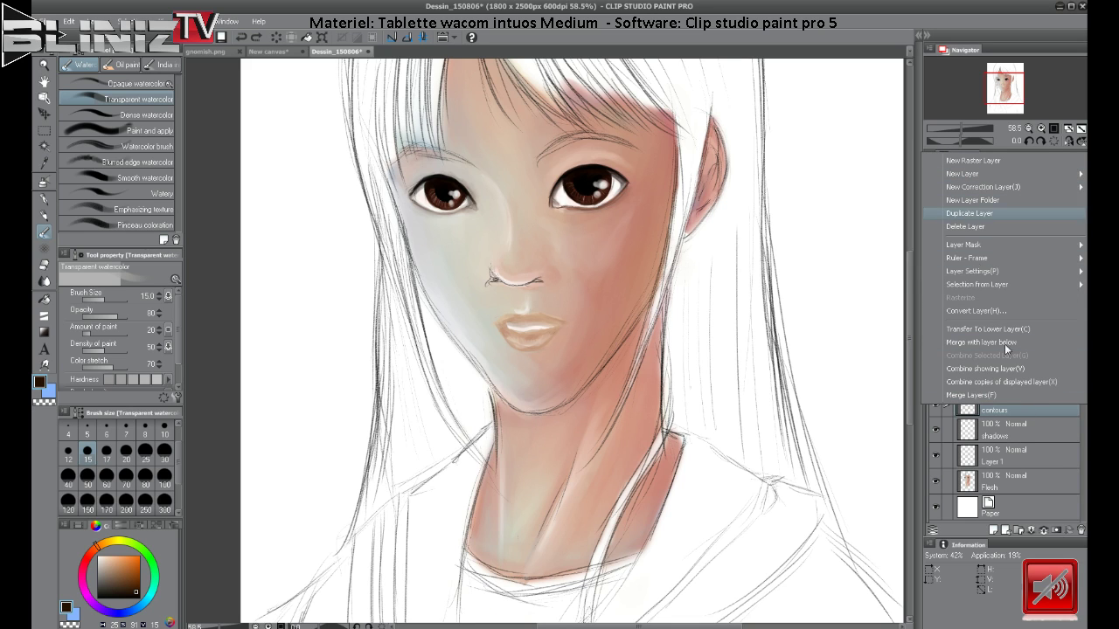
Move the duplicated contours layer between Flesh and Paper, and hide it.
left_click_drag(1034, 411, 1024, 516)
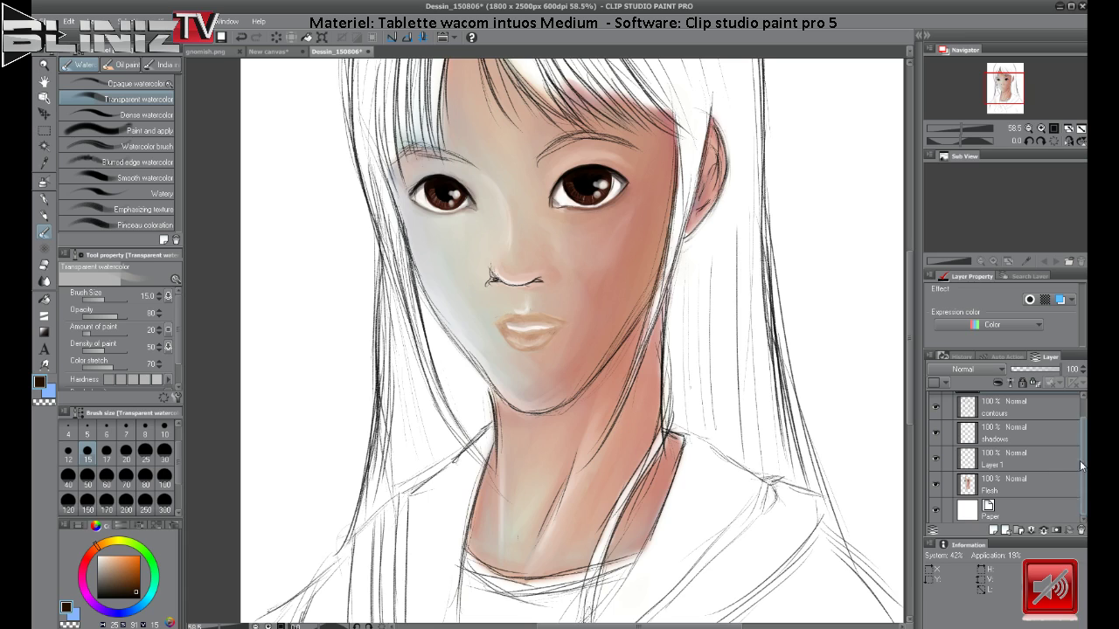
left_click_drag(1083, 466, 1084, 442)
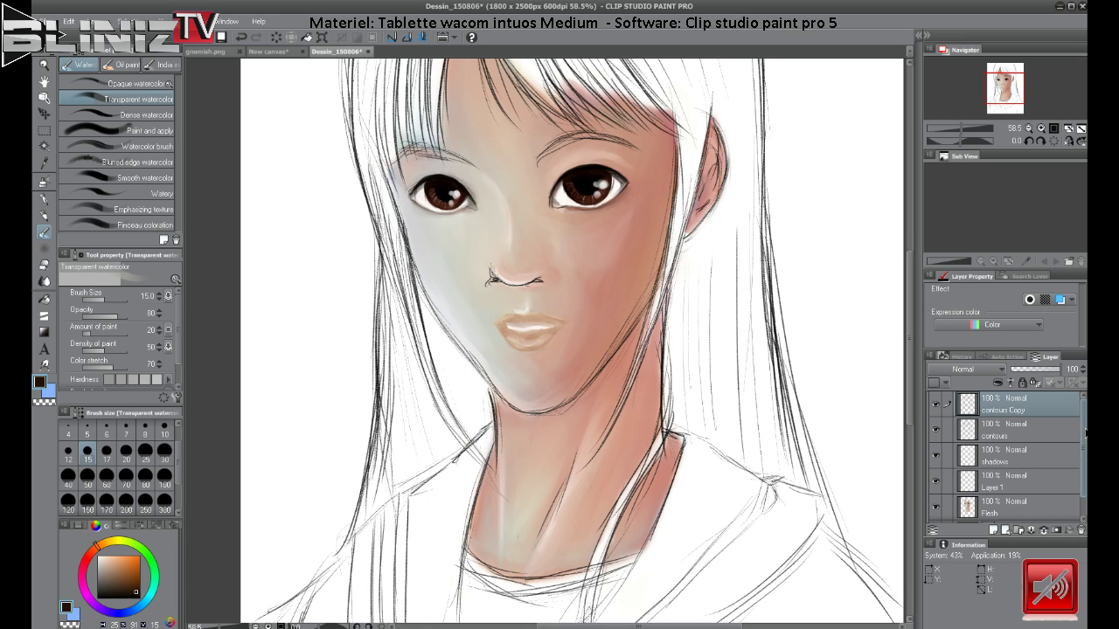
left_click_drag(1007, 407, 1015, 505)
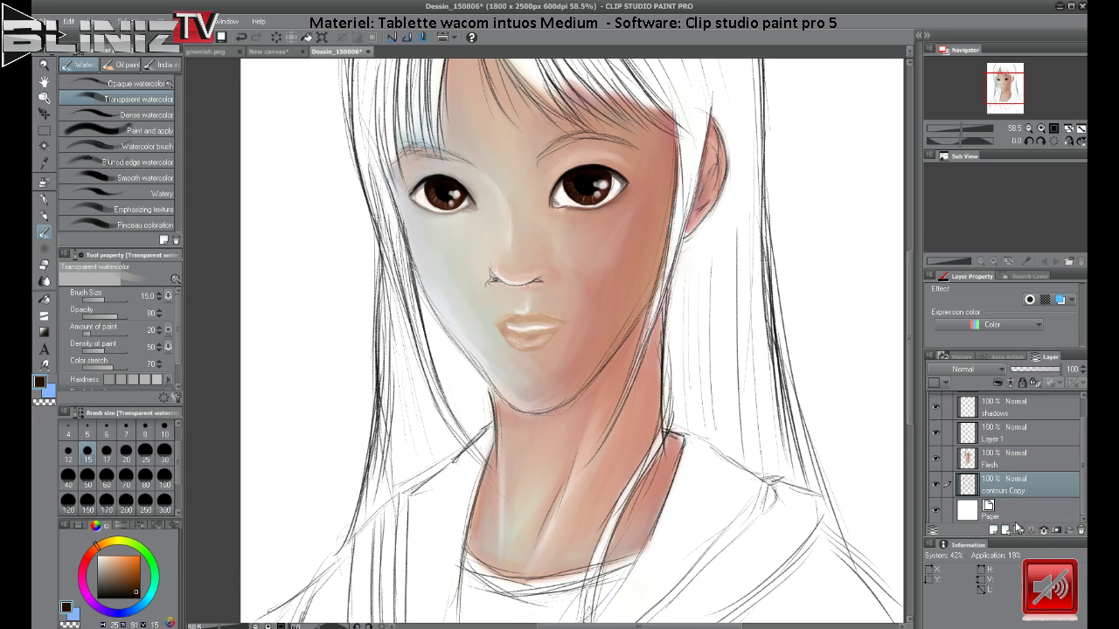
left_click(936, 484)
scroll(1025, 490, "up", 1)
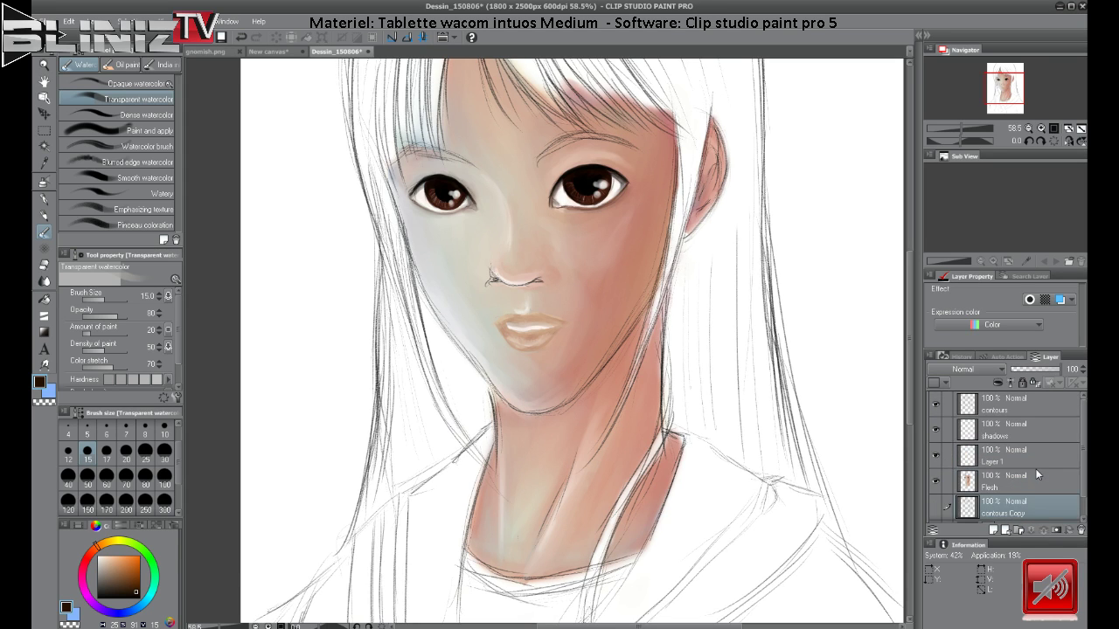
Blur the pencil lines under the nose on the contours layer with the Blur tool at size 12.
left_click(1034, 399)
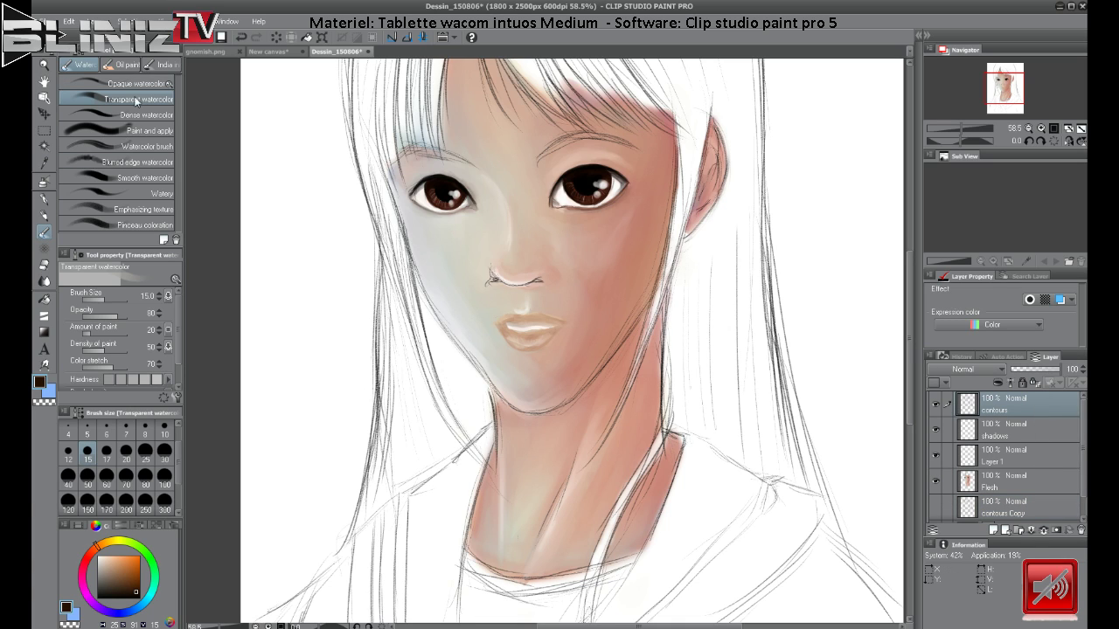
left_click(44, 280)
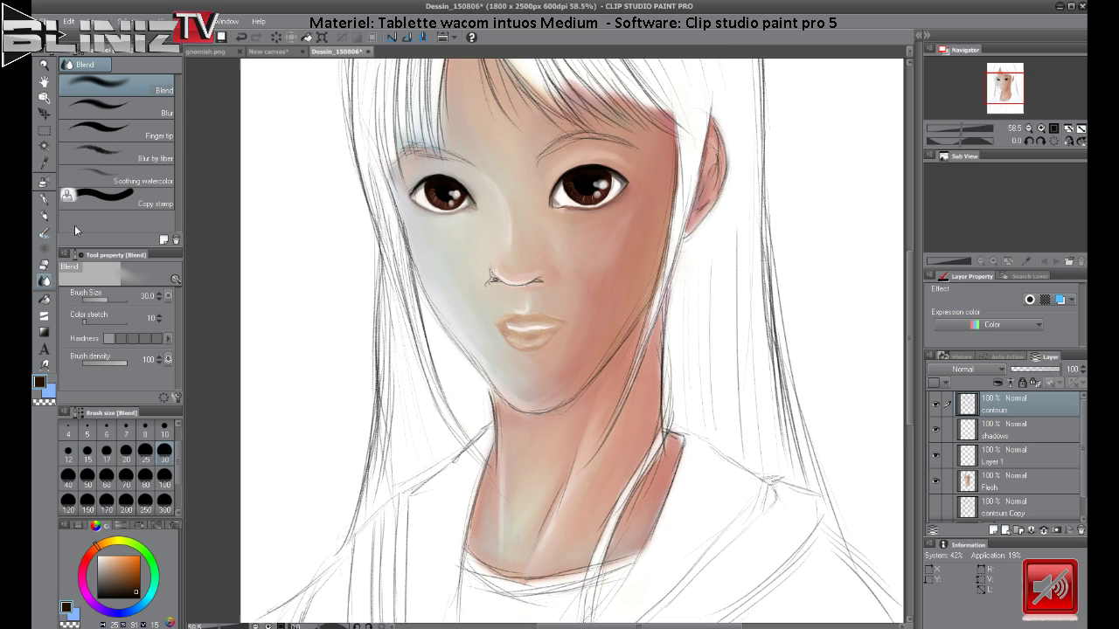
left_click(154, 109)
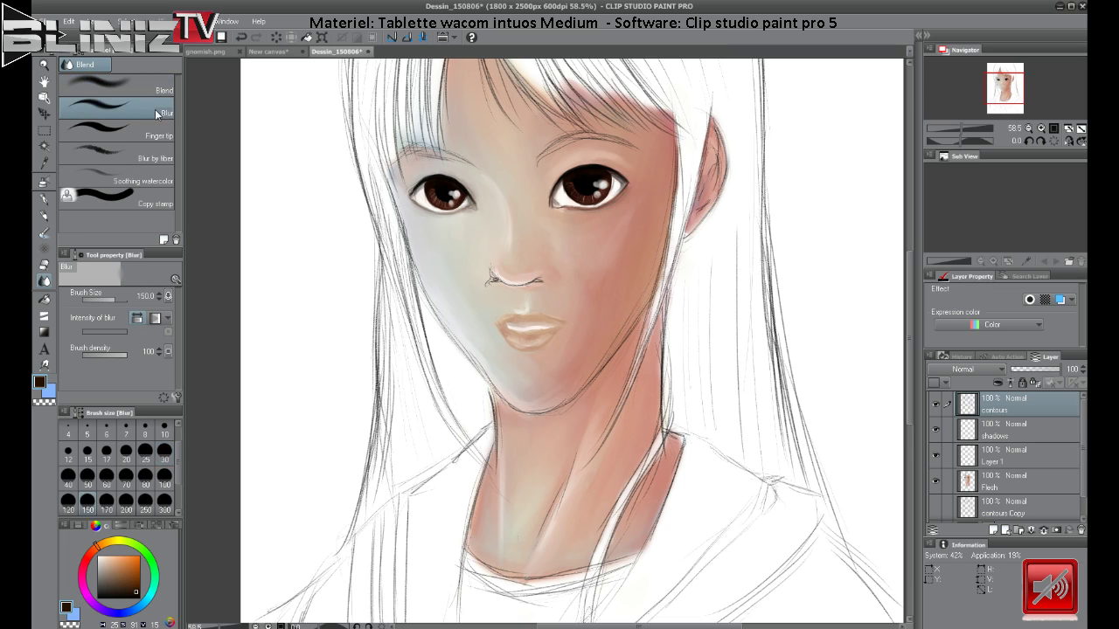
left_click(68, 452)
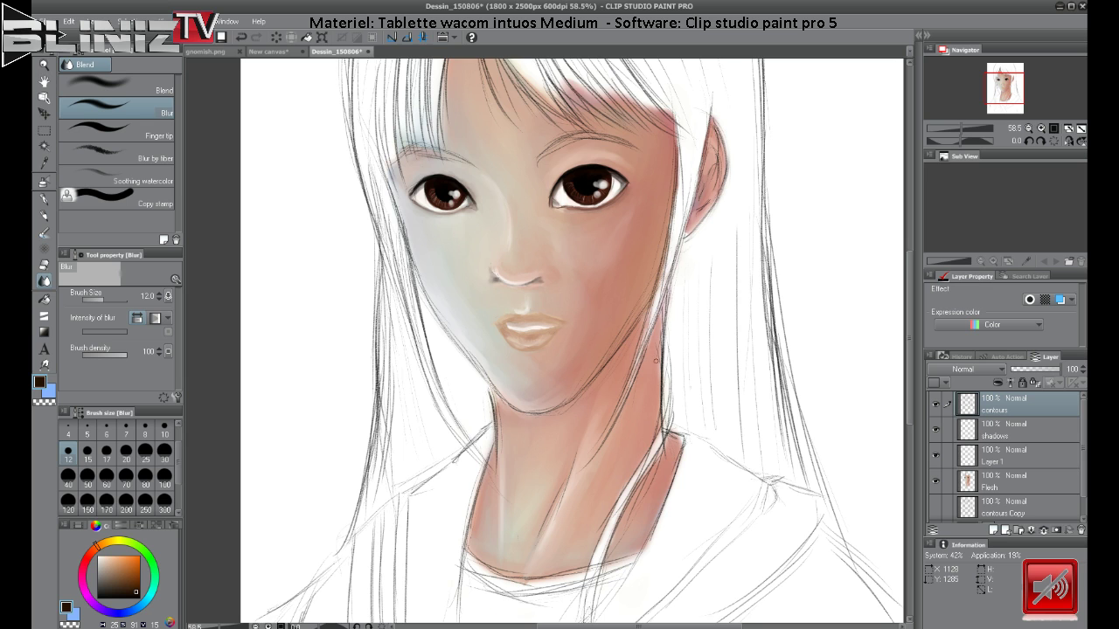
left_click_drag(963, 127, 963, 127)
Soften the nostril lines on Flesh and contours in a sampled pale skin tone with Transparent watercolor at size 15.
left_click(976, 489)
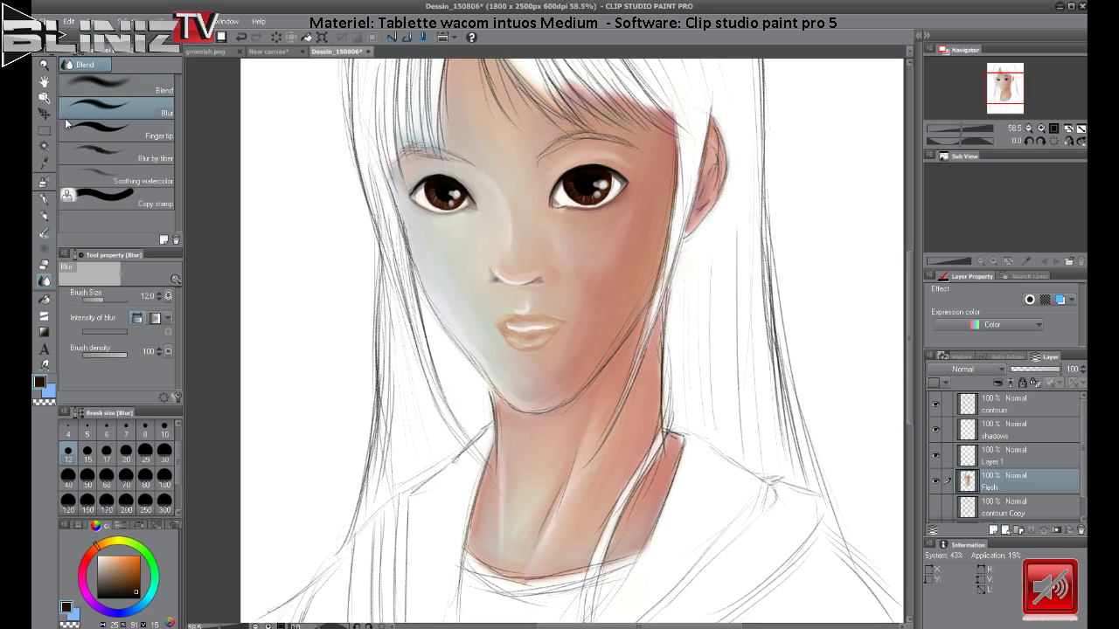
left_click(44, 233)
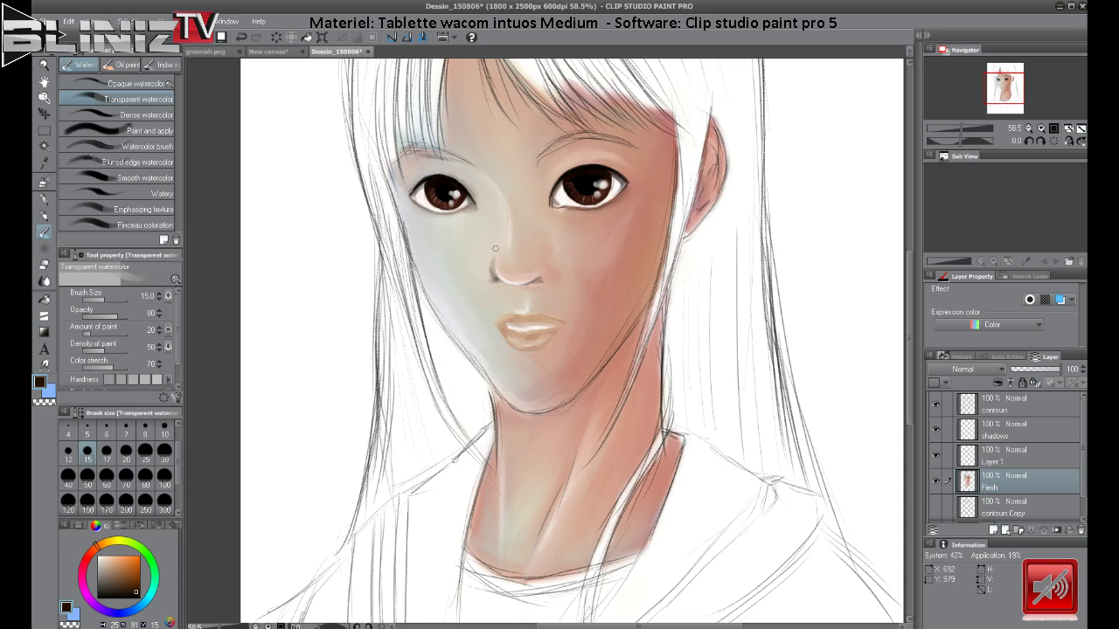
left_click(468, 261, "alt")
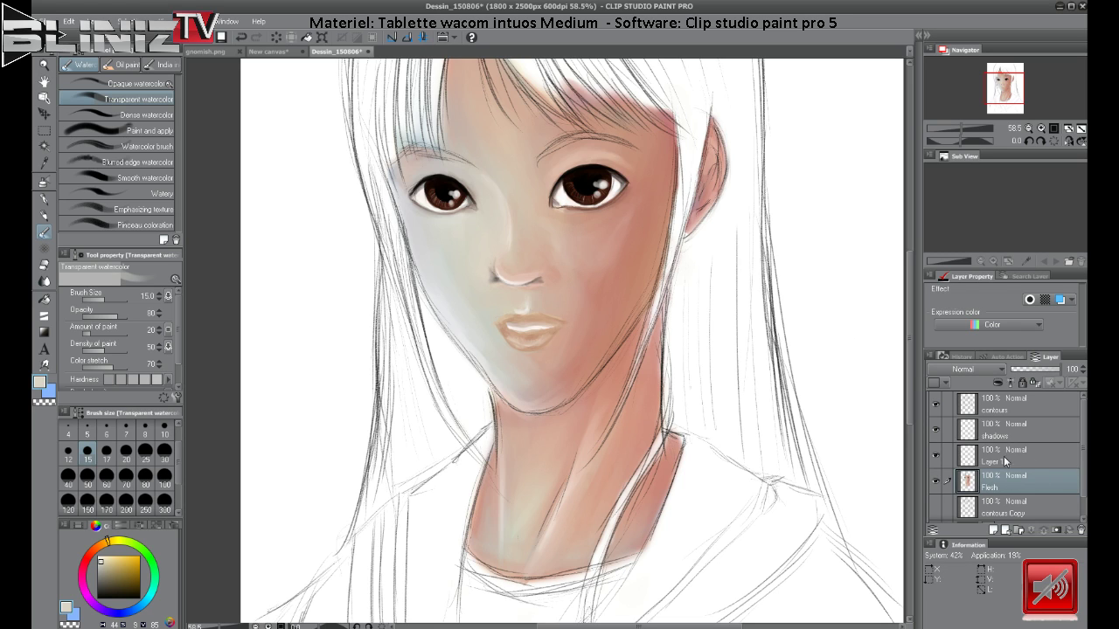
left_click(1020, 407)
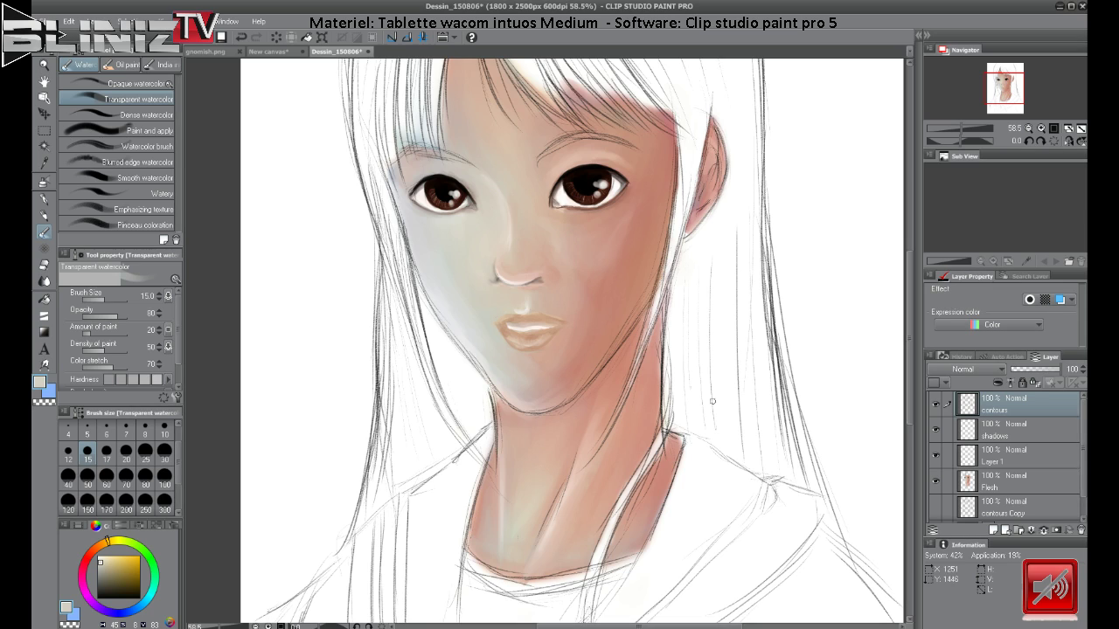
Merge the shadows layer and Layer 1 down into Flesh, and add a new raster layer directly above it.
left_click(1003, 435)
left_click(1043, 531)
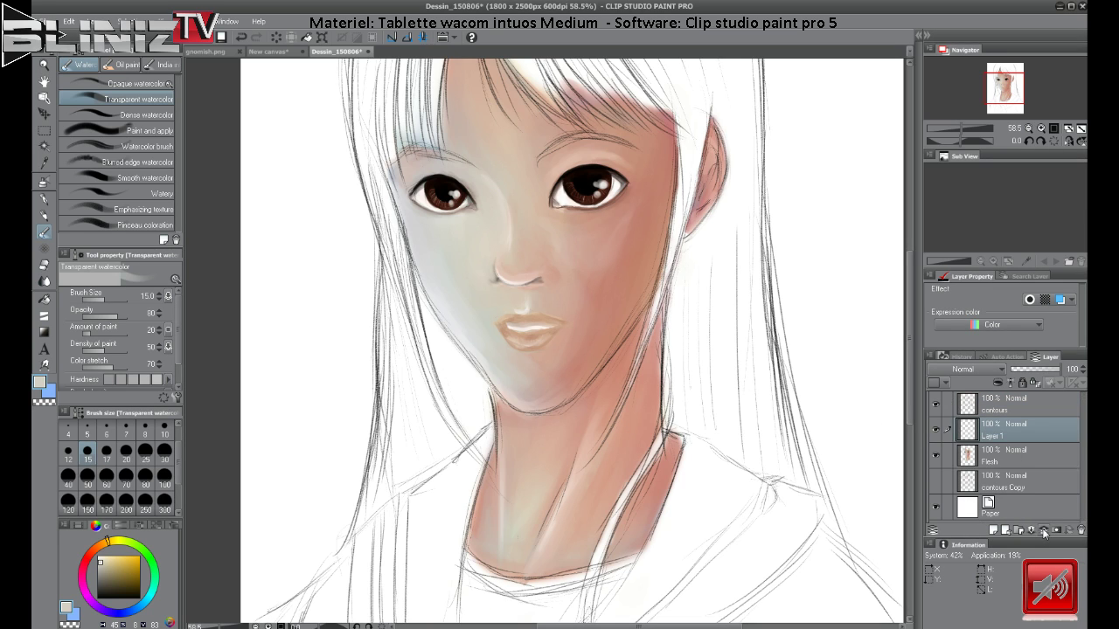
left_click(1046, 532)
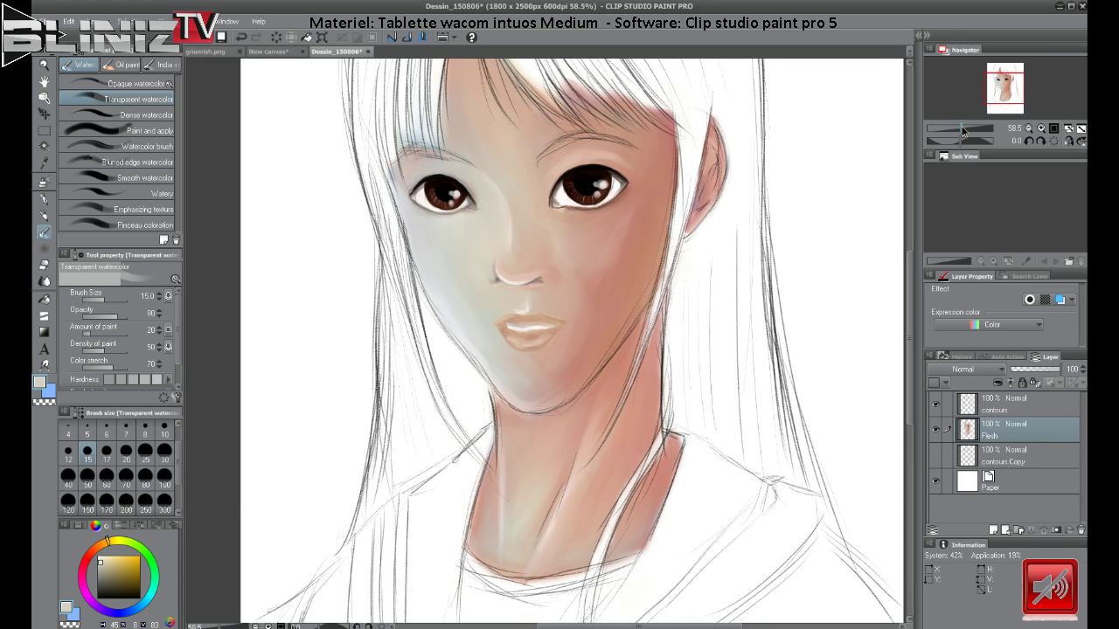
left_click_drag(961, 129, 957, 129)
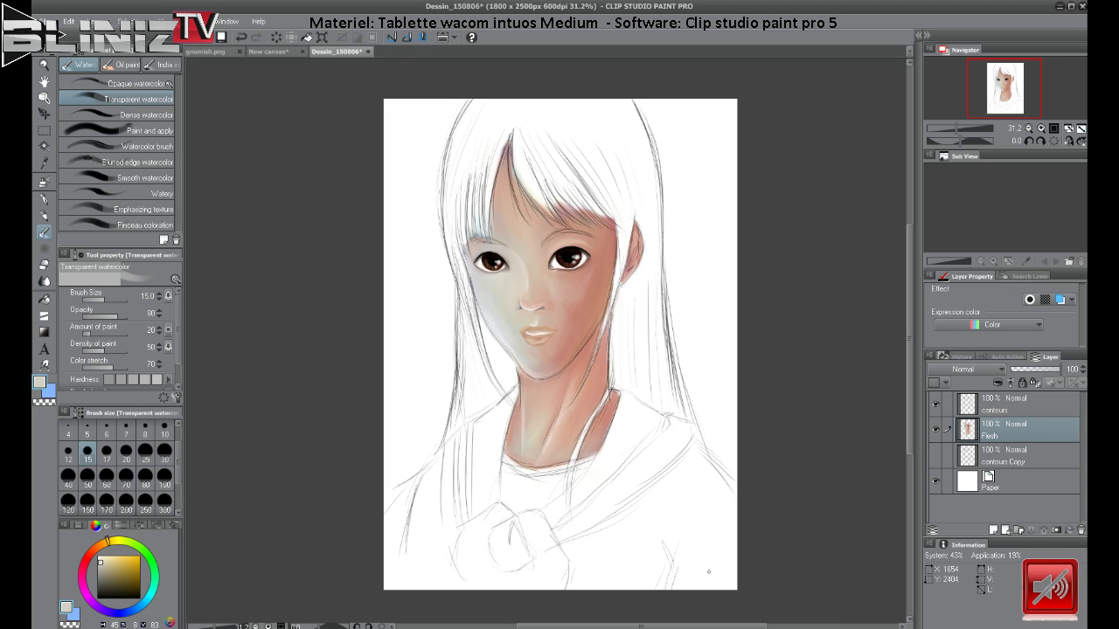
left_click(993, 530)
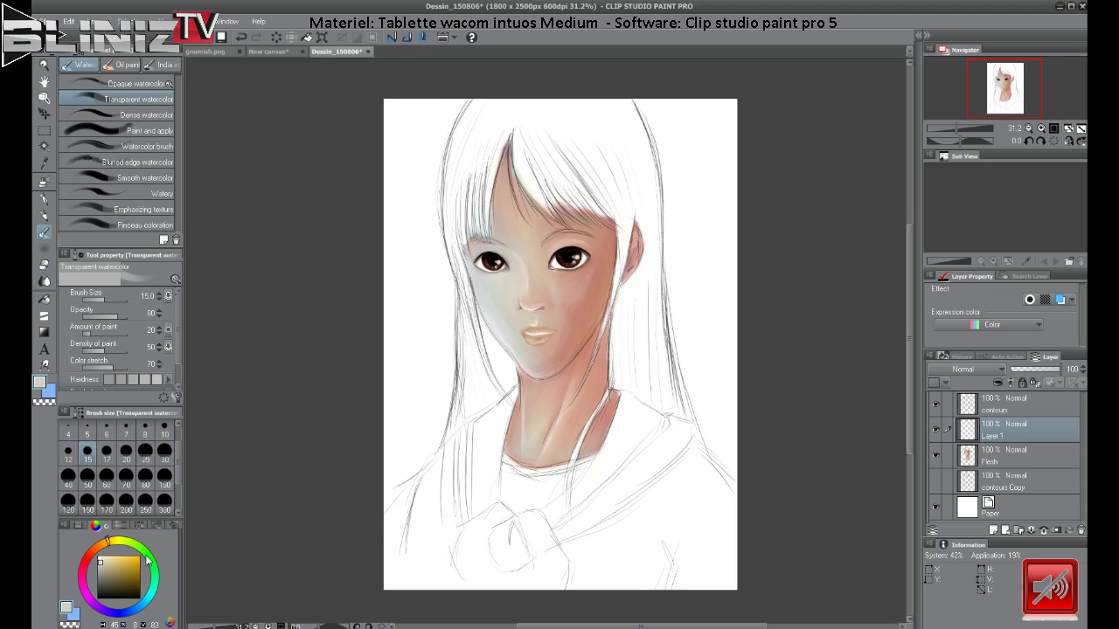
Paint the upper outer edge of the hair on the portrait's left side in dark brown with Dense watercolor at size 60.
left_click(119, 583)
left_click_drag(119, 583, 127, 592)
left_click_drag(105, 548, 96, 543)
left_click_drag(134, 593, 129, 588)
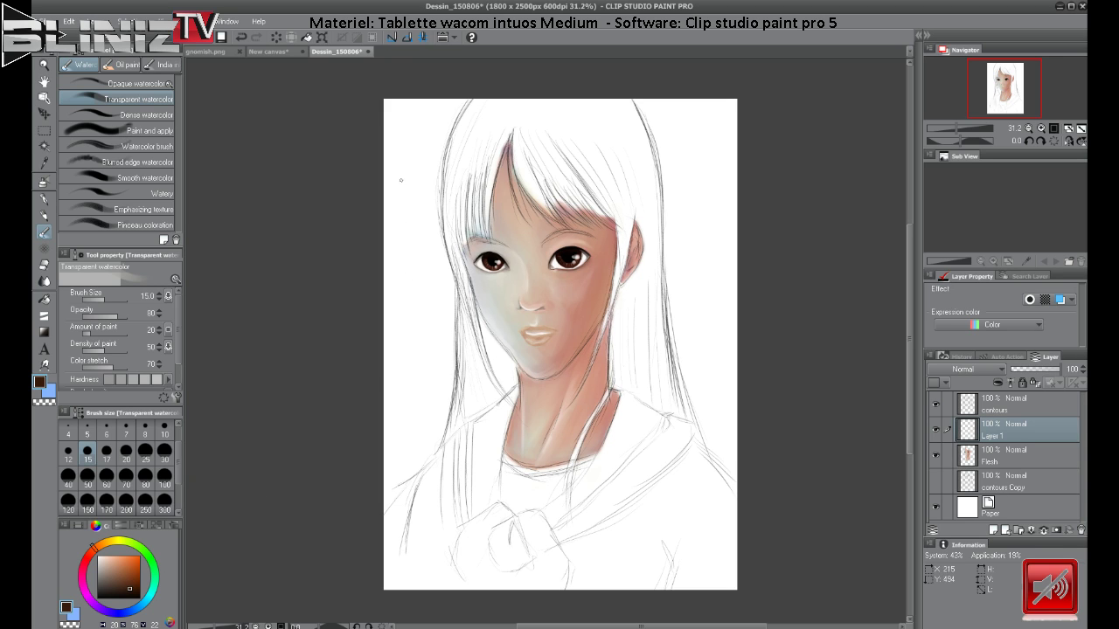
left_click(133, 83)
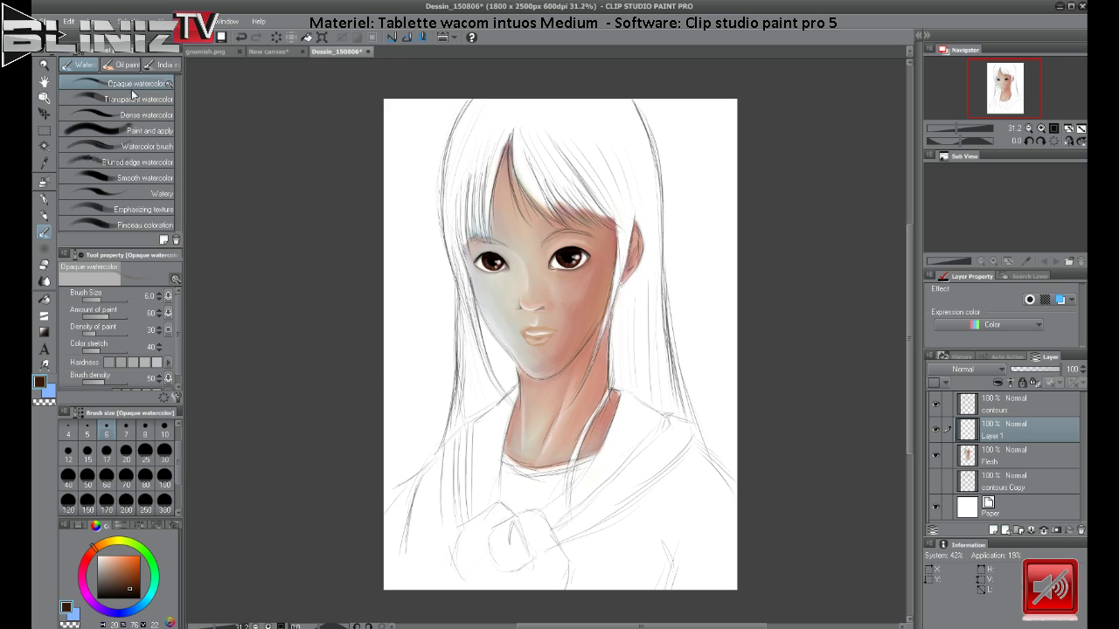
left_click(136, 115)
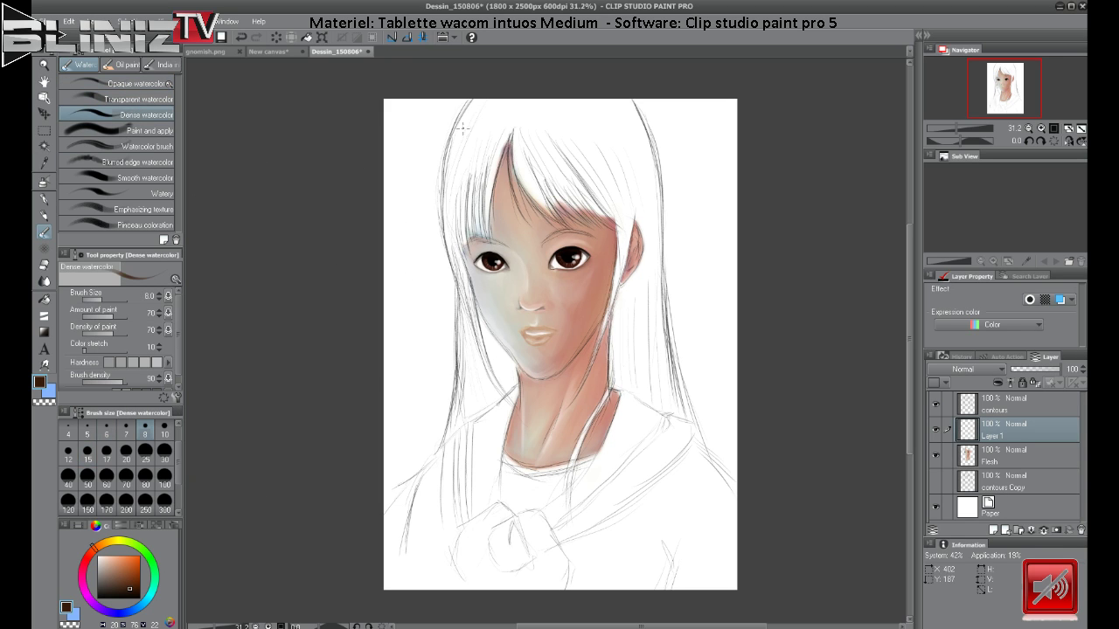
left_click(106, 479)
left_click_drag(476, 94, 447, 177)
left_click_drag(470, 103, 441, 212)
mouse_move(455, 135)
left_mouse_down()
mouse_move(448, 232)
mouse_move(455, 144)
mouse_move(441, 213)
mouse_move(451, 149)
mouse_move(442, 238)
left_mouse_up()
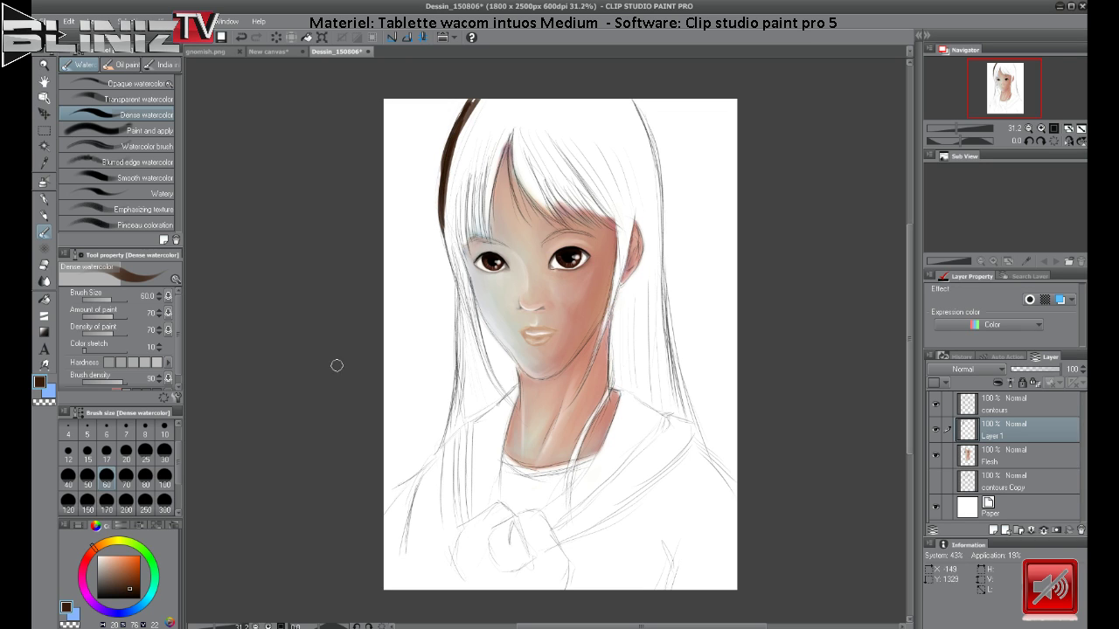
Extend the left hair along the face to the neck with Opaque watercolor at size 100, and move Layer 1 below Flesh.
left_click(138, 84)
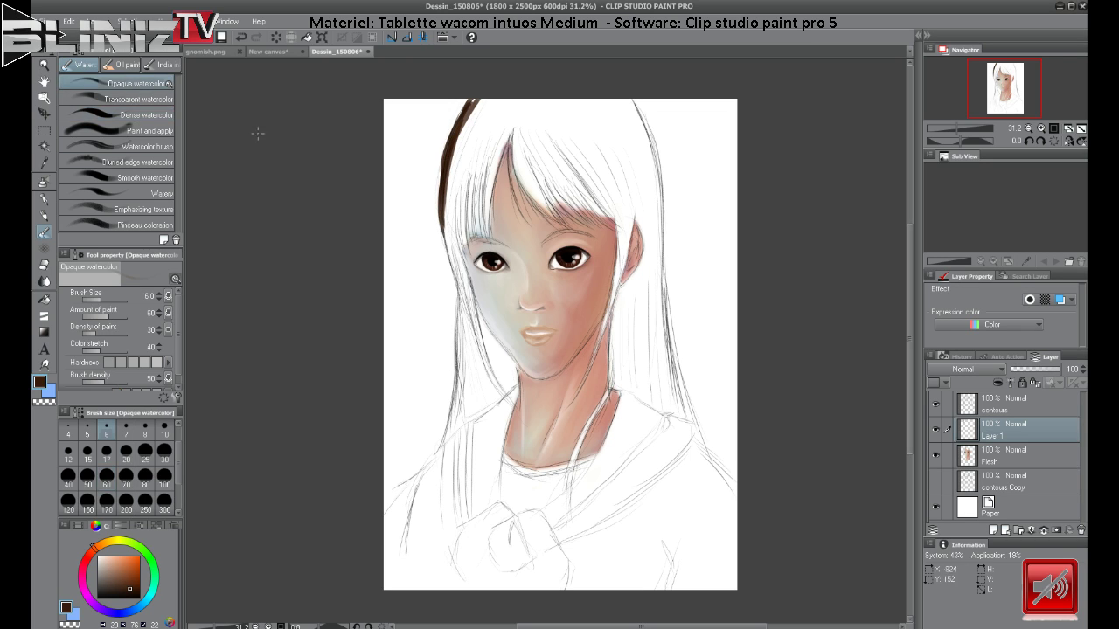
left_click(165, 478)
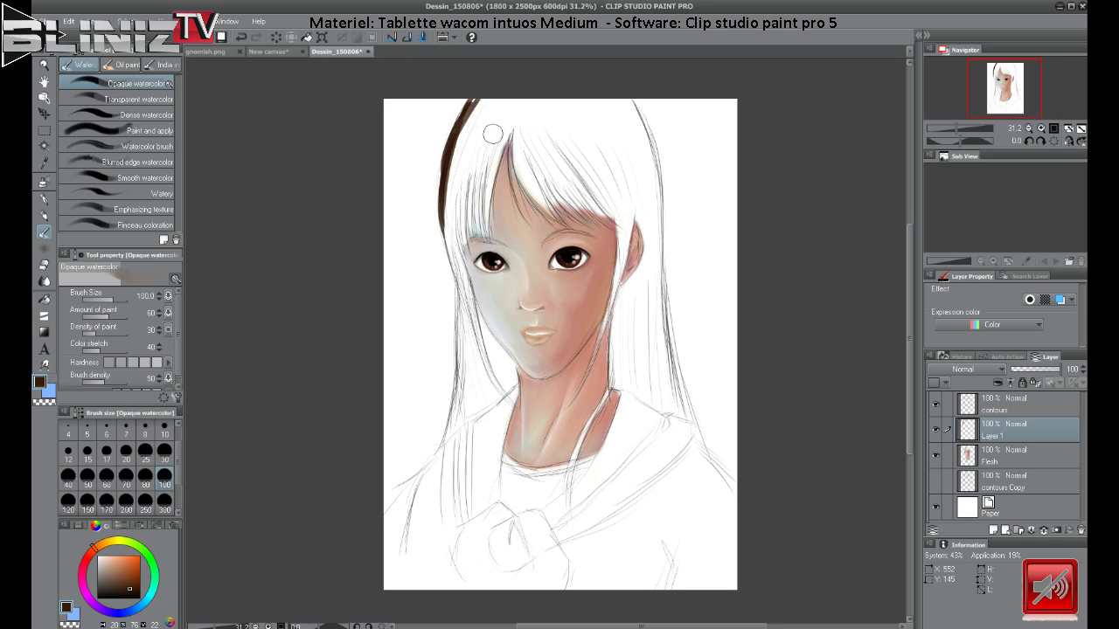
mouse_move(487, 104)
left_mouse_down()
mouse_move(463, 150)
mouse_move(482, 102)
mouse_move(463, 134)
mouse_move(477, 105)
mouse_move(468, 112)
mouse_move(446, 195)
mouse_move(464, 136)
mouse_move(449, 228)
mouse_move(455, 160)
mouse_move(465, 305)
mouse_move(446, 217)
mouse_move(505, 404)
left_mouse_up()
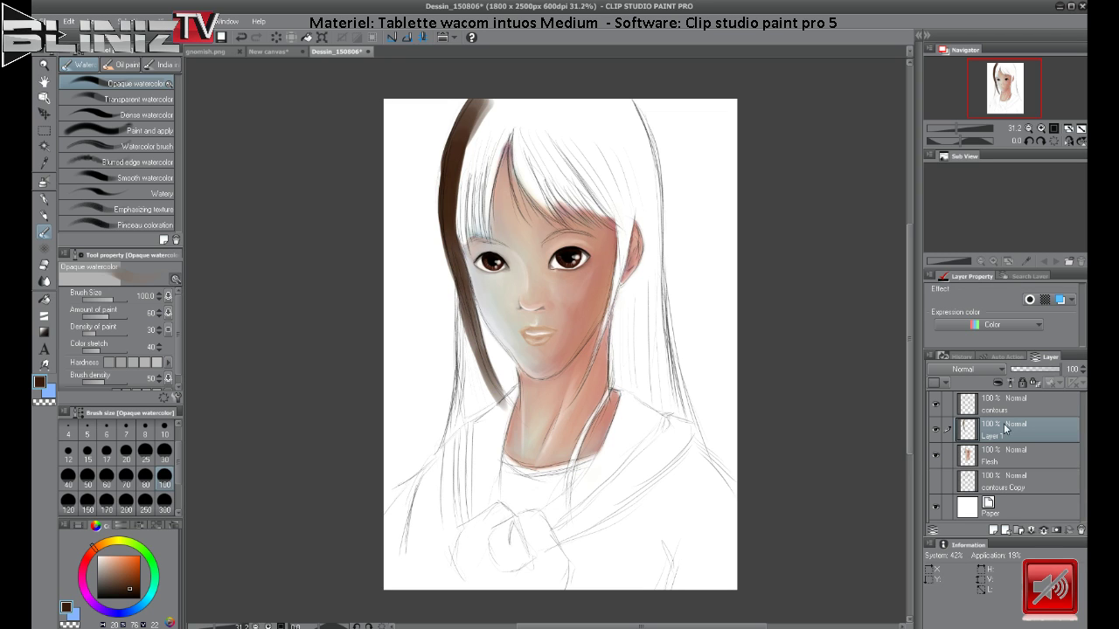
left_click_drag(1008, 429, 1000, 475)
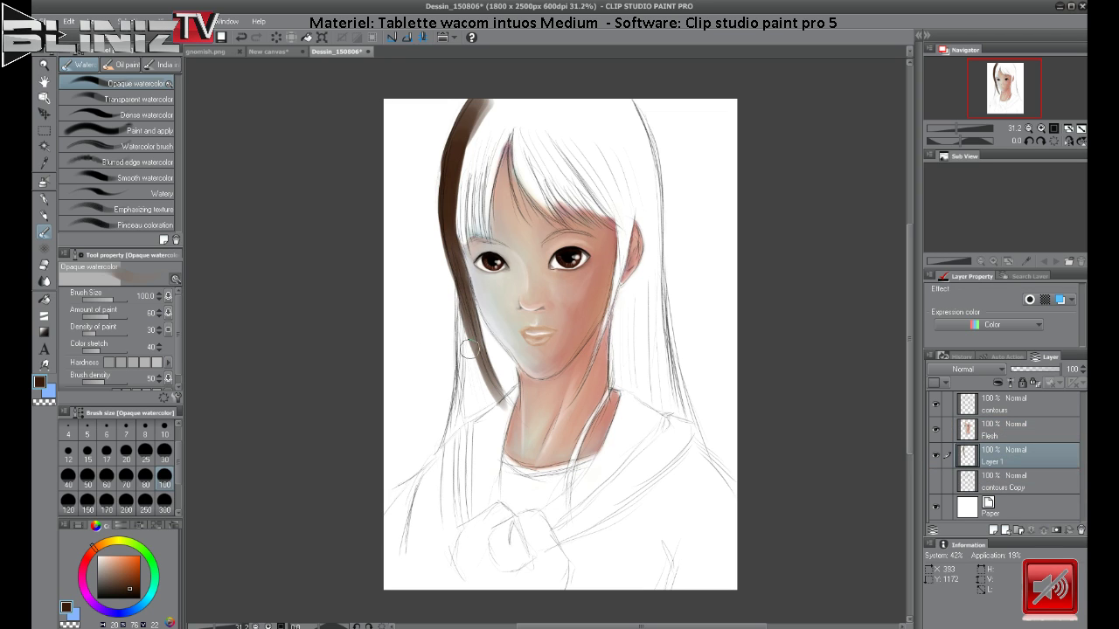
Block in the long hair down to both shoulders and the thin lock over the collar with Opaque watercolor in dark brown.
mouse_move(462, 306)
left_mouse_down()
mouse_move(450, 252)
mouse_move(462, 327)
mouse_move(465, 317)
mouse_move(456, 386)
mouse_move(468, 329)
mouse_move(440, 437)
mouse_move(464, 354)
mouse_move(462, 393)
mouse_move(477, 364)
mouse_move(471, 343)
mouse_move(489, 407)
mouse_move(494, 385)
mouse_move(466, 299)
mouse_move(517, 391)
mouse_move(497, 353)
mouse_move(508, 403)
mouse_move(476, 335)
mouse_move(495, 395)
mouse_move(472, 324)
mouse_move(501, 415)
mouse_move(462, 307)
mouse_move(466, 443)
mouse_move(464, 345)
mouse_move(430, 470)
left_mouse_up()
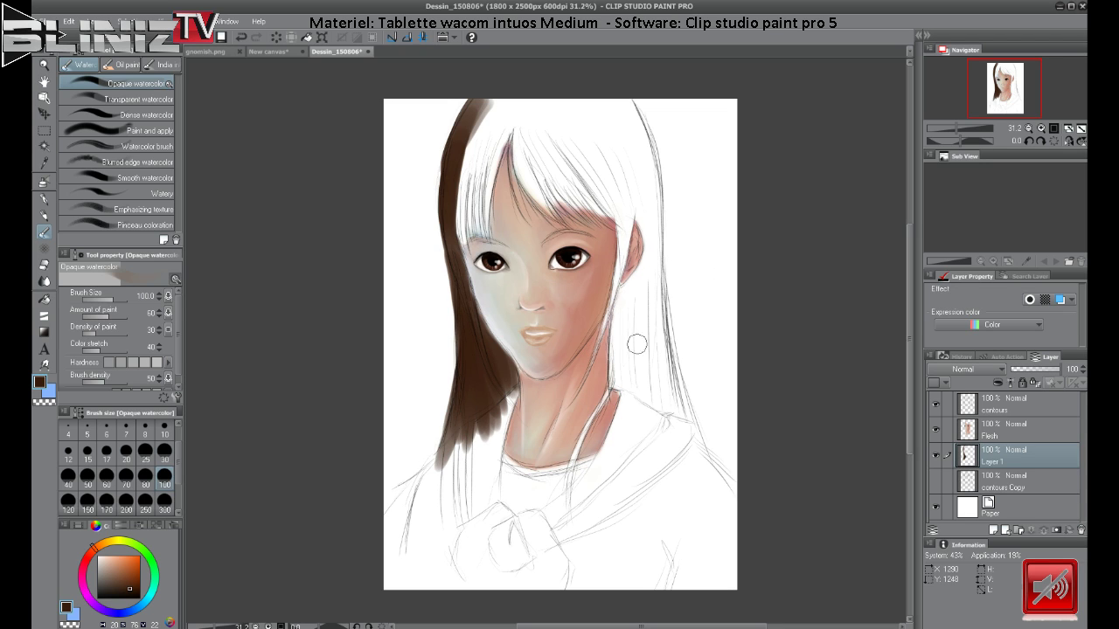
mouse_move(627, 212)
left_mouse_down()
mouse_move(608, 263)
mouse_move(625, 218)
mouse_move(614, 301)
mouse_move(625, 221)
mouse_move(599, 338)
mouse_move(619, 237)
mouse_move(577, 371)
mouse_move(611, 298)
mouse_move(599, 334)
mouse_move(567, 373)
mouse_move(592, 336)
mouse_move(582, 374)
mouse_move(612, 358)
mouse_move(621, 288)
mouse_move(624, 336)
mouse_move(621, 284)
mouse_move(615, 375)
mouse_move(620, 297)
mouse_move(614, 361)
mouse_move(624, 356)
mouse_move(615, 351)
mouse_move(634, 381)
mouse_move(629, 282)
mouse_move(639, 380)
mouse_move(645, 276)
mouse_move(639, 362)
mouse_move(633, 307)
mouse_move(628, 349)
mouse_move(633, 366)
mouse_move(635, 293)
mouse_move(635, 333)
mouse_move(628, 307)
mouse_move(631, 321)
mouse_move(648, 307)
mouse_move(649, 340)
mouse_move(652, 306)
mouse_move(679, 416)
mouse_move(653, 256)
mouse_move(649, 358)
mouse_move(648, 251)
mouse_move(663, 430)
mouse_move(650, 384)
mouse_move(655, 241)
mouse_move(656, 366)
mouse_move(666, 418)
left_mouse_up()
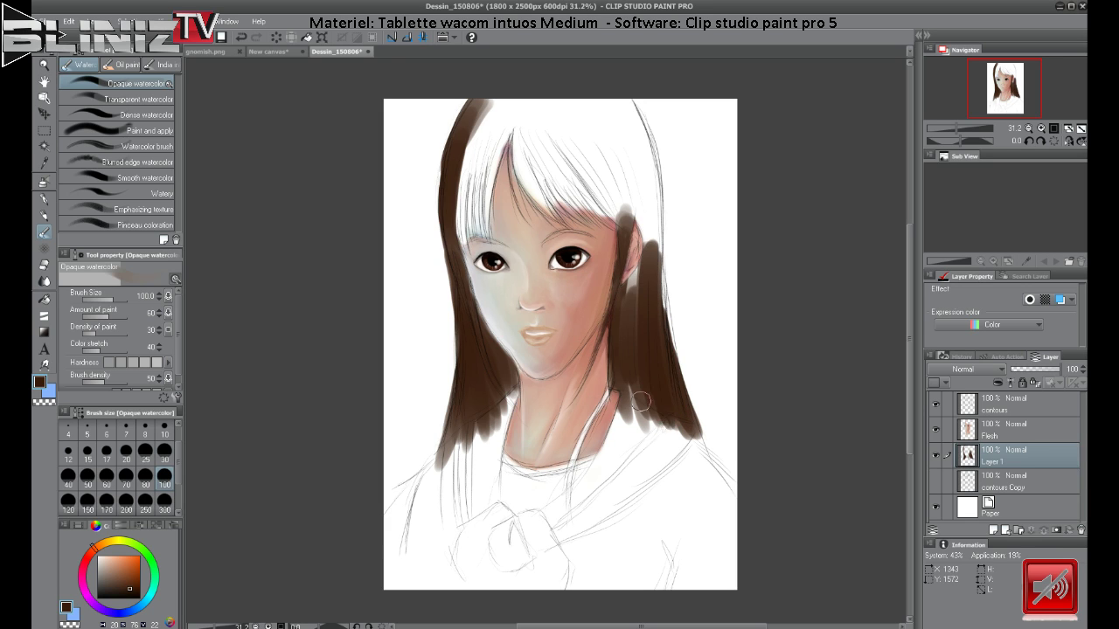
mouse_move(605, 398)
left_mouse_down()
mouse_move(565, 488)
mouse_move(570, 468)
mouse_move(575, 557)
left_mouse_up()
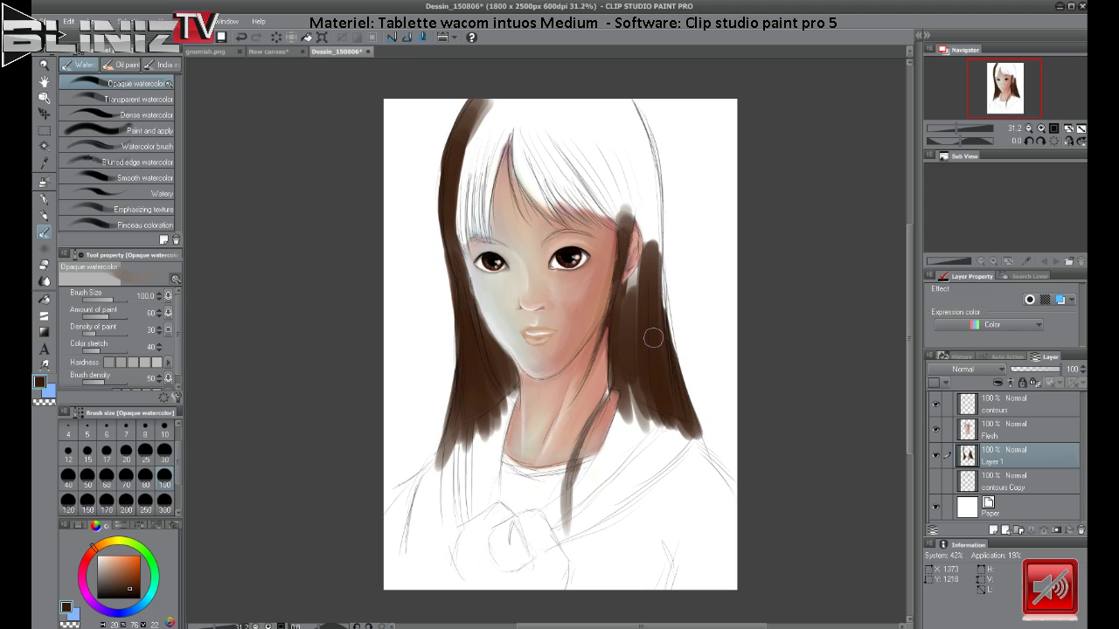
mouse_move(626, 278)
left_mouse_down()
mouse_move(637, 324)
mouse_move(644, 182)
mouse_move(646, 208)
left_mouse_up()
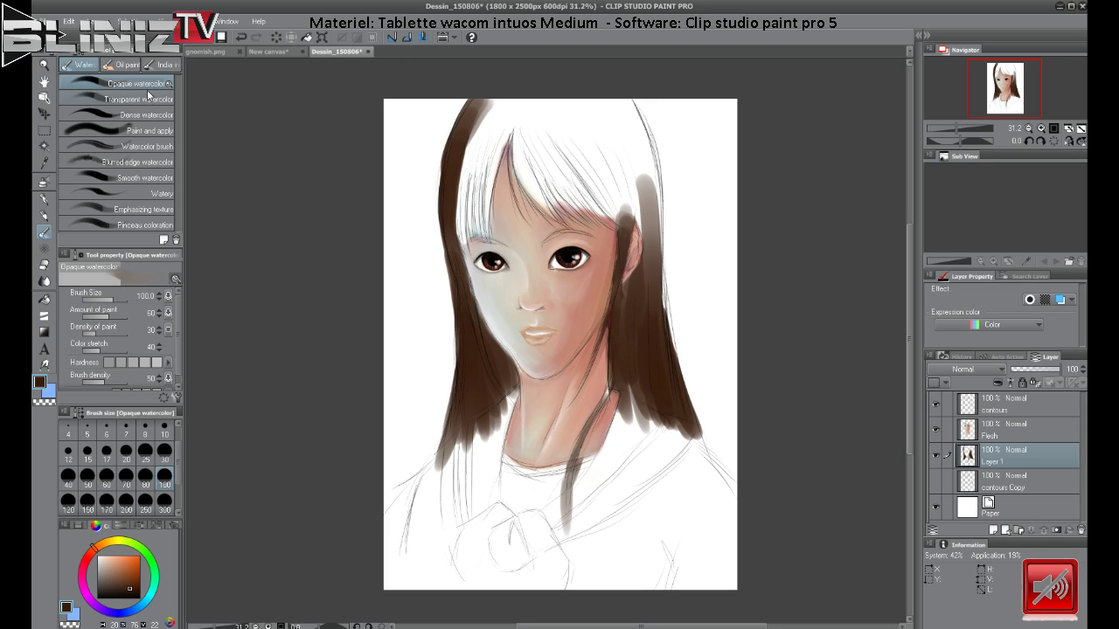
Paint the outer edge of the right-hand hair from the crown to below the ear with Dense watercolor at size 80.
left_click(156, 117)
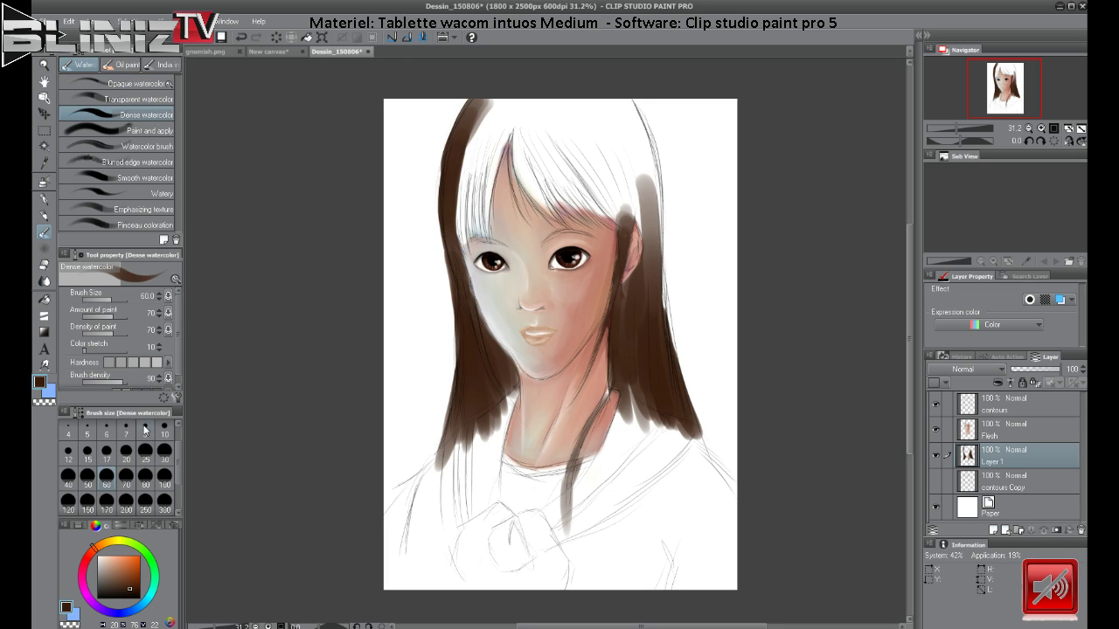
left_click(145, 479)
mouse_move(629, 102)
left_mouse_down()
mouse_move(651, 211)
mouse_move(628, 103)
mouse_move(654, 173)
mouse_move(635, 112)
mouse_move(645, 218)
left_mouse_up()
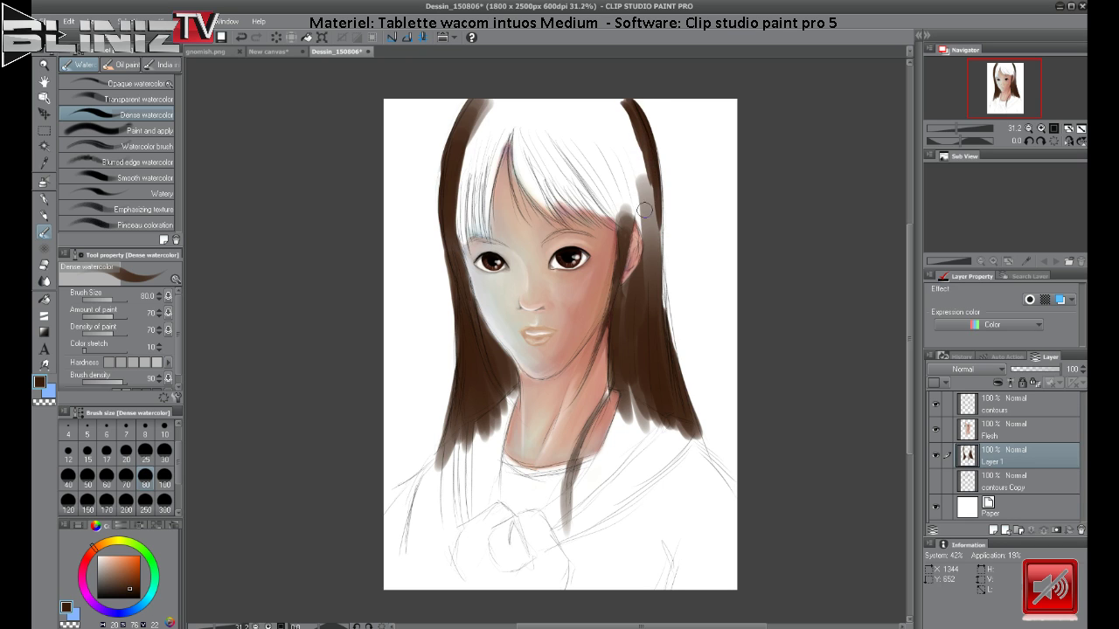
left_click_drag(644, 133, 643, 302)
mouse_move(657, 194)
left_mouse_down()
mouse_move(650, 329)
mouse_move(655, 213)
mouse_move(655, 332)
left_mouse_up()
left_click_drag(657, 246, 666, 347)
left_click_drag(659, 246, 668, 355)
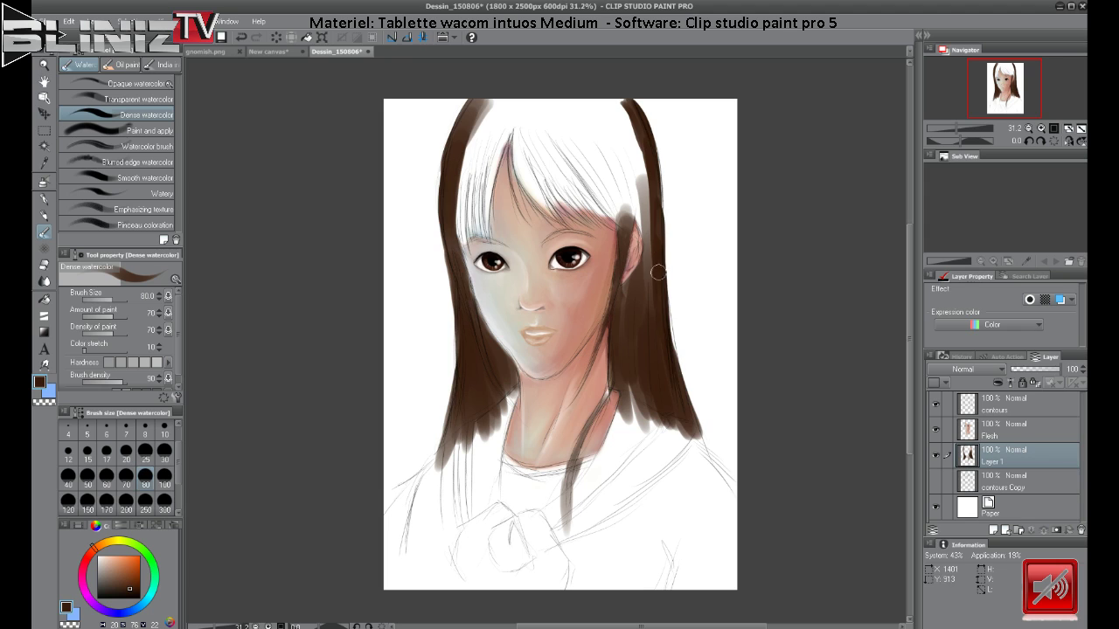
left_click_drag(660, 289, 670, 367)
Darken the thin lock of hair falling across the neck and collar with further dark brown strokes.
mouse_move(575, 412)
left_mouse_down()
mouse_move(613, 380)
mouse_move(562, 497)
left_mouse_up()
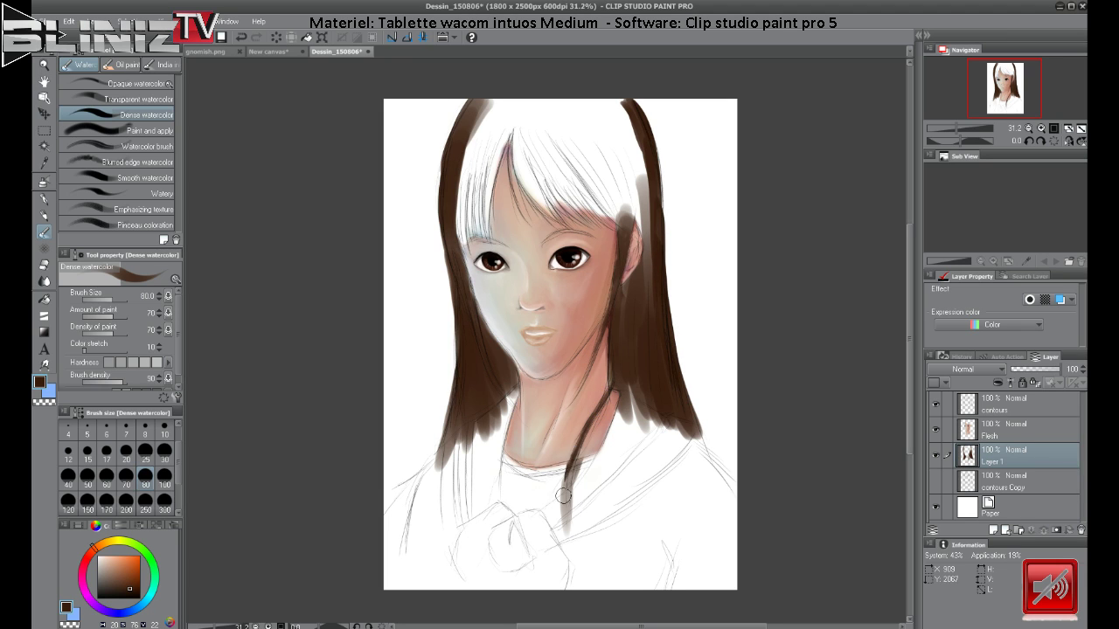
mouse_move(588, 430)
left_mouse_down()
mouse_move(564, 517)
mouse_move(576, 445)
mouse_move(569, 481)
mouse_move(566, 525)
left_mouse_up()
left_click_drag(573, 467, 567, 542)
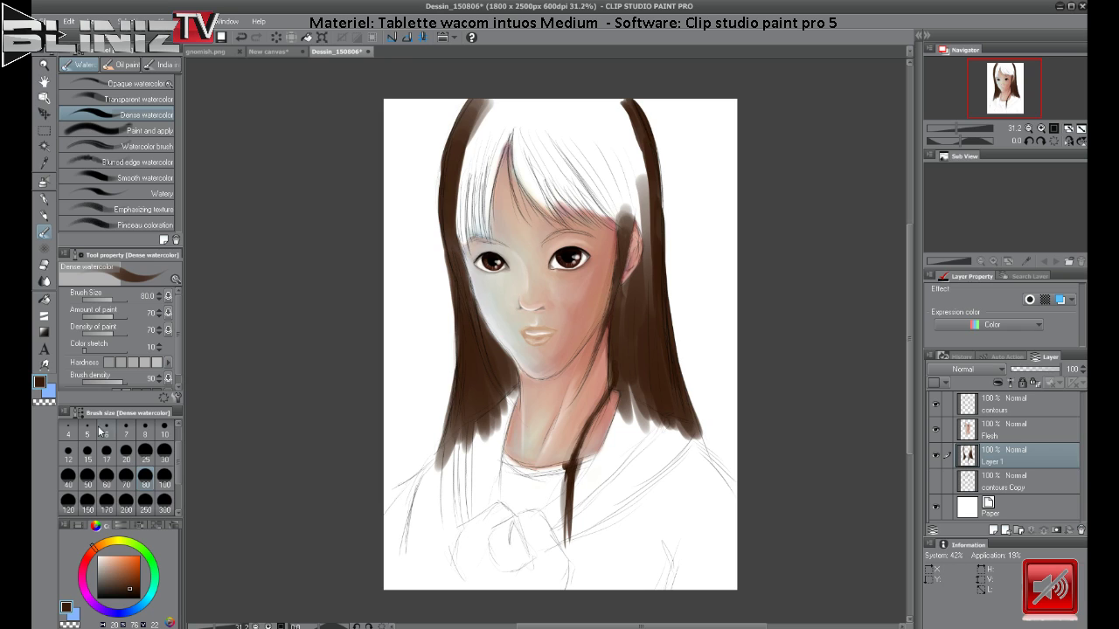
Fill the pale gaps in the right-hand hair behind and below the ear with Dense watercolor in dark brown.
left_click(44, 265)
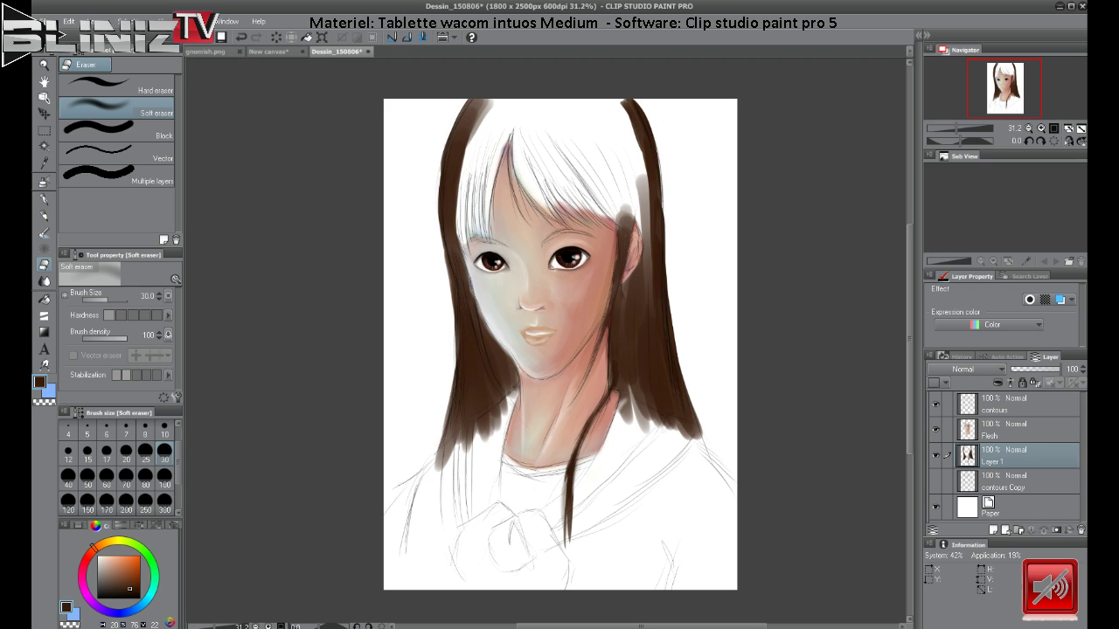
left_click(45, 232)
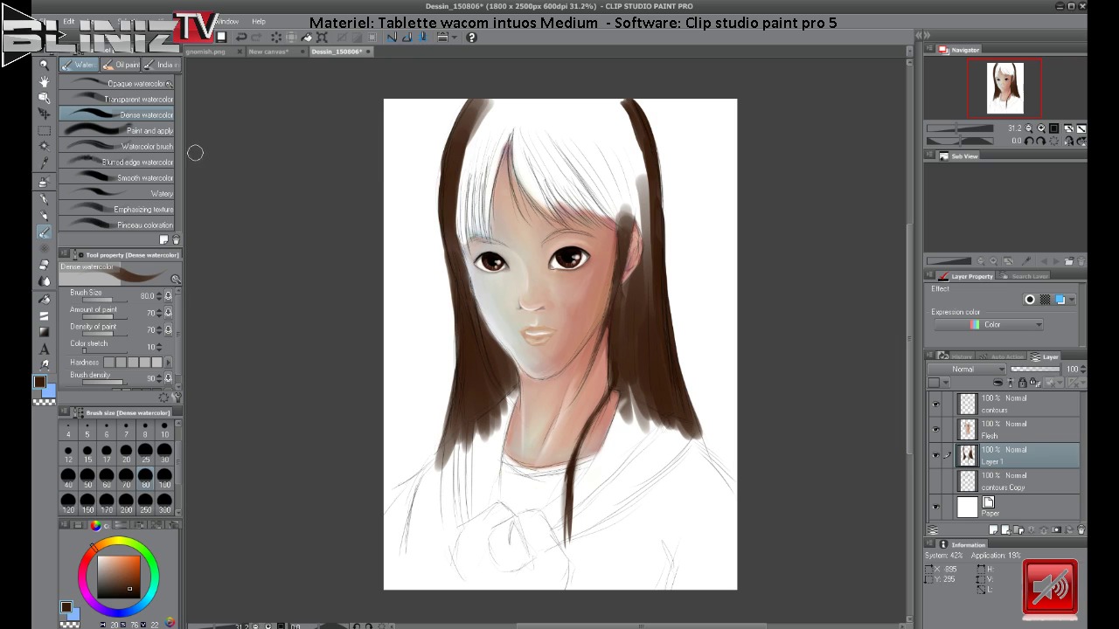
left_click_drag(645, 209, 637, 311)
left_click_drag(647, 235, 647, 309)
left_click_drag(640, 248, 619, 383)
left_click_drag(626, 284, 624, 395)
left_click_drag(642, 301, 645, 400)
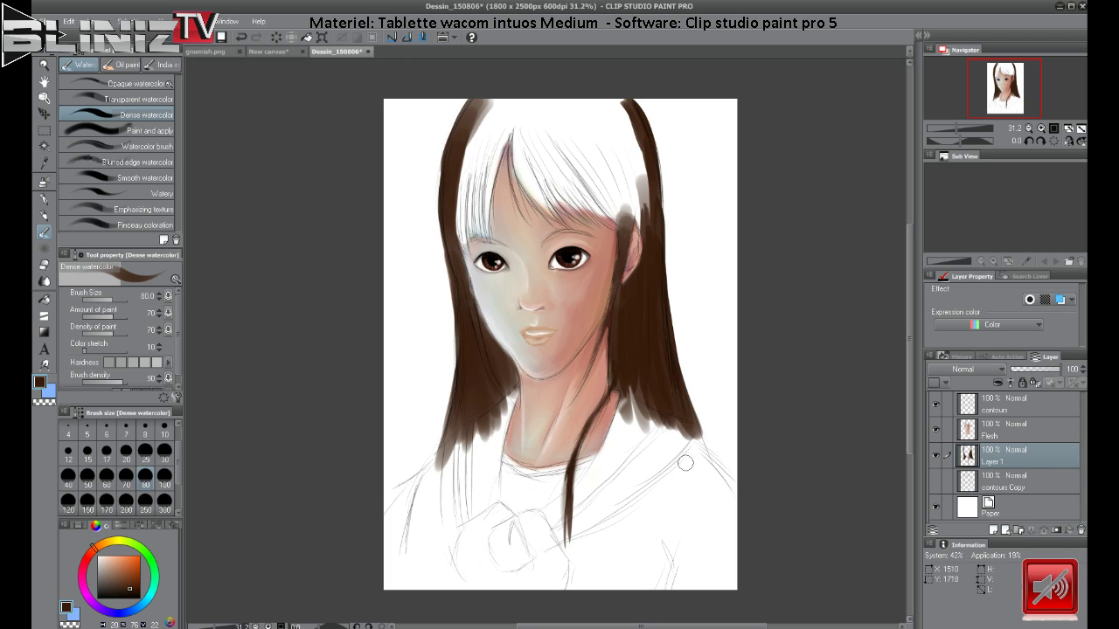
Paint the fringe on the left of the parting in dark brown, from the parting out to the side hair.
mouse_move(507, 129)
left_mouse_down()
mouse_move(485, 241)
mouse_move(496, 162)
mouse_move(486, 245)
left_mouse_up()
mouse_move(493, 160)
left_mouse_down()
mouse_move(489, 210)
mouse_move(494, 150)
mouse_move(484, 247)
left_mouse_up()
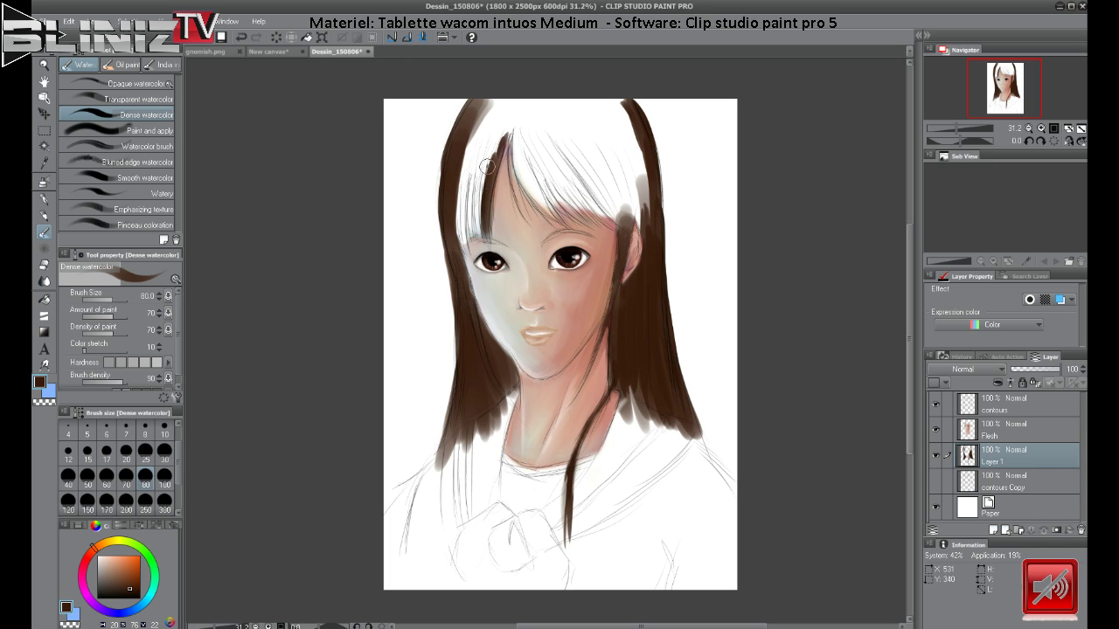
mouse_move(490, 162)
left_mouse_down()
mouse_move(484, 256)
mouse_move(470, 243)
left_mouse_up()
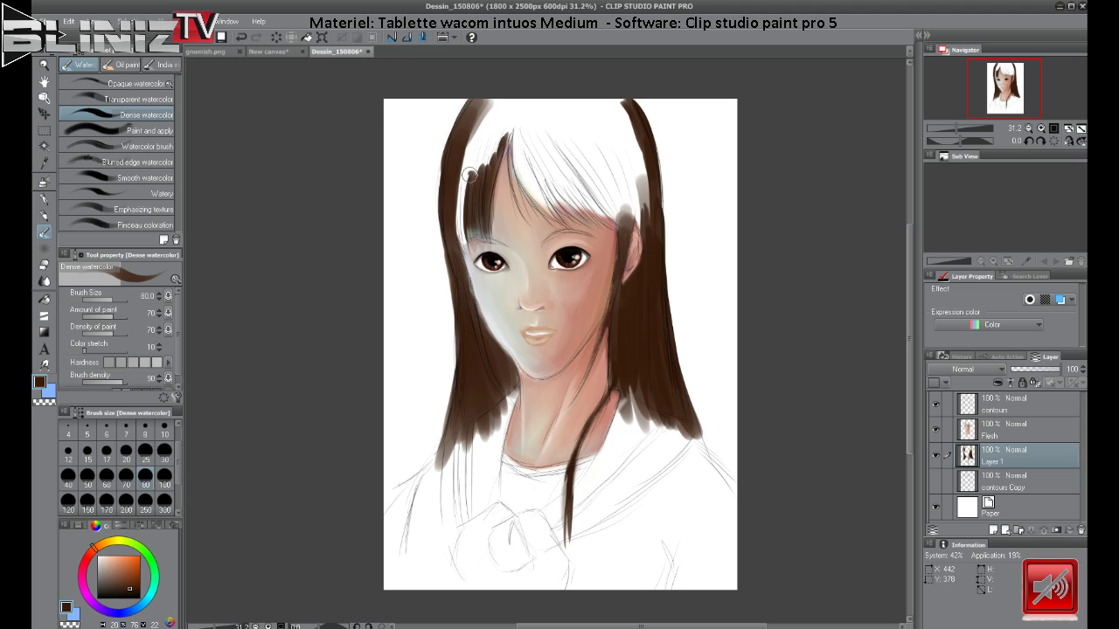
mouse_move(472, 170)
left_mouse_down()
mouse_move(468, 262)
mouse_move(458, 261)
left_mouse_up()
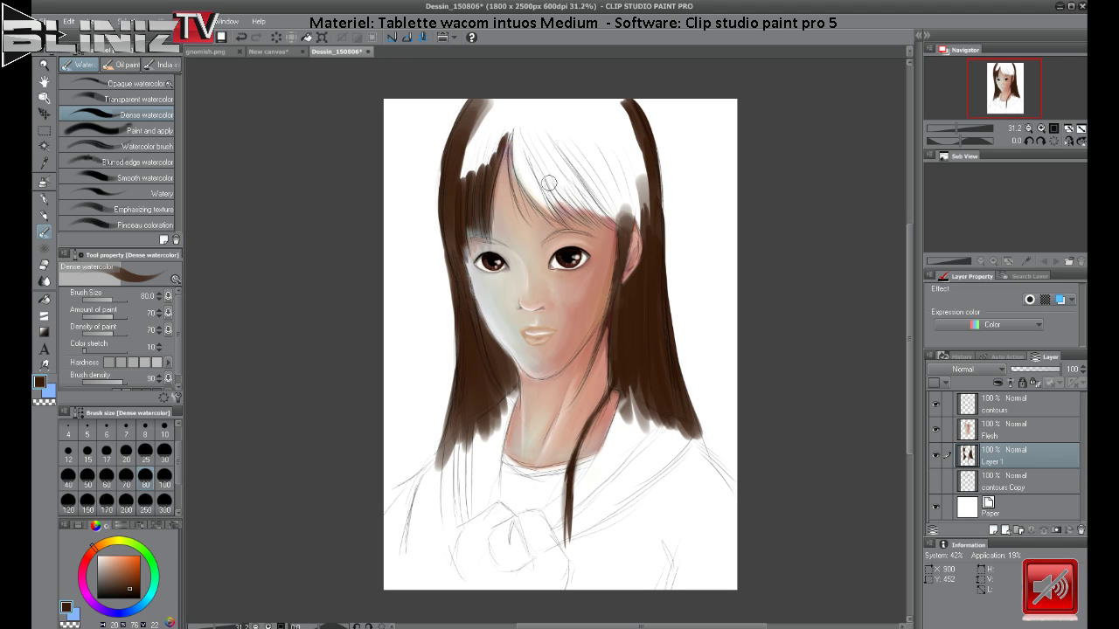
Paint the fringe on the right of the parting in dark brown, sweeping down across the forehead towards the ear.
mouse_move(510, 127)
left_mouse_down()
mouse_move(512, 171)
mouse_move(532, 203)
left_mouse_up()
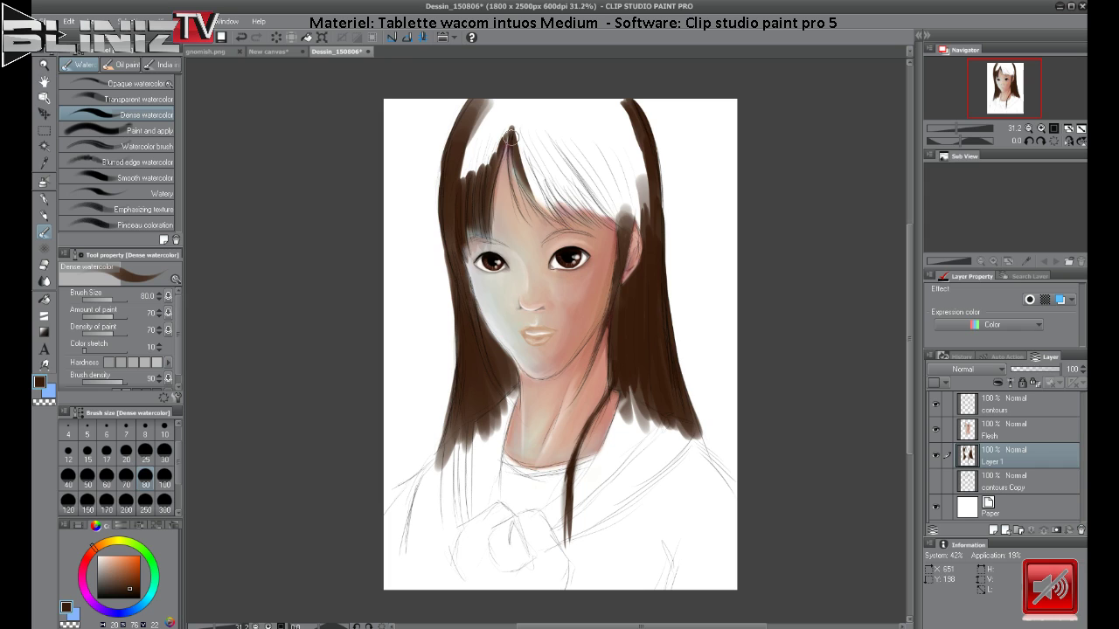
left_click_drag(512, 133, 551, 229)
mouse_move(517, 154)
left_mouse_down()
mouse_move(559, 232)
mouse_move(588, 236)
mouse_move(538, 199)
mouse_move(577, 236)
mouse_move(584, 224)
left_mouse_up()
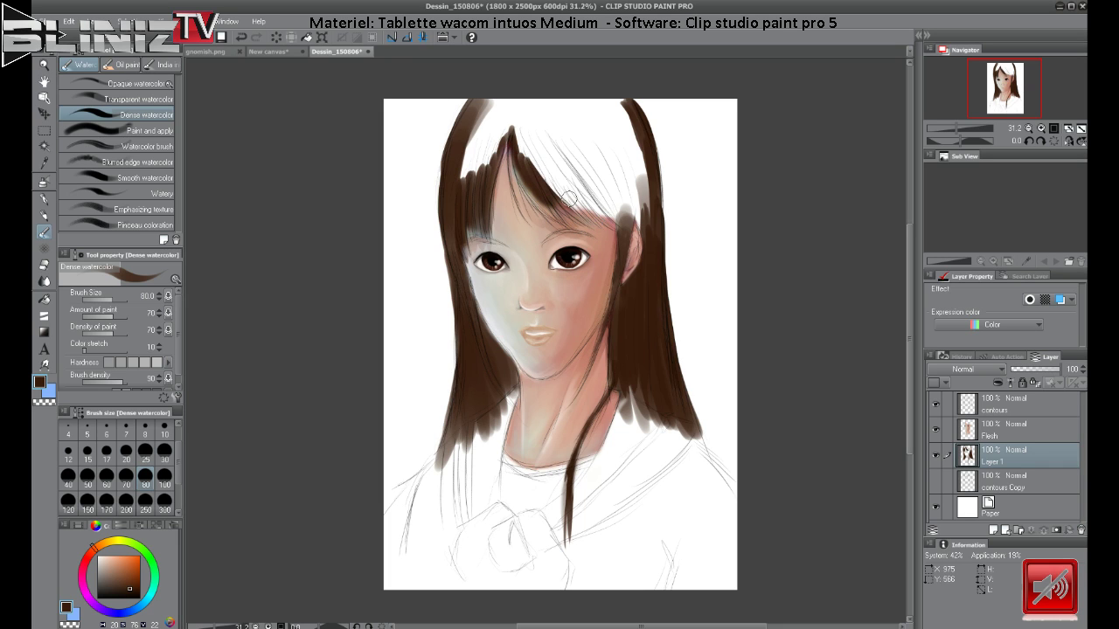
mouse_move(542, 160)
left_mouse_down()
mouse_move(616, 245)
mouse_move(596, 229)
mouse_move(622, 234)
mouse_move(619, 245)
left_mouse_up()
left_click_drag(575, 166, 624, 229)
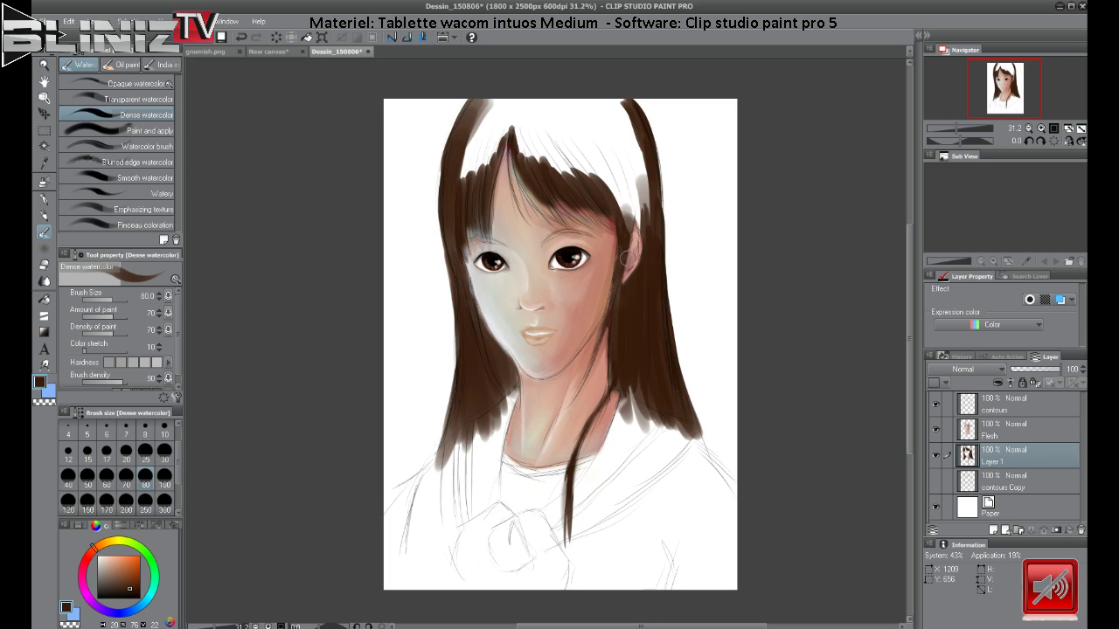
Paint the lock in front of the right-hand ear and fill the hair above and behind the ear in dark brown.
mouse_move(612, 187)
left_mouse_down()
mouse_move(626, 229)
mouse_move(612, 321)
mouse_move(620, 399)
left_mouse_up()
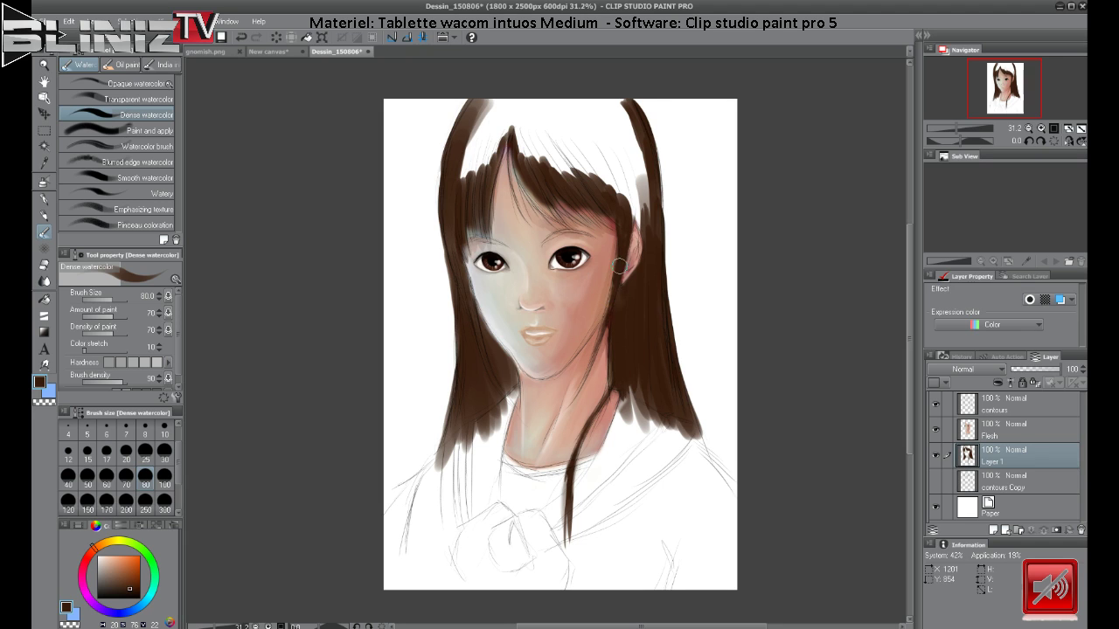
mouse_move(631, 180)
left_mouse_down()
mouse_move(619, 243)
mouse_move(623, 176)
mouse_move(618, 275)
mouse_move(627, 177)
mouse_move(639, 277)
mouse_move(630, 174)
mouse_move(630, 270)
mouse_move(629, 174)
mouse_move(638, 230)
left_mouse_up()
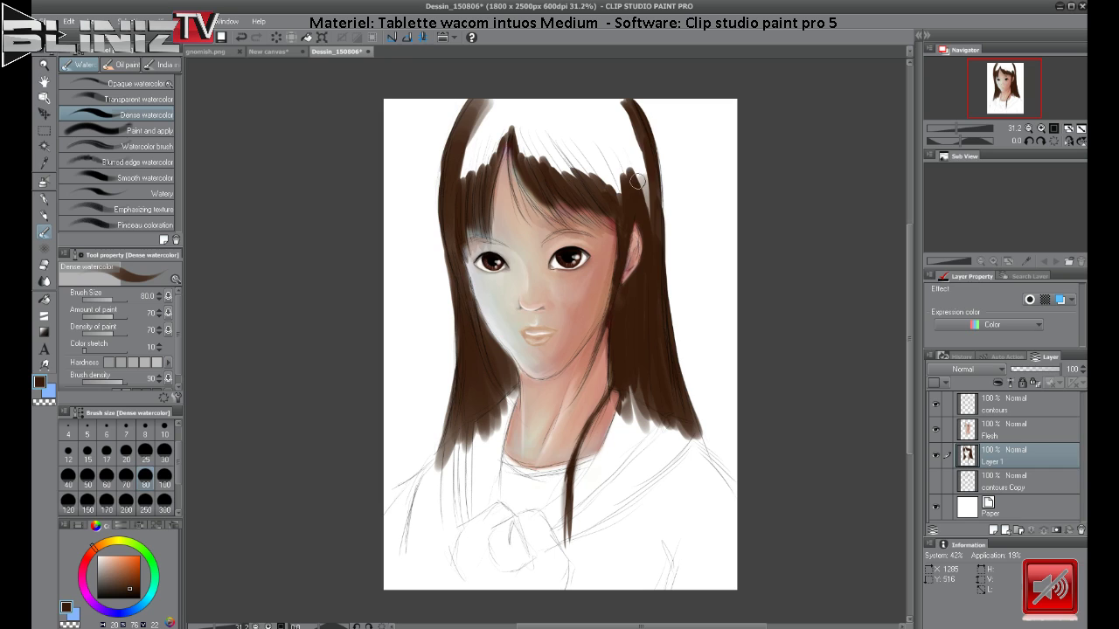
left_click_drag(634, 142, 643, 229)
left_click_drag(641, 140, 662, 271)
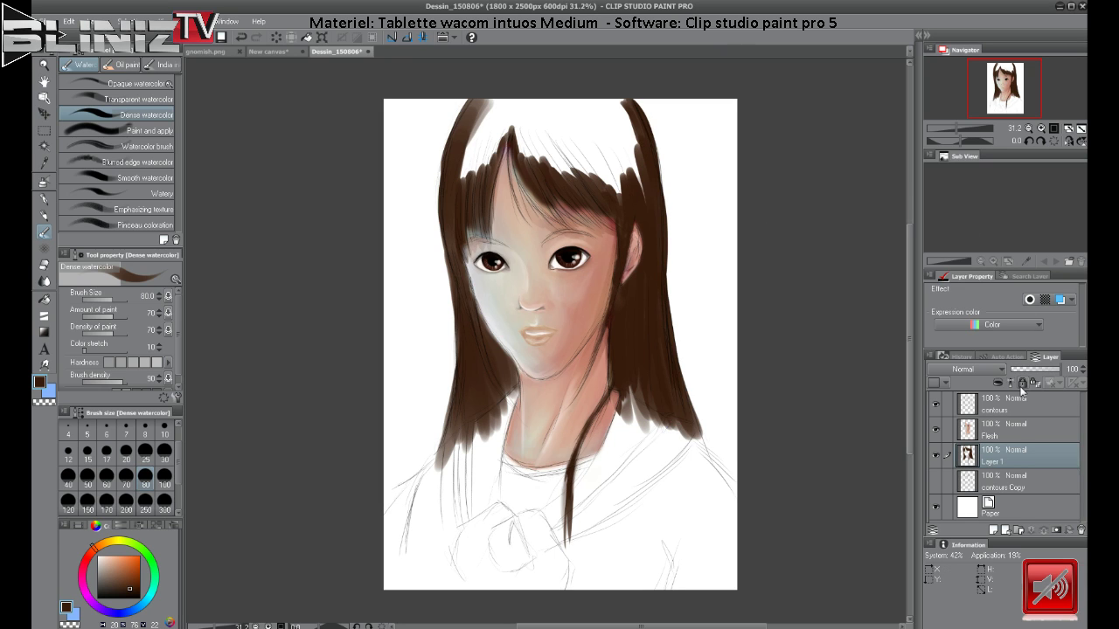
Paint dark brown fringe tips over the forehead on the Flesh layer on both sides of the parting, and select the contours layer.
left_click(1012, 424)
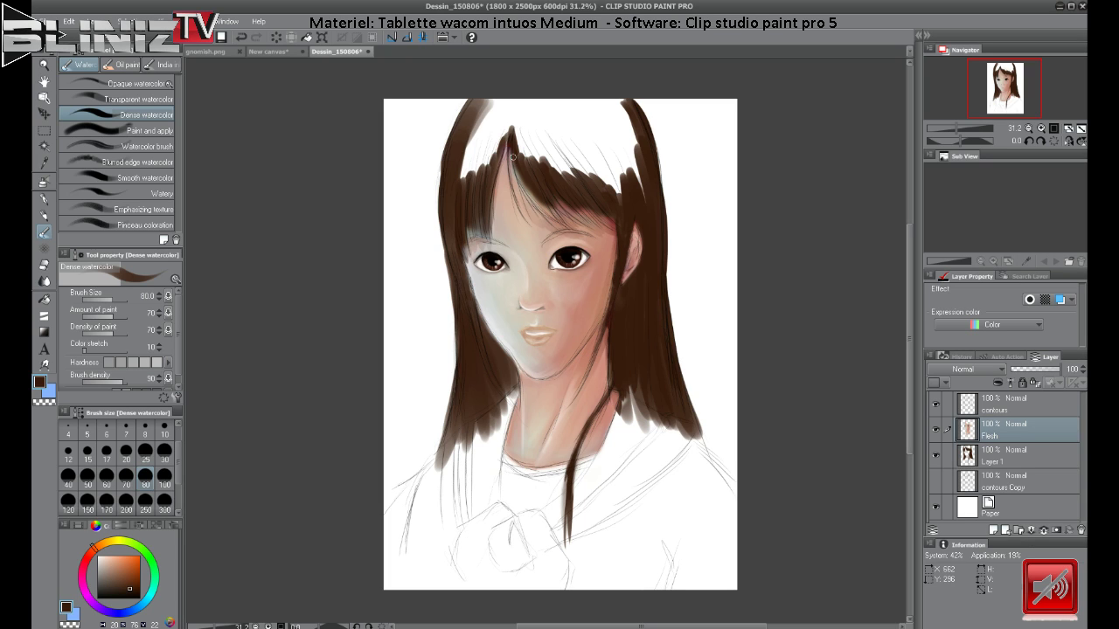
mouse_move(522, 163)
left_mouse_down()
mouse_move(535, 208)
mouse_move(551, 218)
left_mouse_up()
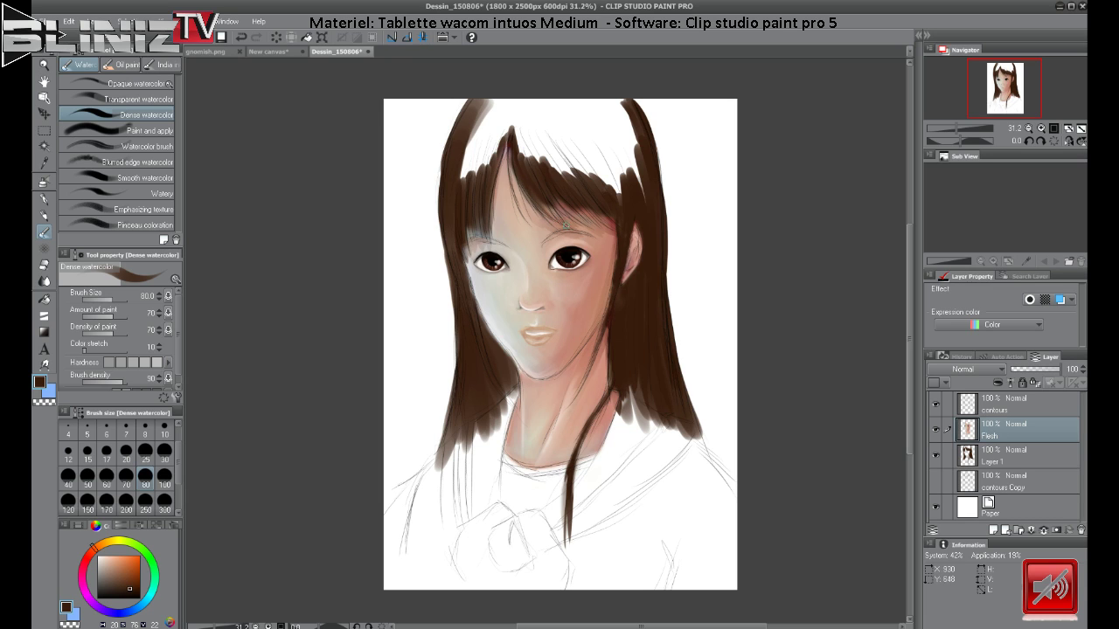
left_click_drag(527, 181, 557, 224)
mouse_move(535, 185)
left_mouse_down()
mouse_move(557, 217)
mouse_move(596, 224)
left_mouse_up()
left_click_drag(538, 179, 579, 220)
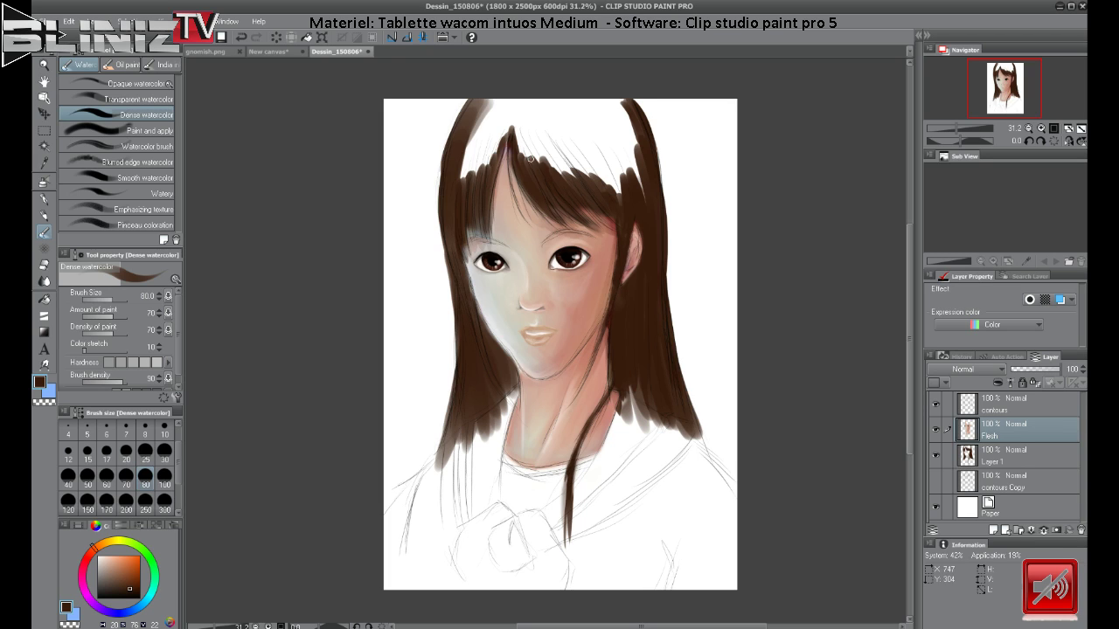
mouse_move(560, 198)
left_mouse_down()
mouse_move(597, 203)
mouse_move(598, 225)
mouse_move(614, 225)
left_mouse_up()
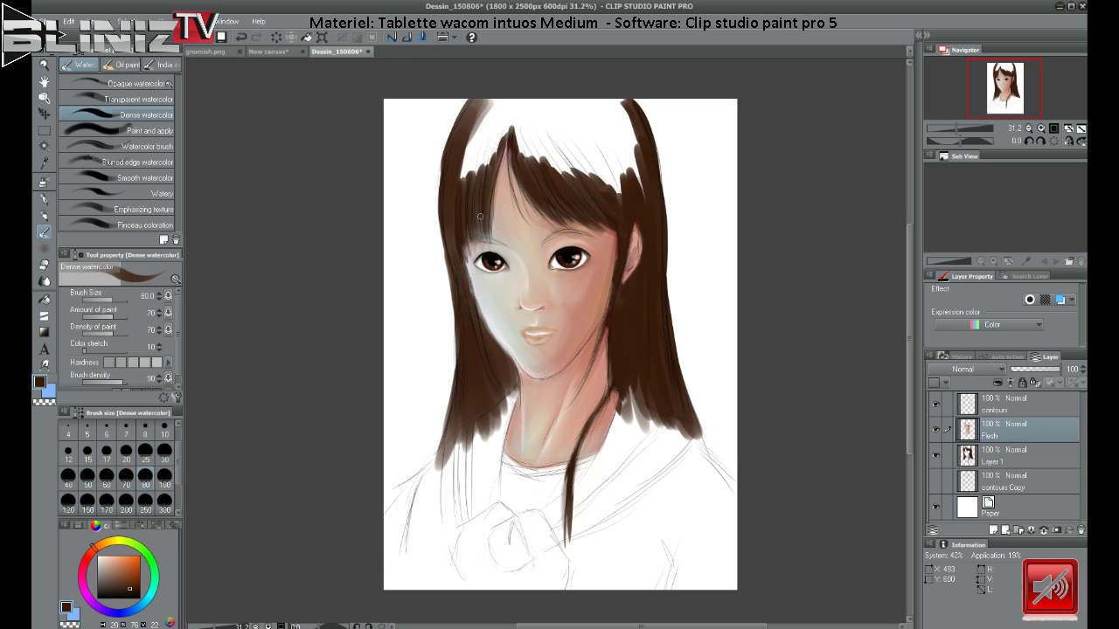
mouse_move(481, 227)
left_mouse_down()
mouse_move(485, 250)
mouse_move(483, 234)
left_mouse_up()
left_click_drag(464, 231, 468, 259)
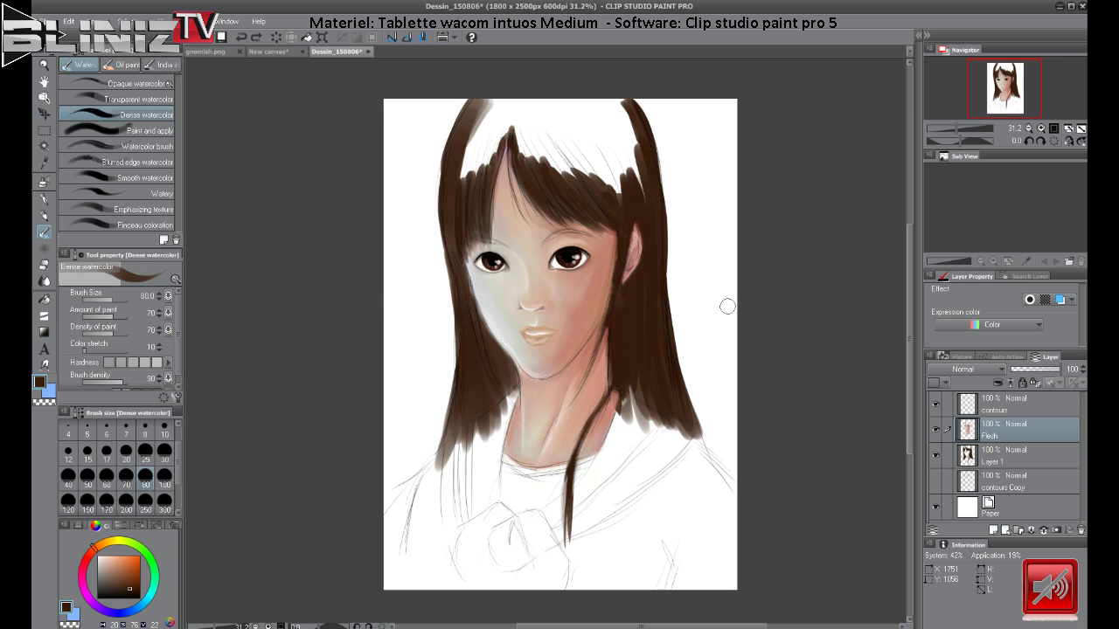
left_click(1019, 409)
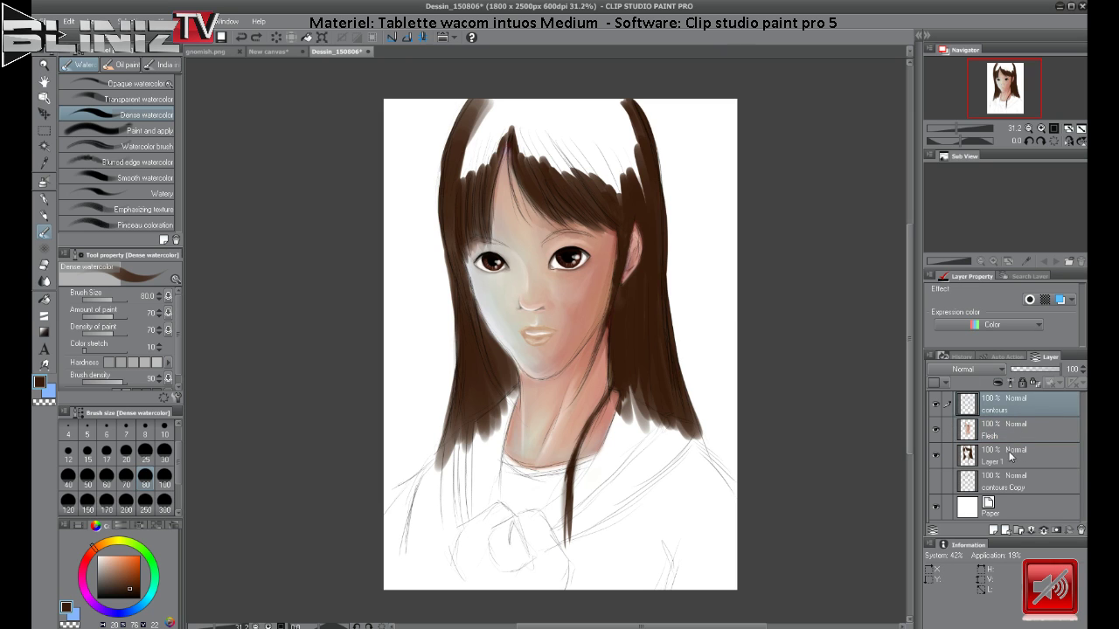
Fill the white crown area left of the parting on Layer 1 in dark brown with the Transparent watercolor brush at size 40.
left_click(1010, 456)
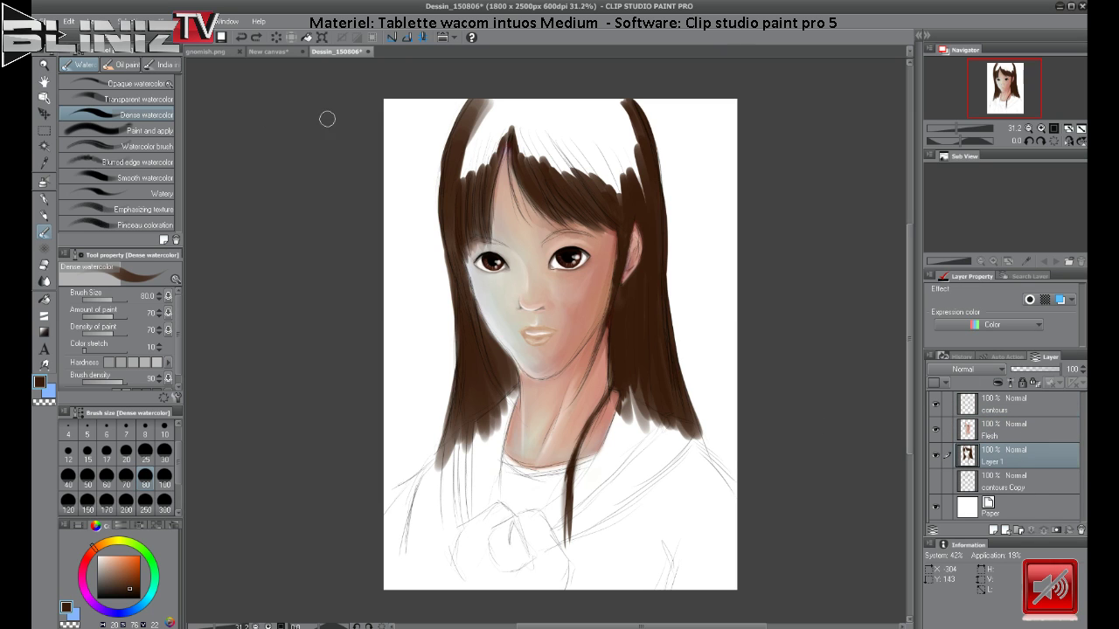
left_click(122, 98)
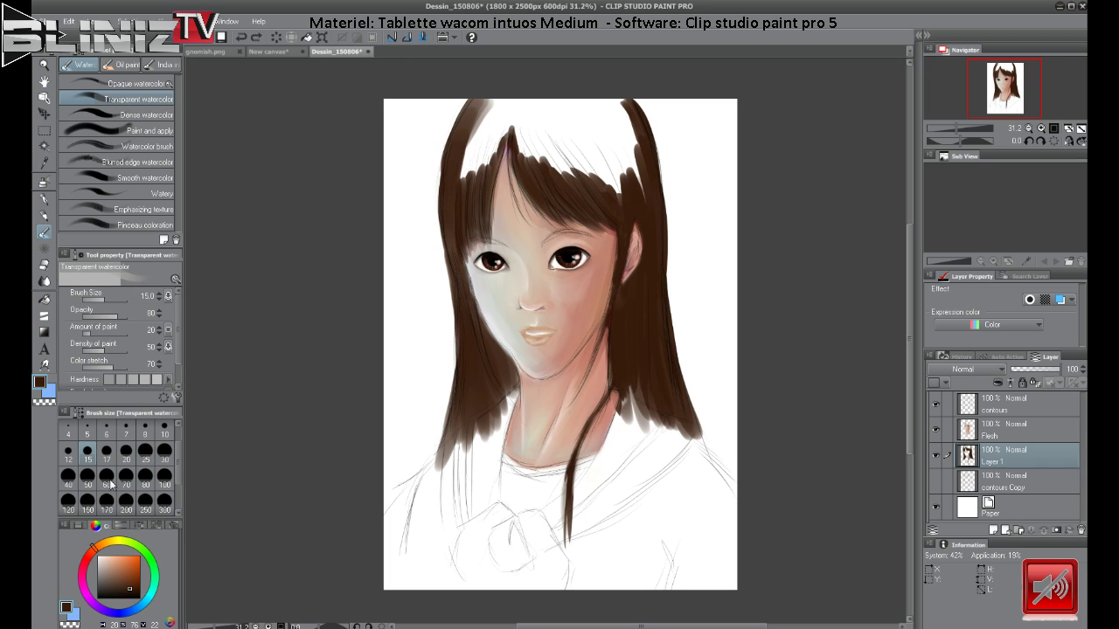
left_click(69, 476)
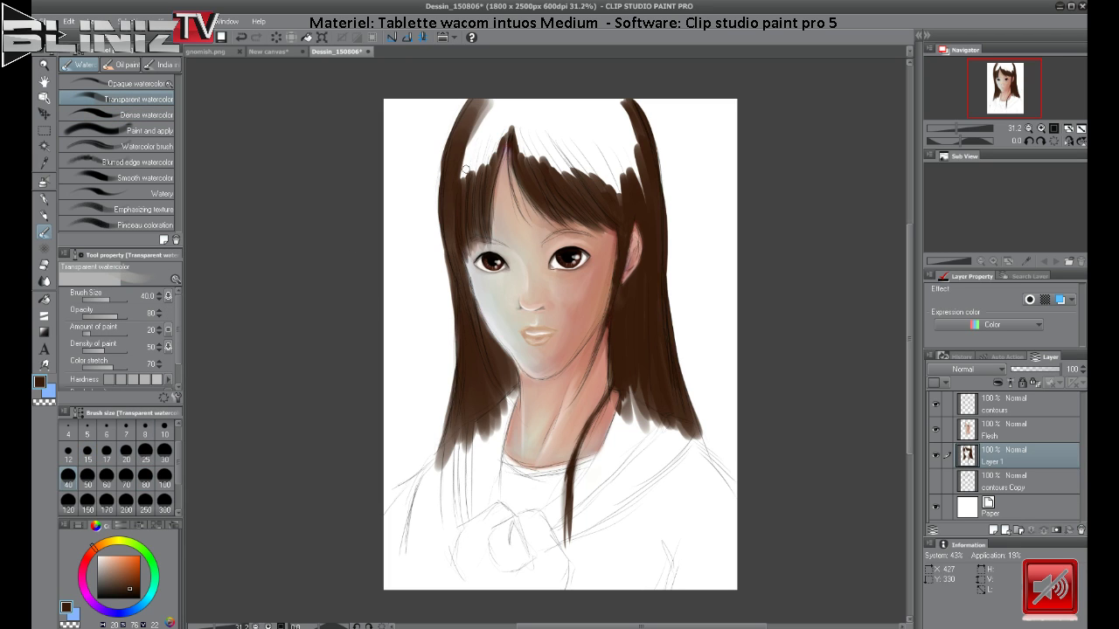
left_click_drag(463, 183, 470, 137)
mouse_move(459, 190)
left_mouse_down()
mouse_move(486, 114)
mouse_move(495, 126)
left_mouse_up()
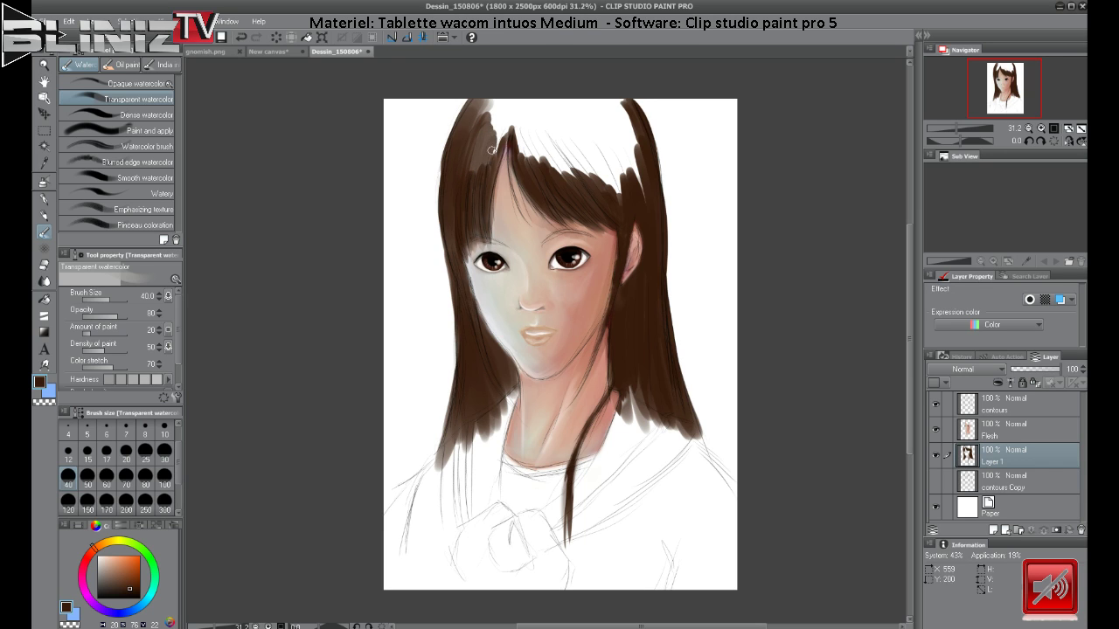
left_click_drag(488, 171, 505, 130)
left_click_drag(473, 199, 491, 102)
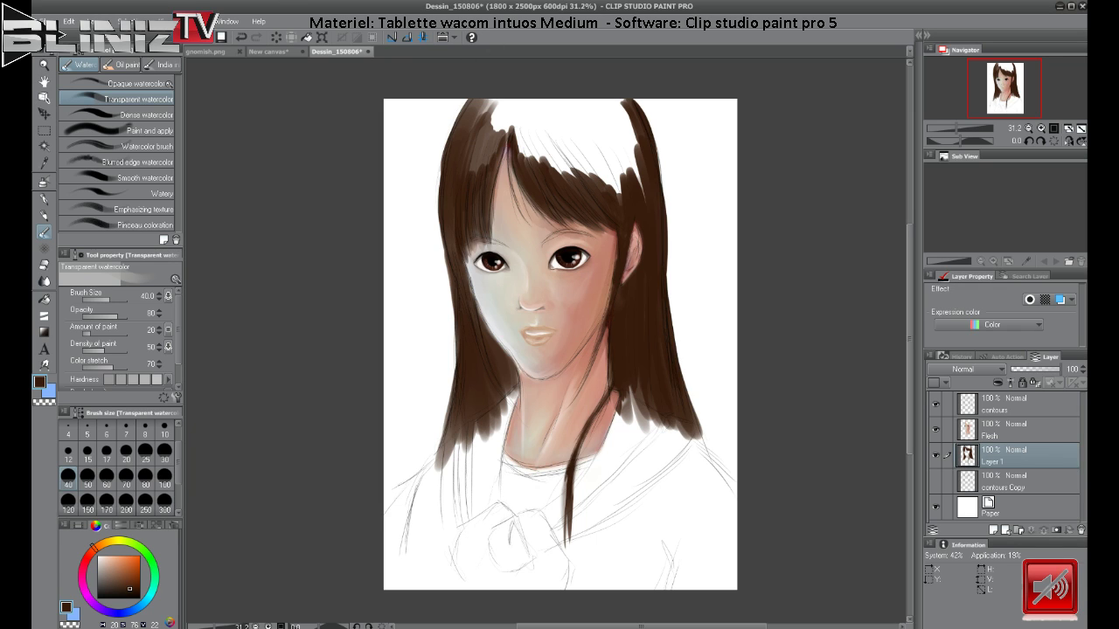
left_click_drag(131, 254, 191, 226)
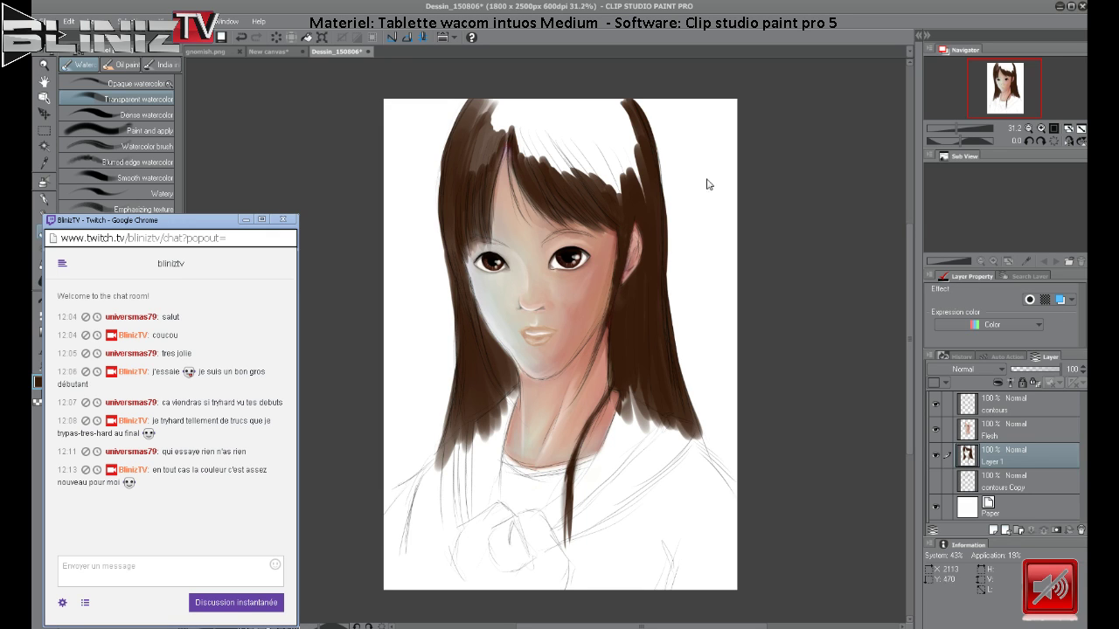
left_click(665, 5)
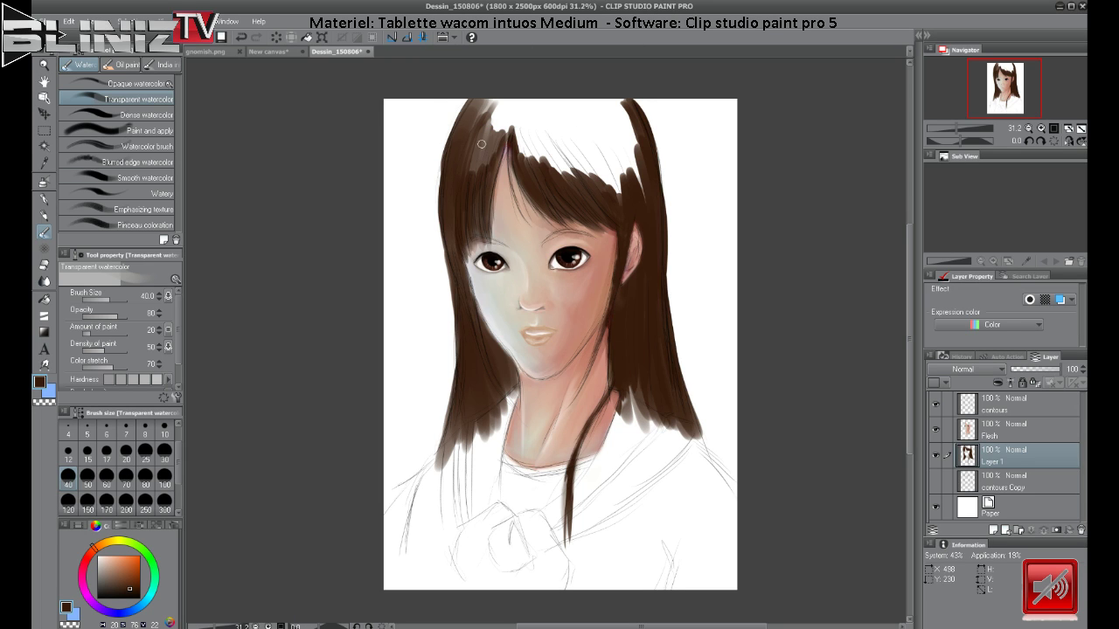
Set the Transparent watercolor brush to size 70 for blending the brown hair left of the parting.
left_click(127, 474)
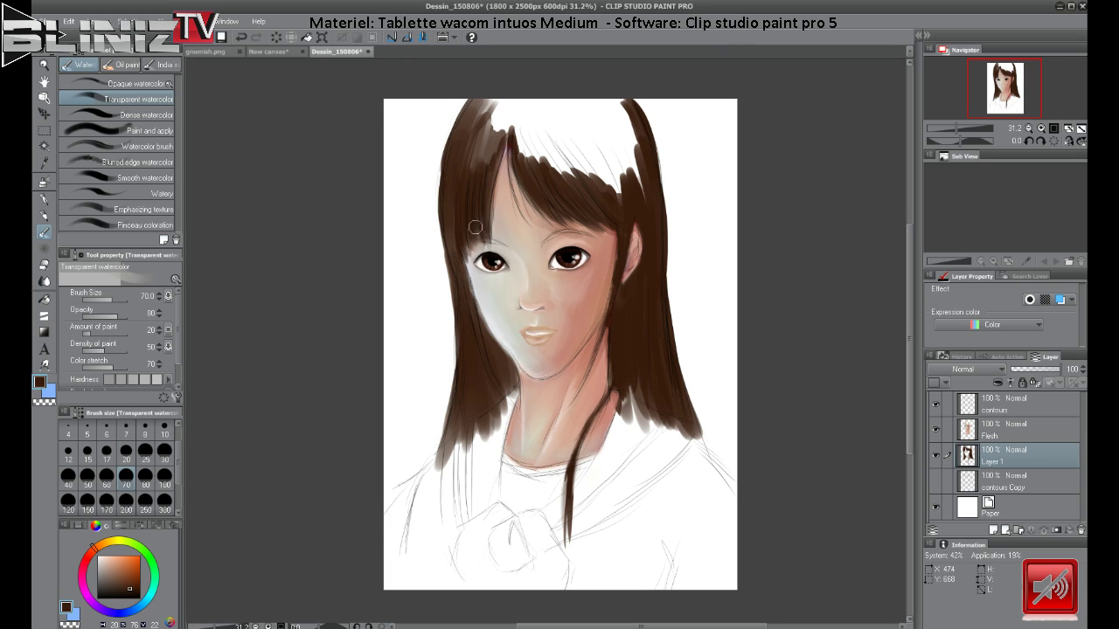
Fill the crown of the hair with dark brown Transparent watercolor at brush size 150 and extend the hair ends over the right shoulder.
mouse_move(486, 234)
left_mouse_down()
mouse_move(497, 122)
mouse_move(469, 172)
mouse_move(491, 108)
mouse_move(459, 198)
mouse_move(474, 107)
mouse_move(450, 245)
mouse_move(476, 122)
mouse_move(501, 166)
mouse_move(509, 92)
mouse_move(515, 128)
mouse_move(501, 99)
mouse_move(493, 169)
mouse_move(505, 130)
mouse_move(501, 145)
mouse_move(491, 133)
mouse_move(507, 134)
mouse_move(508, 110)
mouse_move(529, 153)
mouse_move(519, 150)
mouse_move(516, 121)
mouse_move(558, 191)
mouse_move(525, 126)
mouse_move(538, 129)
mouse_move(560, 190)
mouse_move(528, 135)
mouse_move(585, 185)
mouse_move(580, 137)
mouse_move(604, 149)
mouse_move(636, 196)
left_mouse_up()
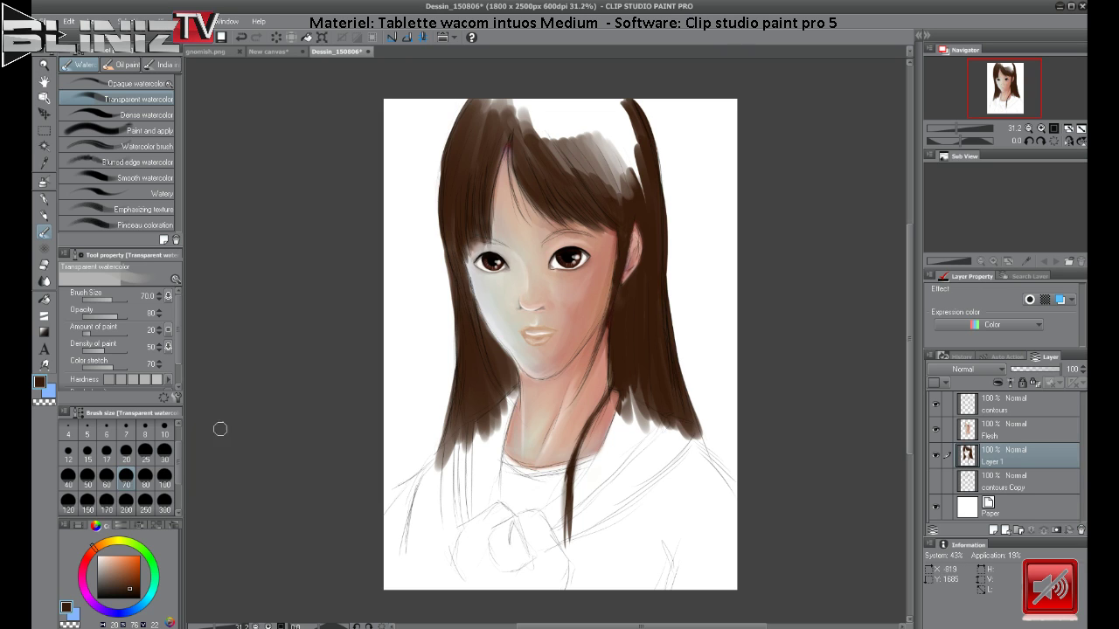
left_click(88, 499)
mouse_move(556, 165)
left_mouse_down()
mouse_move(594, 151)
mouse_move(559, 108)
mouse_move(589, 157)
mouse_move(591, 133)
mouse_move(624, 167)
mouse_move(606, 115)
mouse_move(624, 157)
mouse_move(615, 98)
mouse_move(629, 172)
mouse_move(639, 140)
mouse_move(606, 105)
mouse_move(538, 124)
mouse_move(507, 100)
mouse_move(496, 109)
mouse_move(529, 128)
mouse_move(525, 105)
mouse_move(595, 189)
mouse_move(579, 163)
mouse_move(578, 190)
mouse_move(562, 158)
mouse_move(481, 105)
left_mouse_up()
mouse_move(621, 208)
left_mouse_down()
mouse_move(597, 150)
mouse_move(630, 209)
mouse_move(607, 138)
mouse_move(650, 214)
mouse_move(648, 173)
mouse_move(623, 153)
mouse_move(646, 201)
mouse_move(628, 119)
mouse_move(630, 153)
mouse_move(638, 137)
mouse_move(608, 137)
mouse_move(638, 187)
mouse_move(545, 78)
left_mouse_up()
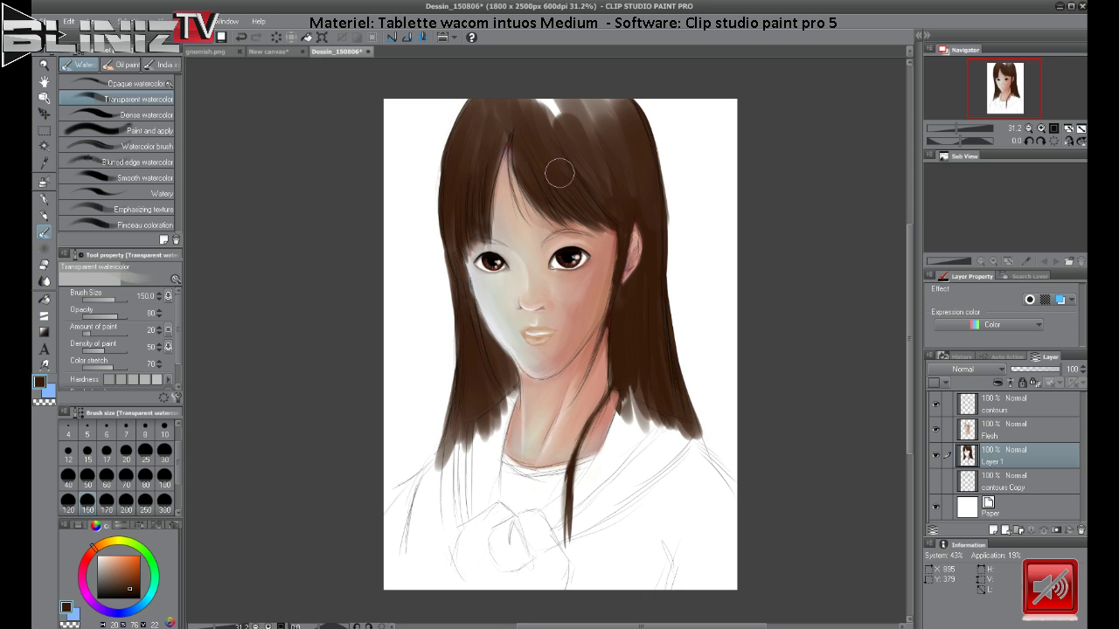
mouse_move(557, 170)
left_mouse_down()
mouse_move(520, 80)
mouse_move(528, 72)
left_mouse_up()
mouse_move(571, 143)
left_mouse_down()
mouse_move(542, 79)
mouse_move(582, 117)
mouse_move(603, 160)
mouse_move(639, 186)
mouse_move(606, 99)
mouse_move(595, 110)
left_mouse_up()
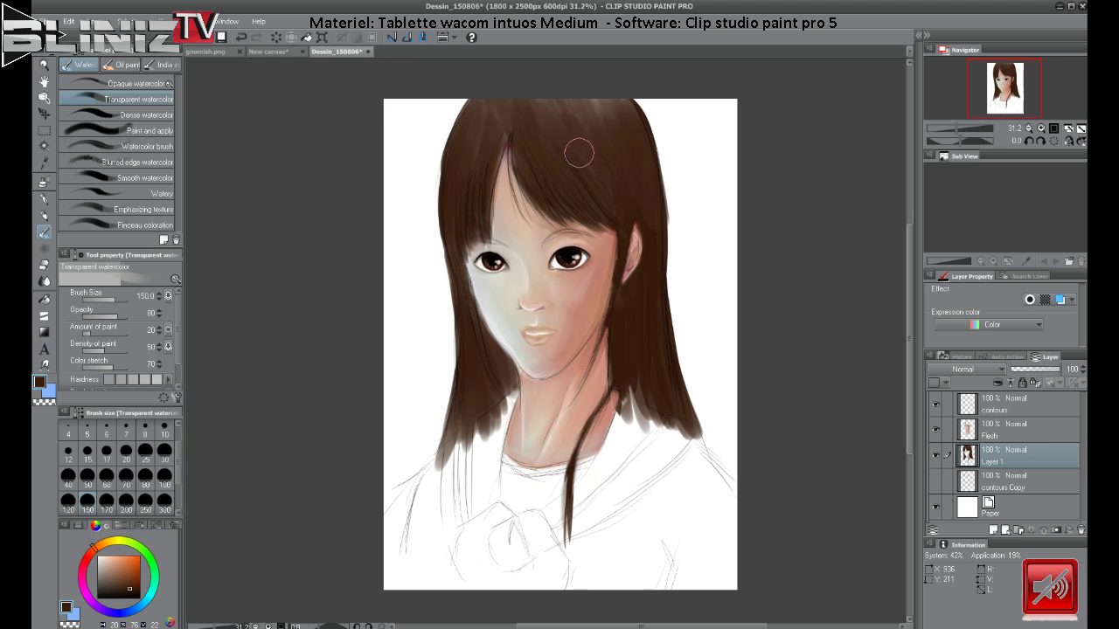
mouse_move(652, 277)
left_mouse_down()
mouse_move(679, 404)
mouse_move(645, 329)
mouse_move(639, 353)
mouse_move(661, 450)
mouse_move(619, 343)
mouse_move(630, 358)
mouse_move(623, 375)
mouse_move(626, 333)
mouse_move(644, 420)
mouse_move(630, 338)
mouse_move(685, 566)
mouse_move(645, 365)
mouse_move(619, 301)
mouse_move(656, 574)
mouse_move(652, 402)
mouse_move(626, 361)
mouse_move(631, 326)
mouse_move(617, 388)
mouse_move(633, 371)
mouse_move(623, 341)
mouse_move(612, 371)
left_mouse_up()
mouse_move(658, 420)
left_mouse_down()
mouse_move(686, 462)
mouse_move(693, 343)
left_mouse_up()
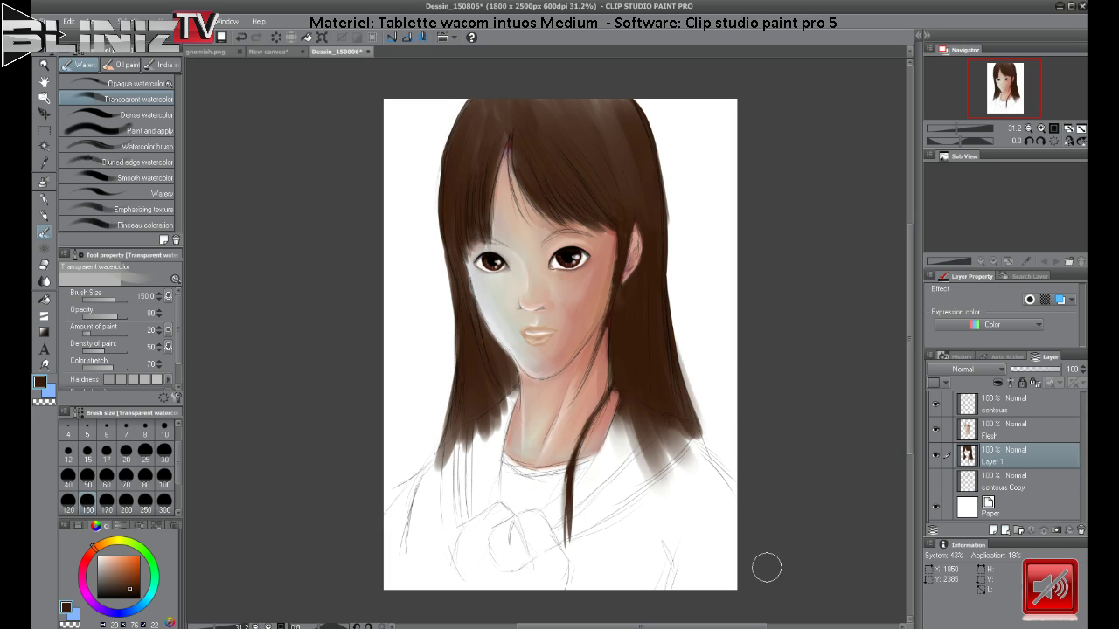
Add a layer above Layer 1 and shade the hair beneath the ear and beside the neck with near-black brown at brush size 80.
left_click(994, 530)
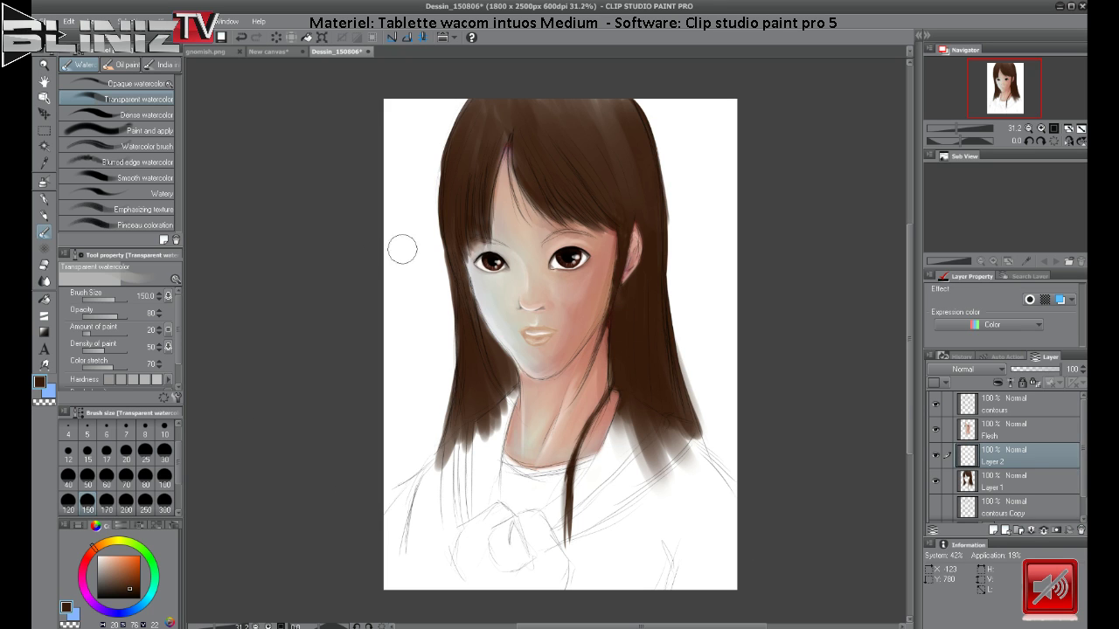
left_click(137, 592)
left_click(146, 479)
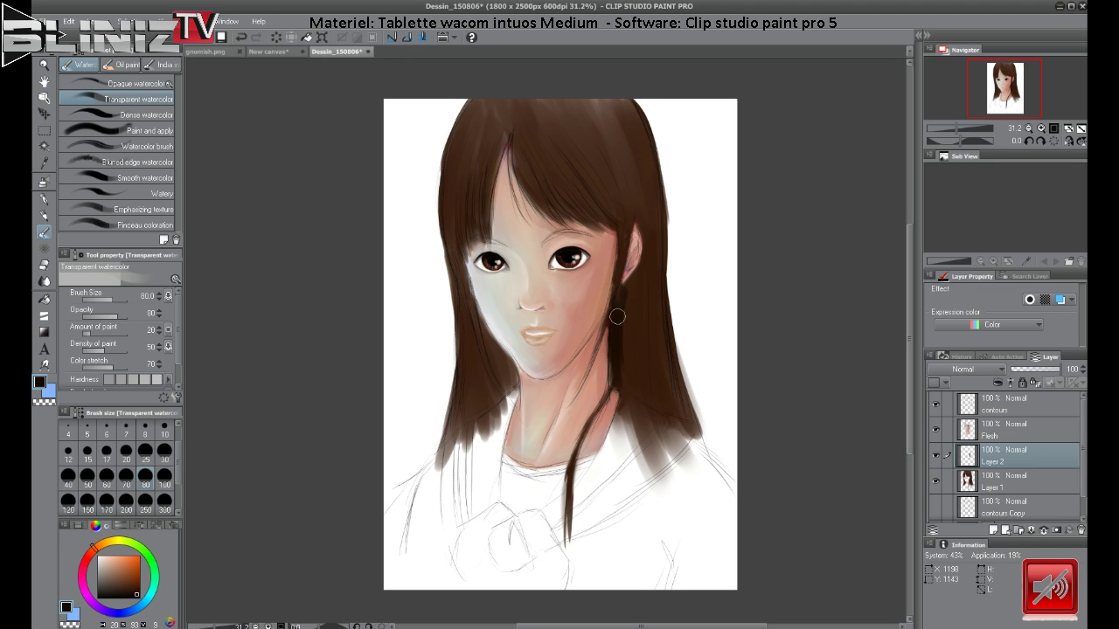
left_click_drag(622, 332, 630, 321)
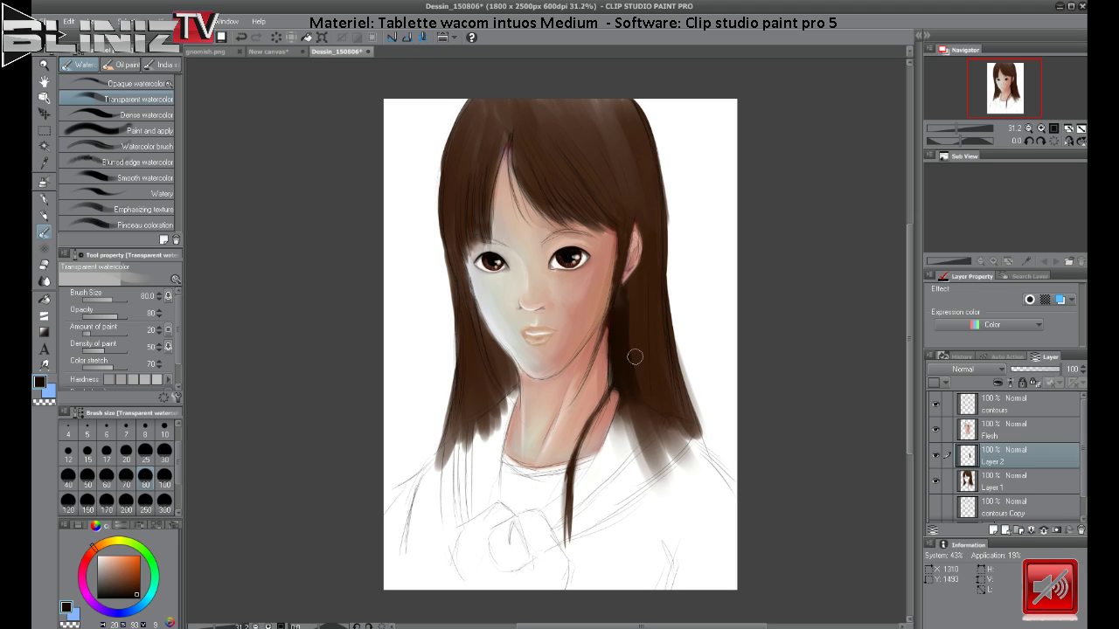
left_click(1000, 434)
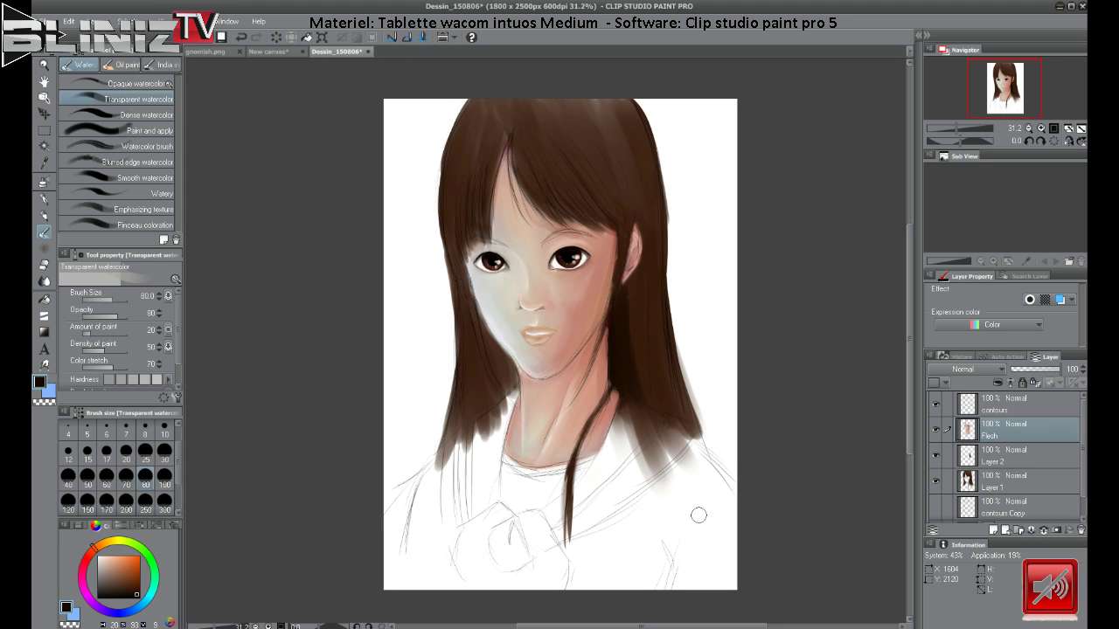
On Layer 2, shade the hair along the left cheek and jaw, adding dark strands with Dense watercolor at size 50.
left_click(998, 455)
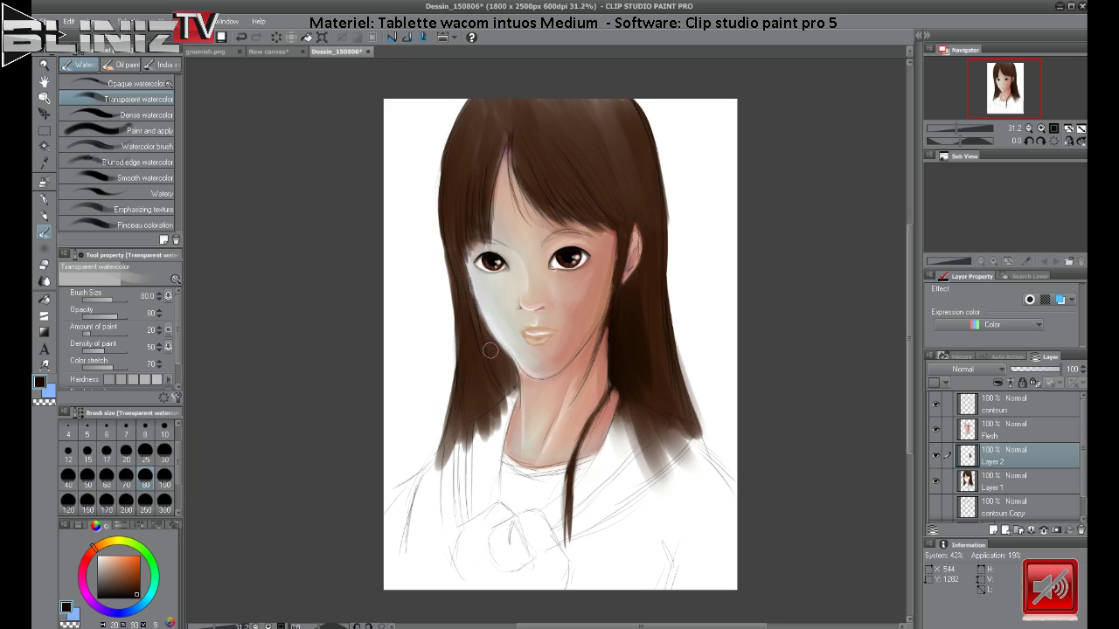
left_click_drag(494, 362, 491, 371)
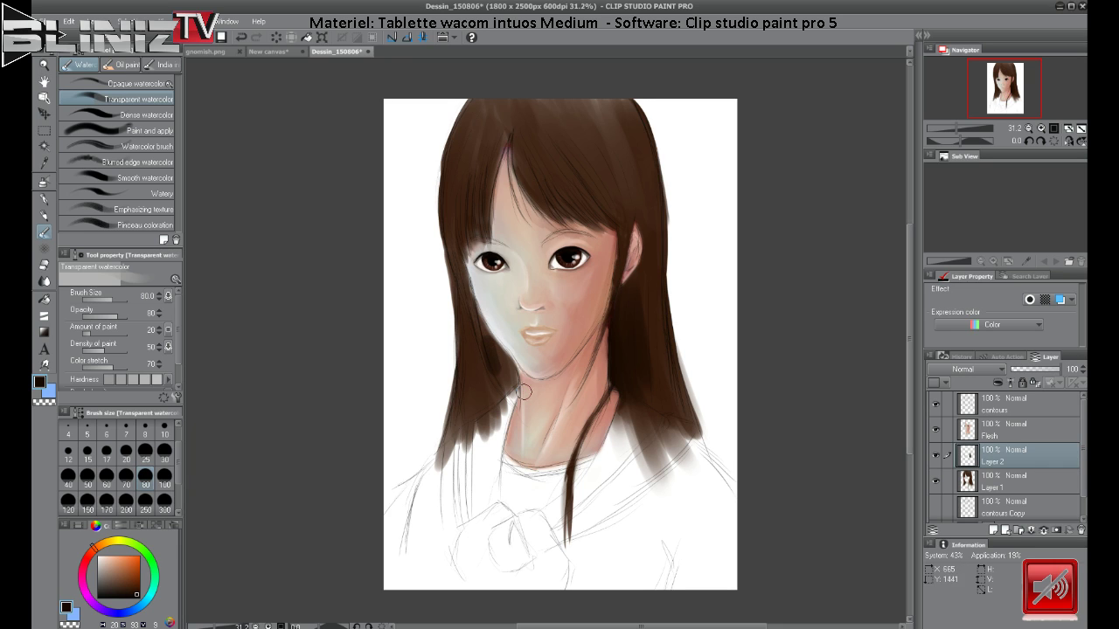
left_click(112, 119)
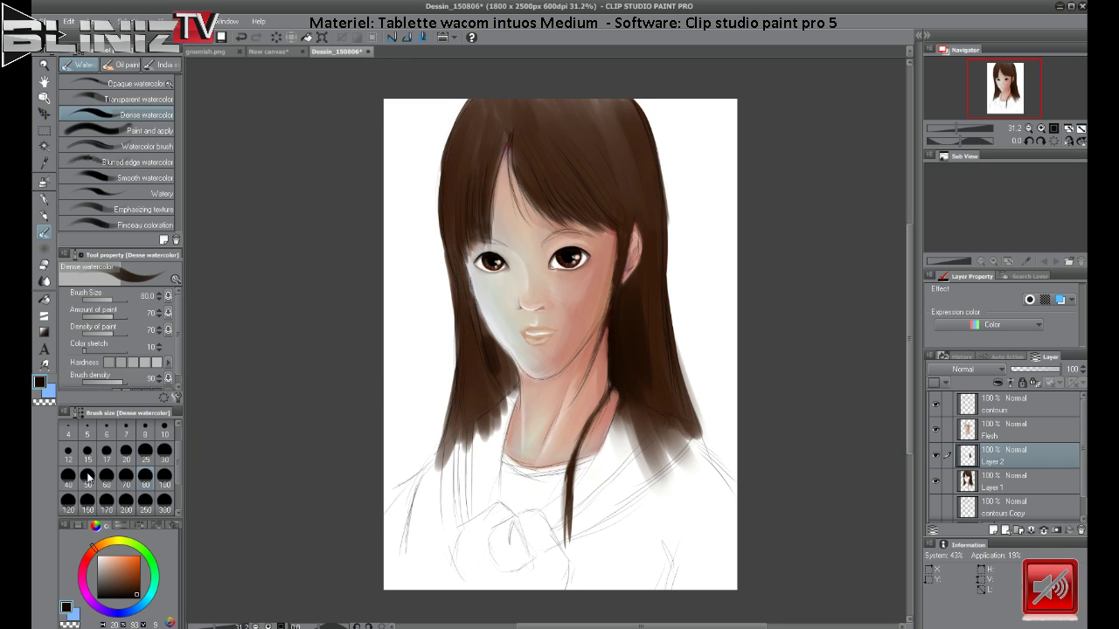
left_click(87, 477)
mouse_move(477, 306)
left_mouse_down()
mouse_move(514, 373)
mouse_move(489, 327)
left_mouse_up()
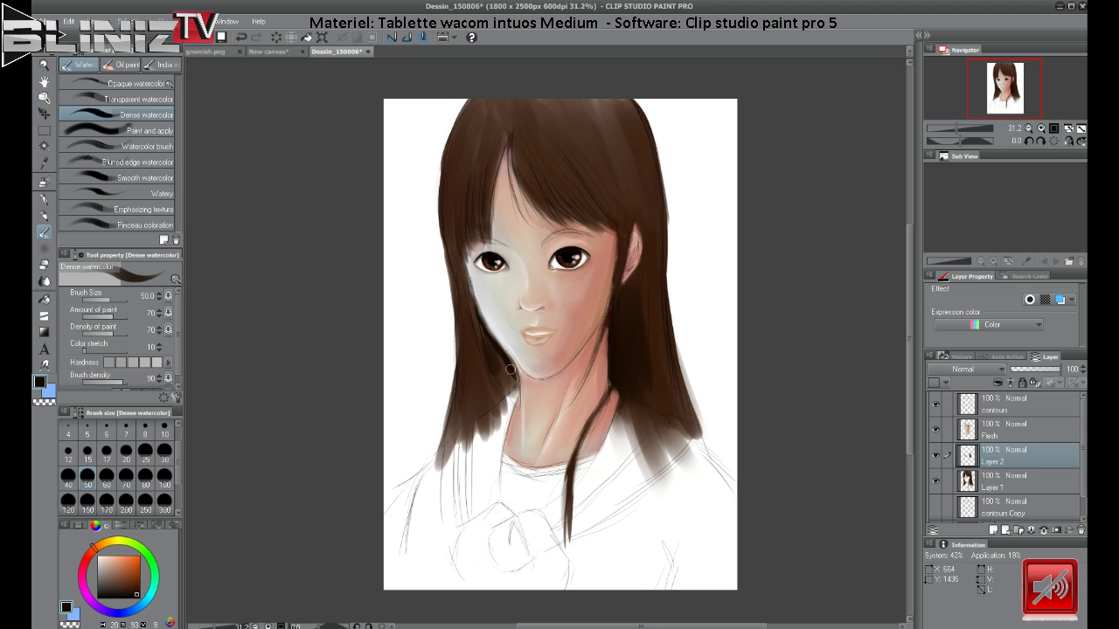
mouse_move(488, 336)
left_mouse_down()
mouse_move(511, 397)
mouse_move(493, 350)
mouse_move(513, 385)
left_mouse_up()
mouse_move(461, 300)
left_mouse_down()
mouse_move(491, 387)
mouse_move(463, 302)
left_mouse_up()
mouse_move(479, 348)
left_mouse_down()
mouse_move(497, 402)
mouse_move(472, 340)
mouse_move(508, 414)
mouse_move(458, 305)
mouse_move(490, 394)
left_mouse_up()
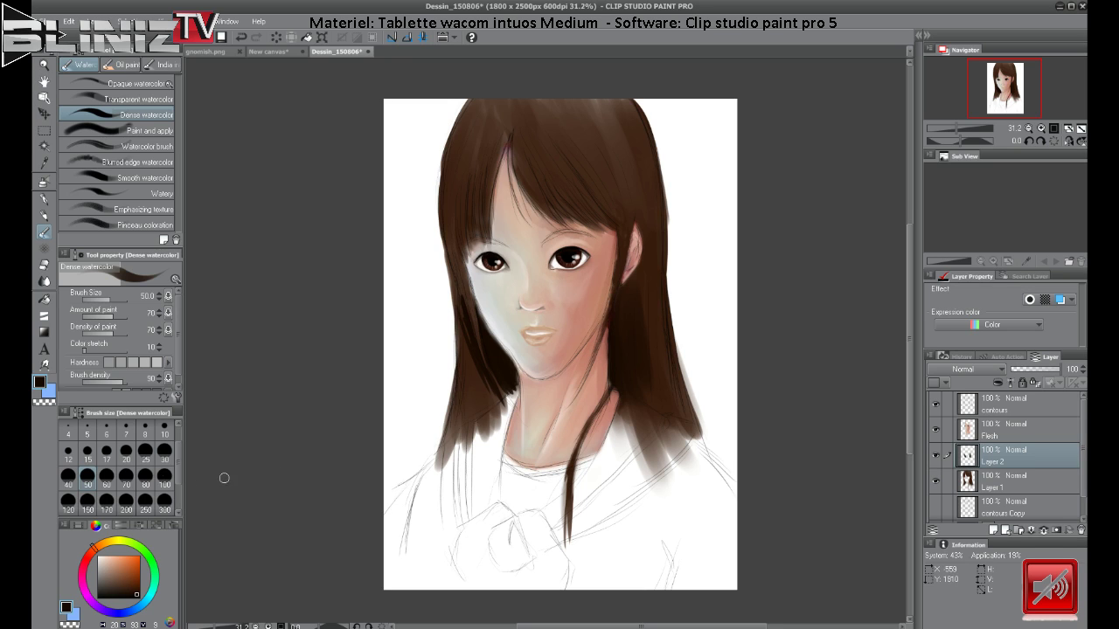
Soften the left strands with Transparent watercolor at size 80 and deepen the shading across the fringe, sides and crown of the hair.
left_click(131, 101)
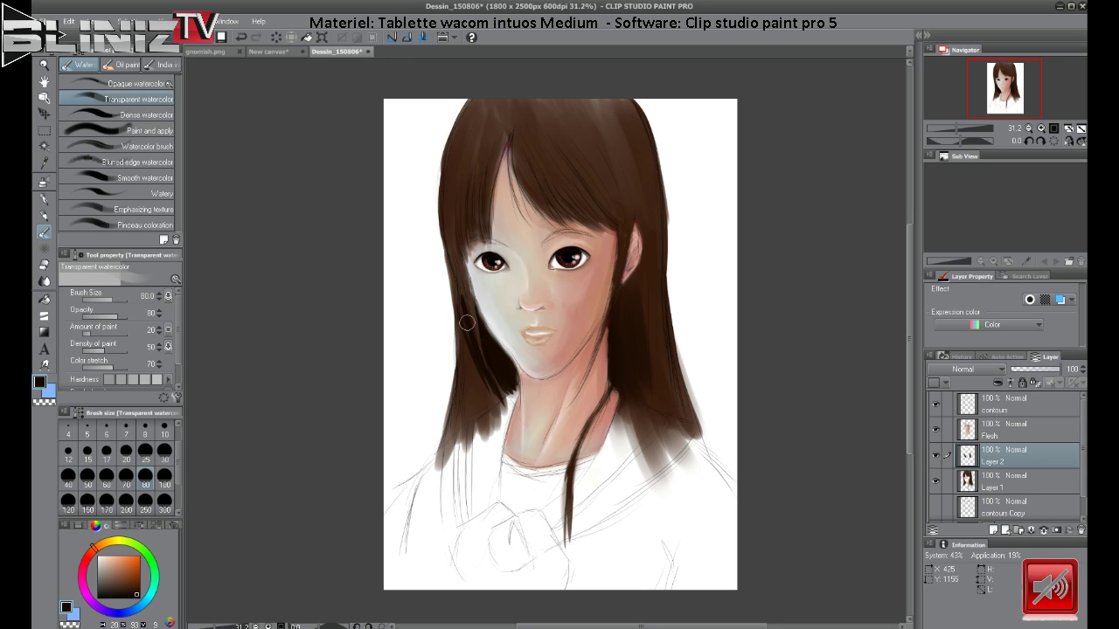
mouse_move(467, 324)
left_mouse_down()
mouse_move(466, 404)
mouse_move(473, 349)
mouse_move(470, 409)
mouse_move(474, 362)
mouse_move(477, 395)
mouse_move(479, 380)
mouse_move(494, 410)
mouse_move(501, 397)
mouse_move(481, 322)
mouse_move(512, 383)
mouse_move(456, 296)
mouse_move(510, 400)
mouse_move(490, 344)
mouse_move(509, 393)
mouse_move(477, 365)
mouse_move(492, 399)
mouse_move(479, 407)
mouse_move(466, 325)
mouse_move(455, 418)
mouse_move(444, 278)
mouse_move(457, 270)
mouse_move(469, 314)
mouse_move(450, 225)
mouse_move(470, 316)
mouse_move(454, 260)
left_mouse_up()
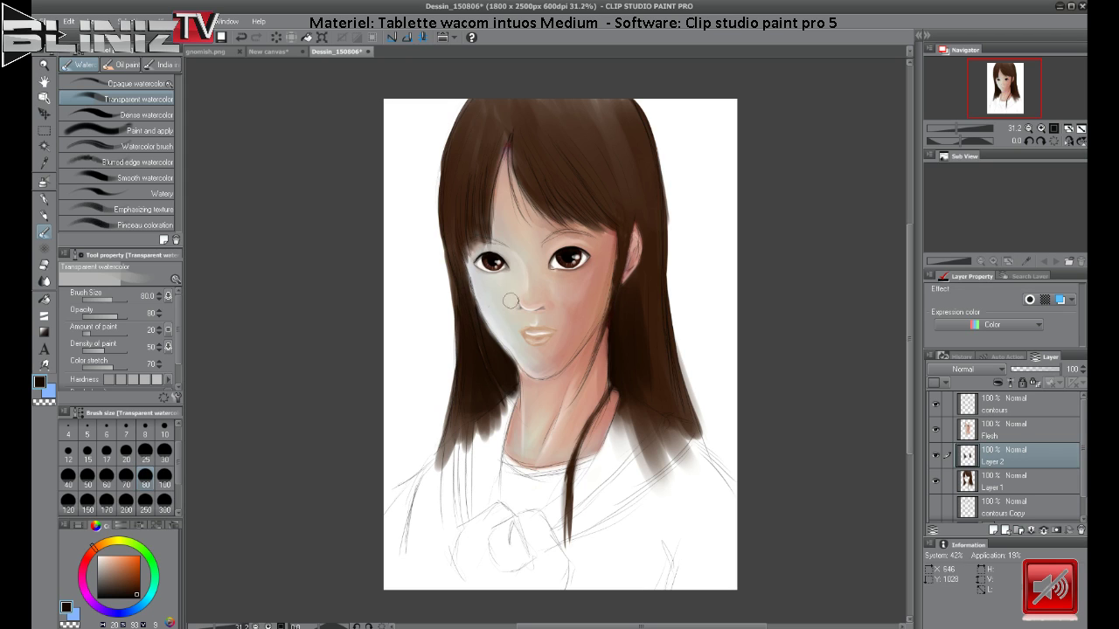
mouse_move(634, 300)
left_mouse_down()
mouse_move(620, 345)
mouse_move(621, 293)
mouse_move(619, 341)
mouse_move(638, 288)
mouse_move(625, 348)
mouse_move(636, 305)
mouse_move(638, 395)
mouse_move(629, 339)
mouse_move(660, 399)
mouse_move(634, 344)
mouse_move(664, 354)
mouse_move(665, 342)
mouse_move(626, 283)
mouse_move(652, 303)
mouse_move(670, 372)
mouse_move(640, 344)
mouse_move(633, 288)
mouse_move(617, 352)
mouse_move(636, 364)
mouse_move(603, 288)
left_mouse_up()
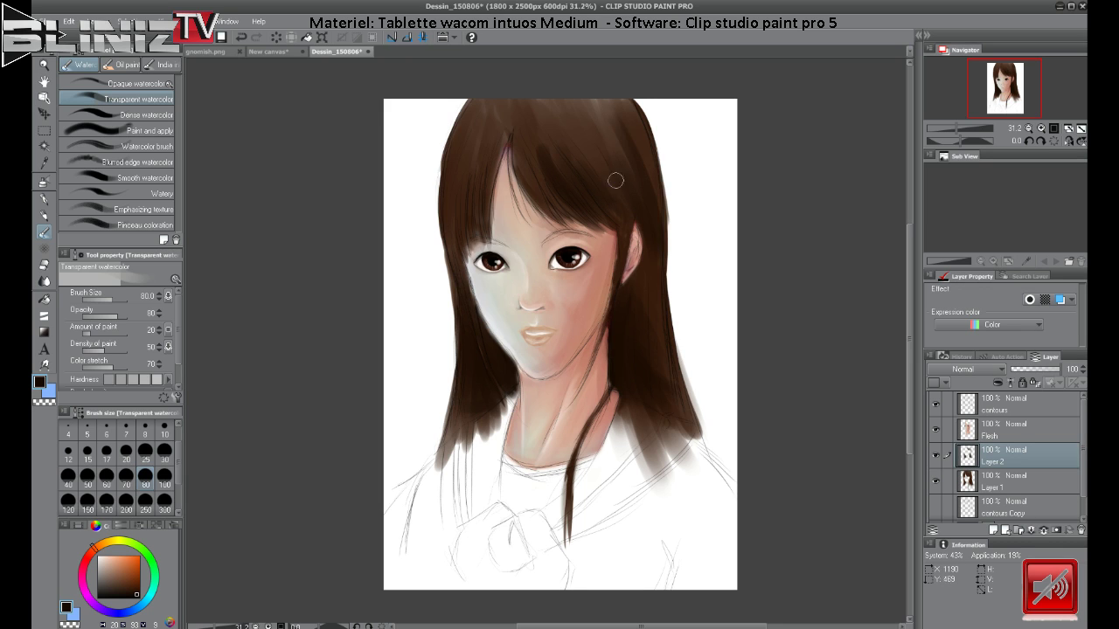
left_click_drag(648, 129, 669, 277)
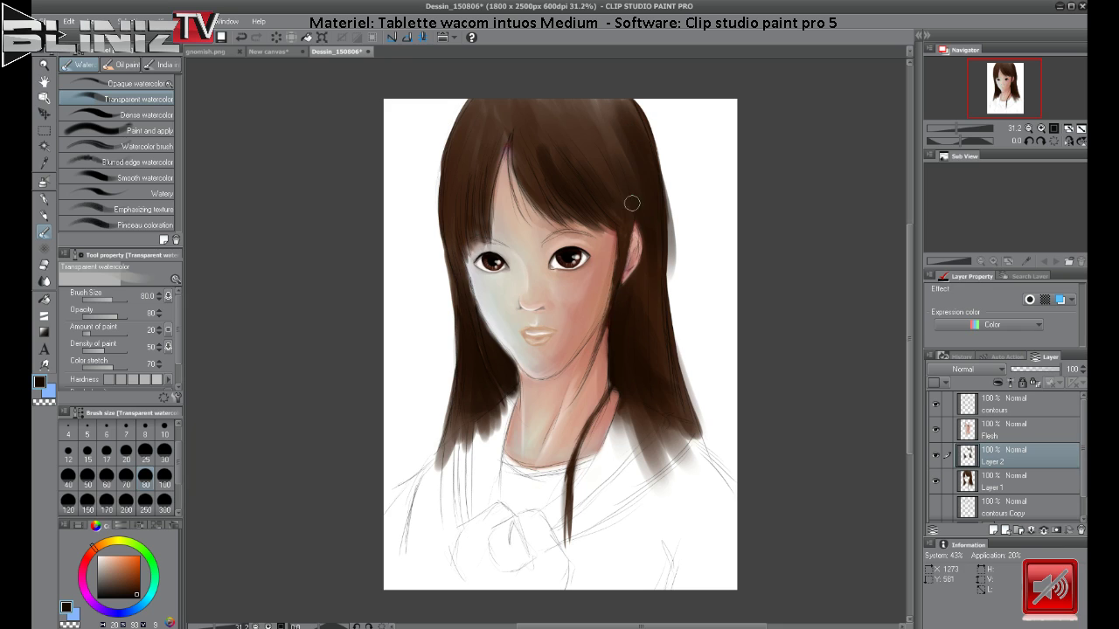
left_click_drag(489, 181, 458, 241)
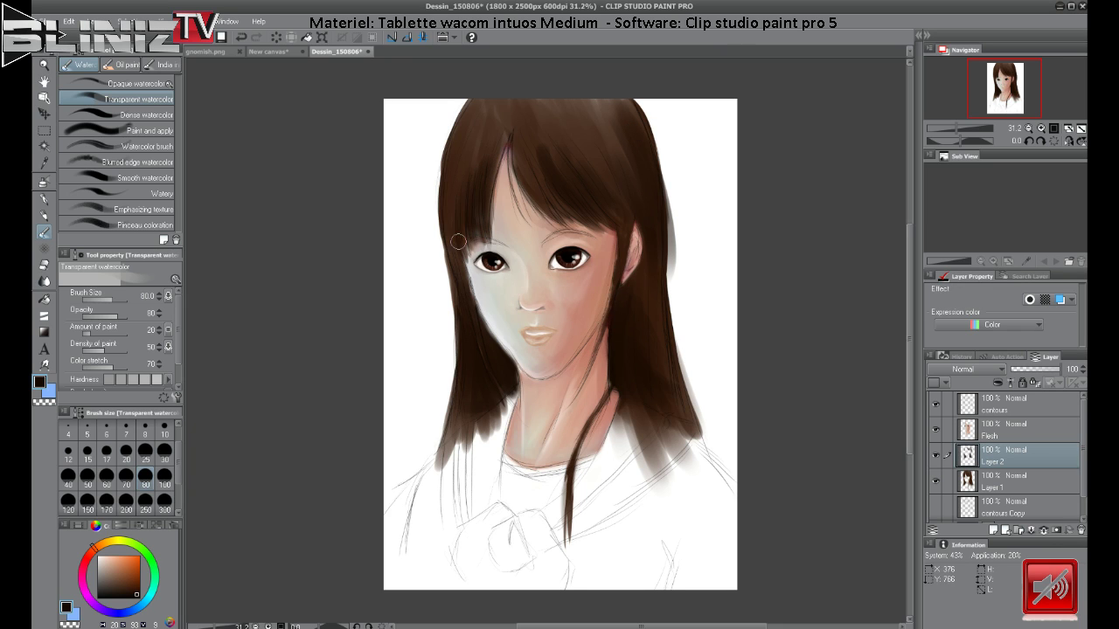
left_click_drag(472, 102, 454, 262)
left_click_drag(466, 146, 455, 208)
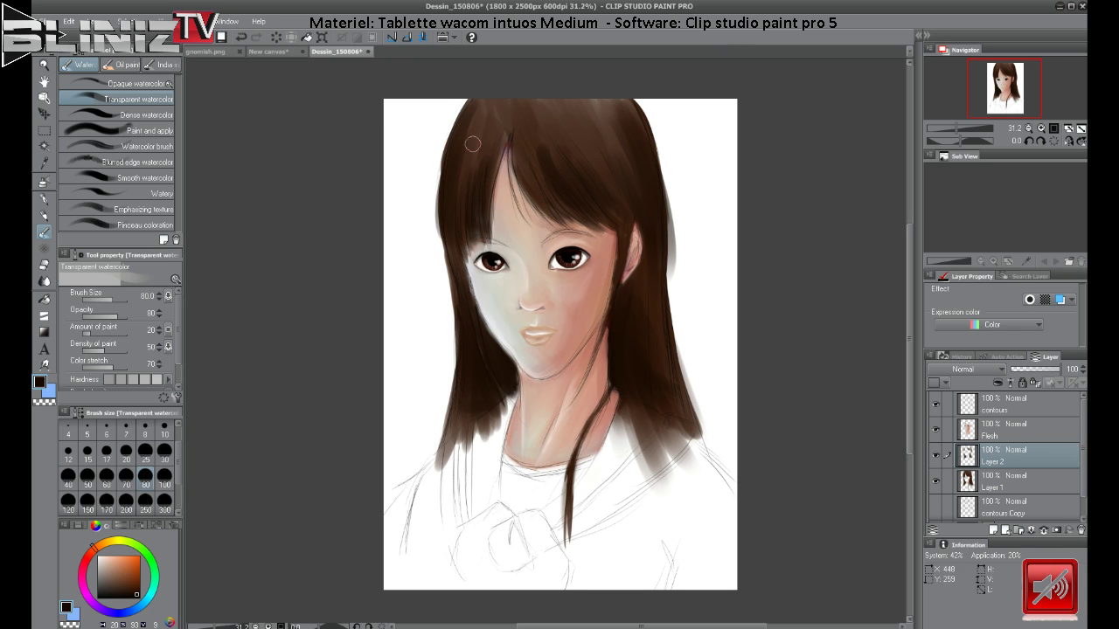
left_click_drag(607, 186, 603, 117)
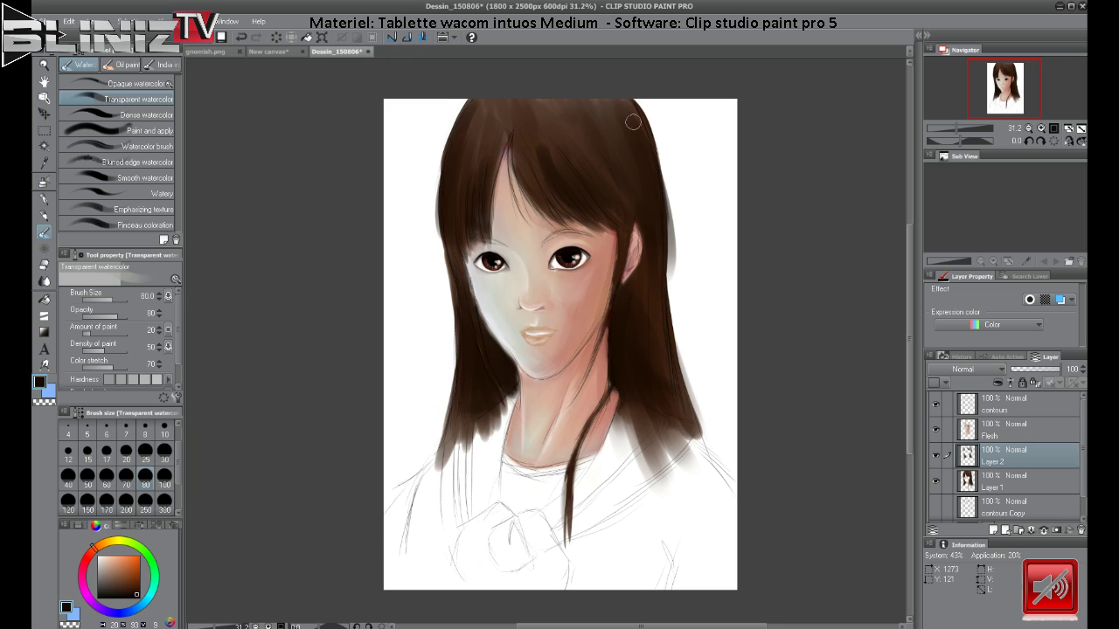
left_click_drag(633, 123, 635, 141)
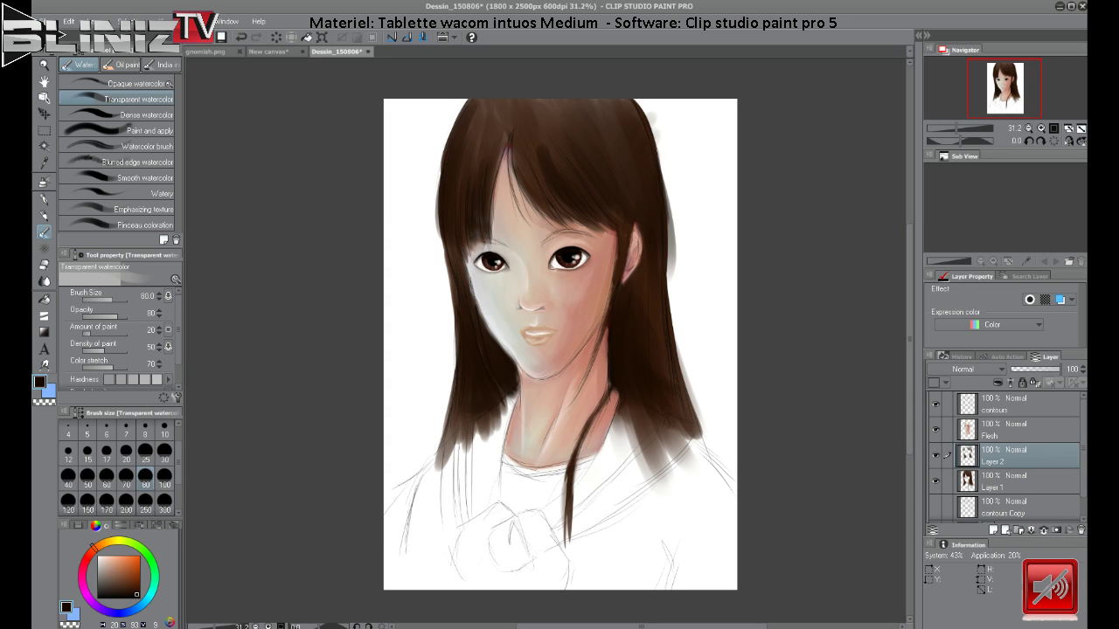
Check the stream's Twitch chat window, then return to the painting.
left_click(88, 616)
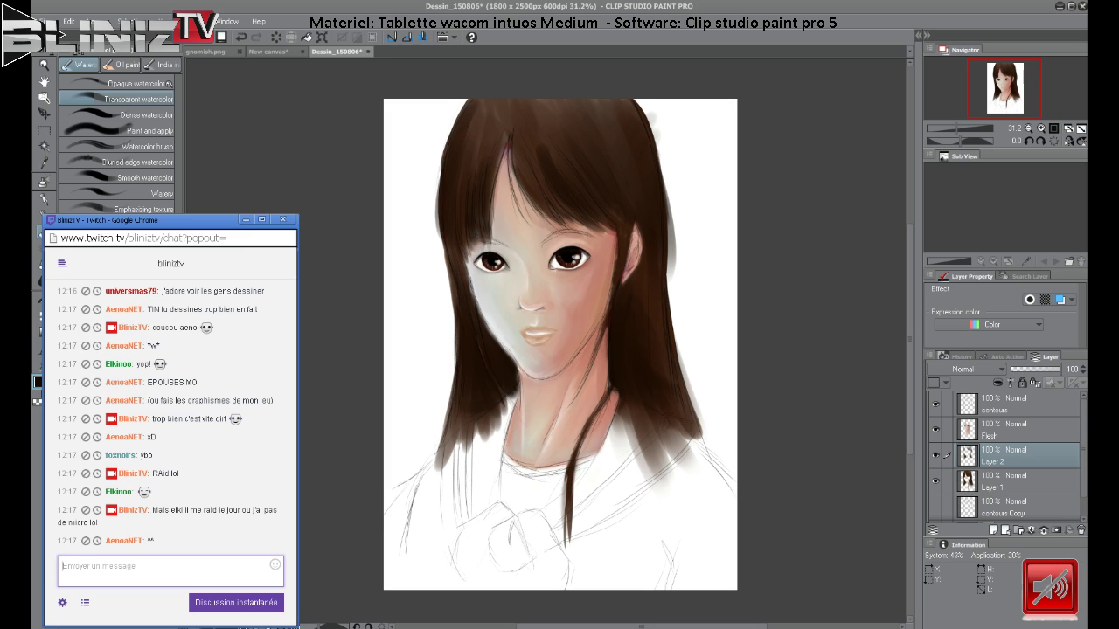
key("alt+Tab")
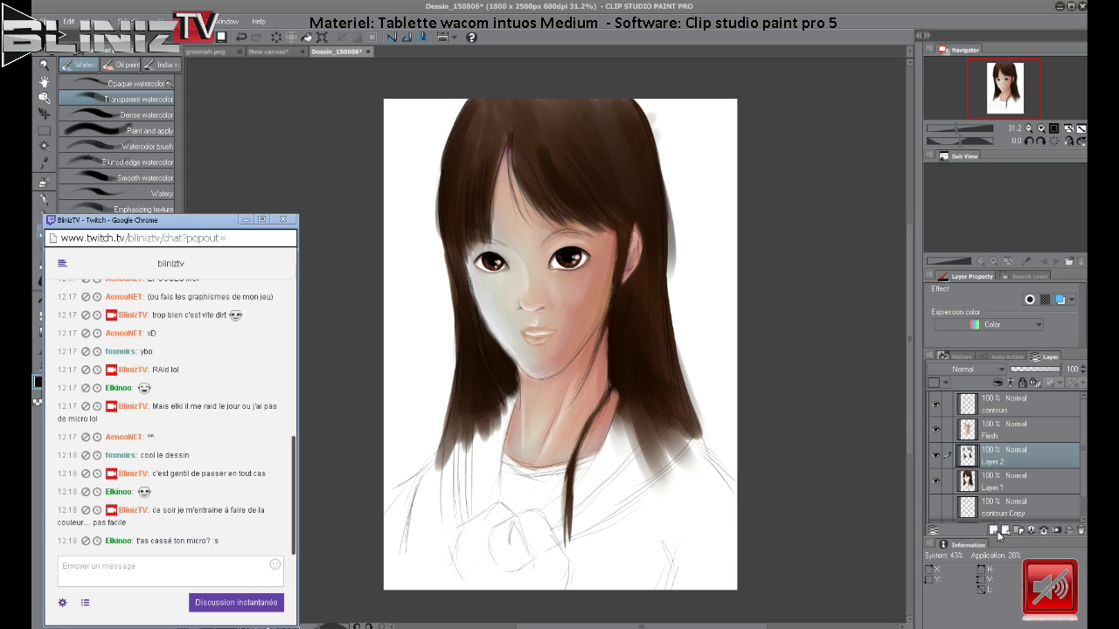
left_click(710, 479)
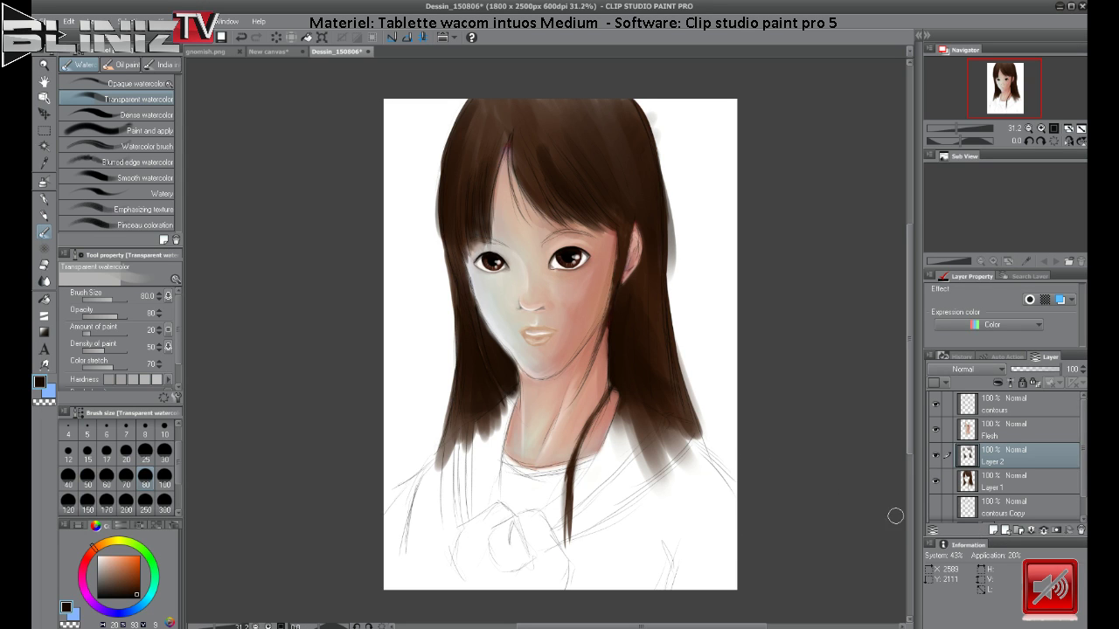
Add a new layer, move it above the contours layer and rename it "spec".
left_click(994, 530)
left_click_drag(1010, 458, 1026, 404)
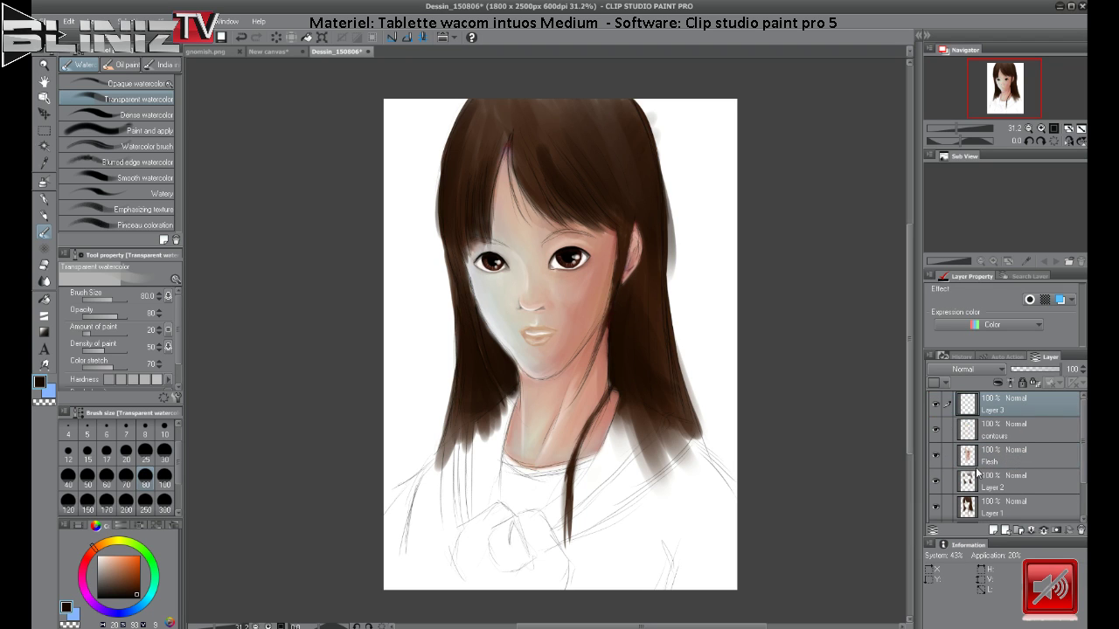
double_click(996, 411)
type("s")
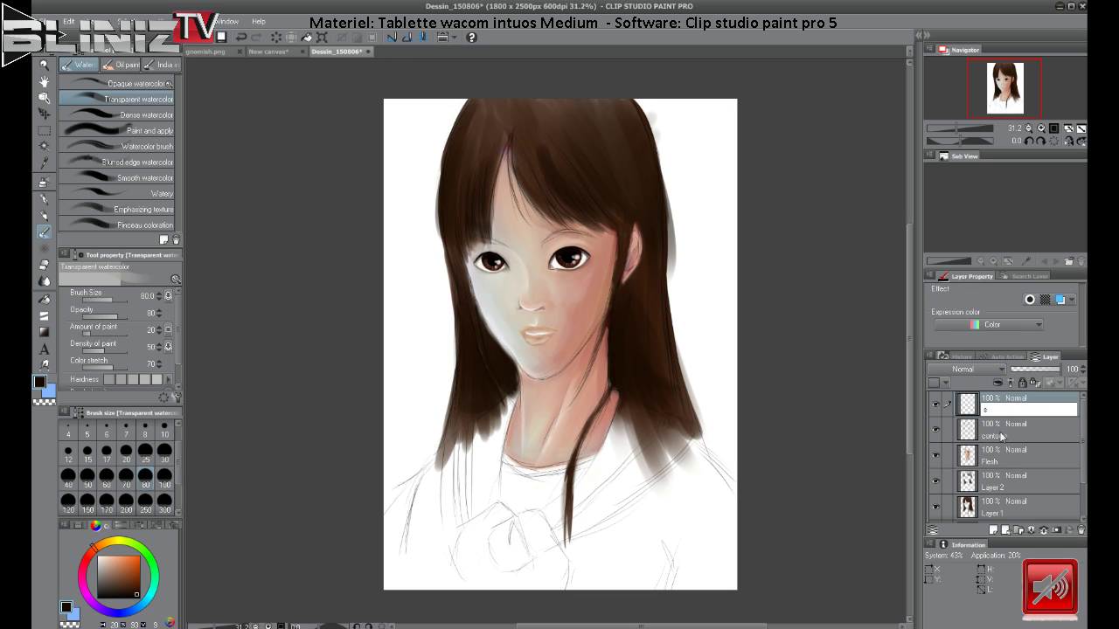
type("pec")
key("Return")
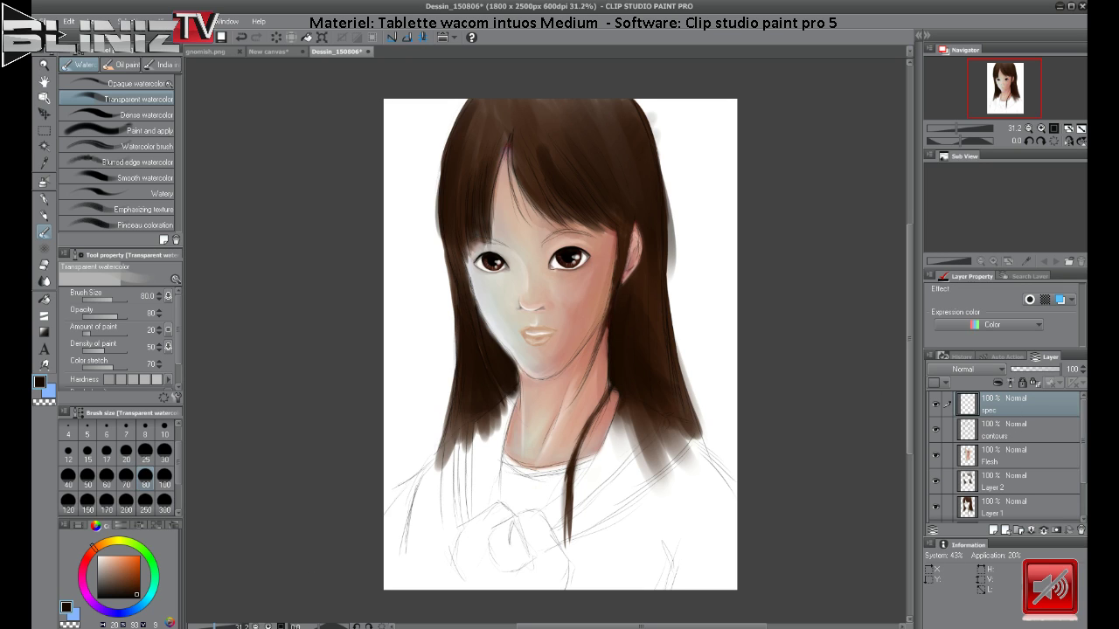
Handwrite "Salut" in bright red across the collar area with Dense watercolor at size 50.
left_click(85, 549)
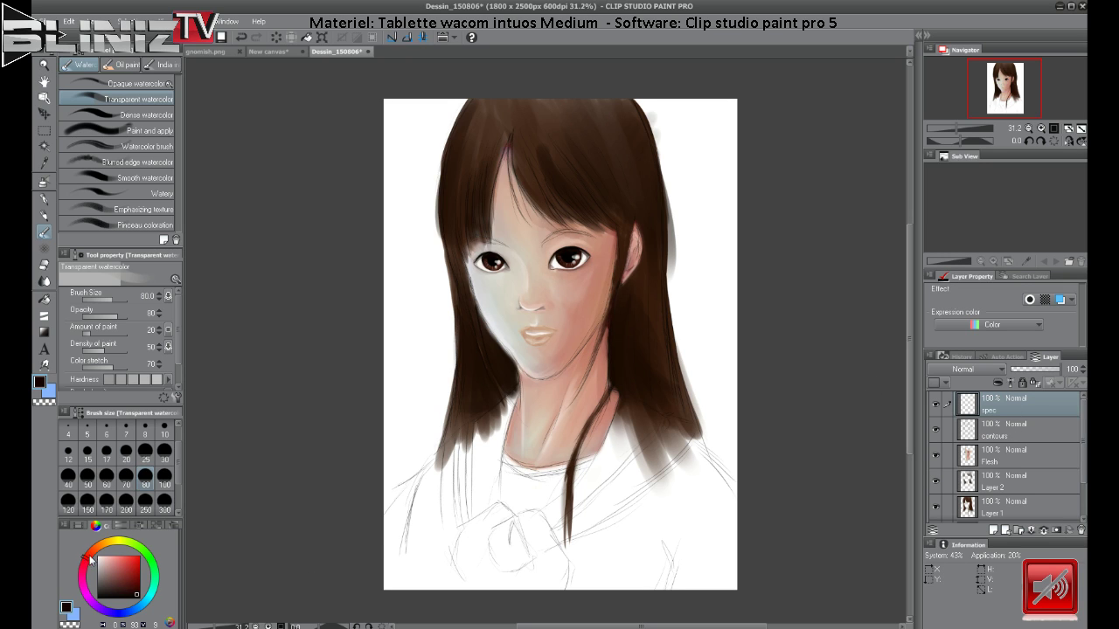
left_click(129, 557)
left_click(140, 115)
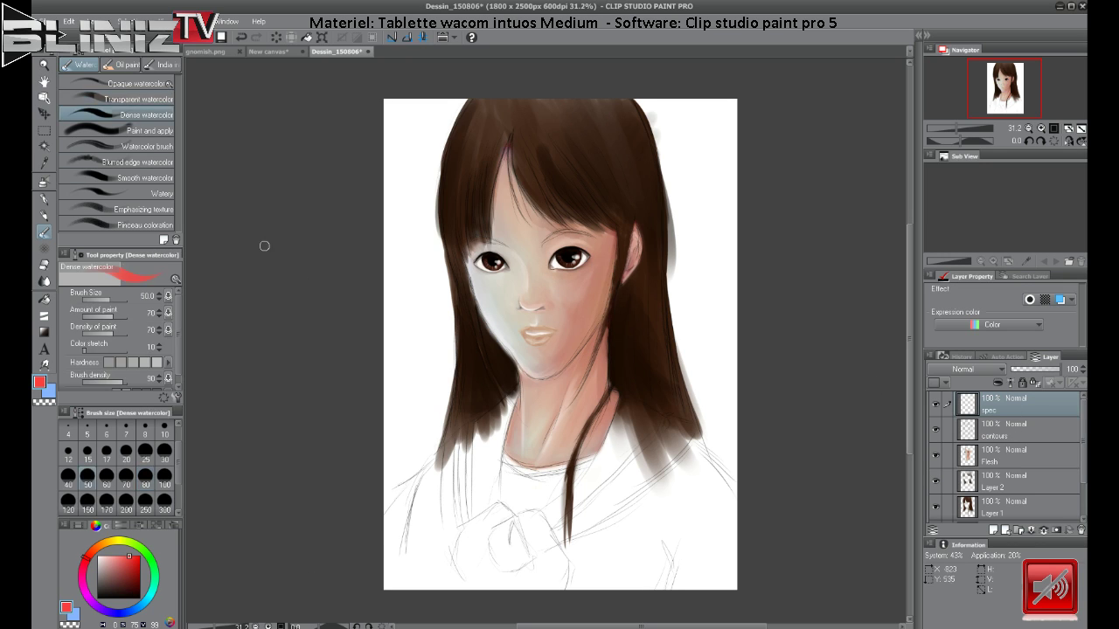
mouse_move(559, 467)
left_mouse_down()
mouse_move(479, 524)
mouse_move(540, 511)
mouse_move(560, 492)
mouse_move(574, 503)
mouse_move(593, 463)
mouse_move(630, 502)
left_mouse_up()
left_click_drag(643, 437, 639, 502)
left_click_drag(626, 476, 656, 461)
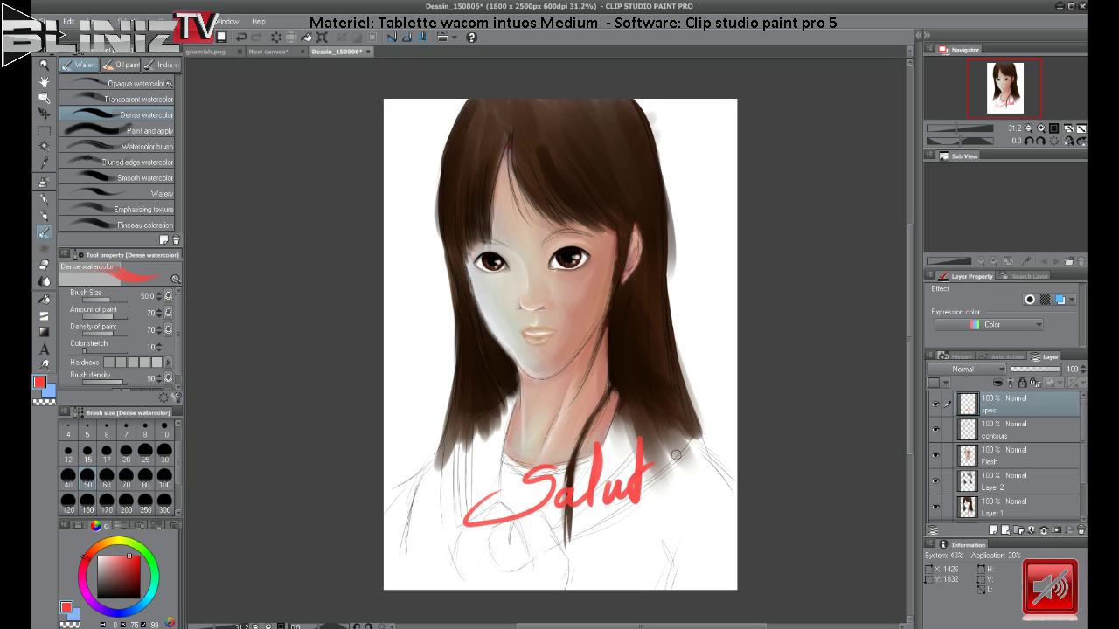
Handwrite "les Gens !!!" in red beneath the word "Salut".
left_click_drag(460, 575, 509, 568)
mouse_move(576, 539)
left_mouse_down()
mouse_move(564, 568)
mouse_move(652, 541)
left_mouse_up()
mouse_move(685, 477)
left_mouse_down()
mouse_move(677, 542)
mouse_move(689, 532)
left_mouse_up()
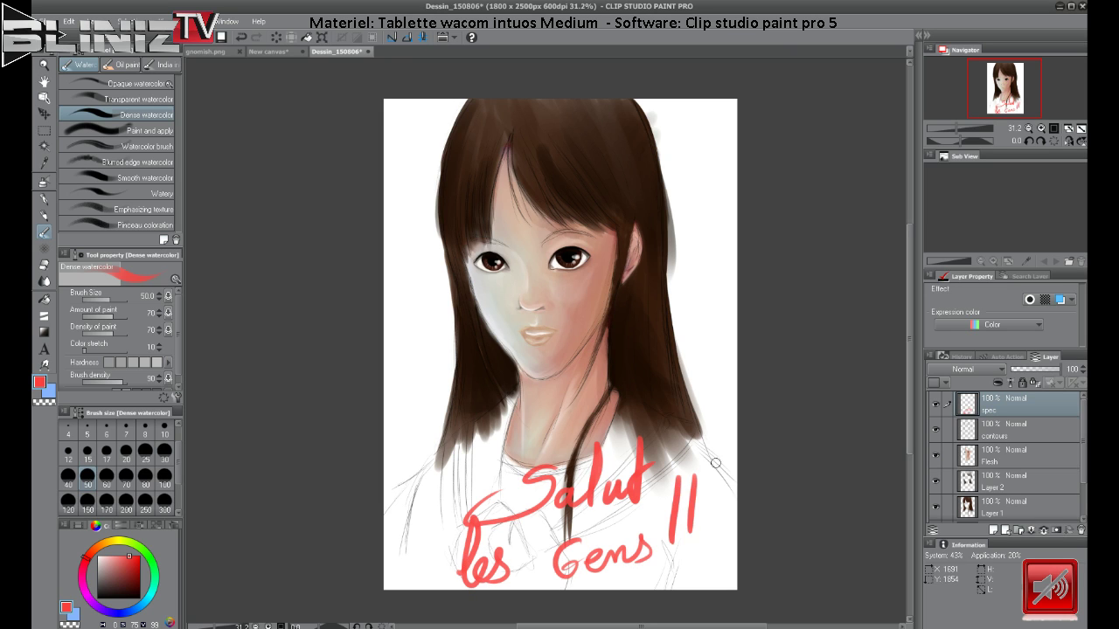
left_click_drag(718, 460, 708, 523)
left_click(676, 561)
left_click(692, 555)
left_click(706, 552)
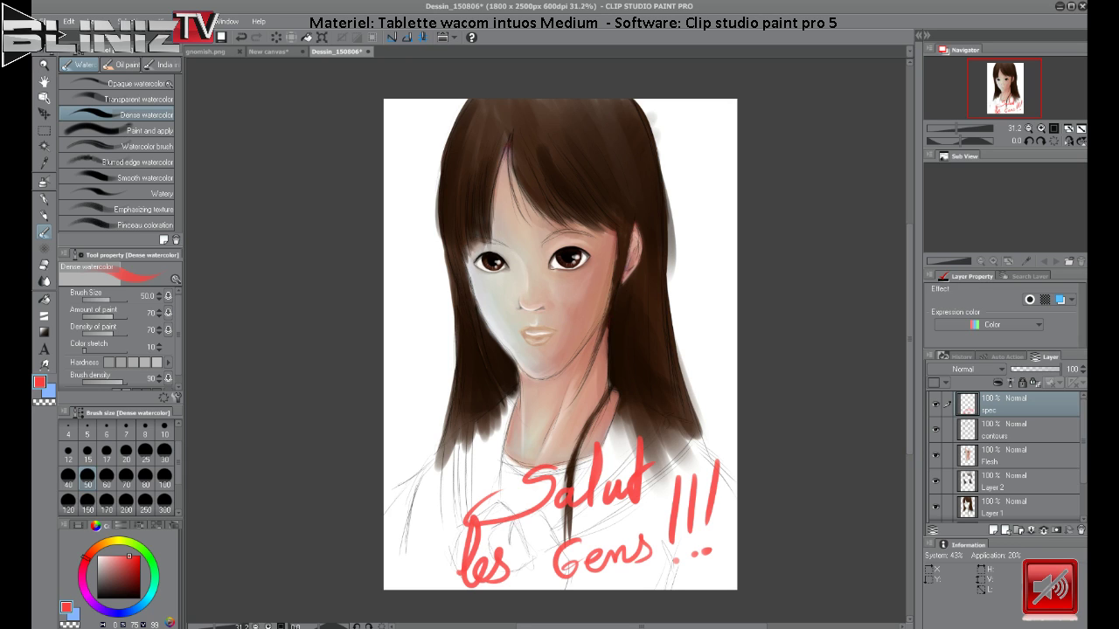
Toggle the visibility of the spec layer off and on to compare the drawing with and without the lettering.
left_click(935, 406)
left_click(935, 405)
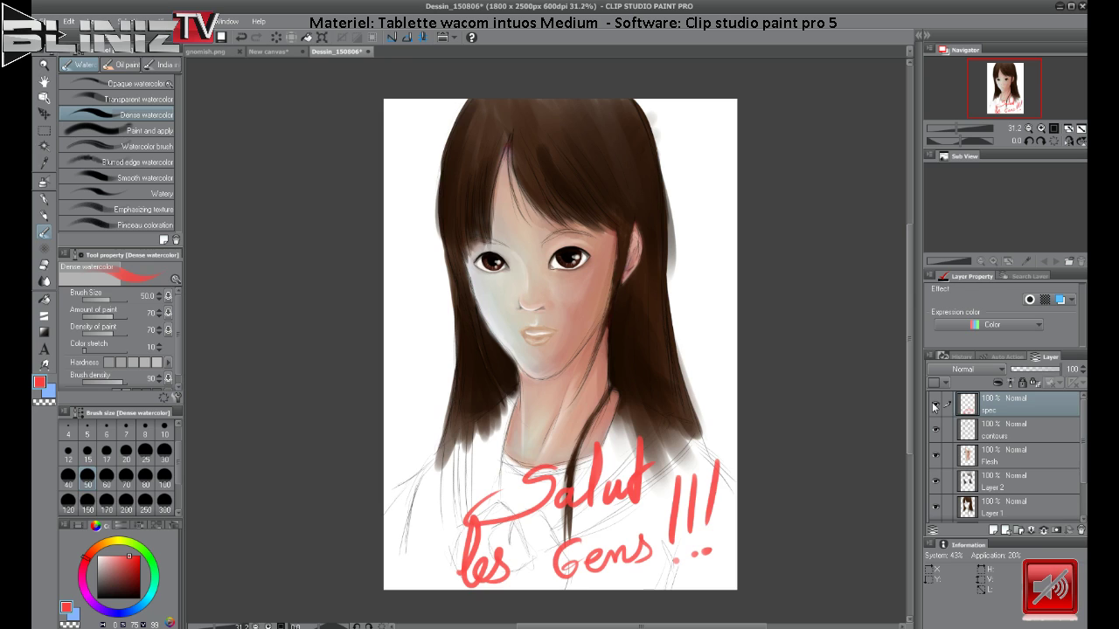
left_click(935, 405)
left_click(934, 405)
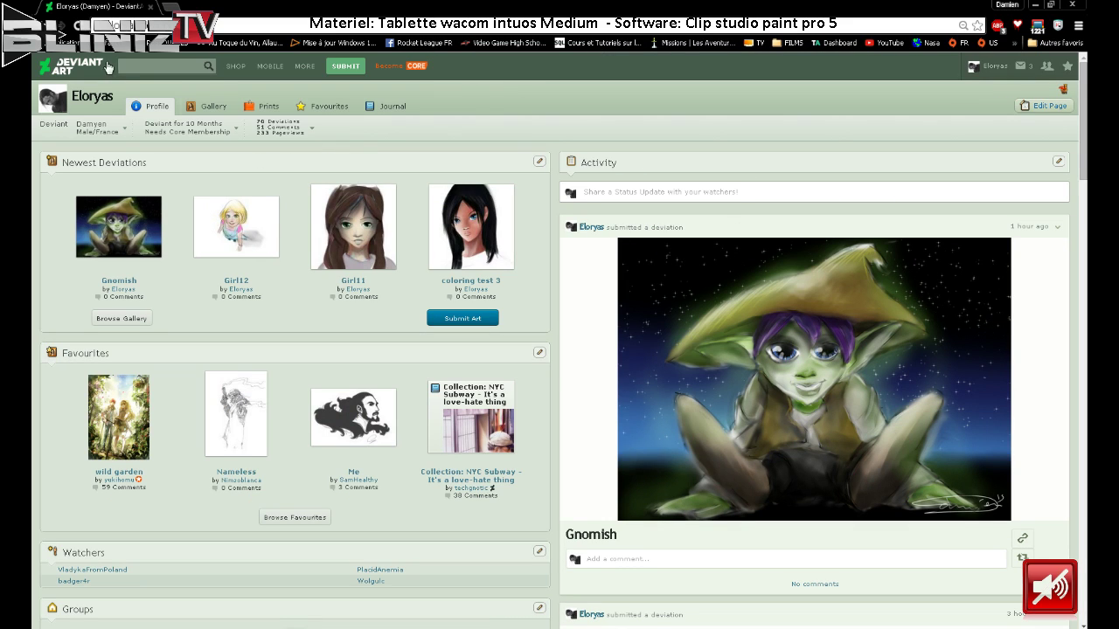
left_click(220, 24)
left_click(85, 626)
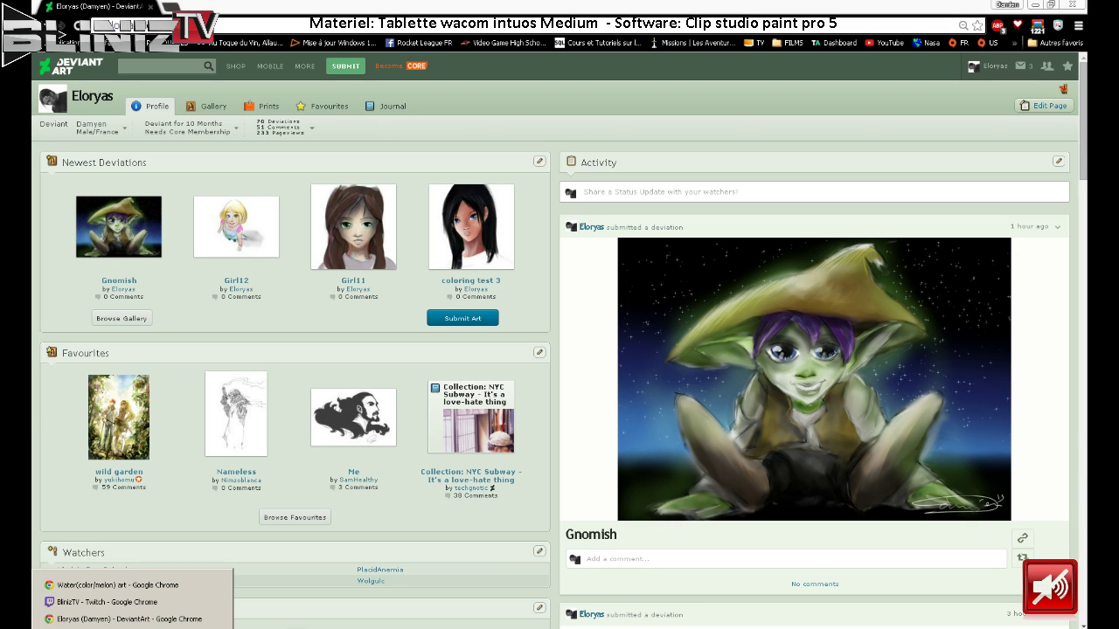
left_click(85, 622)
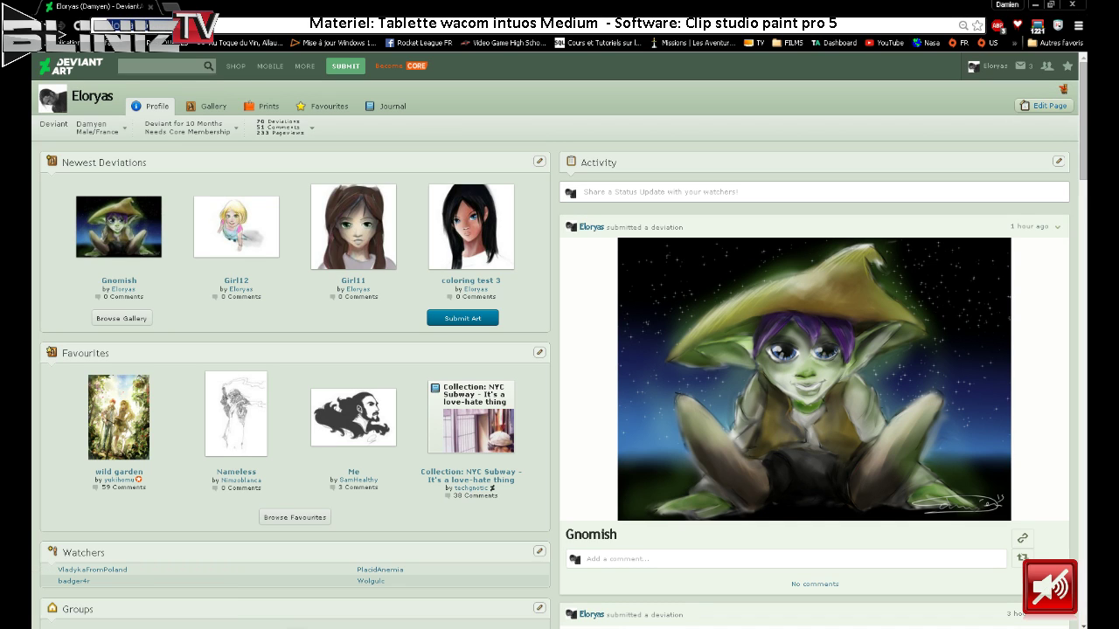
left_click(85, 626)
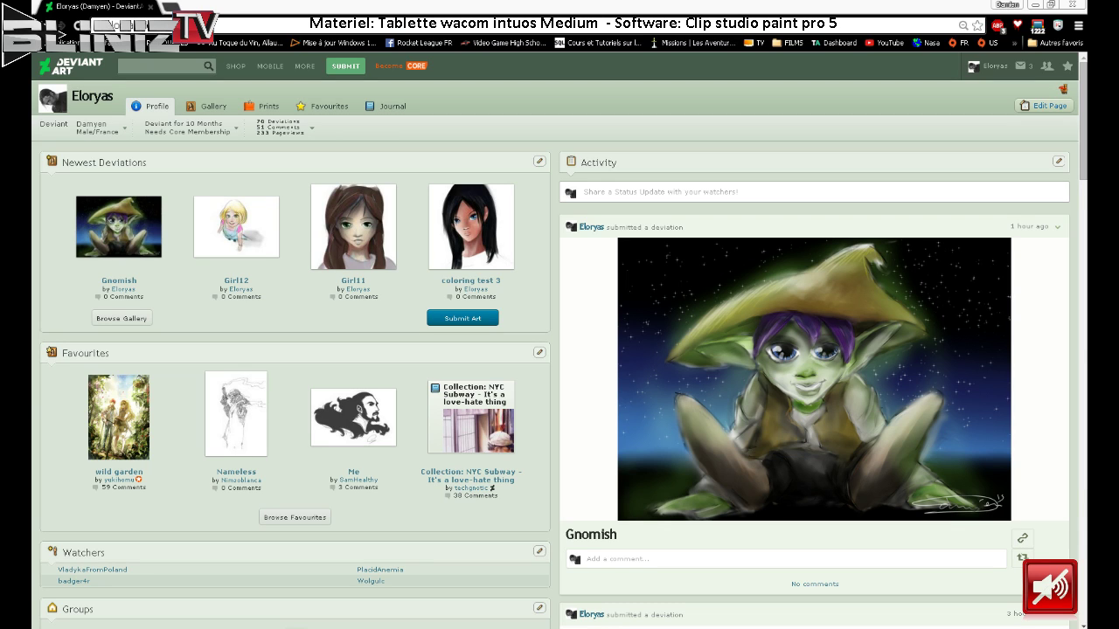
Reduce the maximized DeviantArt browser window and move it over the drawing.
double_click(652, 5)
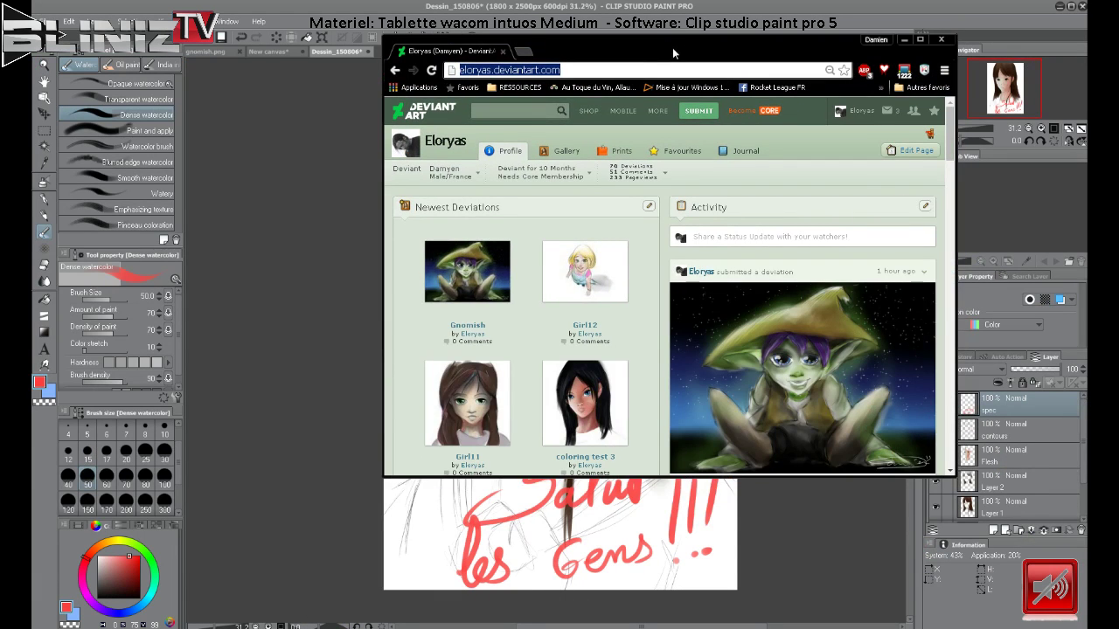
left_click_drag(672, 47, 677, 94)
left_click(653, 114)
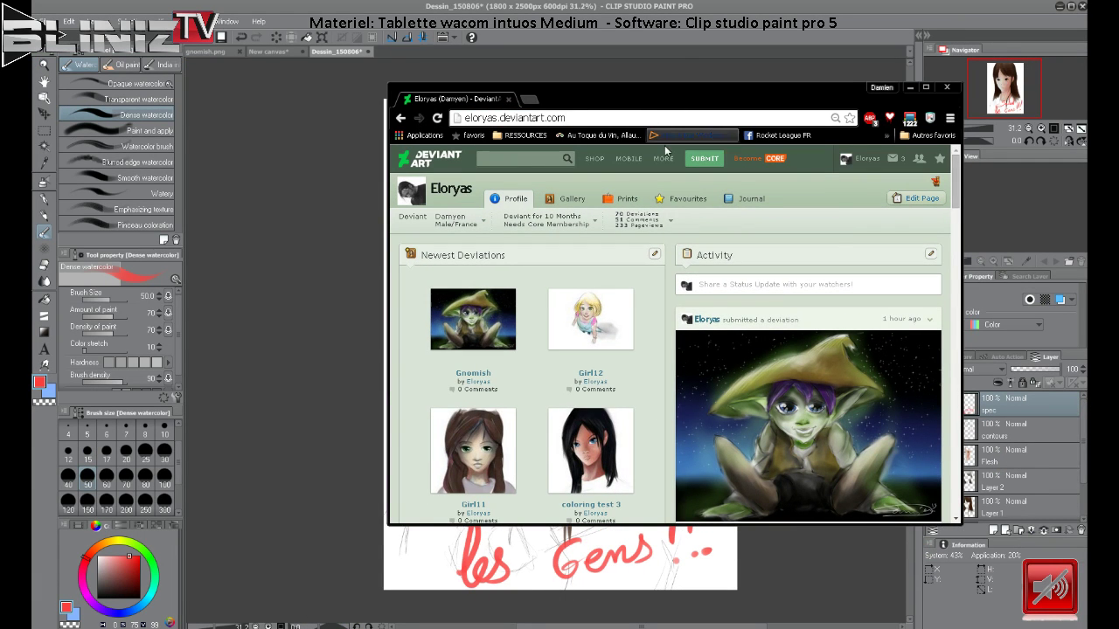
mouse_move(705, 158)
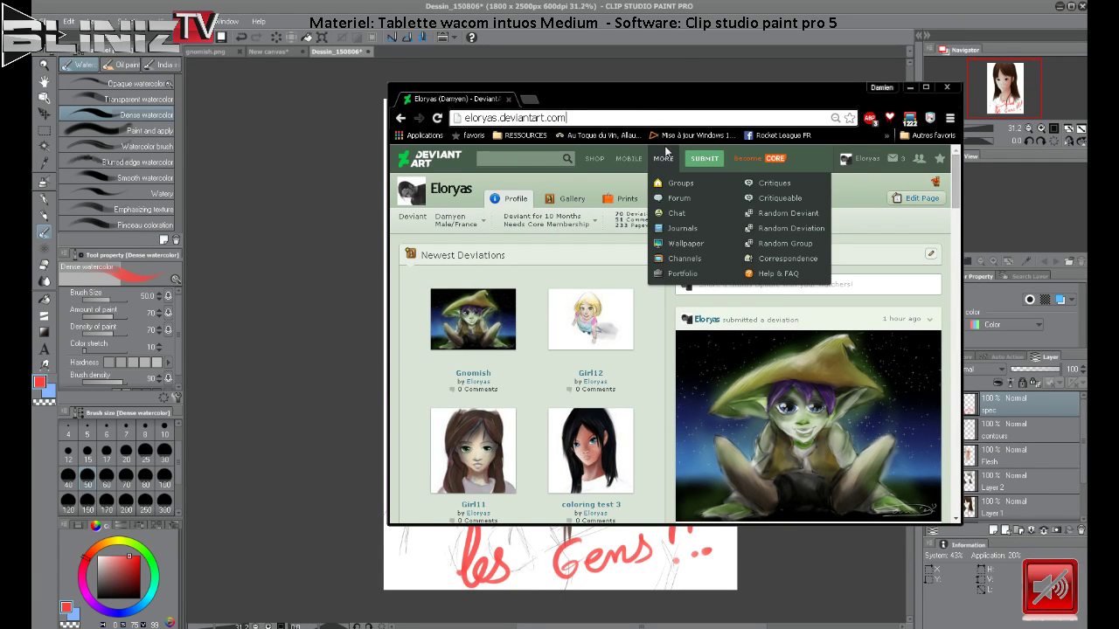
View the Girl12, grinning man caricature and Femme fatale artworks in the DeviantArt gallery, and return to Clip Studio Paint.
left_click(590, 337)
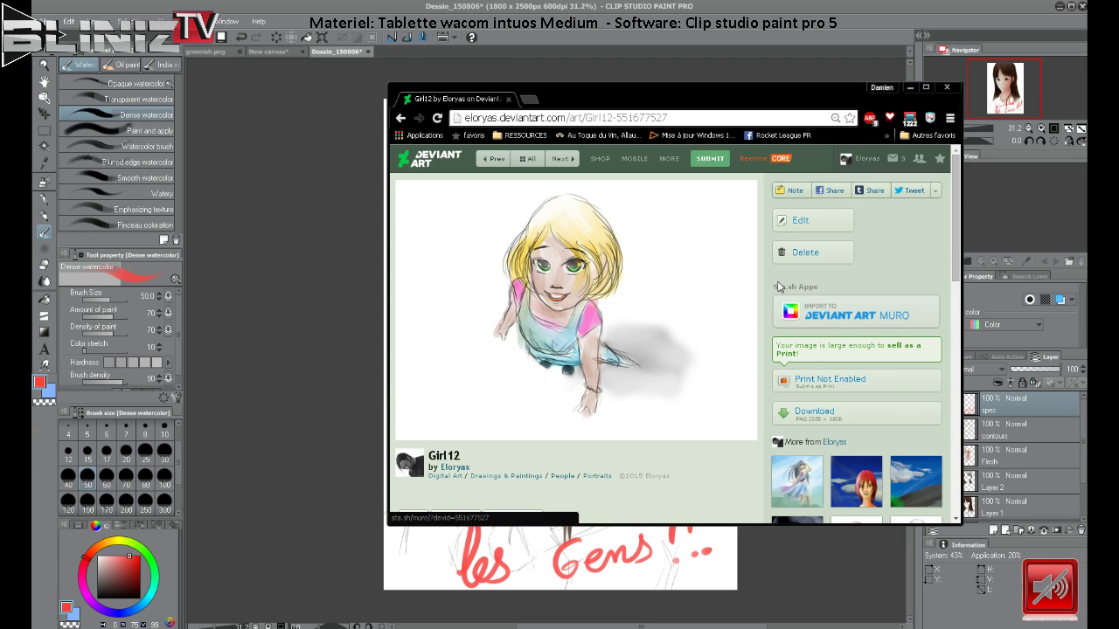
scroll(879, 393, "down", 2)
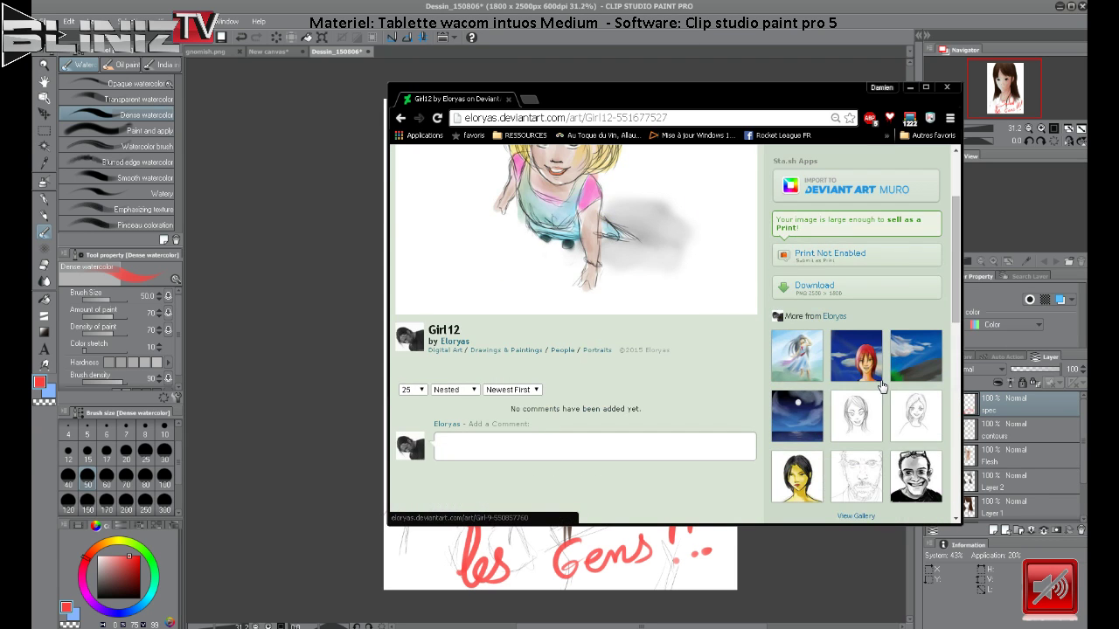
left_click(920, 484)
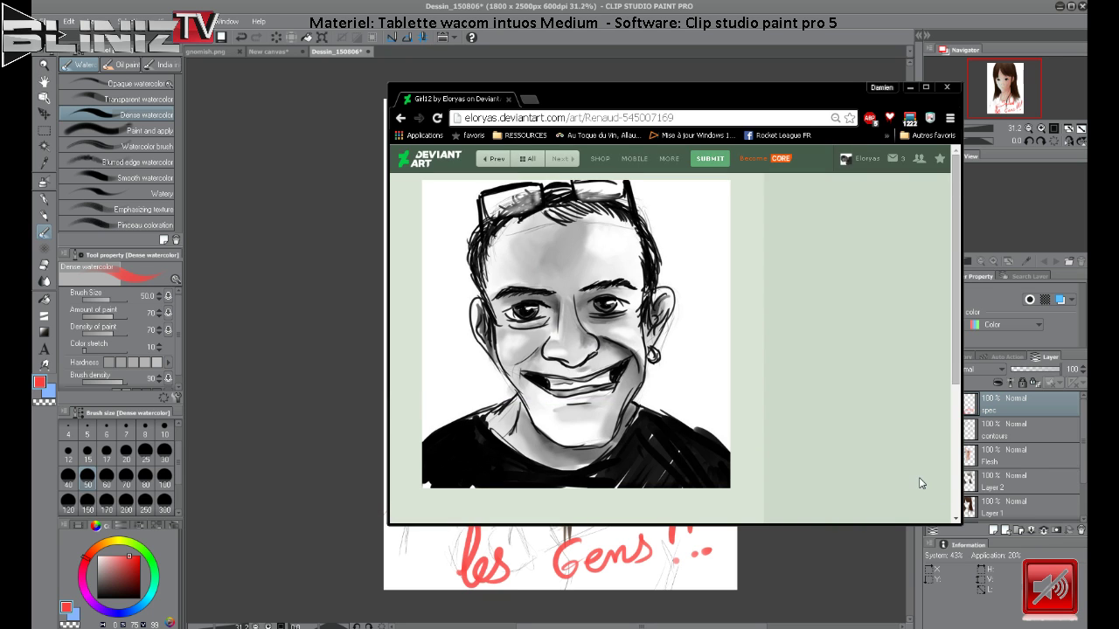
scroll(920, 472, "down", 3)
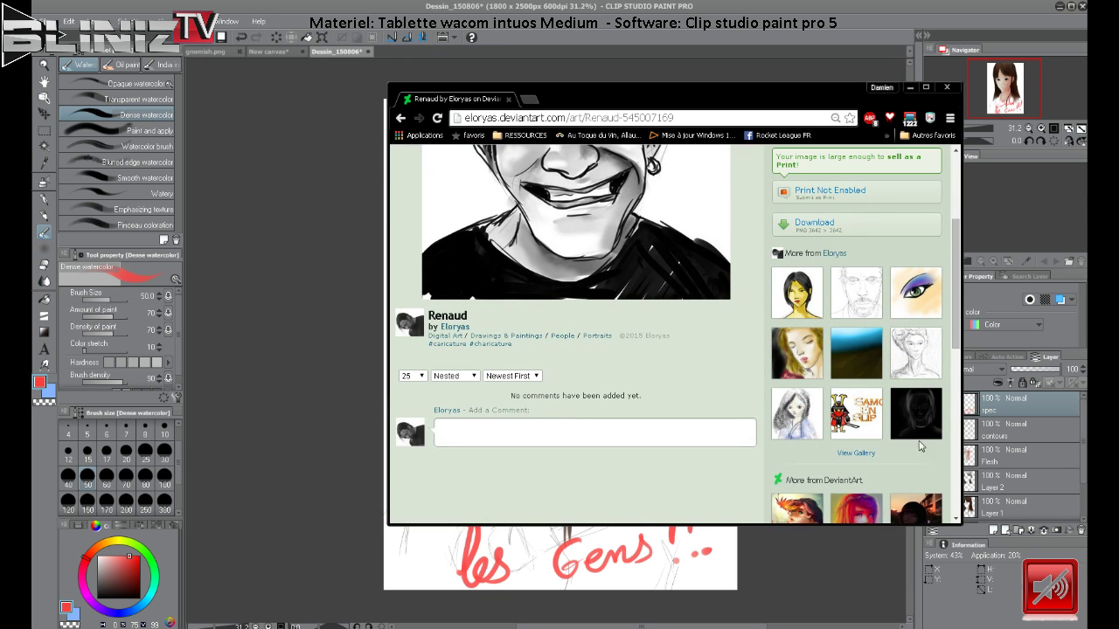
left_click(798, 360)
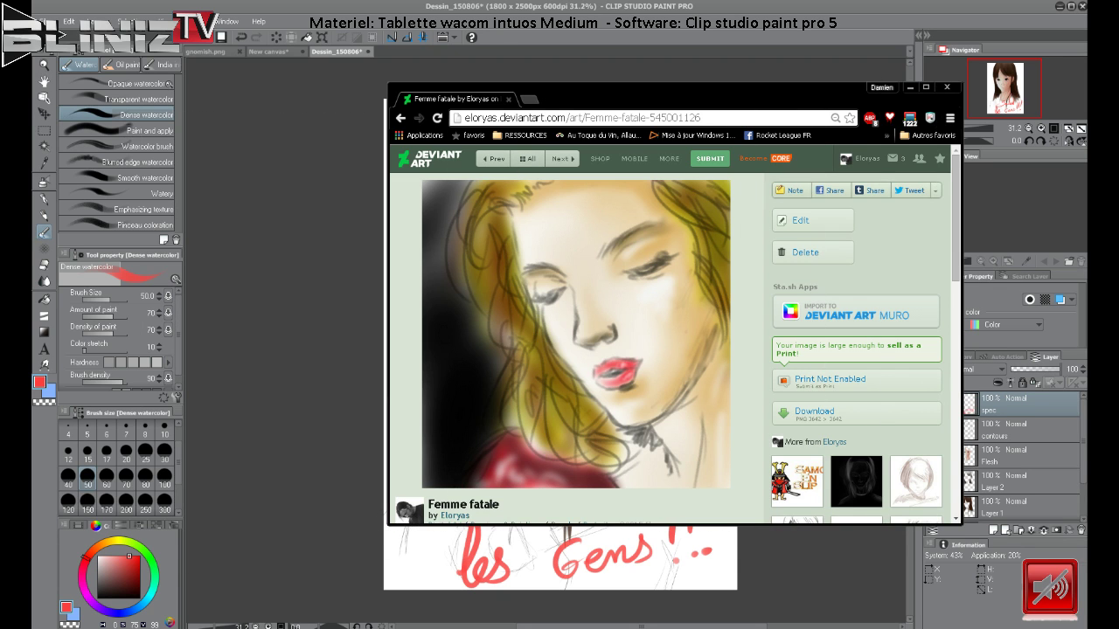
key("alt+Tab")
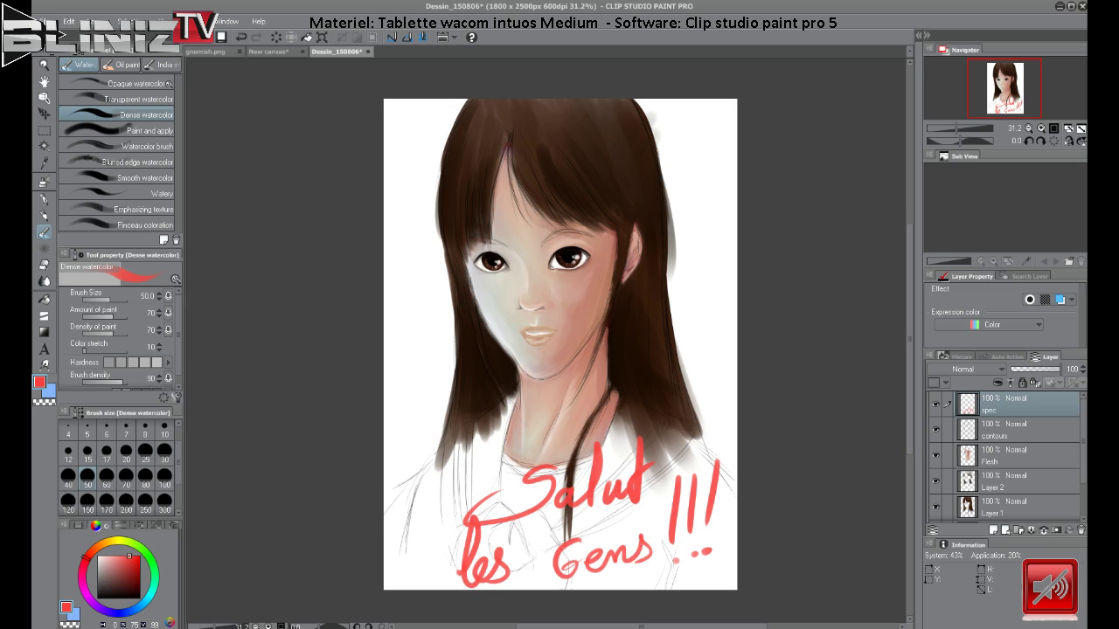
Bring up the pop-out Twitch chat window to read the viewers' messages.
mouse_move(144, 628)
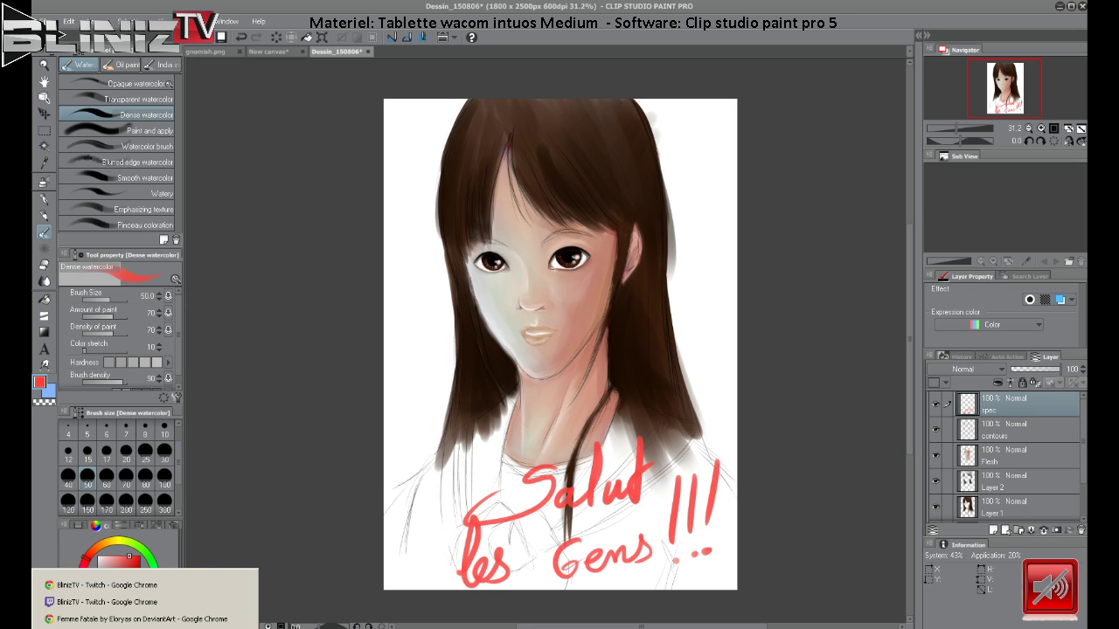
left_click(133, 606)
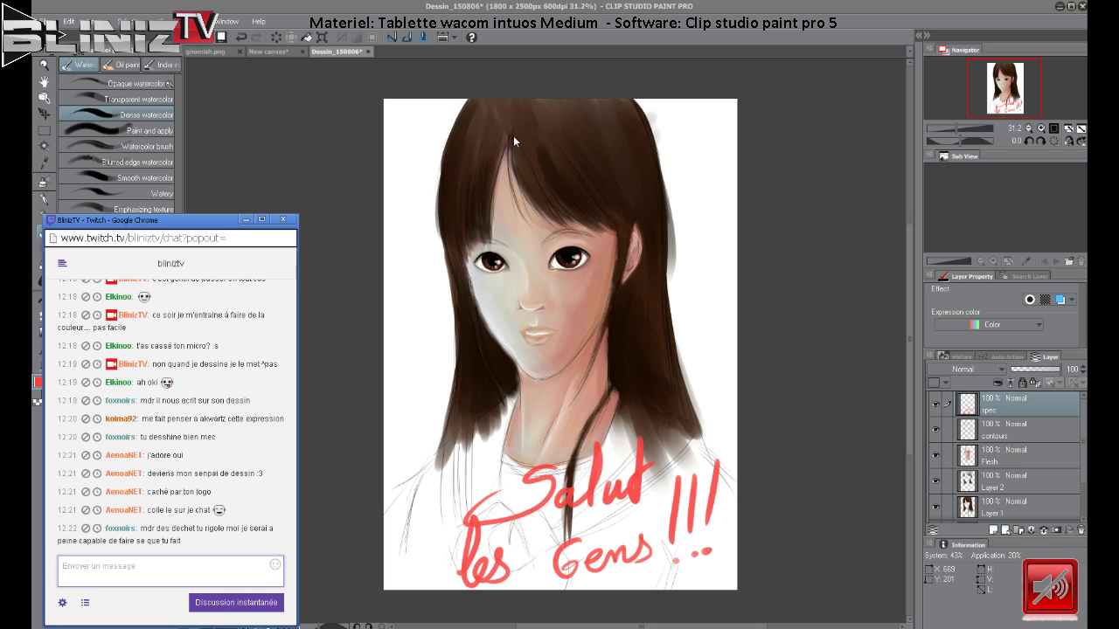
Toggle the visibility of the Flesh layer off and on, and select that layer.
left_click(936, 454)
left_click(936, 454)
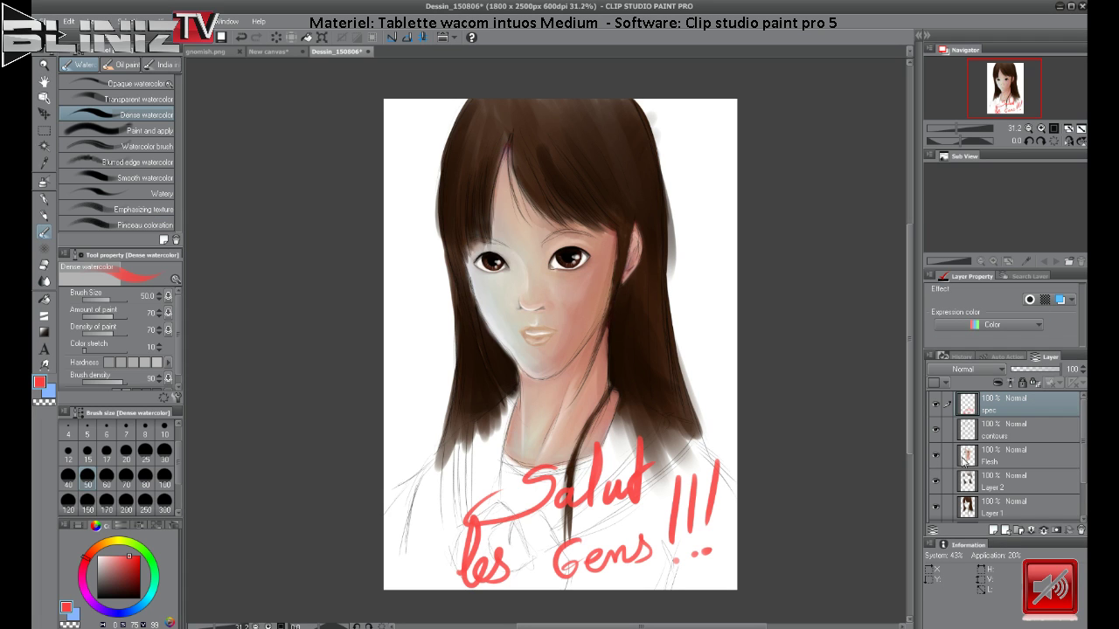
left_click(1005, 457)
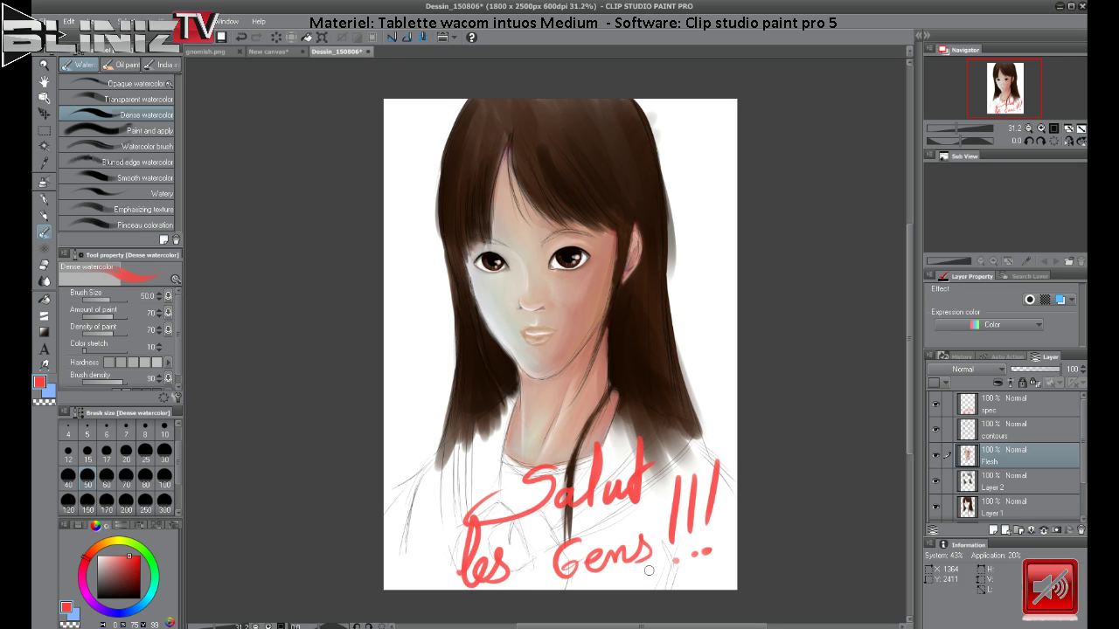
Reopen the Twitch chat to check the messages and return to the drawing.
left_click(145, 628)
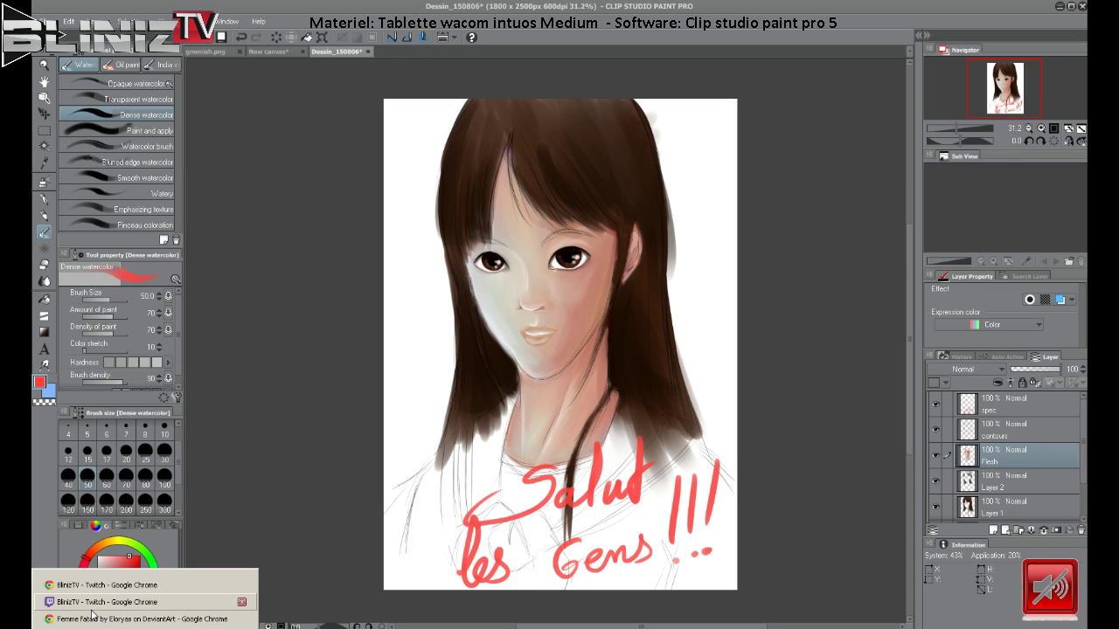
left_click(238, 602)
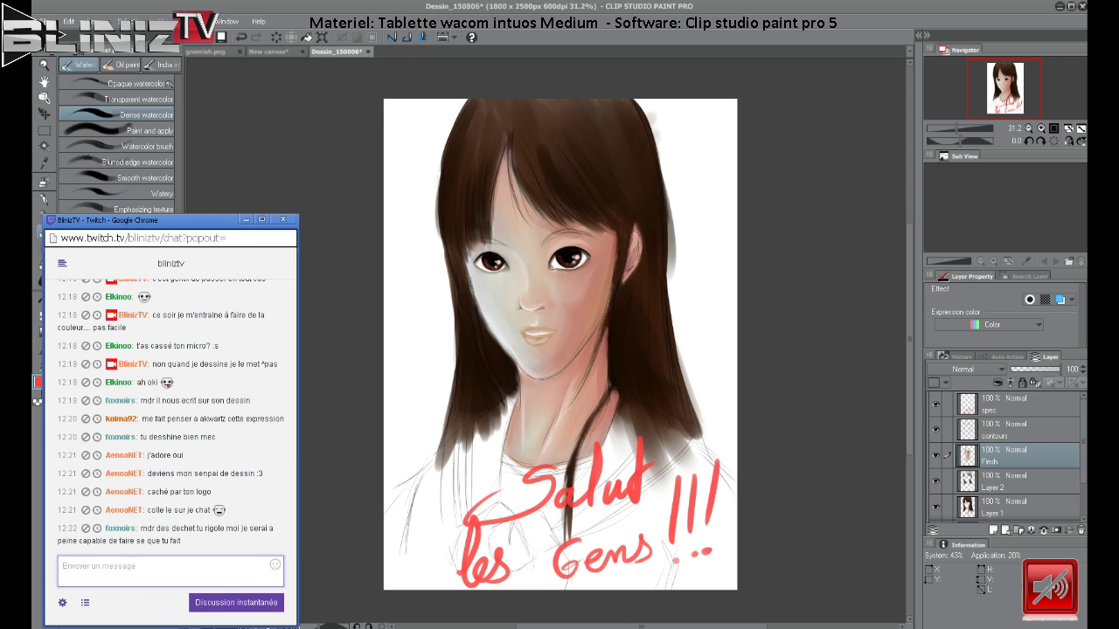
left_click(374, 70)
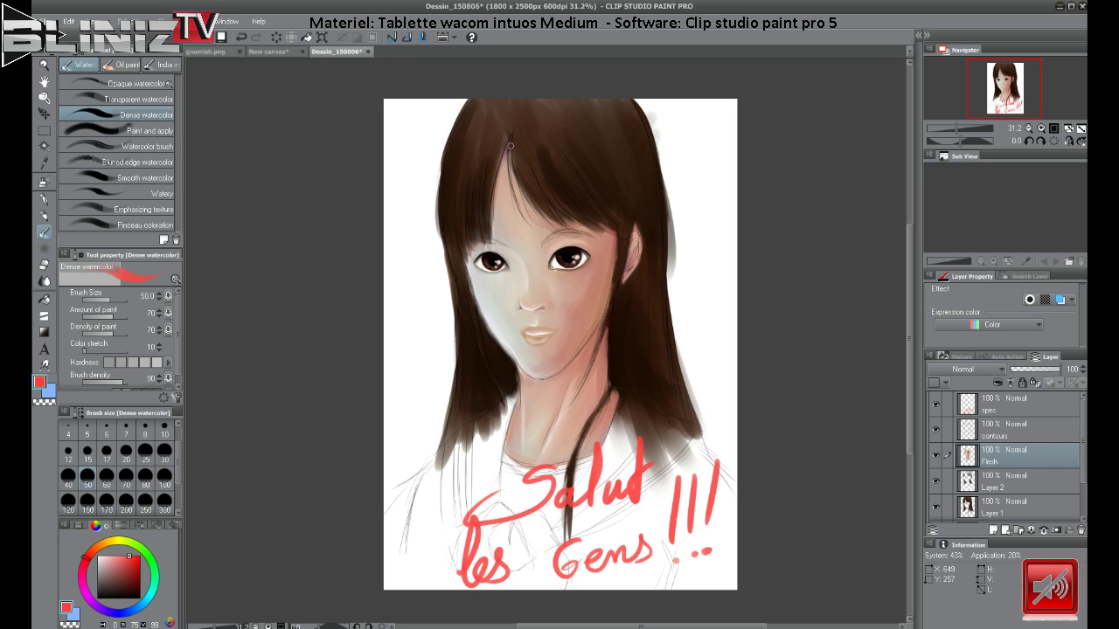
left_click_drag(507, 137, 512, 171)
Switch to Steam to view the Bundle Stars announcement and the Spooky's House of Jump Scares store page, and return to the drawing.
key("alt+Tab")
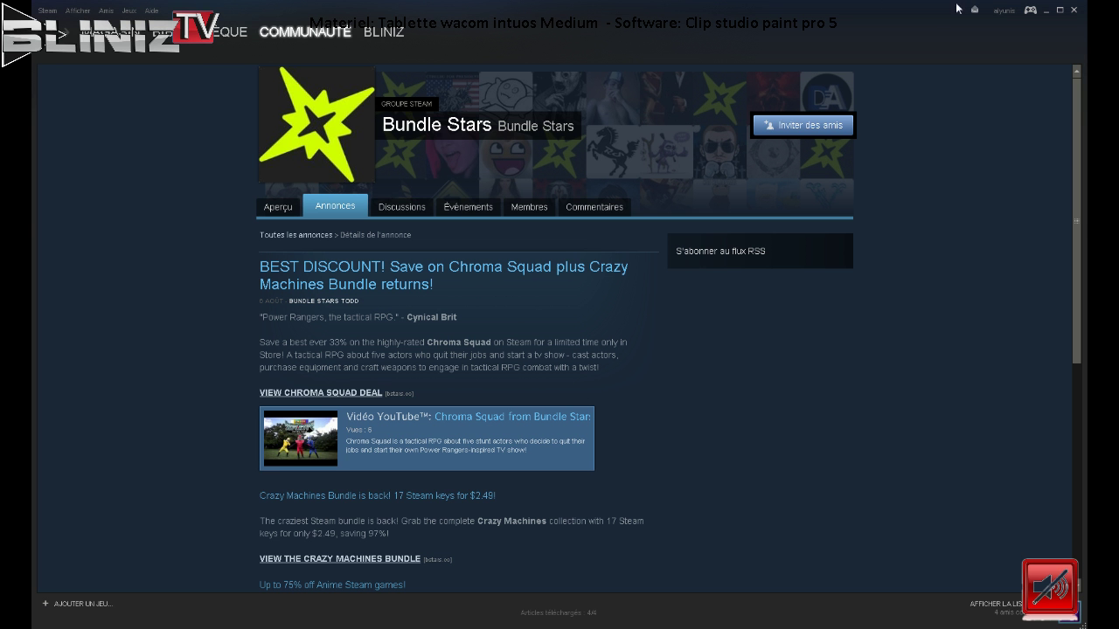
key("alt+Tab")
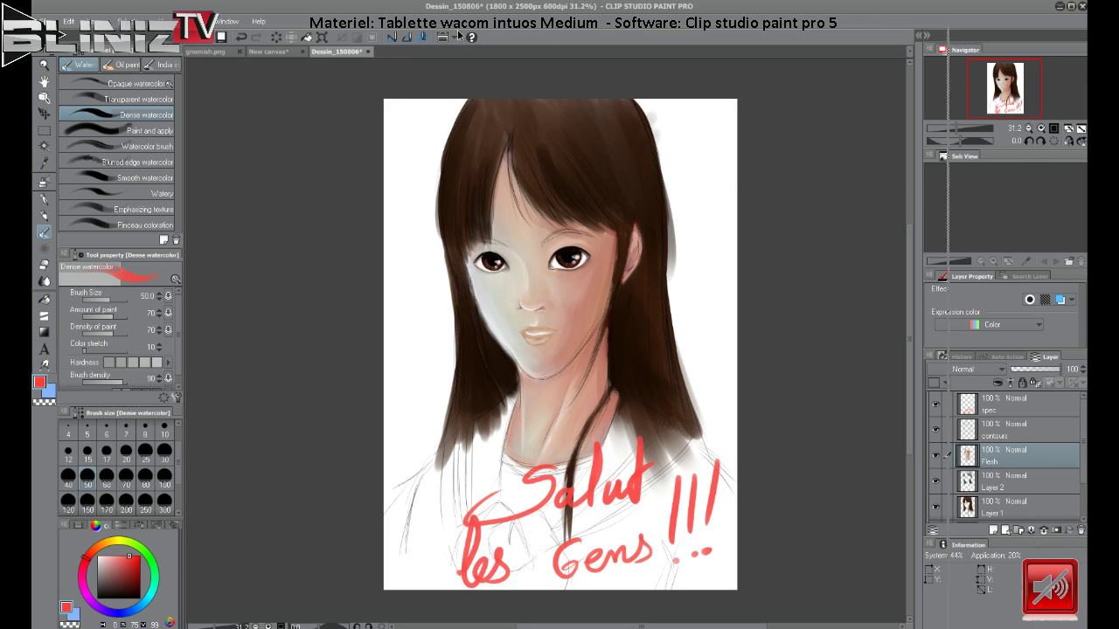
key("alt+Tab")
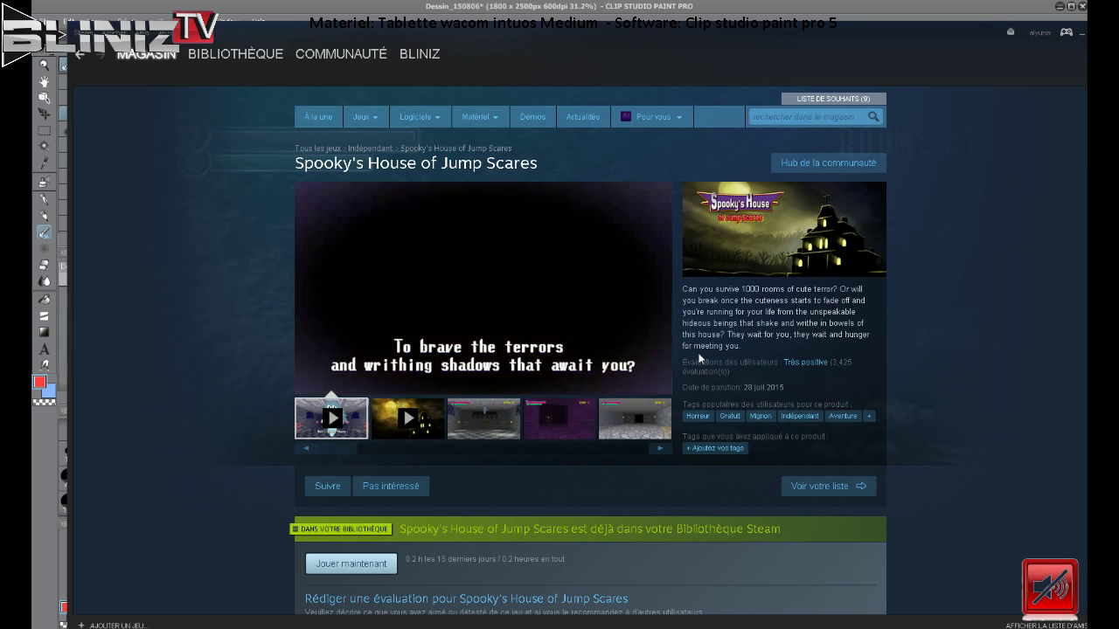
mouse_move(700, 367)
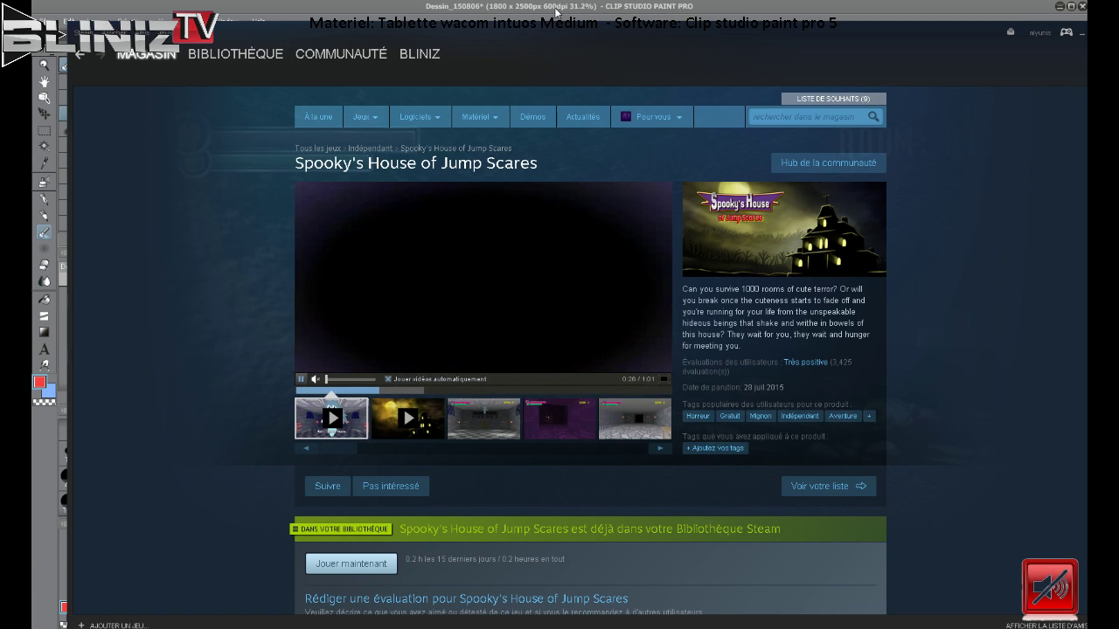
mouse_move(608, 225)
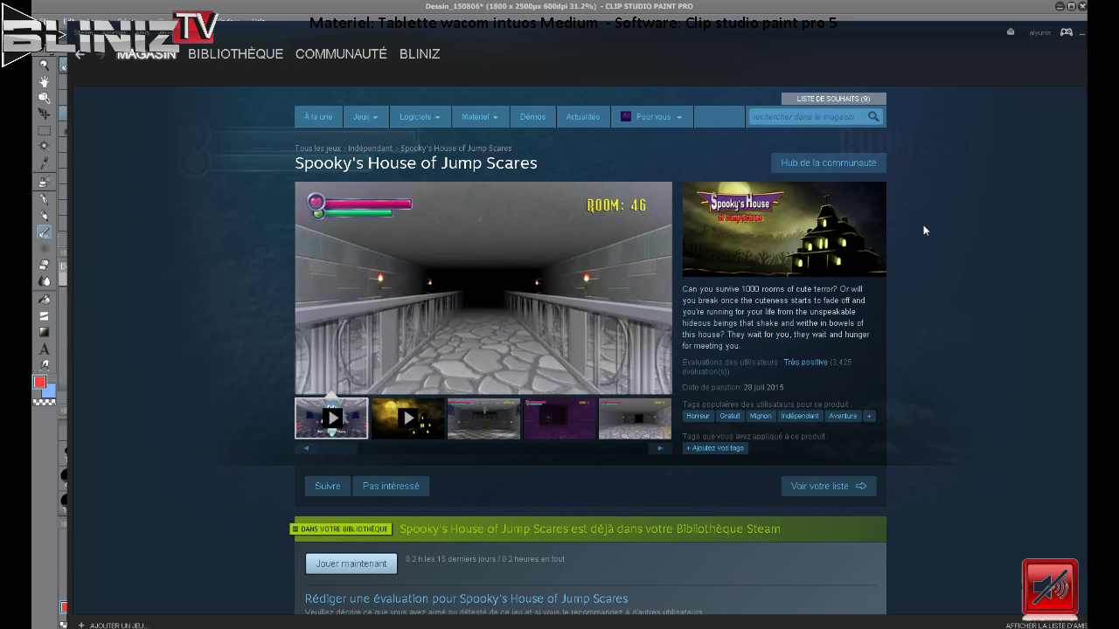
left_click(732, 10)
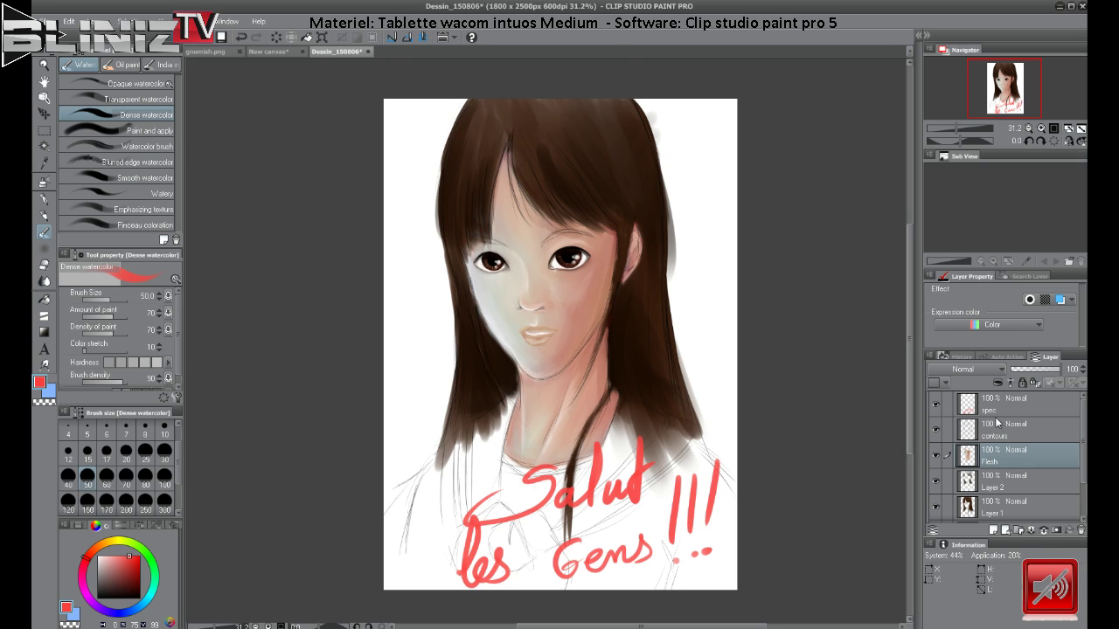
Add a new raster layer directly above Layer 2.
left_click(1004, 509)
left_click(1007, 488)
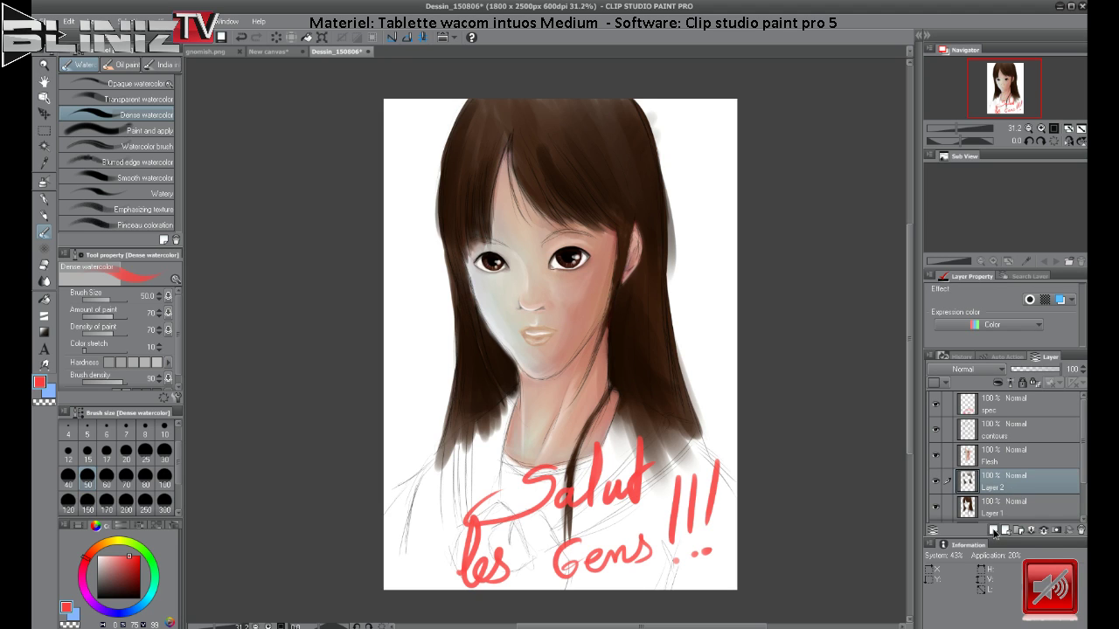
left_click(994, 530)
Paint thin white highlight strands on the fringe left of the parting with Opaque watercolor at size 15.
left_click(97, 555)
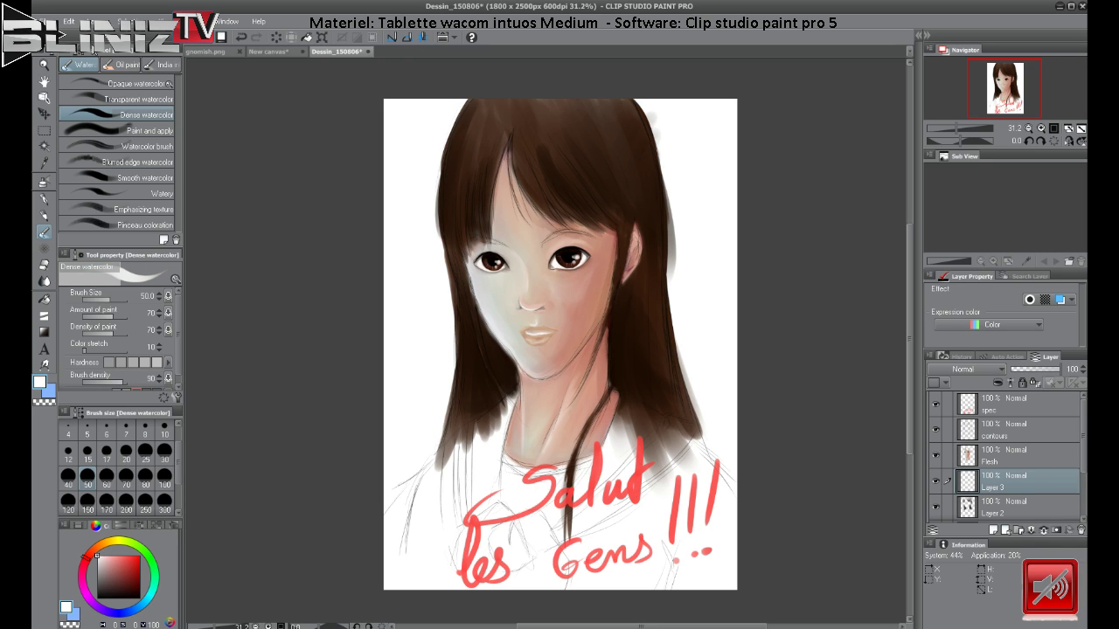
left_click(144, 83)
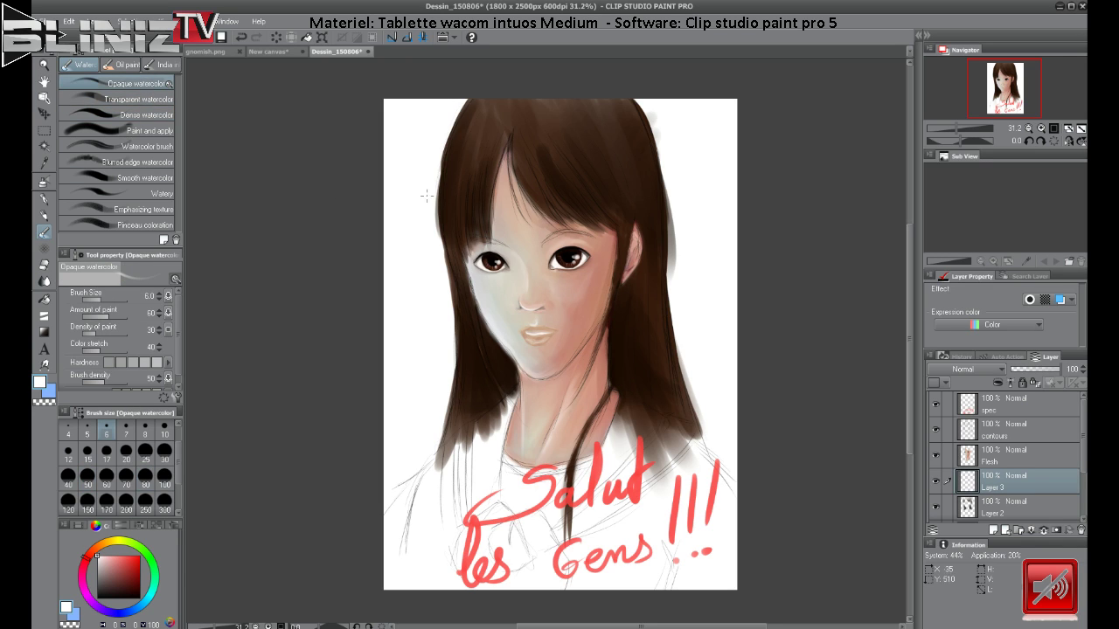
left_click(87, 450)
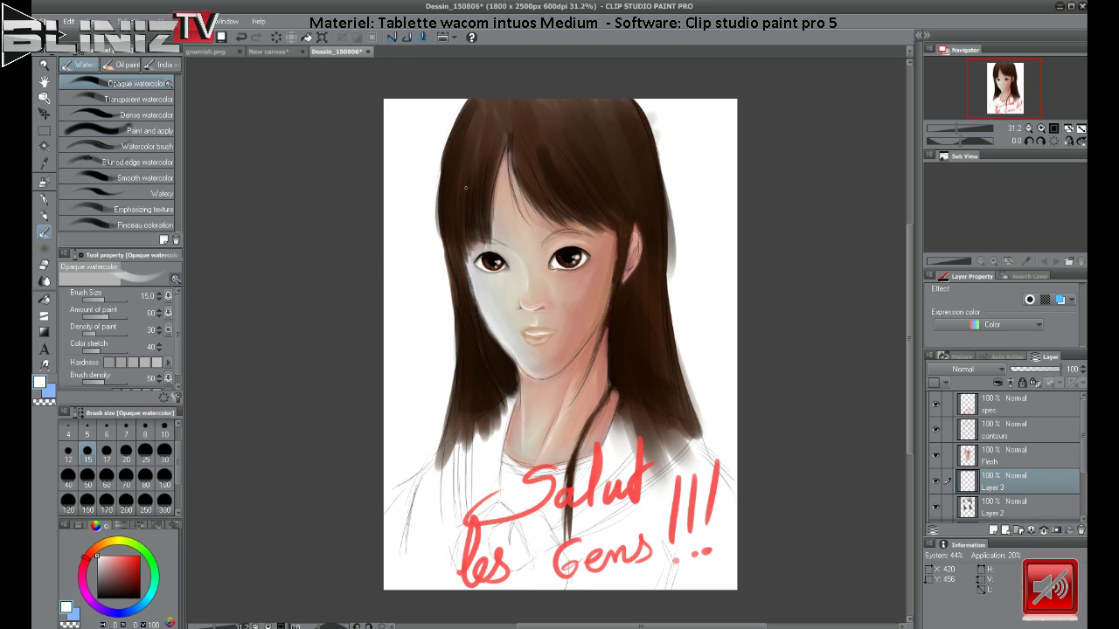
mouse_move(467, 162)
left_mouse_down()
mouse_move(466, 233)
mouse_move(468, 170)
left_mouse_up()
mouse_move(466, 210)
left_mouse_down()
mouse_move(463, 165)
mouse_move(462, 220)
mouse_move(463, 185)
mouse_move(481, 219)
left_mouse_up()
left_click_drag(485, 164, 481, 237)
left_click_drag(478, 194, 478, 239)
left_click_drag(506, 140, 492, 184)
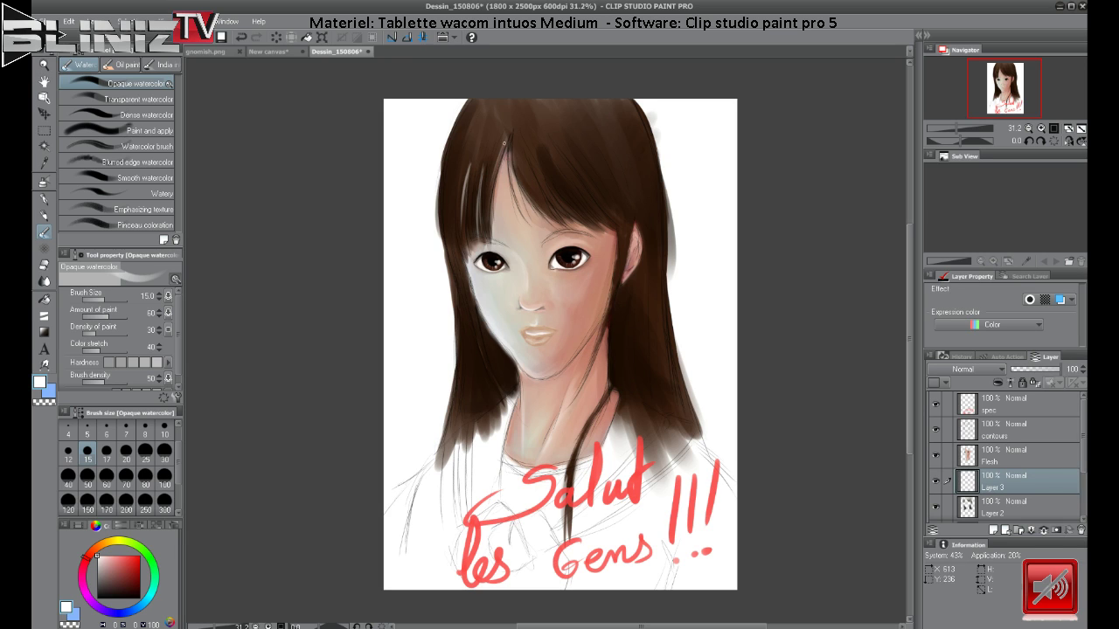
left_click_drag(503, 143, 491, 223)
Paint thin white highlight strands across the fringe right of the parting and down the loose lock beside the neck.
left_click_drag(514, 147, 546, 219)
left_click_drag(527, 150, 559, 220)
left_click_drag(536, 171, 559, 213)
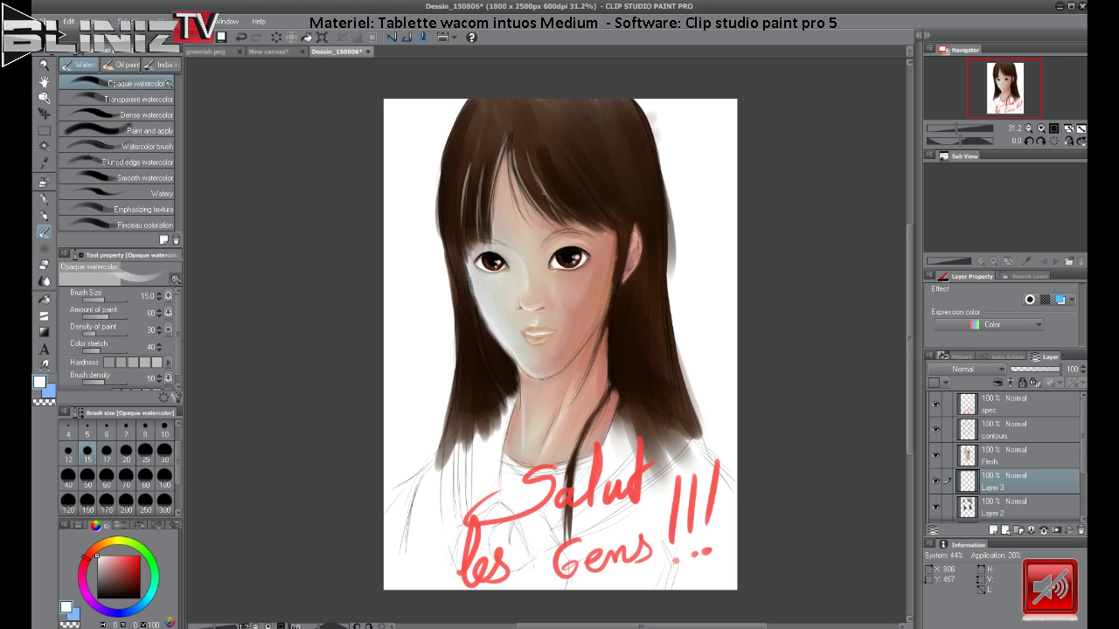
left_click_drag(547, 176, 595, 227)
left_click_drag(550, 168, 578, 205)
left_click_drag(570, 169, 614, 224)
left_click_drag(572, 142, 602, 187)
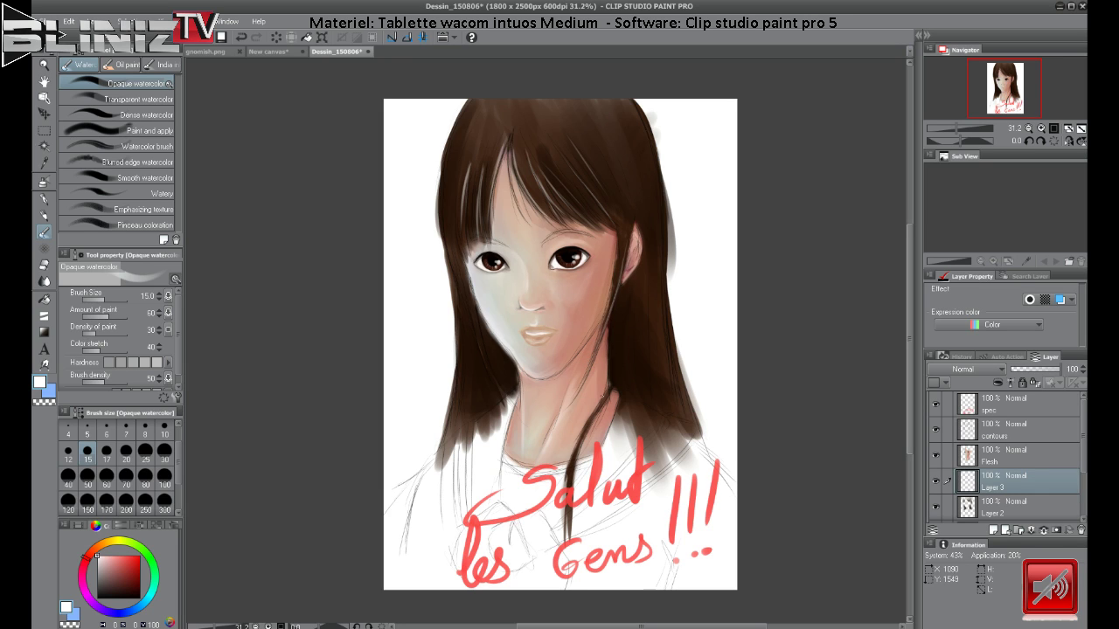
mouse_move(608, 391)
left_mouse_down()
mouse_move(581, 440)
mouse_move(582, 483)
left_mouse_up()
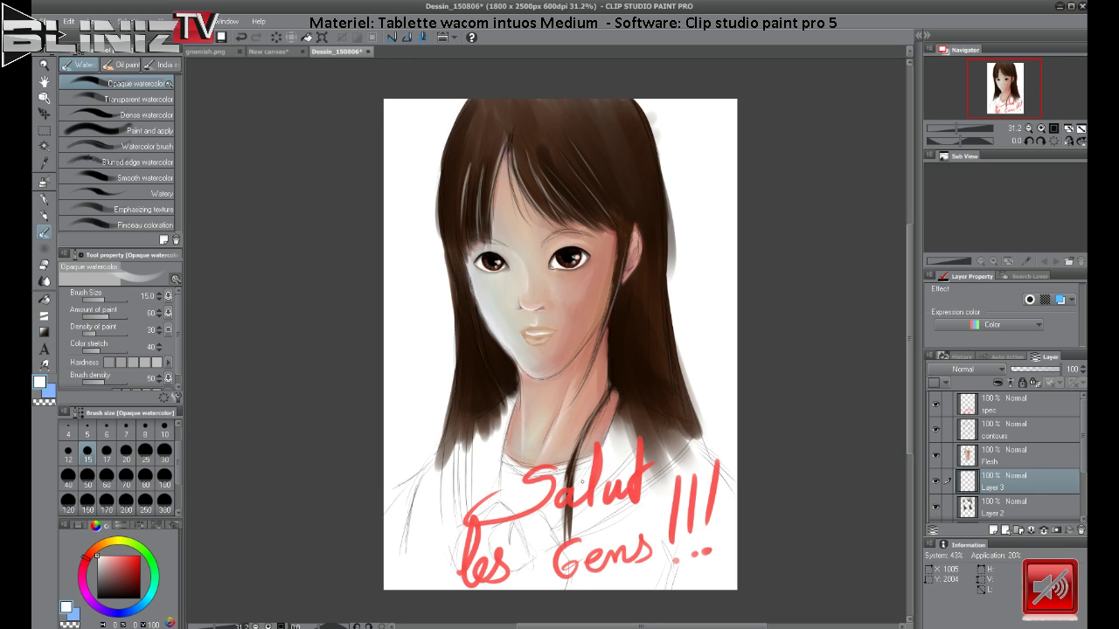
Hide the spec layer and paint thin white highlight strands down the long hair left of the face.
left_click(936, 404)
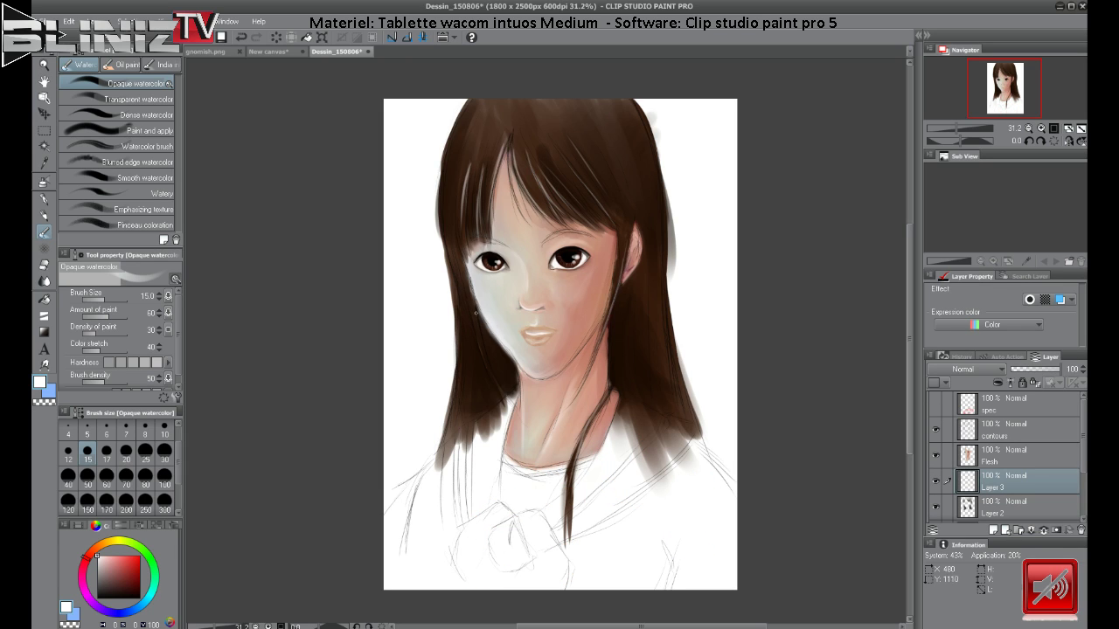
left_click_drag(462, 261, 481, 347)
left_click_drag(472, 290, 481, 342)
left_click_drag(447, 270, 457, 346)
left_click_drag(460, 288, 456, 411)
left_click_drag(460, 327, 460, 350)
left_click_drag(460, 348, 439, 453)
left_click_drag(460, 307, 455, 392)
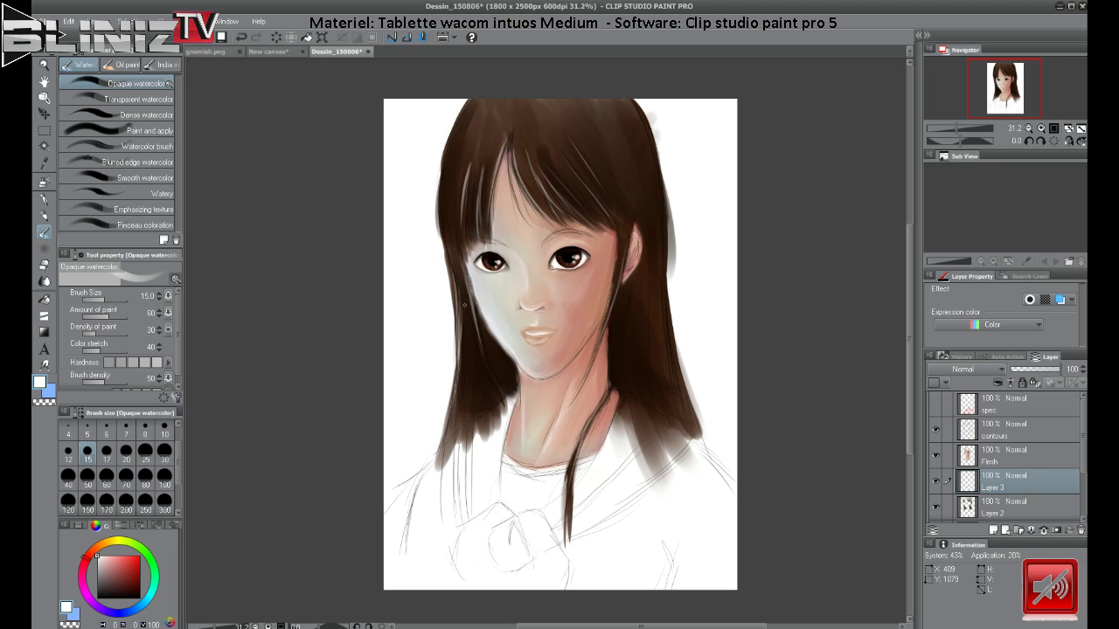
Paint thin white highlight strands down the outer lock left of the face toward the hair tips.
left_click_drag(464, 304, 463, 391)
left_click_drag(463, 335, 453, 424)
left_click_drag(465, 299, 453, 402)
left_click_drag(463, 327, 446, 425)
left_click_drag(463, 351, 439, 465)
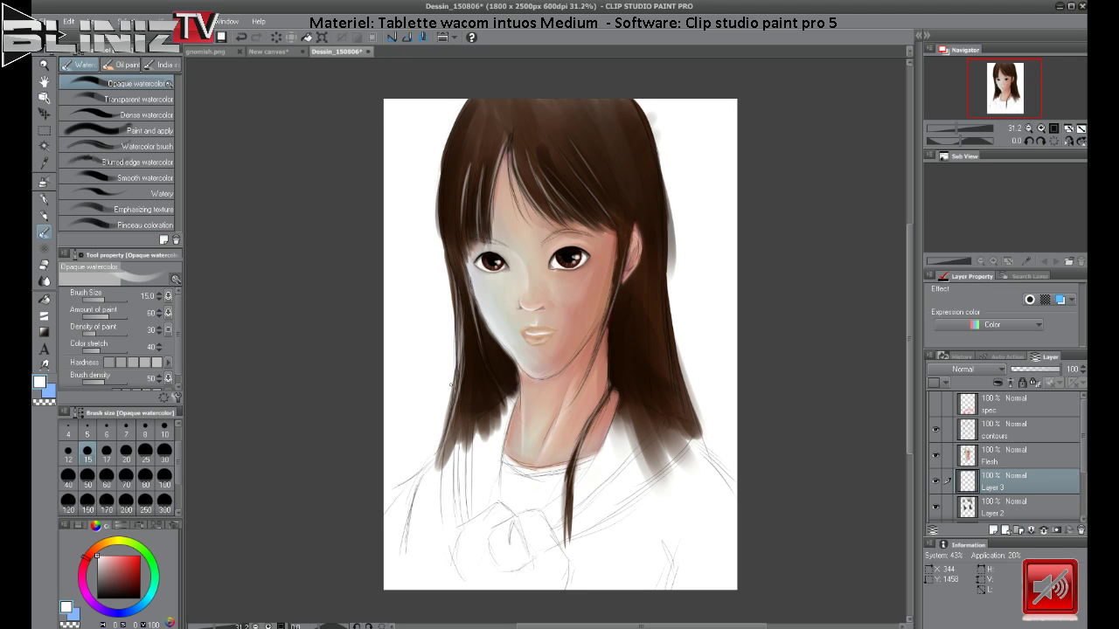
Paint thin white highlight strands along the hair's left outer edge, from the crown down to cheek level.
left_click_drag(448, 236, 458, 306)
left_click_drag(444, 233, 462, 309)
mouse_move(472, 106)
left_mouse_down()
mouse_move(443, 164)
mouse_move(438, 222)
left_mouse_up()
left_click_drag(456, 132, 445, 231)
mouse_move(453, 150)
left_mouse_down()
mouse_move(460, 297)
mouse_move(451, 151)
mouse_move(442, 192)
left_mouse_up()
left_click_drag(444, 187, 445, 268)
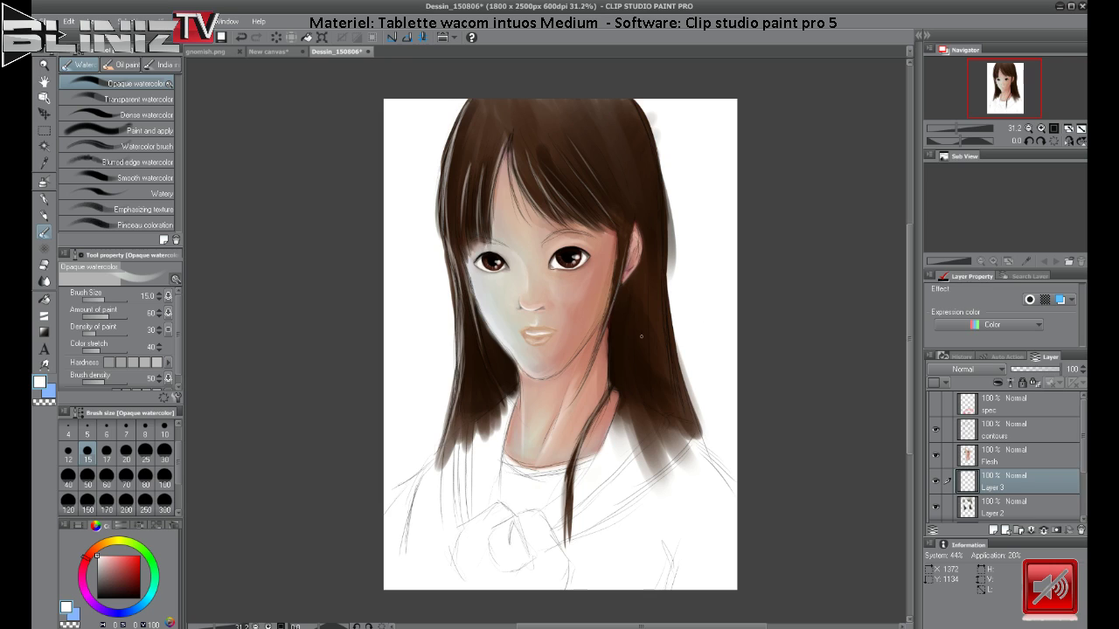
Paint thin white highlight strands down the long hair right of the neck and along its outer edge.
mouse_move(650, 364)
left_mouse_down()
mouse_move(653, 409)
mouse_move(661, 402)
mouse_move(666, 415)
left_mouse_up()
left_click_drag(652, 310, 650, 377)
left_click_drag(650, 292, 653, 385)
left_click_drag(665, 323, 689, 439)
left_click_drag(676, 353, 697, 439)
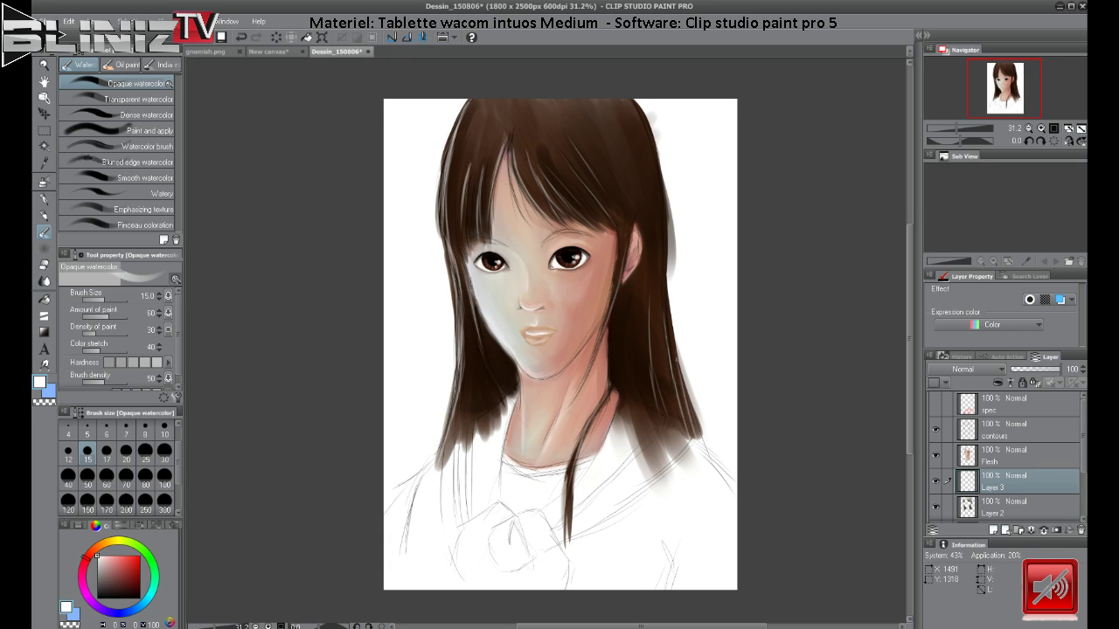
left_click_drag(698, 367, 683, 438)
left_click_drag(662, 209, 662, 273)
Merge the highlight layer and Layer 2 down into Layer 1 and clean up the hair ends along the left shoulder and collar.
left_click(1044, 531)
left_click(1044, 530)
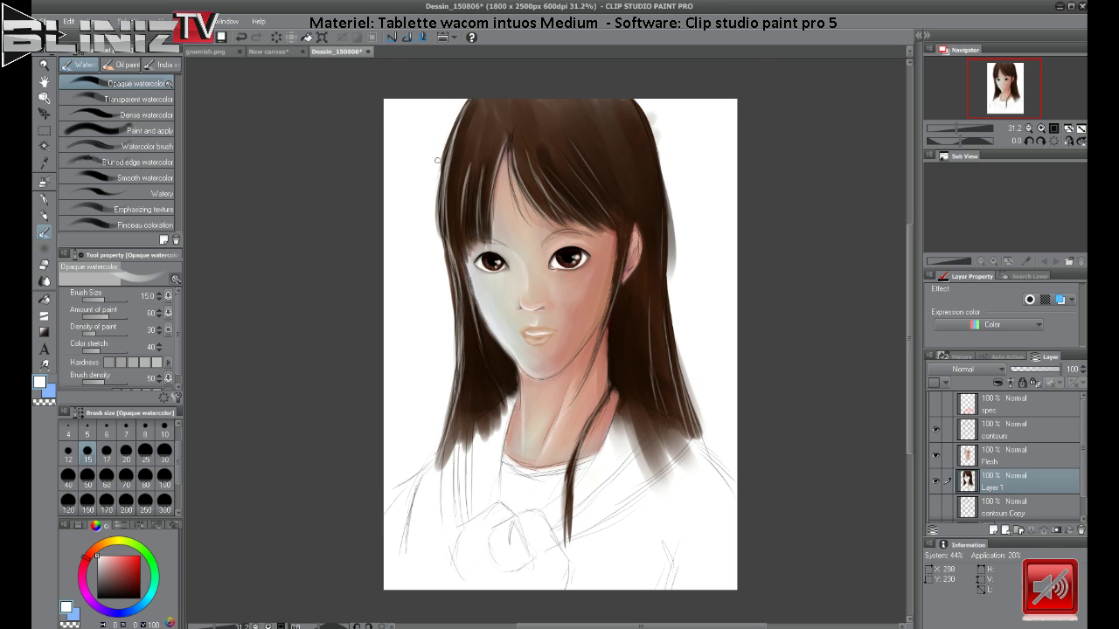
left_click_drag(454, 121, 443, 173)
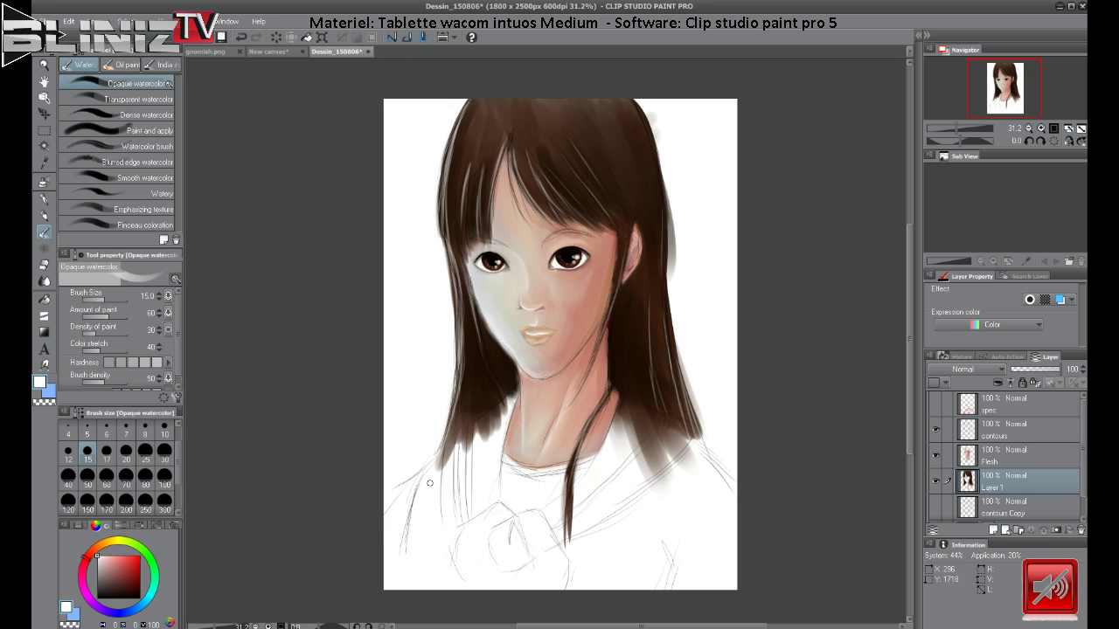
mouse_move(440, 466)
left_mouse_down()
mouse_move(460, 434)
mouse_move(434, 479)
mouse_move(476, 422)
mouse_move(461, 446)
mouse_move(503, 450)
mouse_move(520, 431)
mouse_move(475, 425)
mouse_move(519, 390)
mouse_move(487, 438)
mouse_move(502, 408)
mouse_move(469, 436)
mouse_move(487, 416)
mouse_move(465, 442)
left_mouse_up()
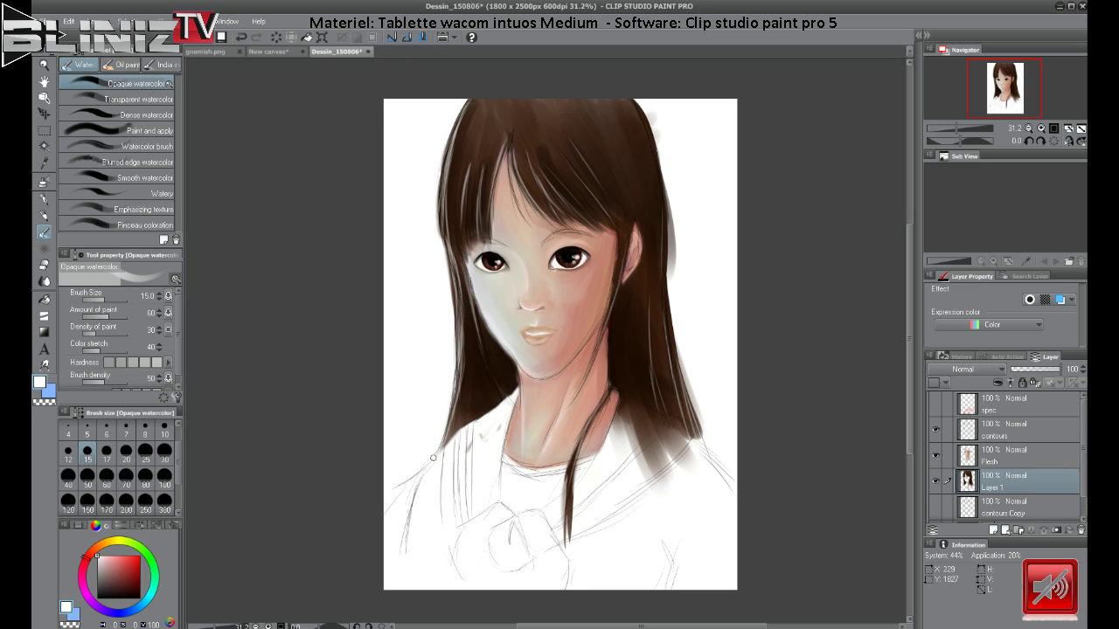
left_click_drag(433, 458, 486, 430)
left_click(495, 367, "alt")
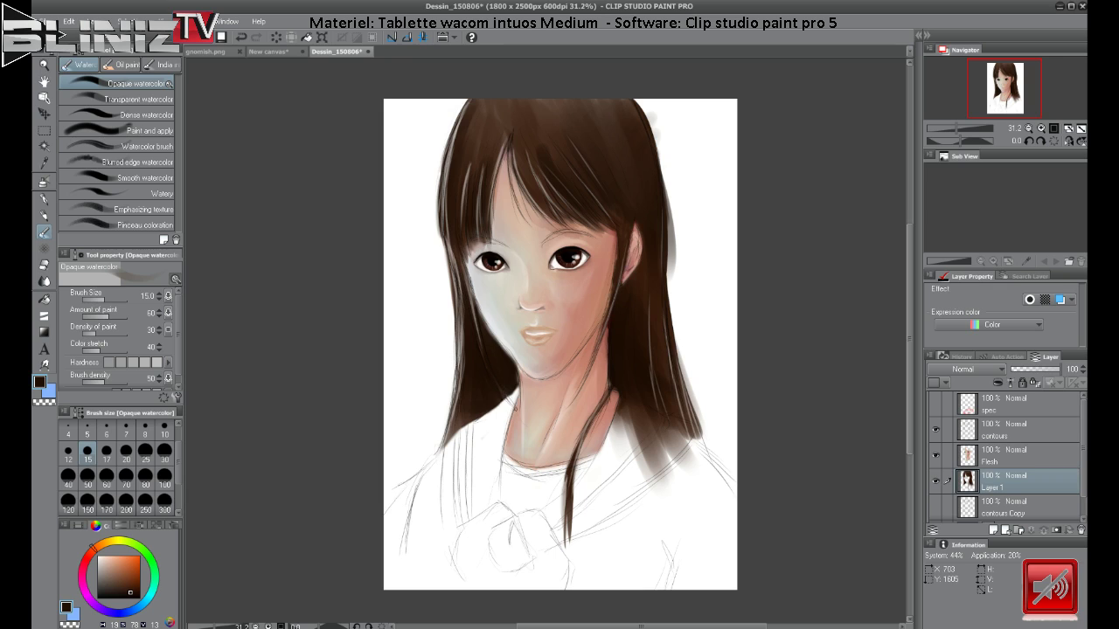
left_click_drag(505, 400, 518, 410)
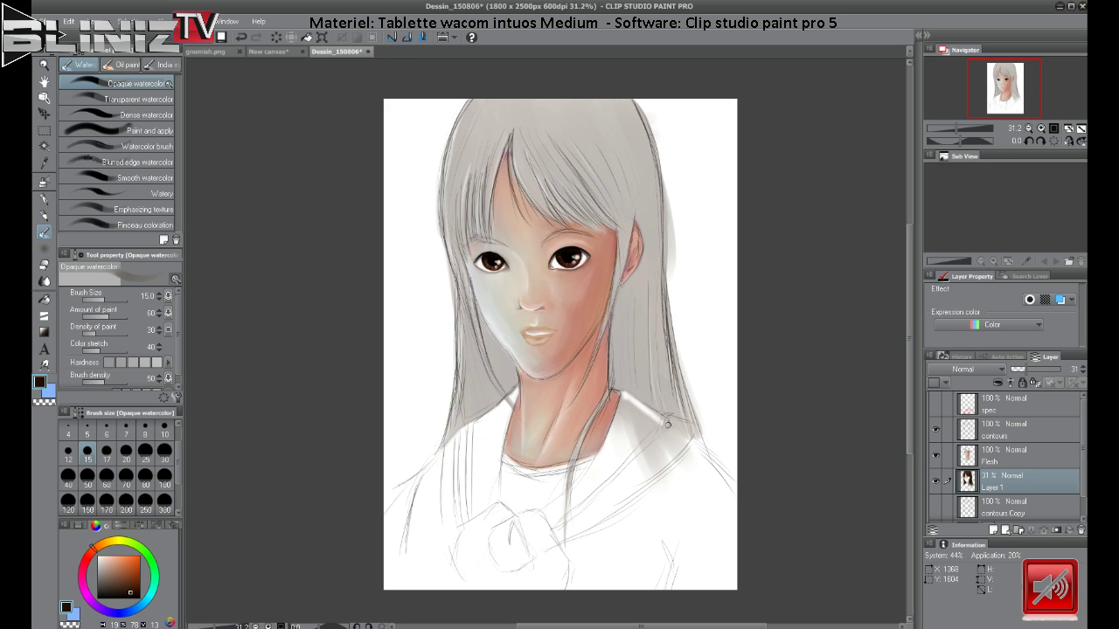
Clear the brown hair paint from the upper edge of the right shoulder collar and restore Layer 1's opacity to 100%.
left_click_drag(659, 419, 692, 426)
left_click_drag(680, 423, 660, 430)
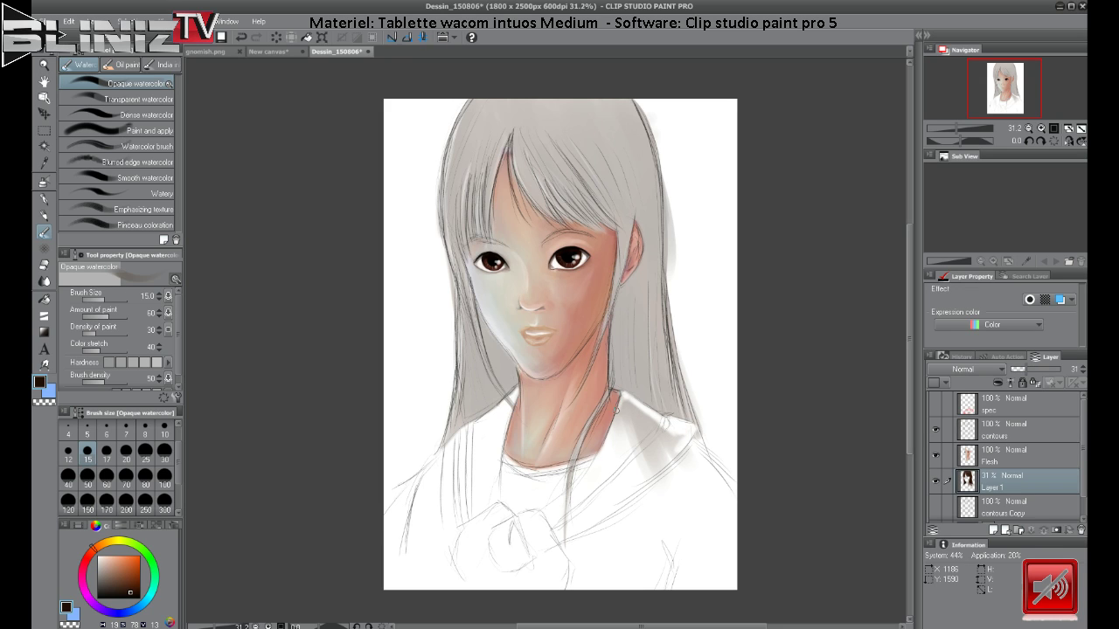
mouse_move(619, 419)
left_mouse_down()
mouse_move(614, 392)
mouse_move(610, 416)
mouse_move(632, 404)
mouse_move(647, 438)
left_mouse_up()
left_click_drag(1044, 371, 1069, 371)
mouse_move(636, 411)
left_mouse_down()
mouse_move(630, 404)
mouse_move(651, 421)
mouse_move(632, 405)
left_mouse_up()
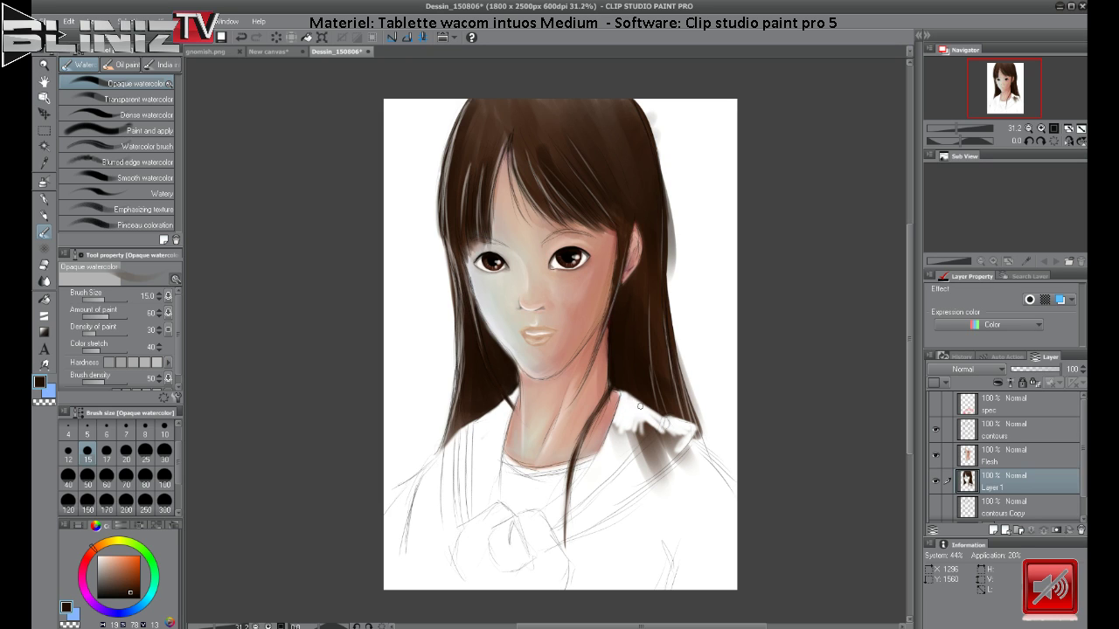
mouse_move(628, 407)
left_mouse_down()
mouse_move(664, 441)
mouse_move(658, 455)
left_mouse_up()
Erase the remaining brown on the right shoulder and the stray paint outside the hair's right edge with the Soft eraser at size 70.
left_click(43, 265)
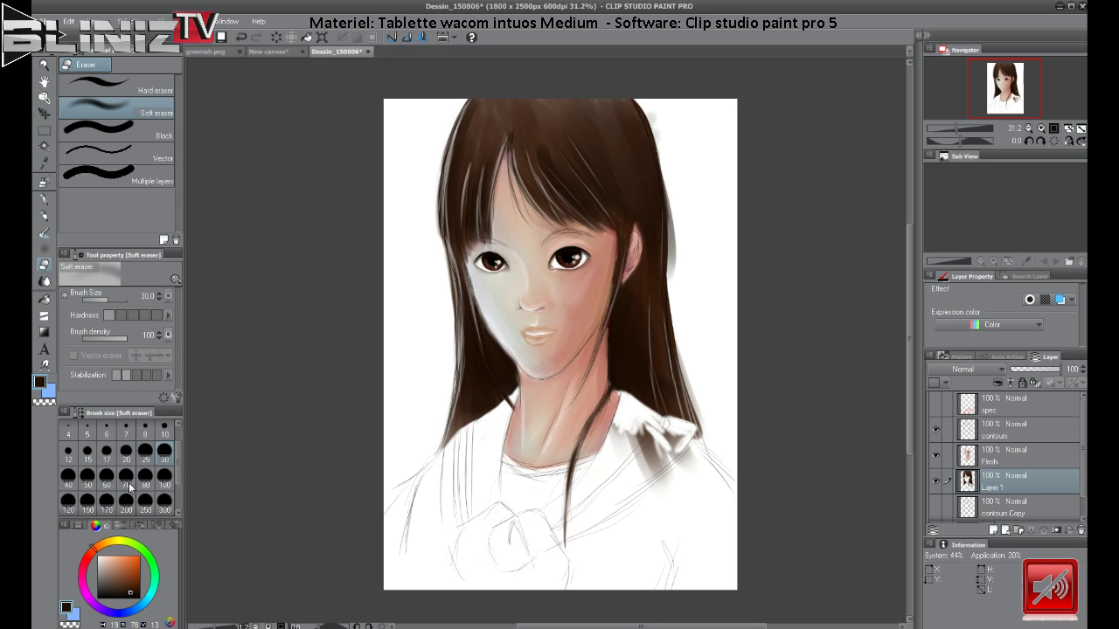
left_click(126, 476)
mouse_move(621, 437)
left_mouse_down()
mouse_move(600, 460)
mouse_move(645, 432)
mouse_move(664, 444)
mouse_move(650, 421)
mouse_move(680, 428)
mouse_move(675, 441)
mouse_move(691, 465)
mouse_move(669, 459)
mouse_move(667, 436)
mouse_move(633, 467)
mouse_move(651, 440)
left_mouse_up()
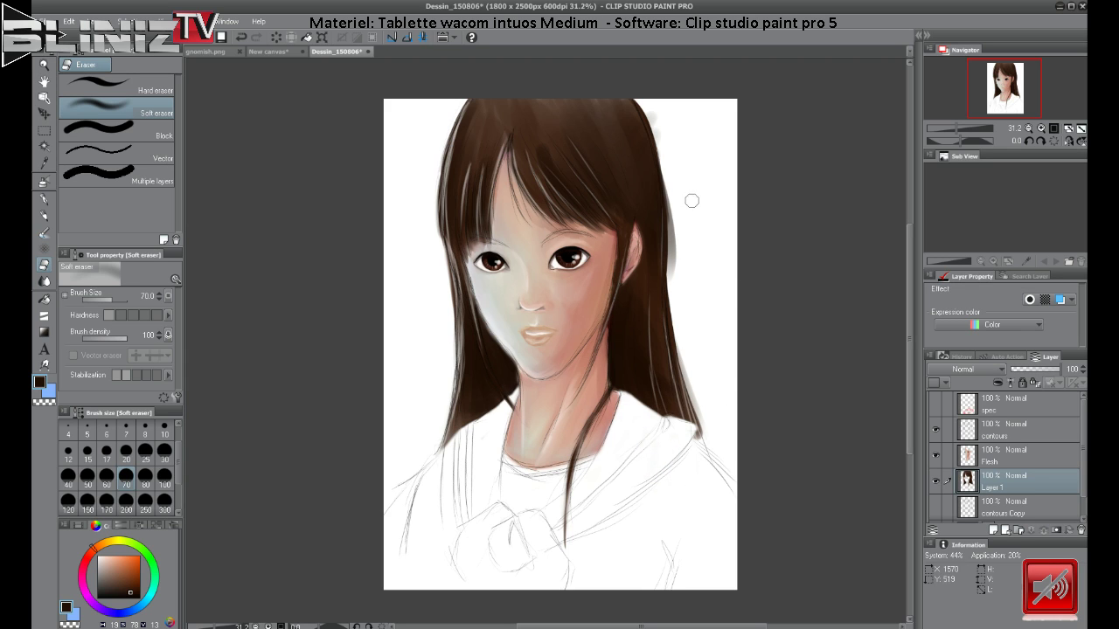
mouse_move(671, 169)
left_mouse_down()
mouse_move(674, 299)
mouse_move(714, 455)
mouse_move(722, 414)
mouse_move(719, 438)
mouse_move(707, 413)
mouse_move(714, 441)
left_mouse_up()
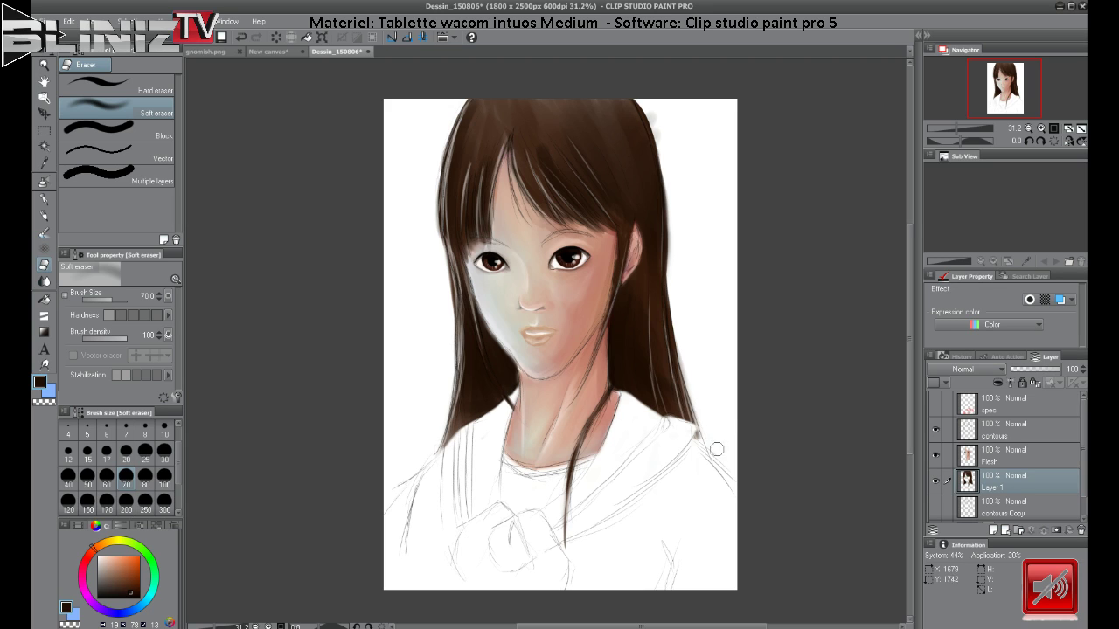
mouse_move(654, 124)
left_mouse_down()
mouse_move(638, 89)
mouse_move(674, 177)
mouse_move(651, 108)
mouse_move(673, 188)
mouse_move(654, 122)
mouse_move(670, 256)
mouse_move(675, 167)
mouse_move(679, 194)
left_mouse_up()
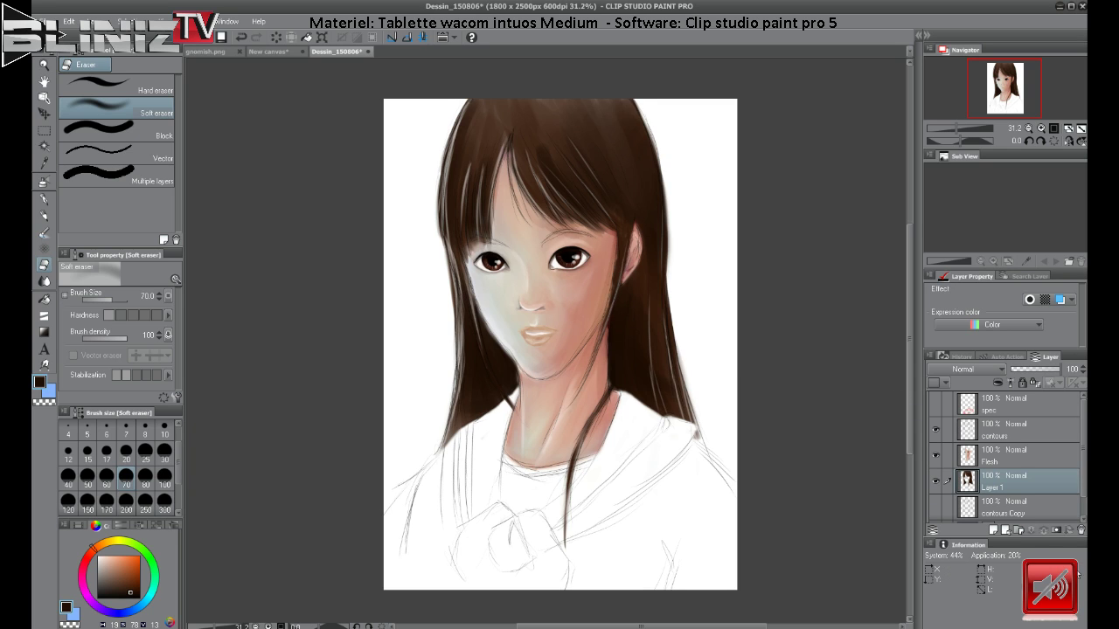
Add a new layer above Flesh and paint both eyebrows in brown sampled from the hair with Opaque watercolor at size 17.
left_click(1003, 530)
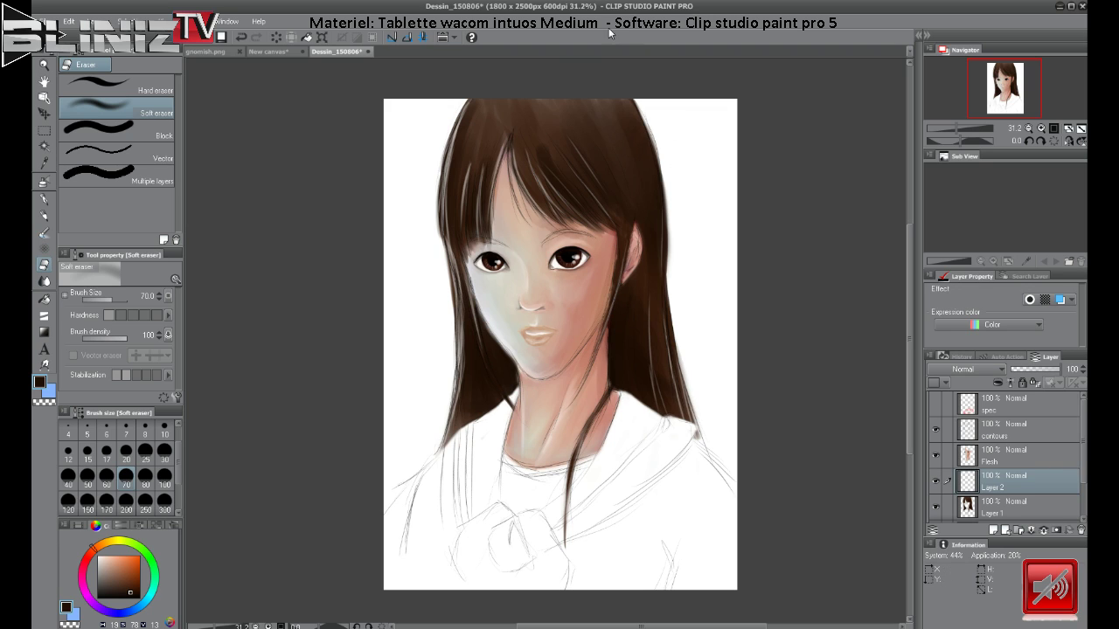
left_click(573, 120, "alt")
left_click(43, 233)
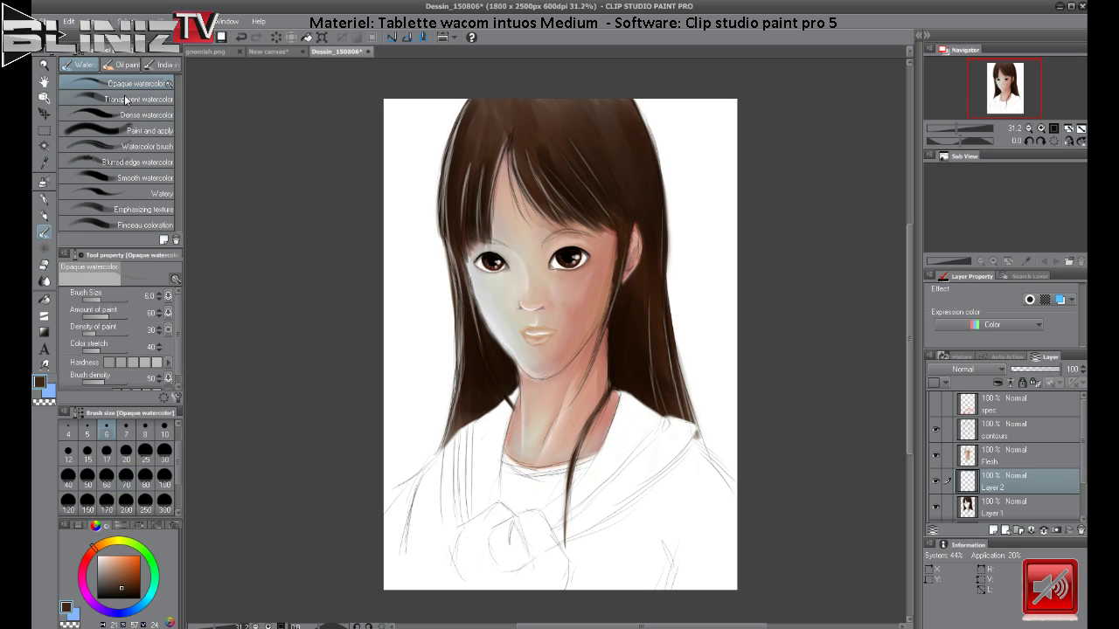
left_click(110, 116)
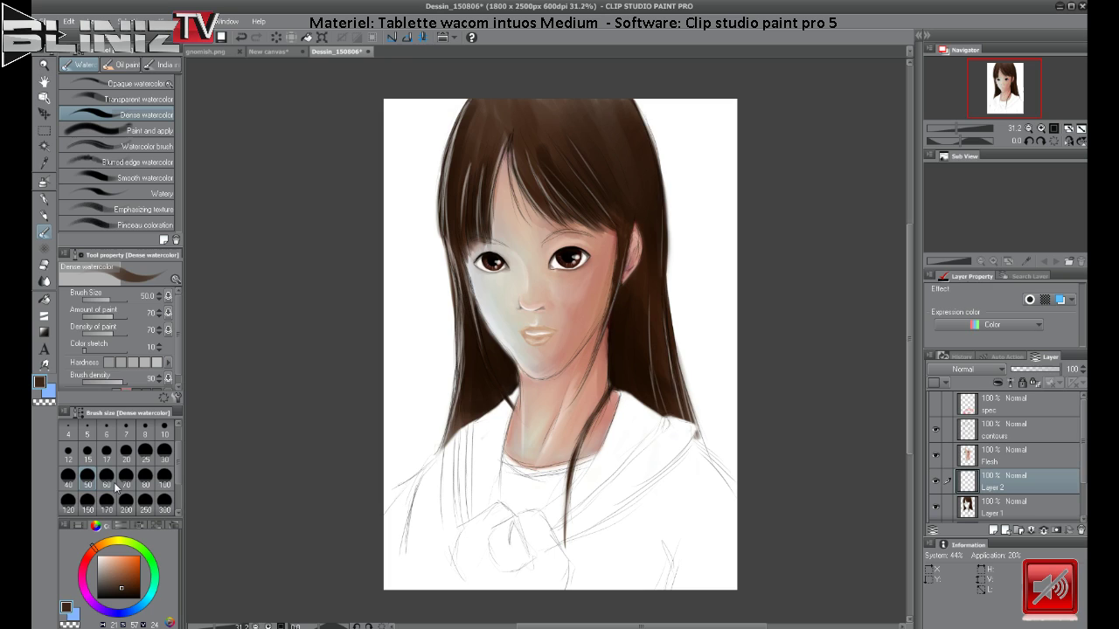
left_click(107, 452)
left_click(135, 83)
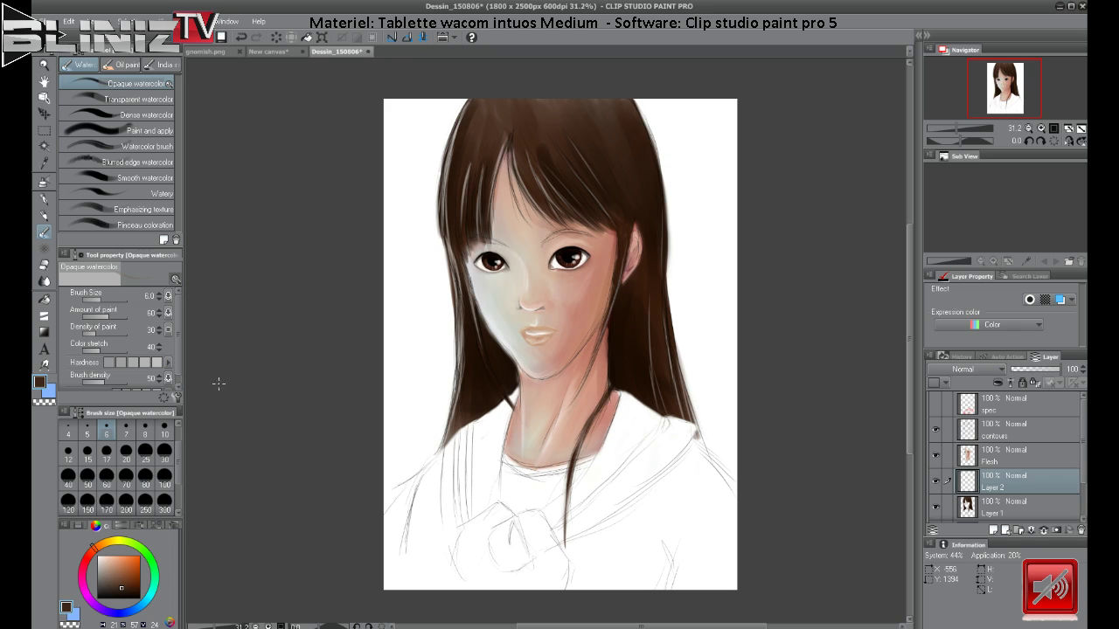
left_click(107, 451)
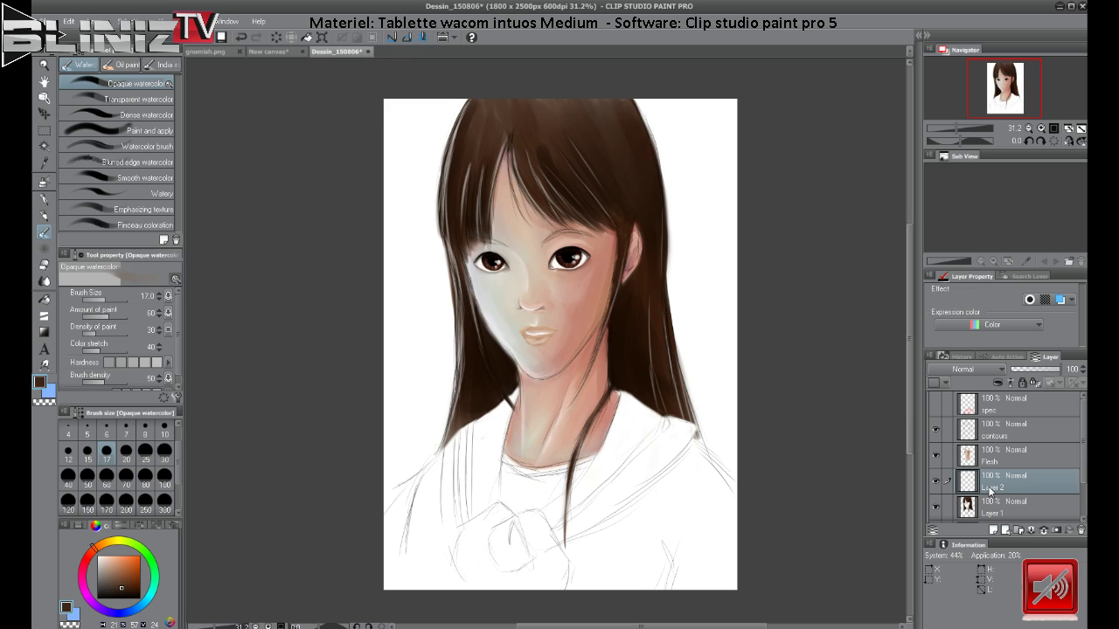
left_click_drag(1009, 486, 1008, 451)
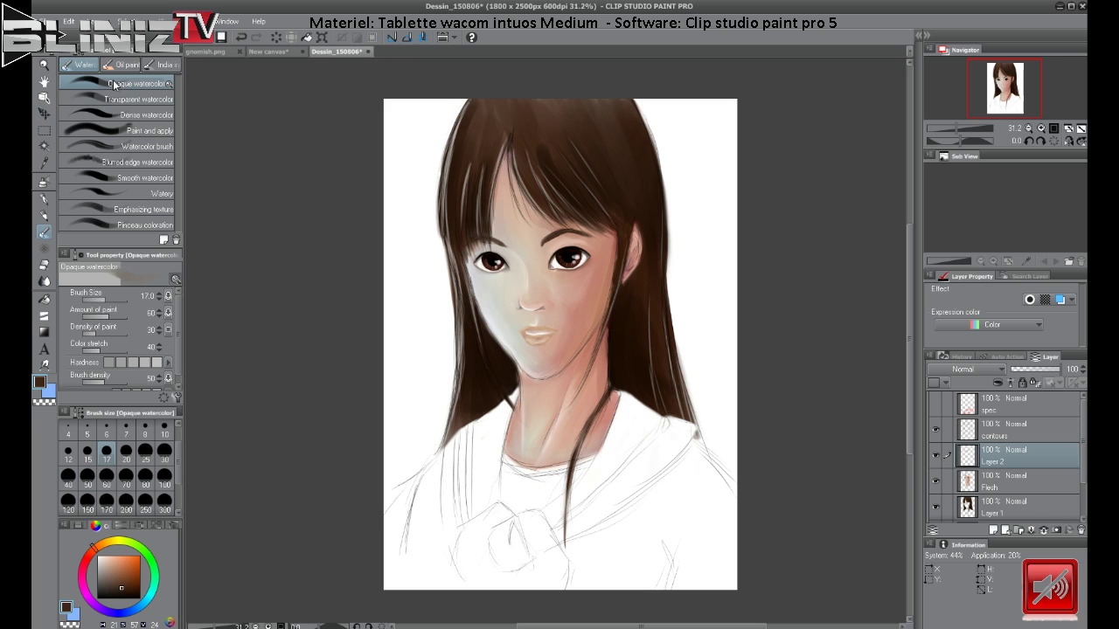
Try to retouch the inner end of the right eyebrow with Transparent watercolor at size 12, using brown and sampled skin tones.
left_click(97, 98)
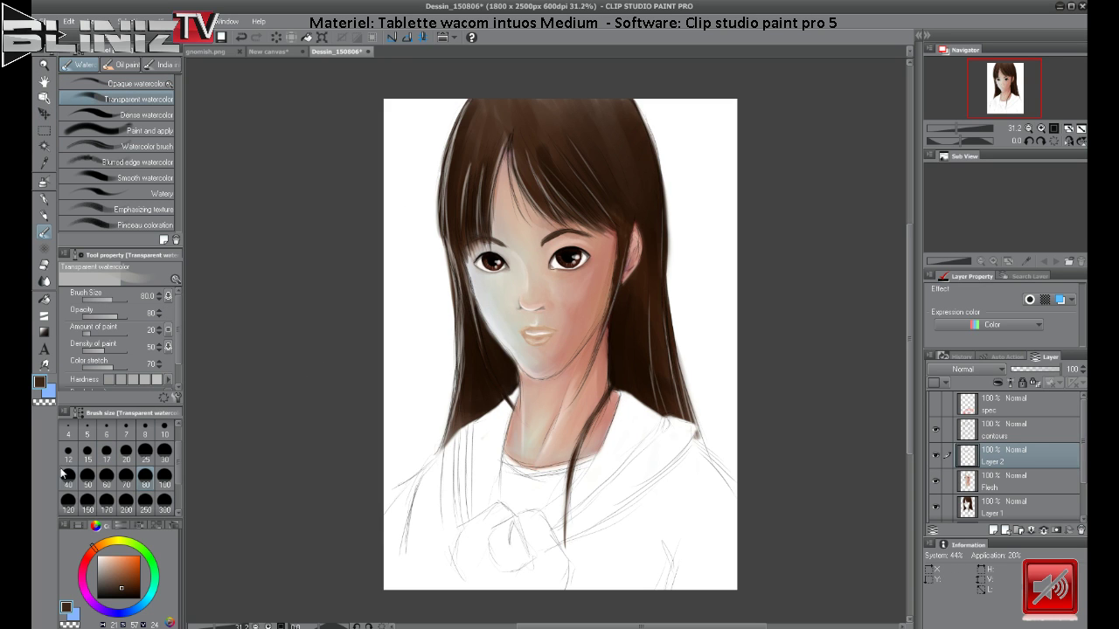
left_click(75, 454)
left_click(960, 128)
mouse_move(960, 127)
left_mouse_down()
mouse_move(944, 128)
mouse_move(971, 128)
left_mouse_up()
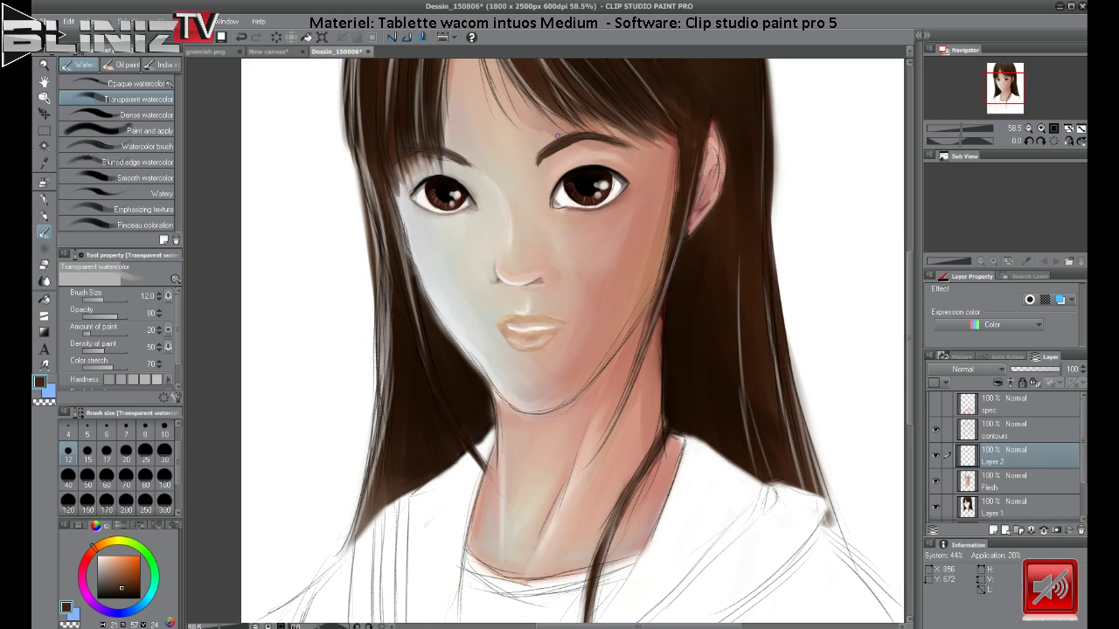
left_click_drag(541, 150, 537, 154)
key("ctrl+z")
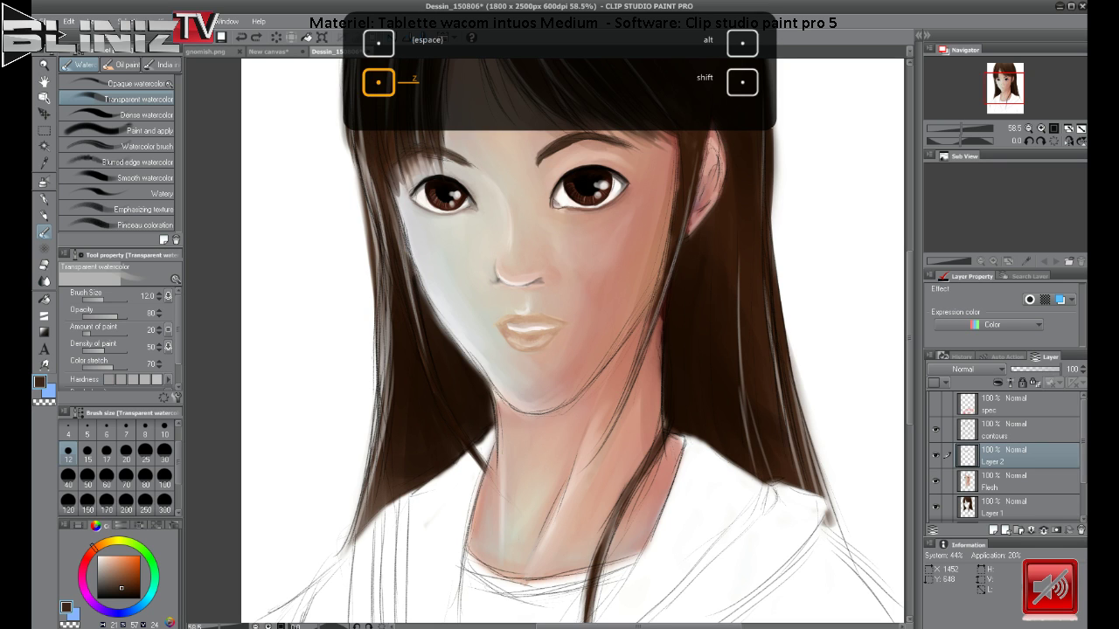
left_click(539, 134, "alt")
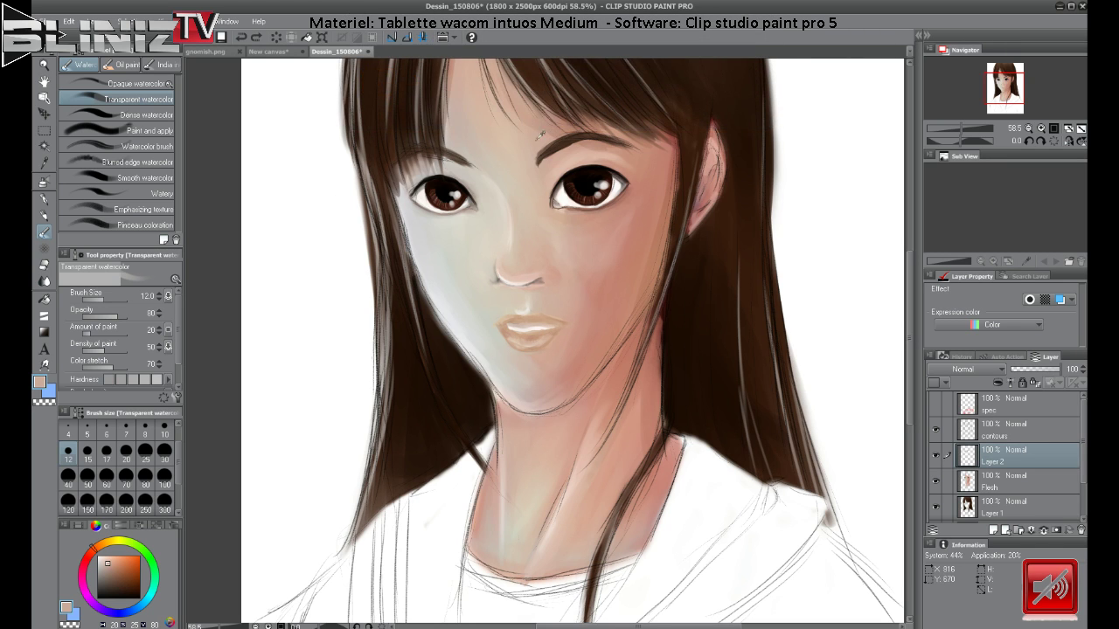
left_click(559, 137, "alt")
left_click_drag(549, 131, 549, 135)
key("ctrl+z")
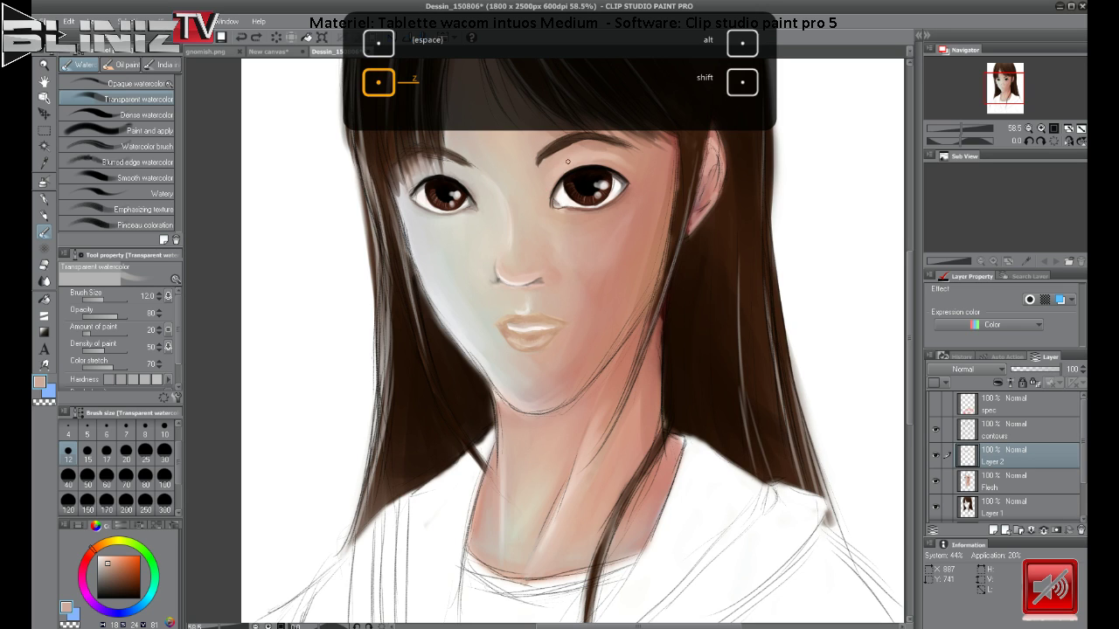
Touch up the eyebrows with the Soft eraser at size 15 and dark brown Opaque watercolor at size 6.
left_click(45, 265)
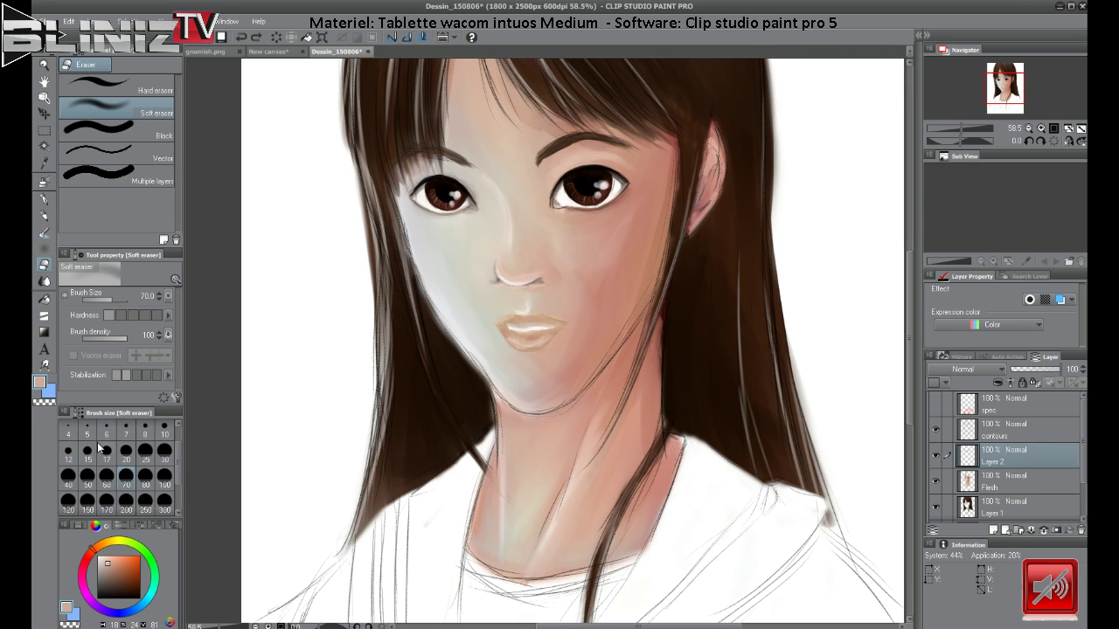
left_click(88, 452)
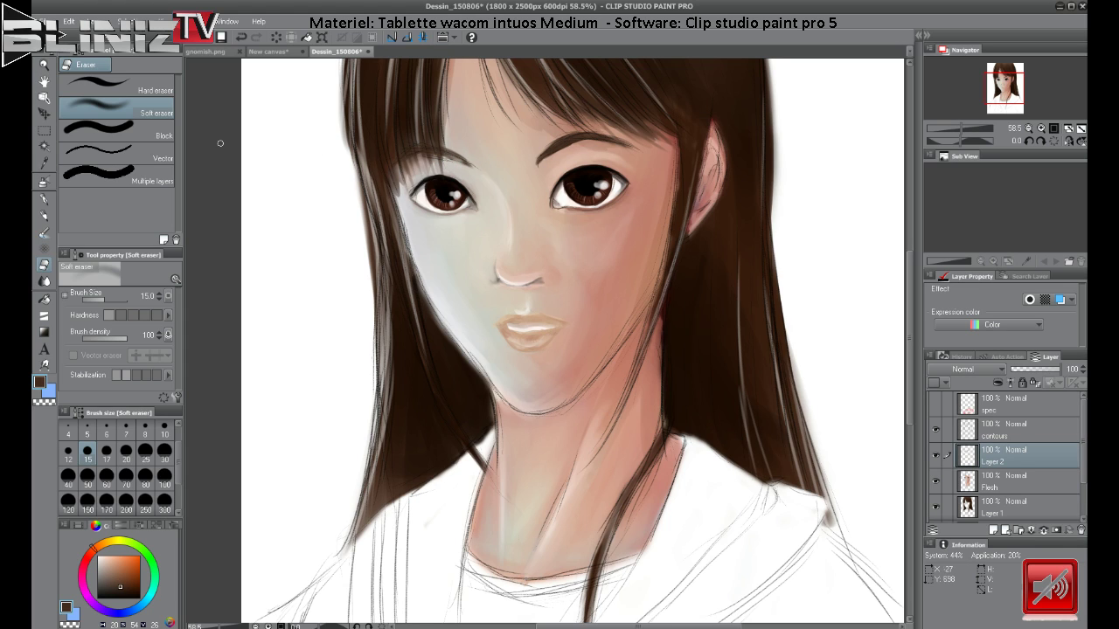
left_click(42, 234)
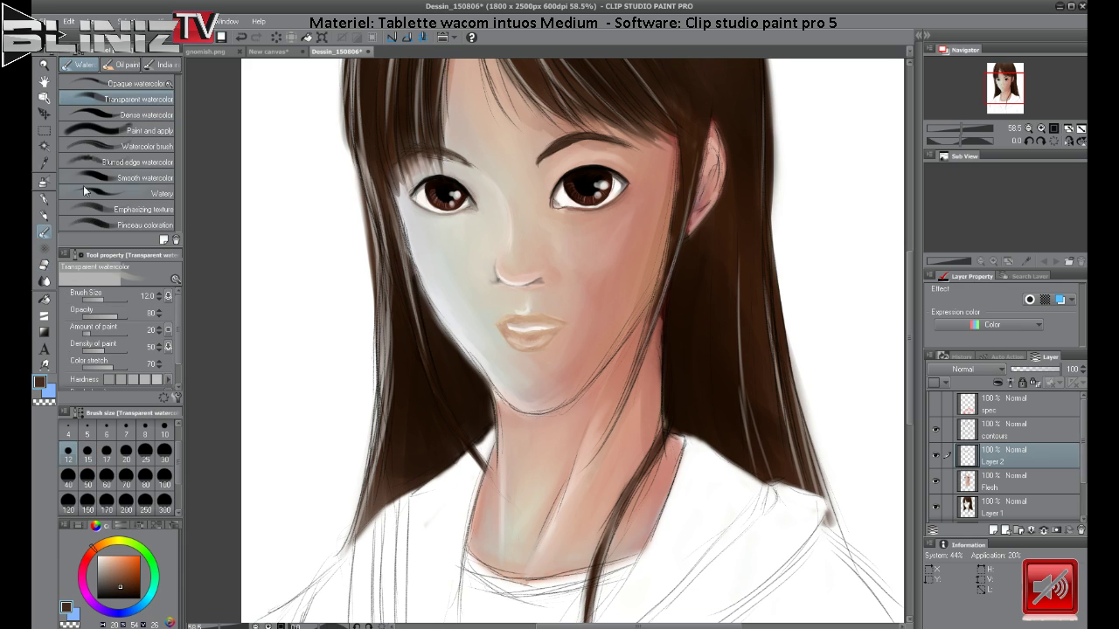
left_click(135, 84)
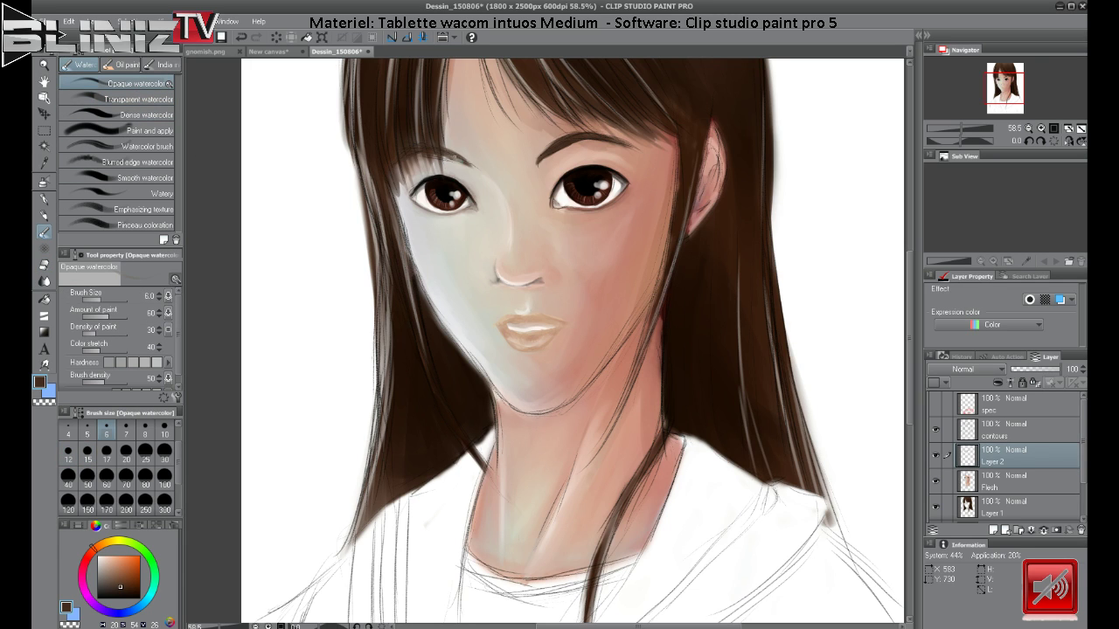
Paint the hair strand along the right cheek in near-black brown sampled from the hair, using Dense watercolor at size 17.
left_click(145, 114)
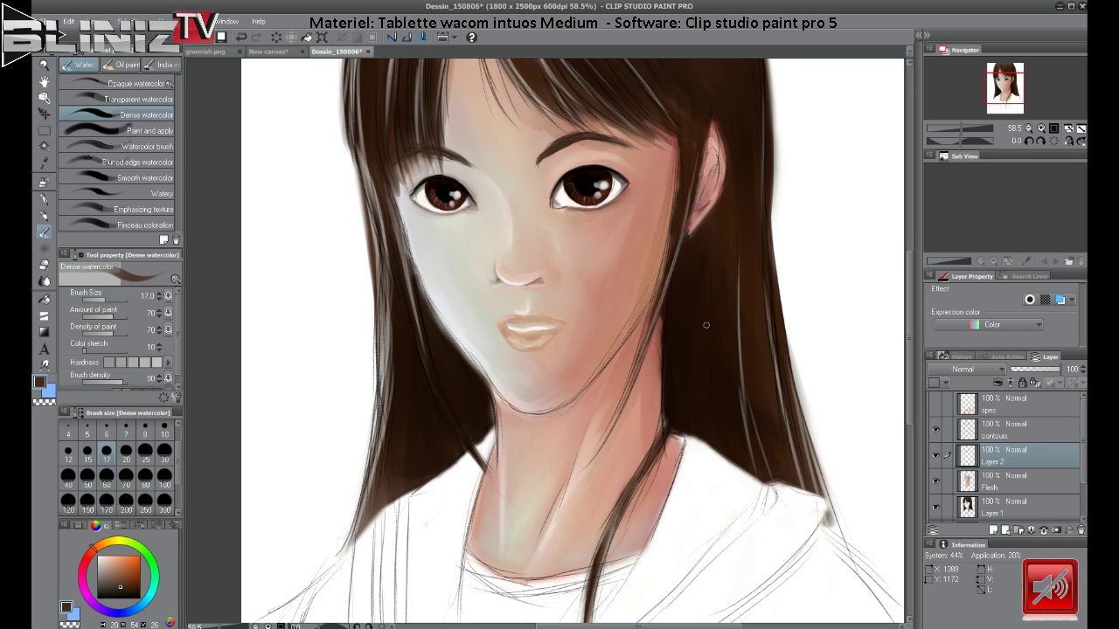
left_click(109, 564)
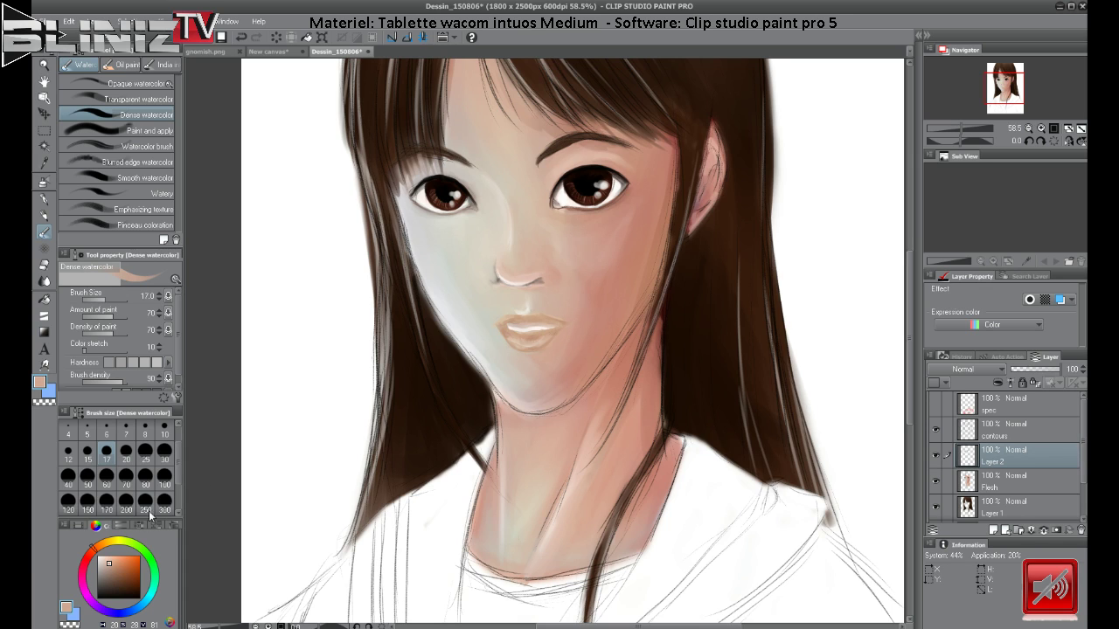
left_click(115, 569)
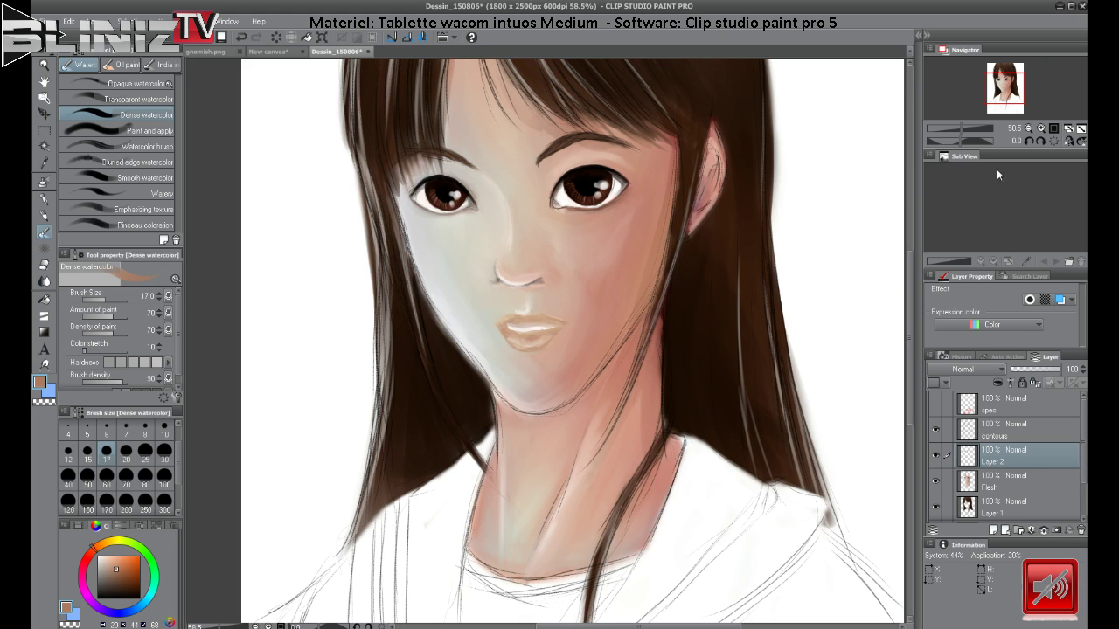
mouse_move(962, 129)
left_mouse_down()
mouse_move(947, 125)
mouse_move(959, 125)
left_mouse_up()
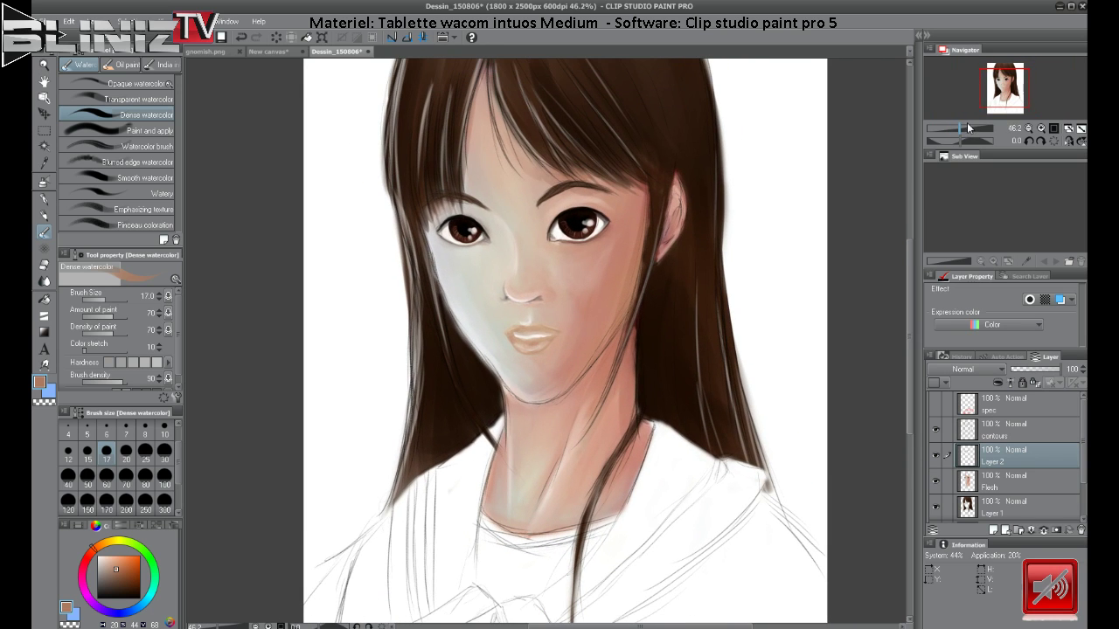
left_click_drag(996, 92, 995, 91)
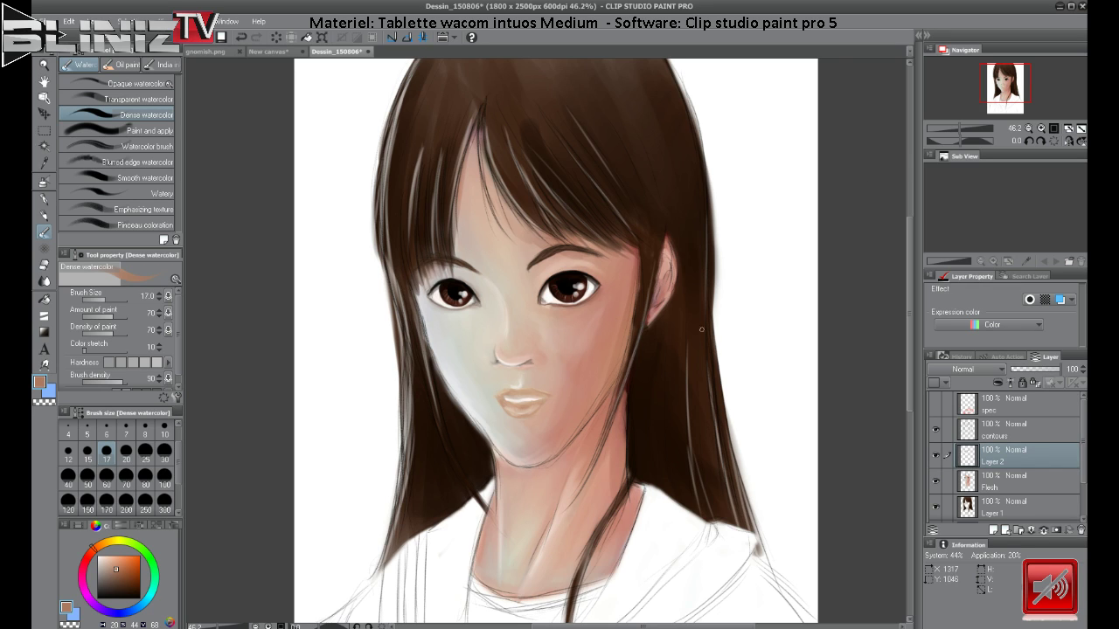
mouse_move(960, 129)
left_mouse_down()
mouse_move(981, 130)
mouse_move(969, 130)
left_mouse_up()
left_click_drag(1006, 82, 1008, 87)
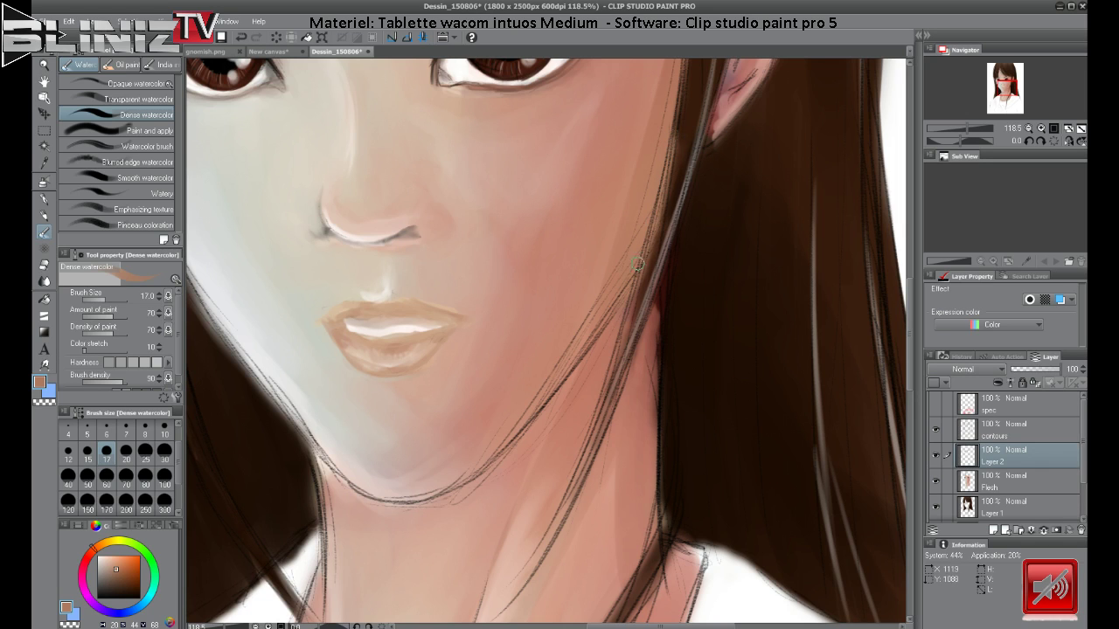
left_click(689, 255, "alt")
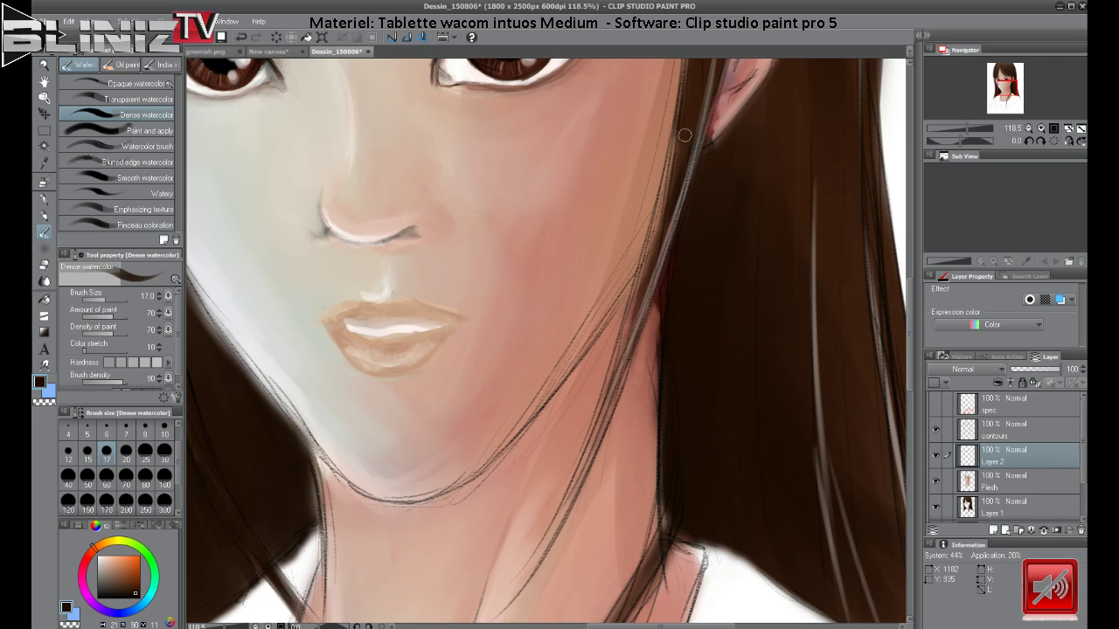
mouse_move(677, 135)
left_mouse_down()
mouse_move(666, 191)
mouse_move(670, 174)
left_mouse_up()
left_click_drag(682, 105, 662, 218)
left_click_drag(678, 127, 665, 226)
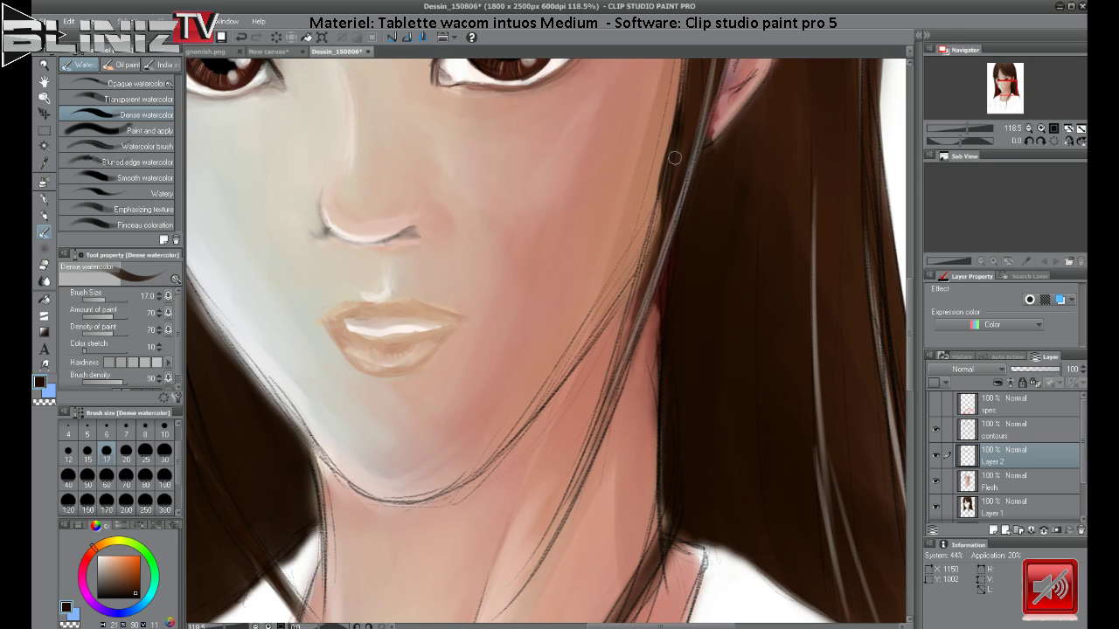
left_click_drag(674, 155, 652, 288)
left_click_drag(670, 184, 639, 299)
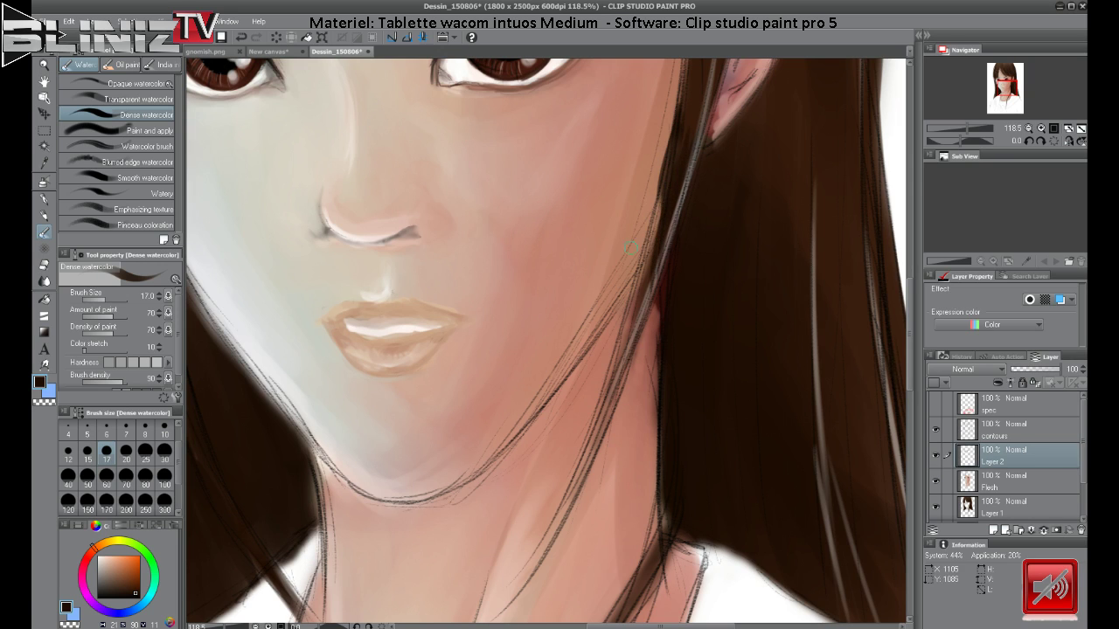
left_click_drag(670, 180, 644, 273)
left_click_drag(660, 201, 627, 329)
left_click_drag(651, 237, 604, 400)
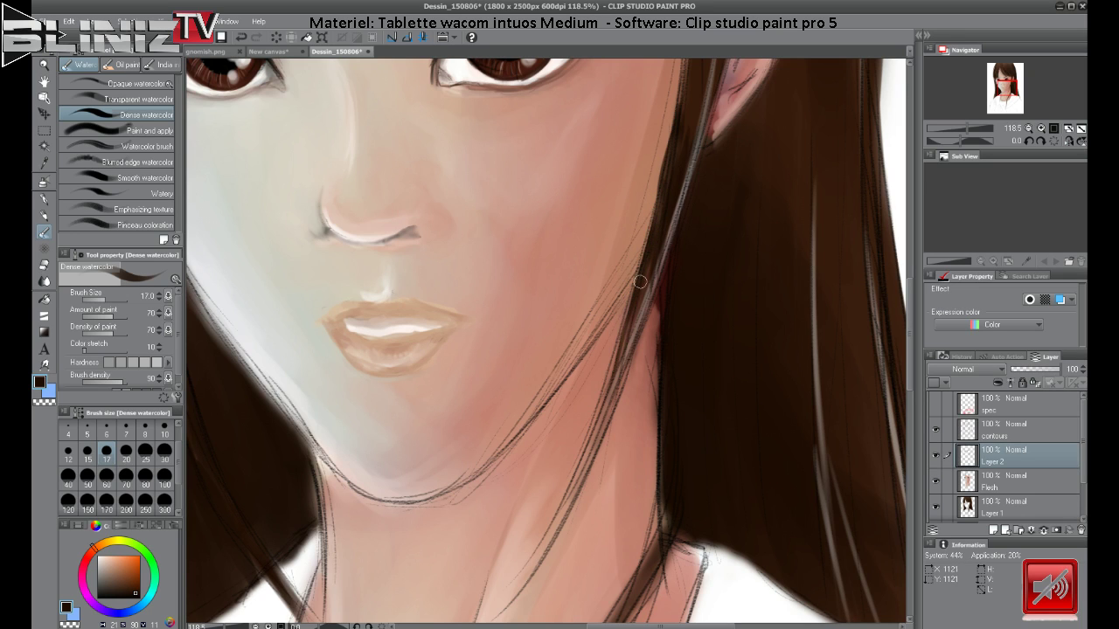
left_click_drag(641, 281, 598, 418)
Sample a lighter brown from the hair and blend it into the strand where it passes the right side of the jaw.
left_click(840, 223, "alt")
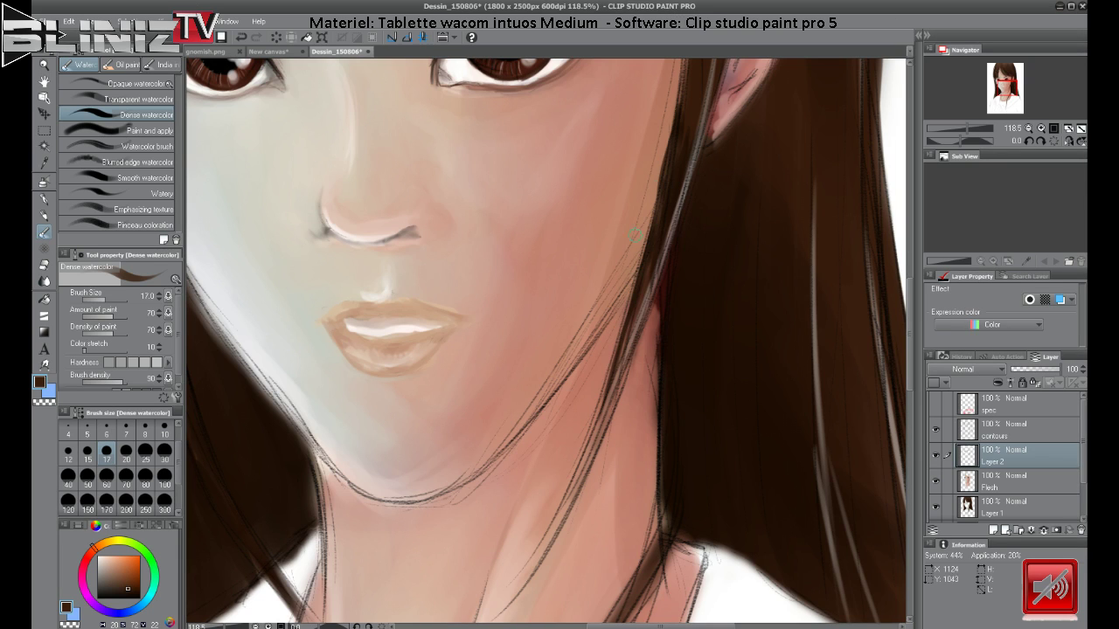
left_click_drag(648, 257, 617, 372)
left_click_drag(629, 333, 615, 392)
mouse_move(639, 291)
left_mouse_down()
mouse_move(591, 449)
mouse_move(634, 328)
mouse_move(596, 430)
left_mouse_up()
left_click_drag(615, 506, 636, 370)
left_click_drag(638, 262, 612, 337)
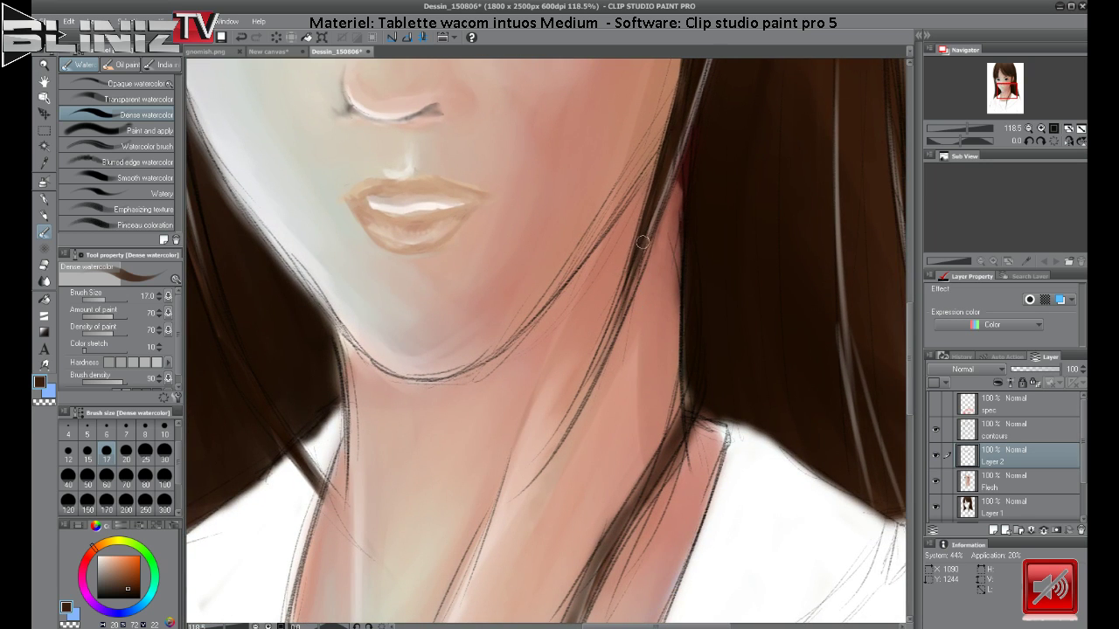
Extend the brown strand from the jaw down over the neck, following the sketch lines to a thin tapered tip.
left_click_drag(649, 236, 591, 385)
left_click_drag(631, 288, 576, 406)
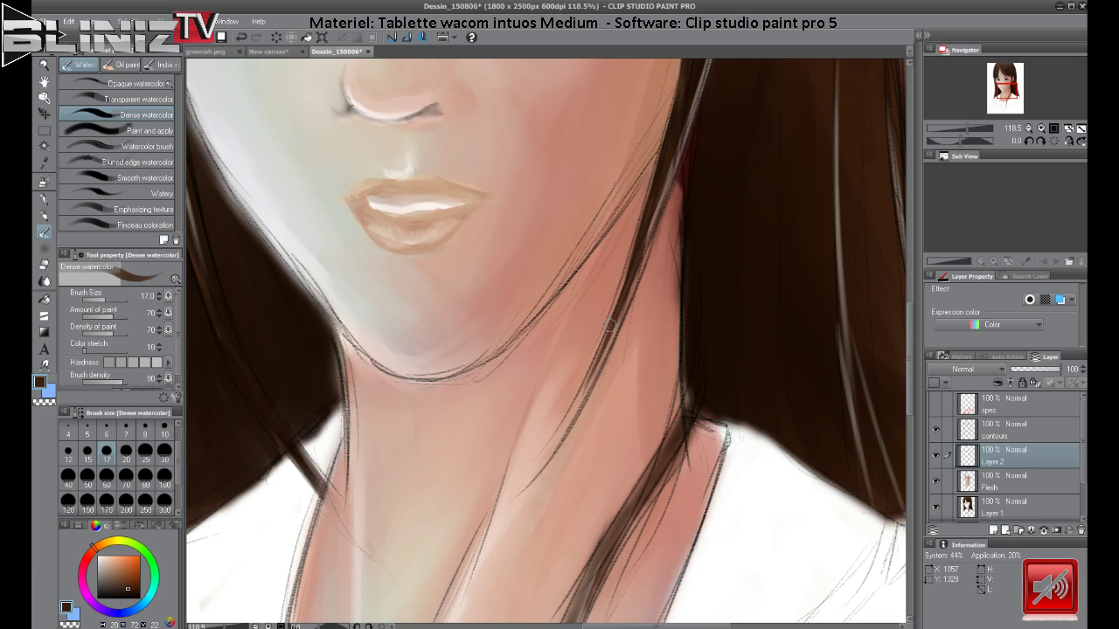
left_click_drag(623, 301, 577, 402)
left_click_drag(655, 198, 619, 318)
left_click_drag(658, 218, 609, 339)
left_click_drag(649, 239, 608, 343)
left_click_drag(629, 292, 594, 376)
left_click_drag(617, 319, 572, 423)
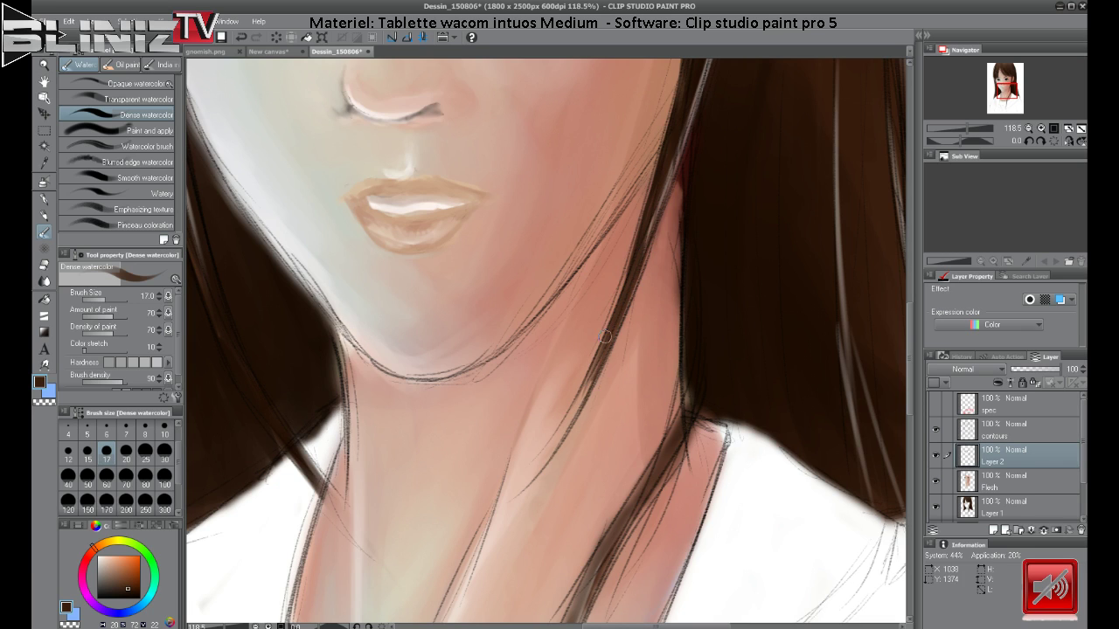
left_click_drag(603, 337, 555, 448)
left_click_drag(583, 384, 541, 463)
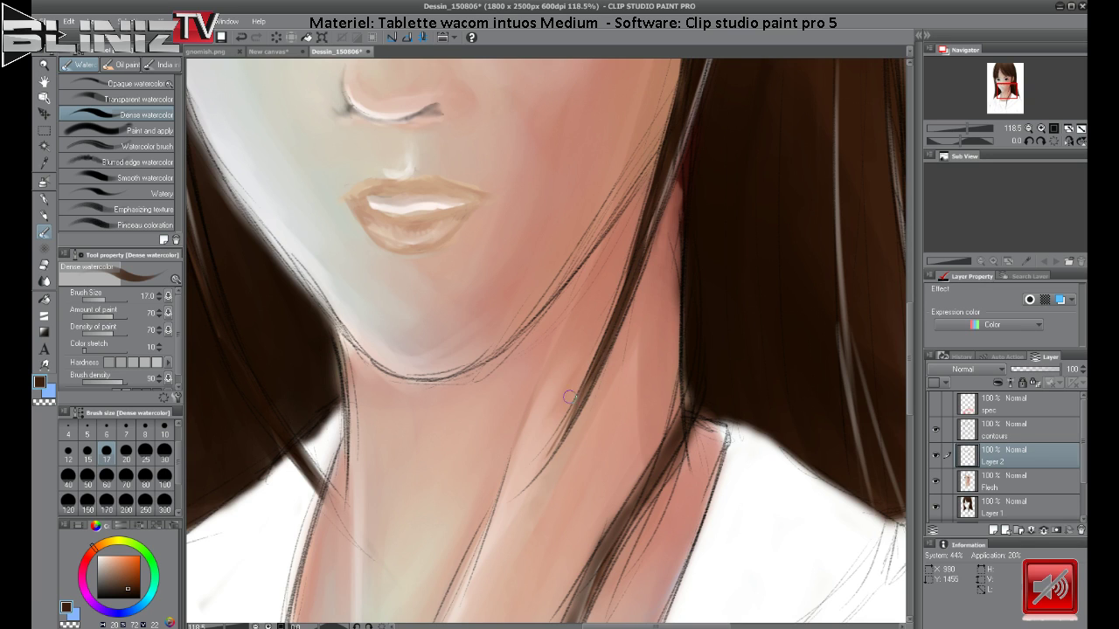
left_click_drag(594, 365, 540, 457)
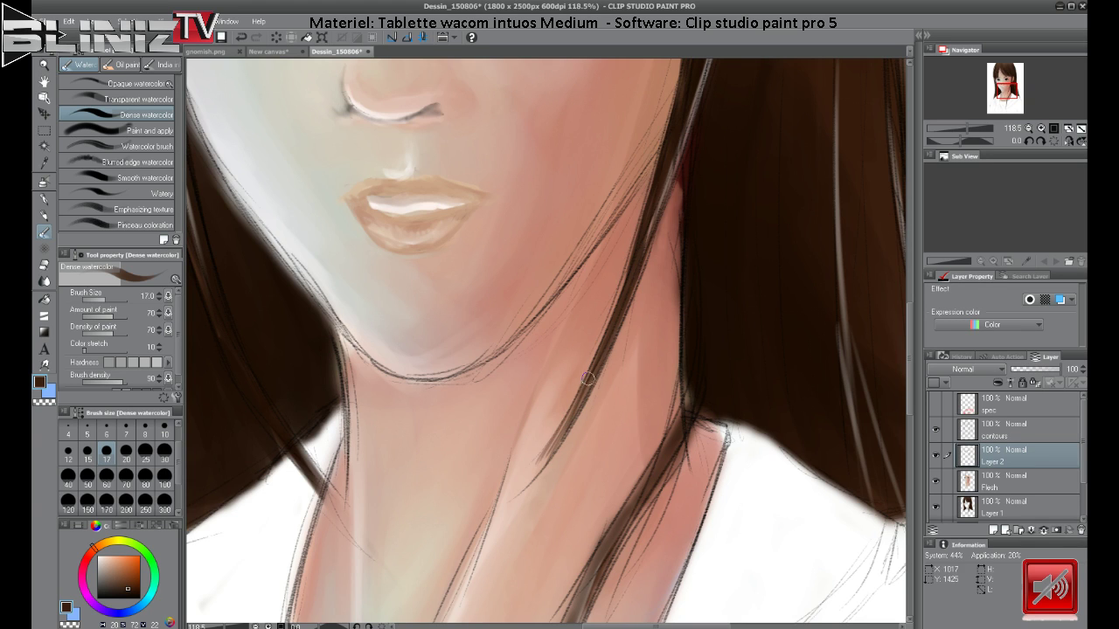
left_click_drag(589, 378, 533, 459)
left_click_drag(570, 412, 522, 479)
Sample a very dark brown from the hair beside the neck and save the drawing.
left_click(680, 192, "alt")
left_click(763, 117, "alt")
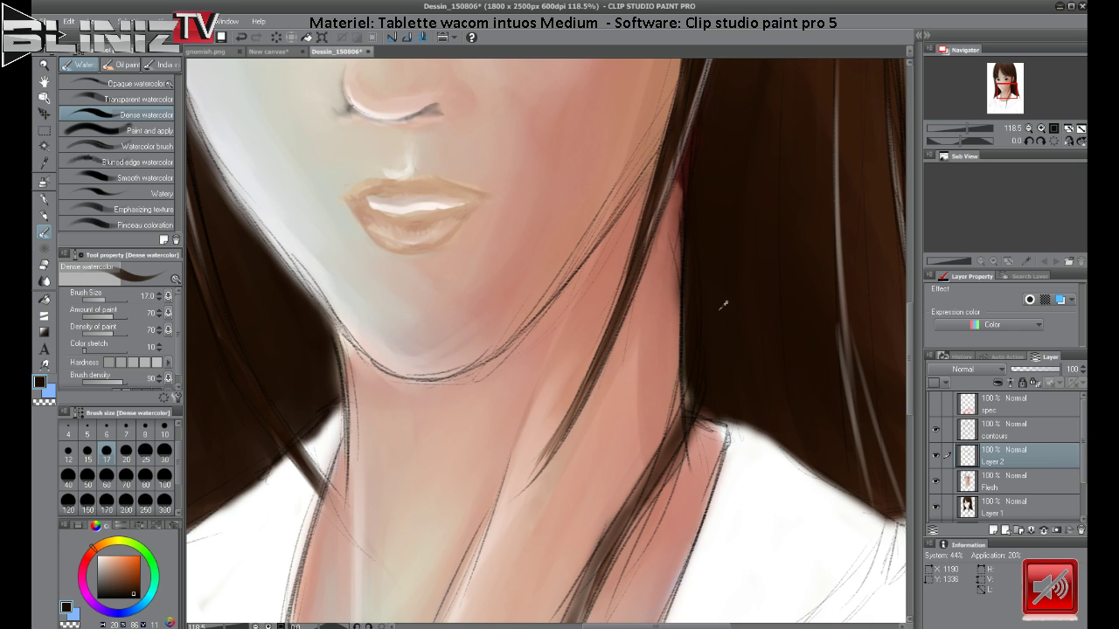
left_click_drag(774, 162, 849, 320)
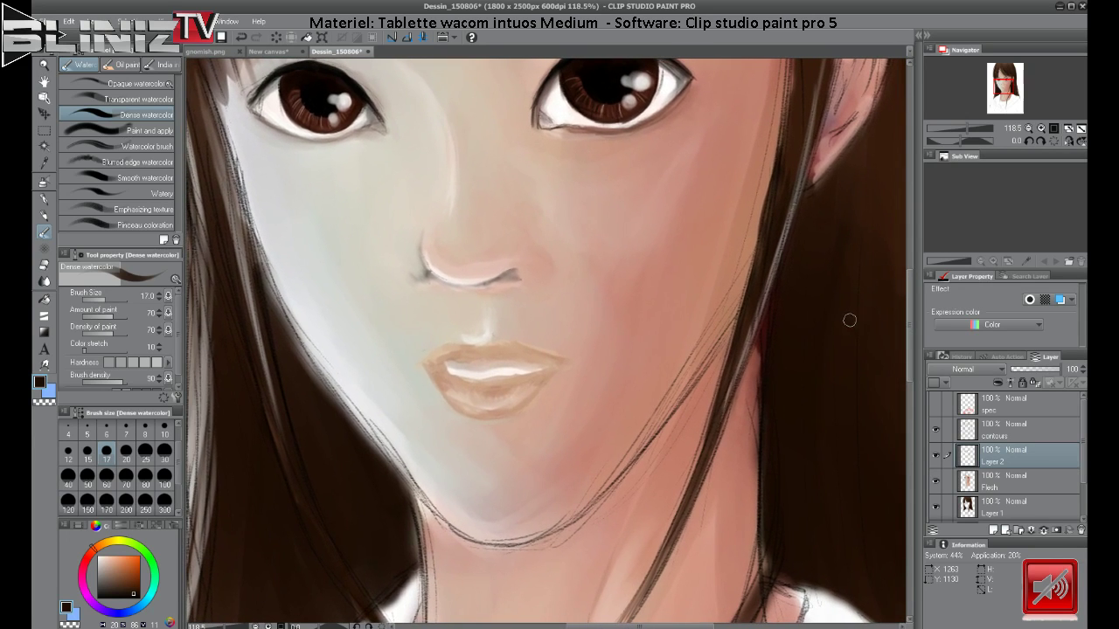
left_click_drag(967, 125, 960, 123)
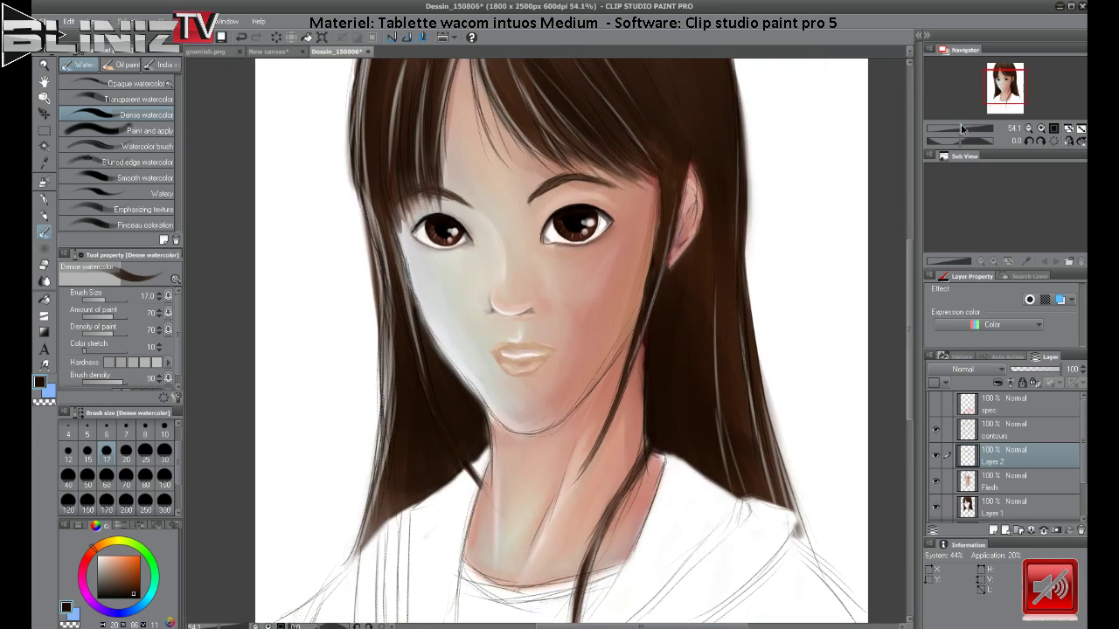
mouse_move(1014, 86)
left_mouse_down()
mouse_move(1011, 77)
mouse_move(1011, 89)
left_mouse_up()
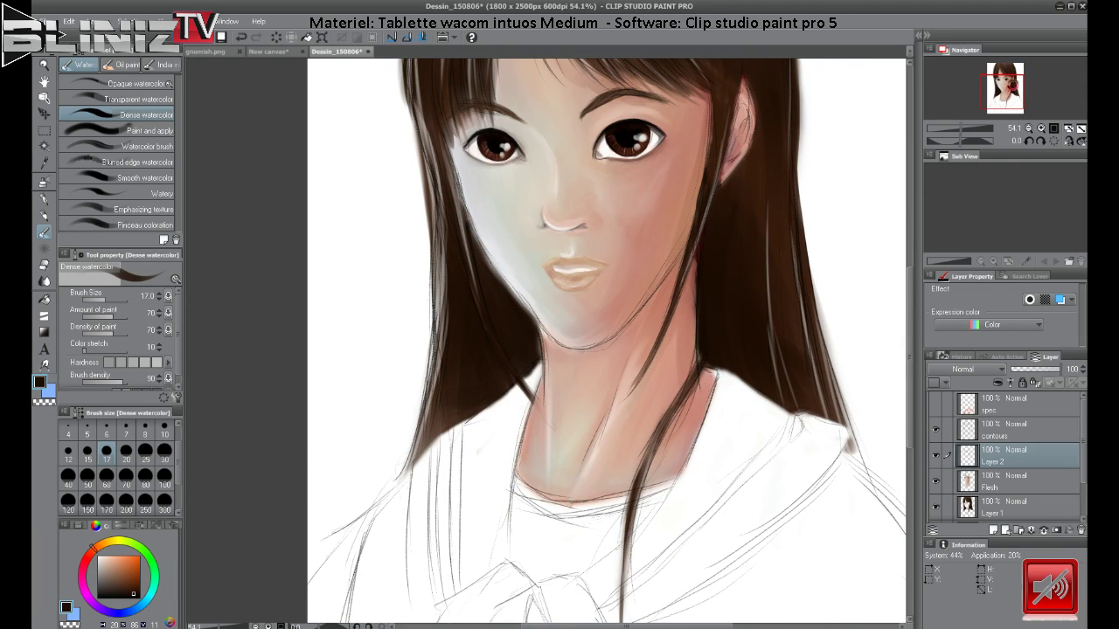
key("ctrl+s")
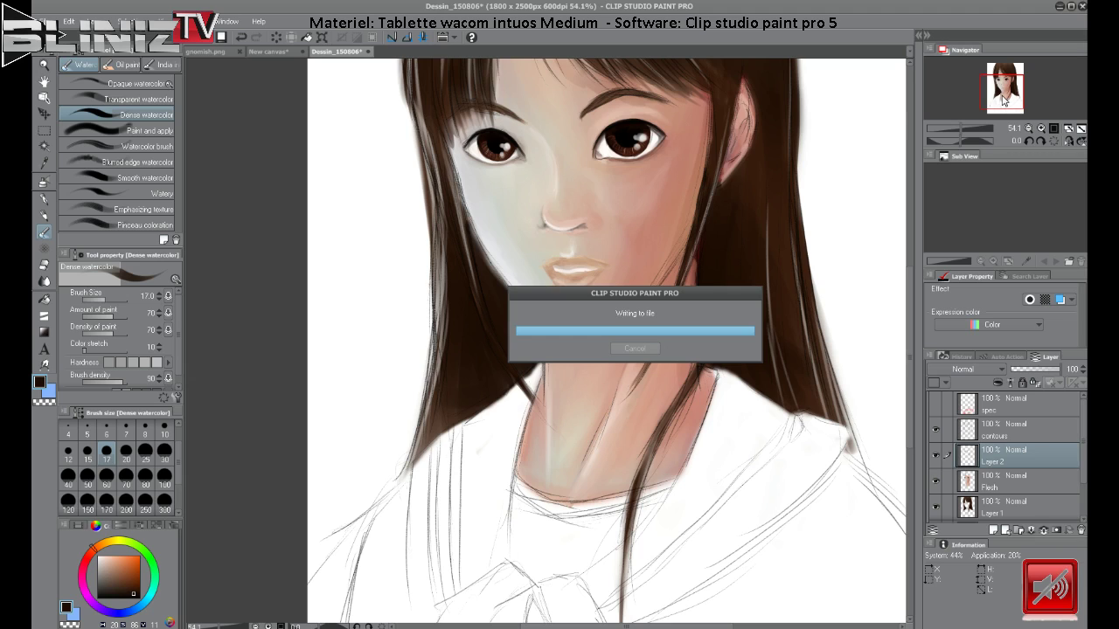
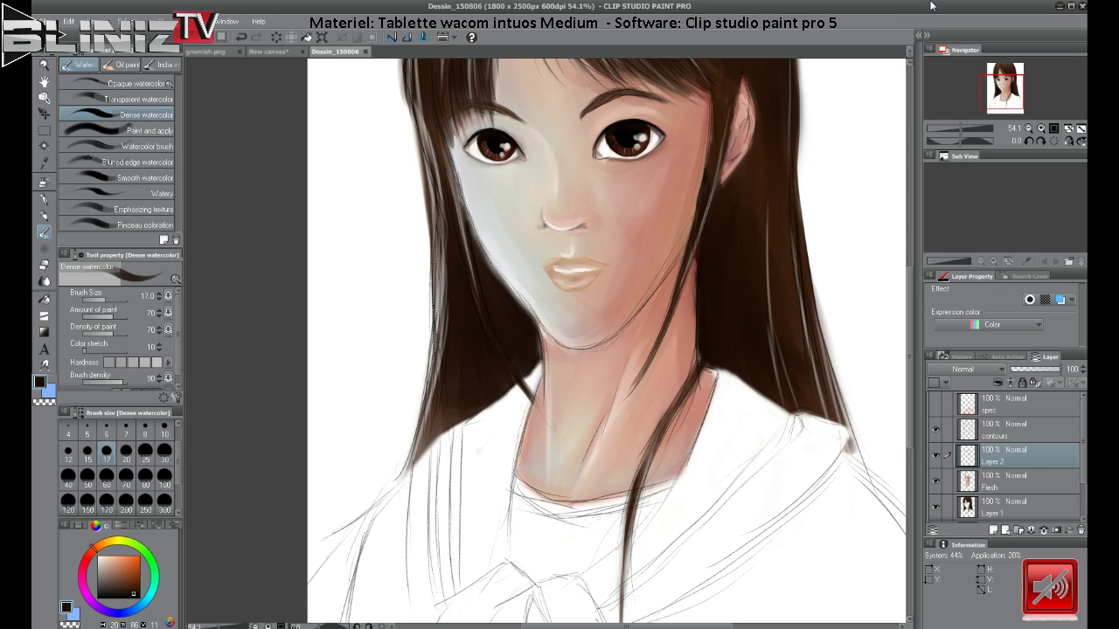
Merge Layer 2 down into Flesh, merge that into Layer 1, and check the merged layer by toggling its visibility.
left_click(518, 466)
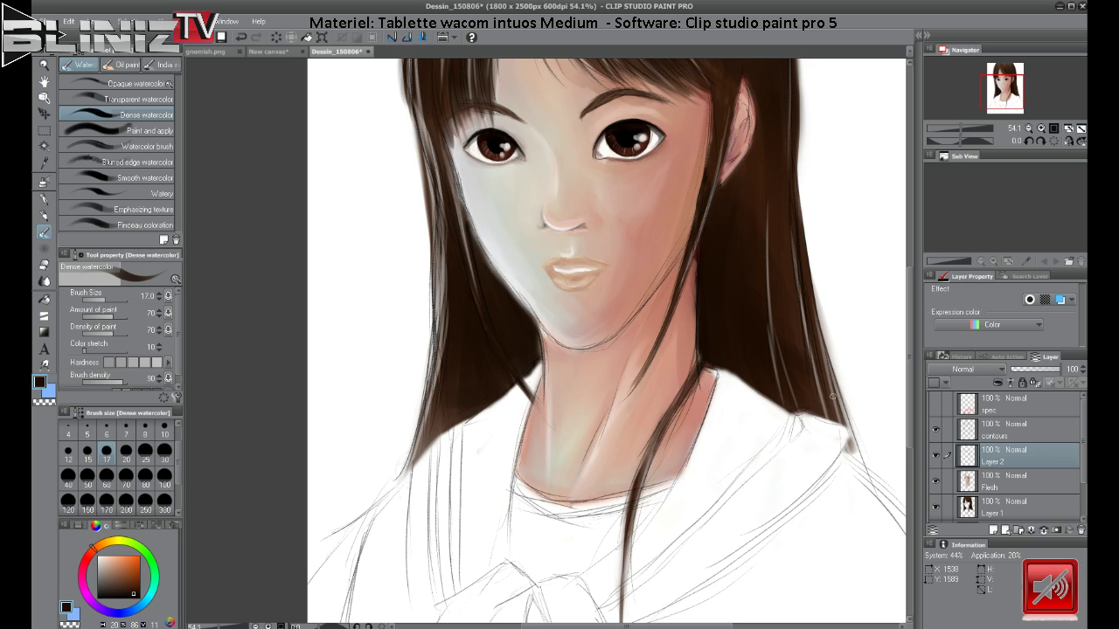
left_click(961, 425)
left_click(963, 463)
left_click(936, 455)
left_click(936, 456)
left_click(1044, 531)
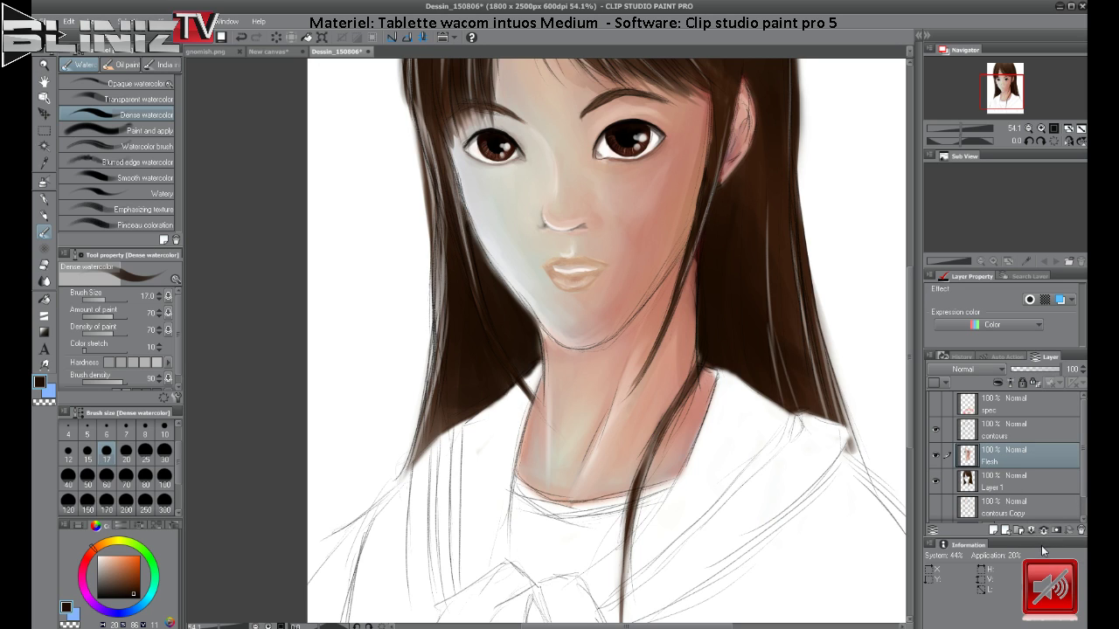
left_click(1044, 530)
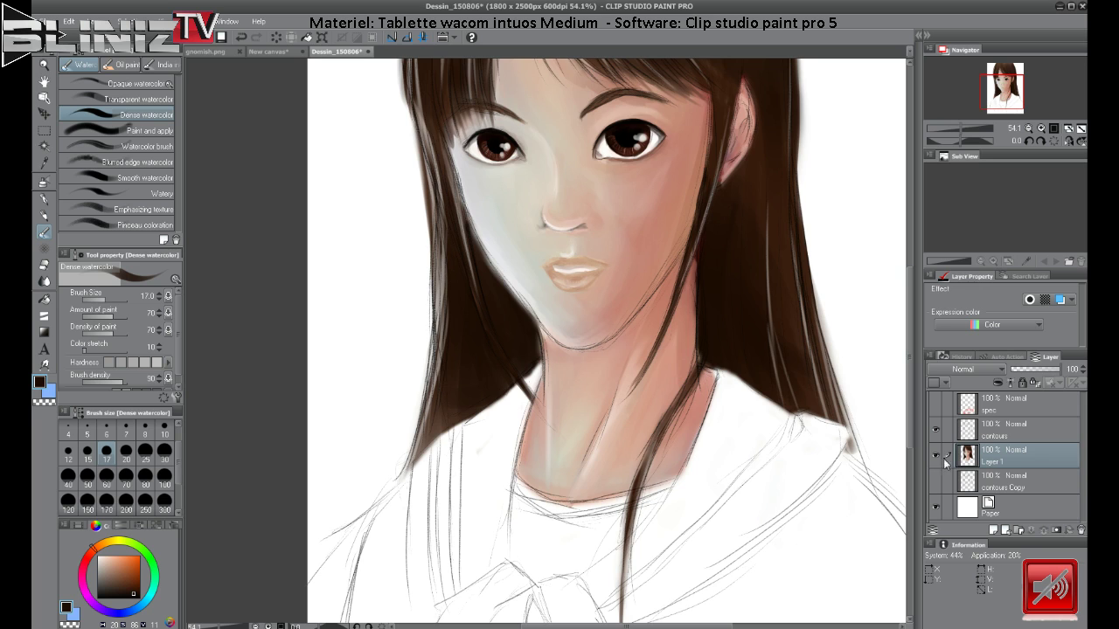
left_click(934, 454)
left_click(934, 455)
Add a new raster layer and move it beneath Layer 1 for the clothing.
left_click_drag(711, 569, 743, 408)
left_click(993, 530)
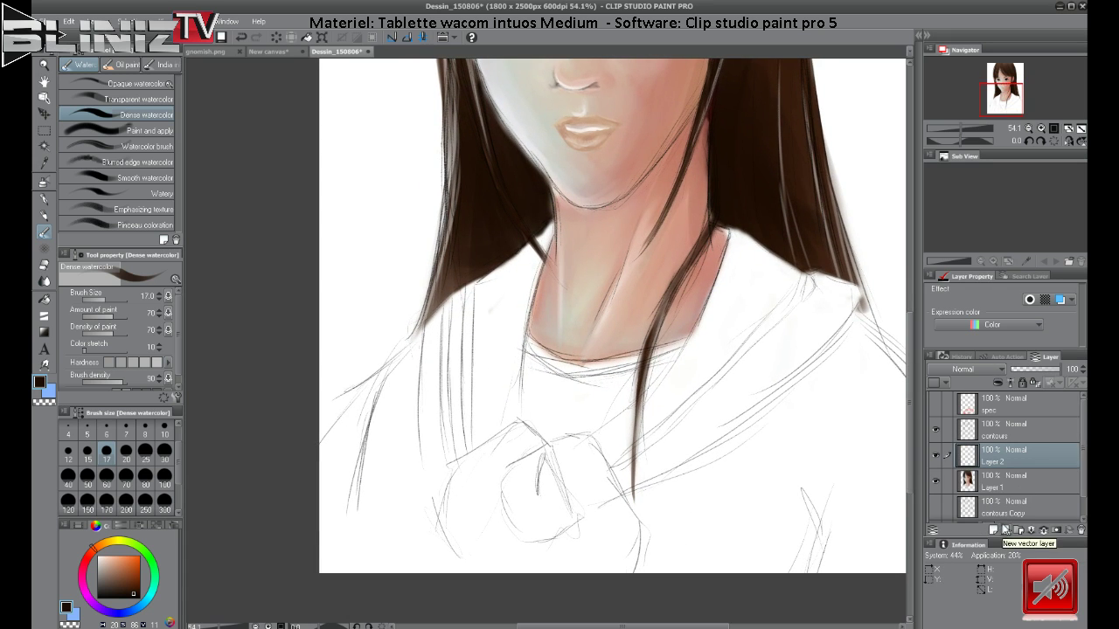
left_click_drag(1014, 461, 1010, 498)
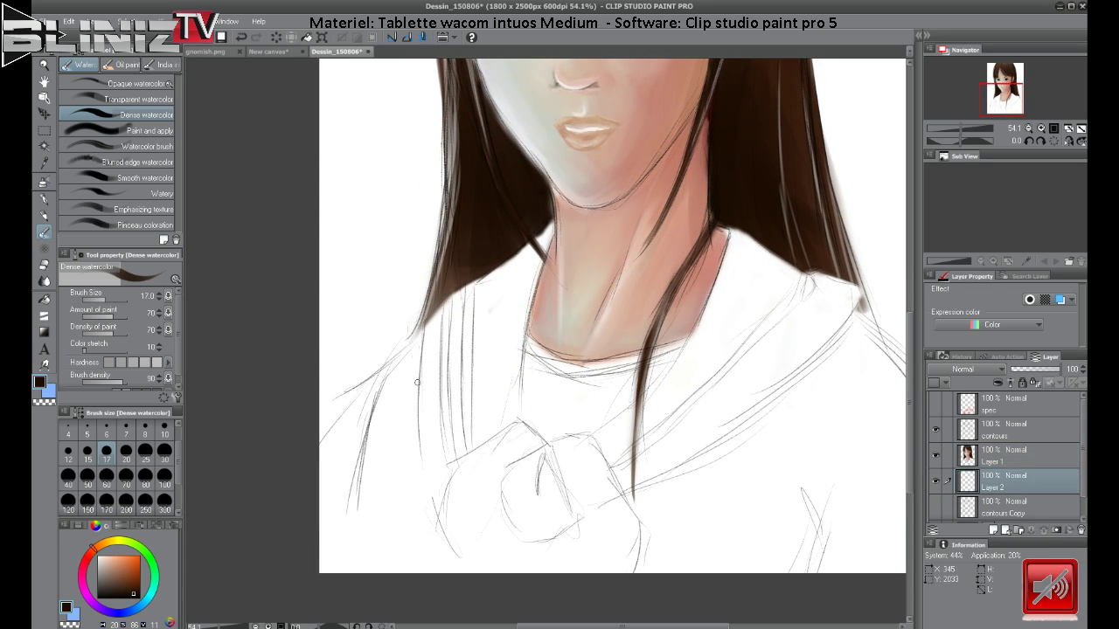
Paint the left half of the sailor collar in dark navy (H 249, S 63, V 21) with Dense watercolor at size 100.
left_click(114, 611)
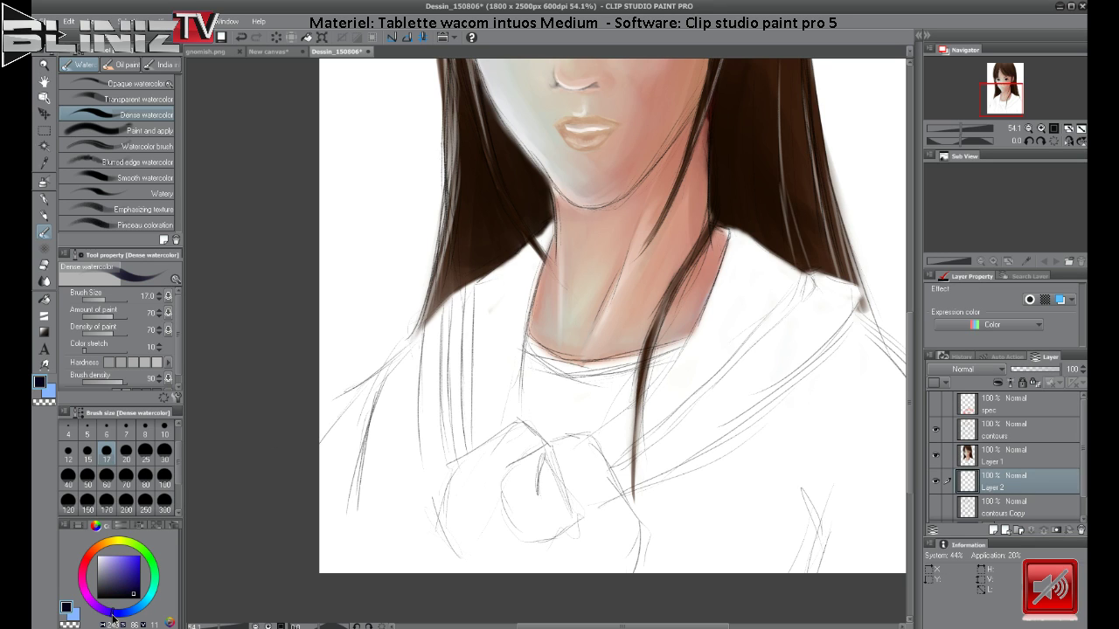
left_click_drag(133, 589, 125, 592)
left_click(165, 475)
mouse_move(425, 374)
left_mouse_down()
mouse_move(445, 320)
mouse_move(419, 338)
mouse_move(515, 263)
mouse_move(542, 222)
mouse_move(502, 325)
left_mouse_up()
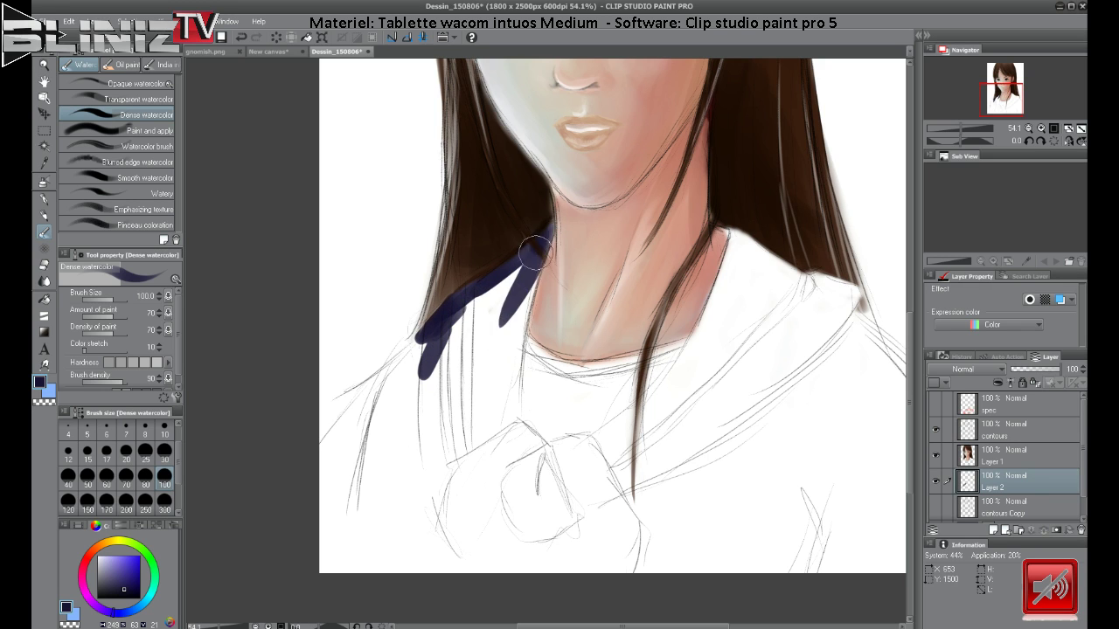
mouse_move(535, 254)
left_mouse_down()
mouse_move(507, 420)
mouse_move(429, 472)
left_mouse_up()
mouse_move(494, 418)
left_mouse_down()
mouse_move(442, 489)
mouse_move(433, 523)
left_mouse_up()
mouse_move(424, 350)
left_mouse_down()
mouse_move(424, 413)
mouse_move(433, 438)
mouse_move(440, 324)
mouse_move(453, 319)
mouse_move(451, 439)
mouse_move(496, 295)
mouse_move(492, 332)
left_mouse_up()
Fill the right half of the sailor collar with the same navy, extending it along its lower edge toward the knot.
mouse_move(711, 321)
left_mouse_down()
mouse_move(659, 397)
mouse_move(603, 427)
mouse_move(596, 440)
mouse_move(614, 472)
mouse_move(685, 443)
mouse_move(668, 453)
mouse_move(787, 359)
mouse_move(647, 466)
mouse_move(825, 327)
mouse_move(852, 293)
mouse_move(824, 280)
mouse_move(864, 296)
mouse_move(808, 276)
mouse_move(821, 278)
mouse_move(792, 296)
left_mouse_up()
mouse_move(739, 232)
left_mouse_down()
mouse_move(808, 287)
mouse_move(744, 261)
mouse_move(737, 236)
mouse_move(675, 384)
mouse_move(732, 276)
mouse_move(689, 423)
mouse_move(771, 310)
mouse_move(763, 359)
mouse_move(779, 349)
mouse_move(789, 358)
mouse_move(826, 322)
mouse_move(755, 260)
mouse_move(694, 402)
mouse_move(730, 295)
mouse_move(680, 352)
mouse_move(726, 294)
mouse_move(824, 312)
mouse_move(797, 283)
mouse_move(794, 326)
mouse_move(801, 298)
mouse_move(703, 352)
mouse_move(696, 399)
mouse_move(701, 373)
mouse_move(632, 429)
mouse_move(697, 384)
mouse_move(636, 451)
mouse_move(699, 423)
mouse_move(682, 442)
mouse_move(656, 434)
mouse_move(631, 446)
mouse_move(713, 384)
mouse_move(781, 289)
mouse_move(758, 306)
left_mouse_up()
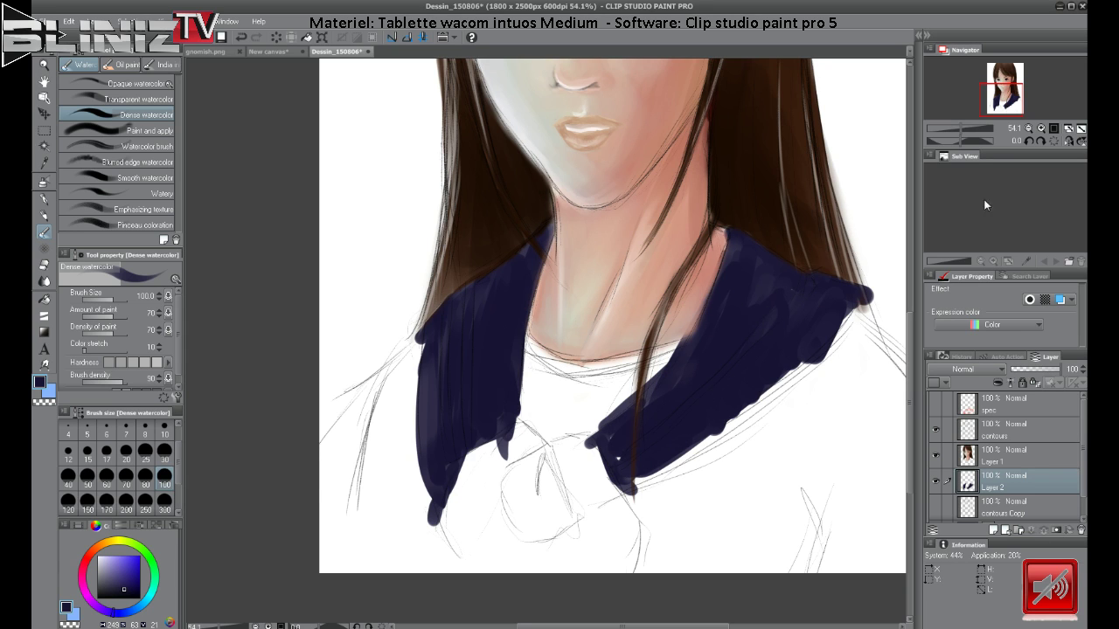
left_click_drag(962, 128, 992, 97)
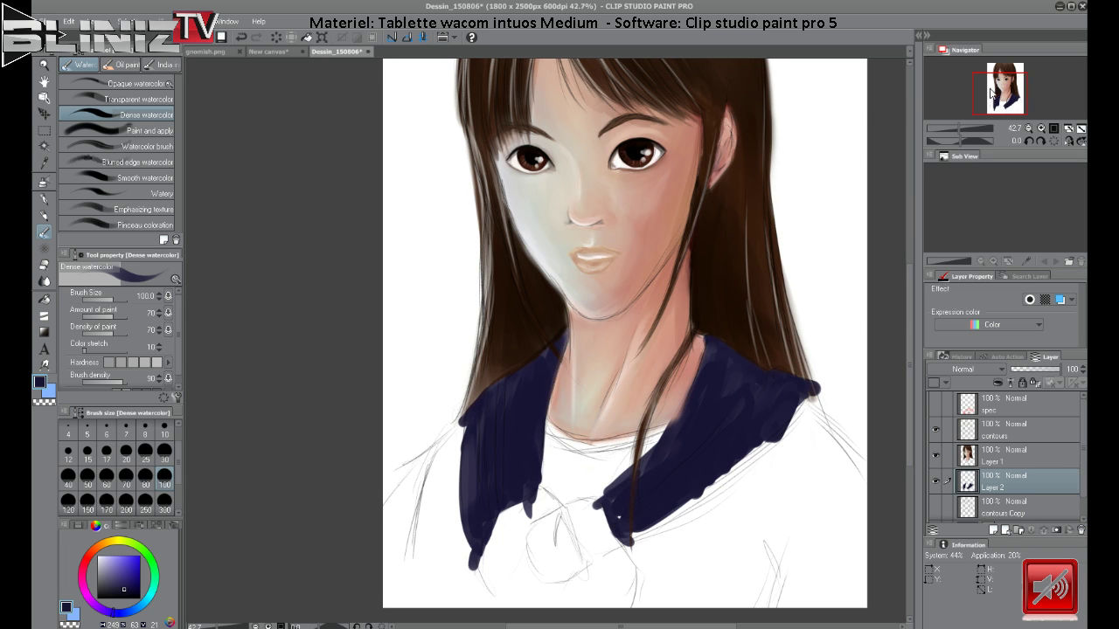
mouse_move(993, 94)
left_mouse_down()
mouse_move(967, 88)
mouse_move(1005, 95)
left_mouse_up()
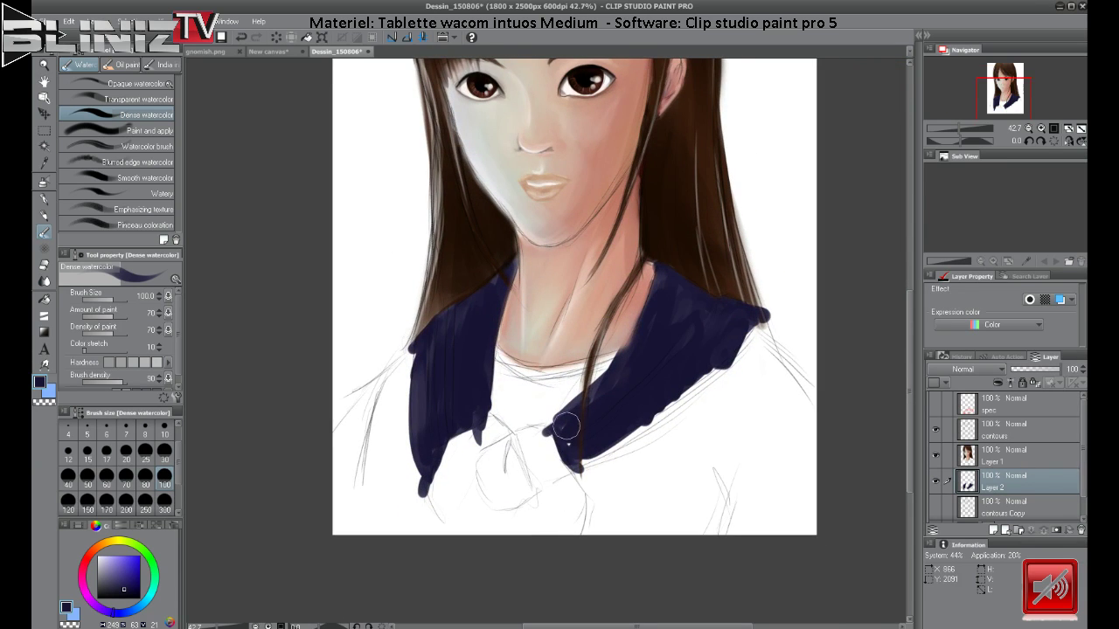
mouse_move(567, 428)
left_mouse_down()
mouse_move(630, 420)
mouse_move(578, 455)
mouse_move(714, 349)
mouse_move(570, 461)
mouse_move(711, 357)
mouse_move(688, 396)
mouse_move(620, 419)
mouse_move(716, 360)
mouse_move(554, 487)
left_mouse_up()
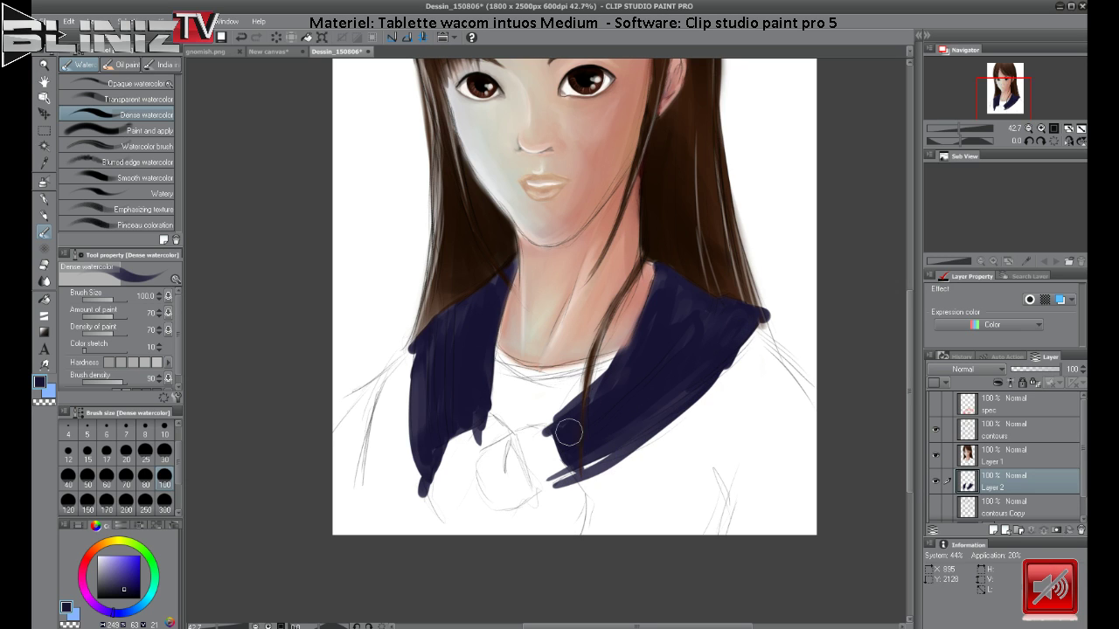
mouse_move(569, 429)
left_mouse_down()
mouse_move(580, 465)
mouse_move(632, 425)
left_mouse_up()
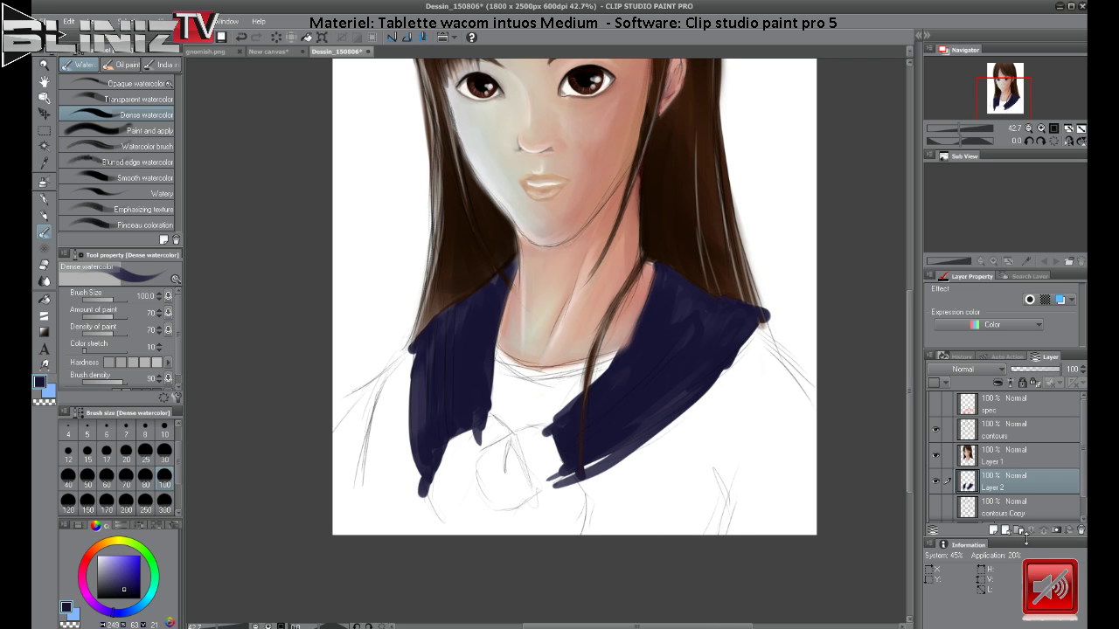
Add a new raster layer above Layer 2 and paint the scarf knot orange-red (H 13, S 96, V 85) with Dense watercolor at size 100.
left_click(992, 529)
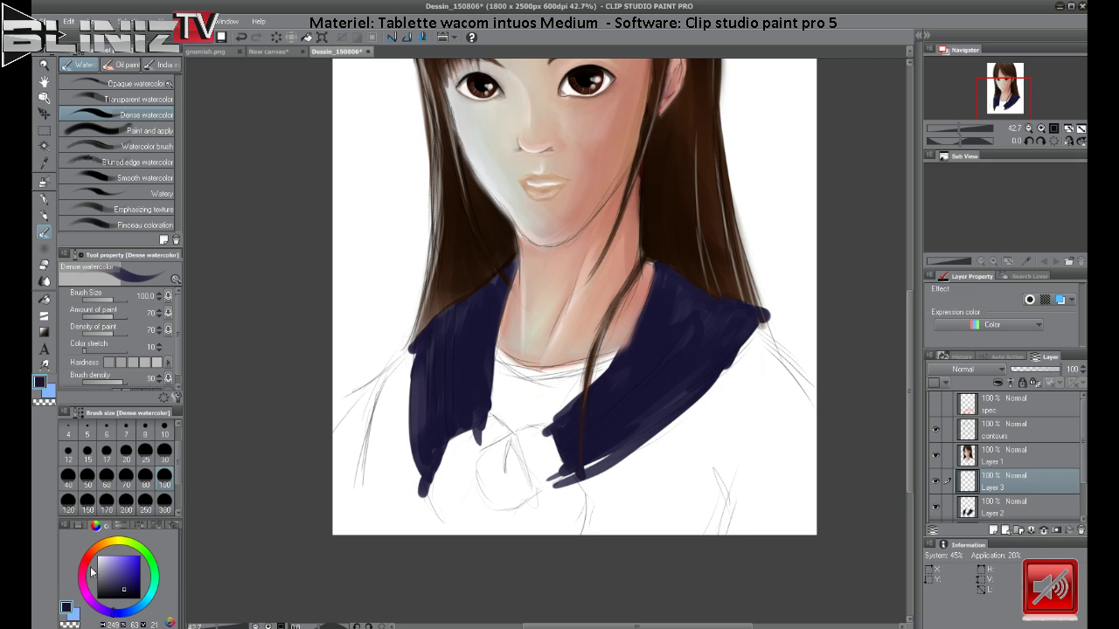
mouse_move(92, 570)
left_mouse_down()
mouse_move(91, 553)
mouse_move(139, 564)
left_mouse_up()
left_click(134, 579)
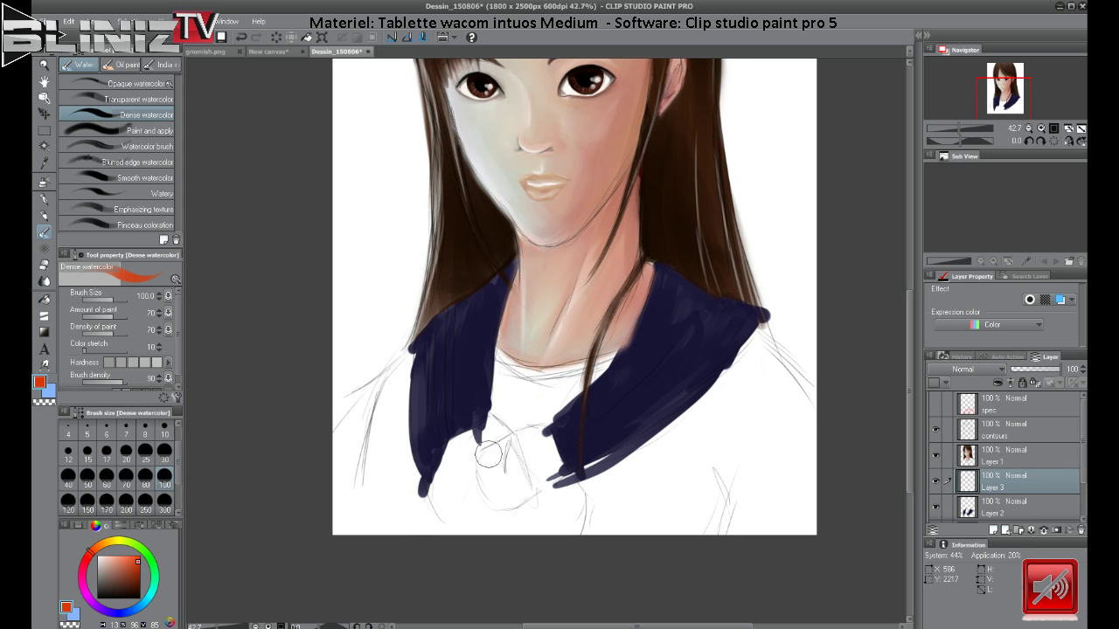
mouse_move(484, 449)
left_mouse_down()
mouse_move(515, 497)
mouse_move(498, 502)
mouse_move(491, 492)
mouse_move(520, 438)
mouse_move(490, 454)
mouse_move(514, 438)
mouse_move(531, 489)
mouse_move(518, 501)
mouse_move(520, 478)
mouse_move(518, 503)
mouse_move(489, 429)
mouse_move(501, 423)
mouse_move(435, 472)
mouse_move(476, 433)
mouse_move(455, 442)
mouse_move(430, 478)
mouse_move(478, 553)
mouse_move(441, 476)
mouse_move(460, 454)
mouse_move(491, 496)
mouse_move(497, 439)
mouse_move(485, 455)
mouse_move(502, 476)
mouse_move(526, 455)
mouse_move(518, 439)
mouse_move(532, 452)
mouse_move(538, 430)
mouse_move(587, 509)
mouse_move(552, 440)
mouse_move(579, 500)
mouse_move(548, 560)
mouse_move(556, 515)
mouse_move(529, 516)
mouse_move(518, 492)
mouse_move(570, 504)
mouse_move(563, 497)
mouse_move(569, 512)
mouse_move(519, 509)
mouse_move(473, 486)
mouse_move(520, 534)
left_mouse_up()
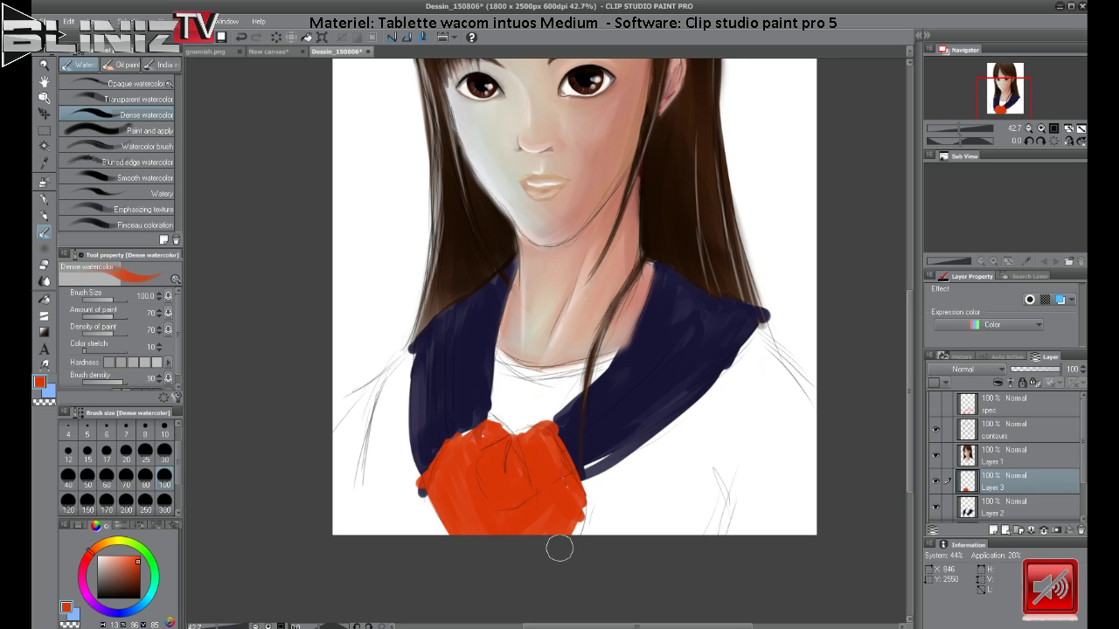
left_click_drag(541, 432, 551, 428)
Hide the red knot's Layer 3 and lower the opacity of the collar's Layer 2 to 26%.
left_click(1024, 509)
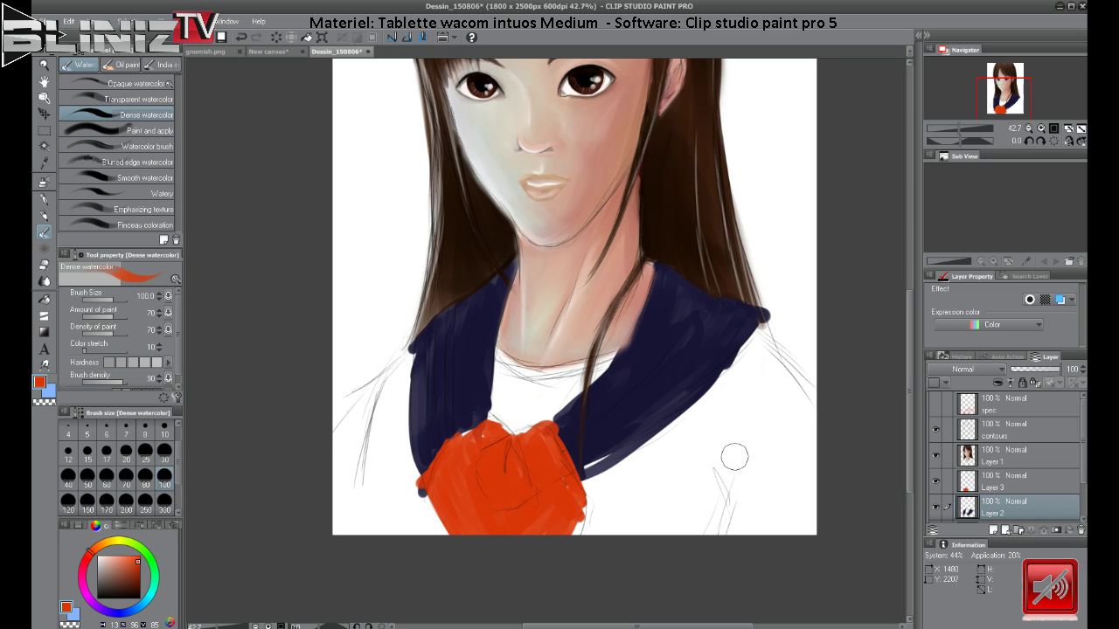
left_click(936, 482)
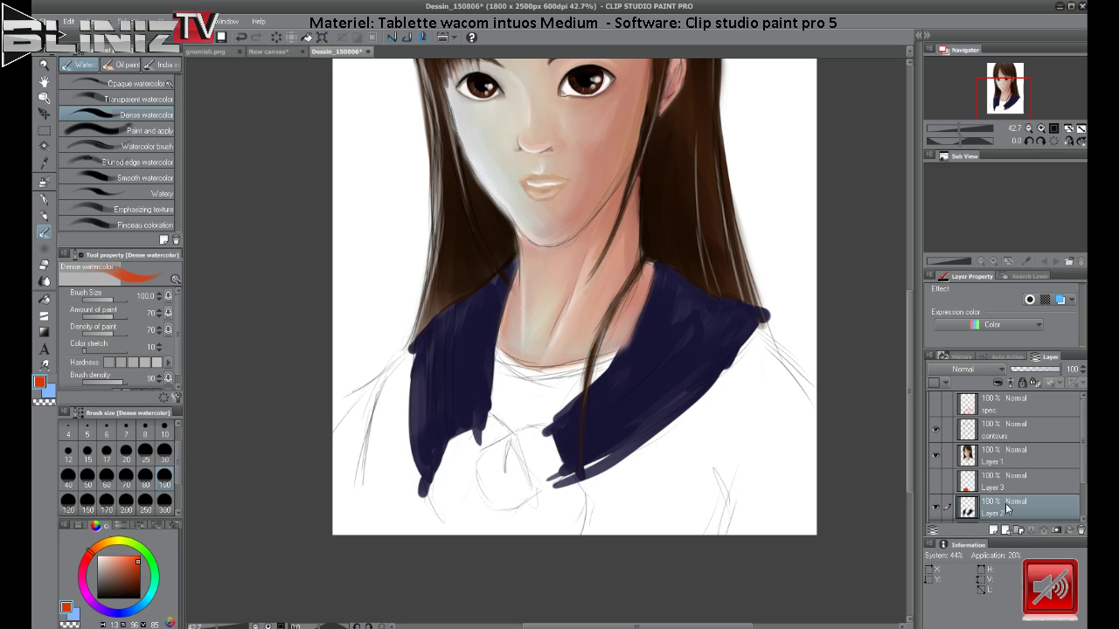
left_click_drag(1060, 369, 1023, 369)
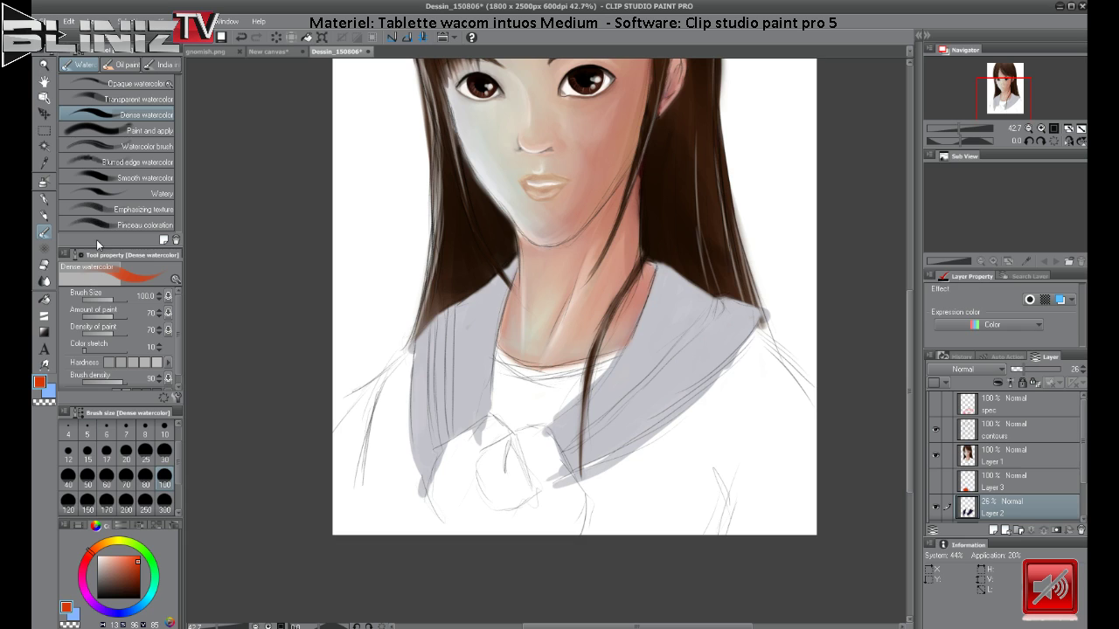
Clean the lower and outer edges of the right collar half with the Soft eraser, using sizes 25 and 50.
left_click(45, 264)
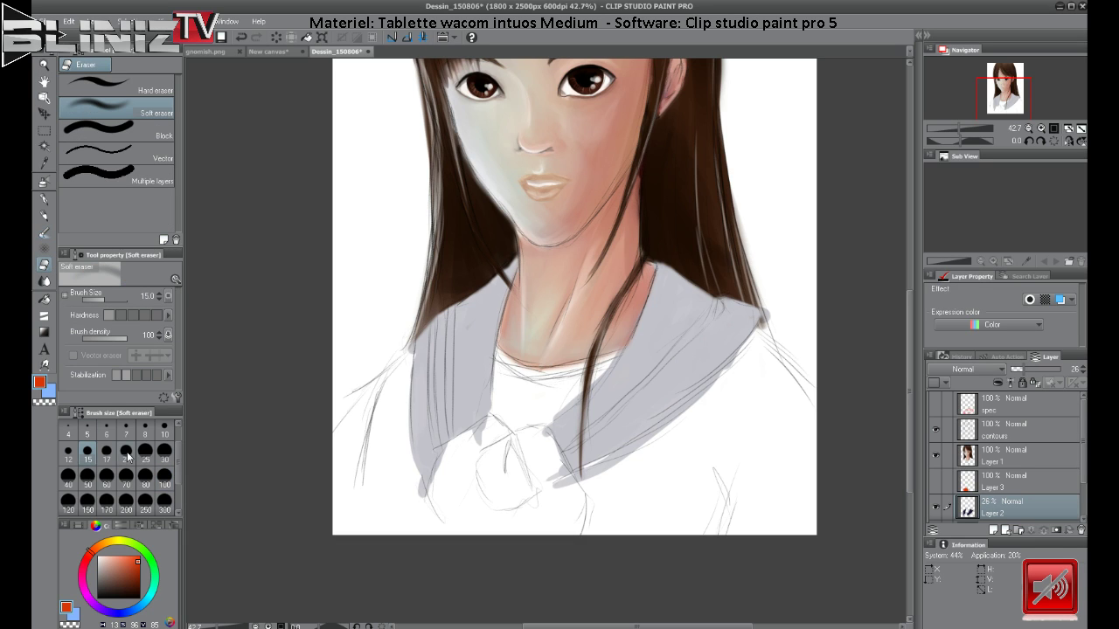
left_click(145, 451)
left_click_drag(627, 456, 582, 481)
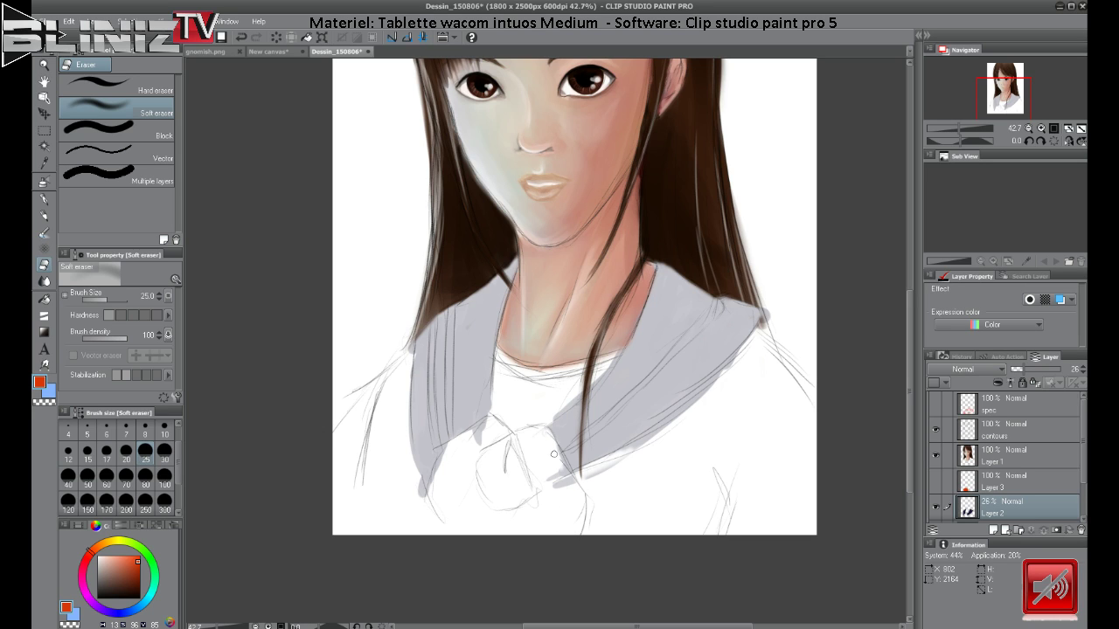
left_click_drag(576, 490, 554, 481)
left_click(87, 475)
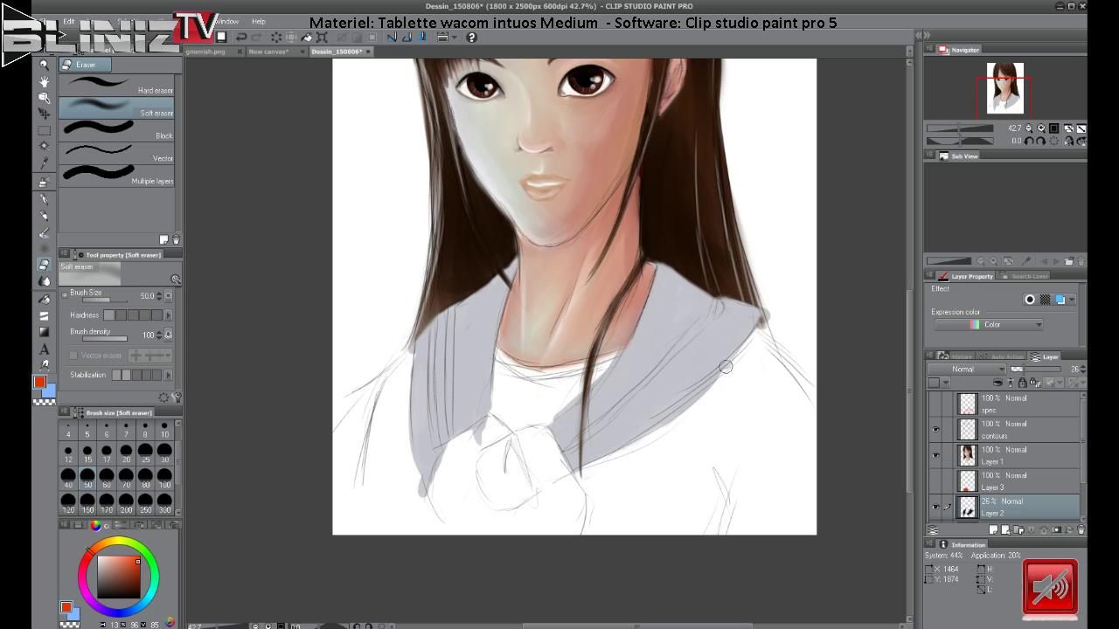
mouse_move(735, 360)
left_mouse_down()
mouse_move(658, 428)
mouse_move(684, 414)
left_mouse_up()
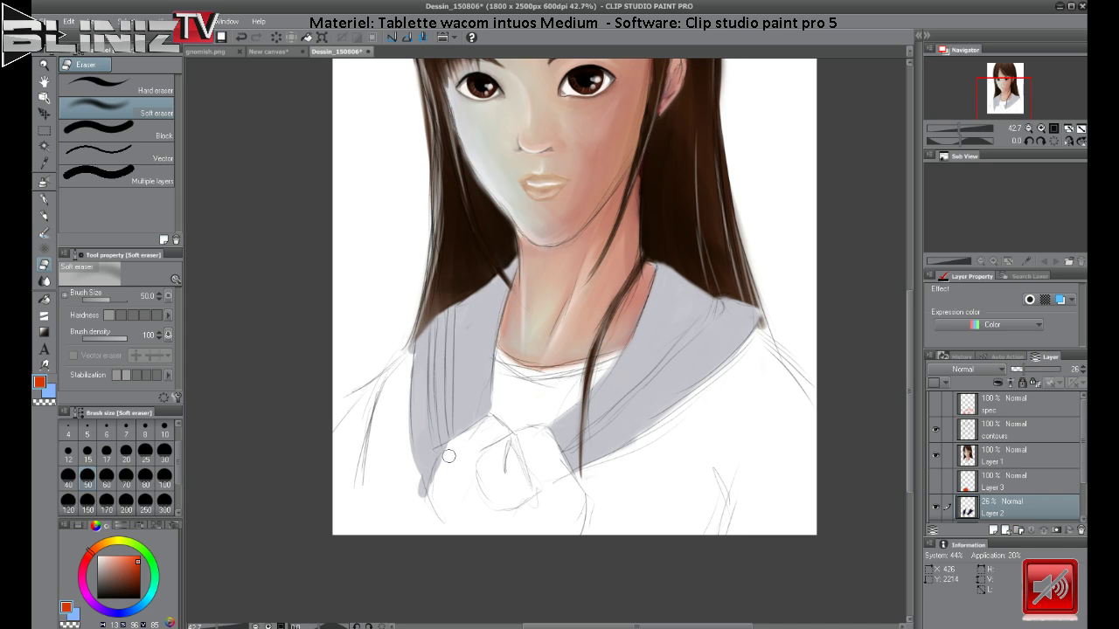
Trim the lower tip and outer edge of the left collar half with the Soft eraser at size 50.
left_click_drag(433, 500, 429, 487)
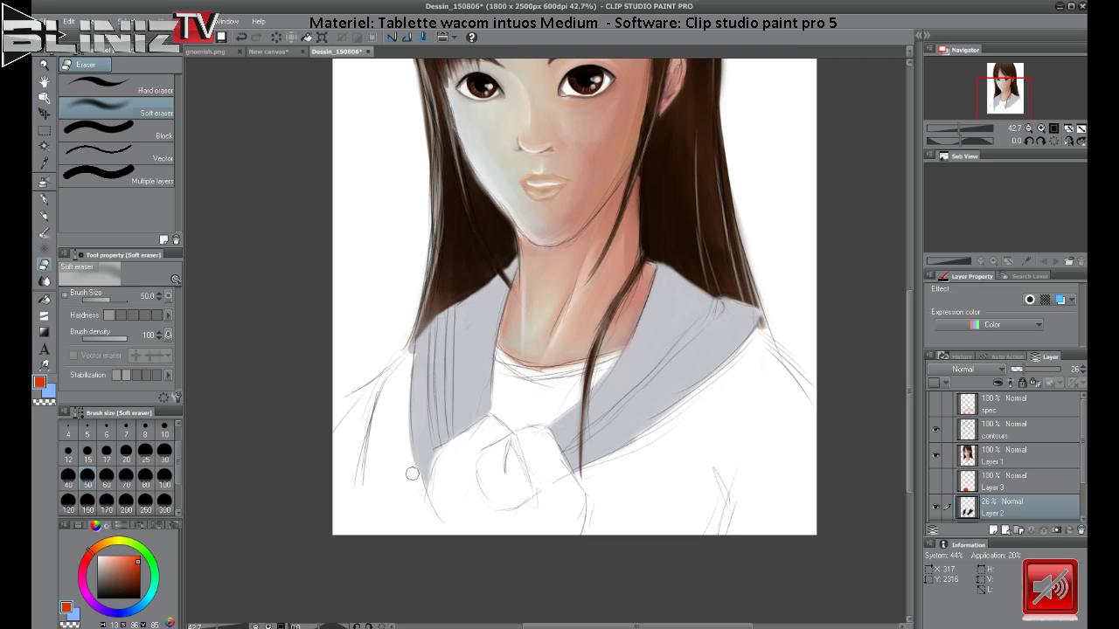
left_click_drag(407, 413, 412, 461)
left_click_drag(407, 339, 410, 329)
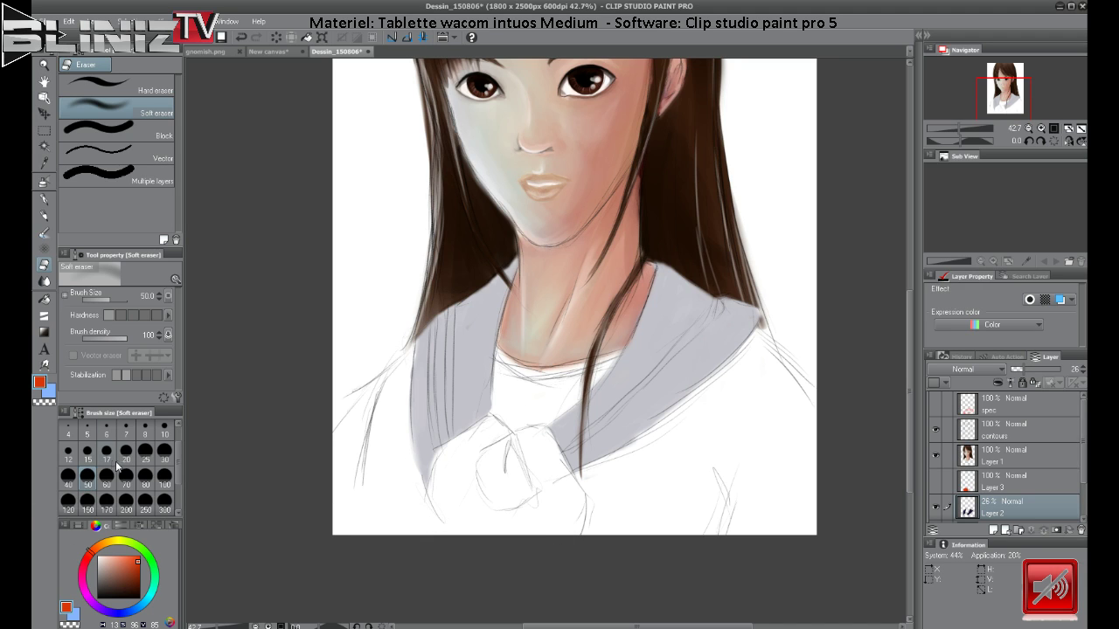
Erase two stripes on the left collar half and one on the right half with the Hard eraser at size 30.
left_click(124, 88)
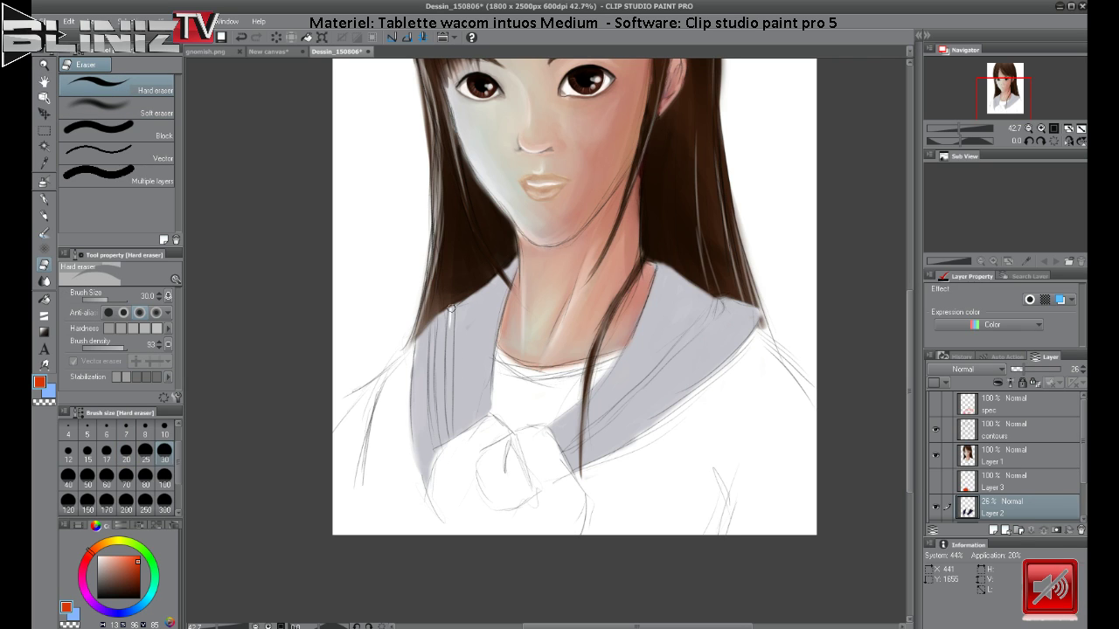
left_click_drag(451, 307, 447, 368)
mouse_move(449, 322)
left_mouse_down()
mouse_move(455, 463)
mouse_move(448, 364)
mouse_move(451, 452)
left_mouse_up()
mouse_move(439, 330)
left_mouse_down()
mouse_move(433, 440)
mouse_move(428, 378)
mouse_move(444, 472)
mouse_move(433, 402)
mouse_move(441, 461)
left_mouse_up()
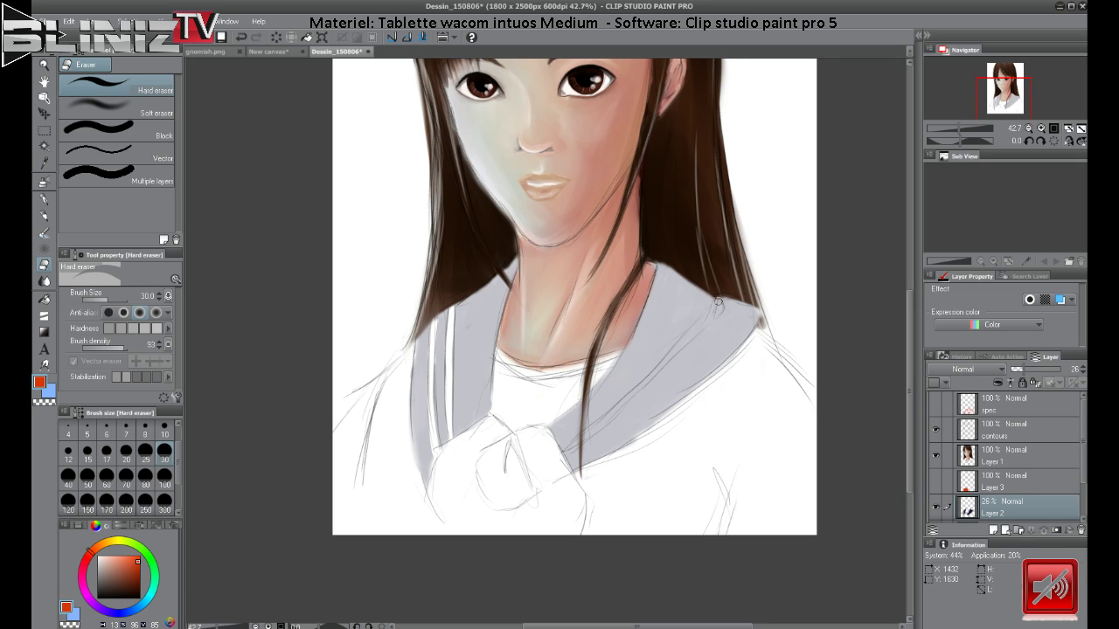
left_click_drag(715, 298, 581, 443)
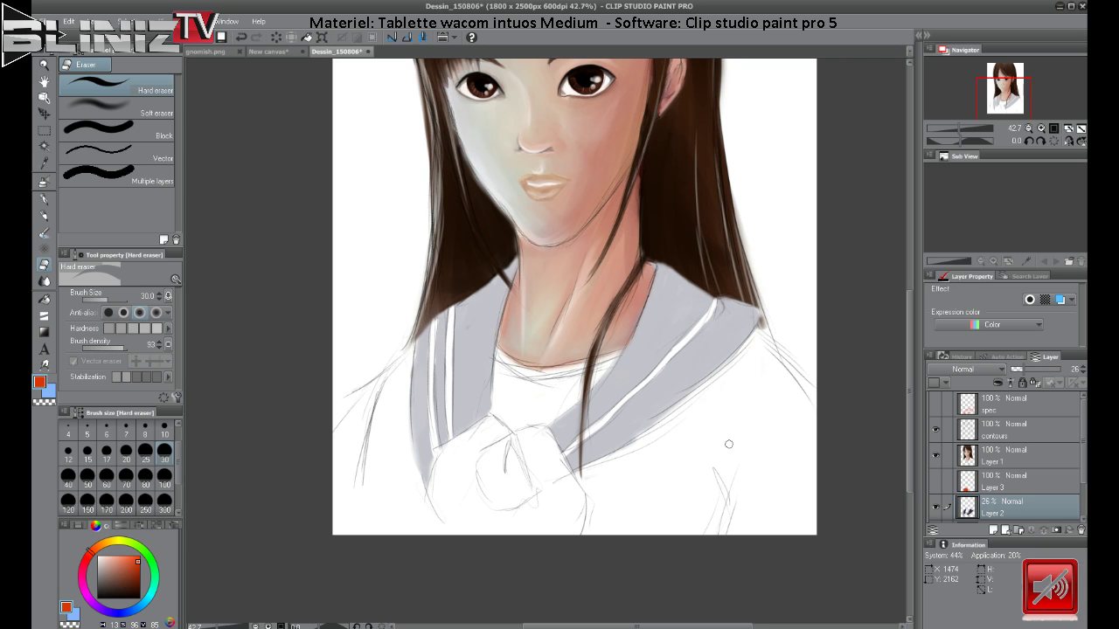
On the contours layer, draw a black guide line beside the right collar half's stripe with the Darker pencil at size 20.
left_click(1025, 435)
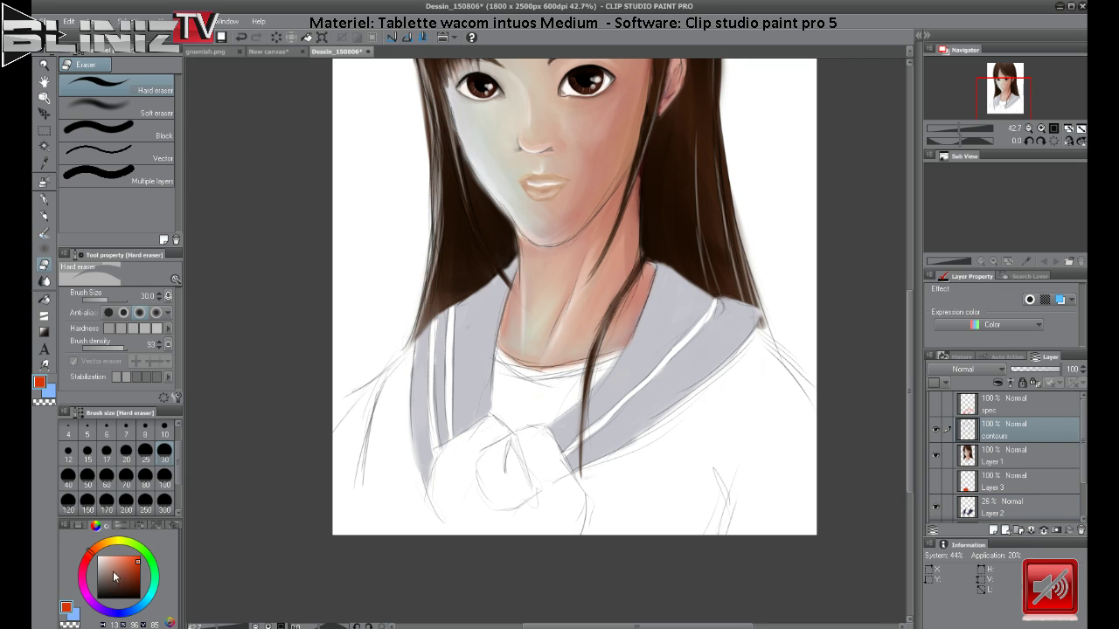
left_click(138, 598)
left_click(45, 218)
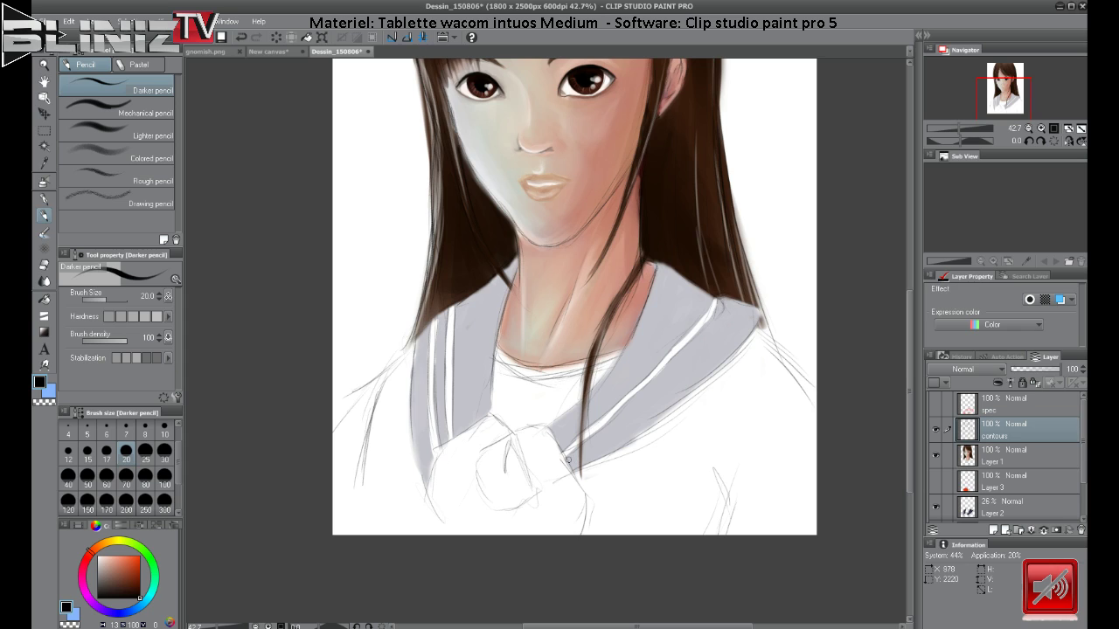
left_click_drag(585, 444, 567, 463)
left_click_drag(617, 430, 729, 308)
left_click_drag(699, 349, 730, 306)
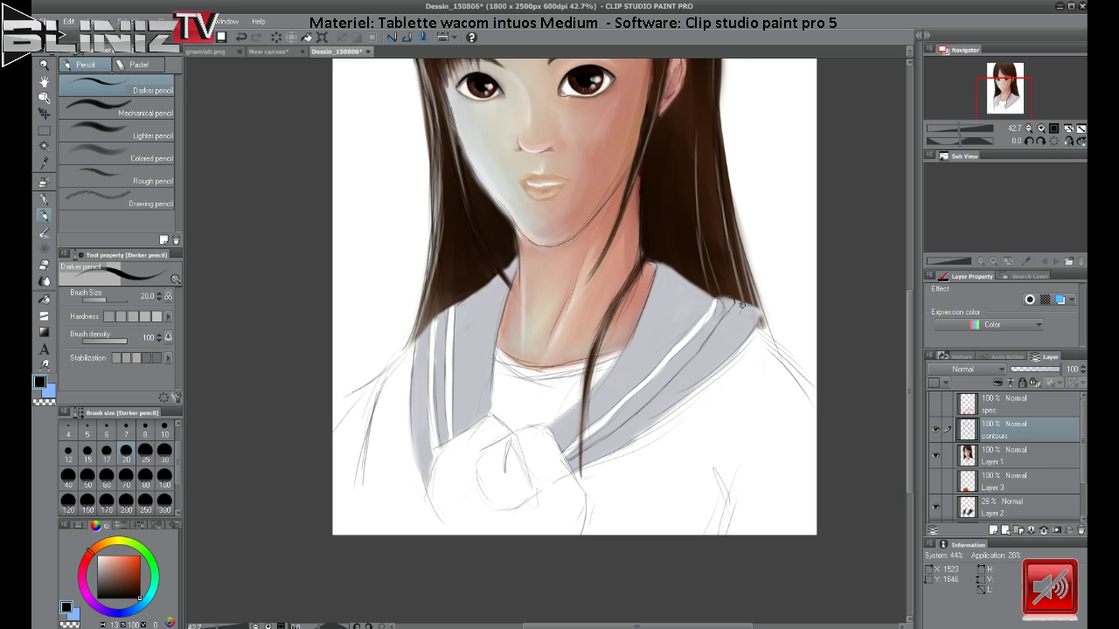
Try to draw a second guide line for the outer stripe, from the right shoulder down to the knot.
left_click_drag(741, 305, 691, 368)
left_click_drag(699, 358, 645, 416)
left_click_drag(678, 383, 573, 463)
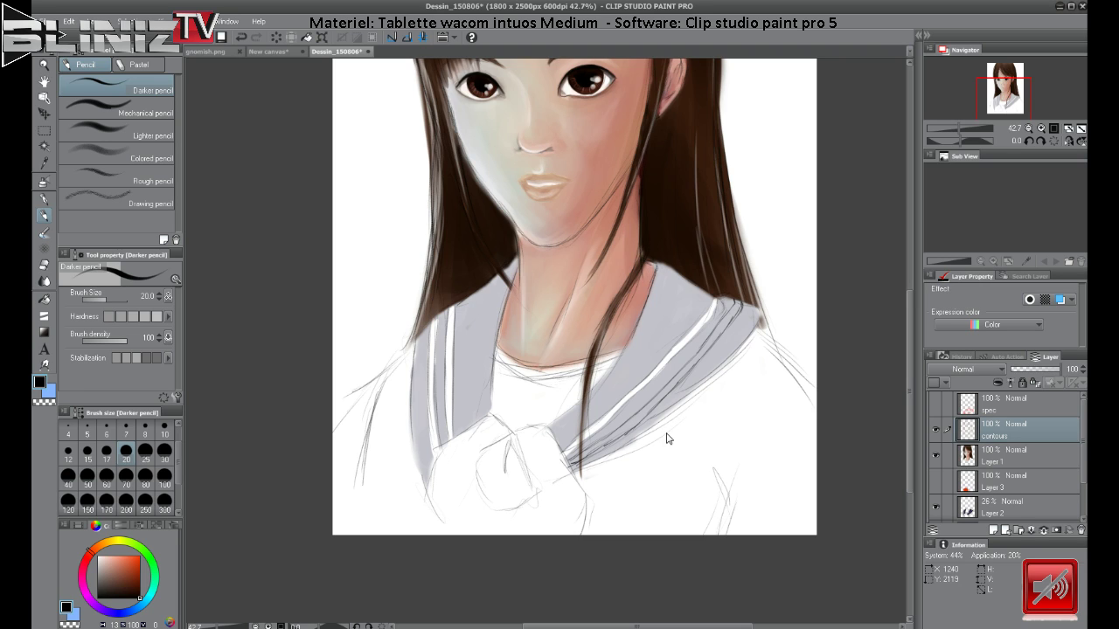
Undo the latest pencil strokes of the outer stripe's guide line on the right collar half.
key("ctrl+z")
key("ctrl+z")
key("ctrl+z")
key("ctrl+z")
key("ctrl+z")
key("ctrl+z")
key("ctrl+z")
key("ctrl+z")
key("ctrl+z")
key("ctrl+z")
key("ctrl+z")
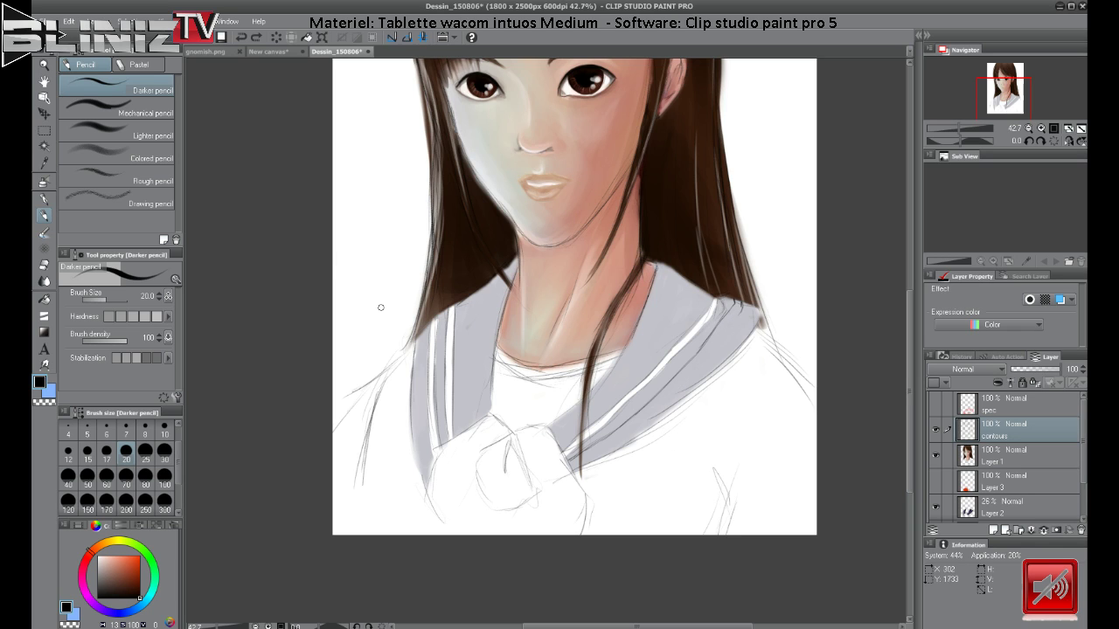
Outline the scarf's left side, central knot and right side in black with the Rough pencil at size 12.
left_click(151, 181)
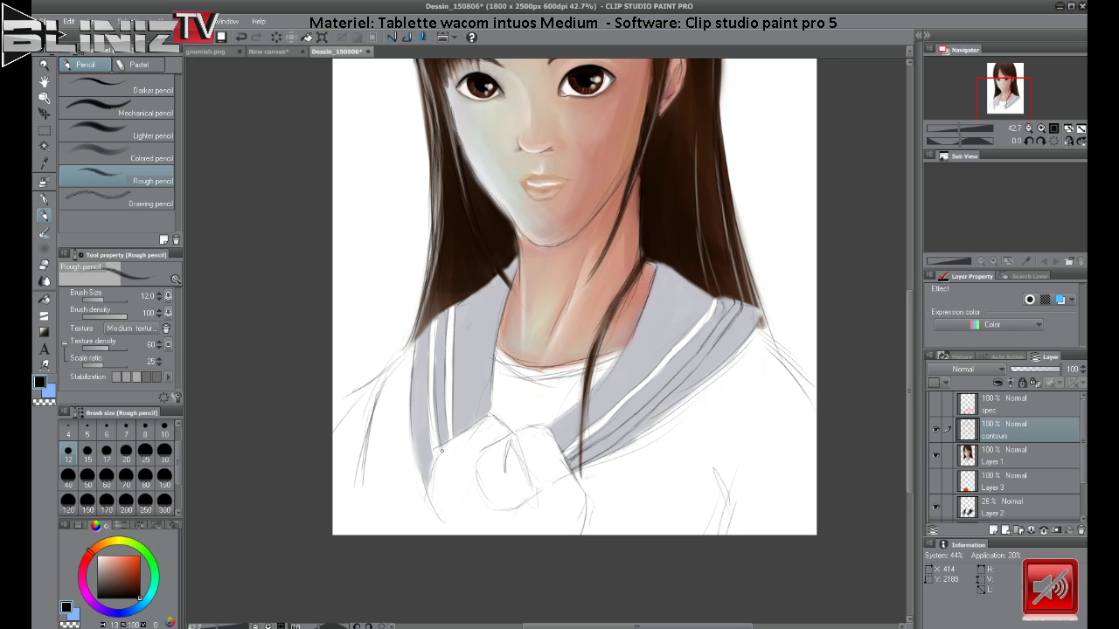
mouse_move(442, 452)
left_mouse_down()
mouse_move(438, 526)
mouse_move(422, 494)
mouse_move(428, 526)
left_mouse_up()
mouse_move(432, 452)
left_mouse_down()
mouse_move(489, 415)
mouse_move(508, 435)
mouse_move(493, 416)
mouse_move(484, 504)
left_mouse_up()
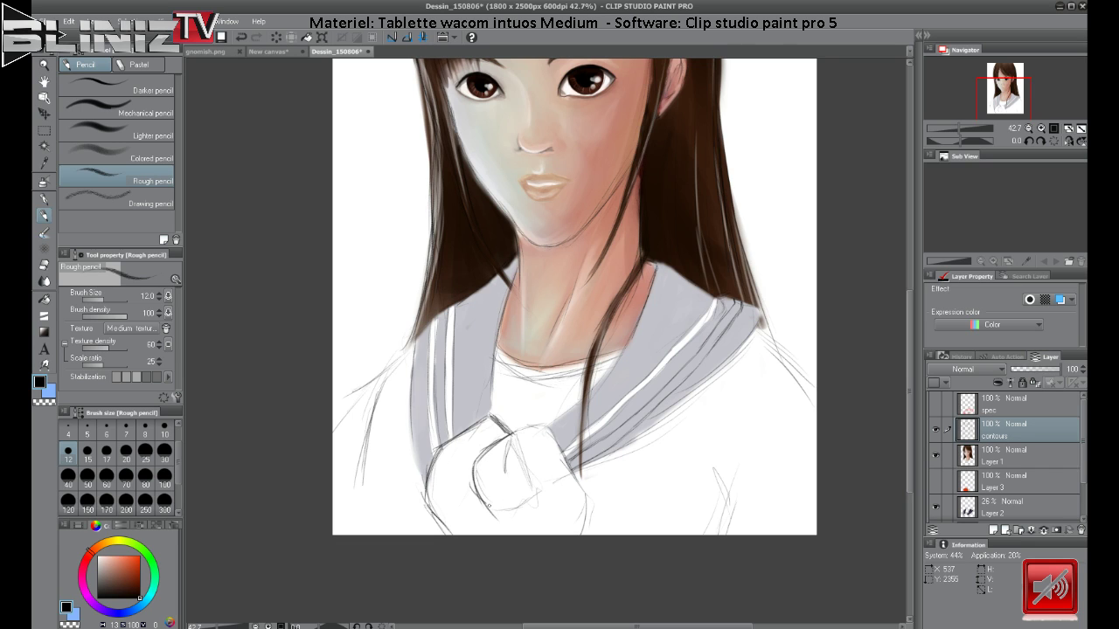
mouse_move(493, 452)
left_mouse_down()
mouse_move(538, 424)
mouse_move(569, 475)
left_mouse_up()
left_click_drag(542, 428, 581, 489)
mouse_move(559, 459)
left_mouse_down()
mouse_move(593, 538)
mouse_move(591, 506)
mouse_move(581, 536)
left_mouse_up()
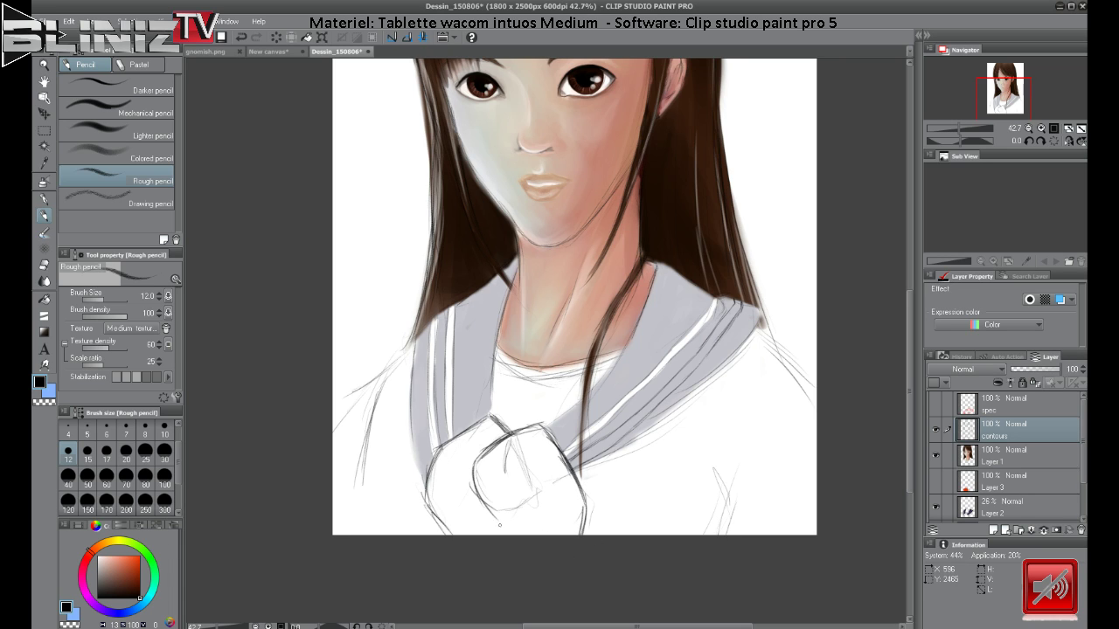
Define the lower edge of the central knot and clear the stray sketch lines inside and below it.
mouse_move(496, 516)
left_mouse_down()
mouse_move(551, 481)
mouse_move(512, 506)
left_mouse_up()
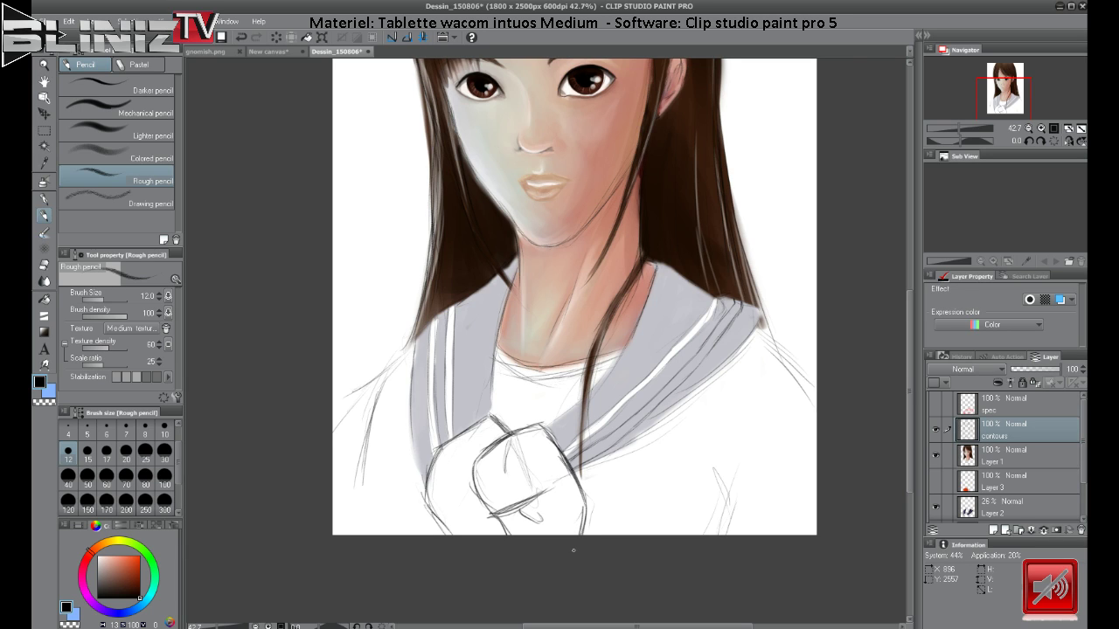
mouse_move(508, 429)
left_mouse_down()
mouse_move(516, 459)
mouse_move(504, 455)
mouse_move(529, 438)
left_mouse_up()
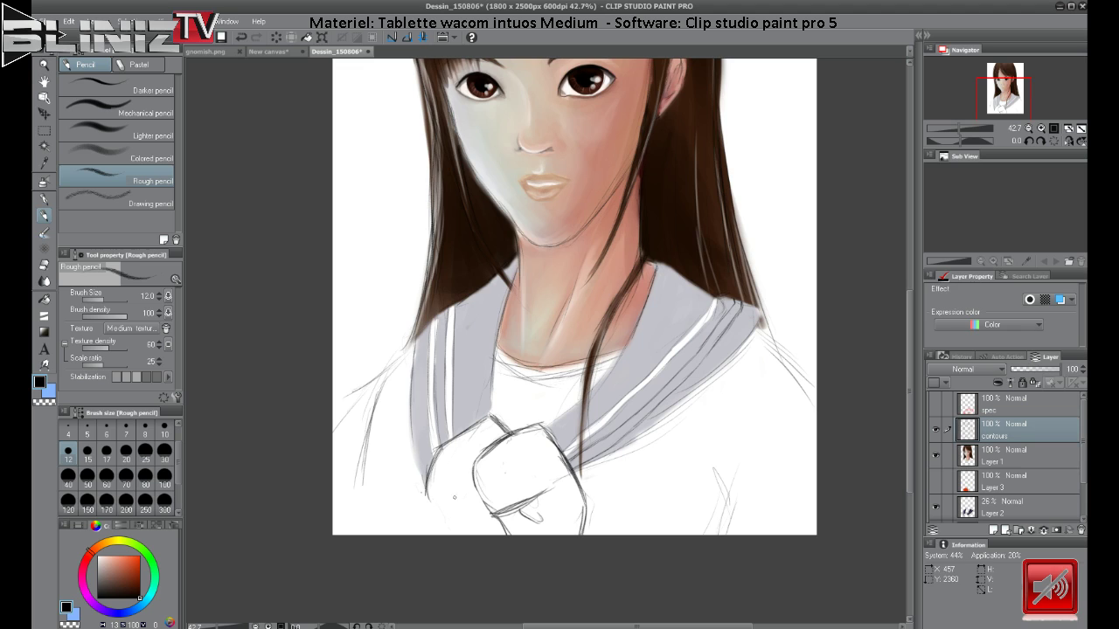
left_click_drag(431, 500, 475, 567)
left_click_drag(530, 524, 549, 516)
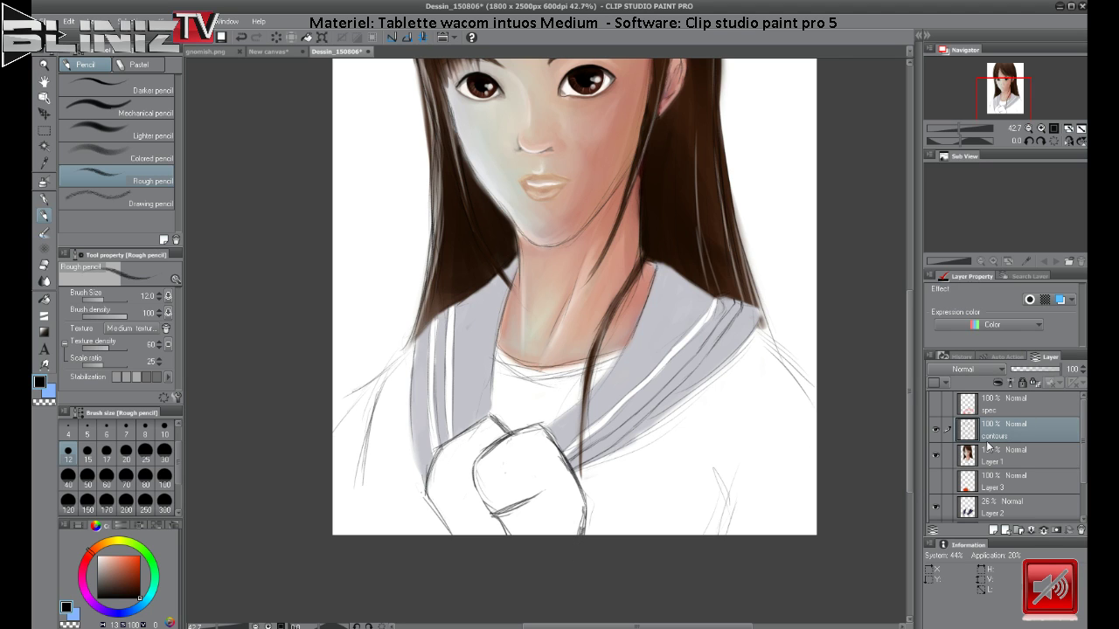
Restore Layer 2 to 100% opacity and erase the upper part of a second stripe on the right collar half.
left_click(1019, 512)
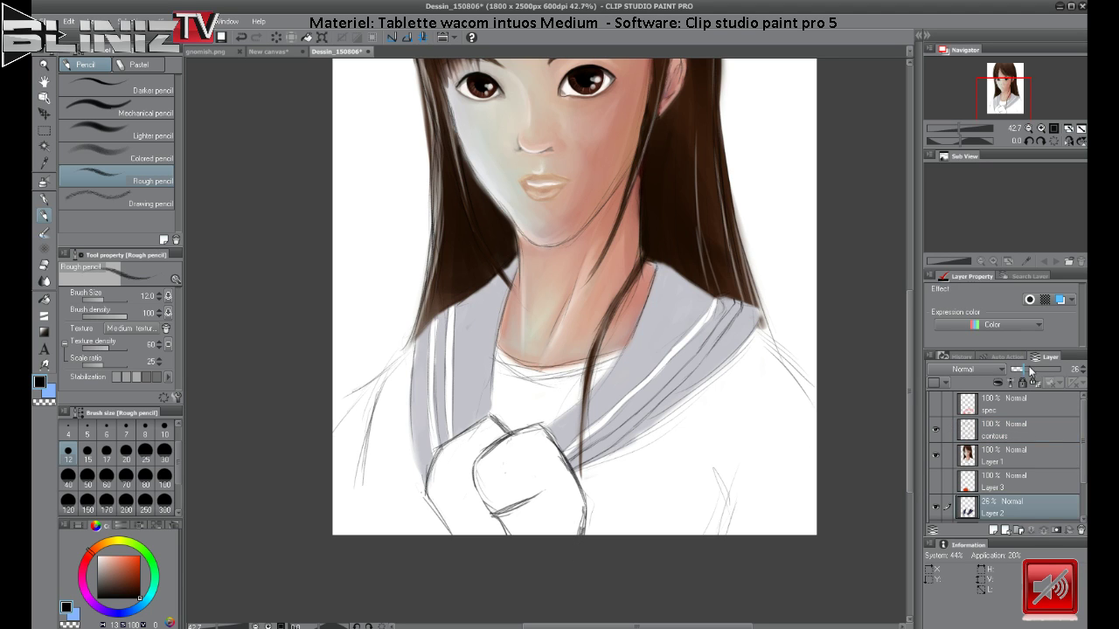
left_click_drag(1031, 369, 1060, 369)
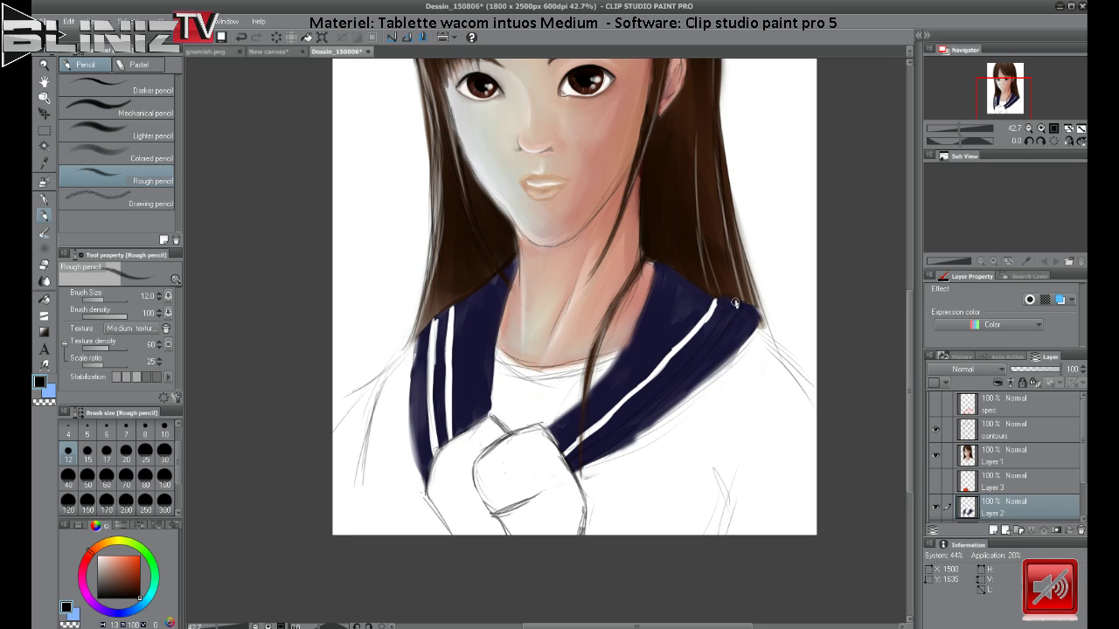
left_click_drag(739, 303, 706, 340)
left_click_drag(736, 304, 690, 362)
mouse_move(734, 307)
left_mouse_down()
mouse_move(713, 336)
mouse_move(739, 302)
mouse_move(688, 365)
left_mouse_up()
left_click_drag(716, 337, 649, 406)
left_click_drag(701, 350, 614, 443)
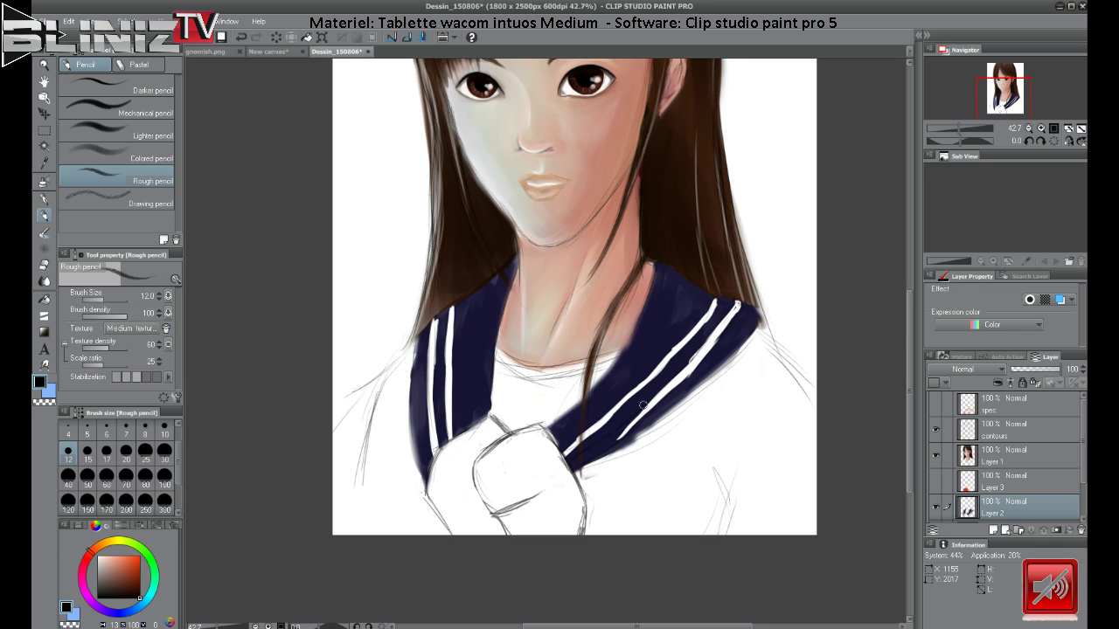
Extend the right collar half's second erased stripe down to the scarf knot.
left_click_drag(645, 405, 612, 432)
left_click_drag(656, 396, 598, 445)
left_click_drag(651, 400, 563, 473)
left_click_drag(637, 414, 589, 454)
left_click_drag(631, 421, 579, 463)
Refine the left collar half's outer stripe and outer border in black with Transparent watercolor at size 12.
left_click(44, 232)
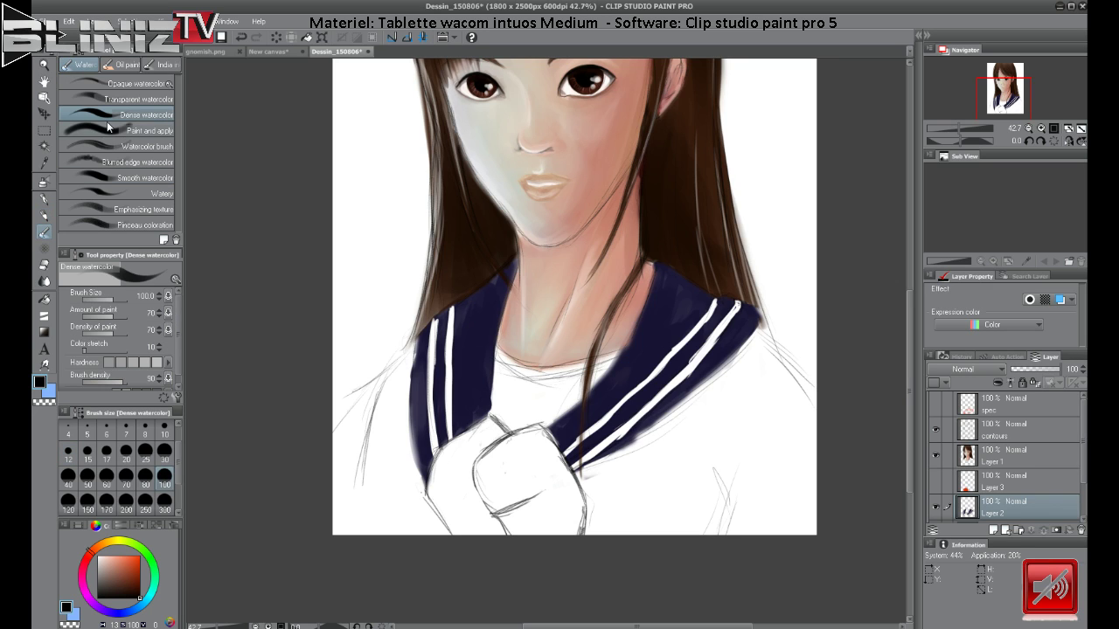
left_click(122, 98)
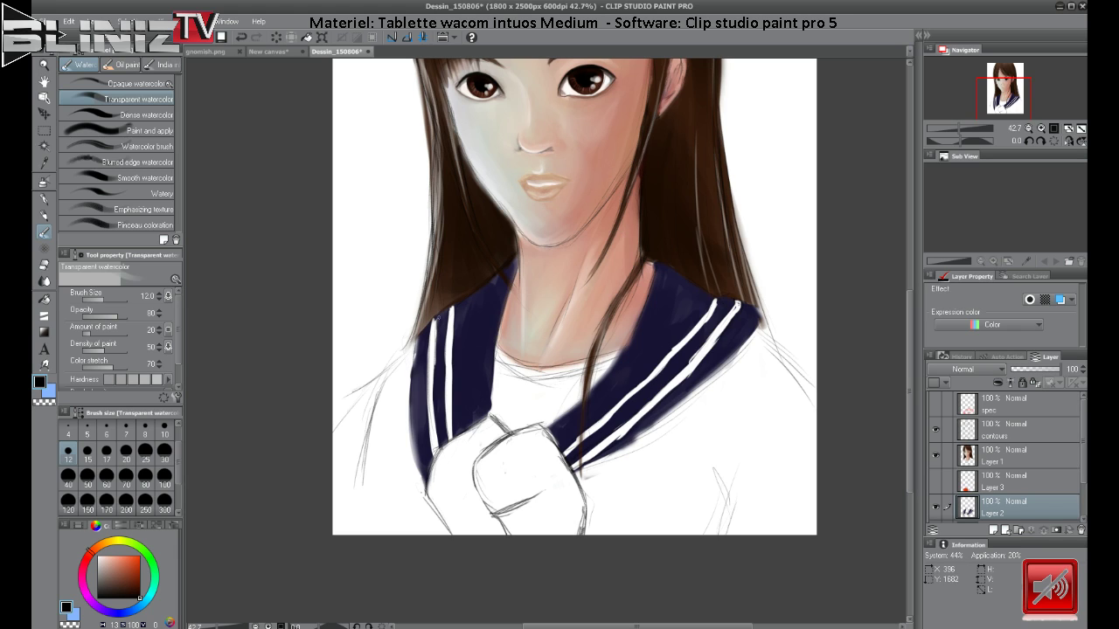
left_click_drag(436, 327, 435, 381)
left_click_drag(429, 346, 428, 427)
mouse_move(427, 385)
left_mouse_down()
mouse_move(431, 446)
mouse_move(428, 418)
left_mouse_up()
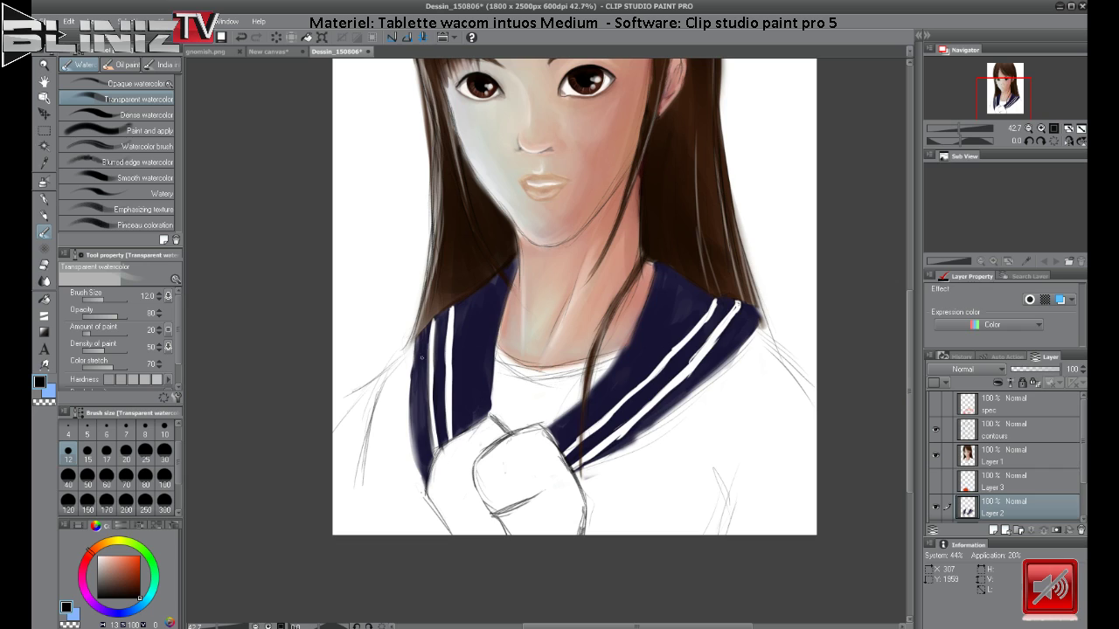
left_click_drag(417, 398, 411, 467)
Darken the edges of the left collar half's inner stripe and touch up the outer stripe with the same brush.
left_click_drag(448, 306, 447, 418)
left_click_drag(446, 374, 447, 428)
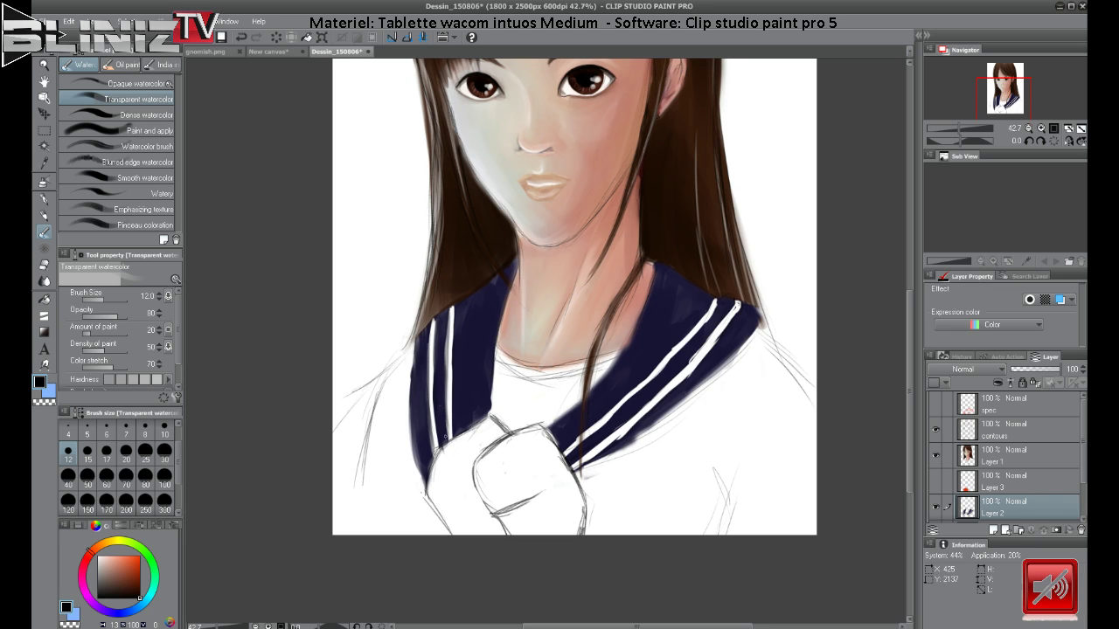
left_click_drag(436, 320, 436, 390)
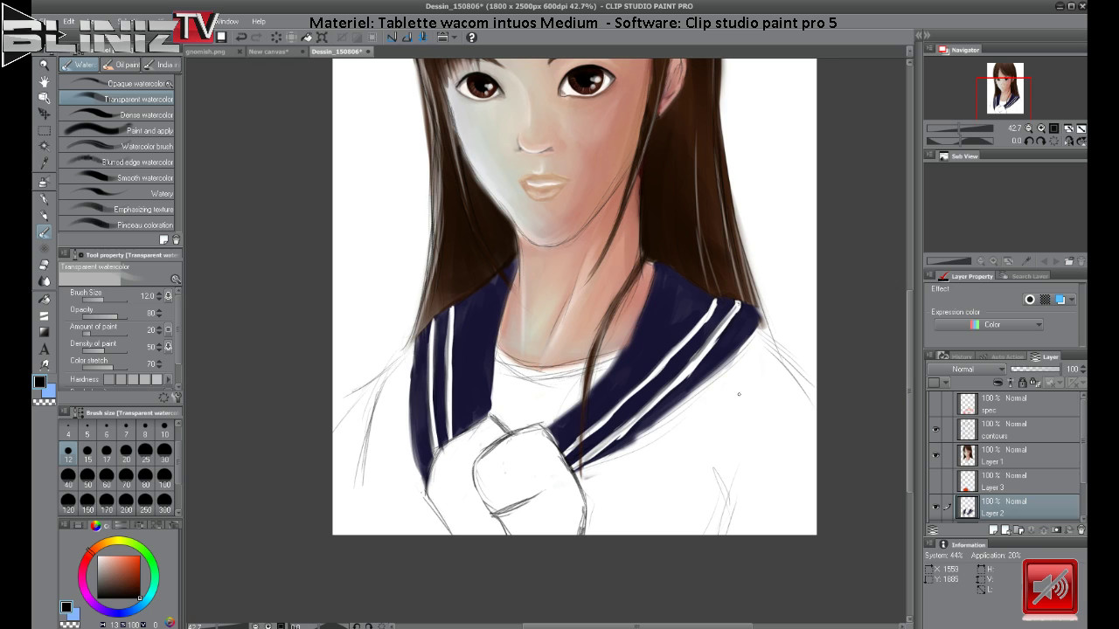
Smooth the navy fill of both collar halves with Blur at size 80, undoing the first strokes over the left half's stripes.
left_click(43, 279)
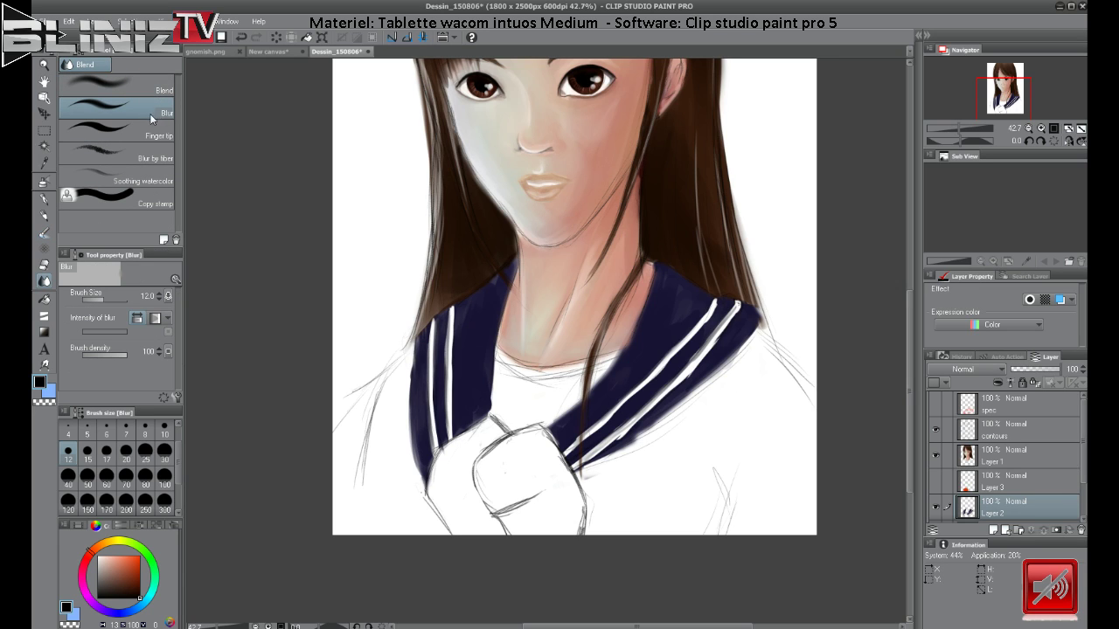
left_click(145, 480)
mouse_move(431, 357)
left_mouse_down()
mouse_move(427, 487)
mouse_move(419, 396)
mouse_move(425, 459)
left_mouse_up()
left_click_drag(443, 320, 438, 313)
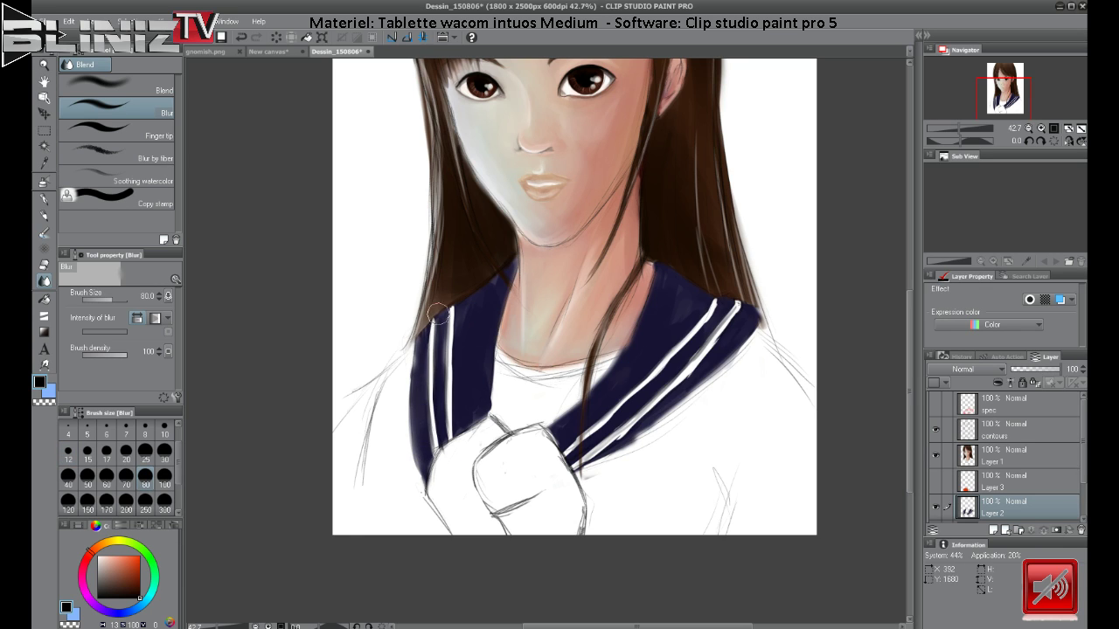
key("ctrl+z")
key("ctrl+z")
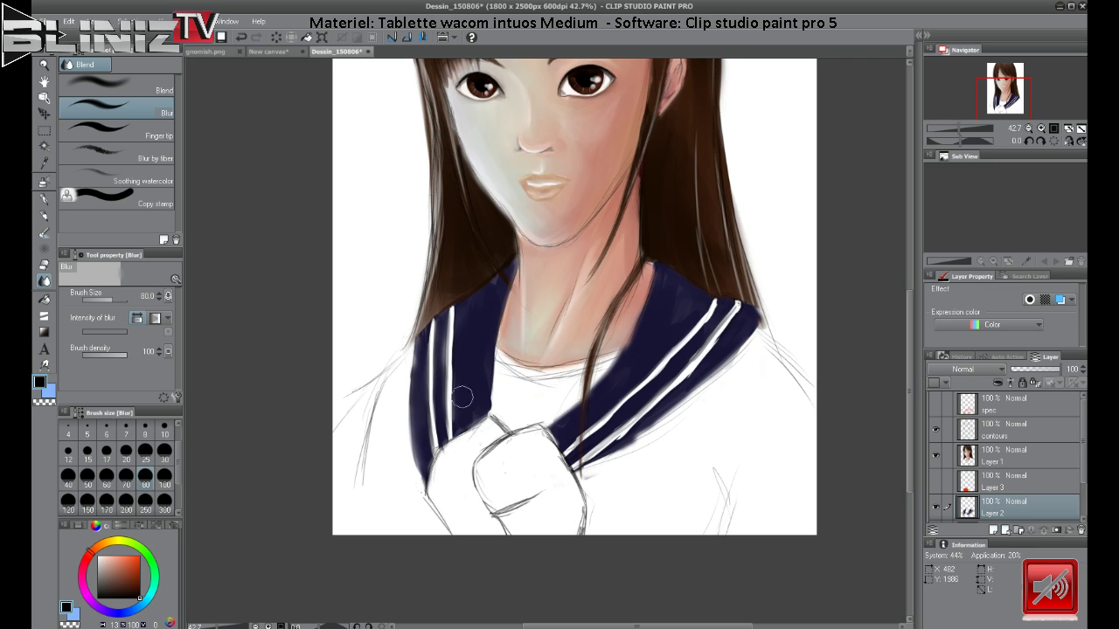
left_click_drag(463, 397, 469, 407)
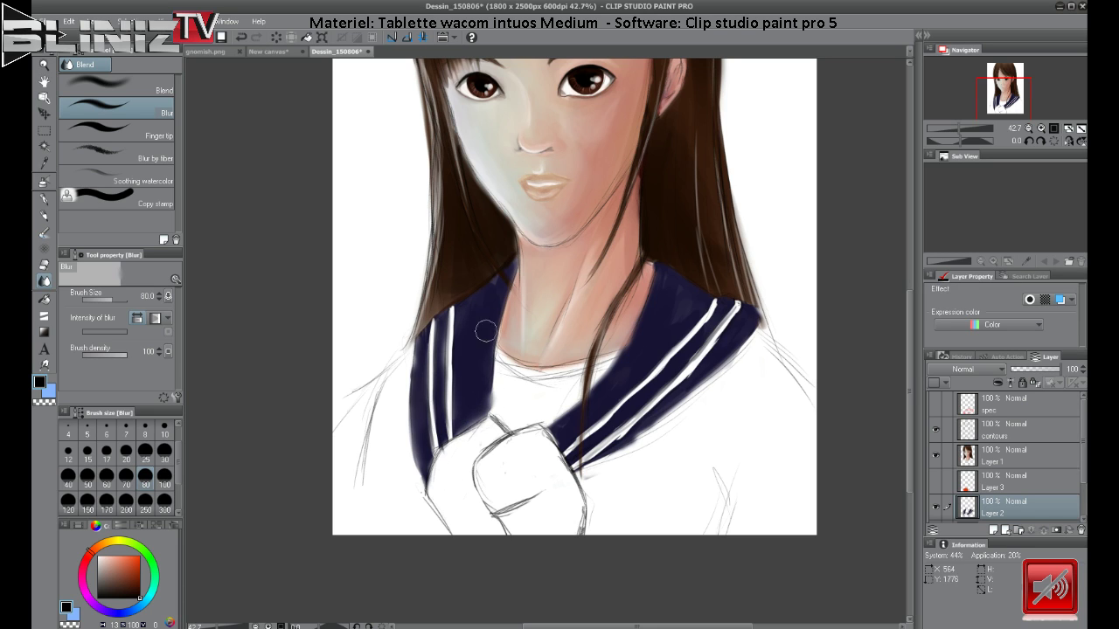
left_click_drag(486, 330, 493, 306)
left_click_drag(638, 320, 659, 306)
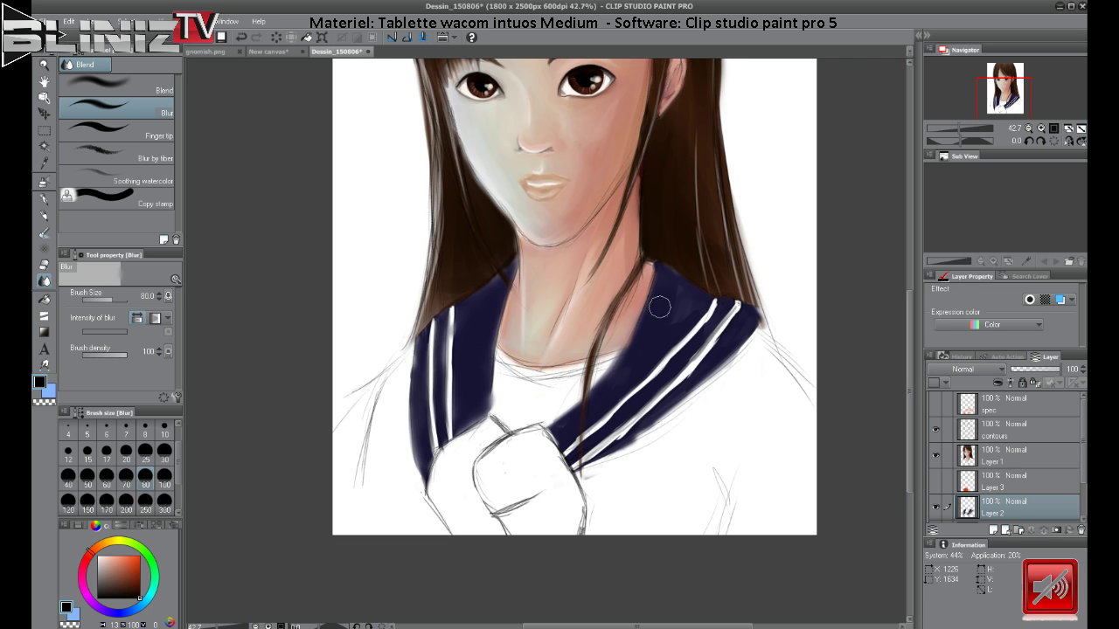
left_click_drag(642, 347, 595, 400)
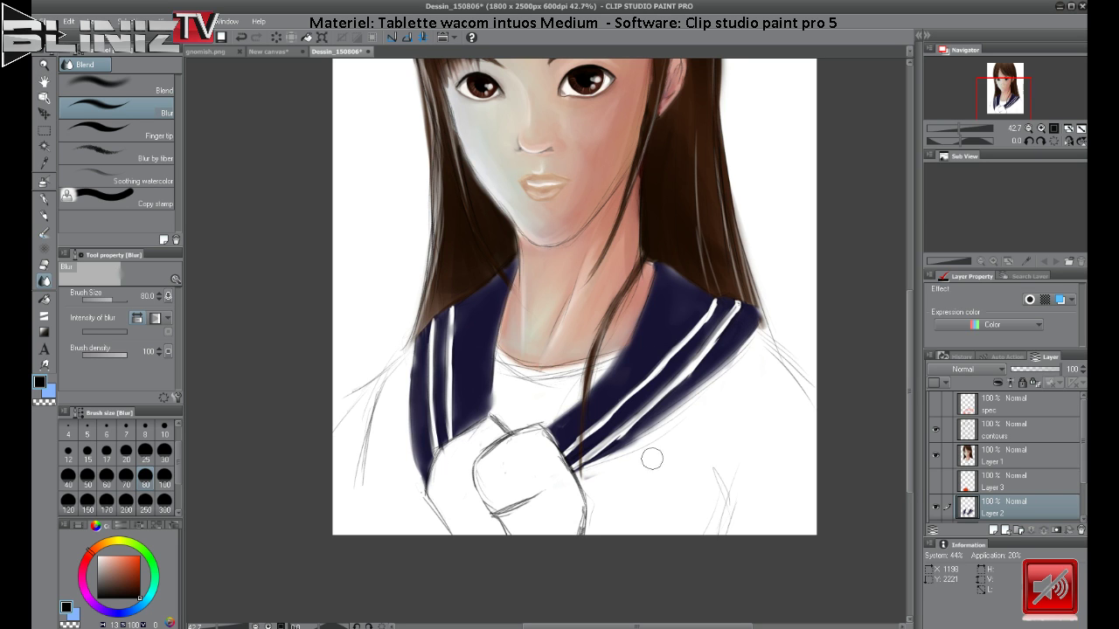
Soften the left collar half's outer edge and its upper end near the shoulder with the same blur.
left_click(997, 94)
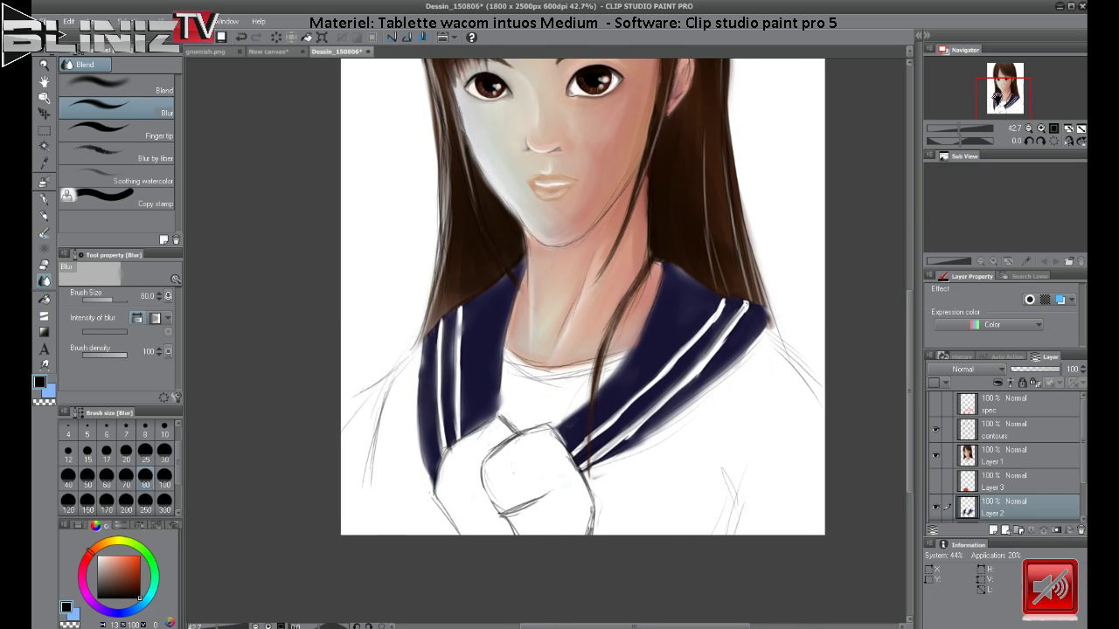
left_click_drag(997, 94, 1003, 93)
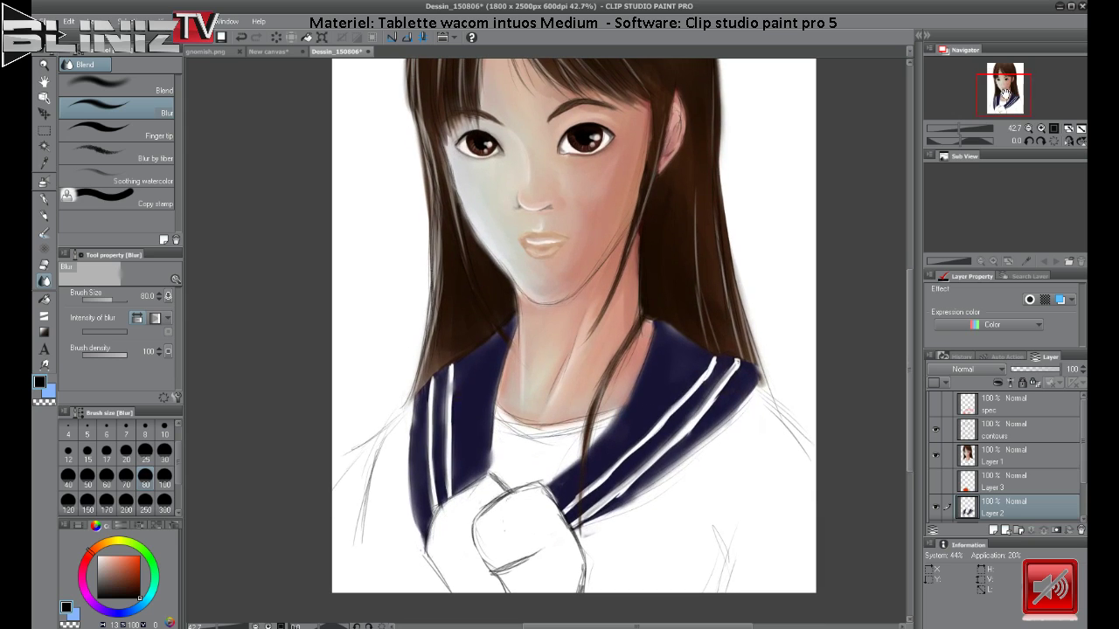
mouse_move(411, 407)
left_mouse_down()
mouse_move(409, 446)
mouse_move(411, 396)
mouse_move(409, 451)
mouse_move(415, 419)
left_mouse_up()
mouse_move(411, 394)
left_mouse_down()
mouse_move(403, 472)
mouse_move(406, 459)
left_mouse_up()
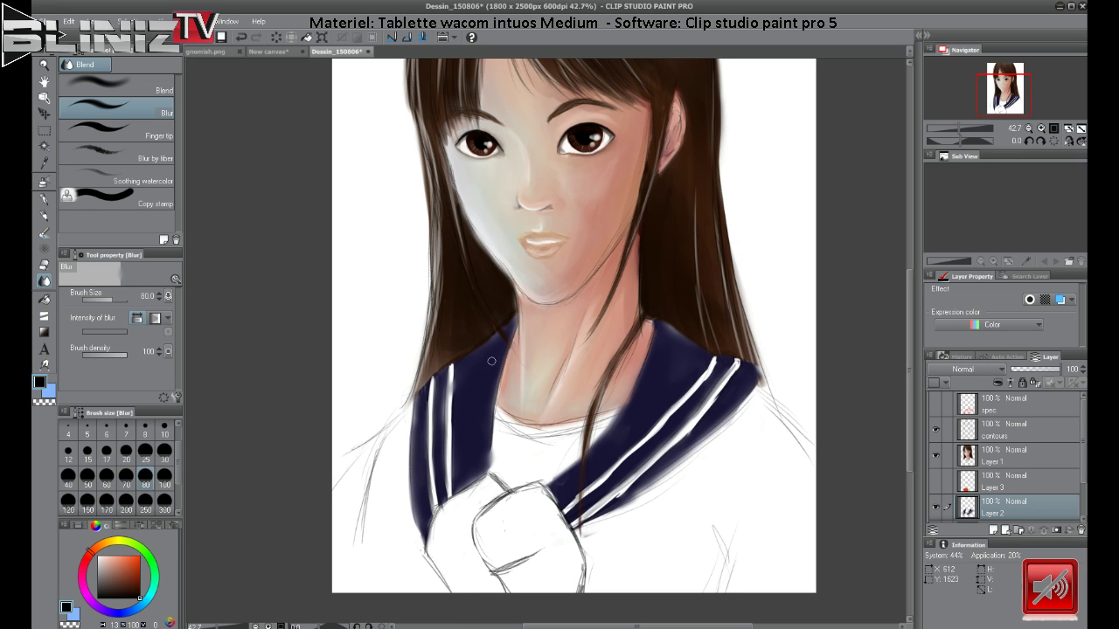
left_click_drag(450, 362, 435, 376)
Clean up the right collar half's lower outer edge with the Soft eraser at size 20.
left_click(43, 264)
left_click(136, 115)
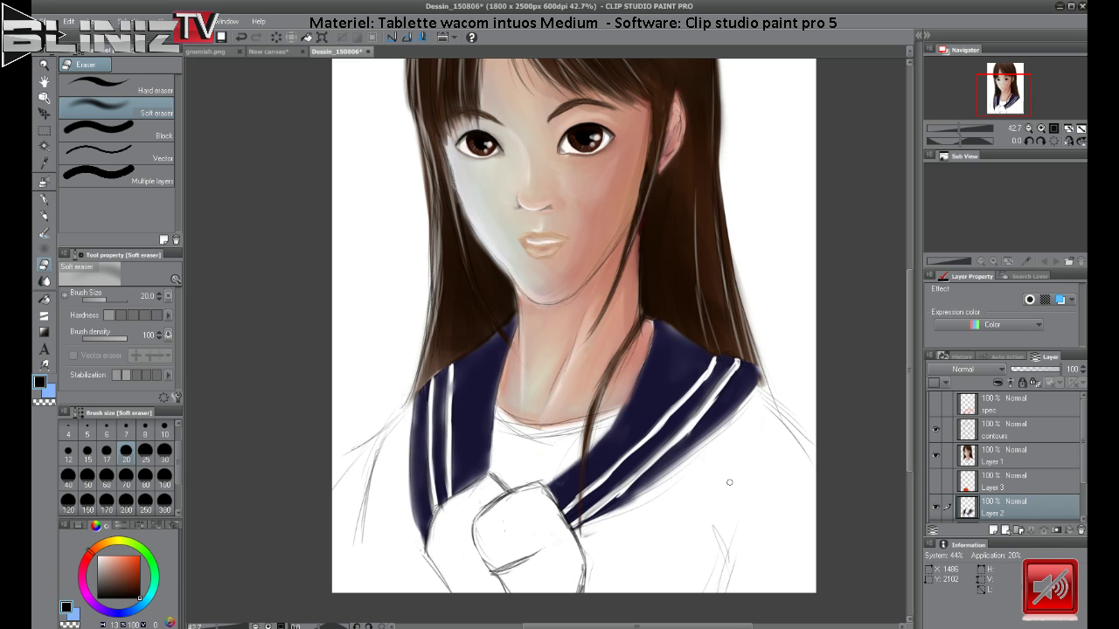
mouse_move(655, 494)
left_mouse_down()
mouse_move(624, 506)
mouse_move(667, 471)
mouse_move(621, 506)
mouse_move(737, 414)
mouse_move(618, 503)
left_mouse_up()
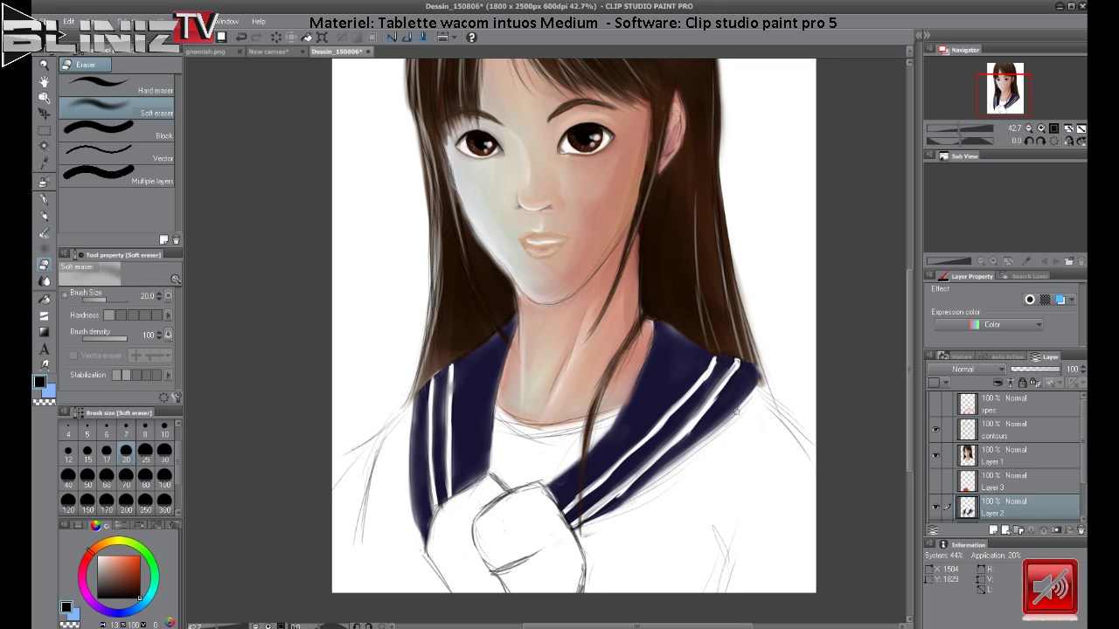
left_click_drag(736, 411, 731, 413)
Paint the undershirt inside the neckline light grey on a new layer with Opaque watercolor at size 70, clearing the spill over the collar.
mouse_move(111, 573)
left_mouse_down()
mouse_move(95, 573)
mouse_move(97, 559)
left_mouse_up()
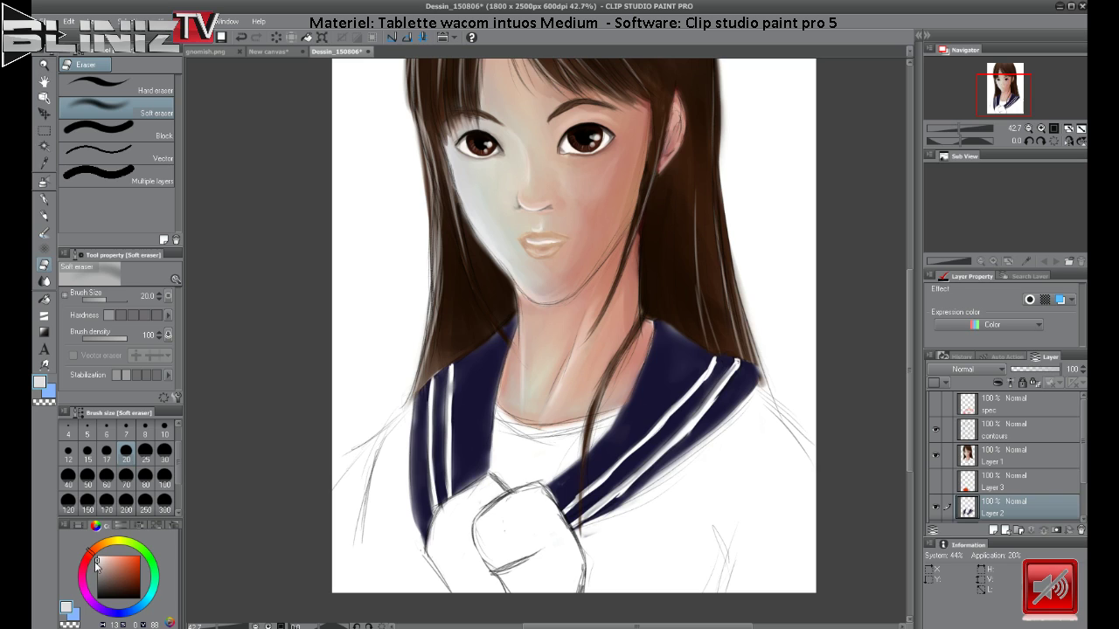
left_click(993, 529)
left_click(44, 231)
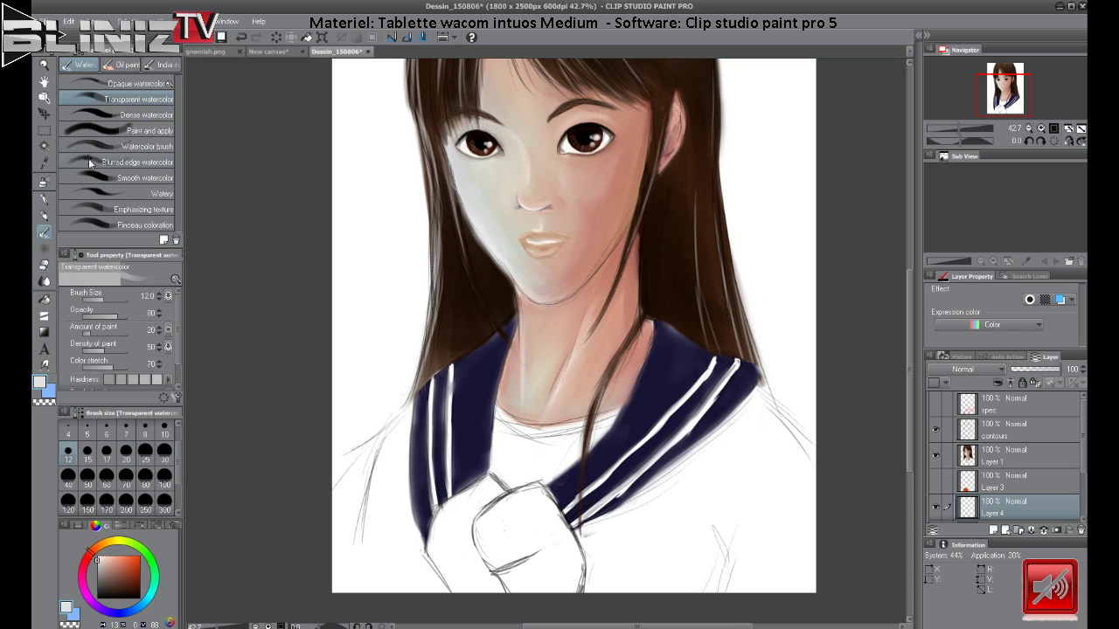
left_click(115, 84)
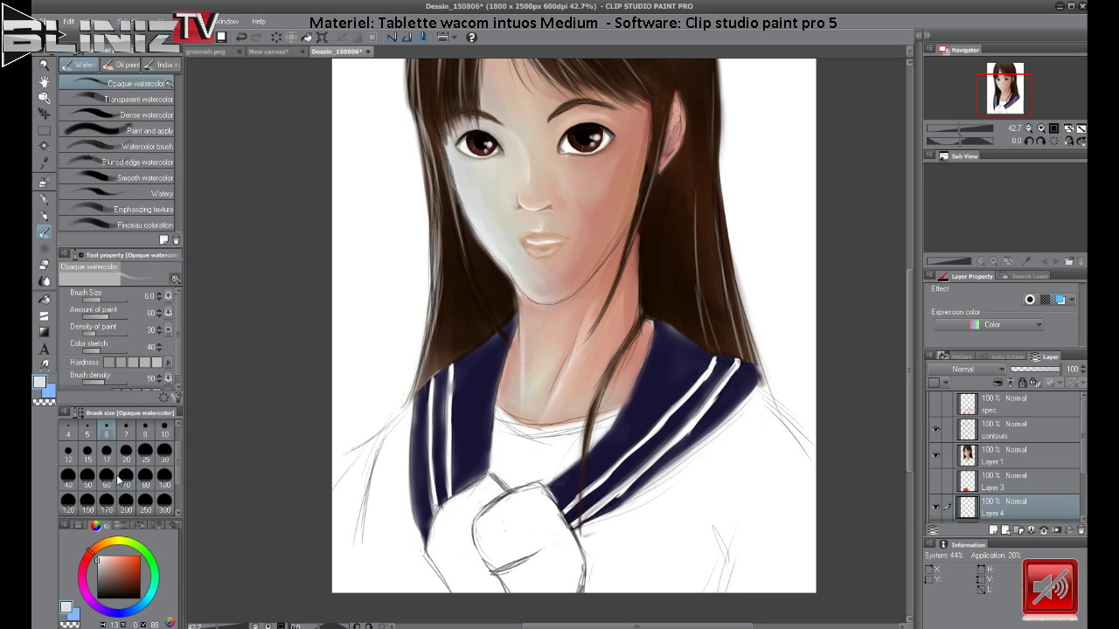
left_click(122, 479)
mouse_move(498, 423)
left_mouse_down()
mouse_move(542, 429)
mouse_move(500, 430)
mouse_move(574, 417)
mouse_move(525, 439)
mouse_move(586, 419)
mouse_move(530, 448)
mouse_move(616, 410)
mouse_move(562, 465)
mouse_move(509, 491)
mouse_move(513, 438)
mouse_move(497, 450)
mouse_move(513, 474)
mouse_move(558, 457)
mouse_move(508, 421)
left_mouse_up()
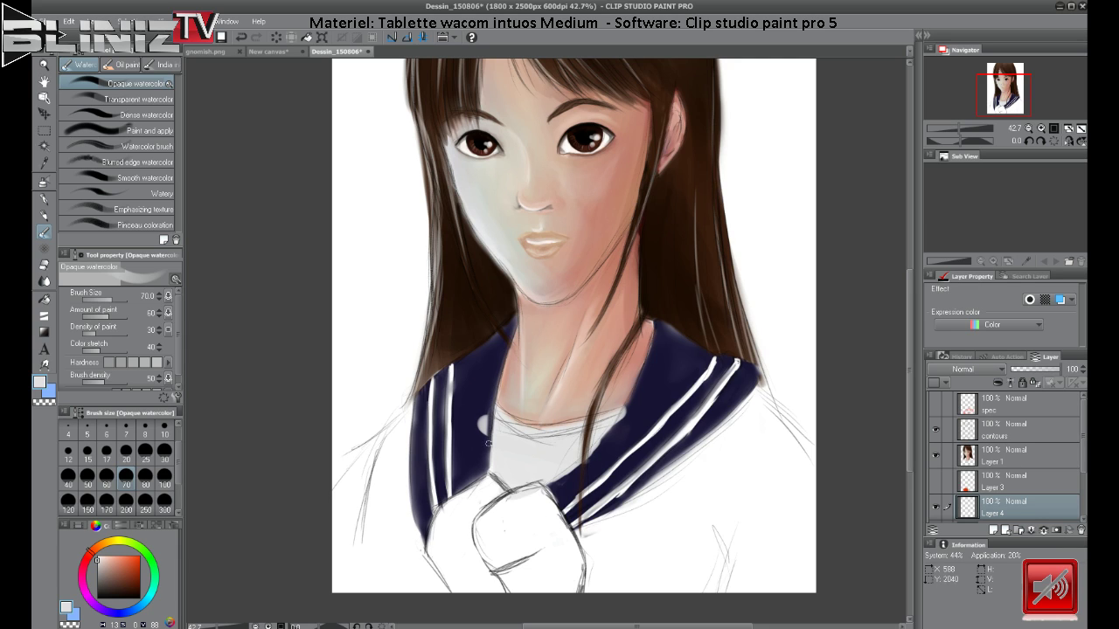
mouse_move(487, 442)
left_mouse_down()
mouse_move(481, 410)
mouse_move(476, 437)
left_mouse_up()
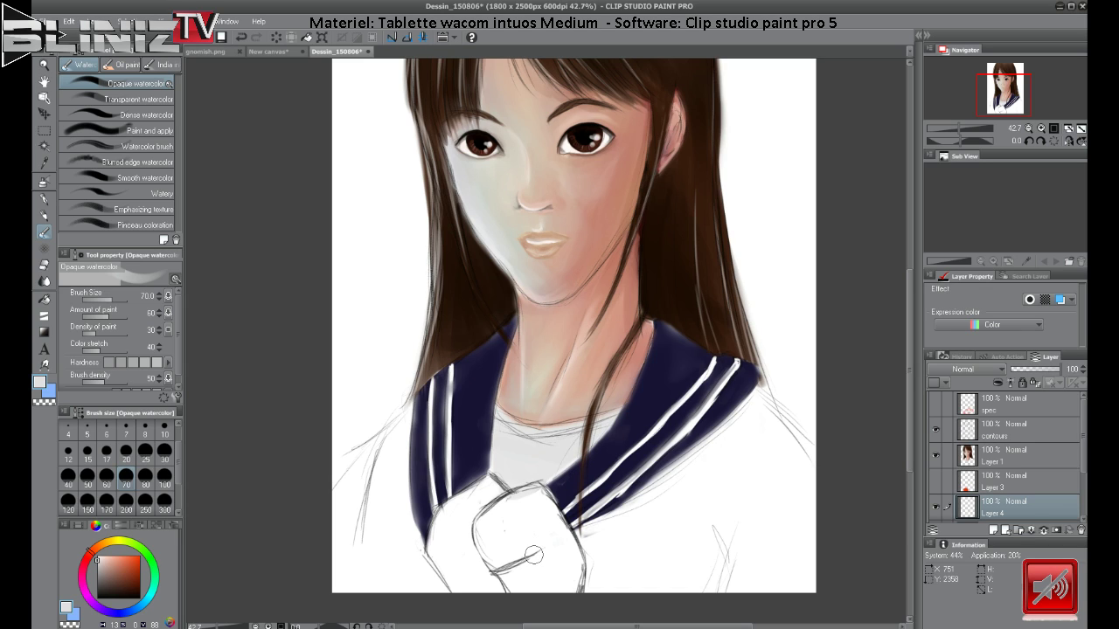
Show and select Layer 3, sample the scarf's red and even out the scarf knot's fill within its contour.
left_click(936, 481)
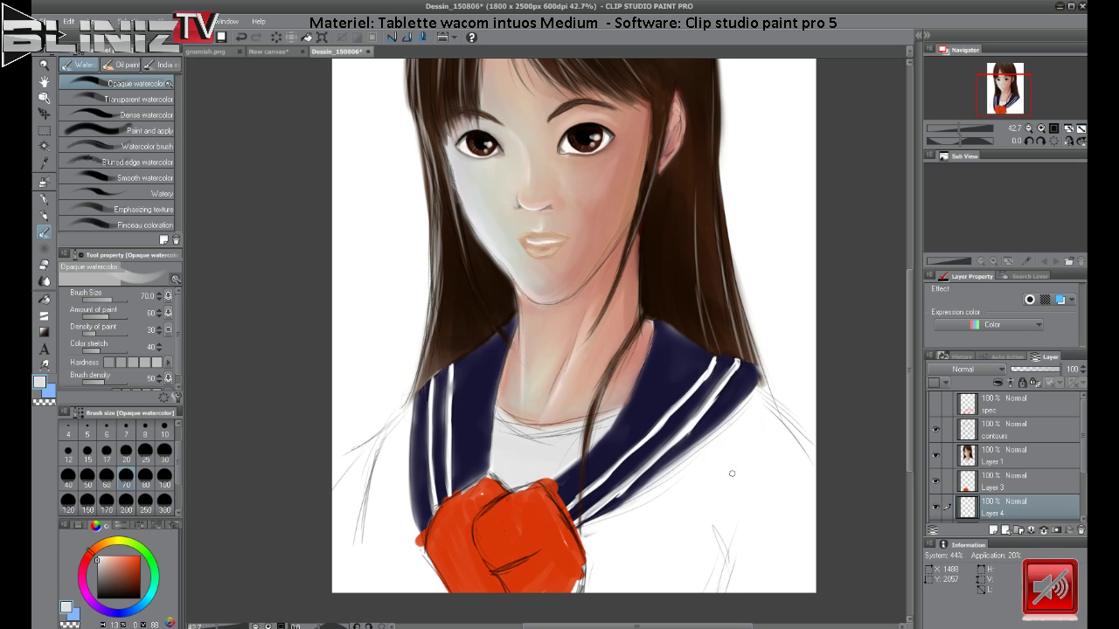
left_click(1010, 483)
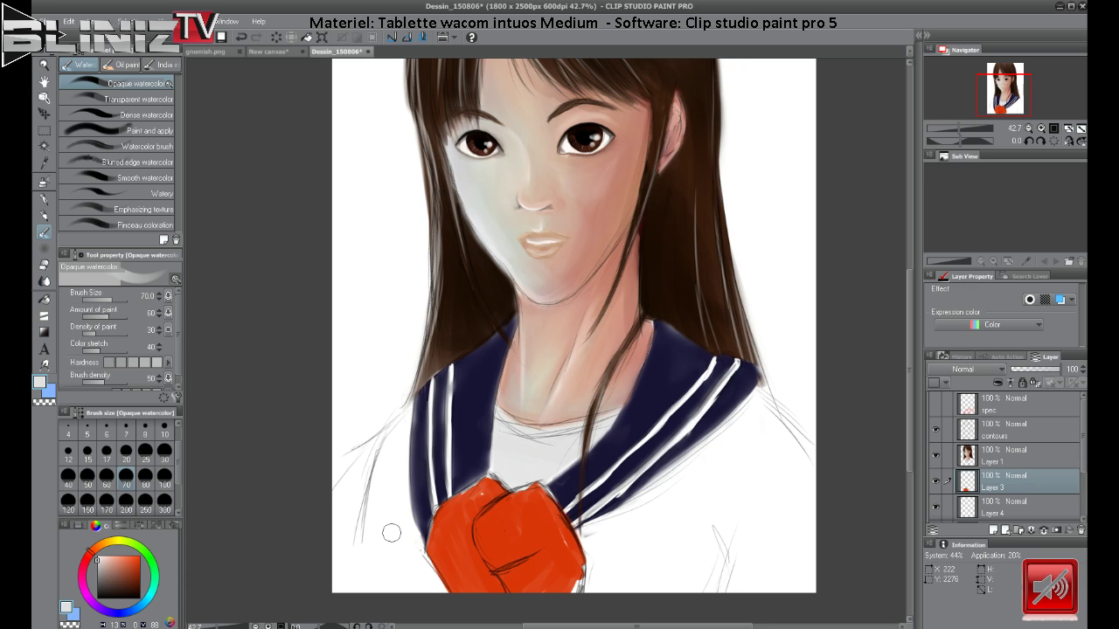
left_click(563, 535, "alt")
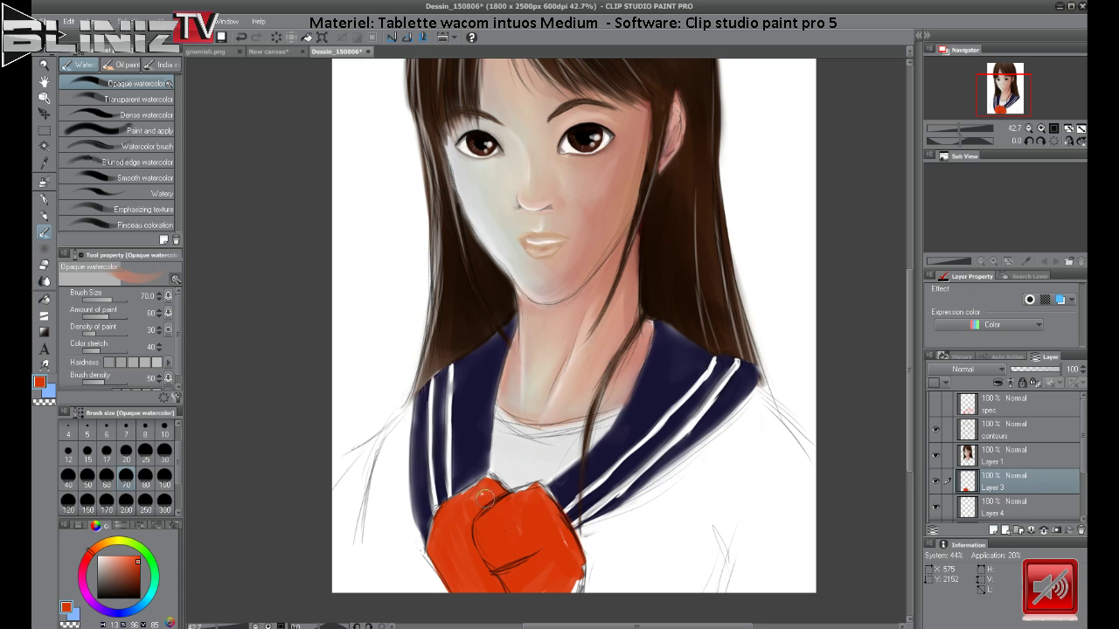
mouse_move(485, 497)
left_mouse_down()
mouse_move(454, 514)
mouse_move(463, 532)
mouse_move(440, 519)
mouse_move(439, 552)
mouse_move(445, 517)
mouse_move(466, 520)
mouse_move(545, 597)
mouse_move(536, 561)
mouse_move(552, 509)
mouse_move(582, 574)
mouse_move(529, 450)
mouse_move(542, 520)
mouse_move(547, 491)
mouse_move(546, 503)
mouse_move(531, 492)
mouse_move(500, 498)
left_mouse_up()
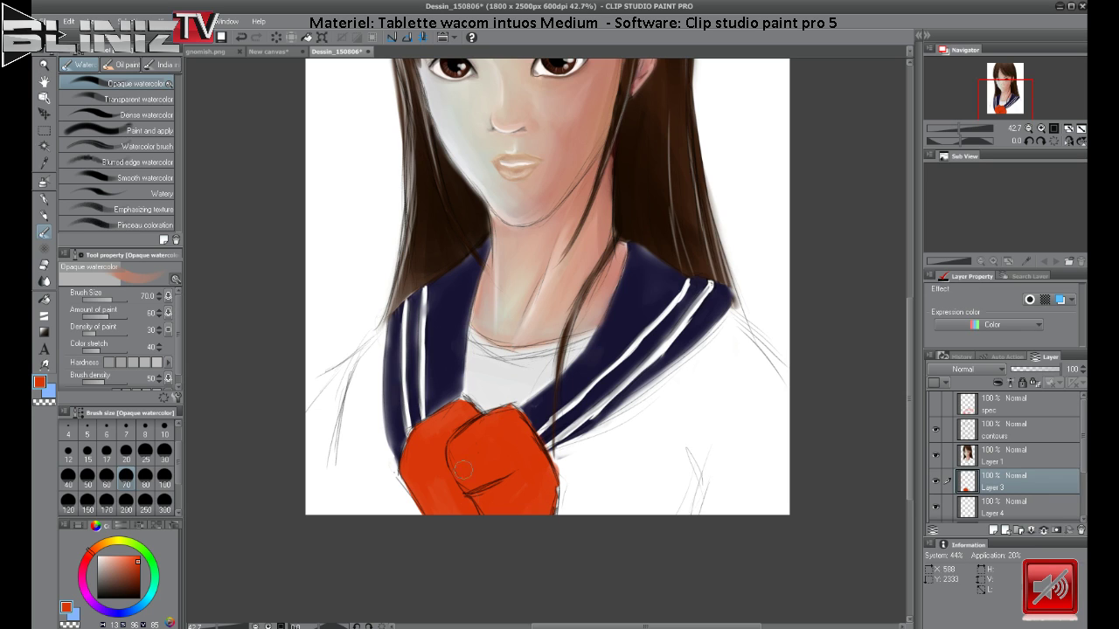
Shade the scarf knot's folds in dark reddish brown with Opaque watercolor at size 40.
left_click(128, 582)
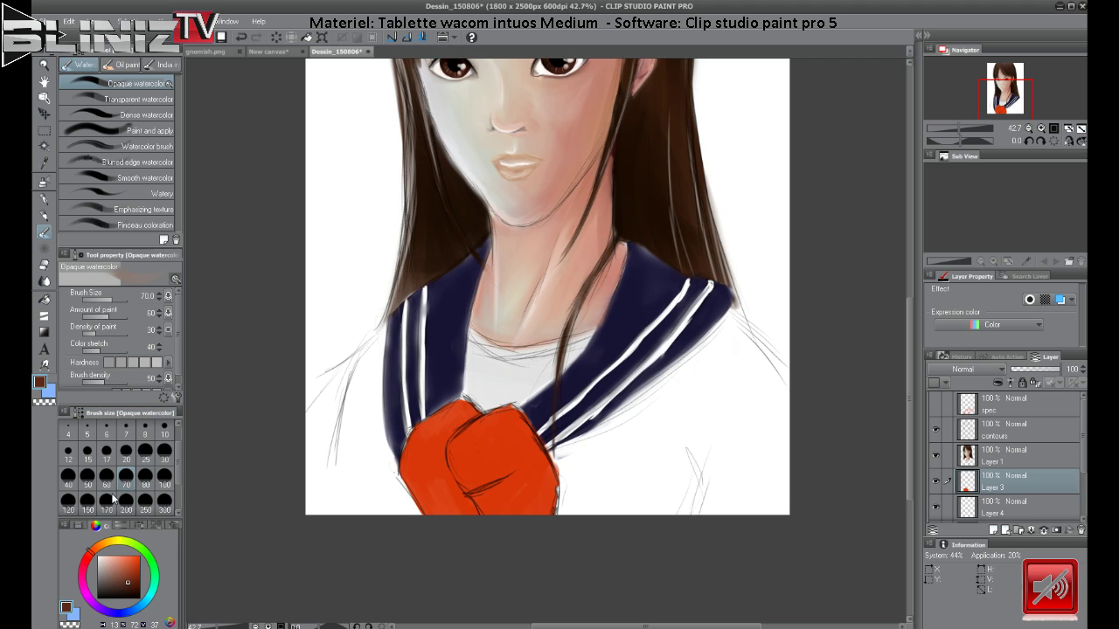
left_click(68, 477)
mouse_move(451, 465)
left_mouse_down()
mouse_move(506, 456)
mouse_move(459, 478)
mouse_move(519, 467)
mouse_move(463, 492)
mouse_move(444, 459)
mouse_move(466, 516)
mouse_move(480, 515)
mouse_move(441, 459)
mouse_move(454, 518)
mouse_move(398, 465)
mouse_move(392, 474)
mouse_move(411, 475)
mouse_move(435, 515)
mouse_move(413, 481)
mouse_move(471, 498)
left_mouse_up()
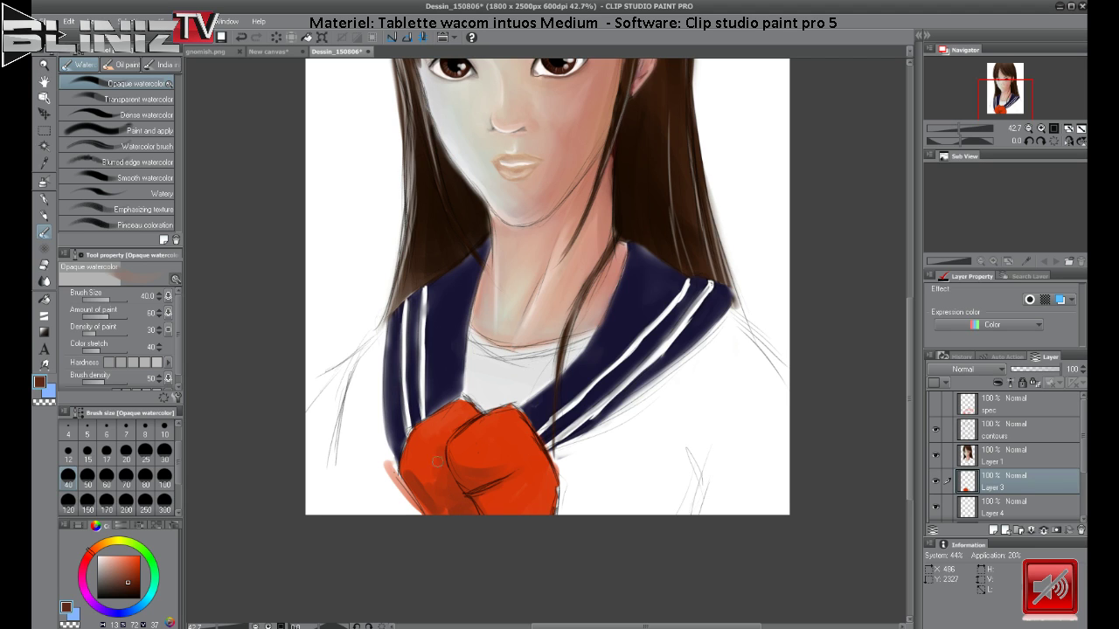
left_click_drag(437, 461, 459, 420)
mouse_move(464, 505)
left_mouse_down()
mouse_move(509, 478)
mouse_move(472, 497)
mouse_move(494, 478)
mouse_move(465, 491)
mouse_move(469, 476)
mouse_move(492, 469)
mouse_move(459, 477)
mouse_move(506, 473)
mouse_move(468, 480)
mouse_move(445, 439)
mouse_move(448, 489)
mouse_move(416, 472)
mouse_move(456, 461)
left_mouse_up()
mouse_move(458, 411)
left_mouse_down()
mouse_move(462, 398)
mouse_move(476, 409)
left_mouse_up()
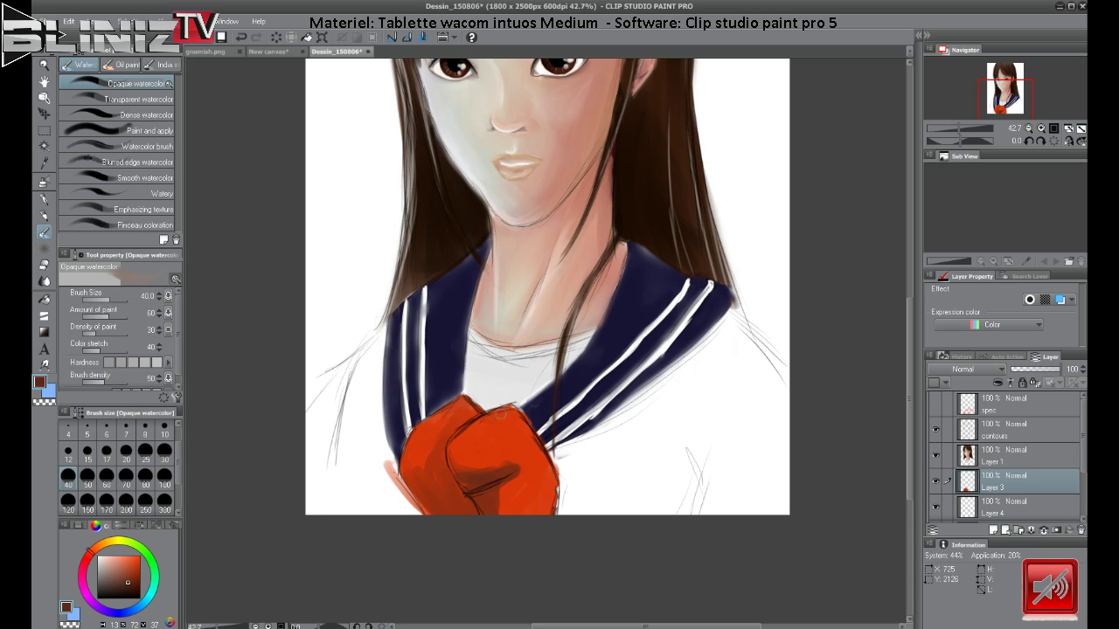
Refine the scarf knot's right edge and remove the paint spilling past its left edge.
left_click_drag(521, 411, 567, 505)
left_click_drag(549, 434, 522, 408)
mouse_move(382, 458)
left_mouse_down()
mouse_move(394, 489)
mouse_move(396, 463)
mouse_move(412, 507)
left_mouse_up()
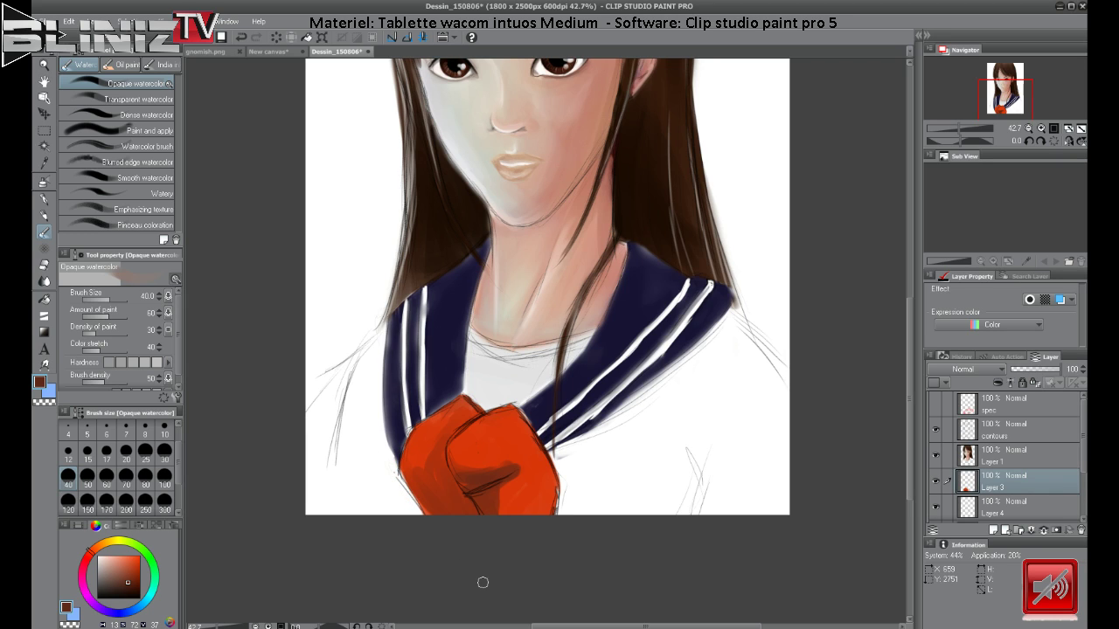
Add a new layer above Layer 3 and paint white highlight strokes along the left collar half at size 40.
left_click(996, 528)
left_click_drag(101, 562, 51, 533)
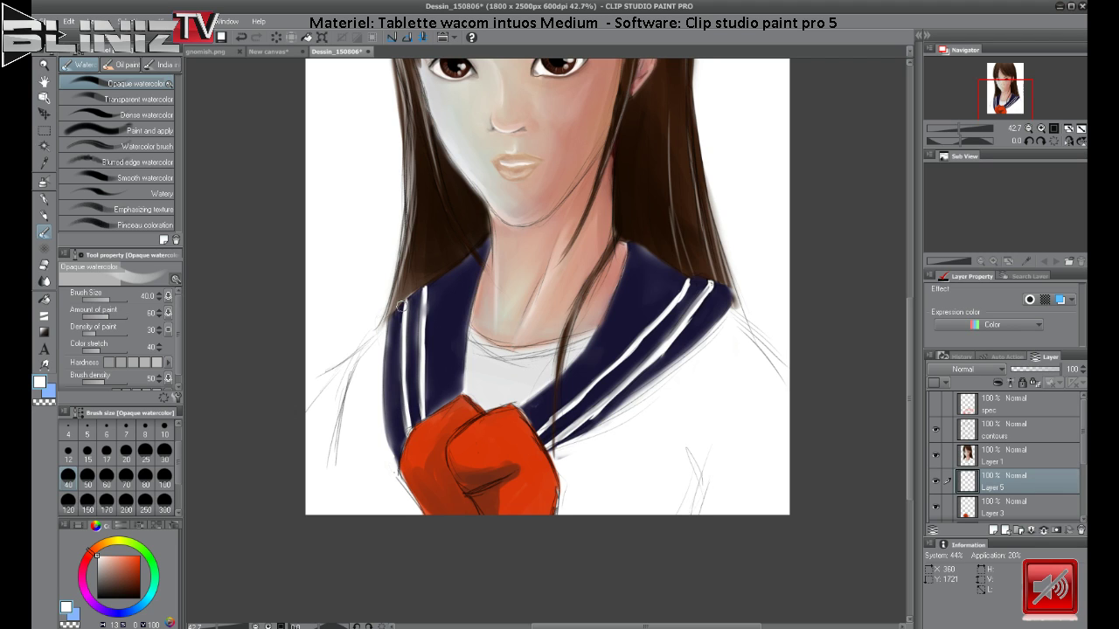
mouse_move(394, 320)
left_mouse_down()
mouse_move(394, 353)
mouse_move(424, 295)
mouse_move(393, 362)
mouse_move(440, 307)
mouse_move(406, 396)
mouse_move(427, 326)
mouse_move(418, 329)
mouse_move(387, 442)
mouse_move(440, 330)
mouse_move(405, 430)
mouse_move(424, 391)
mouse_move(435, 397)
mouse_move(441, 456)
mouse_move(420, 423)
mouse_move(431, 479)
mouse_move(408, 466)
mouse_move(407, 479)
mouse_move(444, 411)
mouse_move(412, 443)
mouse_move(461, 408)
mouse_move(406, 455)
mouse_move(448, 414)
mouse_move(419, 456)
mouse_move(422, 495)
left_mouse_up()
Add white highlights to the scarf knot's folds and along the right collar half's inner edge on Layer 5.
mouse_move(481, 448)
left_mouse_down()
mouse_move(450, 459)
mouse_move(475, 424)
mouse_move(473, 477)
mouse_move(549, 455)
mouse_move(485, 520)
mouse_move(490, 483)
mouse_move(496, 508)
left_mouse_up()
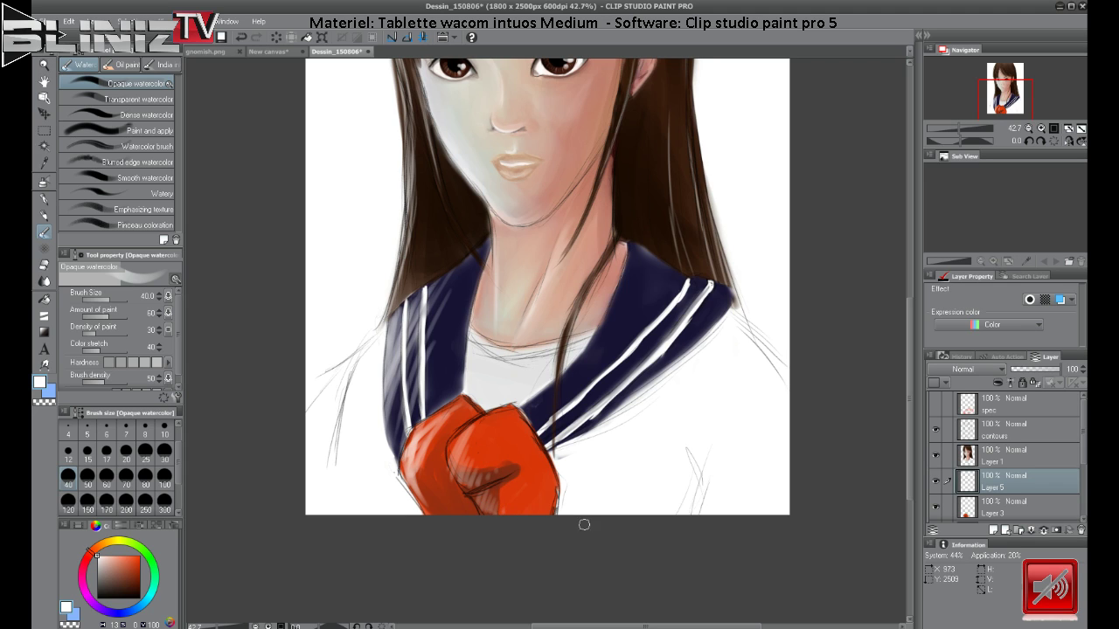
mouse_move(424, 437)
left_mouse_down()
mouse_move(410, 463)
mouse_move(413, 474)
mouse_move(423, 465)
mouse_move(434, 506)
left_mouse_up()
mouse_move(413, 437)
left_mouse_down()
mouse_move(411, 482)
mouse_move(424, 428)
left_mouse_up()
mouse_move(411, 482)
left_mouse_down()
mouse_move(404, 503)
mouse_move(402, 472)
left_mouse_up()
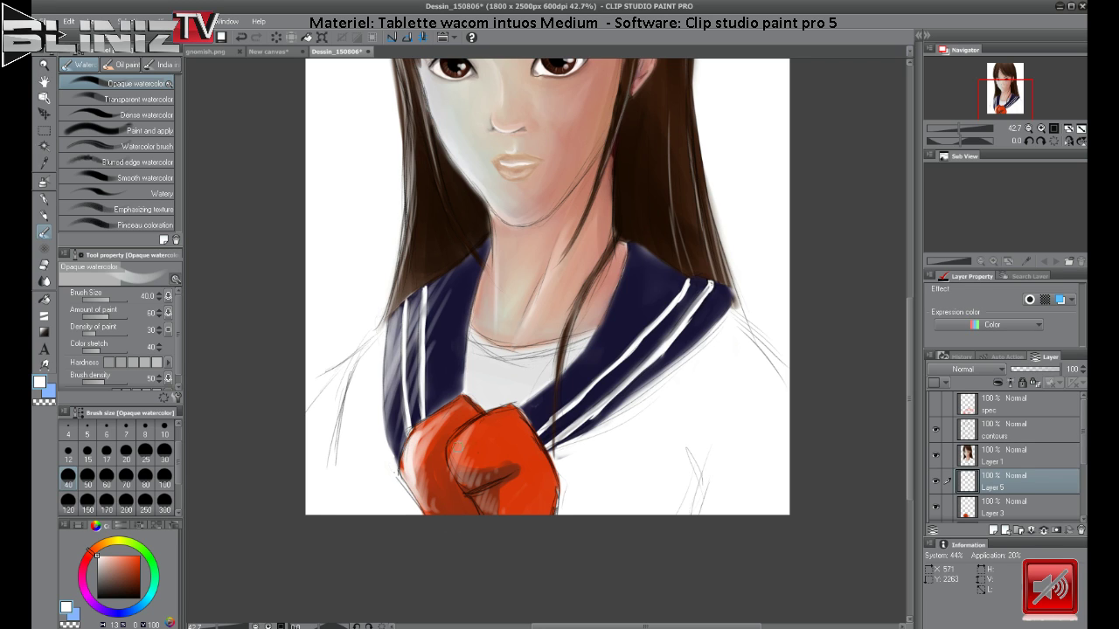
left_click_drag(453, 435, 449, 477)
mouse_move(613, 303)
left_mouse_down()
mouse_move(521, 419)
mouse_move(579, 360)
mouse_move(531, 421)
mouse_move(565, 399)
mouse_move(554, 431)
left_mouse_up()
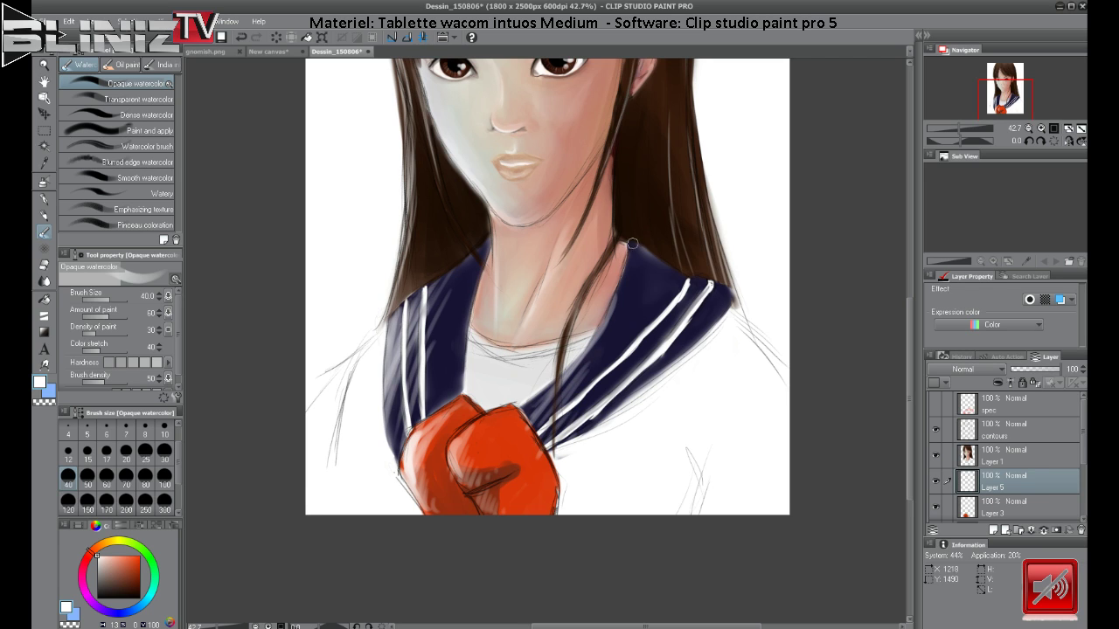
mouse_move(633, 247)
left_mouse_down()
mouse_move(602, 366)
mouse_move(569, 386)
mouse_move(619, 350)
mouse_move(632, 382)
mouse_move(505, 376)
mouse_move(589, 295)
mouse_move(641, 277)
mouse_move(637, 250)
mouse_move(624, 296)
mouse_move(617, 277)
mouse_move(630, 248)
mouse_move(604, 309)
left_mouse_up()
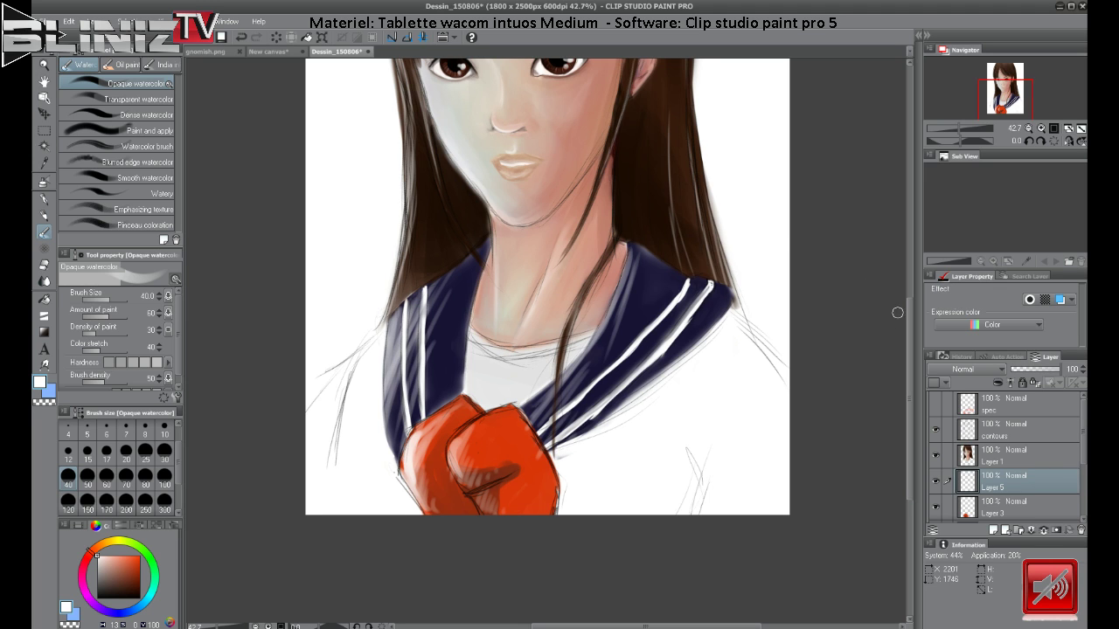
Redraw the left shoulder and sleeve contour down to the canvas edge in black on the contours layer with Rough pencil at size 12.
mouse_move(910, 336)
left_mouse_down()
mouse_move(920, 294)
mouse_move(913, 330)
left_mouse_up()
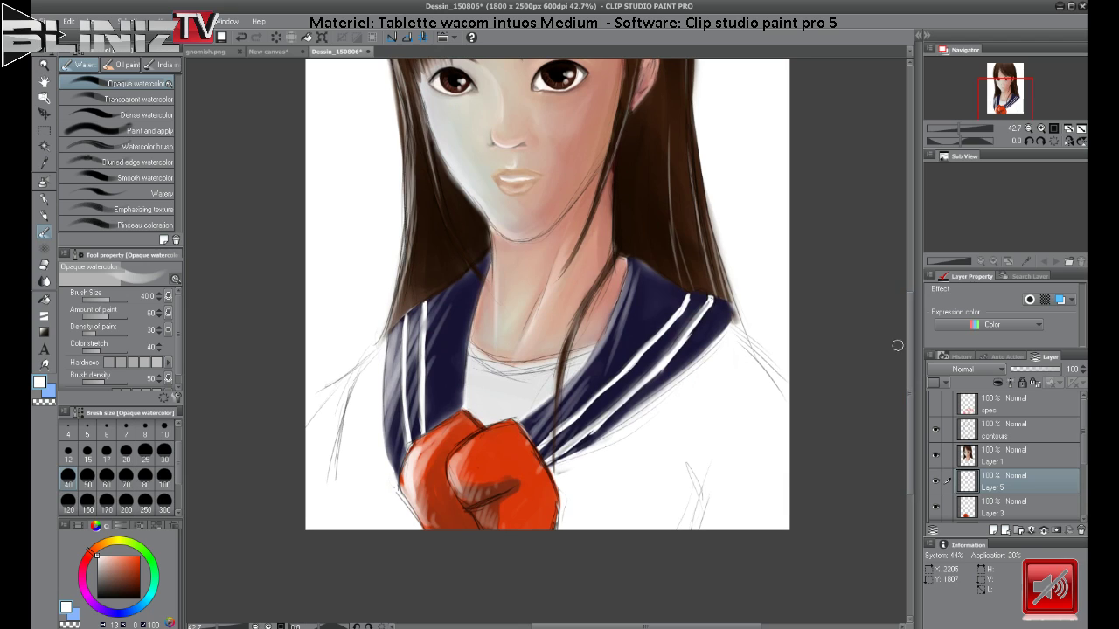
left_click(1036, 437)
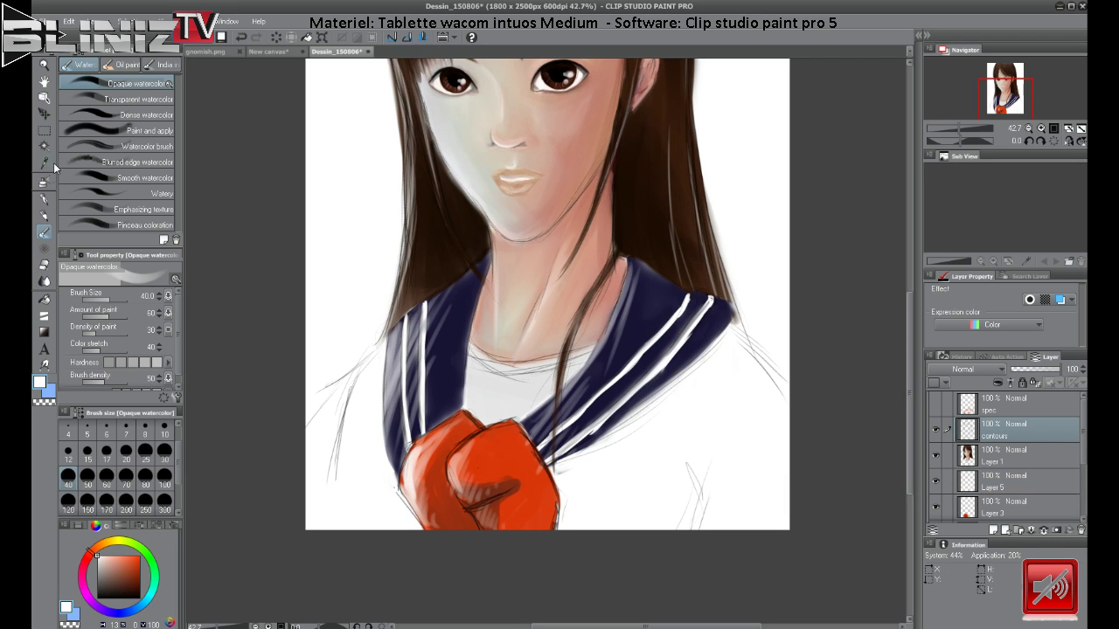
left_click(44, 216)
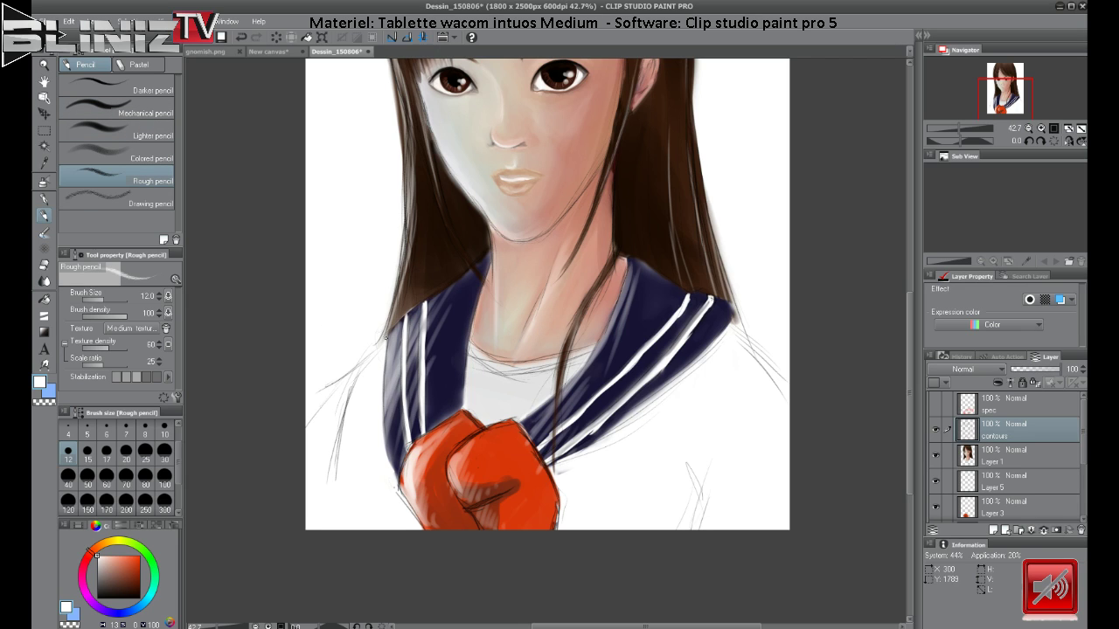
left_click(139, 598)
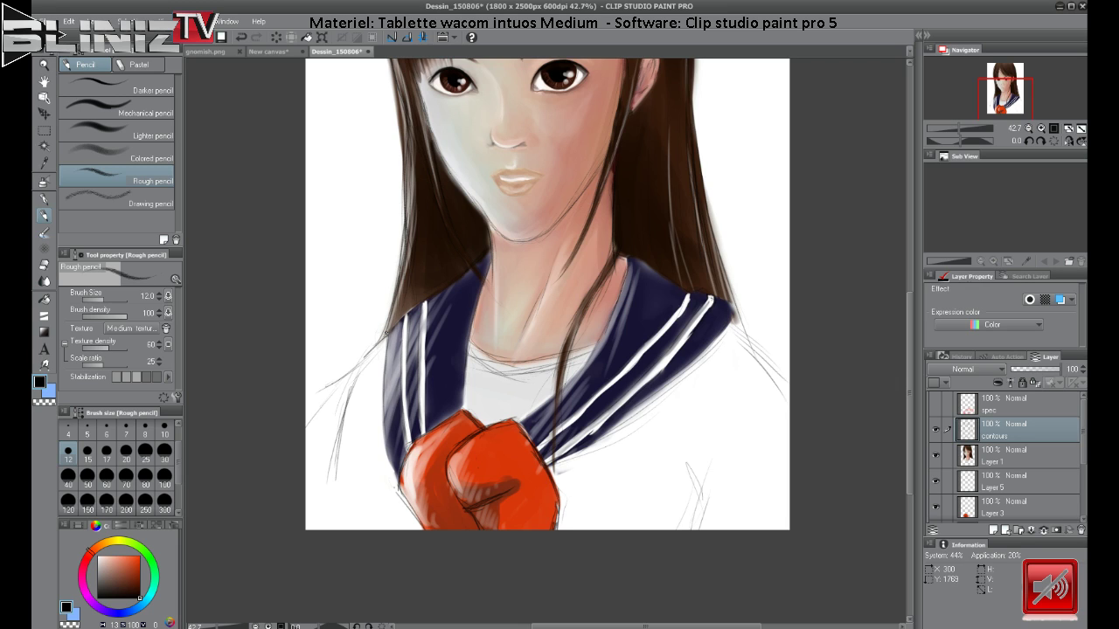
left_click_drag(386, 336, 352, 365)
left_click_drag(381, 376, 350, 385)
left_click_drag(374, 347, 329, 486)
left_click_drag(353, 385, 330, 486)
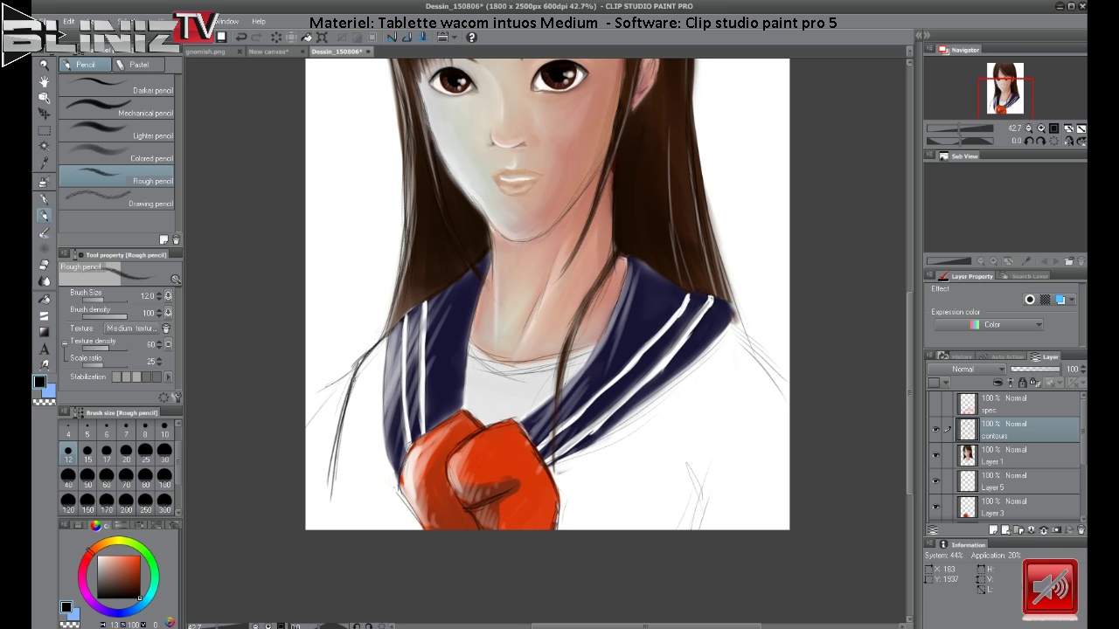
left_click_drag(355, 378, 331, 530)
left_click_drag(338, 432, 324, 530)
left_click_drag(331, 458, 323, 530)
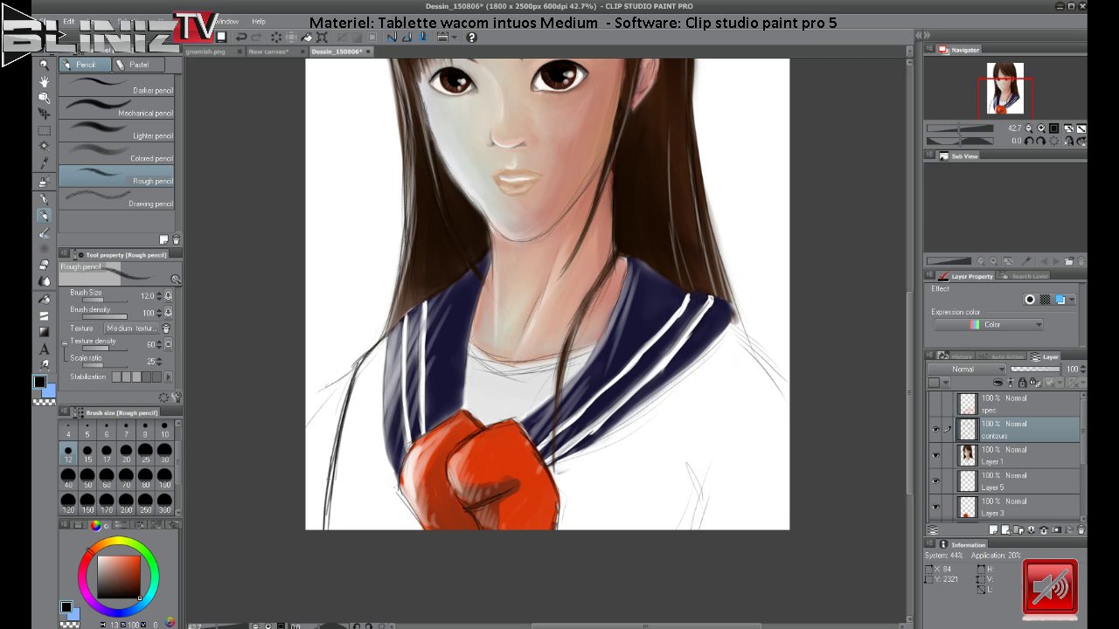
Strengthen the left shoulder and sleeve contour and draw the V-shaped fold at the right armpit in black with the Rough pencil.
left_click_drag(330, 479, 323, 529)
left_click_drag(329, 483, 323, 532)
left_click_drag(403, 317, 360, 360)
left_click_drag(366, 355, 354, 367)
left_click_drag(687, 459, 710, 508)
mouse_move(719, 462)
left_mouse_down()
mouse_move(691, 538)
mouse_move(708, 512)
left_mouse_up()
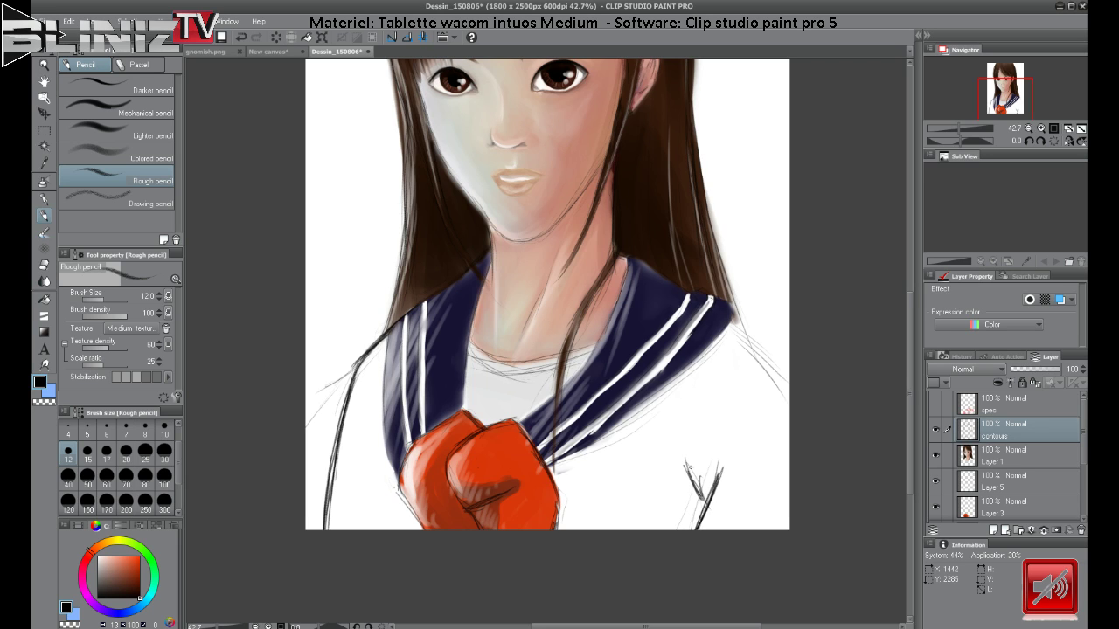
left_click_drag(687, 466, 700, 505)
Redraw the right shoulder contour in black from the collar corner down to the canvas edge.
mouse_move(733, 319)
left_mouse_down()
mouse_move(778, 377)
mouse_move(759, 366)
mouse_move(788, 404)
left_mouse_up()
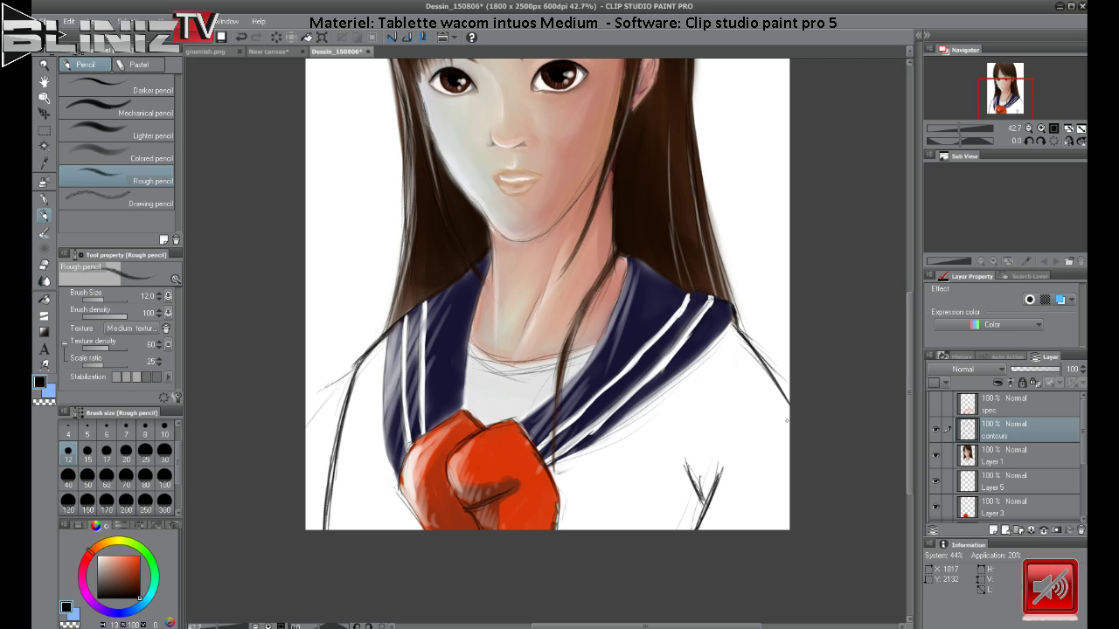
left_click_drag(747, 335, 789, 414)
left_click_drag(734, 324, 788, 409)
left_click_drag(749, 346, 788, 412)
left_click_drag(764, 367, 788, 409)
Smudge the left sleeve and both shoulder contours with the Finger tip blending tool at size 40.
left_click(44, 281)
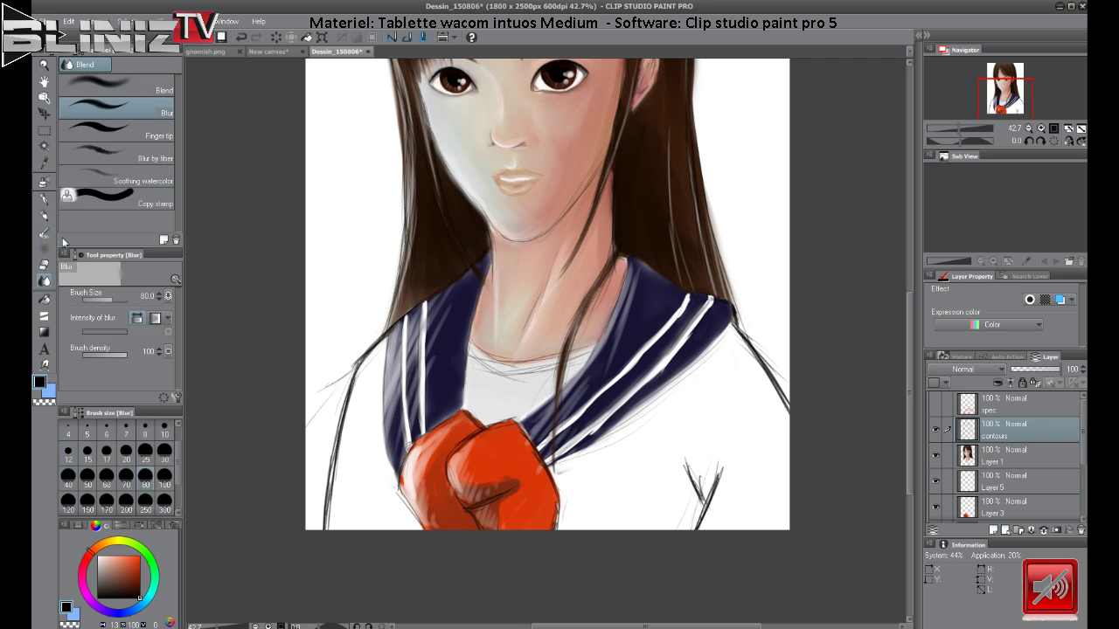
left_click(140, 130)
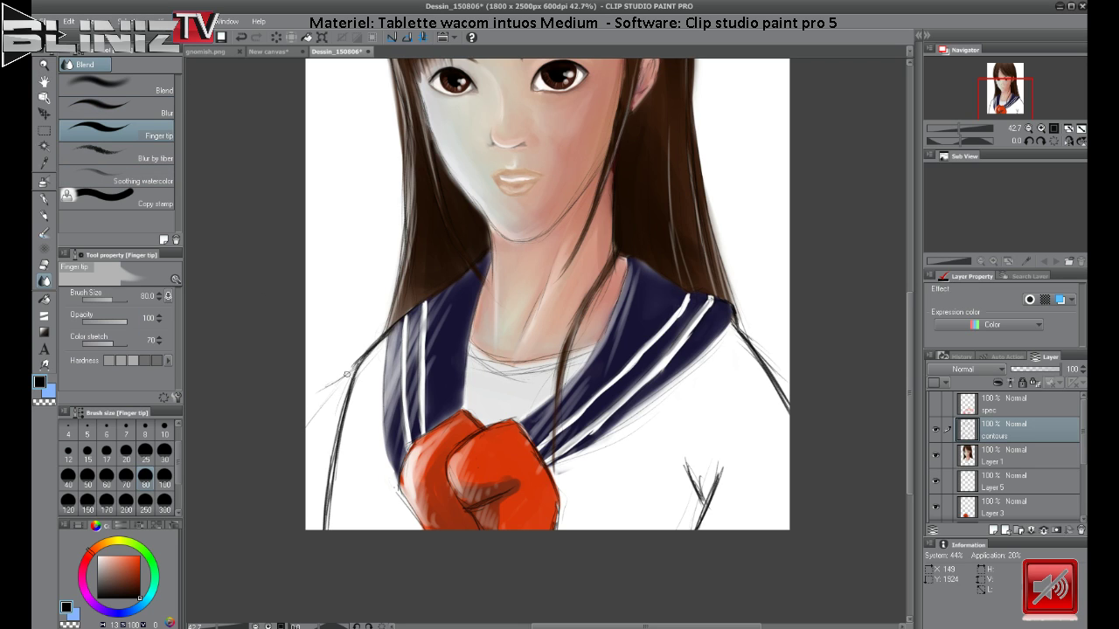
left_click_drag(349, 388, 333, 481)
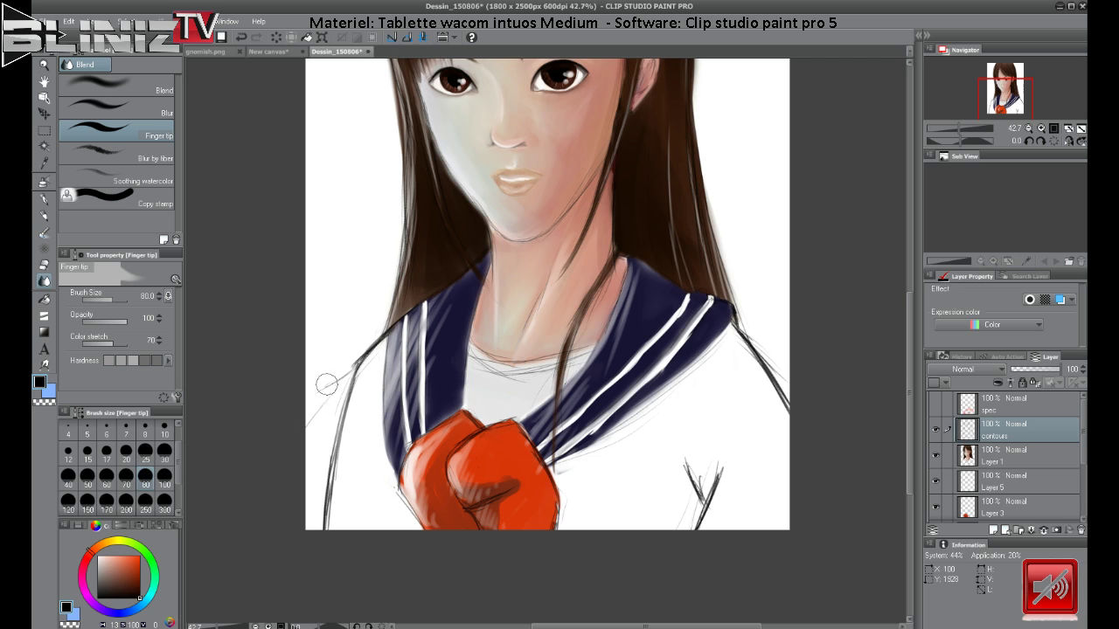
left_click(68, 476)
mouse_move(344, 363)
left_mouse_down()
mouse_move(357, 368)
mouse_move(320, 592)
mouse_move(331, 436)
mouse_move(330, 468)
left_mouse_up()
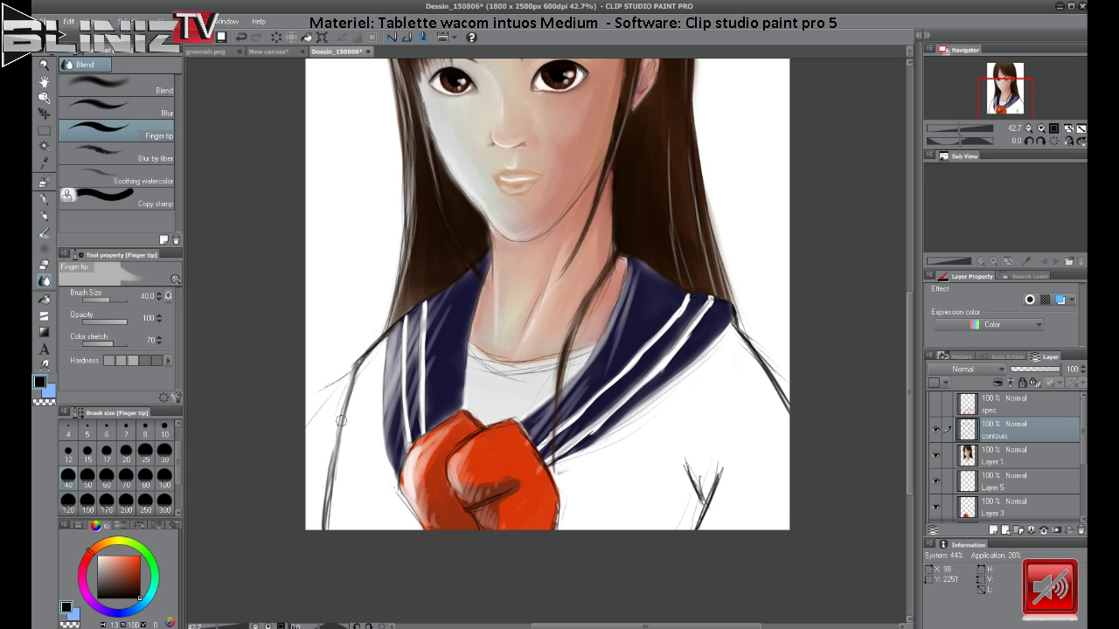
mouse_move(391, 329)
left_mouse_down()
mouse_move(354, 390)
mouse_move(354, 369)
left_mouse_up()
mouse_move(742, 333)
left_mouse_down()
mouse_move(770, 400)
mouse_move(752, 345)
mouse_move(768, 374)
left_mouse_up()
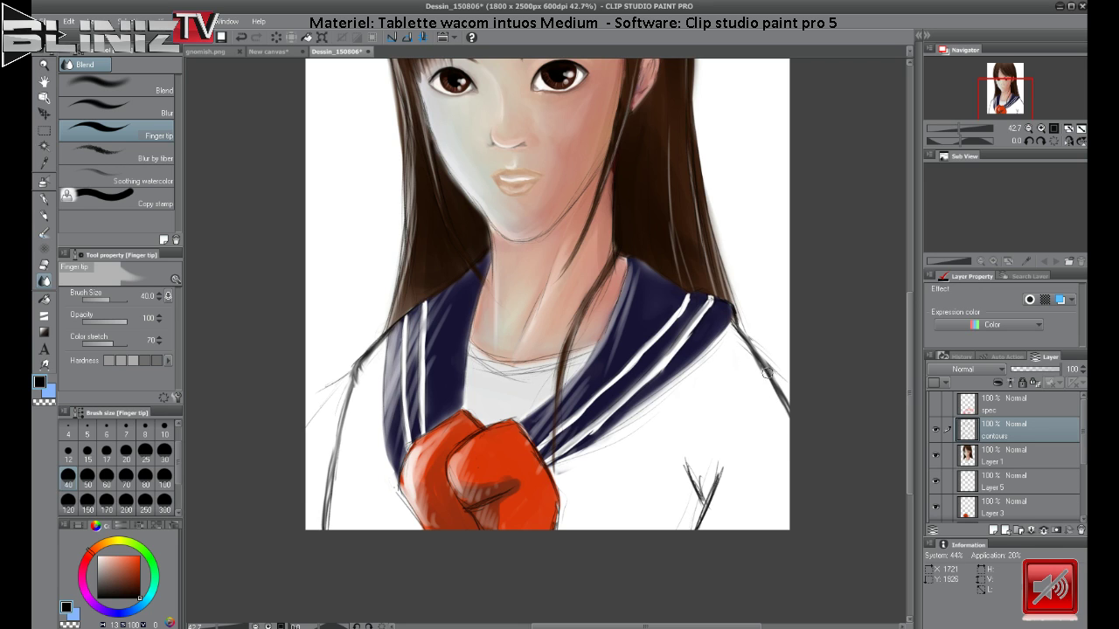
Soften the left sleeve, right shoulder and armpit fold contours with the Blur tool at size 25.
left_click(139, 101)
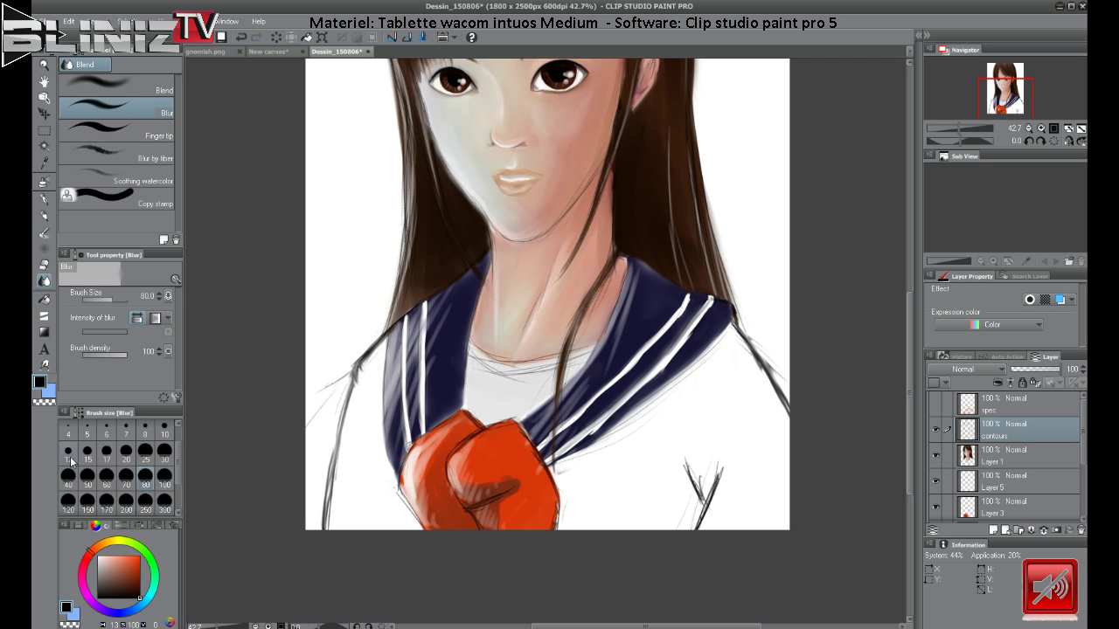
left_click(145, 451)
mouse_move(361, 365)
left_mouse_down()
mouse_move(331, 464)
mouse_move(328, 524)
left_mouse_up()
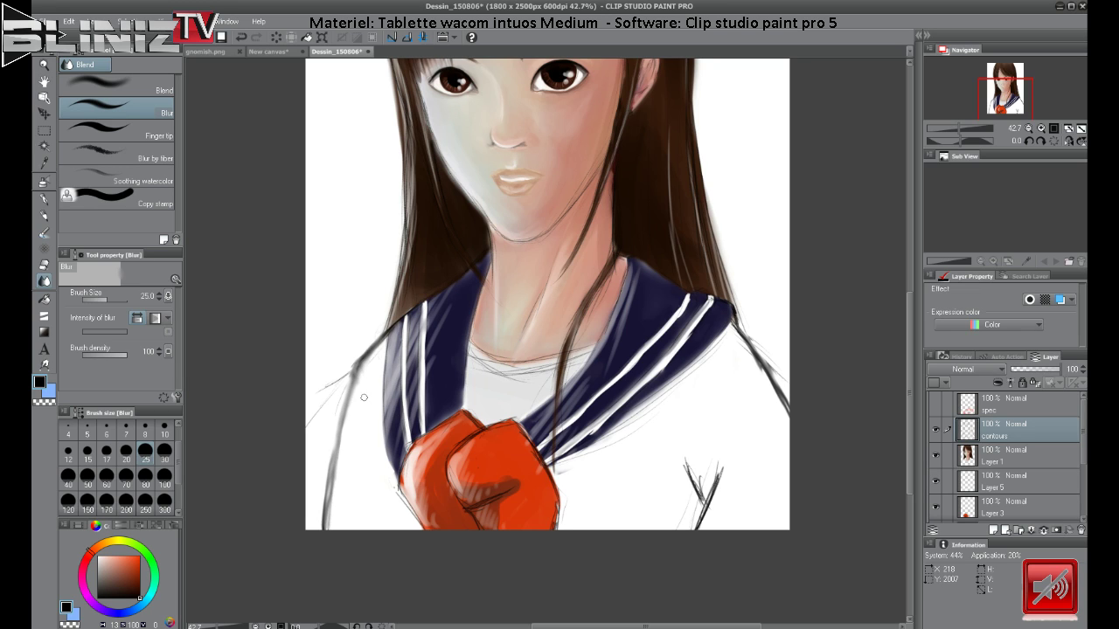
mouse_move(764, 347)
left_mouse_down()
mouse_move(737, 331)
mouse_move(792, 422)
mouse_move(750, 346)
mouse_move(783, 407)
left_mouse_up()
mouse_move(700, 490)
left_mouse_down()
mouse_move(702, 522)
mouse_move(682, 456)
mouse_move(698, 500)
mouse_move(713, 478)
mouse_move(694, 524)
mouse_move(722, 471)
mouse_move(684, 564)
mouse_move(721, 481)
left_mouse_up()
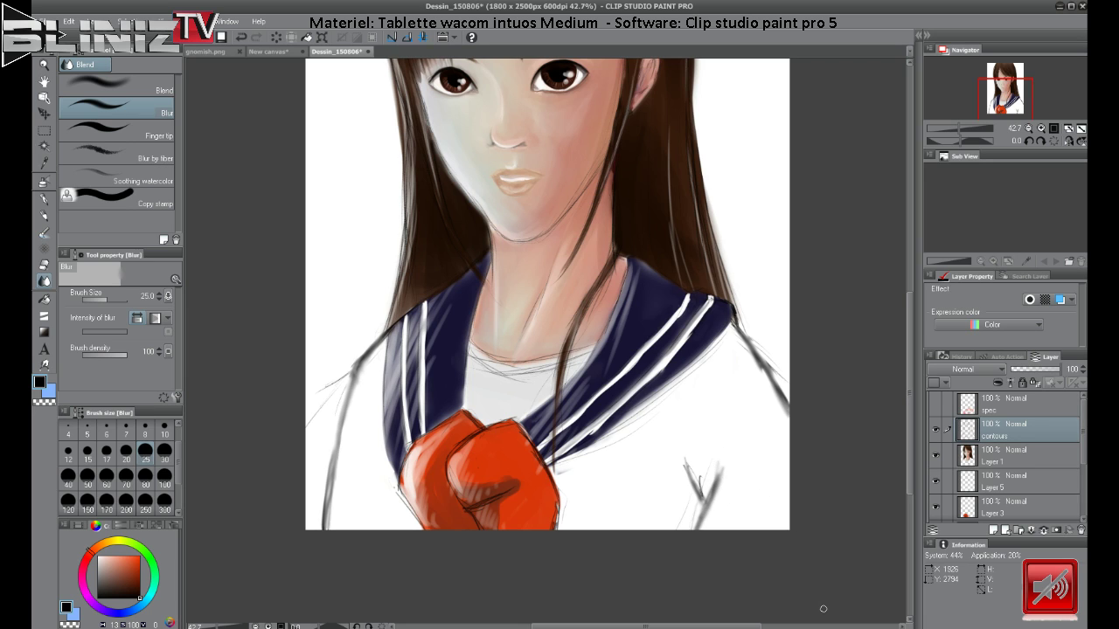
Clean away the stray sketch lines outside the left sleeve and below the right collar half, thinning the sleeve contour.
mouse_move(336, 368)
left_mouse_down()
mouse_move(332, 454)
mouse_move(349, 361)
mouse_move(324, 500)
mouse_move(330, 387)
left_mouse_up()
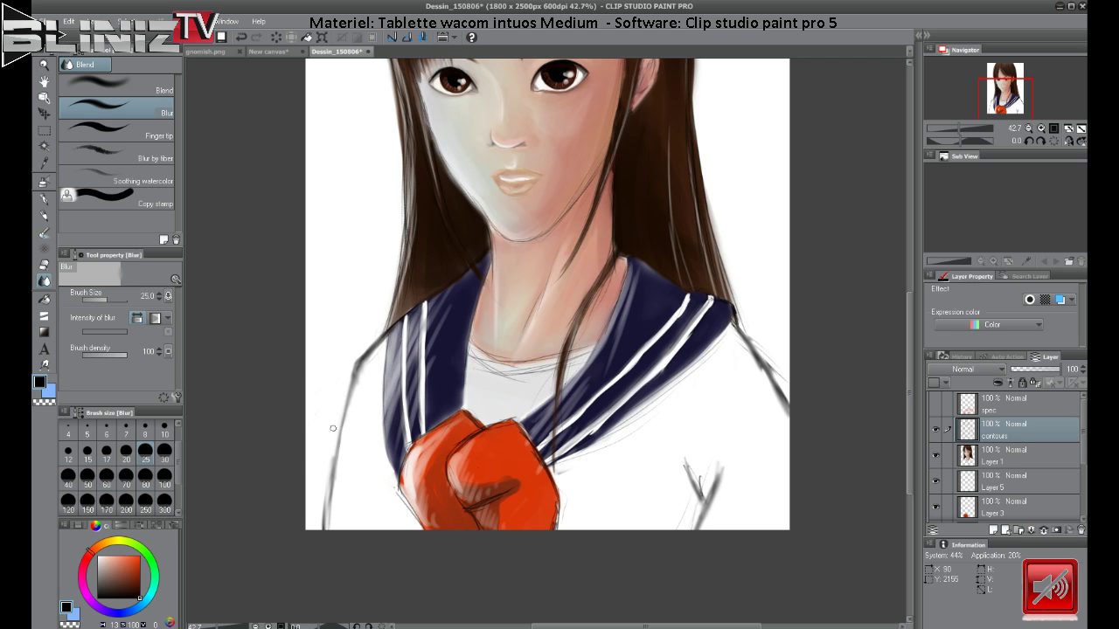
mouse_move(333, 428)
left_mouse_down()
mouse_move(327, 544)
mouse_move(324, 495)
mouse_move(322, 505)
left_mouse_up()
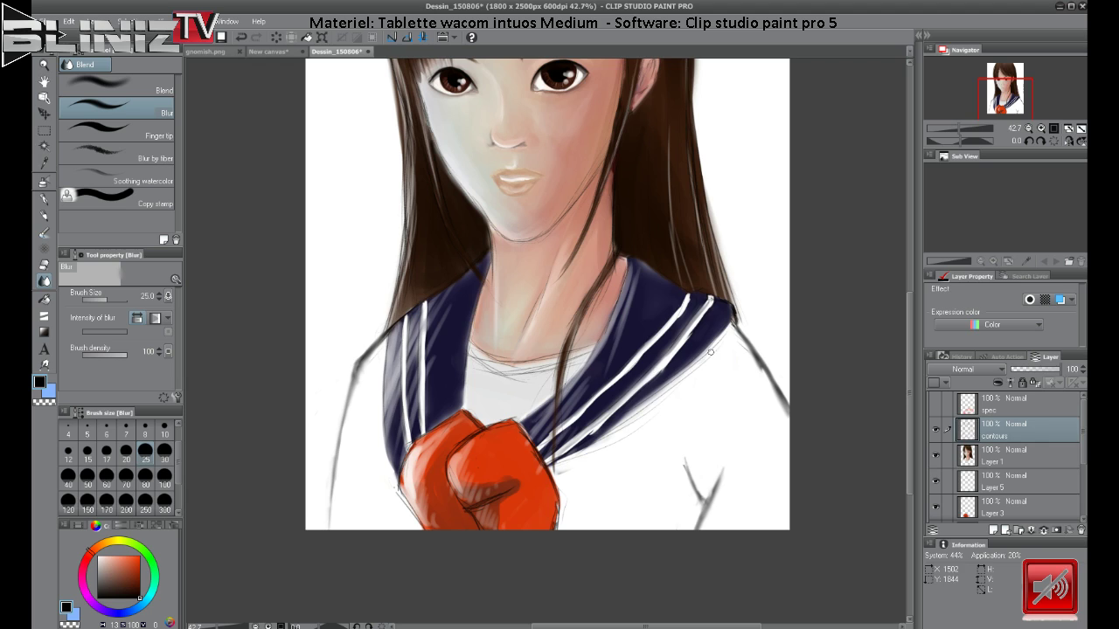
left_click_drag(700, 366, 569, 459)
Redraw the blouse's upper neckline edge in black with the Opaque watercolor brush at size 17.
left_click(44, 235)
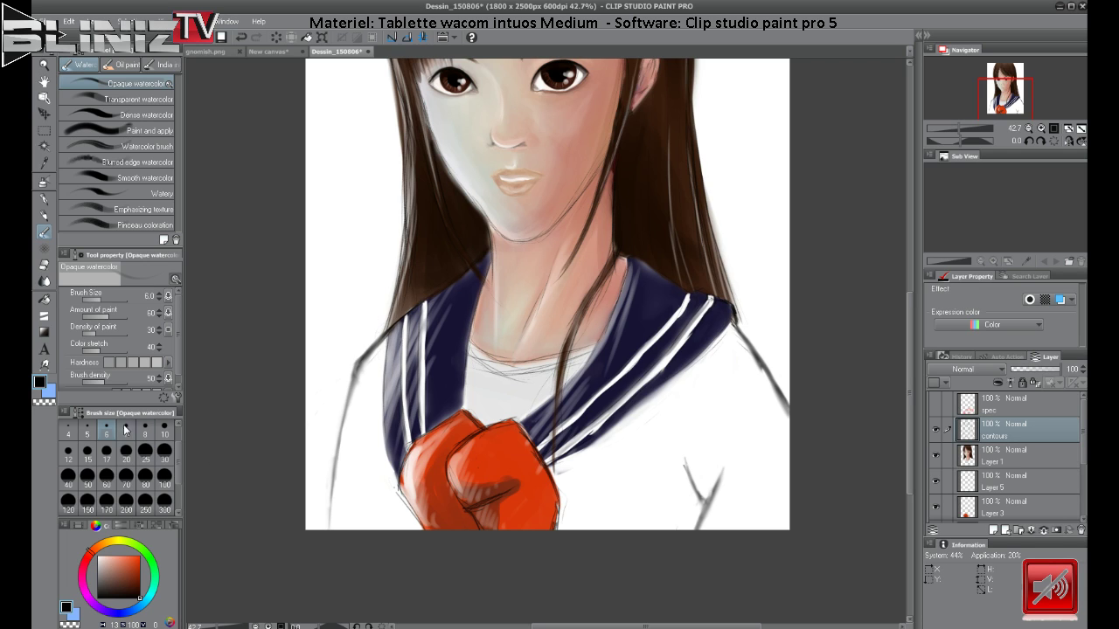
left_click(107, 451)
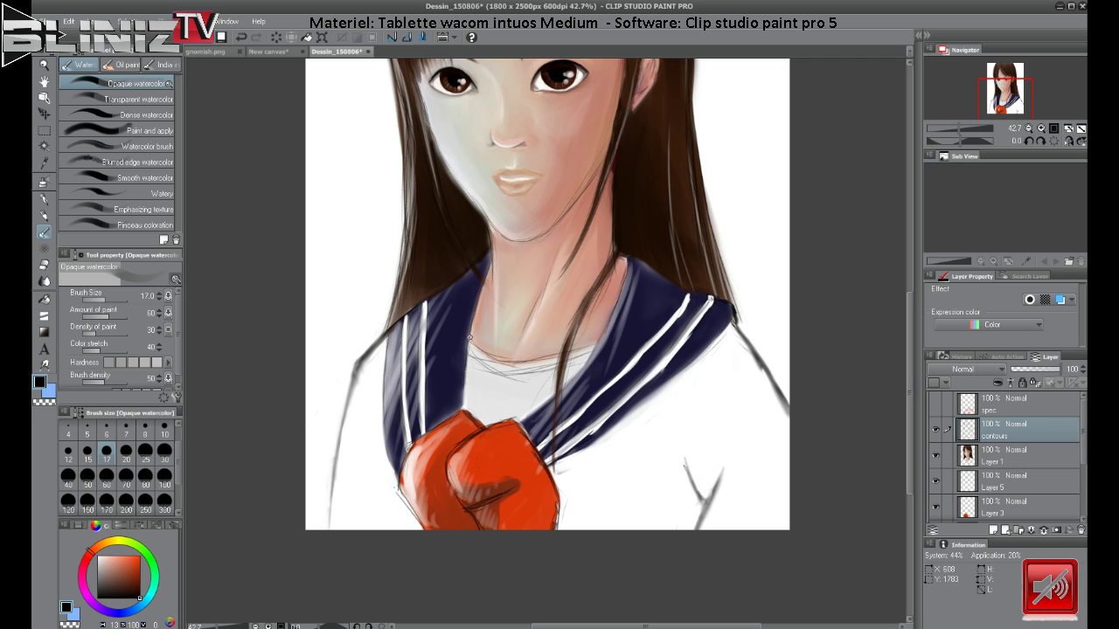
mouse_move(470, 342)
left_mouse_down()
mouse_move(512, 358)
mouse_move(492, 358)
mouse_move(541, 353)
mouse_move(496, 359)
mouse_move(551, 355)
mouse_move(510, 362)
mouse_move(550, 358)
left_mouse_up()
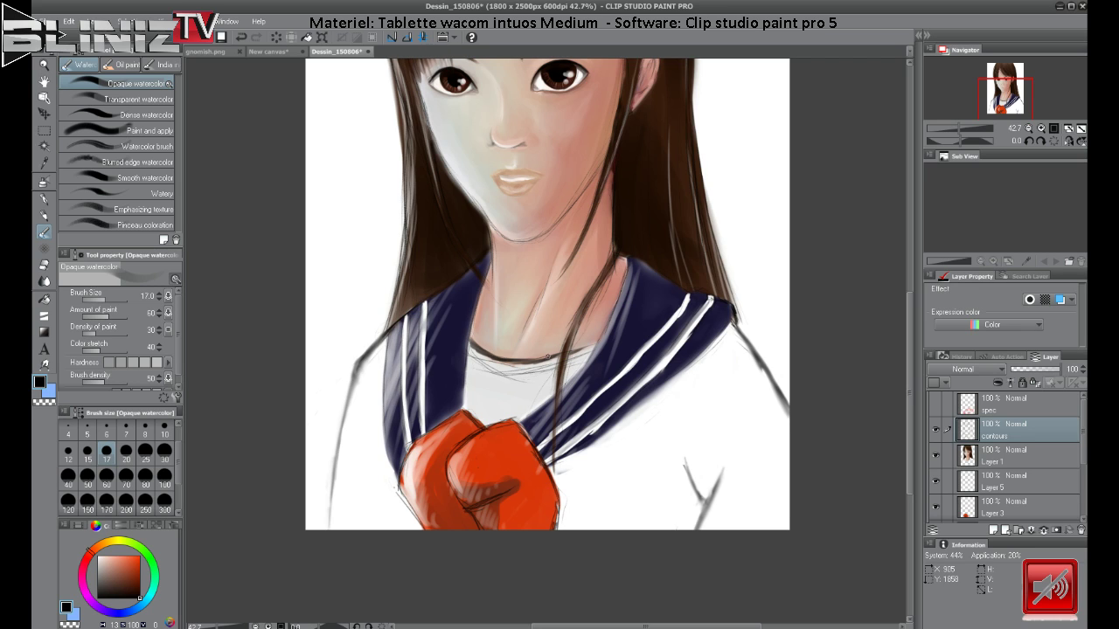
left_click_drag(556, 355, 597, 345)
mouse_move(538, 361)
left_mouse_down()
mouse_move(504, 357)
mouse_move(569, 350)
left_mouse_up()
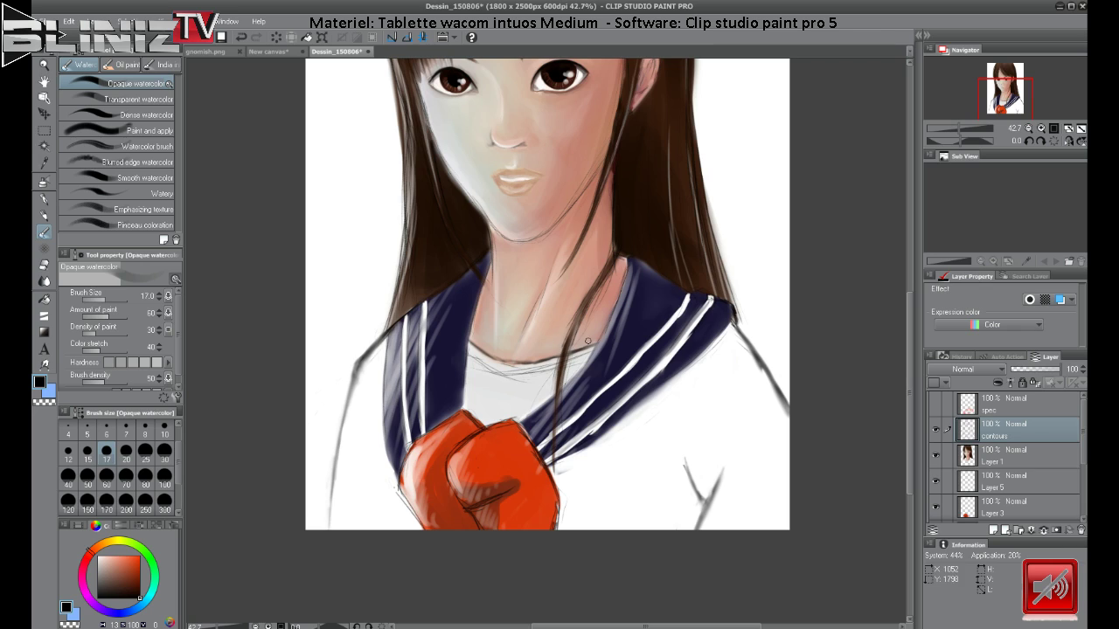
left_click_drag(588, 340, 600, 336)
Draw the neckline trim's lower edge with the Rough pencil at size 12 and soften its right end with the Blur tool.
left_click(46, 217)
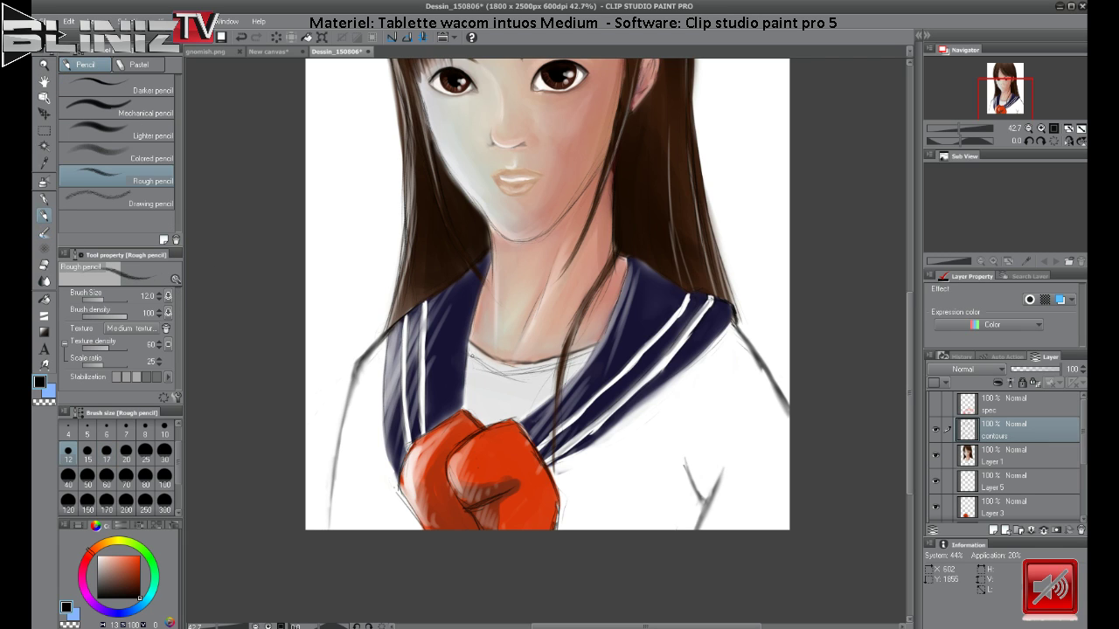
mouse_move(490, 370)
left_mouse_down()
mouse_move(467, 353)
mouse_move(535, 376)
left_mouse_up()
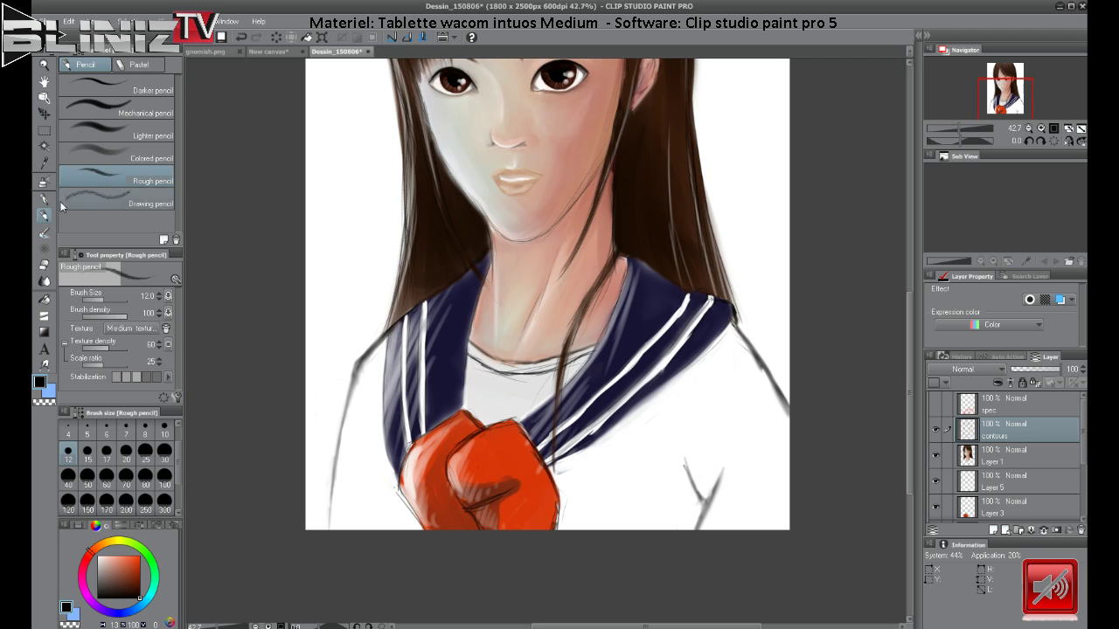
left_click(44, 281)
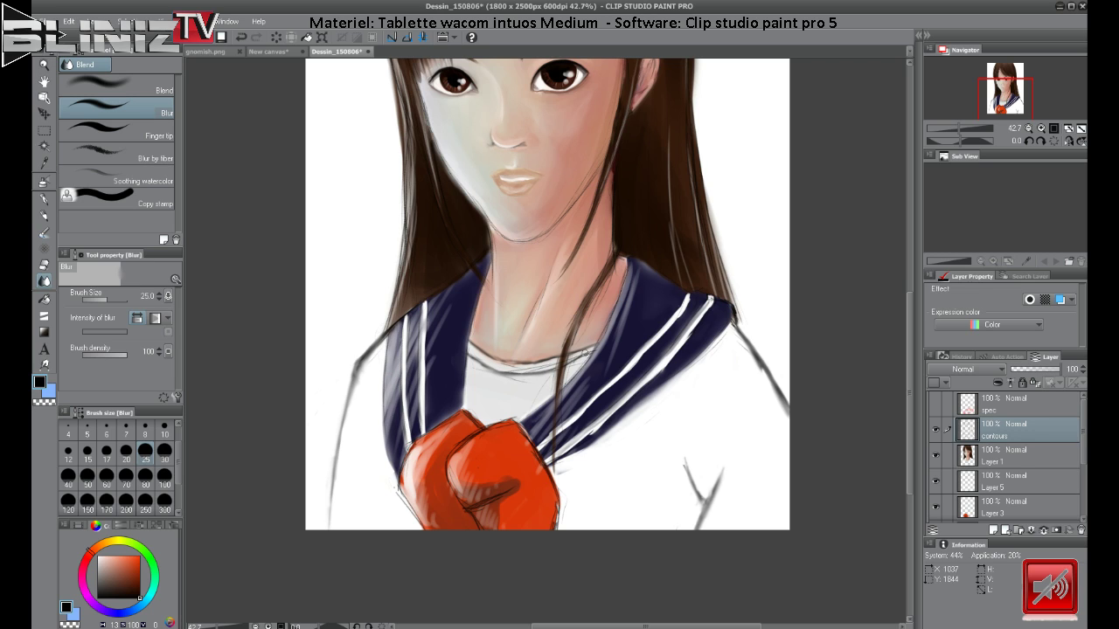
mouse_move(585, 354)
left_mouse_down()
mouse_move(542, 369)
mouse_move(596, 352)
left_mouse_up()
mouse_move(409, 303)
left_mouse_down()
mouse_move(393, 324)
mouse_move(418, 304)
left_mouse_up()
Add a new layer above spec and shade the hair, forehead, neck, collar and right shoulder in reddish brown with the Soft airbrush at size 200.
left_click(960, 129)
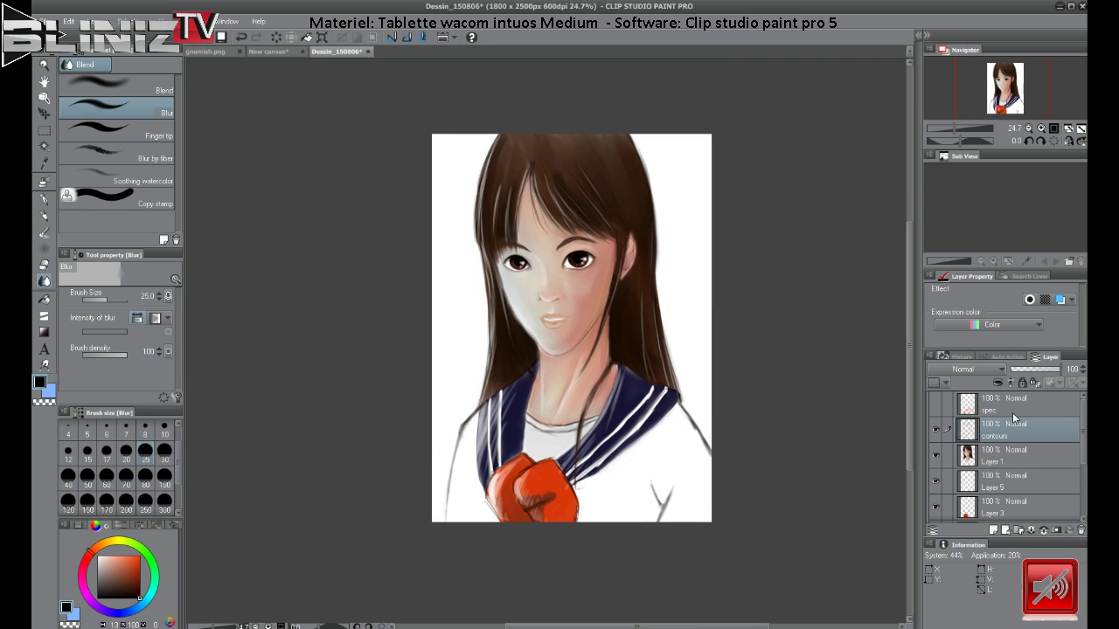
left_click(1014, 407)
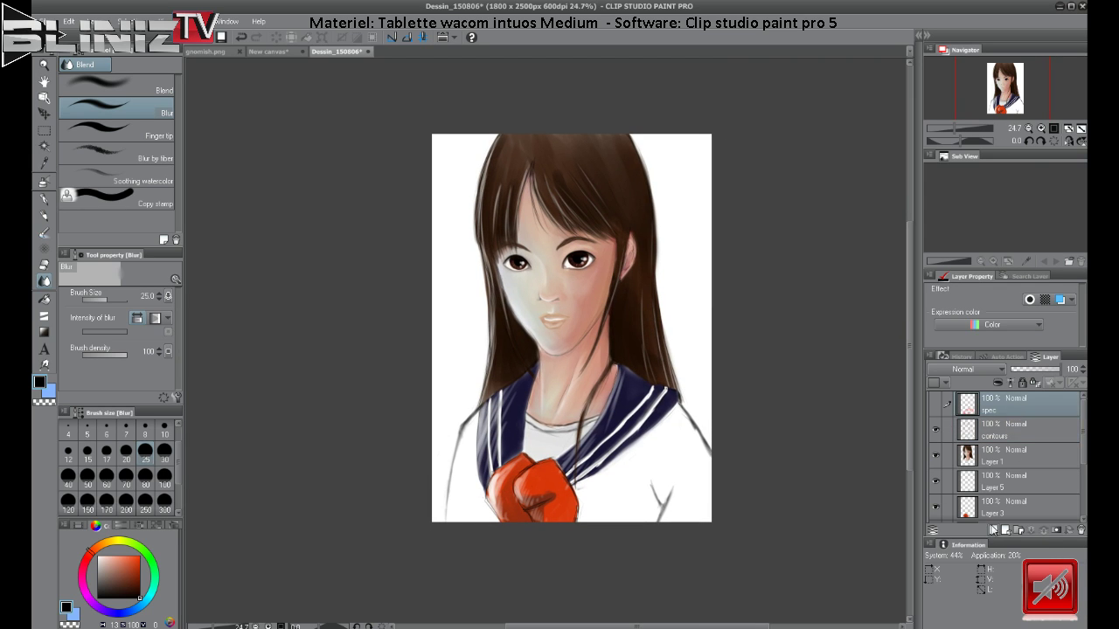
left_click(993, 531)
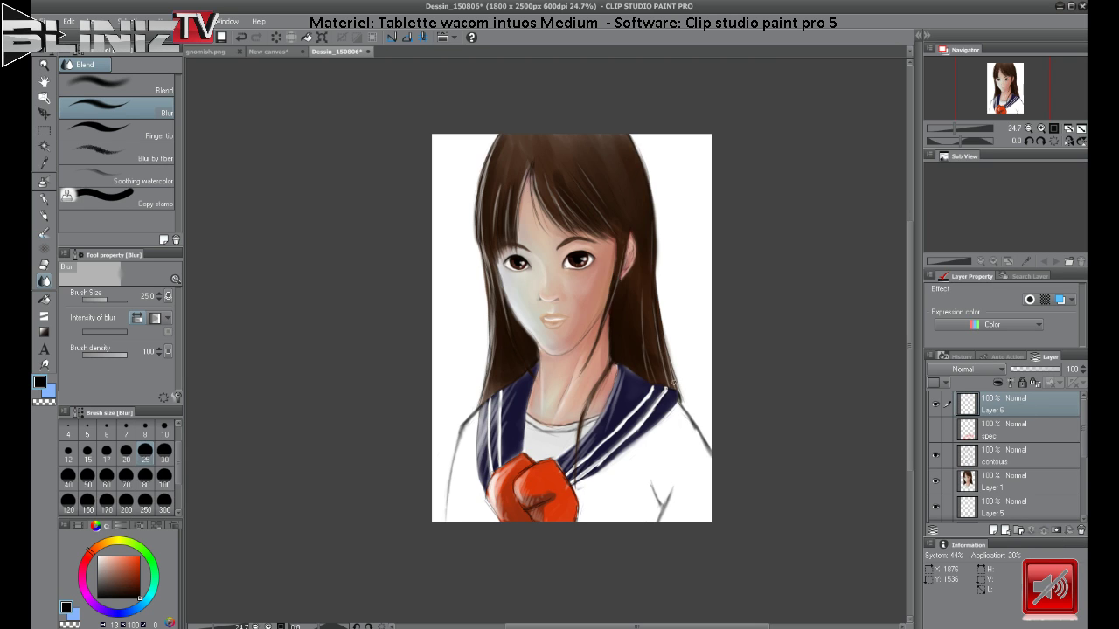
left_click(42, 182)
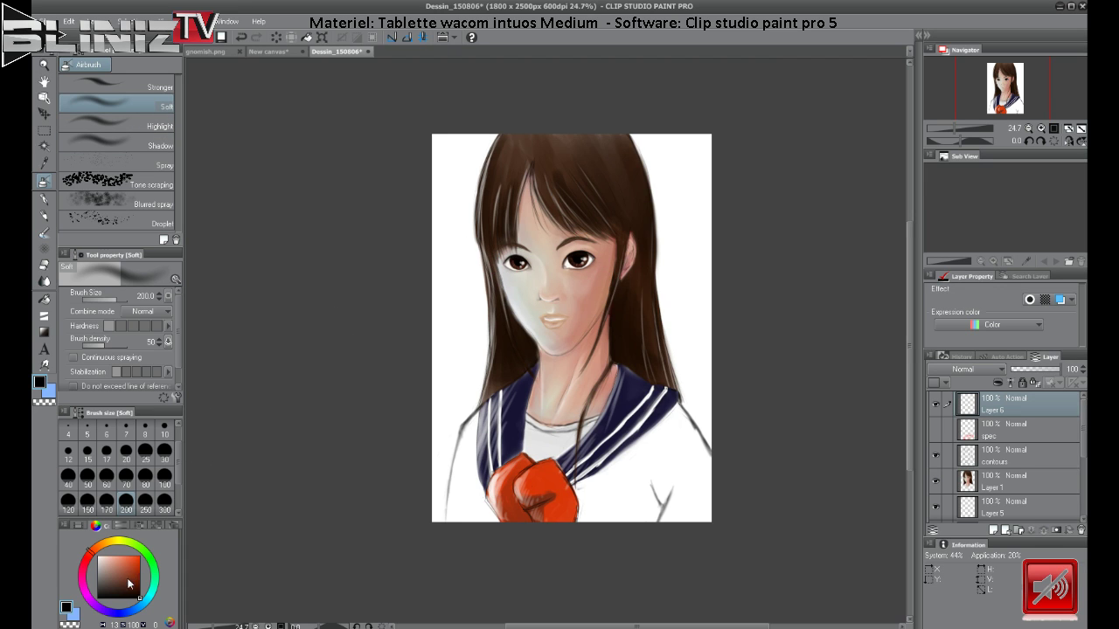
left_click(127, 584)
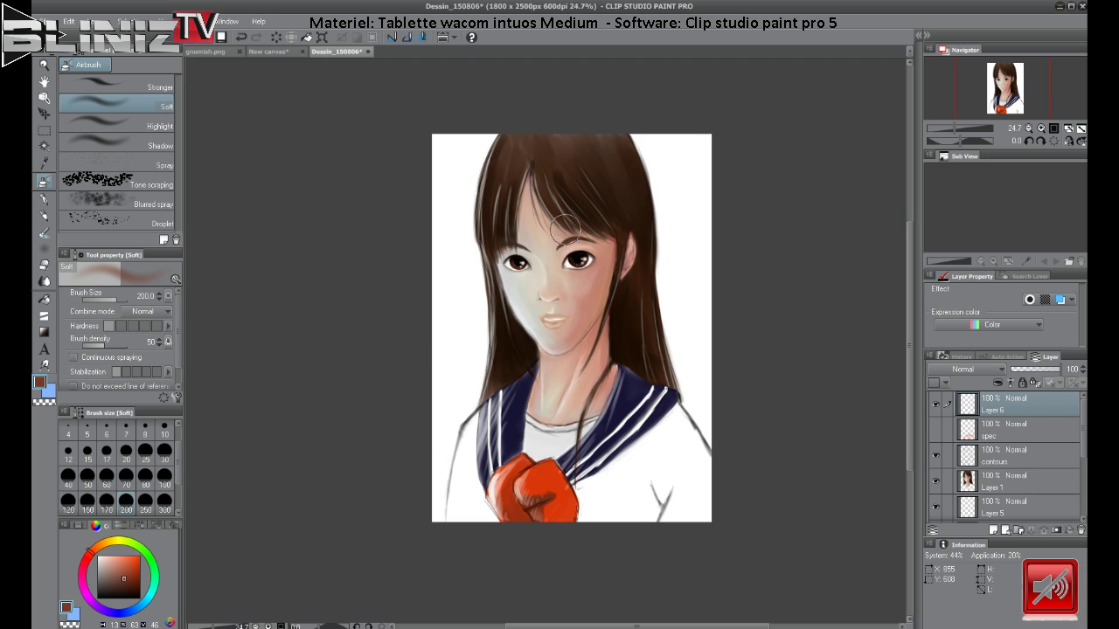
mouse_move(621, 138)
left_mouse_down()
mouse_move(645, 209)
mouse_move(618, 155)
mouse_move(629, 163)
mouse_move(626, 185)
mouse_move(628, 149)
mouse_move(617, 264)
mouse_move(645, 203)
mouse_move(614, 299)
mouse_move(628, 280)
mouse_move(624, 310)
mouse_move(644, 291)
mouse_move(629, 374)
mouse_move(645, 302)
mouse_move(654, 350)
mouse_move(643, 279)
mouse_move(662, 422)
mouse_move(610, 416)
mouse_move(620, 374)
mouse_move(616, 406)
mouse_move(643, 385)
mouse_move(638, 398)
mouse_move(654, 395)
mouse_move(645, 404)
mouse_move(674, 416)
mouse_move(672, 447)
mouse_move(664, 406)
mouse_move(680, 471)
mouse_move(664, 397)
mouse_move(680, 468)
mouse_move(669, 408)
mouse_move(660, 450)
mouse_move(675, 466)
mouse_move(695, 463)
mouse_move(699, 512)
mouse_move(679, 397)
mouse_move(612, 465)
mouse_move(610, 380)
left_mouse_up()
mouse_move(607, 306)
left_mouse_down()
mouse_move(552, 388)
mouse_move(589, 357)
mouse_move(579, 382)
mouse_move(613, 385)
left_mouse_up()
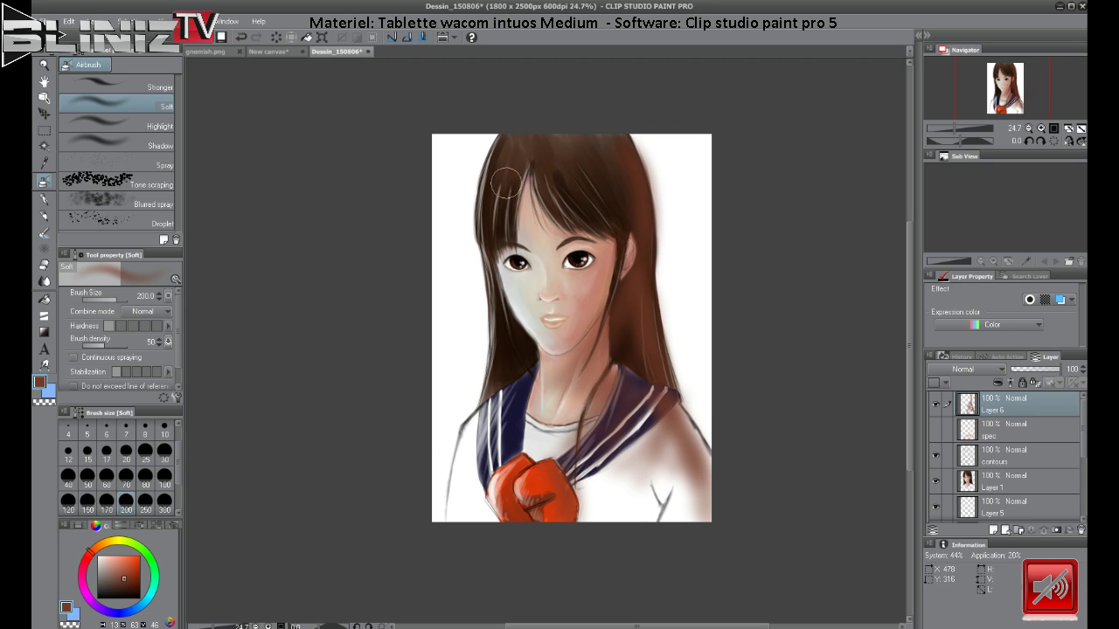
left_click_drag(525, 172, 531, 165)
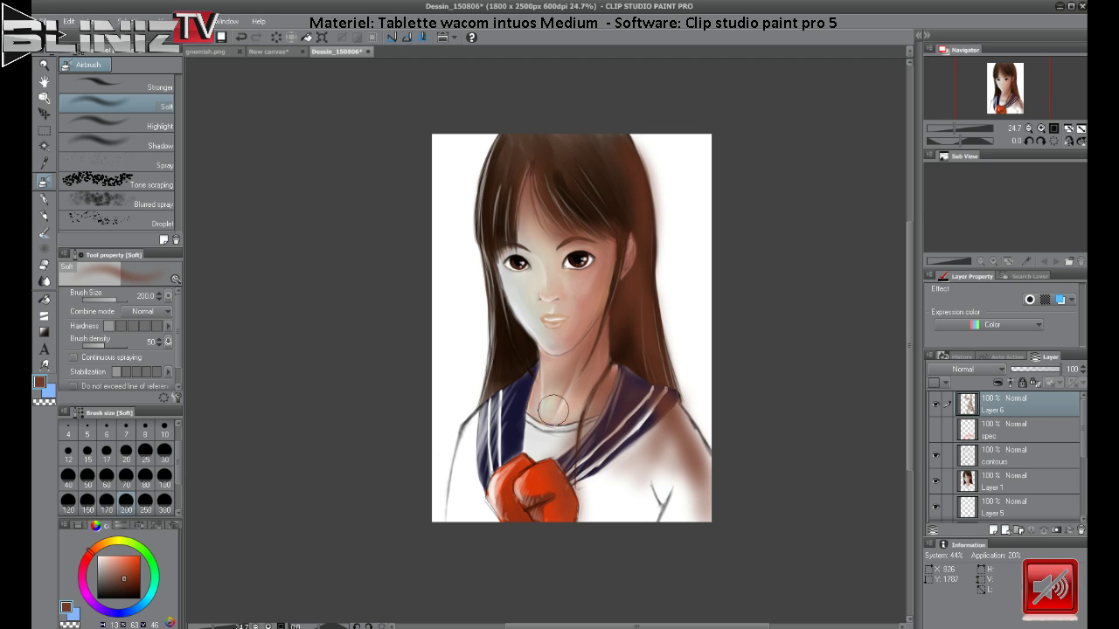
mouse_move(546, 359)
left_mouse_down()
mouse_move(576, 363)
mouse_move(592, 340)
mouse_move(565, 374)
mouse_move(580, 355)
mouse_move(545, 469)
mouse_move(701, 497)
mouse_move(666, 402)
mouse_move(573, 417)
mouse_move(528, 486)
mouse_move(525, 377)
mouse_move(522, 455)
left_mouse_up()
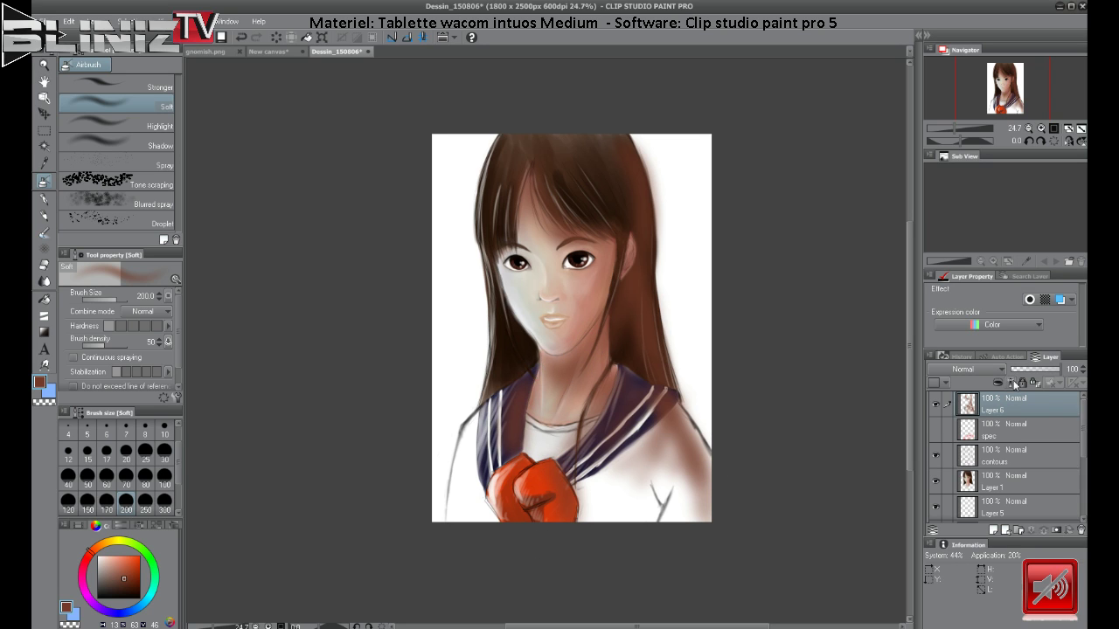
Set the brown shading layer's blending mode to Color burn and its opacity to 41%.
left_click(966, 369)
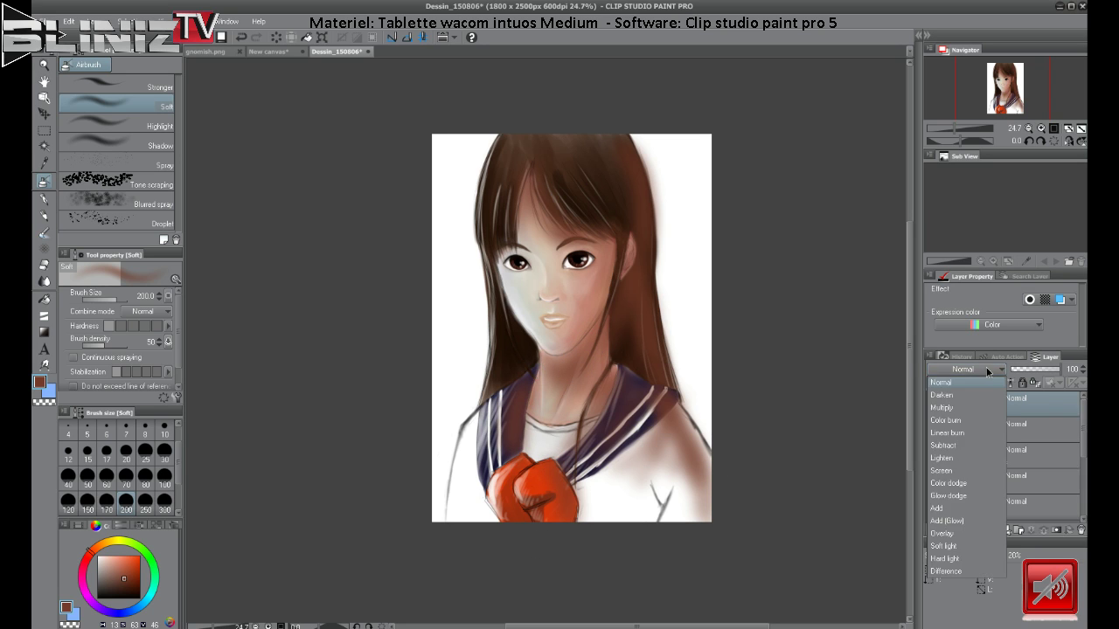
left_click(957, 424)
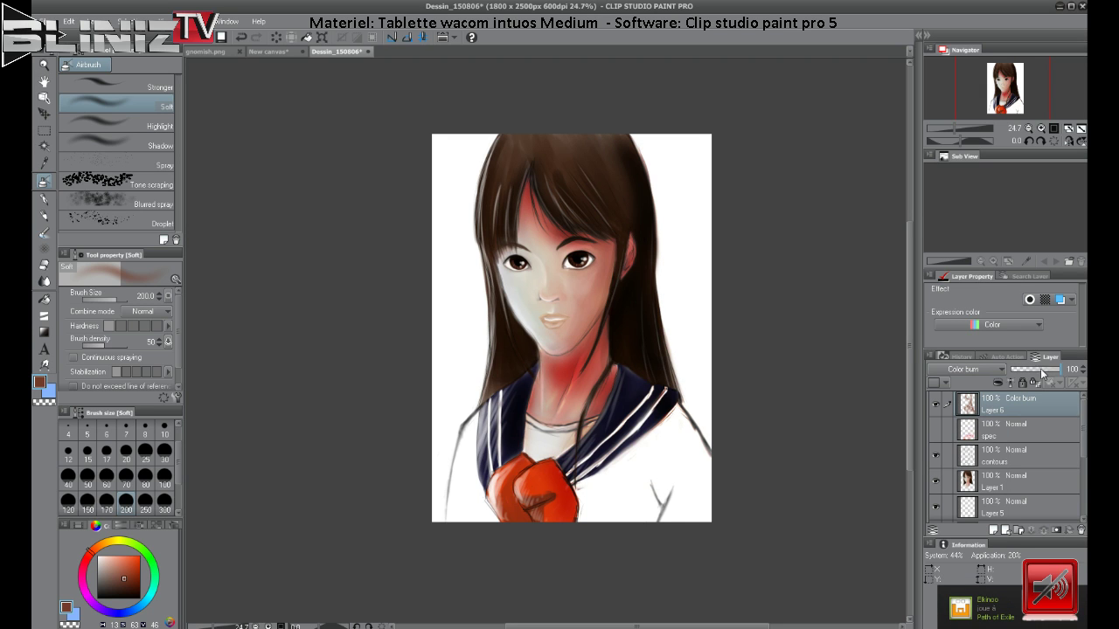
mouse_move(1041, 374)
left_mouse_down()
mouse_move(1014, 371)
mouse_move(1056, 374)
mouse_move(1035, 374)
left_mouse_up()
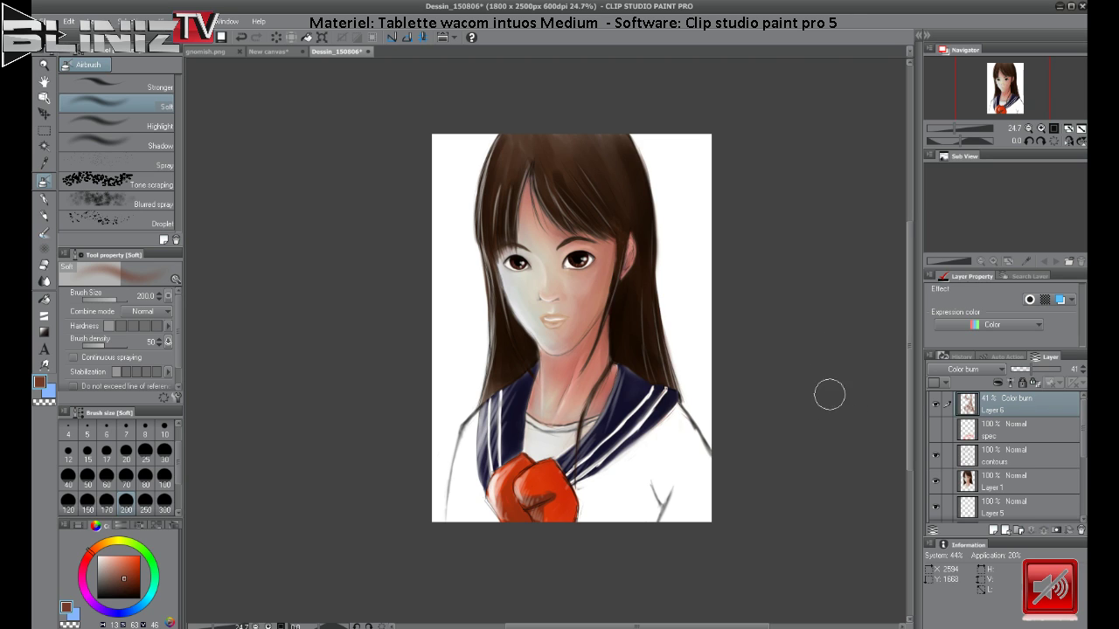
Add a new layer directly below the Color burn layer and set its blending mode to Darken.
left_click(994, 531)
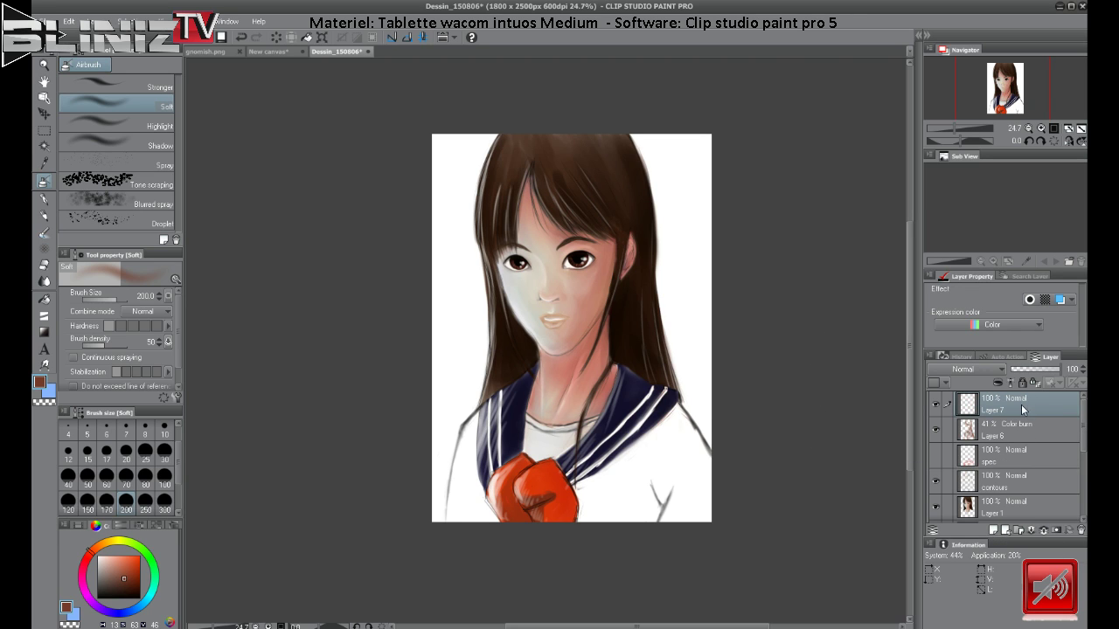
left_click_drag(1030, 408, 1017, 441)
left_click(985, 373)
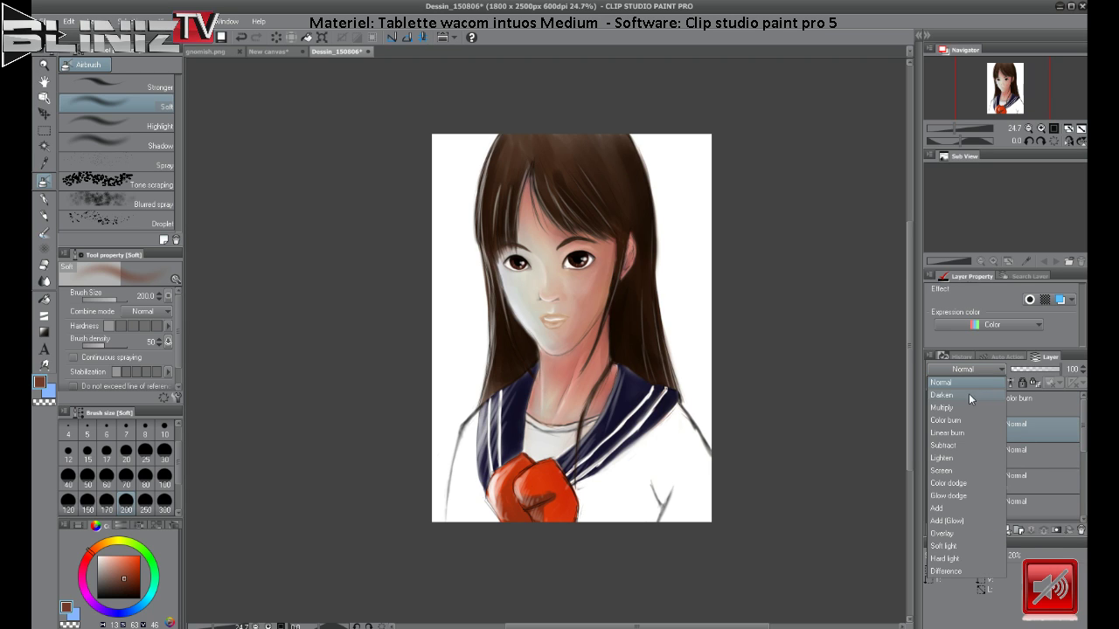
left_click(954, 395)
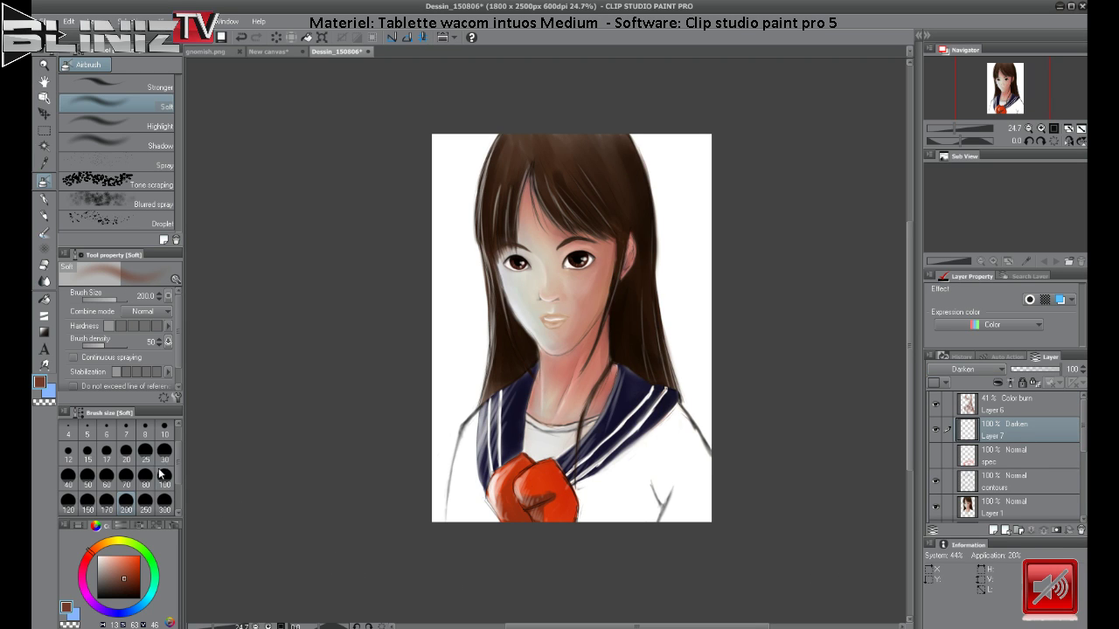
Airbrush soft grey shadows on the blouse's right shoulder and sleeve, beside the scarf knot and under the neckline.
left_click(97, 579)
mouse_move(675, 400)
left_mouse_down()
mouse_move(703, 515)
mouse_move(696, 449)
mouse_move(679, 518)
mouse_move(685, 457)
mouse_move(659, 501)
mouse_move(680, 410)
mouse_move(597, 485)
mouse_move(652, 451)
mouse_move(654, 471)
mouse_move(682, 468)
mouse_move(700, 441)
mouse_move(708, 535)
mouse_move(661, 508)
mouse_move(581, 500)
mouse_move(654, 524)
mouse_move(657, 506)
mouse_move(656, 517)
mouse_move(675, 511)
mouse_move(702, 482)
mouse_move(706, 522)
left_mouse_up()
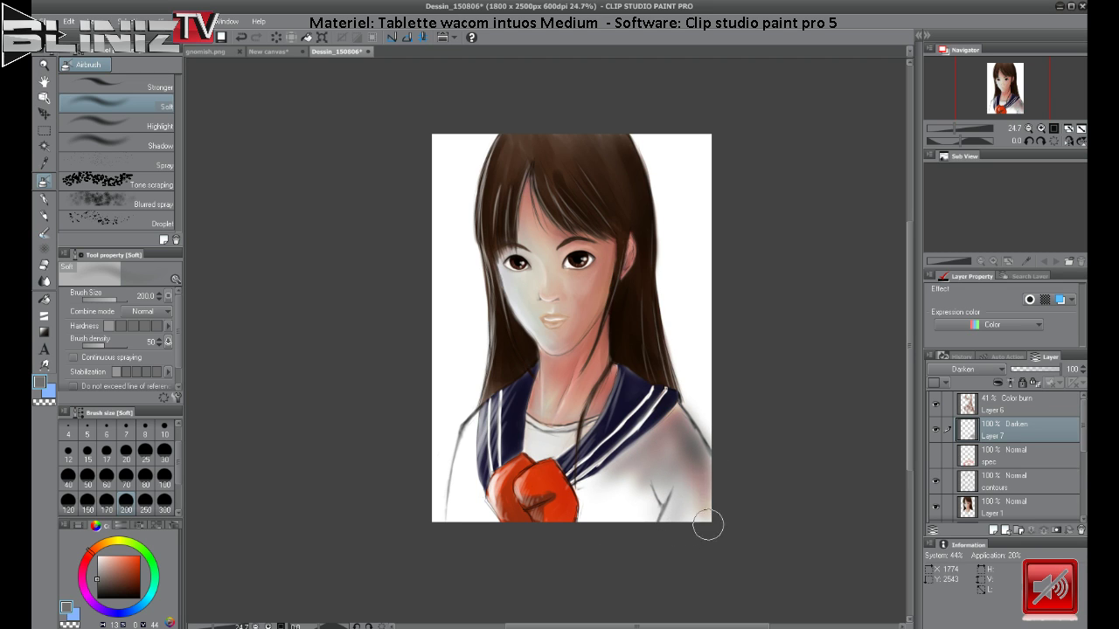
mouse_move(486, 532)
left_mouse_down()
mouse_move(475, 508)
mouse_move(449, 529)
mouse_move(483, 509)
mouse_move(468, 462)
mouse_move(478, 523)
mouse_move(474, 454)
mouse_move(503, 441)
mouse_move(494, 451)
mouse_move(569, 484)
mouse_move(553, 454)
mouse_move(583, 438)
left_mouse_up()
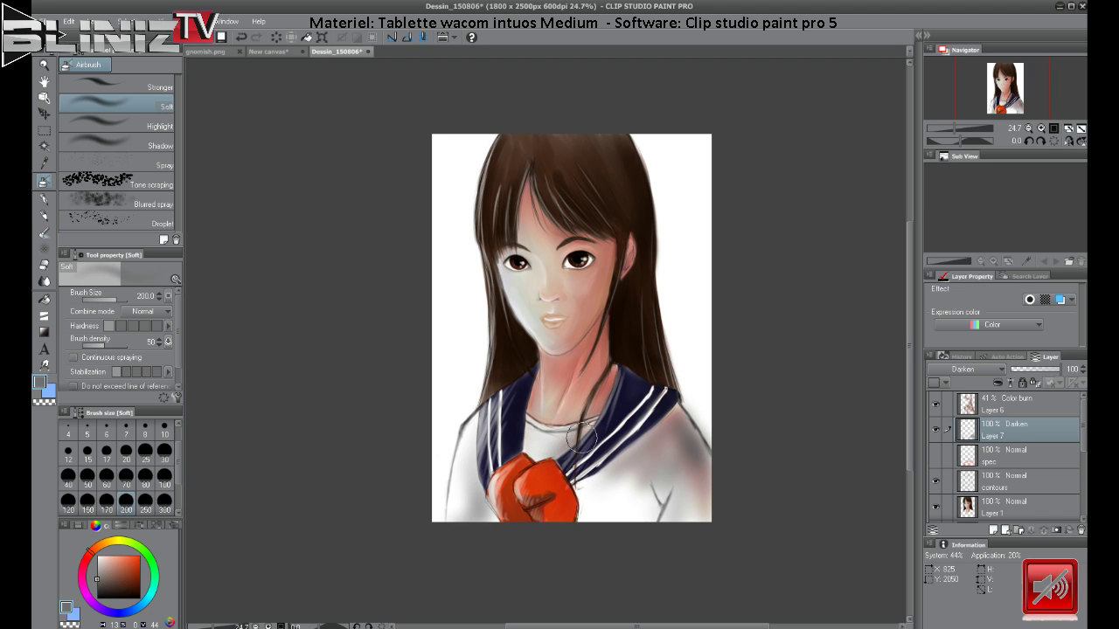
Try the Hard light and Color burn blending modes on the grey shadow layer, and return it to Darken.
left_click(972, 370)
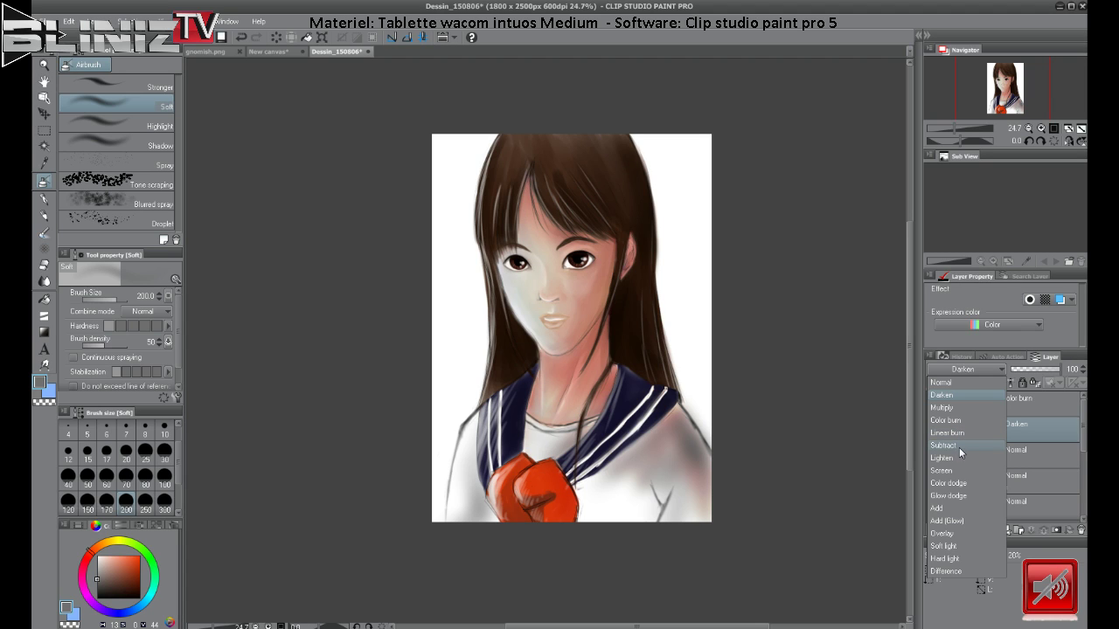
left_click(958, 559)
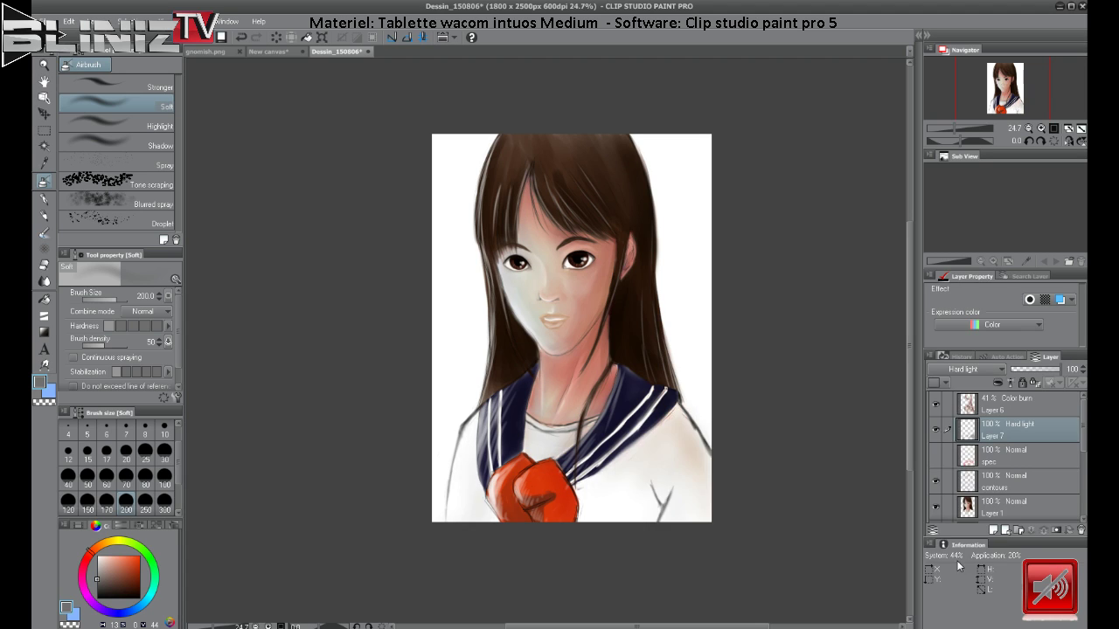
left_click(971, 369)
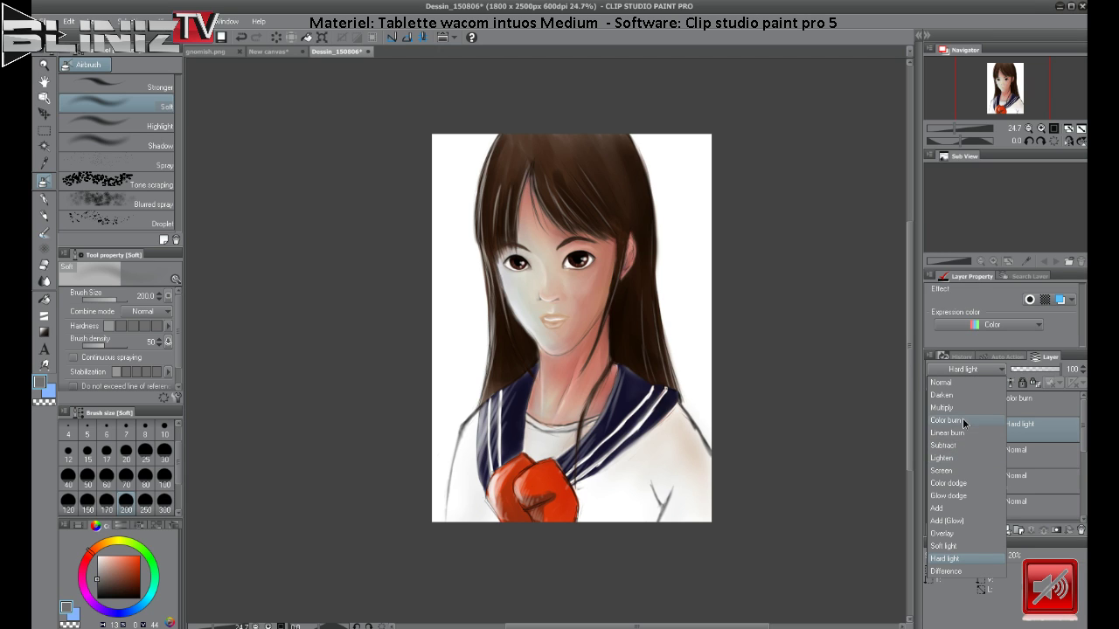
left_click(962, 420)
left_click(971, 369)
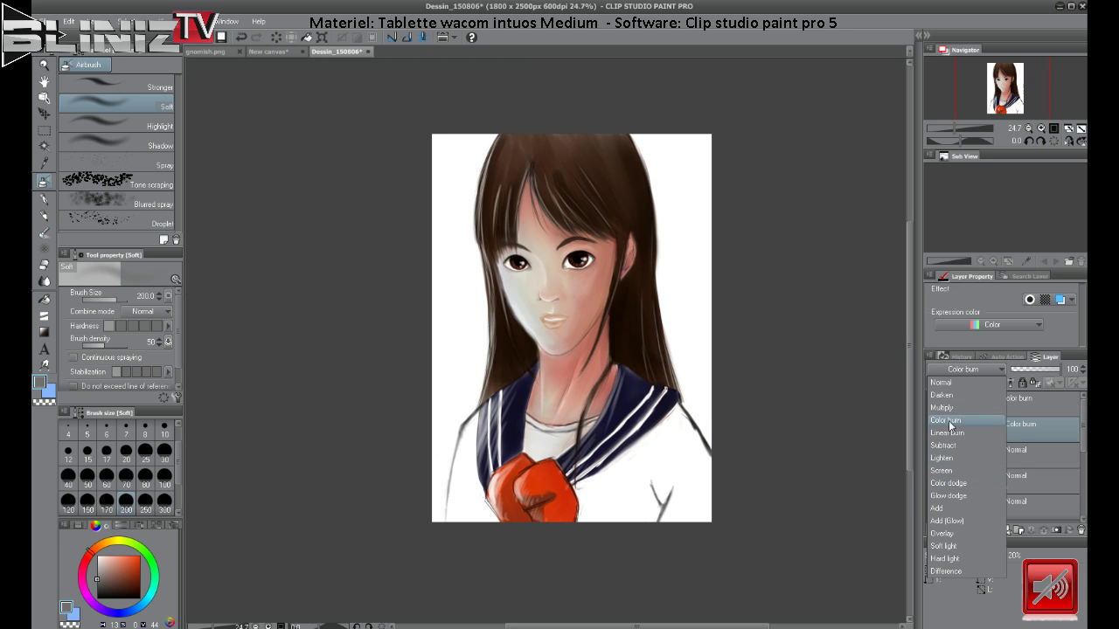
left_click(944, 395)
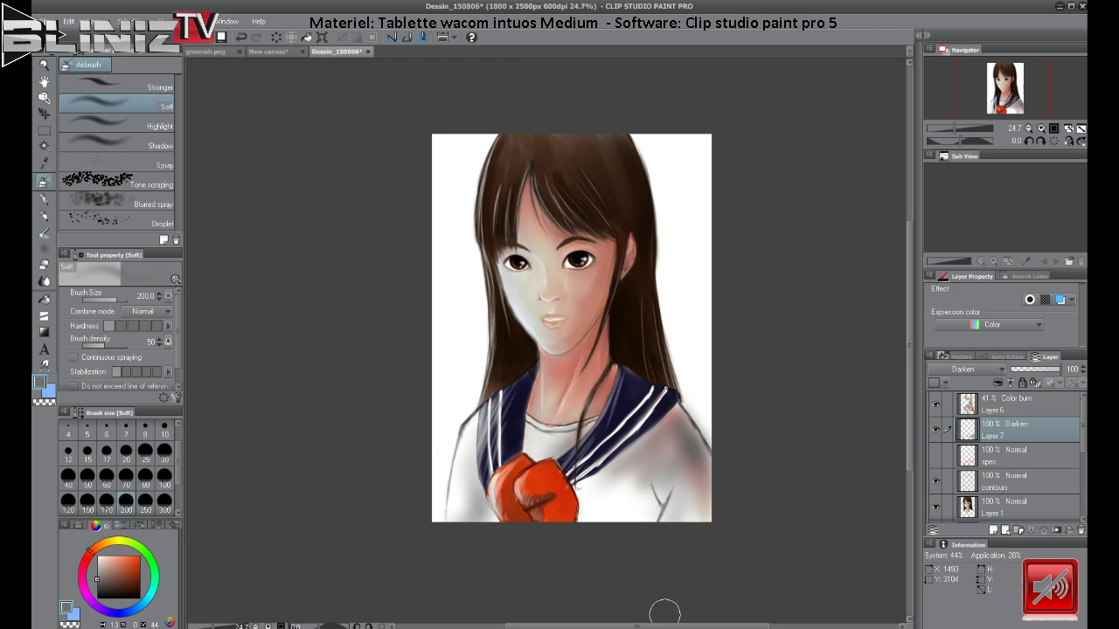
Erase the reddish brown shading from the blouse's right shoulder and sleeve on the Color burn layer with the Soft eraser at size 80.
left_click(1018, 406)
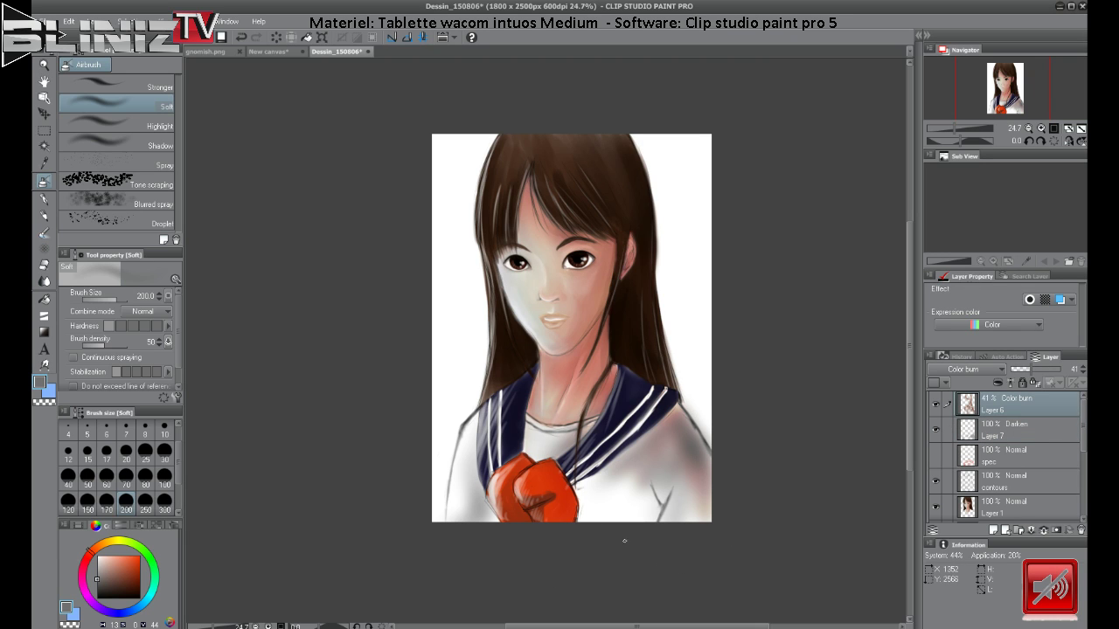
left_click(44, 264)
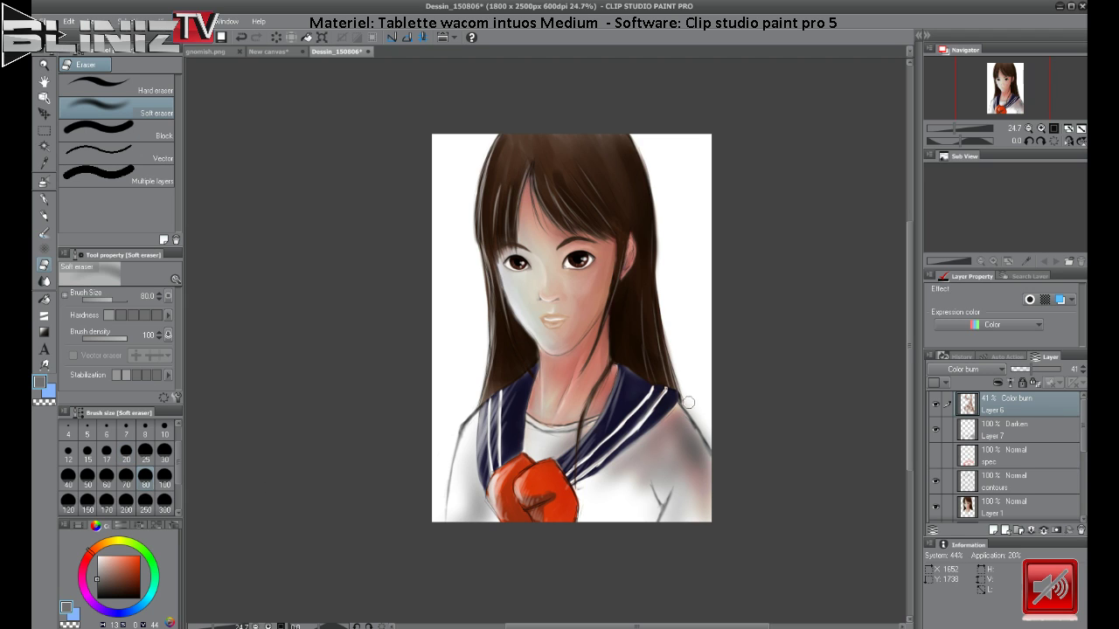
mouse_move(688, 403)
left_mouse_down()
mouse_move(597, 479)
mouse_move(698, 409)
mouse_move(641, 499)
mouse_move(697, 447)
mouse_move(670, 501)
mouse_move(732, 492)
left_mouse_up()
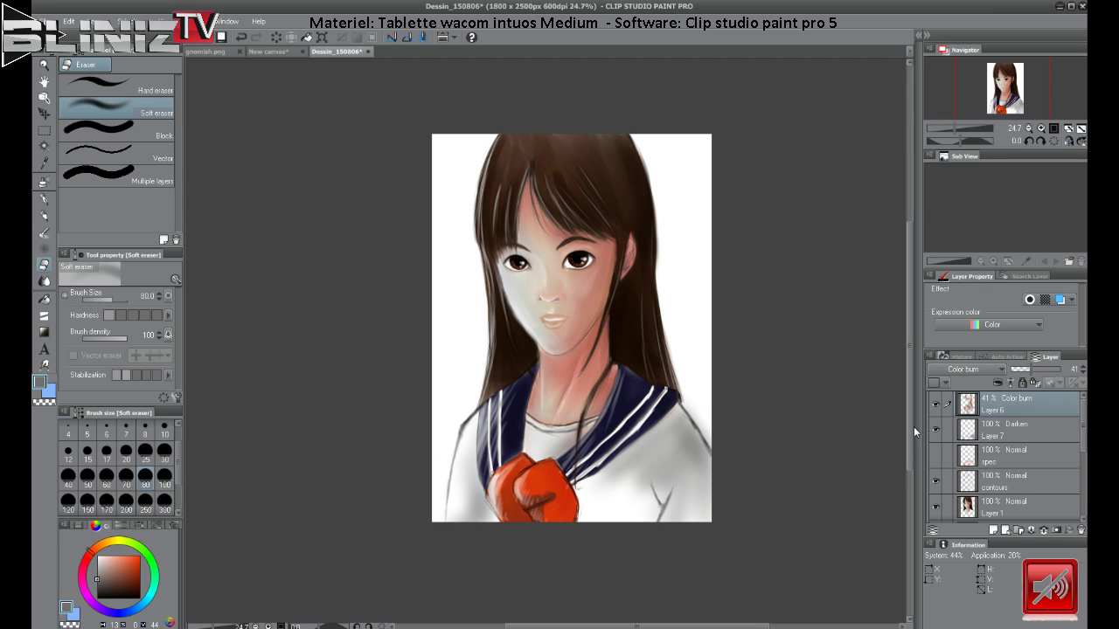
Thin out the grey shadows on the Darken layer along the right sleeve and beside the scarf knot with the Soft eraser.
left_click(983, 434)
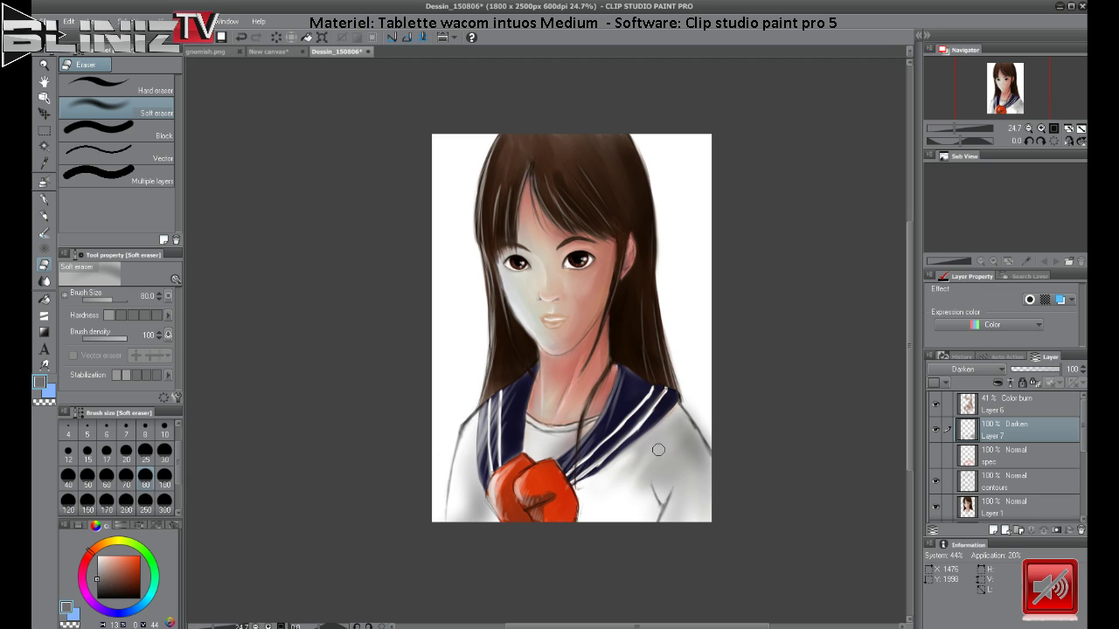
left_click_drag(669, 435, 635, 495)
mouse_move(669, 465)
left_mouse_down()
mouse_move(664, 491)
mouse_move(677, 465)
mouse_move(655, 541)
mouse_move(688, 474)
mouse_move(660, 545)
mouse_move(693, 497)
left_mouse_up()
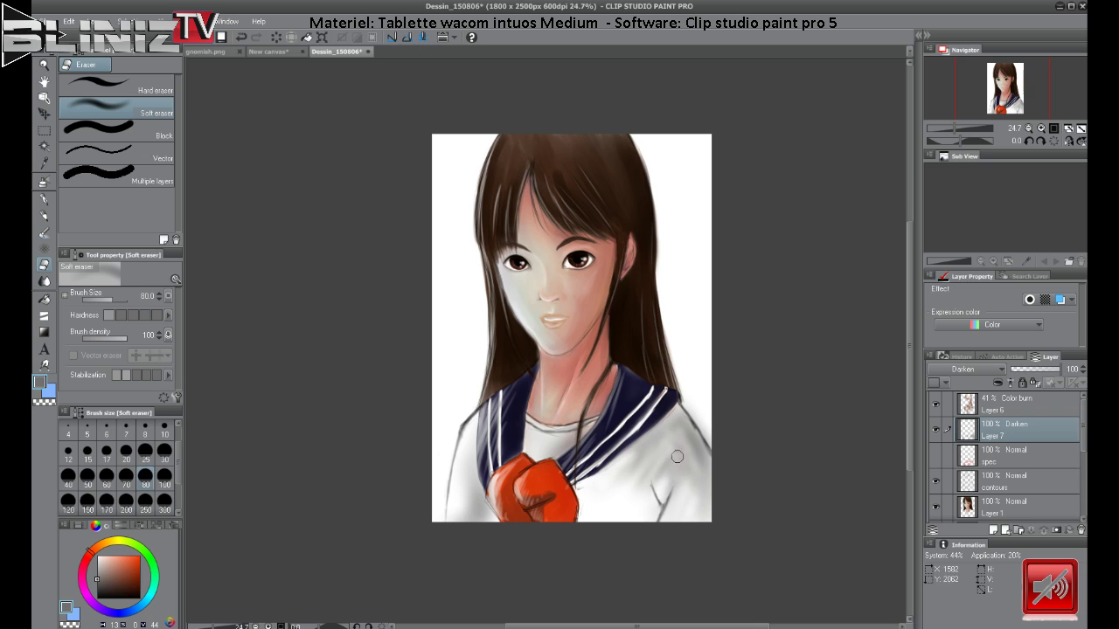
mouse_move(676, 457)
left_mouse_down()
mouse_move(677, 487)
mouse_move(699, 480)
mouse_move(673, 420)
mouse_move(642, 446)
mouse_move(672, 418)
mouse_move(619, 460)
mouse_move(657, 420)
mouse_move(614, 469)
mouse_move(680, 436)
mouse_move(689, 500)
left_mouse_up()
mouse_move(484, 468)
left_mouse_down()
mouse_move(482, 496)
mouse_move(465, 443)
mouse_move(490, 489)
mouse_move(461, 447)
mouse_move(502, 509)
left_mouse_up()
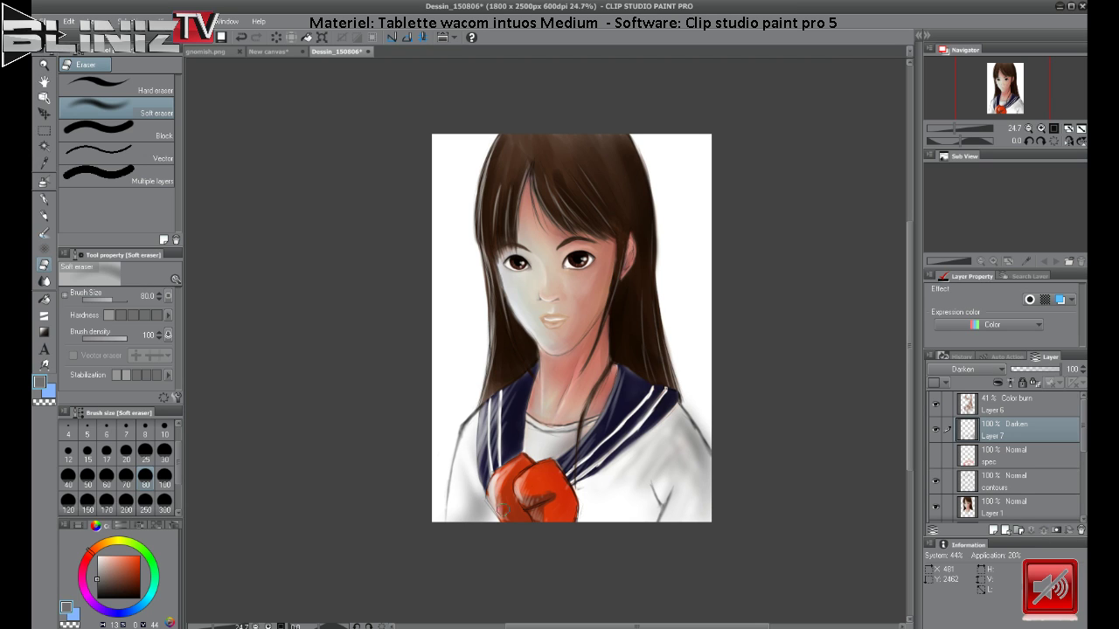
mouse_move(472, 471)
left_mouse_down()
mouse_move(490, 499)
mouse_move(490, 529)
mouse_move(454, 476)
mouse_move(464, 502)
mouse_move(450, 525)
mouse_move(525, 527)
left_mouse_up()
Check the contents of the contours layer, Layer 4, Layer 2 and Layer 5 by toggling their visibility.
left_click(934, 482)
left_click(936, 482)
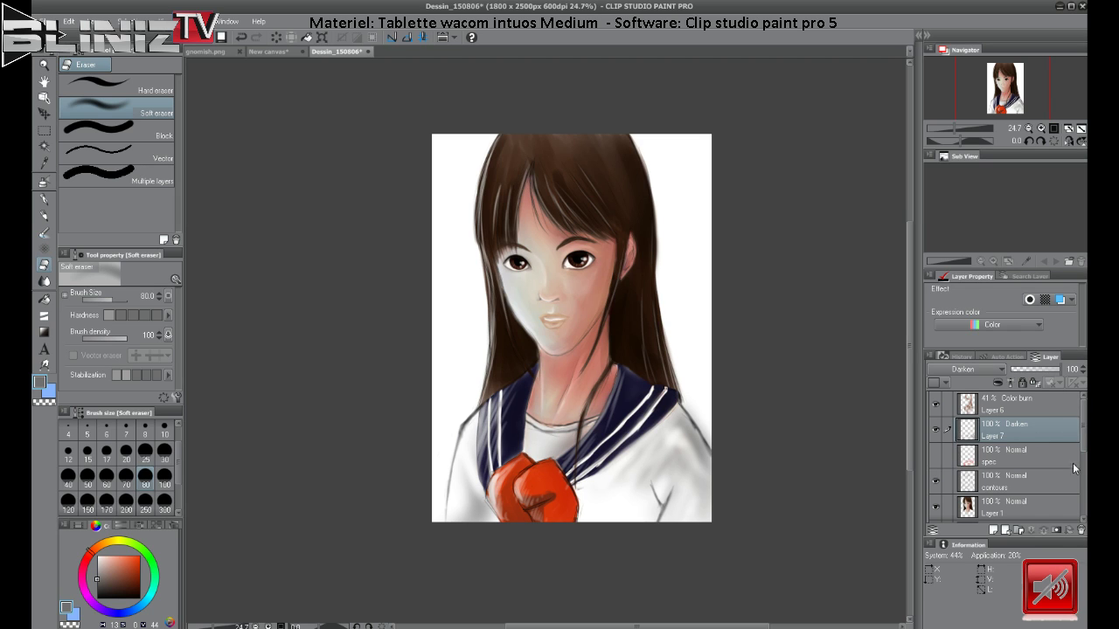
left_click_drag(1082, 450, 1077, 504)
left_click(936, 459)
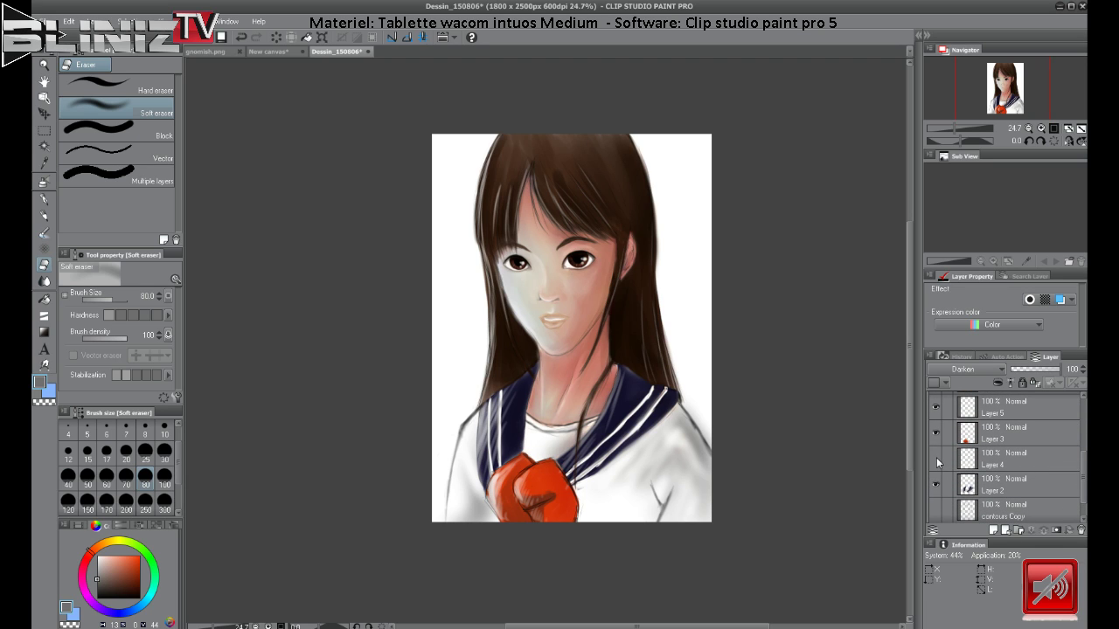
left_click(936, 459)
left_click(936, 484)
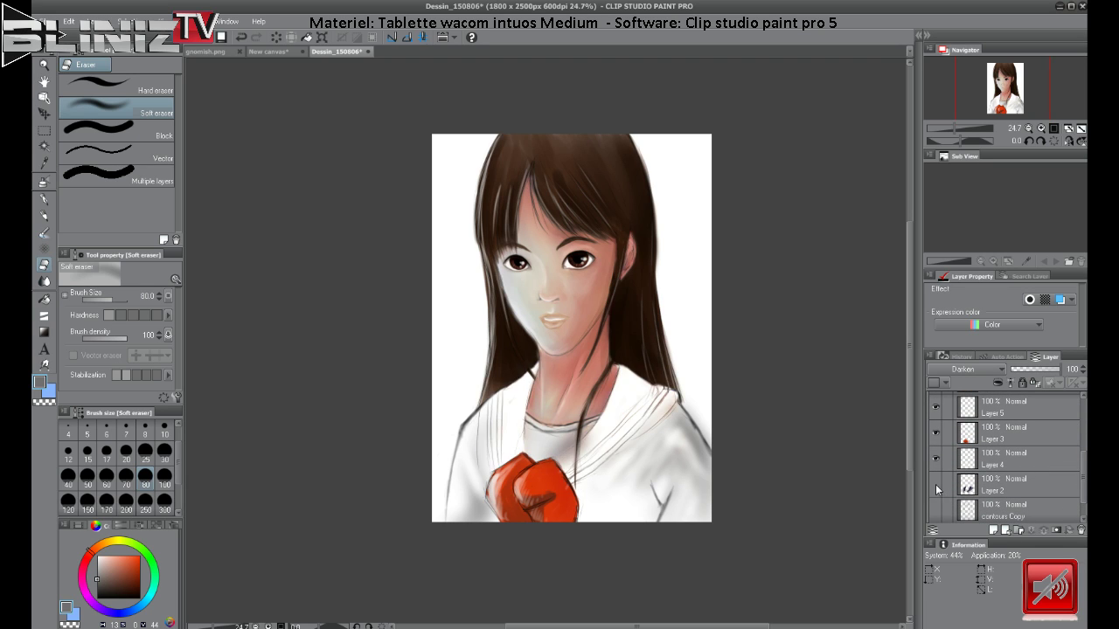
left_click(936, 484)
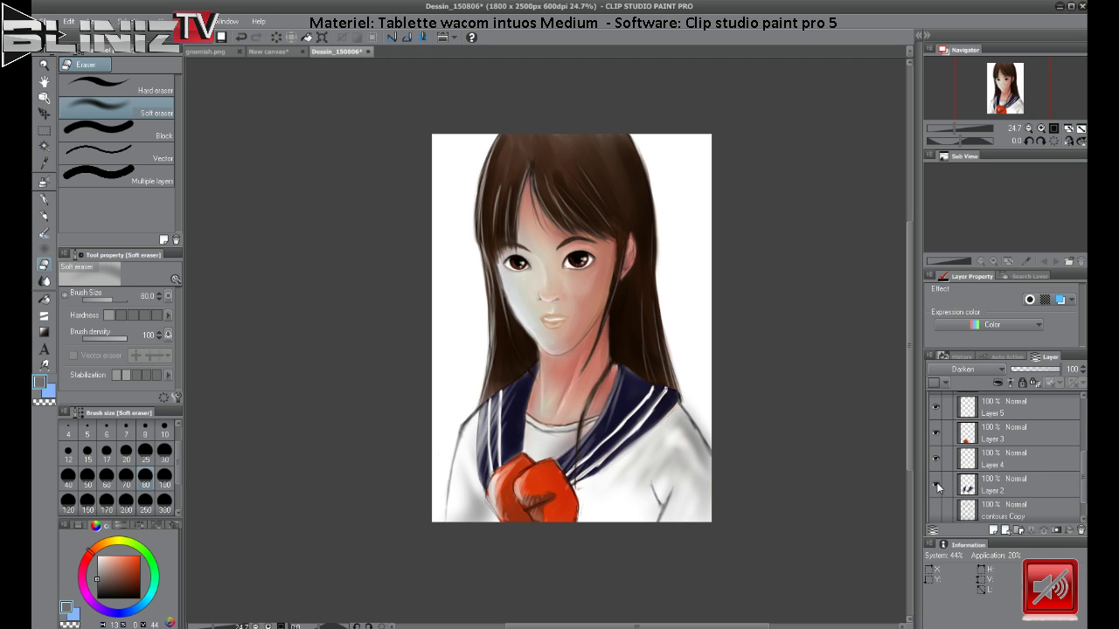
left_click(936, 407)
Soften the white collar stripes on Layer 5 with the Blend tool at size 50.
left_click(1004, 408)
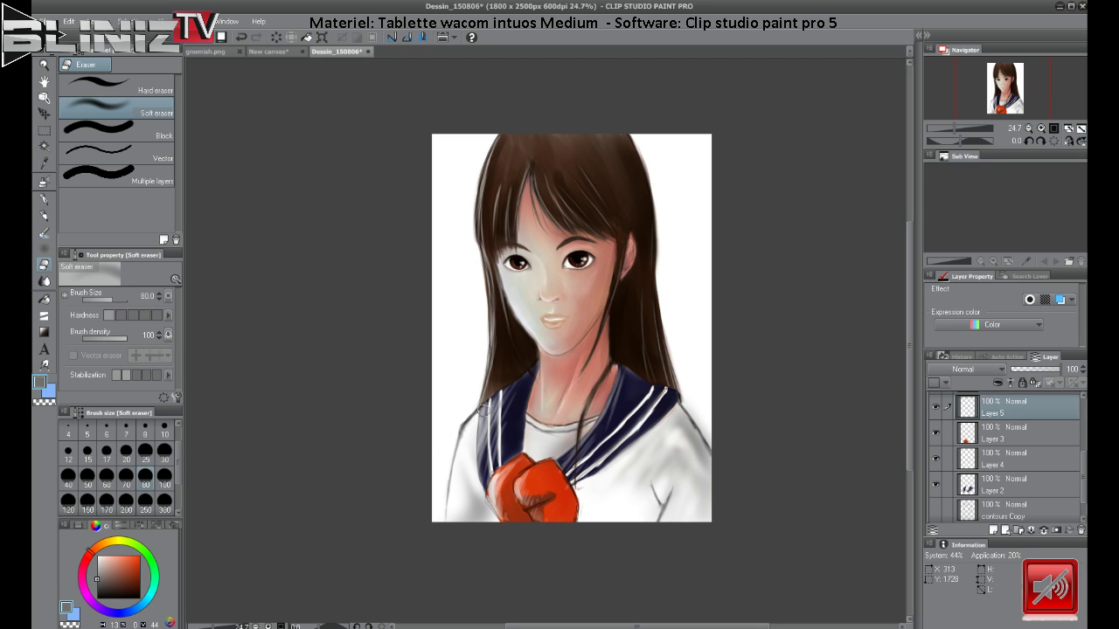
left_click(44, 281)
left_click(140, 89)
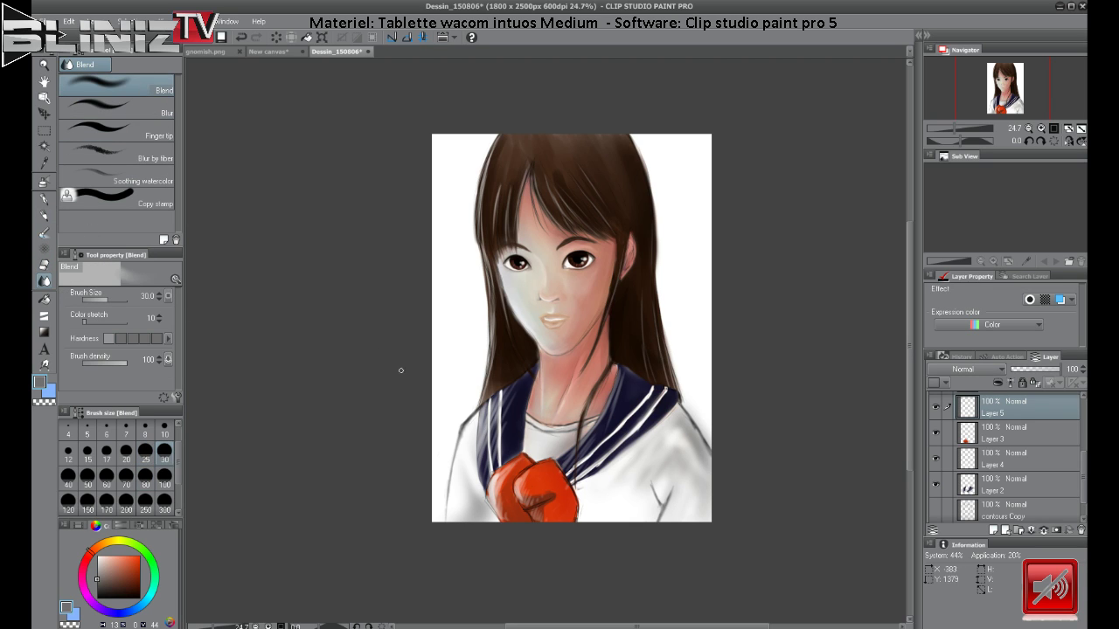
left_click(88, 474)
mouse_move(485, 421)
left_mouse_down()
mouse_move(489, 472)
mouse_move(505, 397)
mouse_move(480, 409)
mouse_move(511, 402)
left_mouse_up()
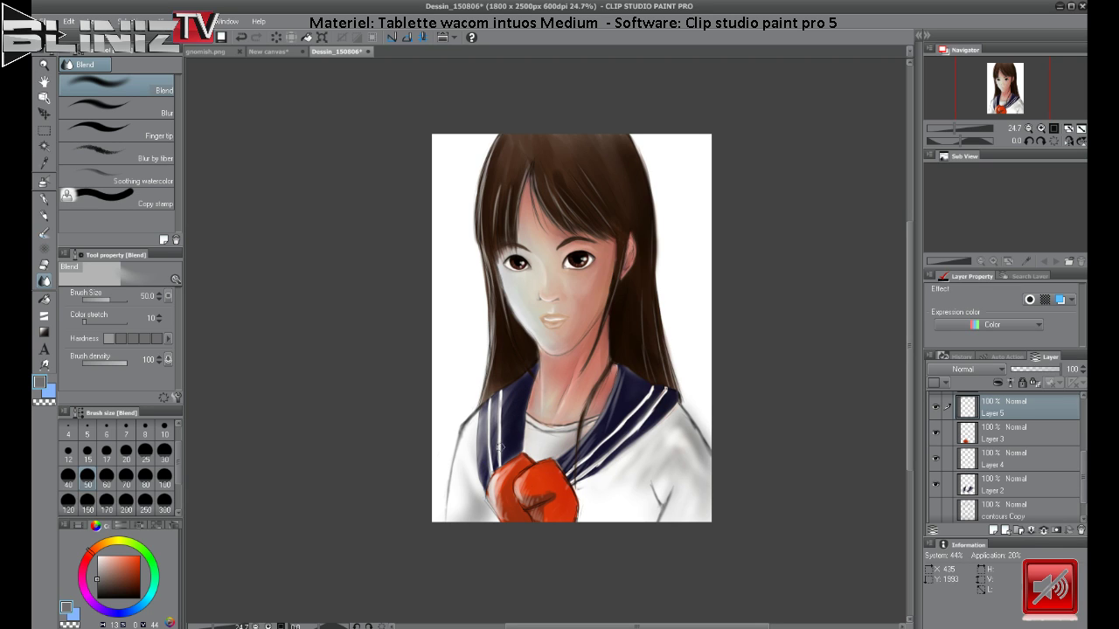
mouse_move(500, 447)
left_mouse_down()
mouse_move(483, 481)
mouse_move(497, 456)
left_mouse_up()
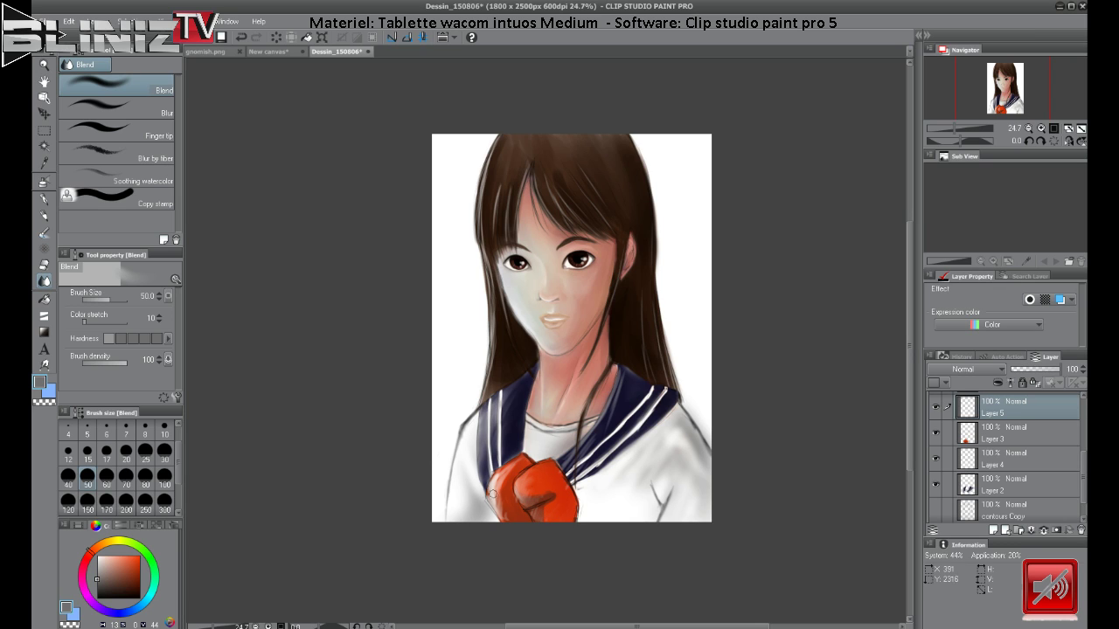
mouse_move(493, 494)
left_mouse_down()
mouse_move(516, 468)
mouse_move(595, 426)
mouse_move(600, 452)
mouse_move(624, 426)
mouse_move(568, 465)
mouse_move(640, 396)
mouse_move(632, 373)
mouse_move(601, 441)
left_mouse_up()
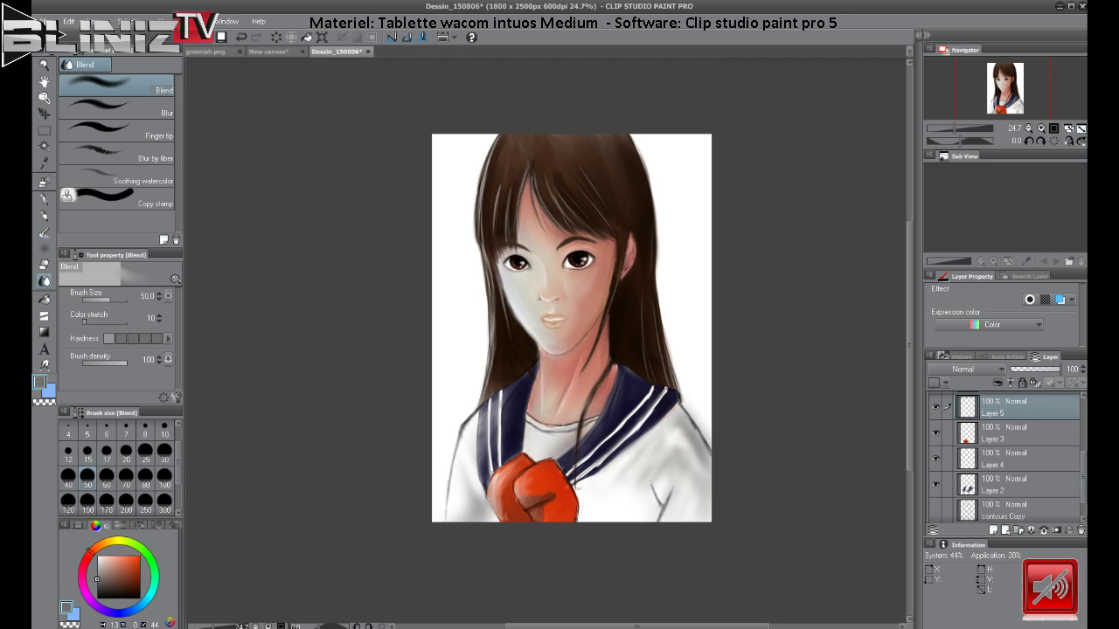
Add a new layer directly above Paper for the background and choose a medium green drawing colour.
scroll(1067, 515, "down", 1)
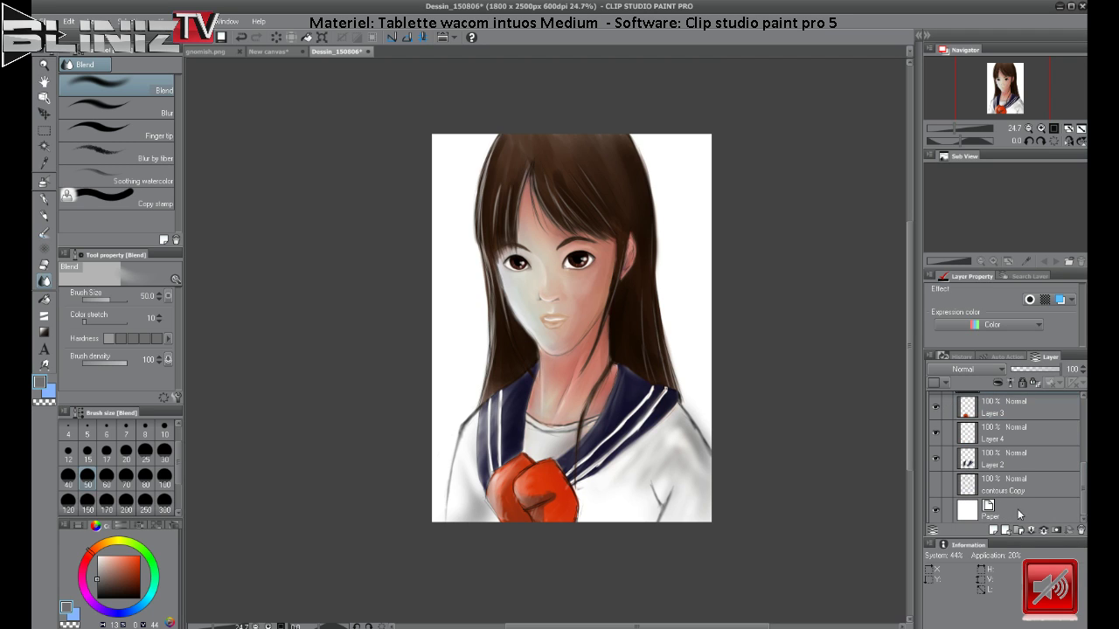
left_click(1019, 515)
left_click(994, 531)
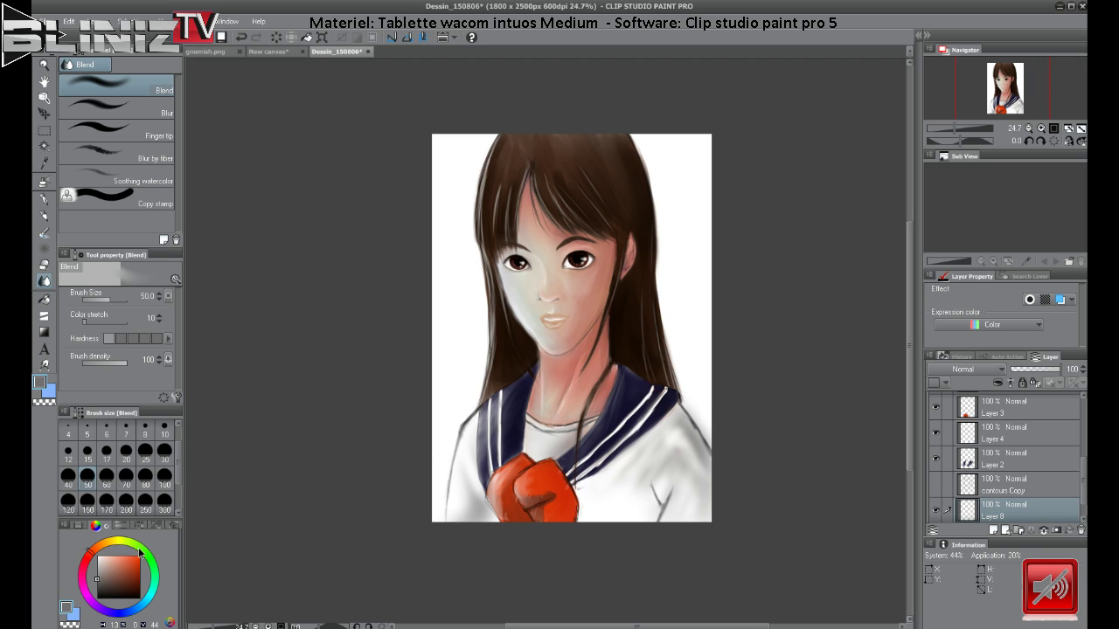
left_click(141, 549)
left_click(129, 578)
left_click_drag(129, 577, 132, 574)
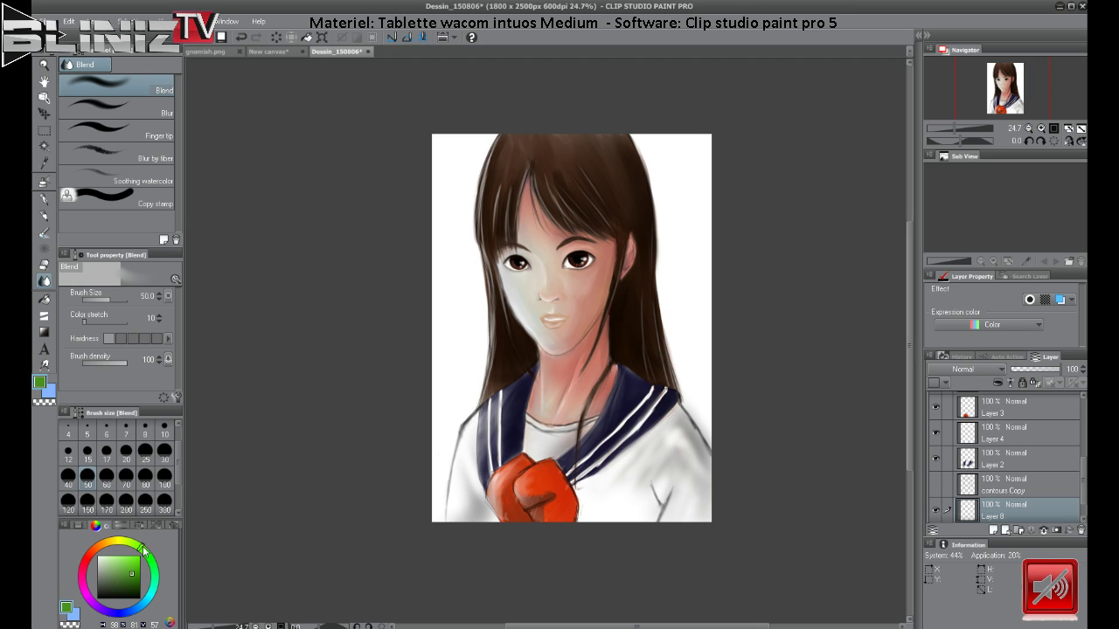
Paint a cloudy green background around the girl with the Gauze cloud brush at size 500.
left_click(44, 248)
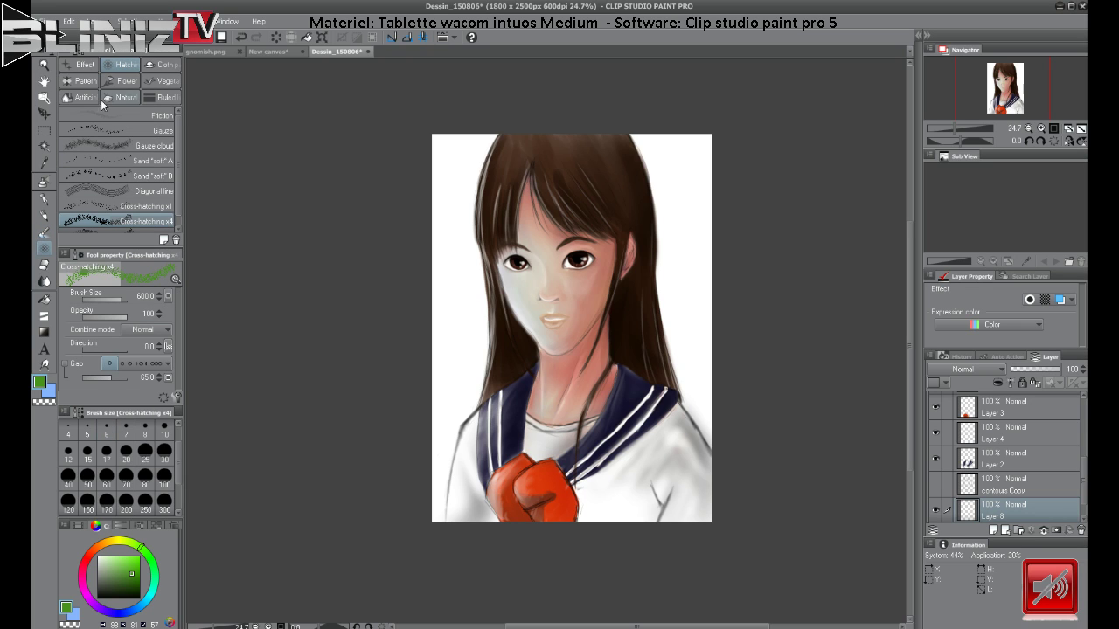
left_click(128, 149)
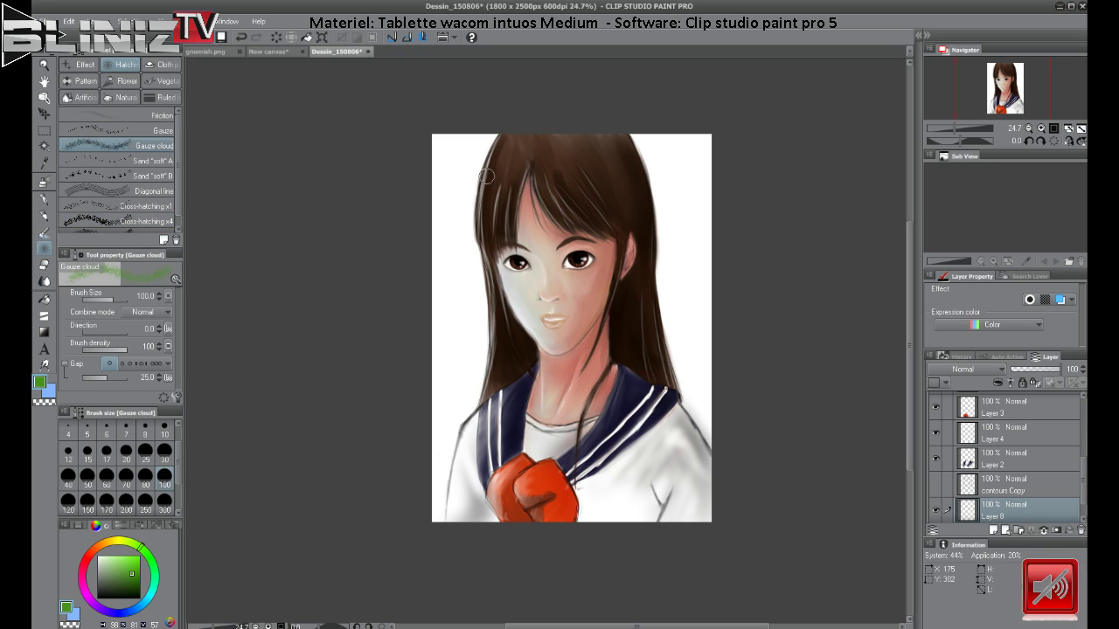
left_click(127, 503)
left_click(163, 504)
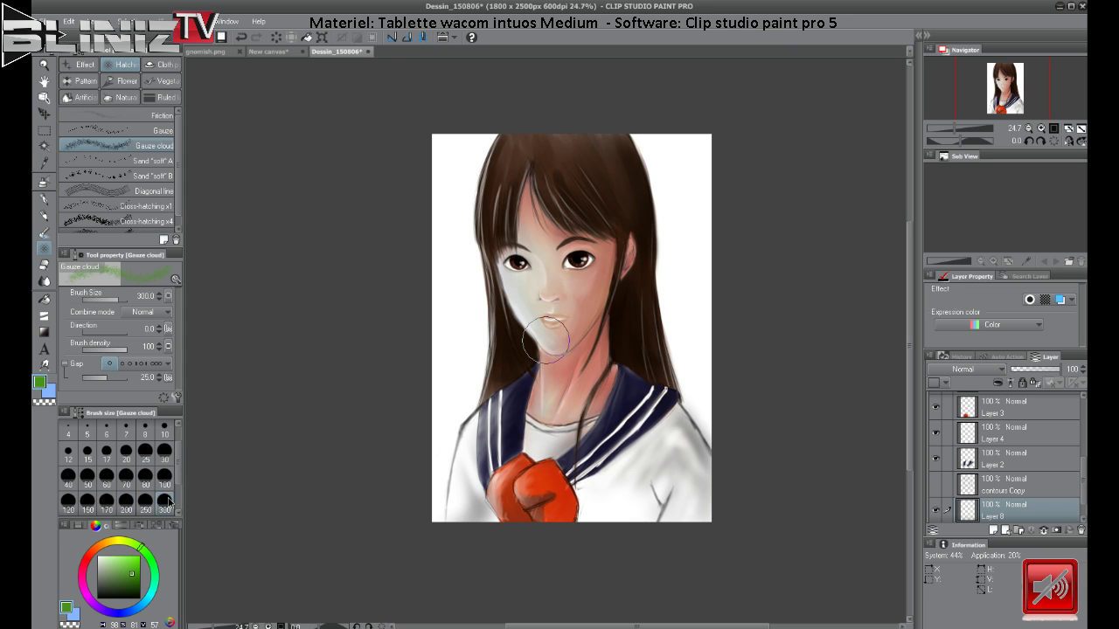
scroll(157, 479, "down", 1)
left_click(88, 494)
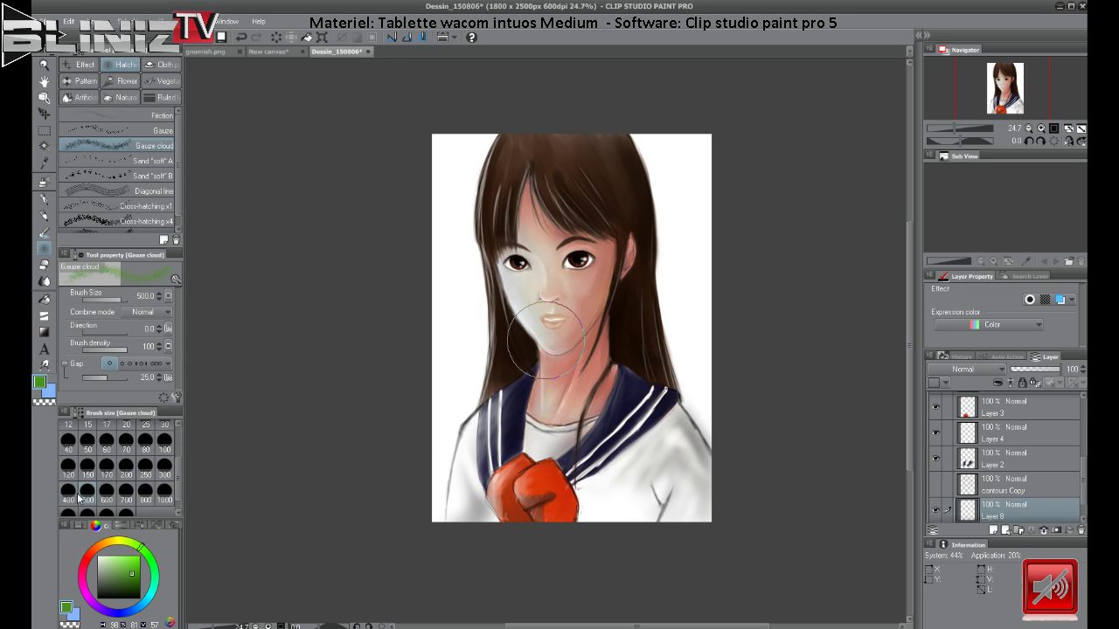
mouse_move(454, 149)
left_mouse_down()
mouse_move(425, 169)
mouse_move(545, 125)
mouse_move(559, 154)
mouse_move(447, 296)
mouse_move(501, 281)
mouse_move(694, 150)
mouse_move(664, 201)
left_mouse_up()
mouse_move(712, 248)
left_mouse_down()
mouse_move(673, 293)
mouse_move(729, 285)
mouse_move(676, 348)
mouse_move(649, 417)
mouse_move(714, 450)
left_mouse_up()
mouse_move(518, 385)
left_mouse_down()
mouse_move(475, 394)
mouse_move(507, 356)
mouse_move(428, 480)
left_mouse_up()
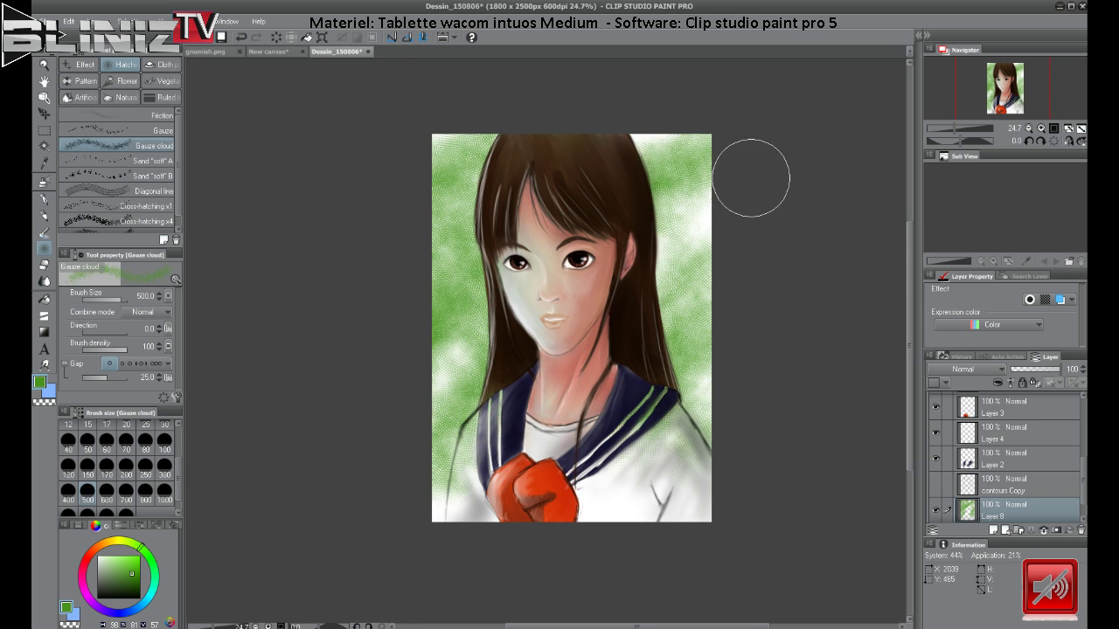
left_click_drag(749, 175, 744, 180)
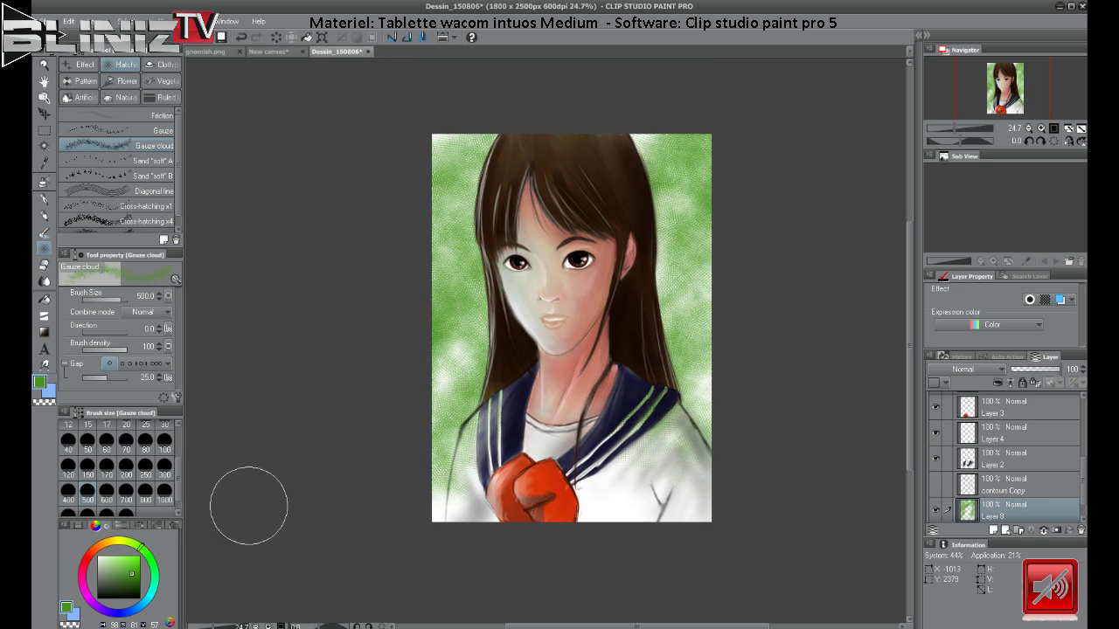
Dab small bright red patches over the green background on both sides of the girl with the Gauze cloud brush at size 100.
left_click(88, 551)
mouse_move(112, 575)
left_mouse_down()
mouse_move(136, 573)
mouse_move(139, 556)
left_mouse_up()
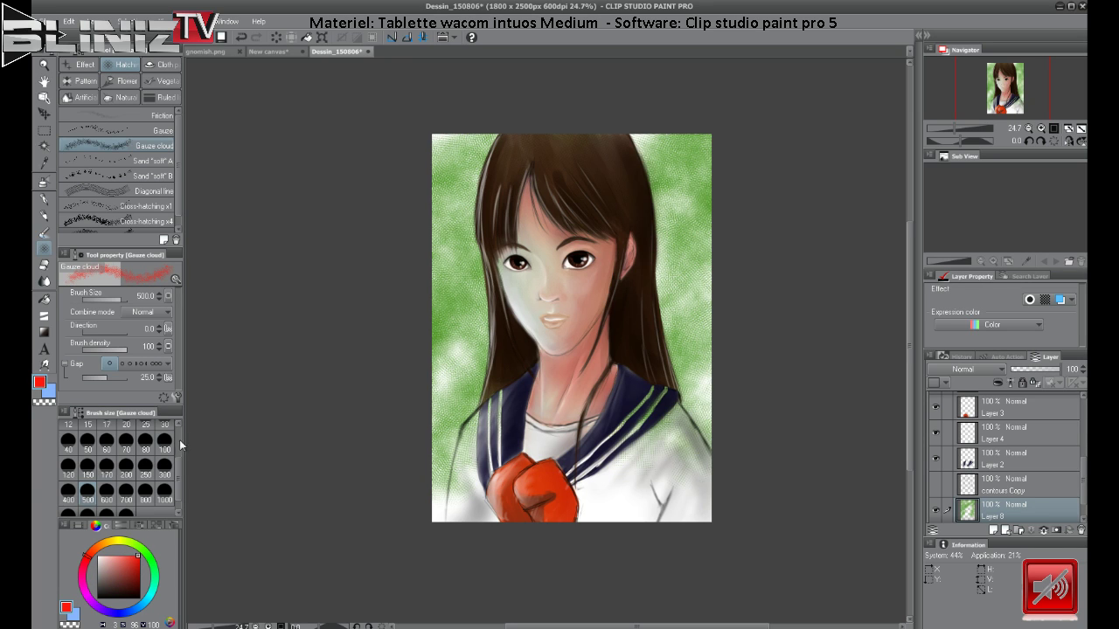
scroll(180, 446, "up", 3)
left_click(87, 501)
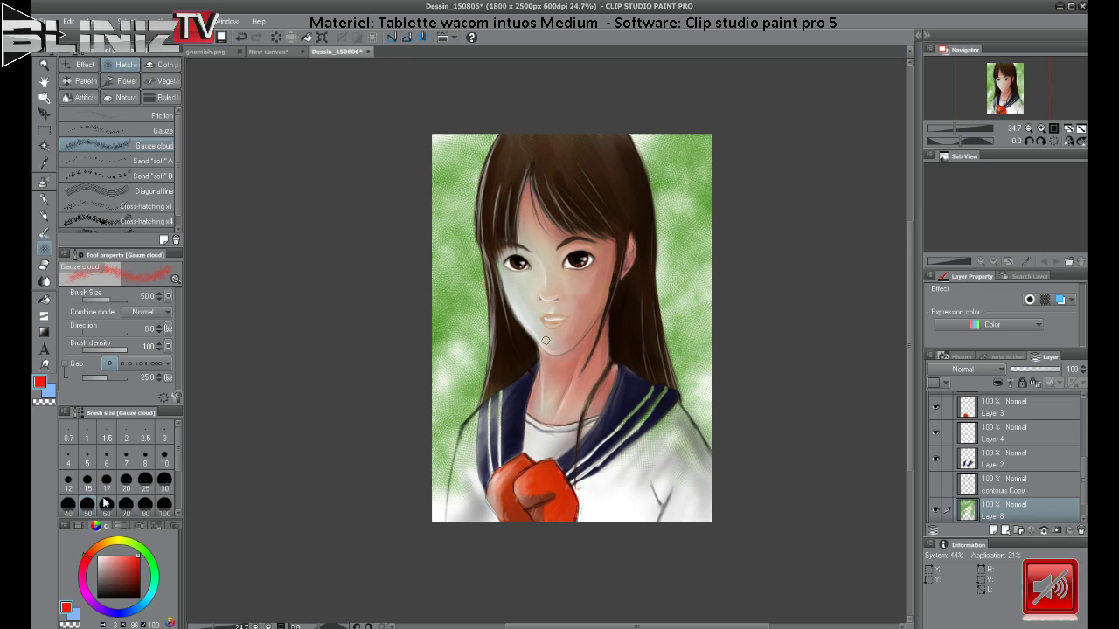
left_click(166, 506)
left_click_drag(463, 179, 452, 198)
left_click_drag(430, 365, 433, 381)
left_click_drag(428, 446, 435, 462)
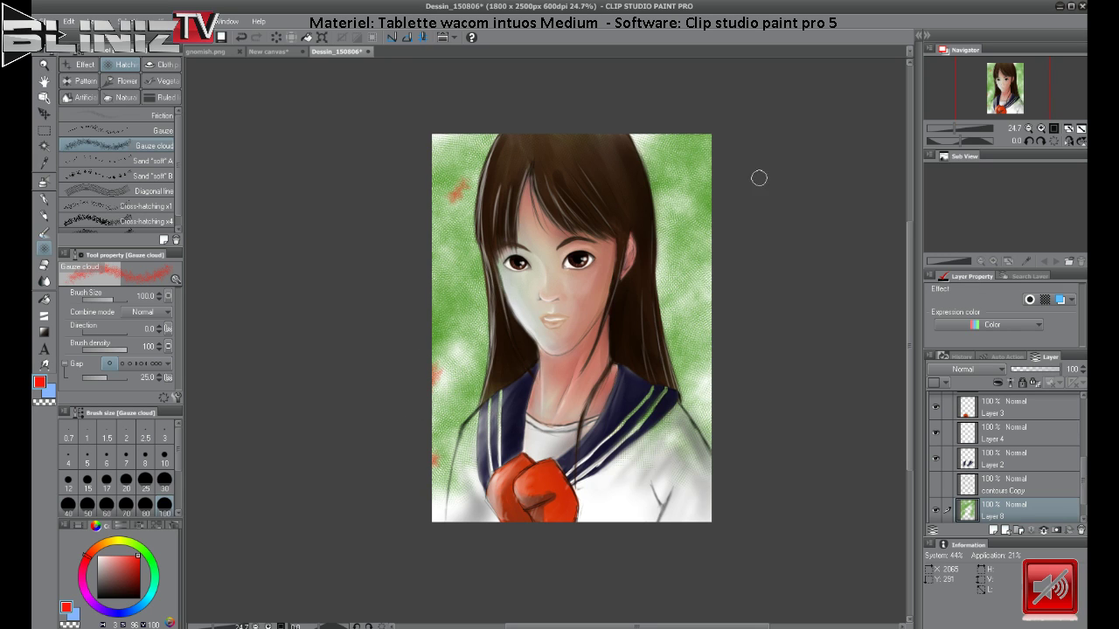
mouse_move(654, 213)
left_mouse_down()
mouse_move(672, 240)
mouse_move(657, 280)
left_mouse_up()
left_click_drag(690, 334, 700, 383)
left_click_drag(719, 147, 704, 137)
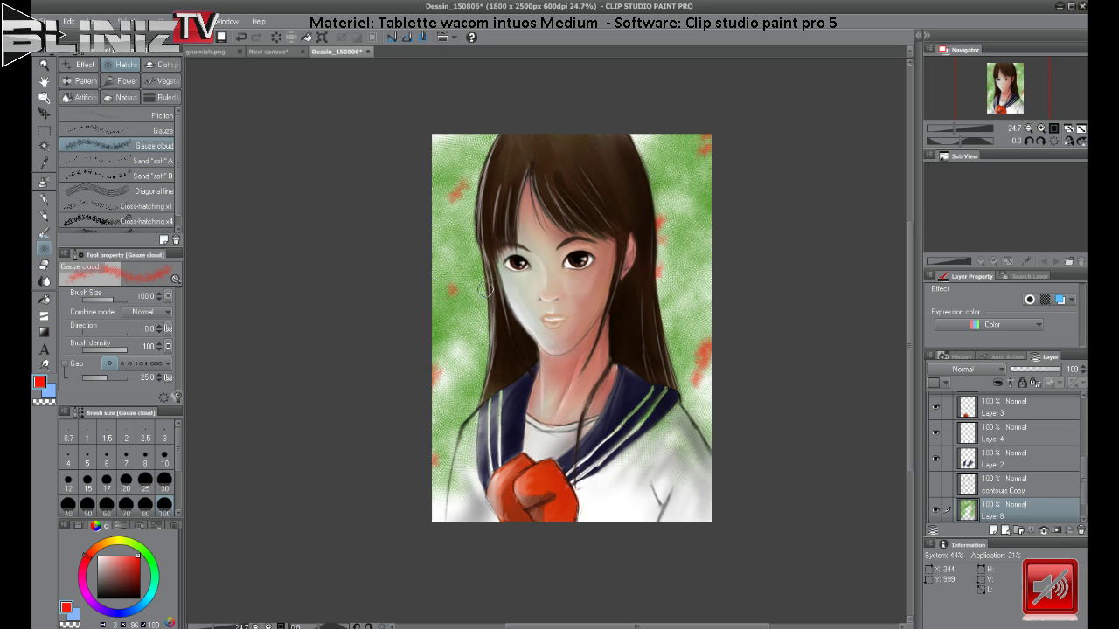
left_click_drag(477, 365, 473, 379)
Apply a Radiation blur to the green background layer with an area of 9.57, Front and back position and Box method.
left_click(197, 21)
mouse_move(267, 34)
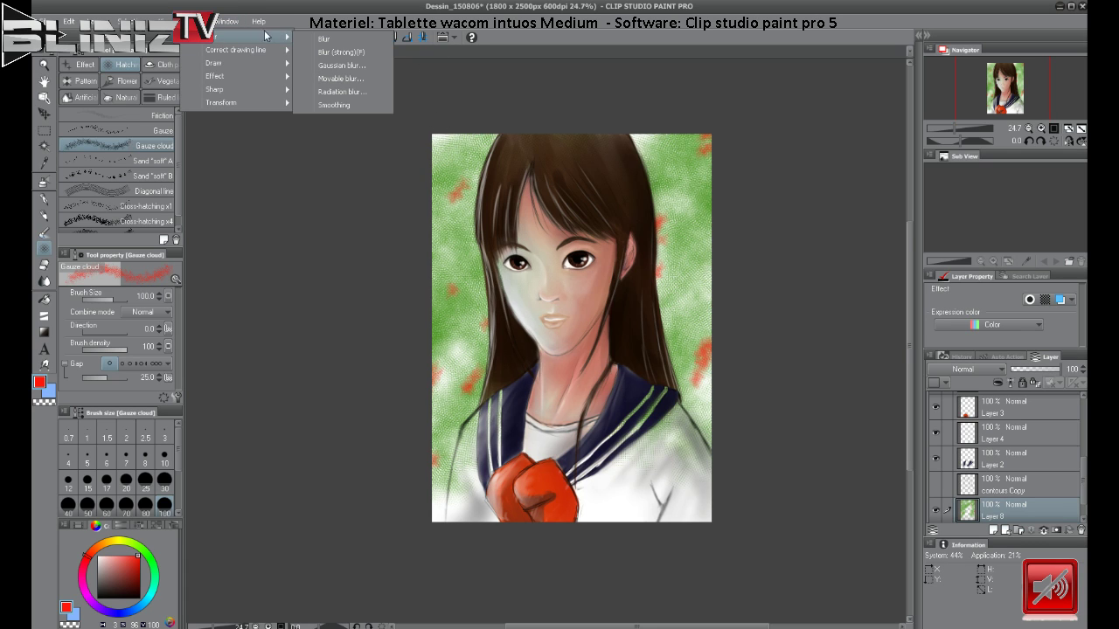
left_click(341, 91)
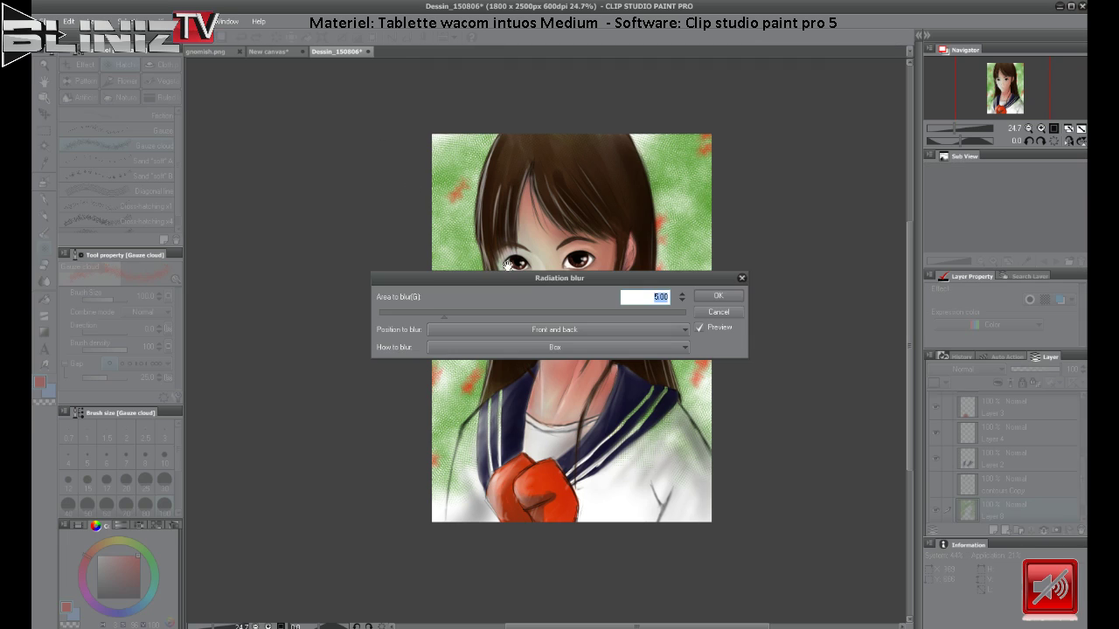
left_click(479, 312)
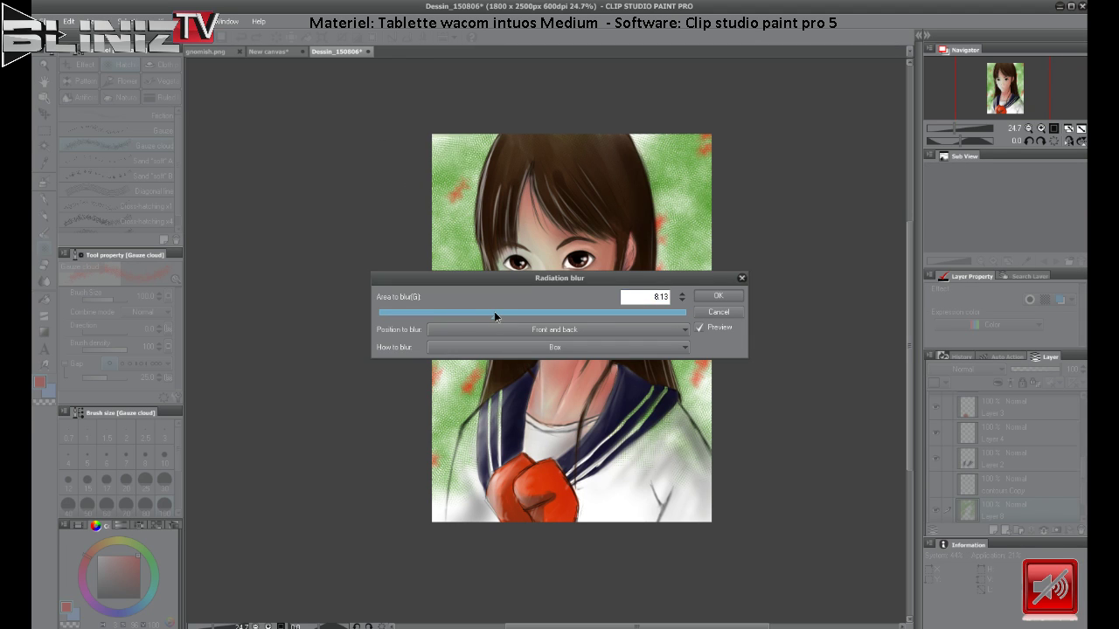
left_click(517, 312)
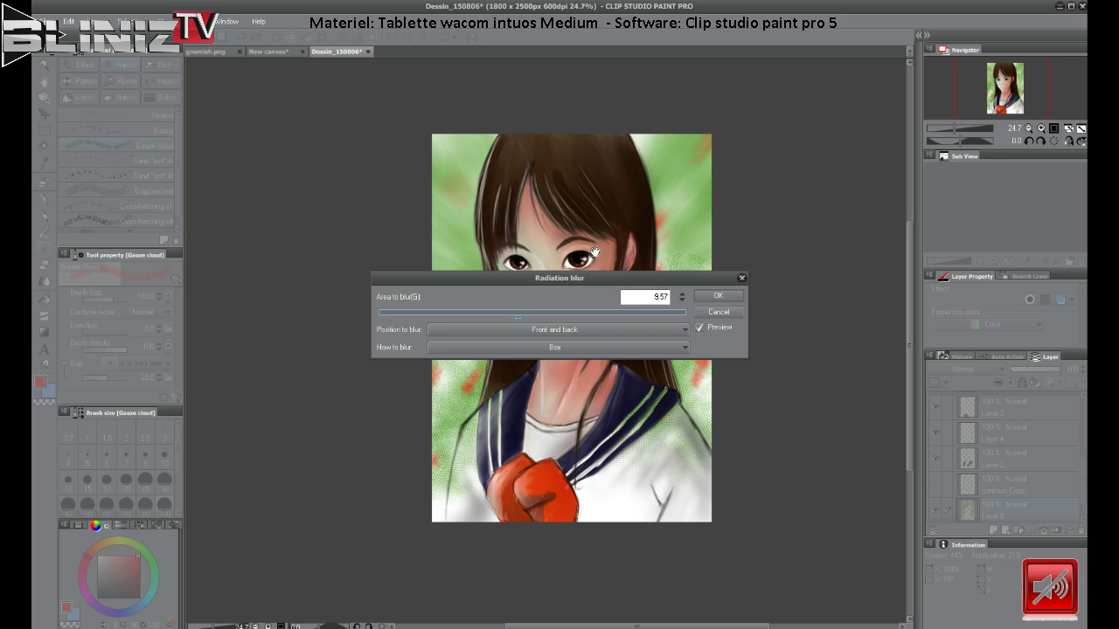
left_click(732, 297)
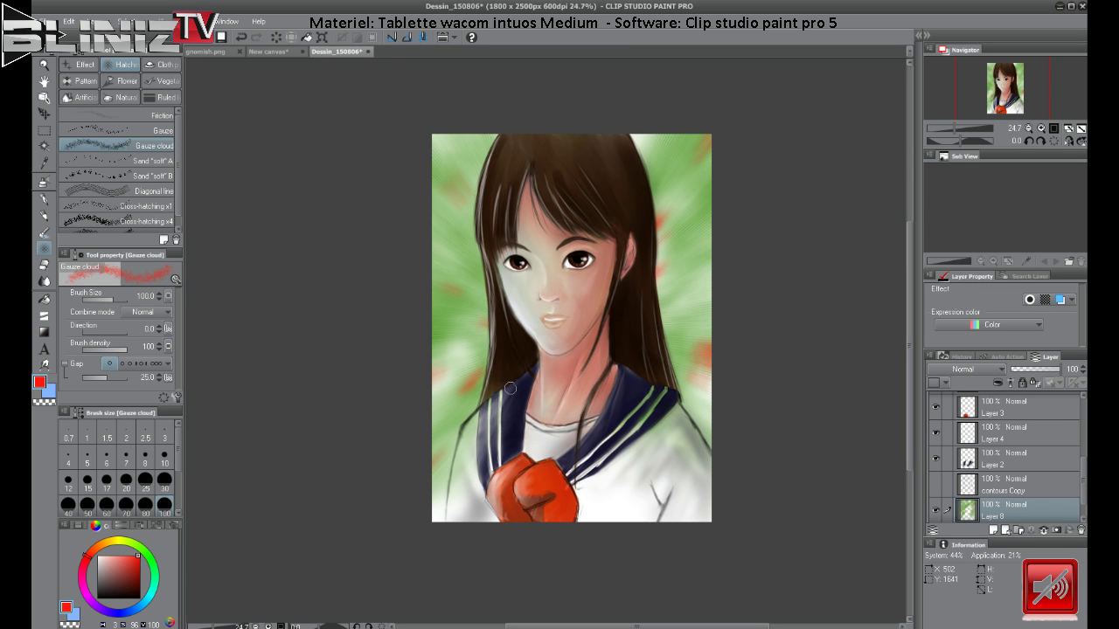
Erase the green spill from the blouse's shoulders and sleeves on Layer 8, then set the Soft eraser to size 300.
mouse_move(465, 448)
left_mouse_down()
mouse_move(456, 523)
mouse_move(466, 438)
mouse_move(464, 470)
mouse_move(490, 413)
left_mouse_up()
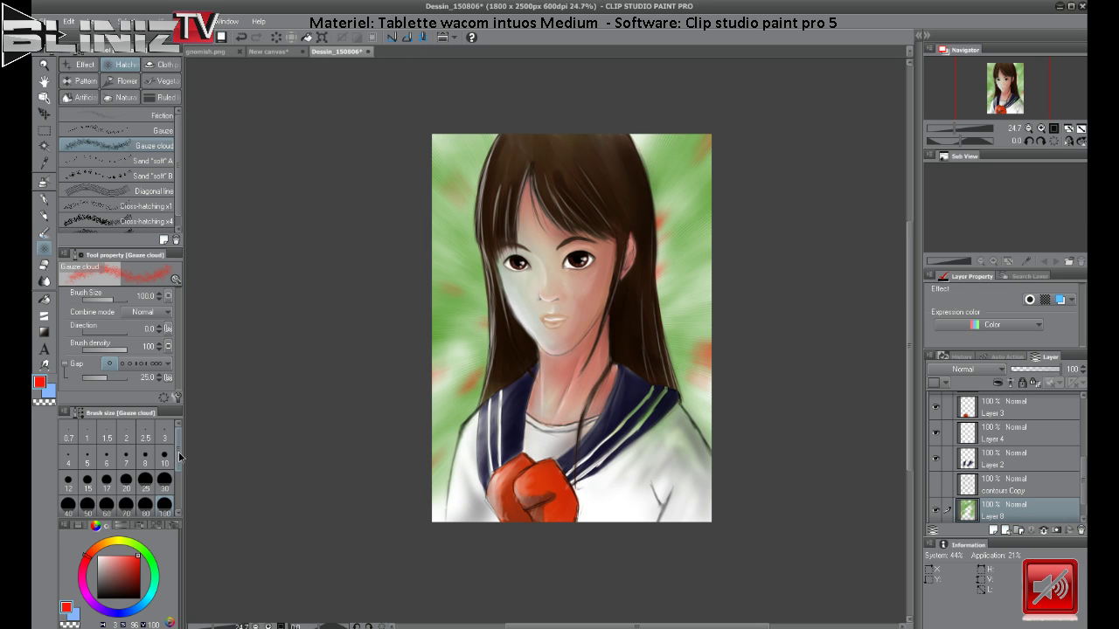
scroll(165, 486, "down", 3)
left_click(144, 454)
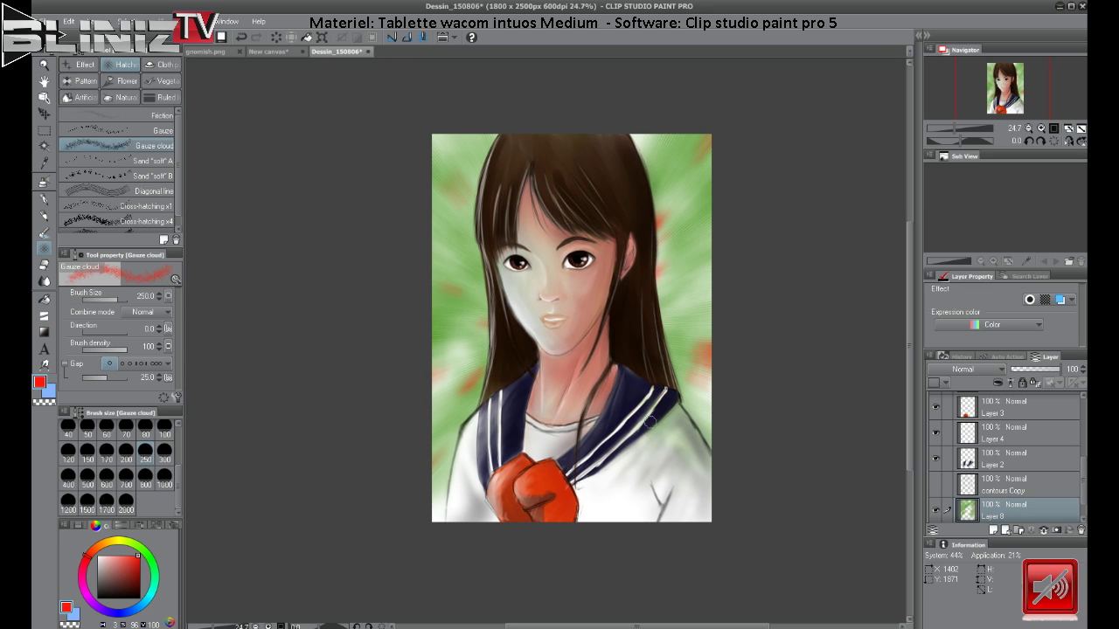
mouse_move(650, 422)
left_mouse_down()
mouse_move(682, 474)
mouse_move(679, 448)
mouse_move(676, 410)
left_mouse_up()
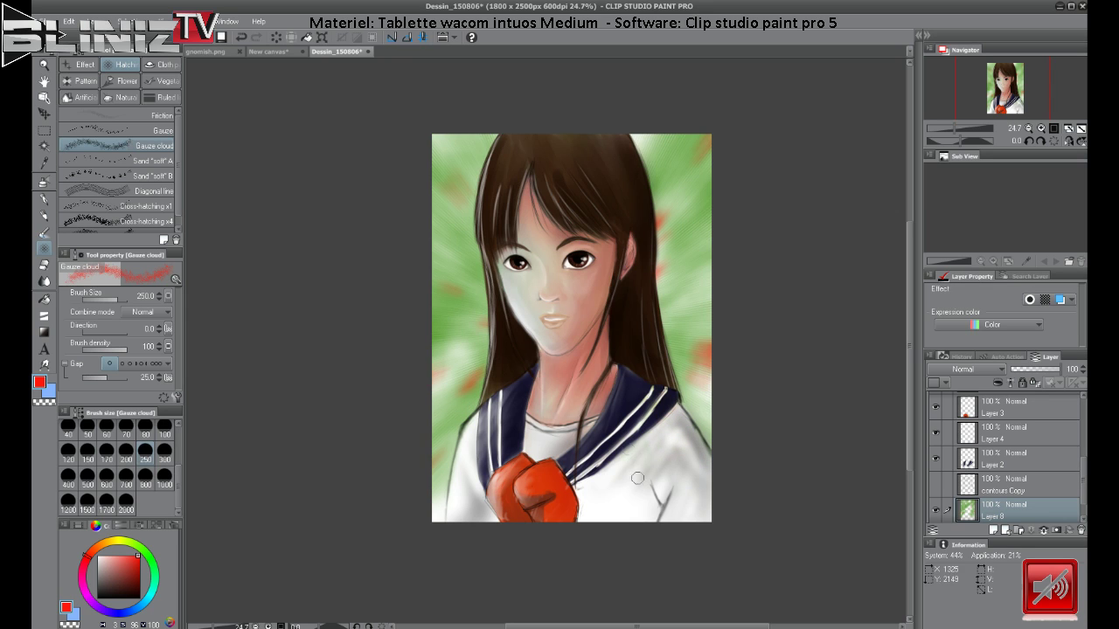
left_click(106, 477)
left_click(44, 264)
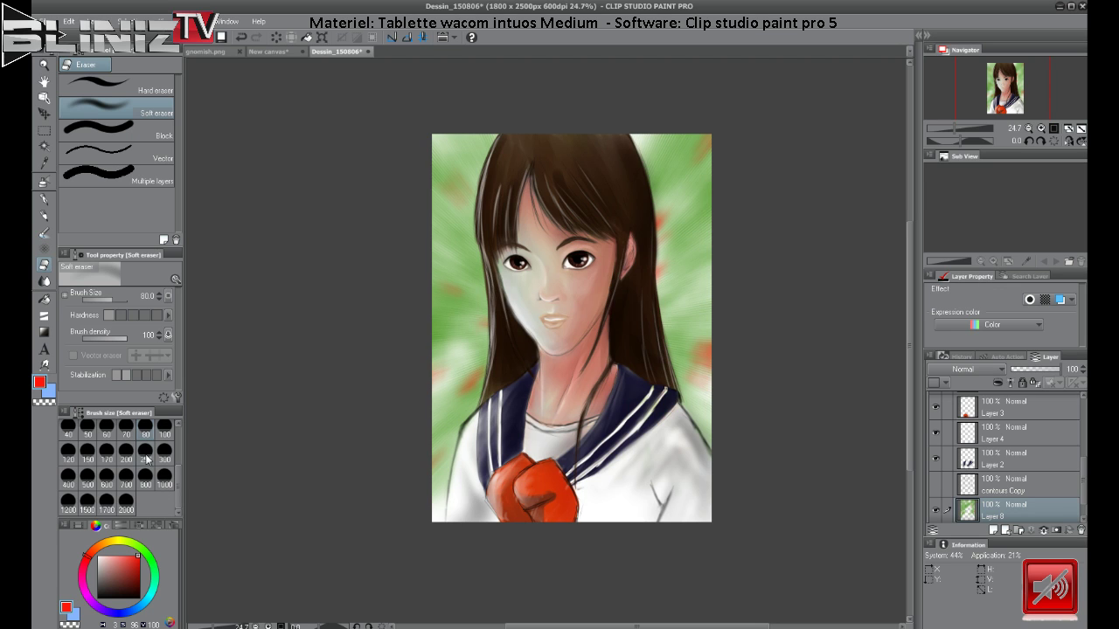
left_click(166, 451)
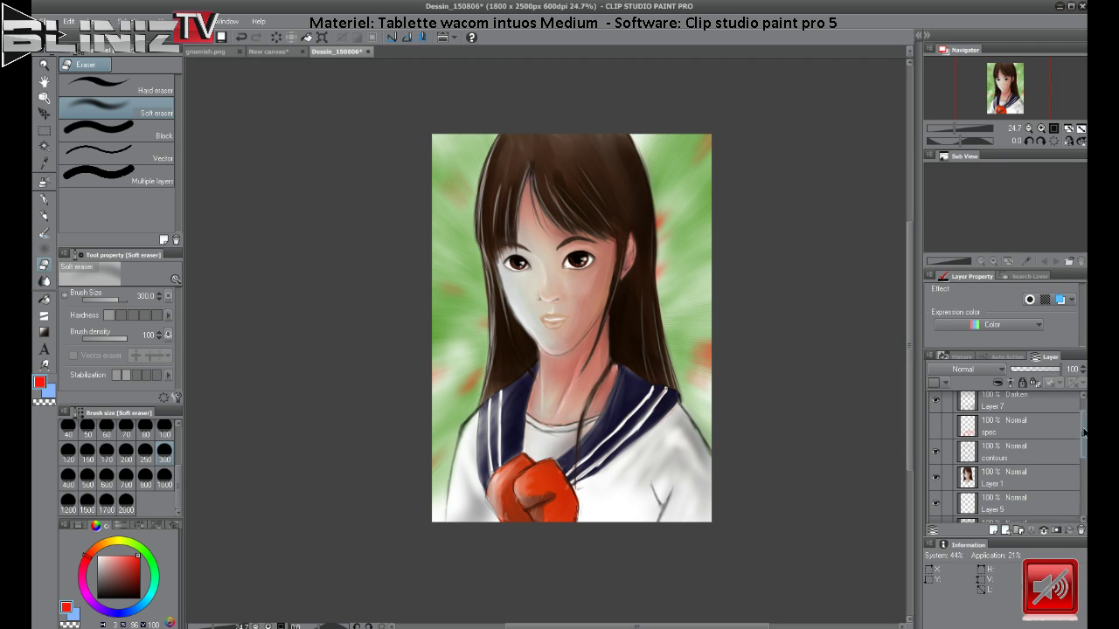
Reinforce the blouse outlines in black on the contours layer with the Rough pencil at size 12, then choose the Blend tool at size 50.
scroll(1082, 420, "up", 1)
scroll(1084, 416, "down", 5)
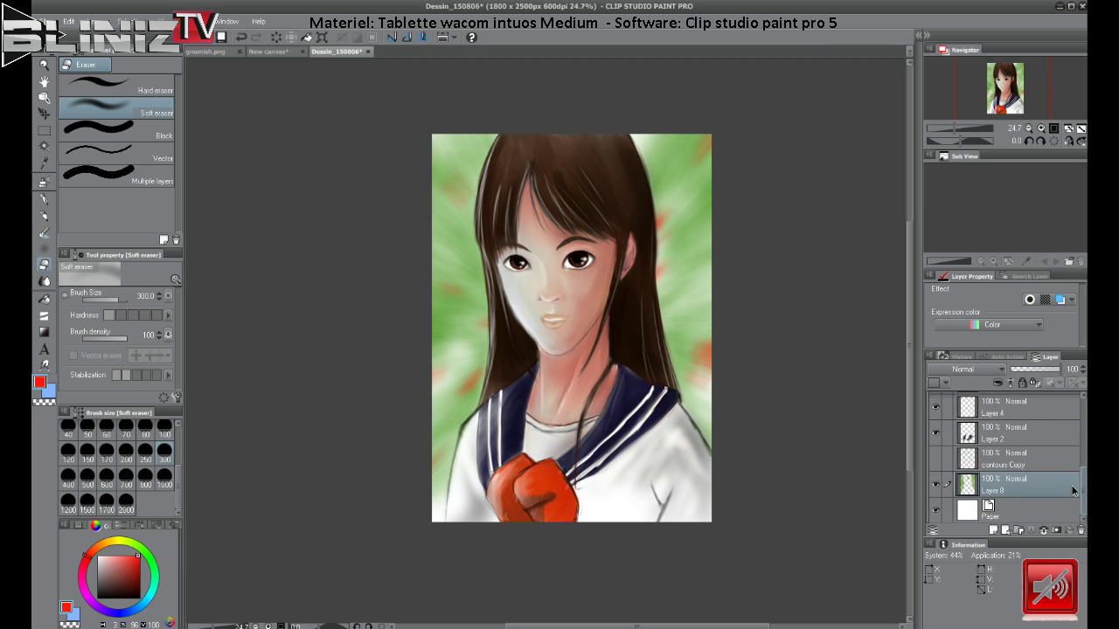
scroll(1085, 425, "up", 4)
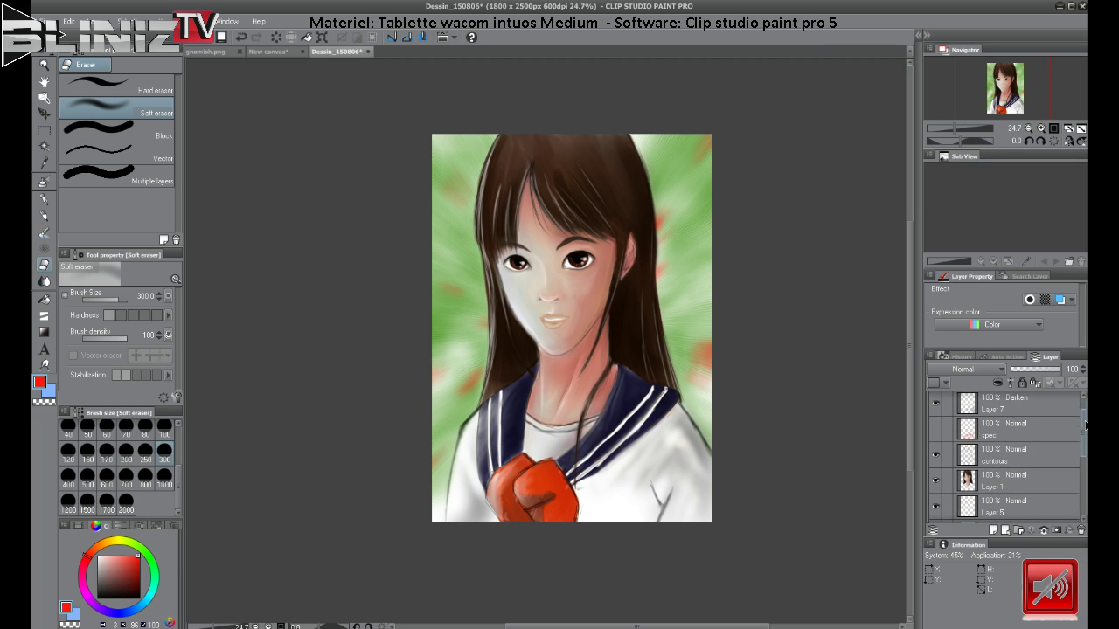
left_click_drag(1084, 425, 1082, 430)
left_click(1047, 444)
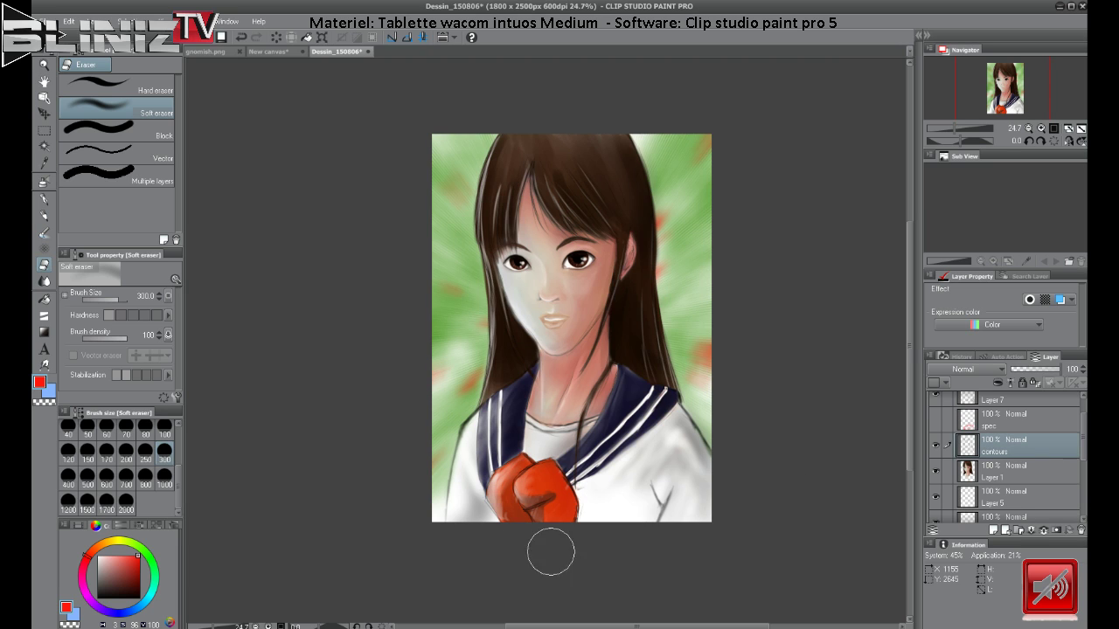
left_click_drag(128, 600, 151, 621)
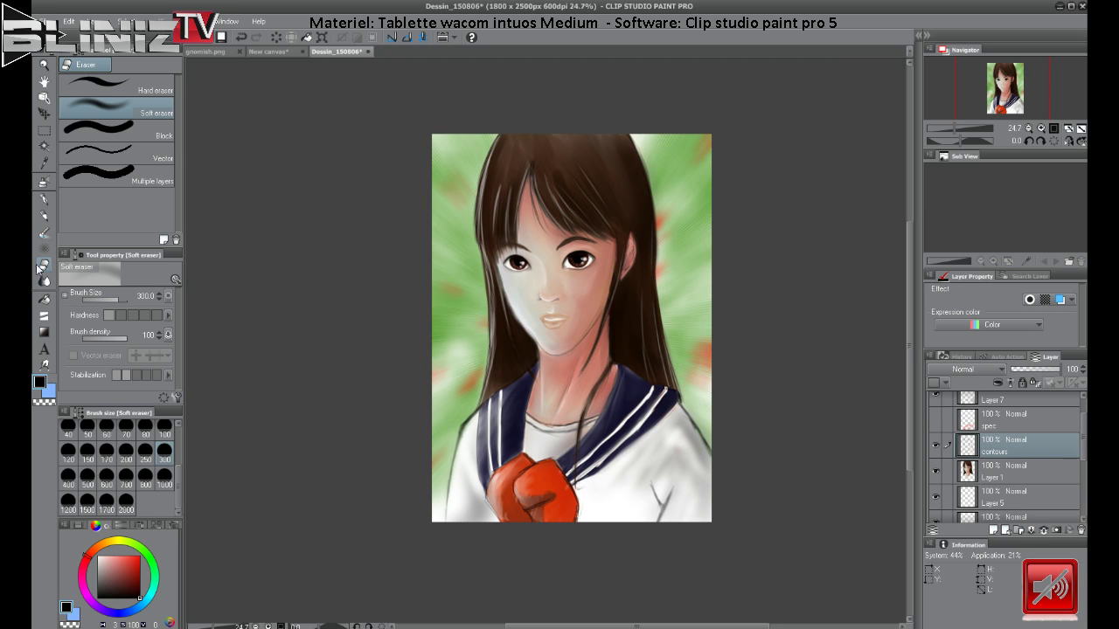
left_click(45, 215)
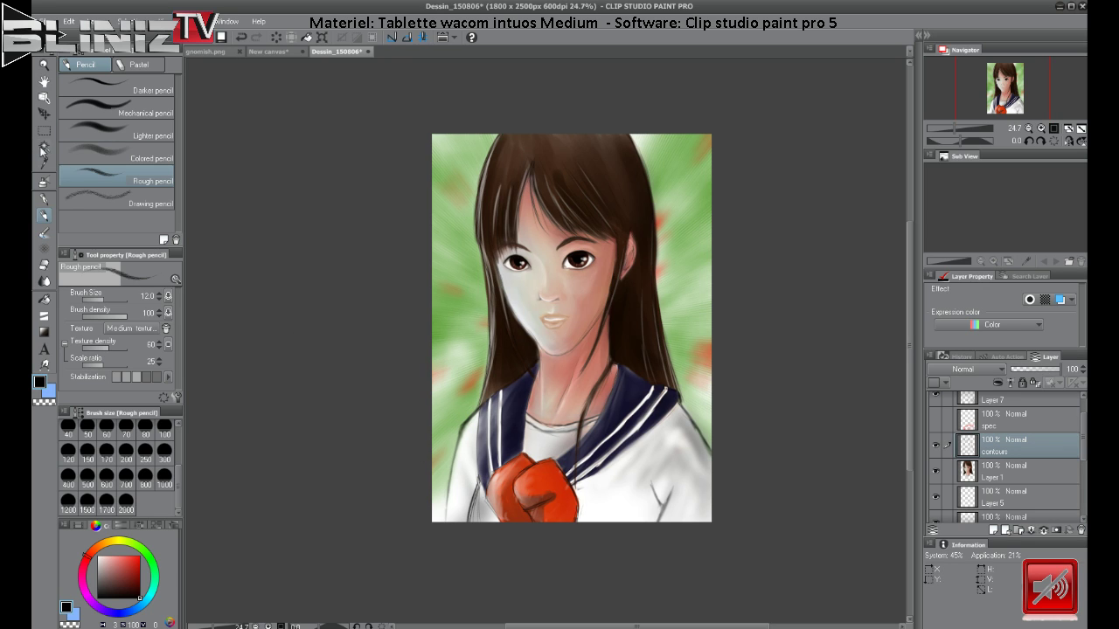
left_click(45, 282)
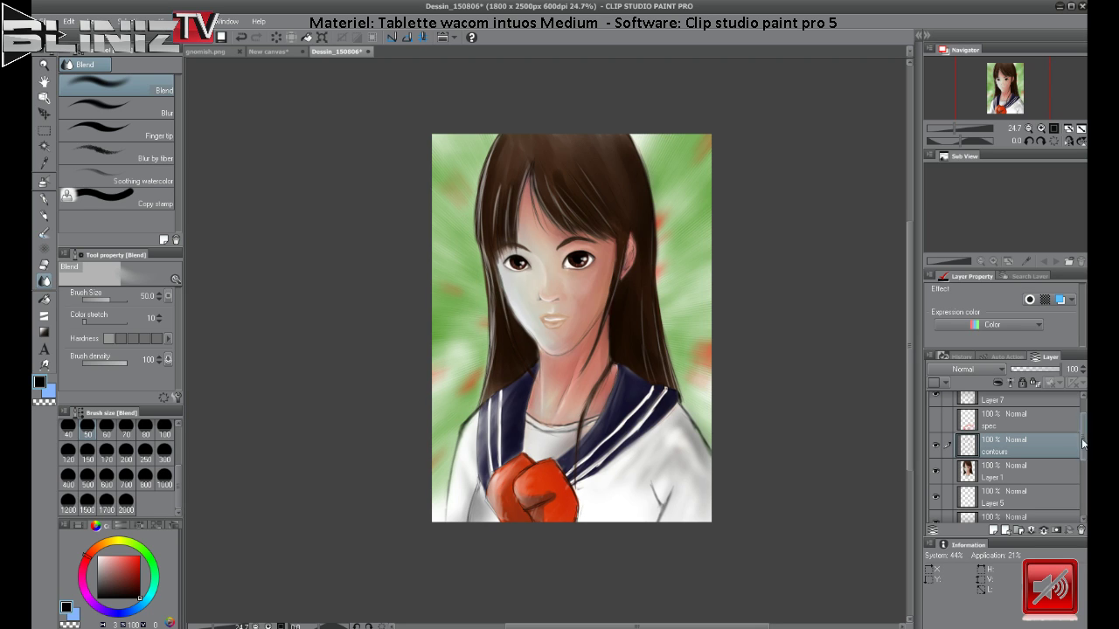
Add a Hue/Saturation/Luminosity correction layer above Layer 8 with hue -2, saturation 1 and brightness -21.
left_click_drag(1084, 430, 1082, 494)
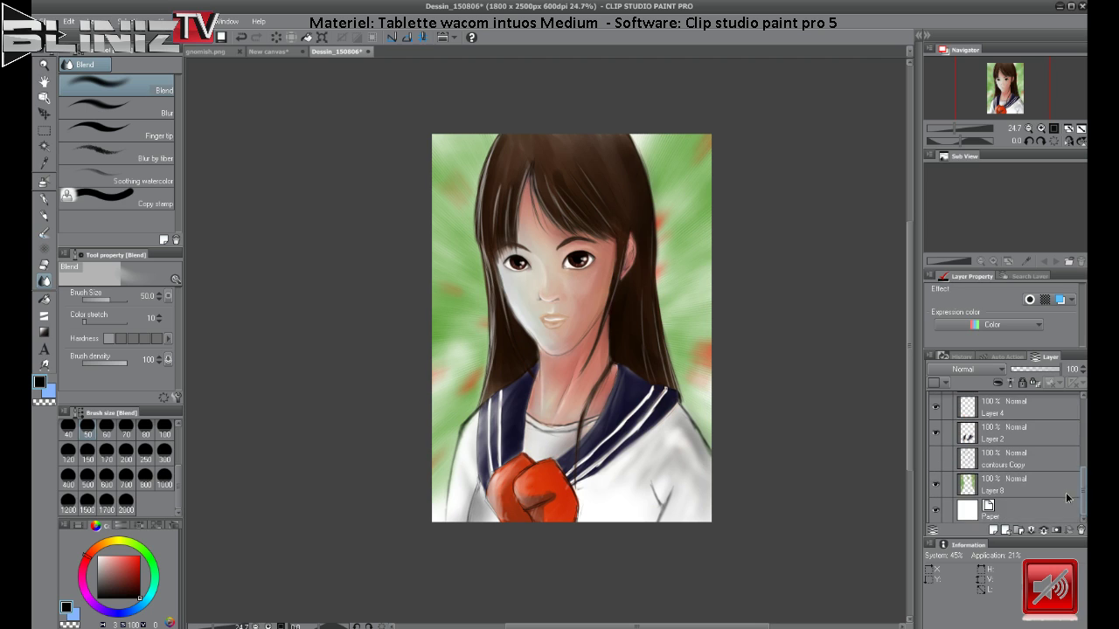
left_click(1049, 486)
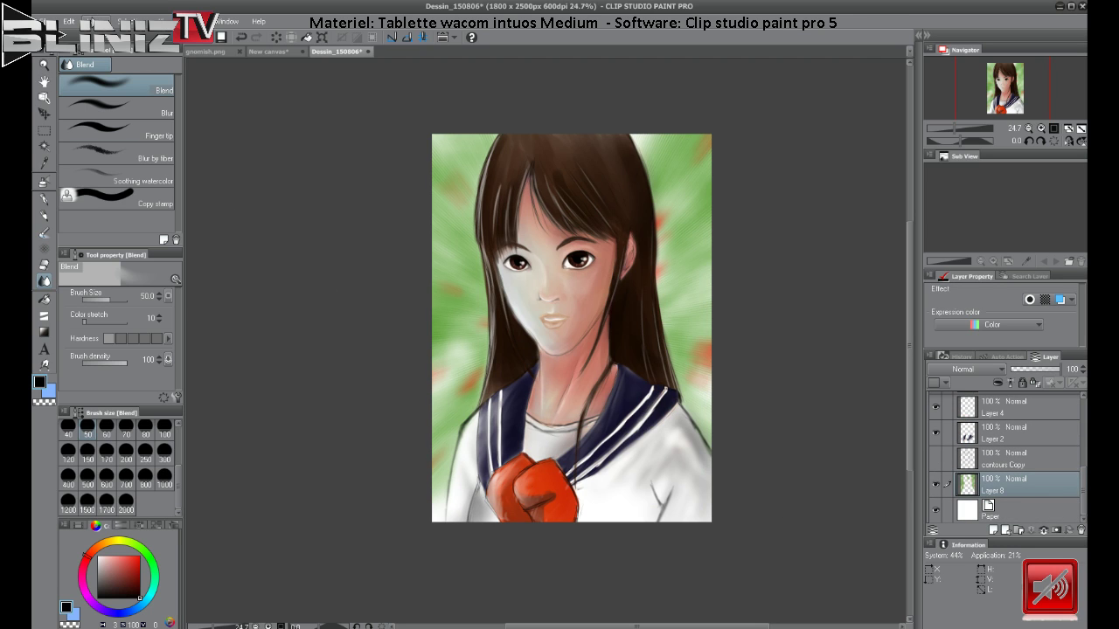
left_click(96, 21)
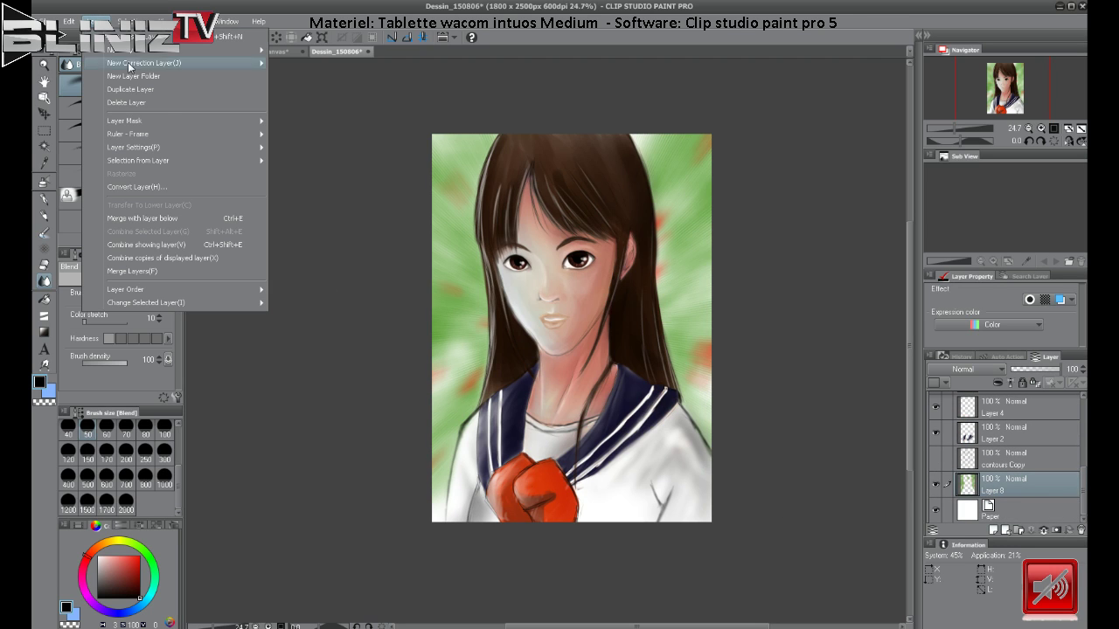
mouse_move(172, 134)
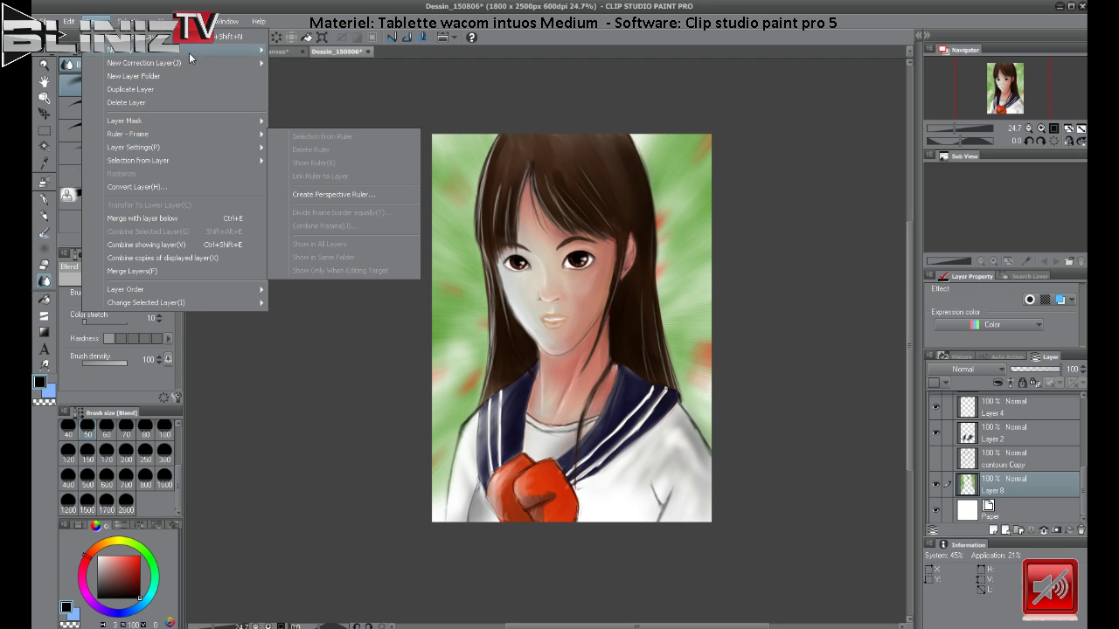
mouse_move(203, 62)
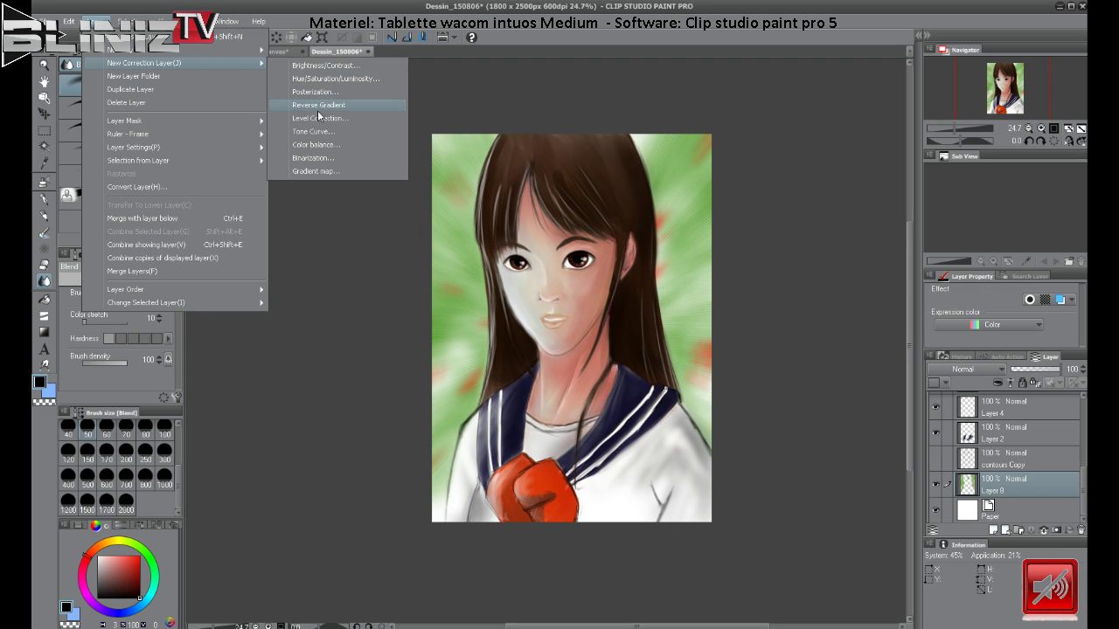
left_click(355, 81)
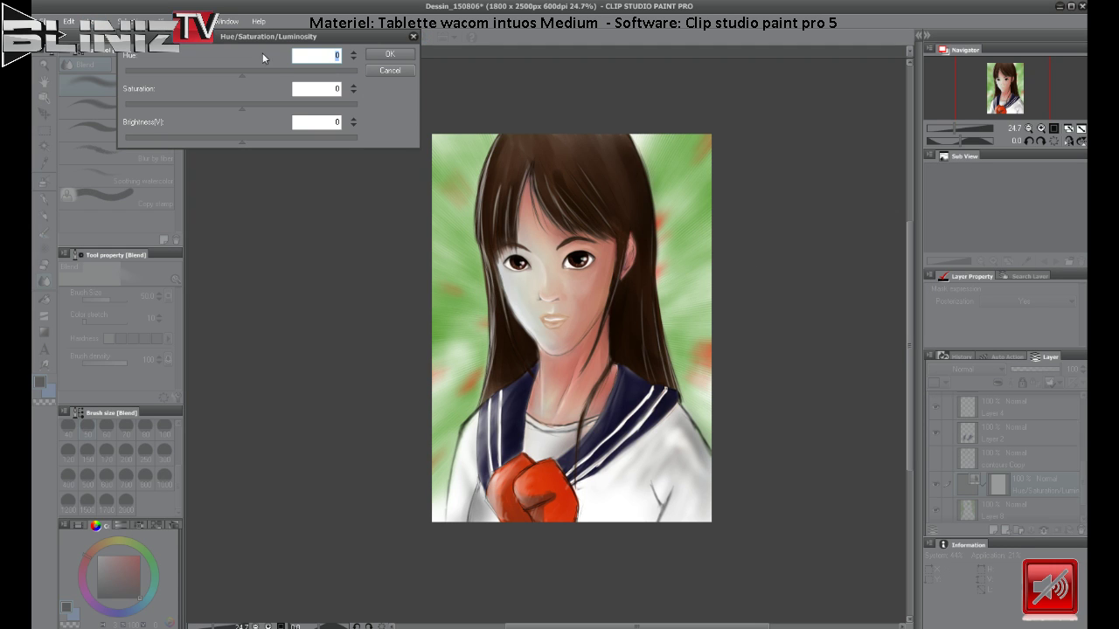
left_click(242, 76)
left_click_drag(241, 76, 217, 142)
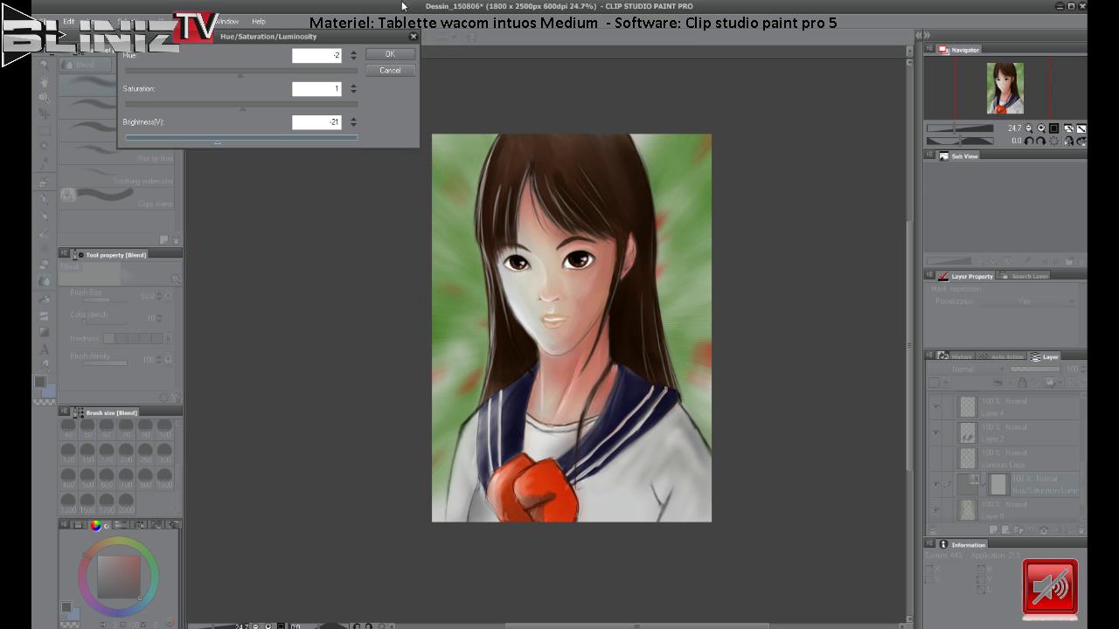
left_click(390, 54)
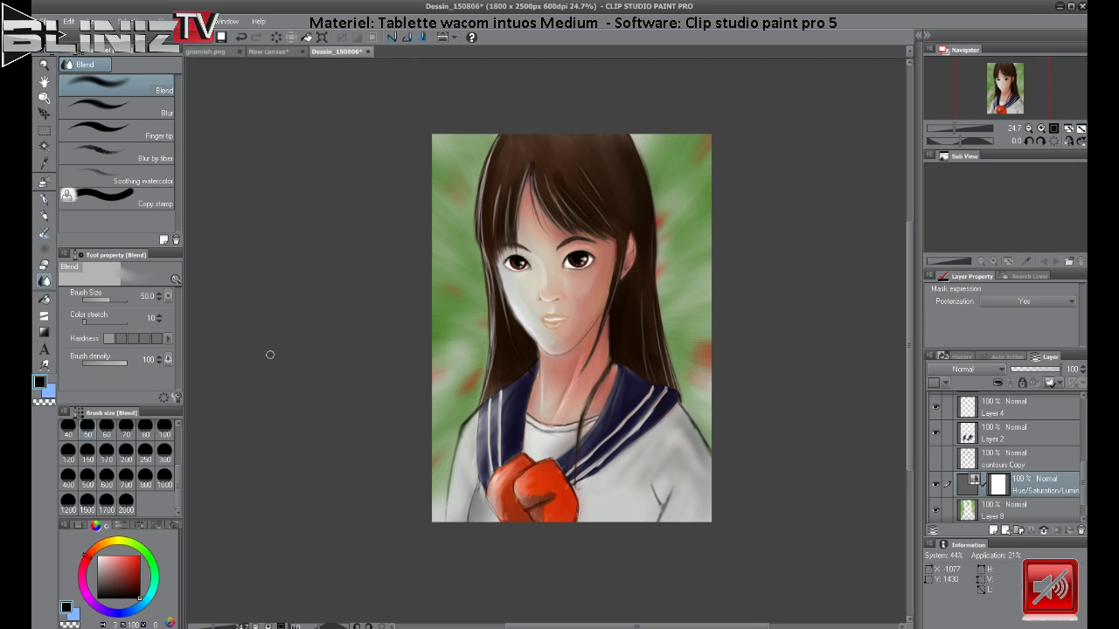
Add a new layer above Layer 6 and prepare the Soft airbrush at size 200 with a warm yellow colour.
left_click_drag(1085, 486, 1085, 415)
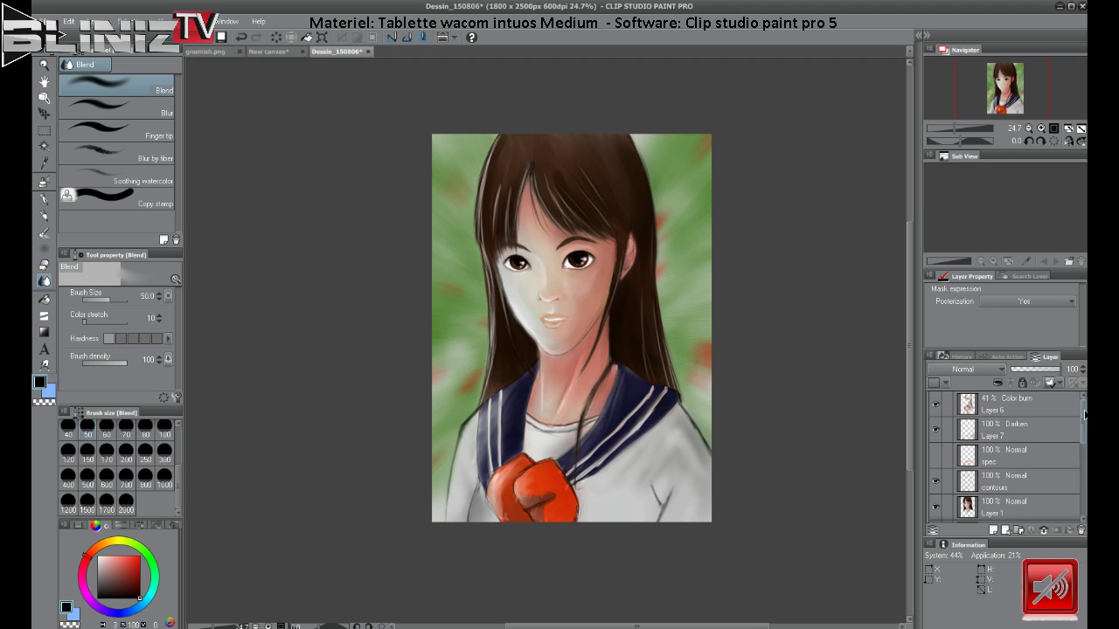
left_click(1069, 409)
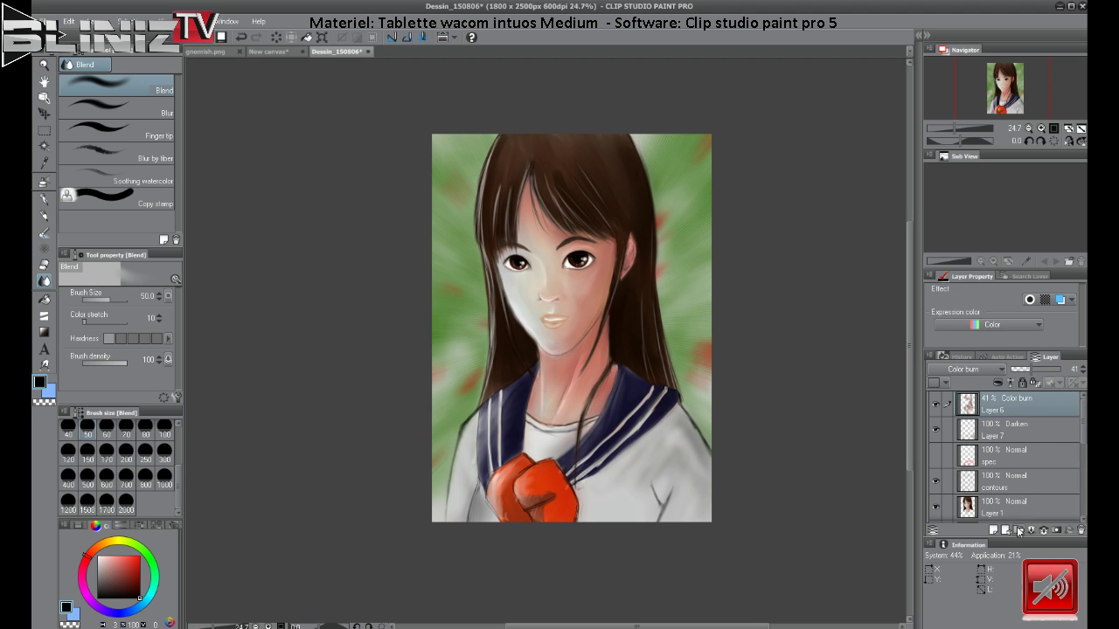
left_click(993, 530)
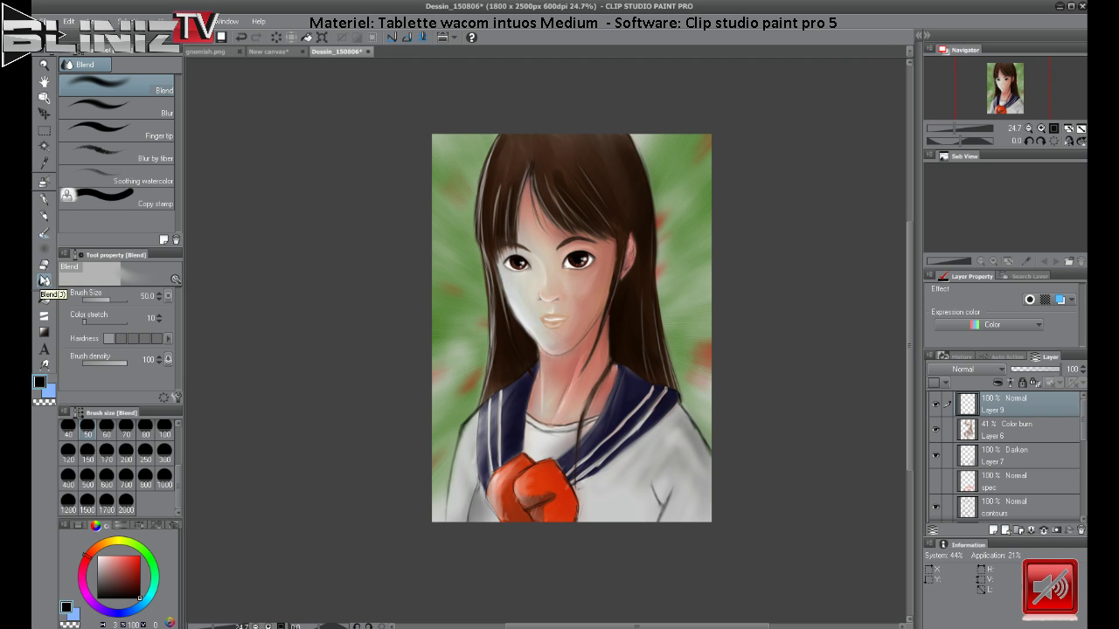
left_click(44, 182)
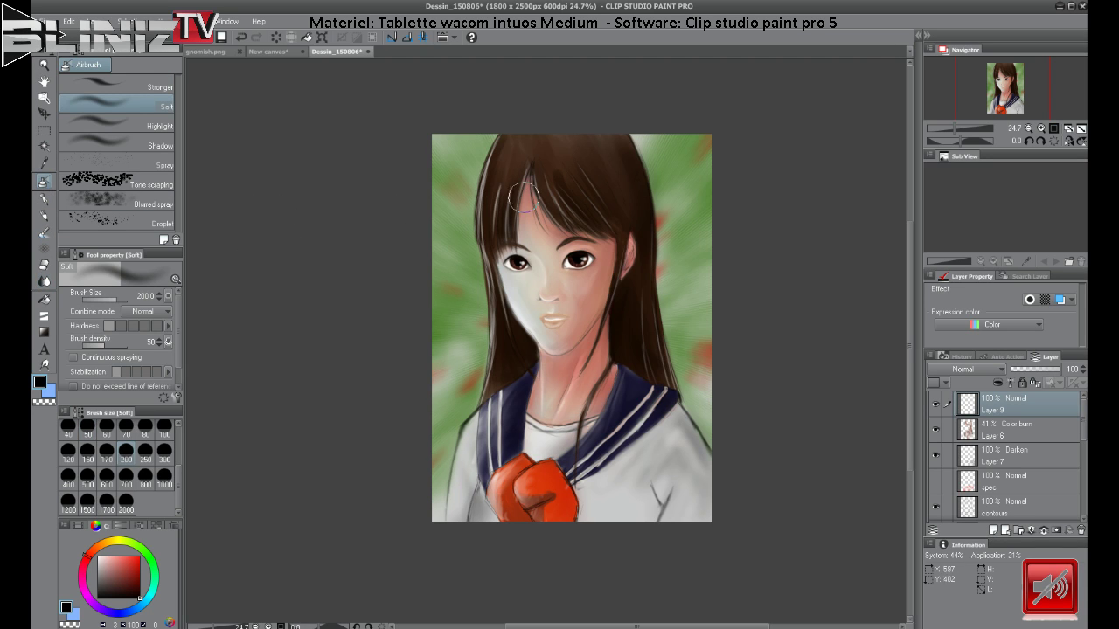
mouse_move(107, 574)
left_mouse_down()
mouse_move(124, 568)
mouse_move(94, 546)
mouse_move(127, 547)
left_mouse_up()
left_click(129, 560)
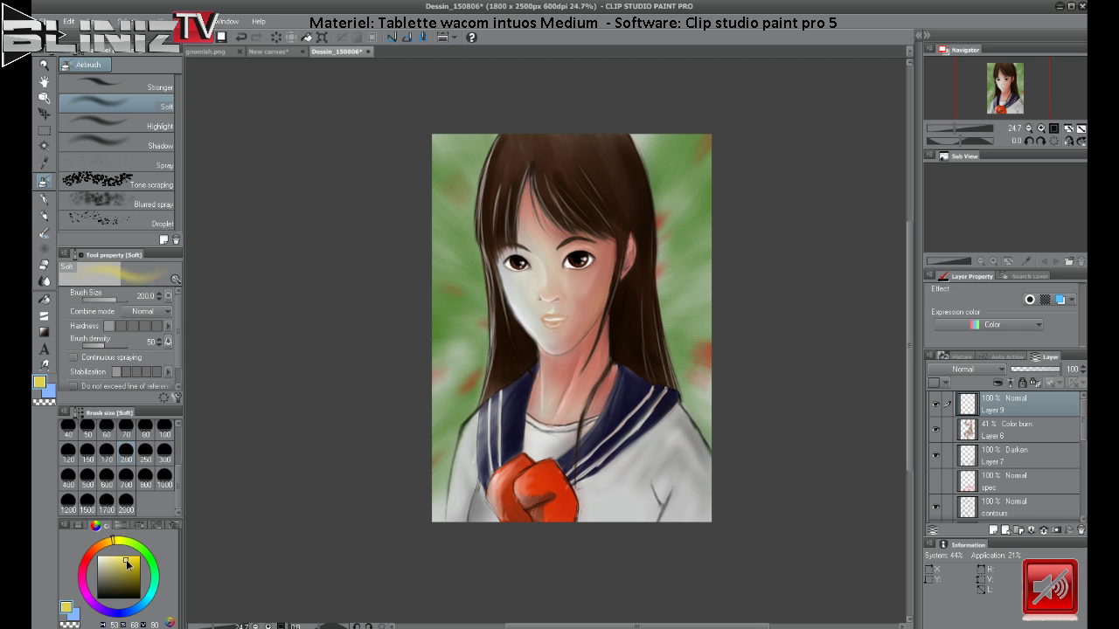
Spray soft yellow light over the girl's hair, the side of her face, the collar and the blouse sleeves on Layer 9.
mouse_move(499, 160)
left_mouse_down()
mouse_move(488, 202)
mouse_move(506, 137)
mouse_move(483, 271)
mouse_move(503, 161)
mouse_move(489, 245)
mouse_move(514, 220)
left_mouse_up()
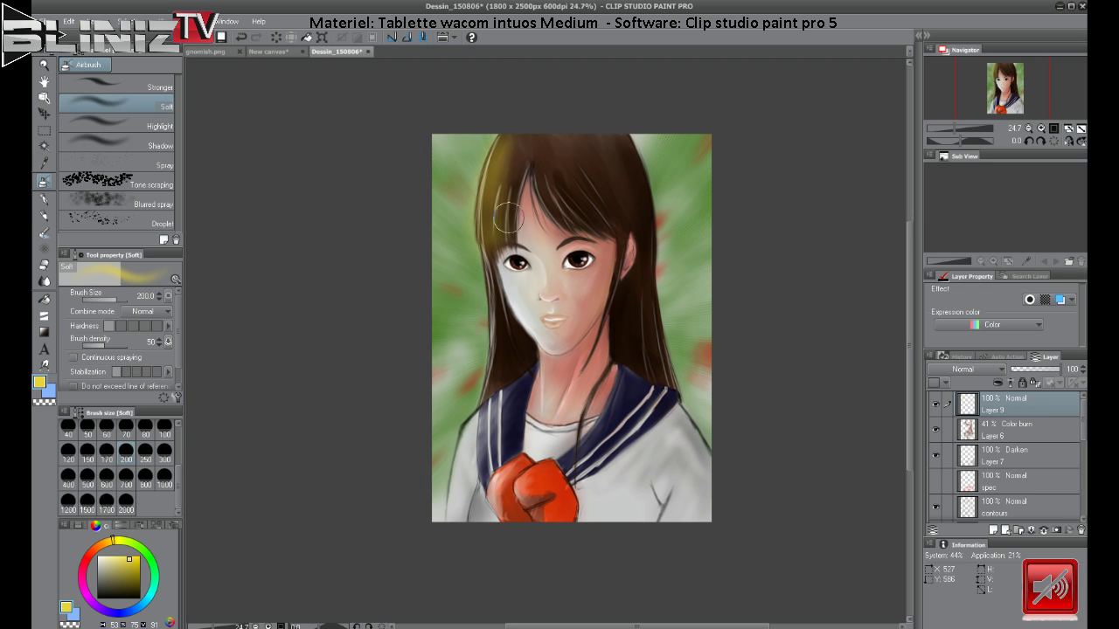
mouse_move(524, 140)
left_mouse_down()
mouse_move(521, 202)
mouse_move(548, 184)
left_mouse_up()
mouse_move(540, 329)
left_mouse_down()
mouse_move(496, 255)
mouse_move(552, 372)
mouse_move(501, 278)
mouse_move(556, 360)
mouse_move(517, 317)
mouse_move(512, 358)
mouse_move(489, 384)
mouse_move(500, 355)
mouse_move(515, 392)
mouse_move(455, 444)
mouse_move(506, 397)
mouse_move(457, 460)
mouse_move(466, 449)
mouse_move(467, 474)
mouse_move(505, 413)
mouse_move(474, 446)
mouse_move(498, 490)
left_mouse_up()
mouse_move(644, 411)
left_mouse_down()
mouse_move(630, 373)
mouse_move(607, 431)
mouse_move(627, 398)
mouse_move(624, 444)
left_mouse_up()
mouse_move(689, 433)
left_mouse_down()
mouse_move(633, 477)
mouse_move(654, 495)
mouse_move(659, 452)
left_mouse_up()
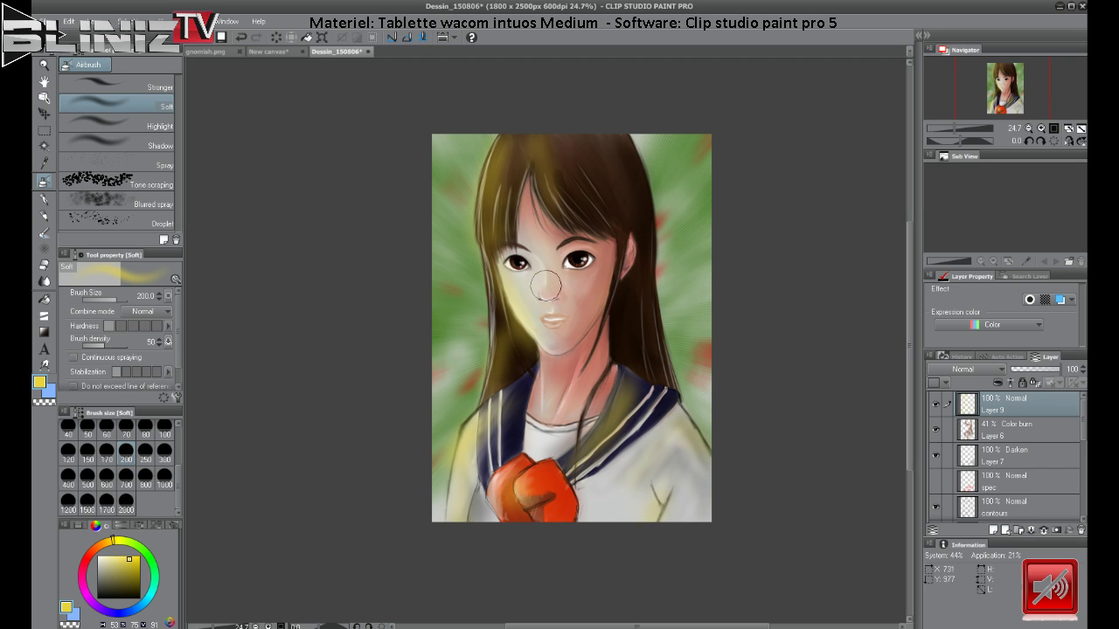
Set the blending mode of the yellow light layer to Screen.
left_click(965, 369)
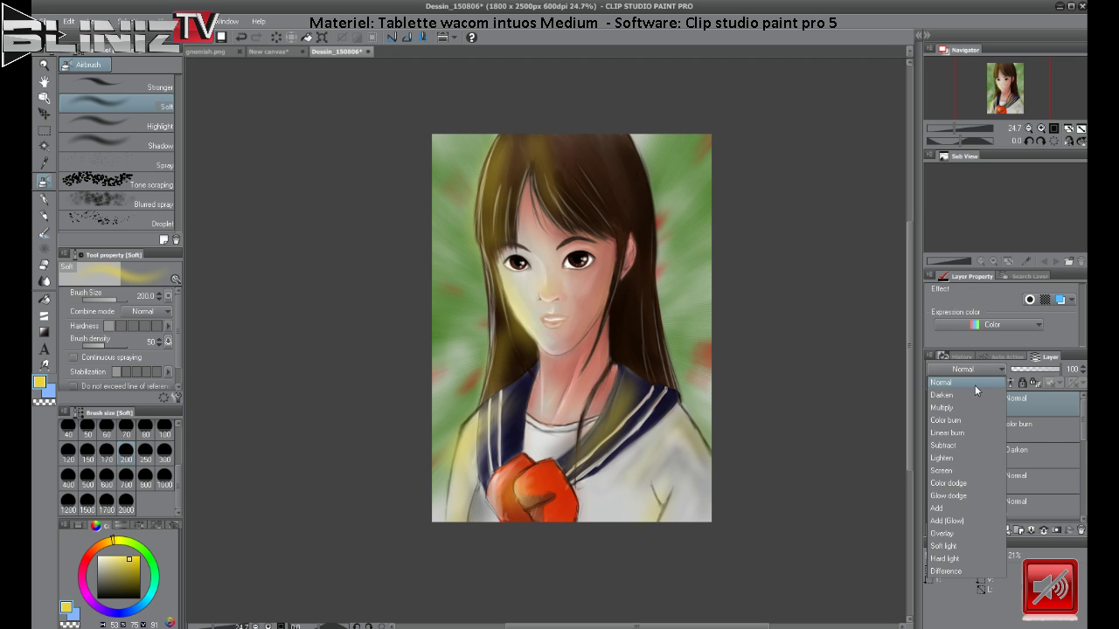
left_click(949, 472)
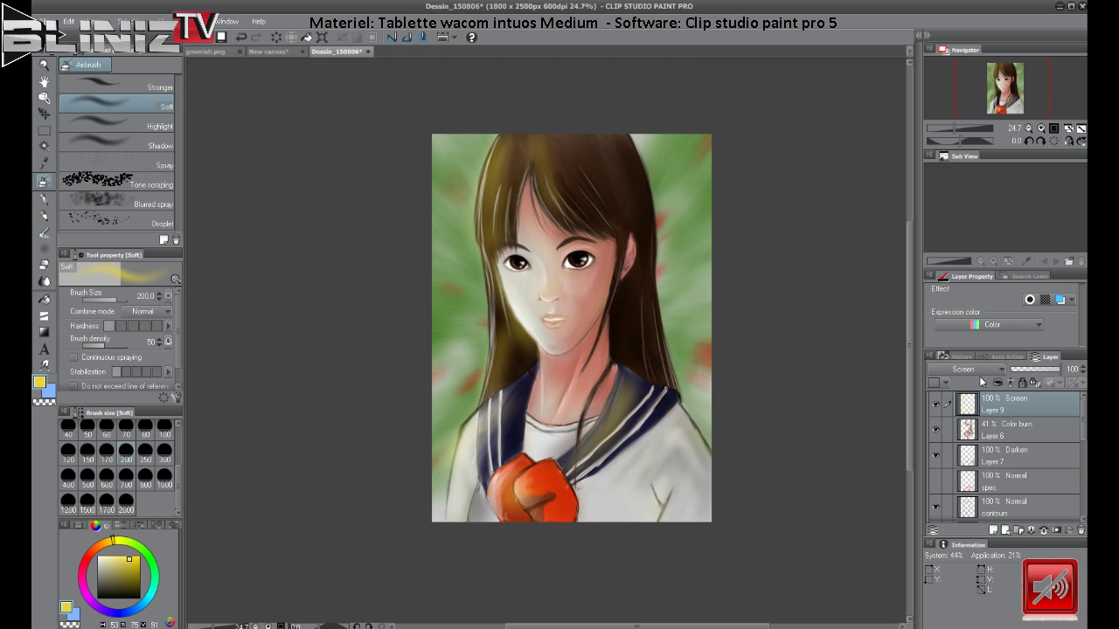
left_click(999, 372)
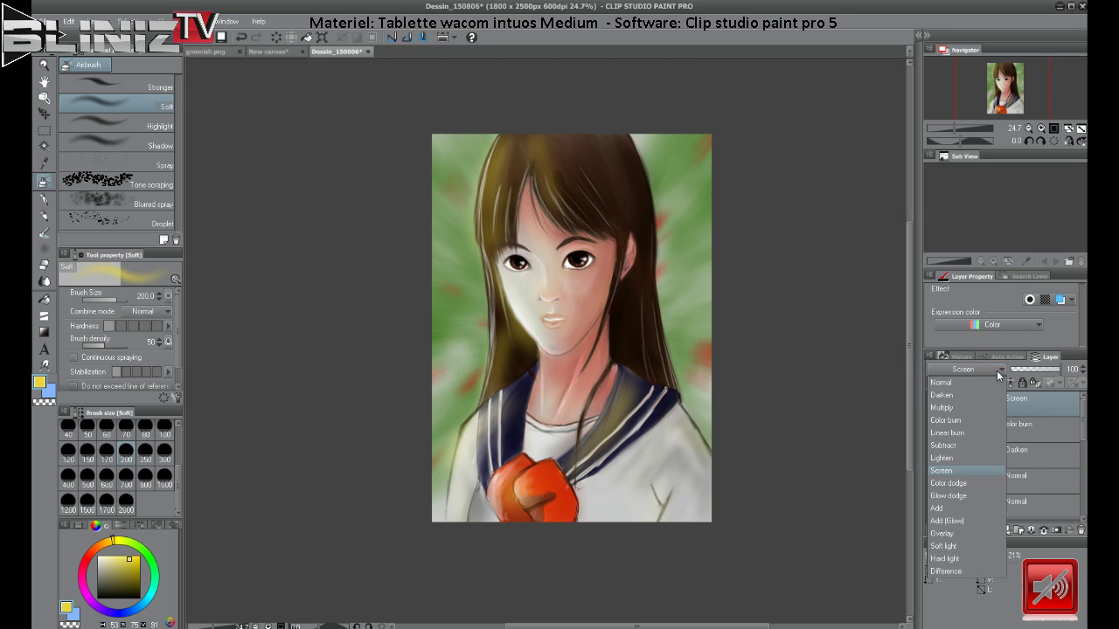
left_click(958, 473)
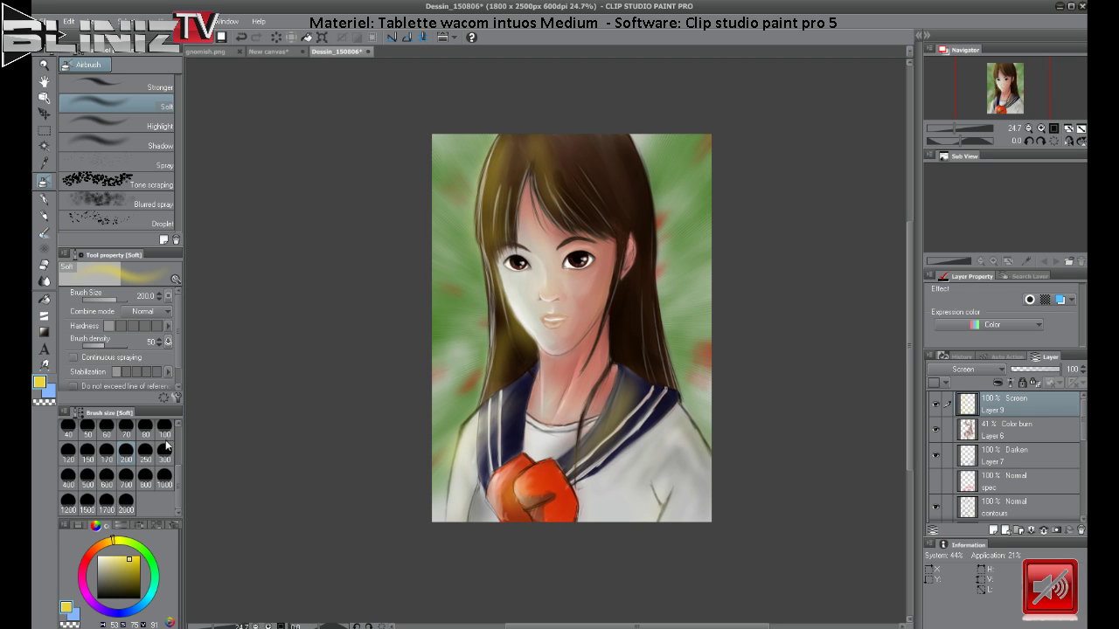
Soften the yellow light over the hair and uniform on Layer 9 using the Soft eraser at size 600.
left_click(44, 265)
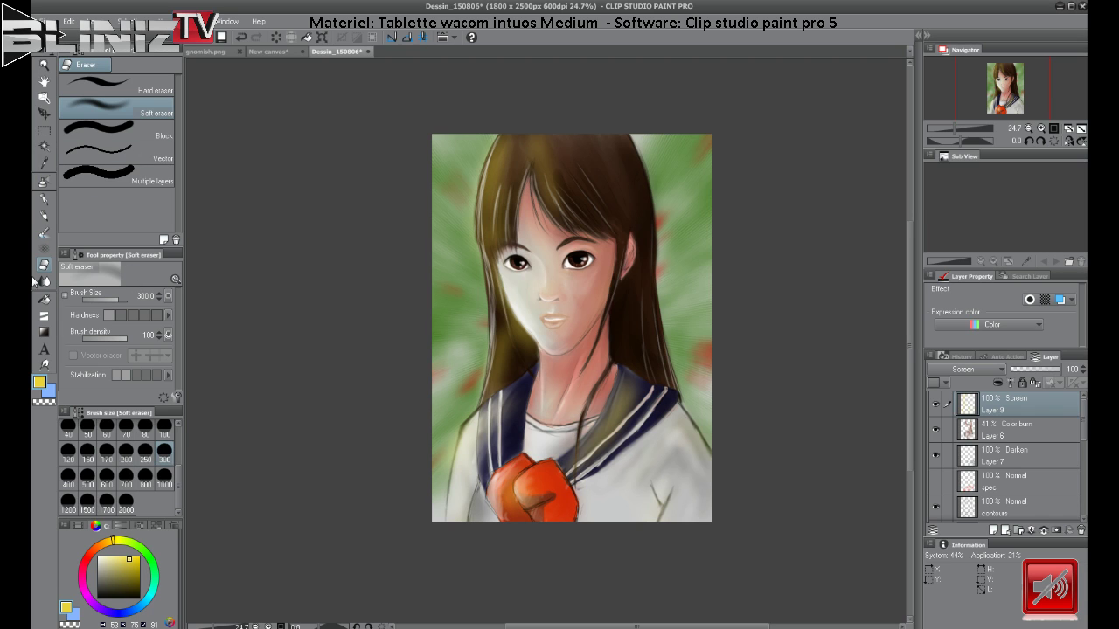
left_click(106, 476)
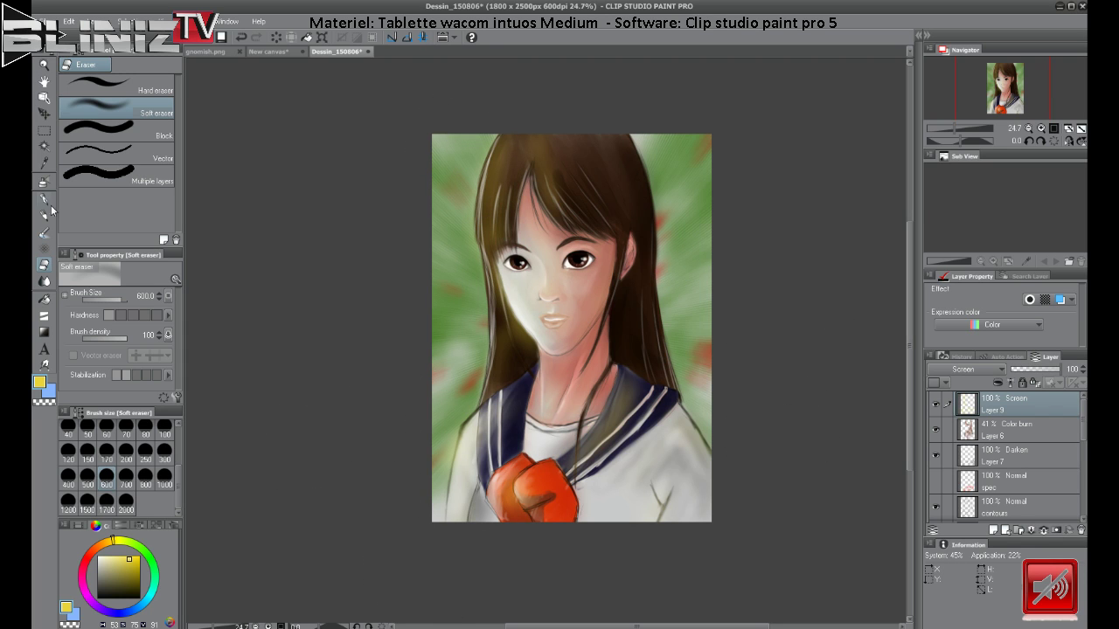
Add a new layer above Layer 9 and sign the portrait in black across the blouse's lower right with the Turnip pen at size 5.
left_click(45, 232)
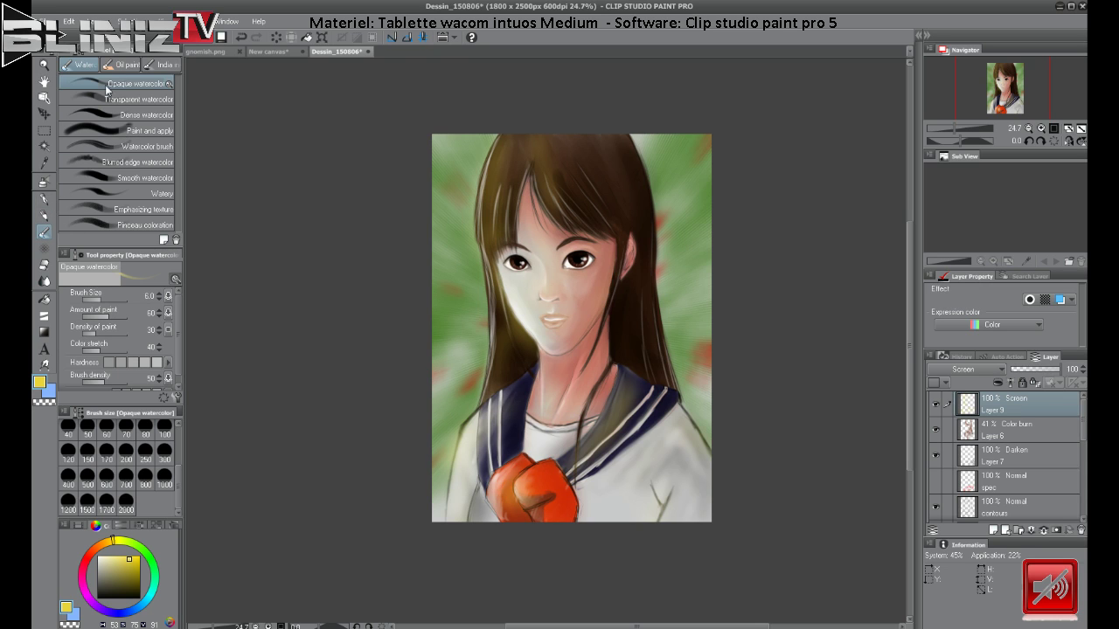
left_click(45, 199)
left_click(99, 138)
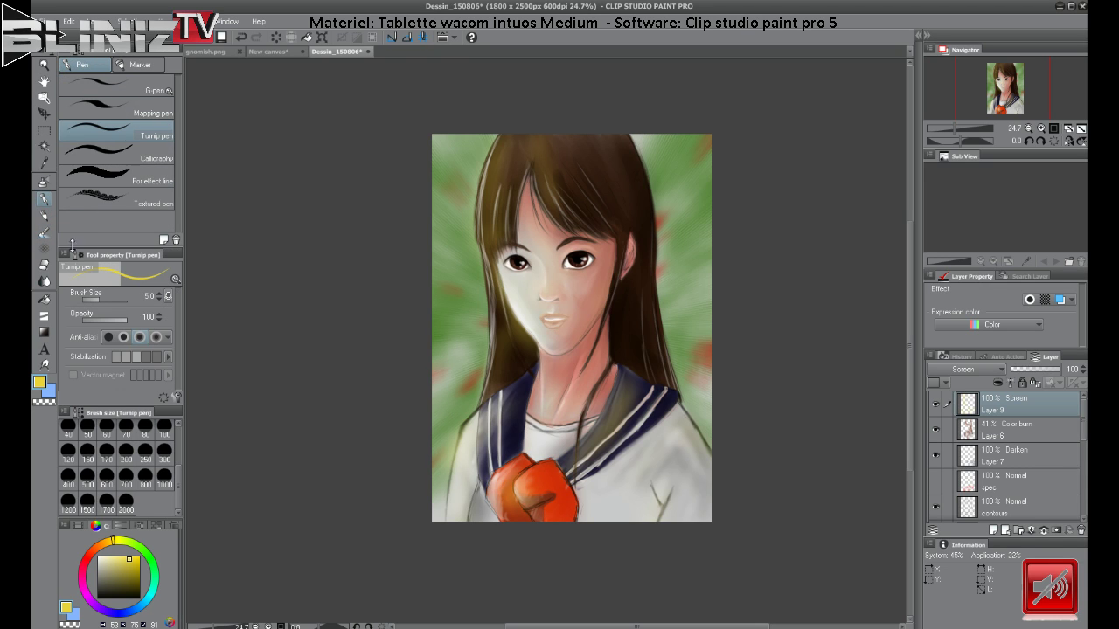
left_click(129, 598)
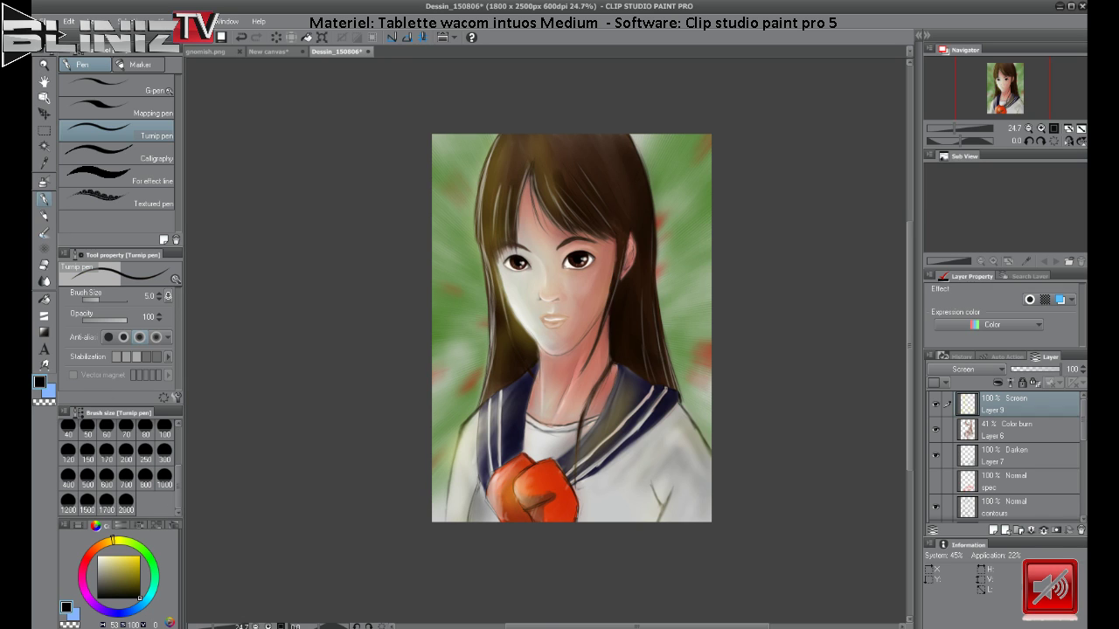
left_click(993, 529)
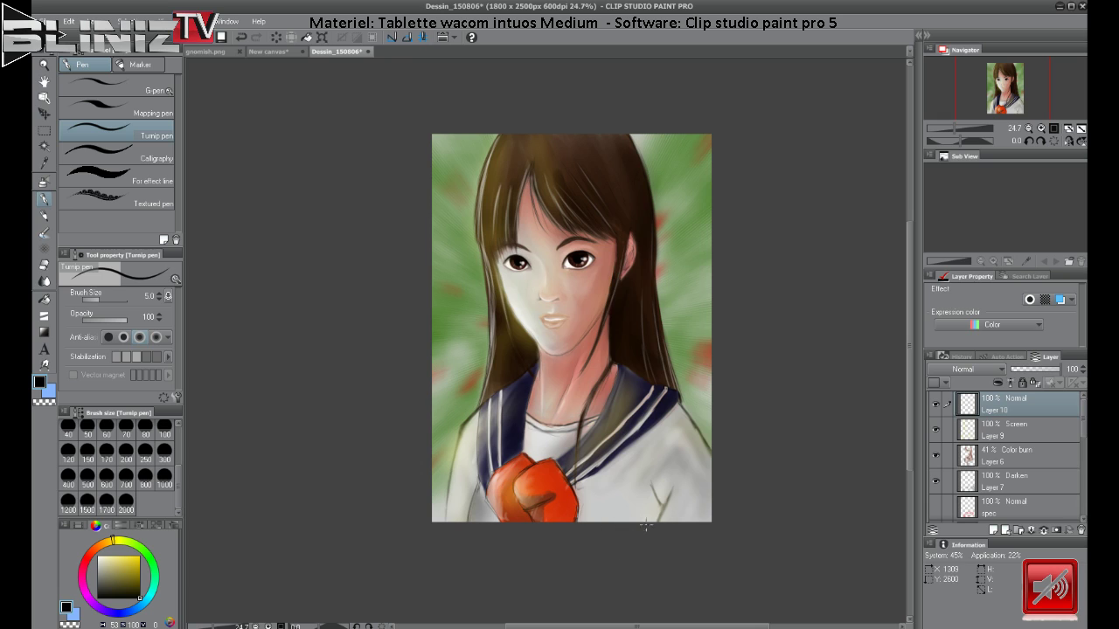
mouse_move(639, 518)
left_mouse_down()
mouse_move(633, 505)
mouse_move(626, 512)
mouse_move(703, 500)
mouse_move(630, 513)
mouse_move(666, 512)
mouse_move(679, 495)
mouse_move(708, 504)
mouse_move(671, 506)
left_mouse_up()
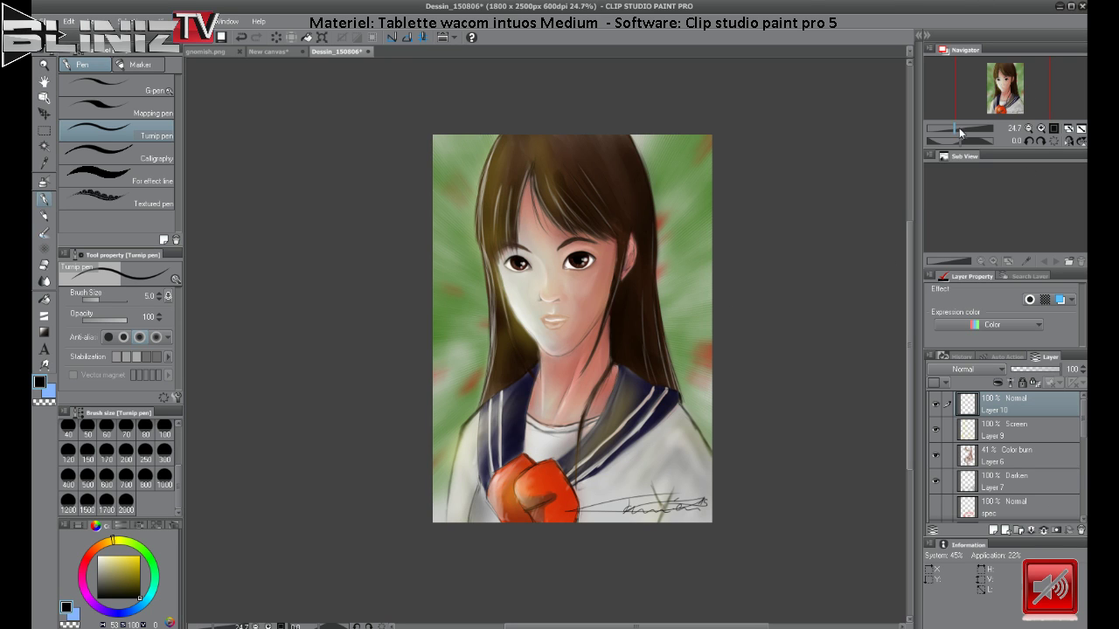
Set the Blur tool to size 250 and try it over the girl's hair on Layer 9 and the Color burn Layer 6.
left_click_drag(957, 129, 959, 129)
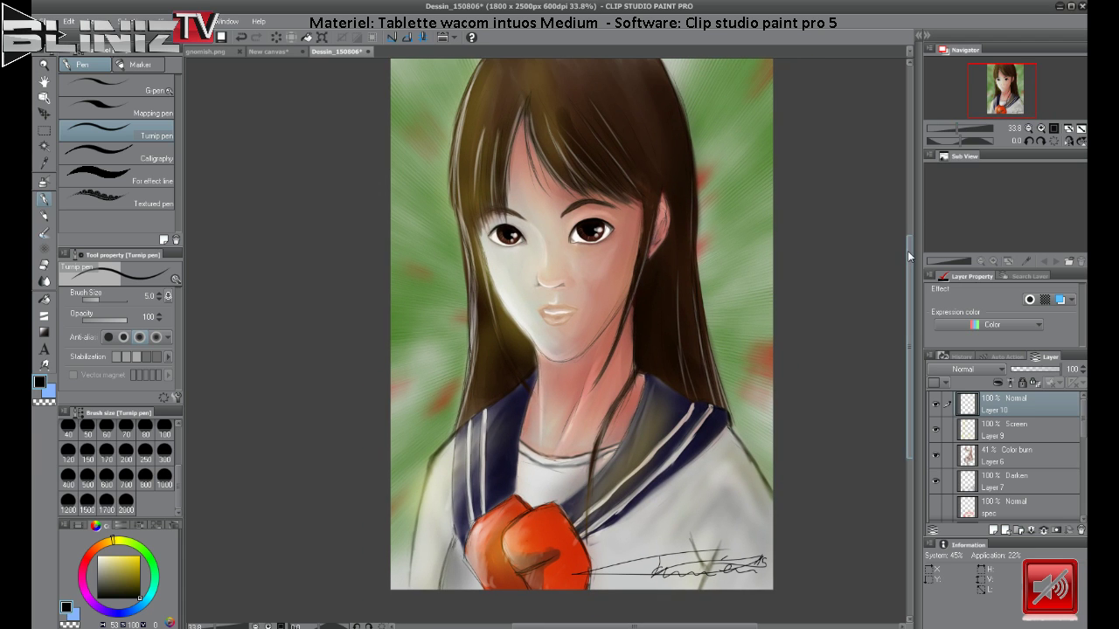
scroll(910, 252, "up", 1)
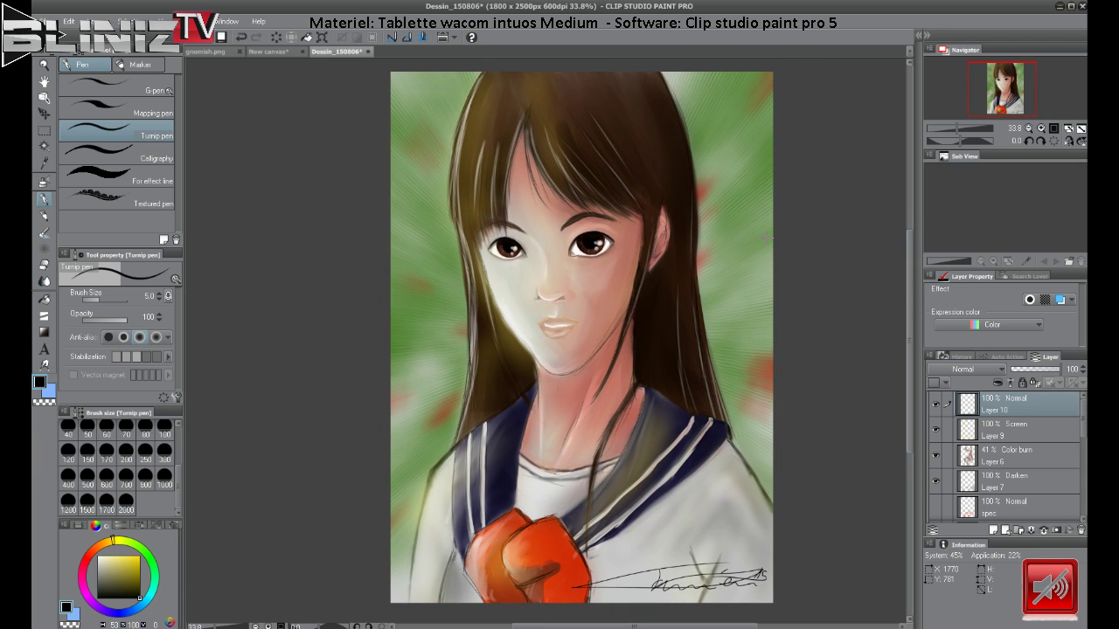
left_click(996, 430)
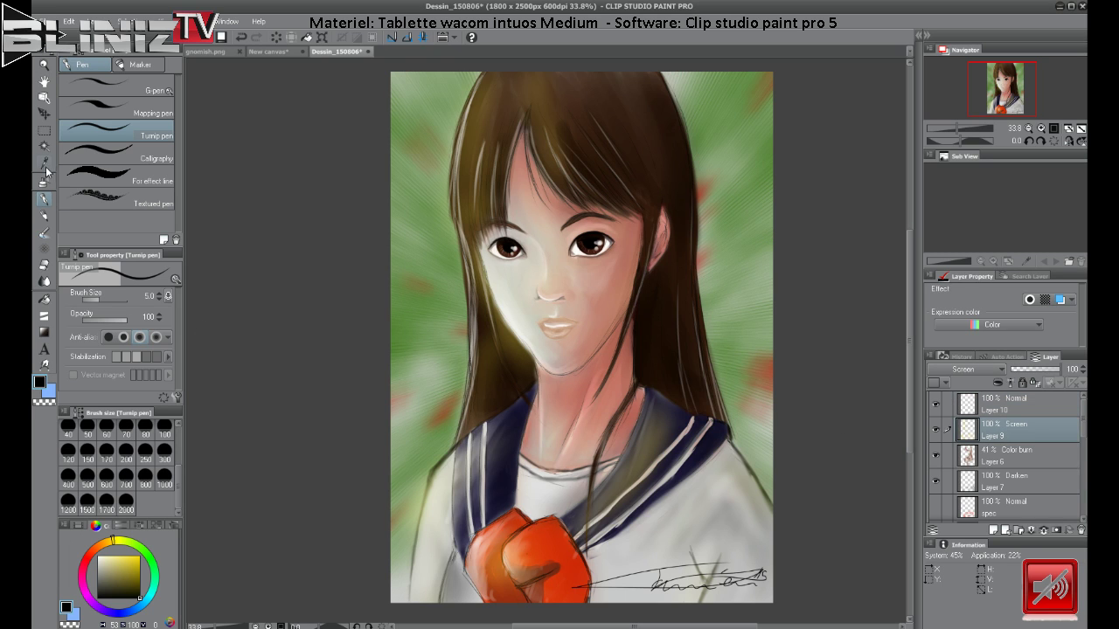
left_click(45, 238)
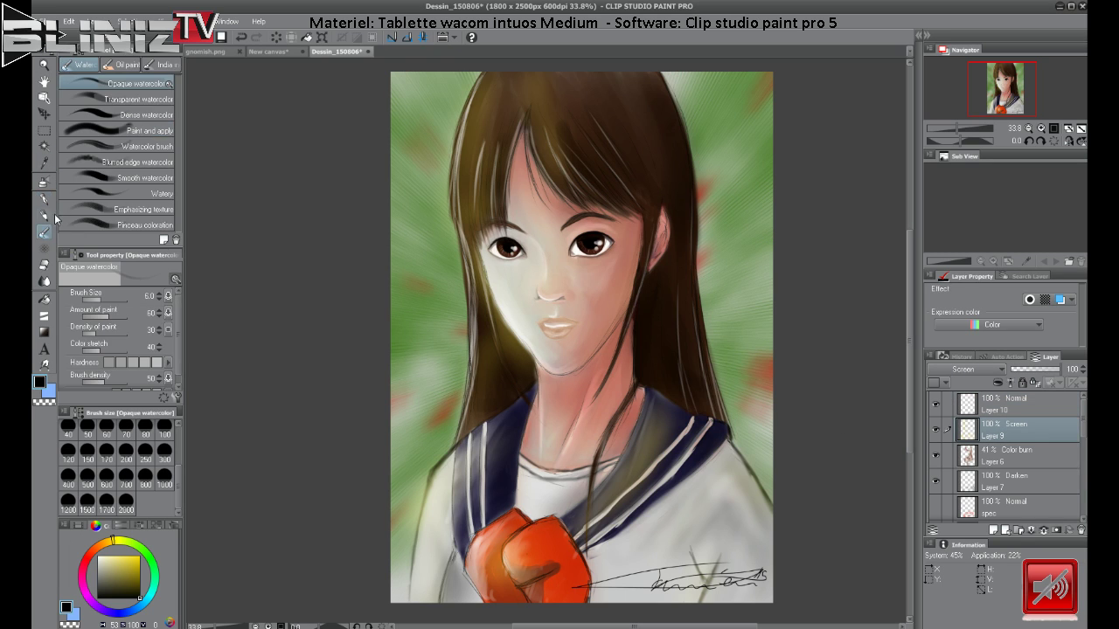
left_click(47, 278)
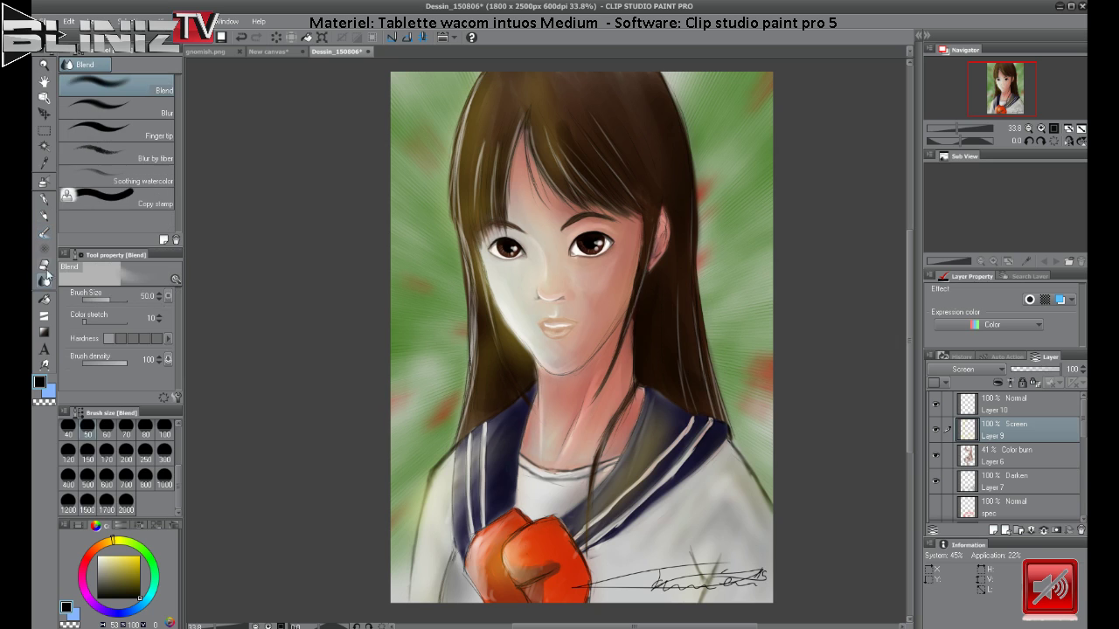
left_click(149, 111)
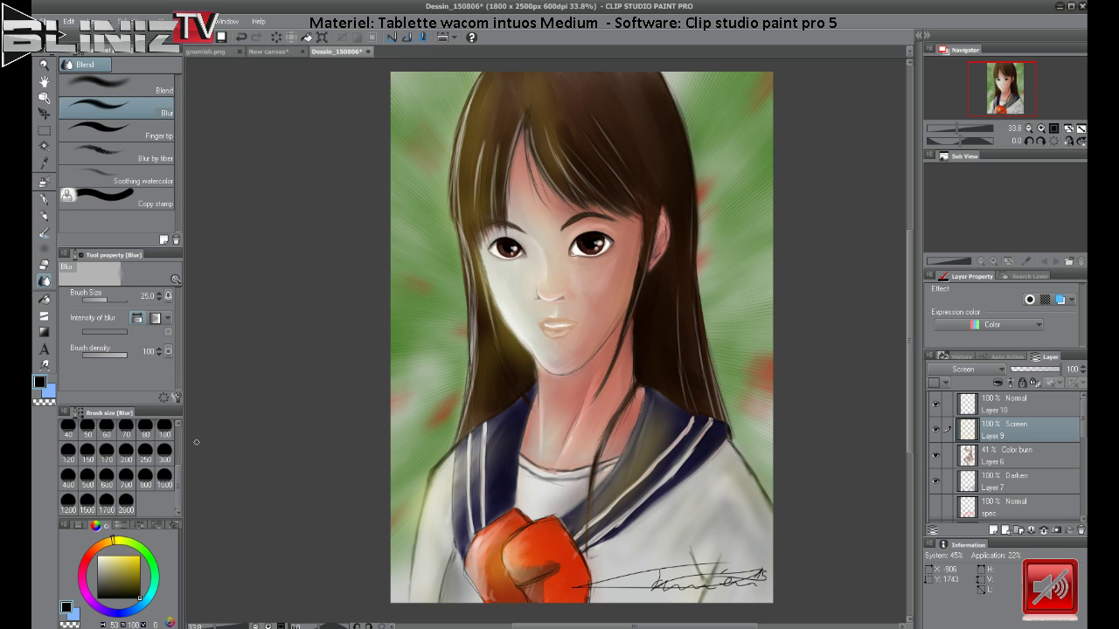
left_click(145, 452)
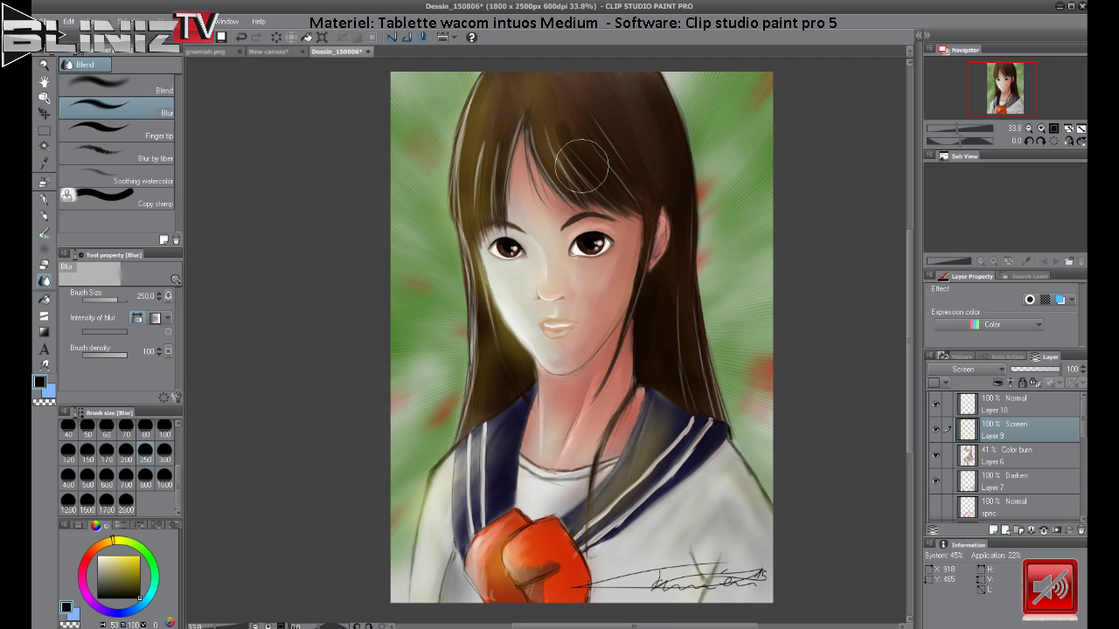
left_click(1035, 453)
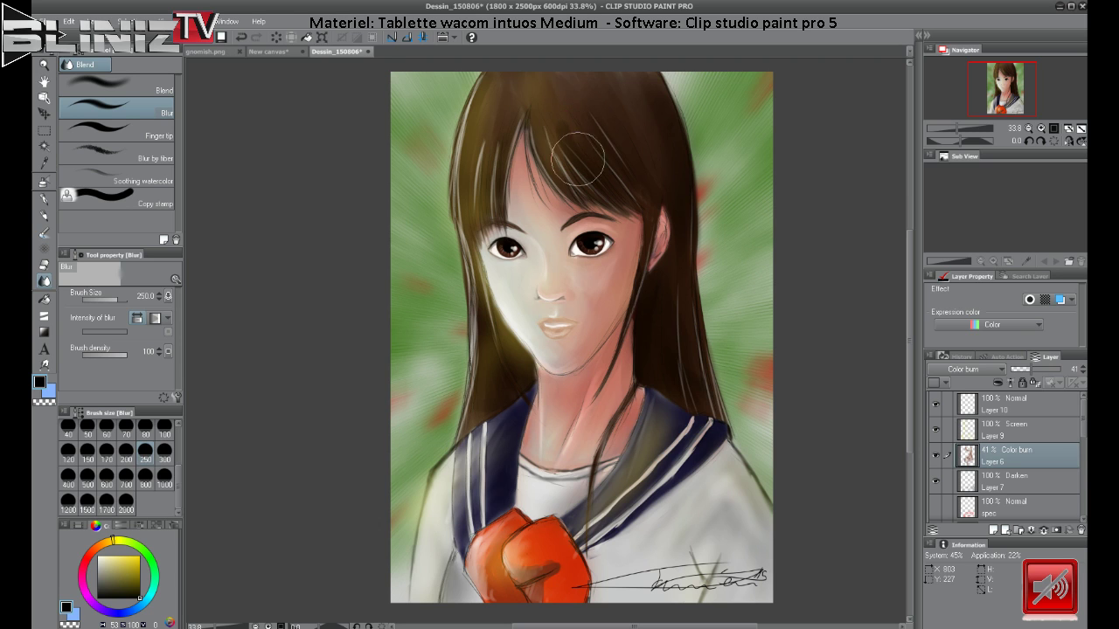
Smooth the girl's painting on Layer 1 with the Blur tool at size 120, and save the drawing.
scroll(1083, 437, "down", 1)
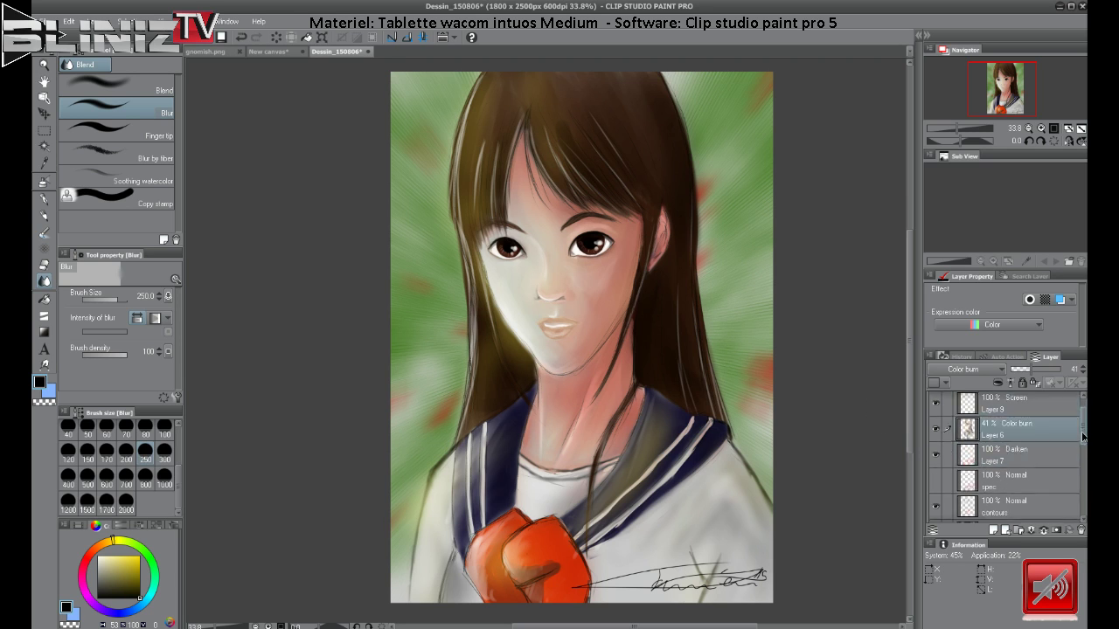
scroll(1083, 437, "down", 2)
left_click(970, 476)
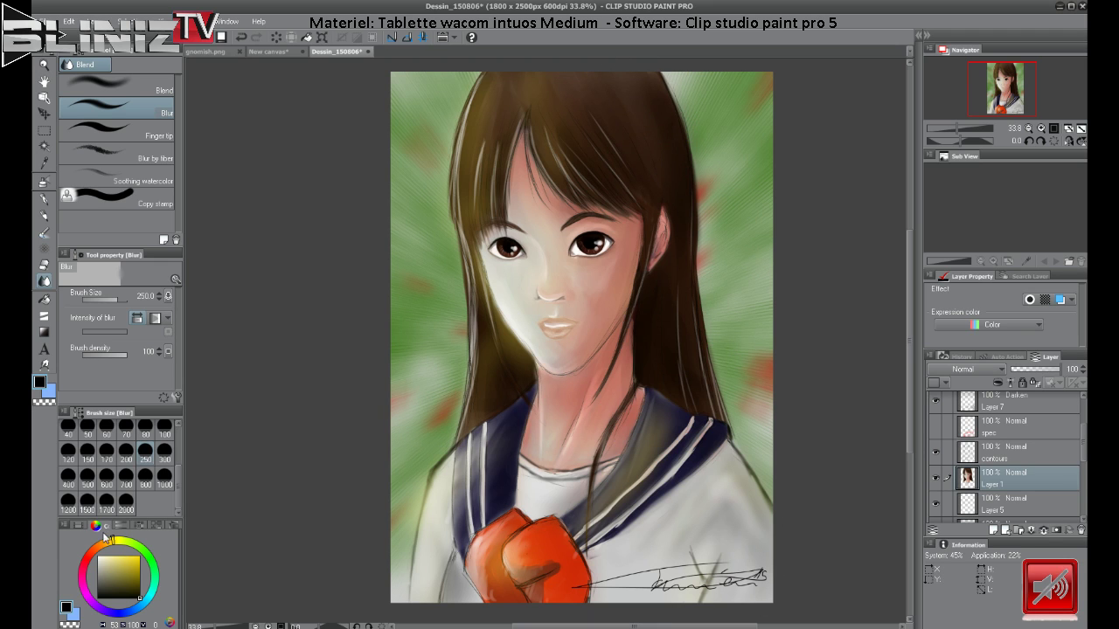
left_click(68, 453)
key("ctrl+s")
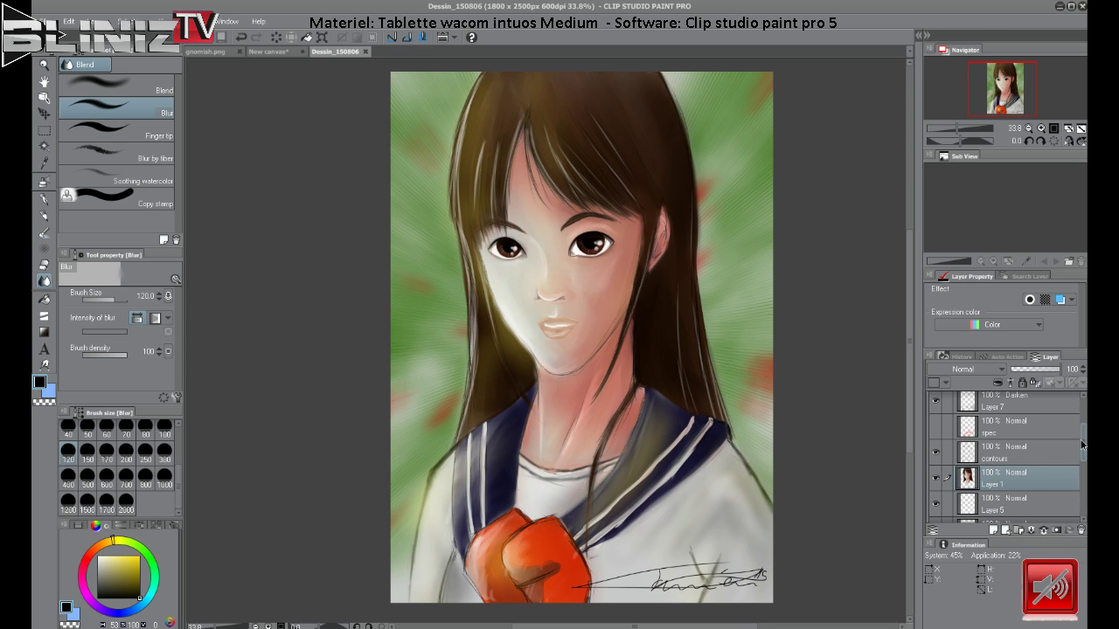
left_click_drag(1082, 443, 1083, 418)
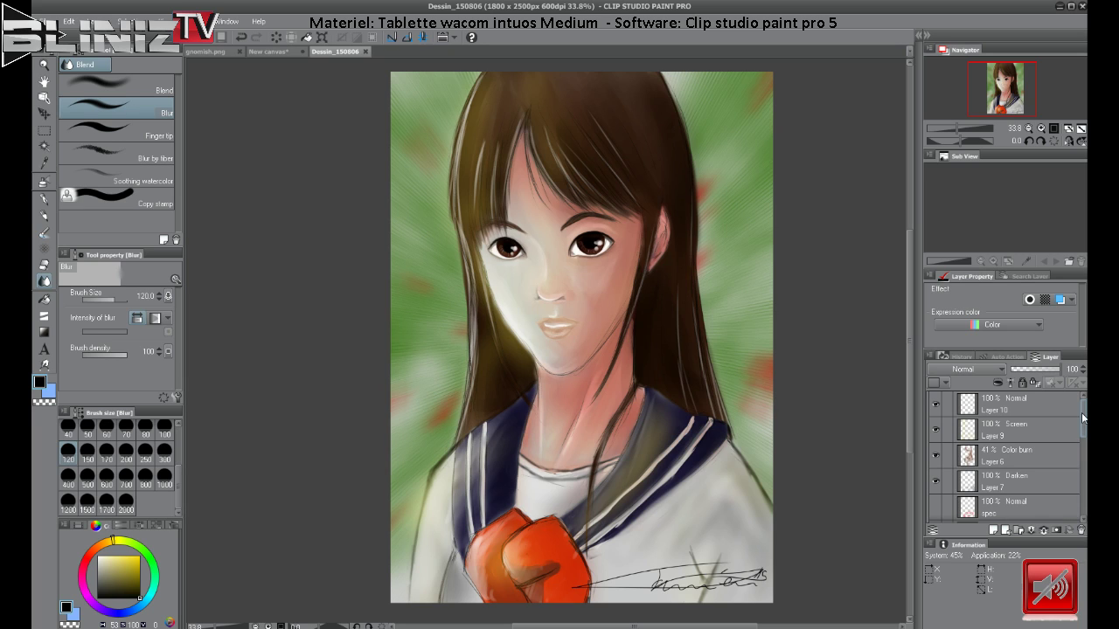